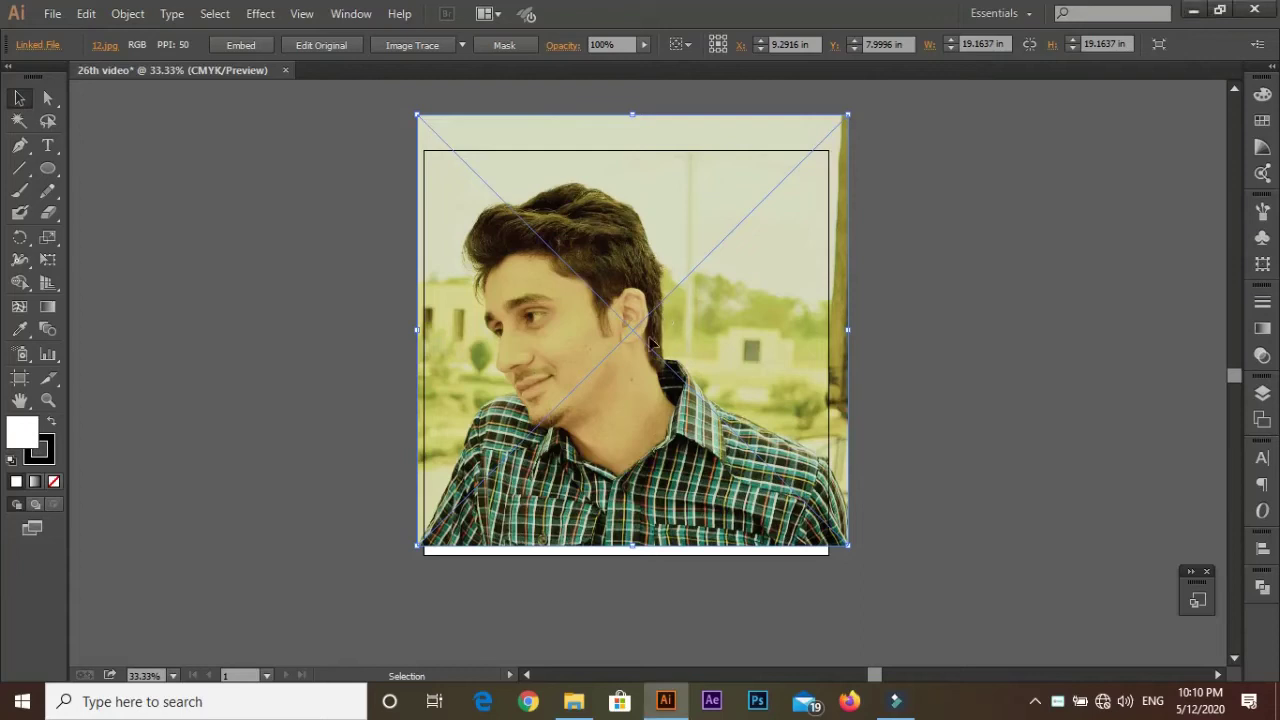
# Step: Nudge the reference photo slightly and lower its opacity to about 93%
pyautogui.moveTo(645, 318); pyautogui.dragTo(652, 323)
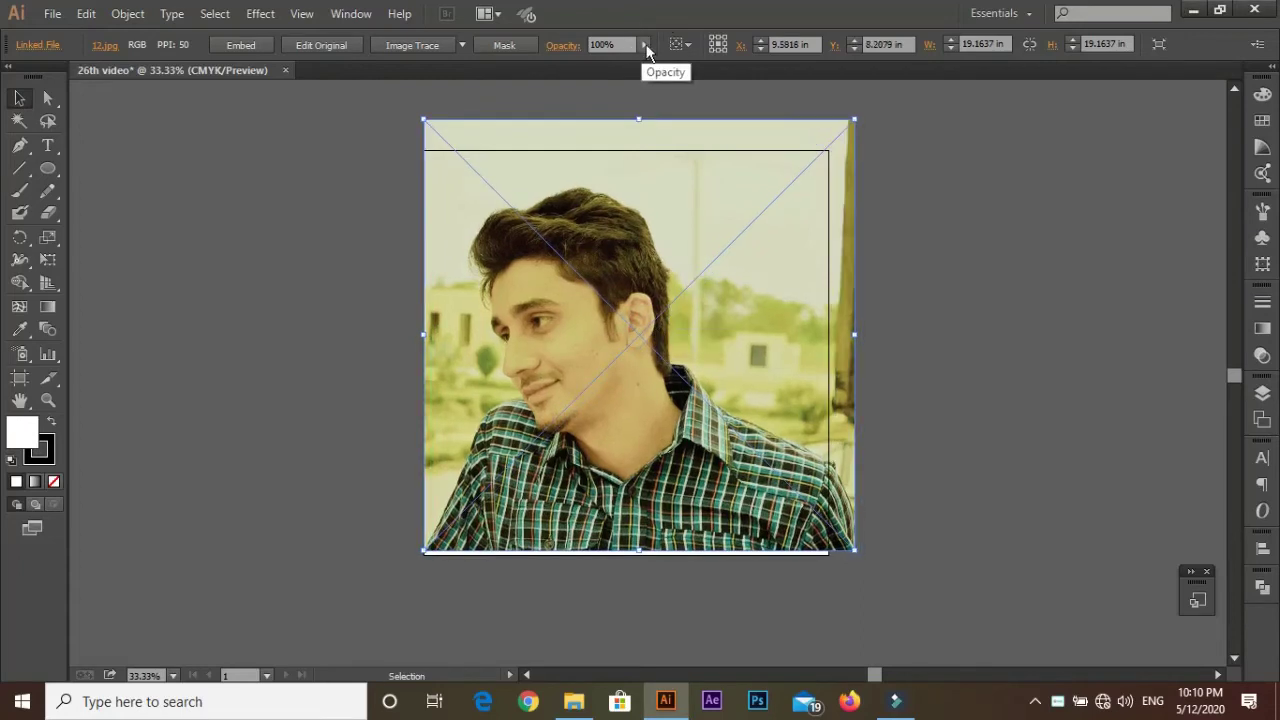
pyautogui.click(645, 45)
pyautogui.moveTo(641, 64); pyautogui.dragTo(641, 66)
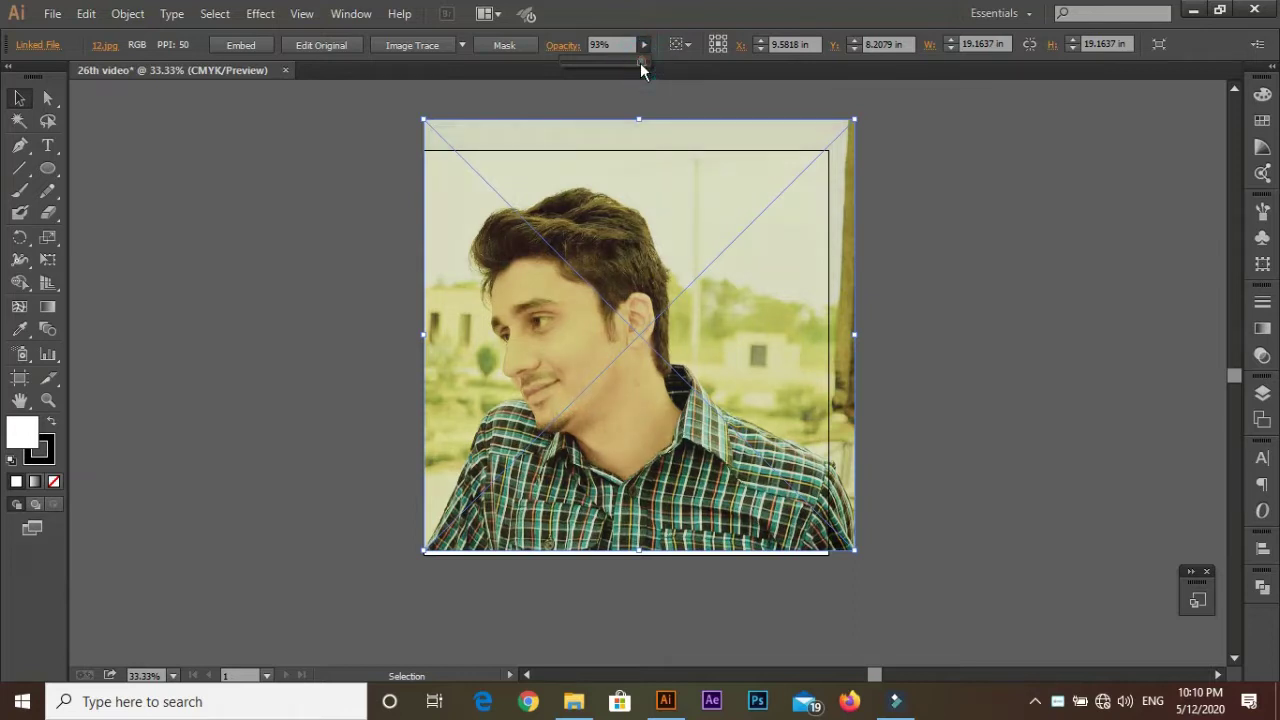
# Step: Lock Layer 1 with the photo and add an empty Layer 2 above it
pyautogui.click(1261, 393)
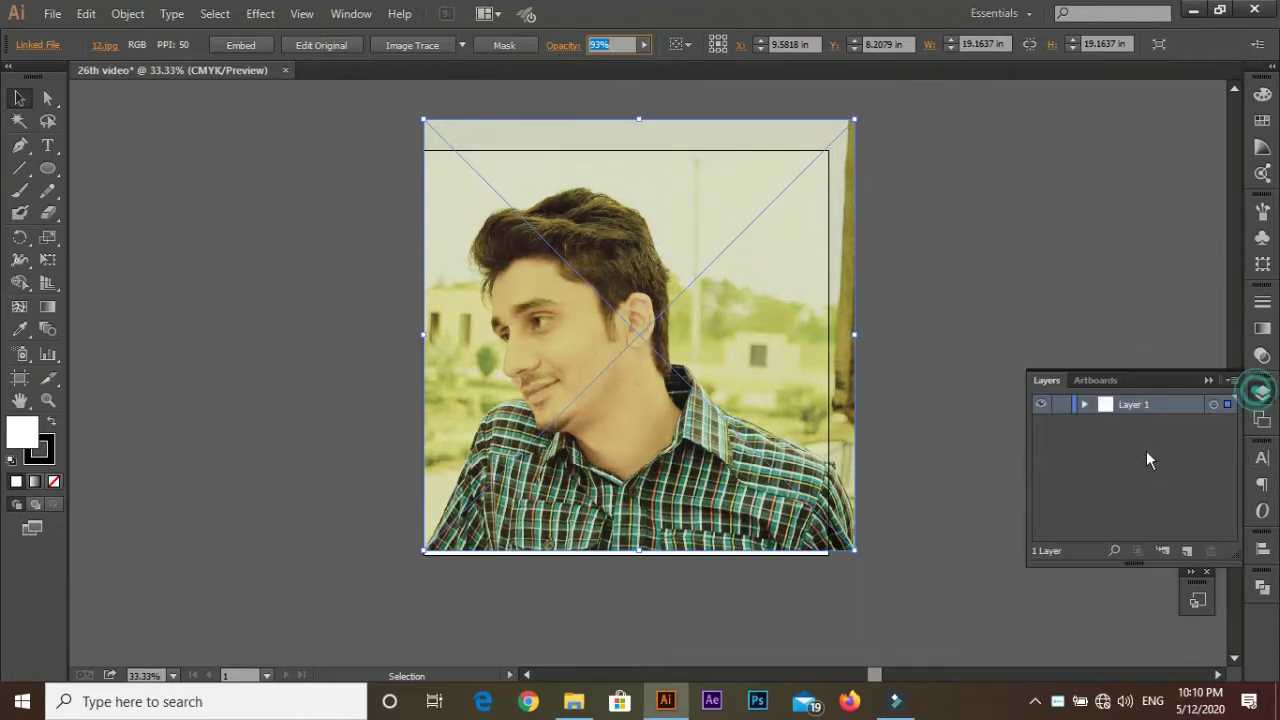
pyautogui.click(1061, 404)
pyautogui.click(1188, 548)
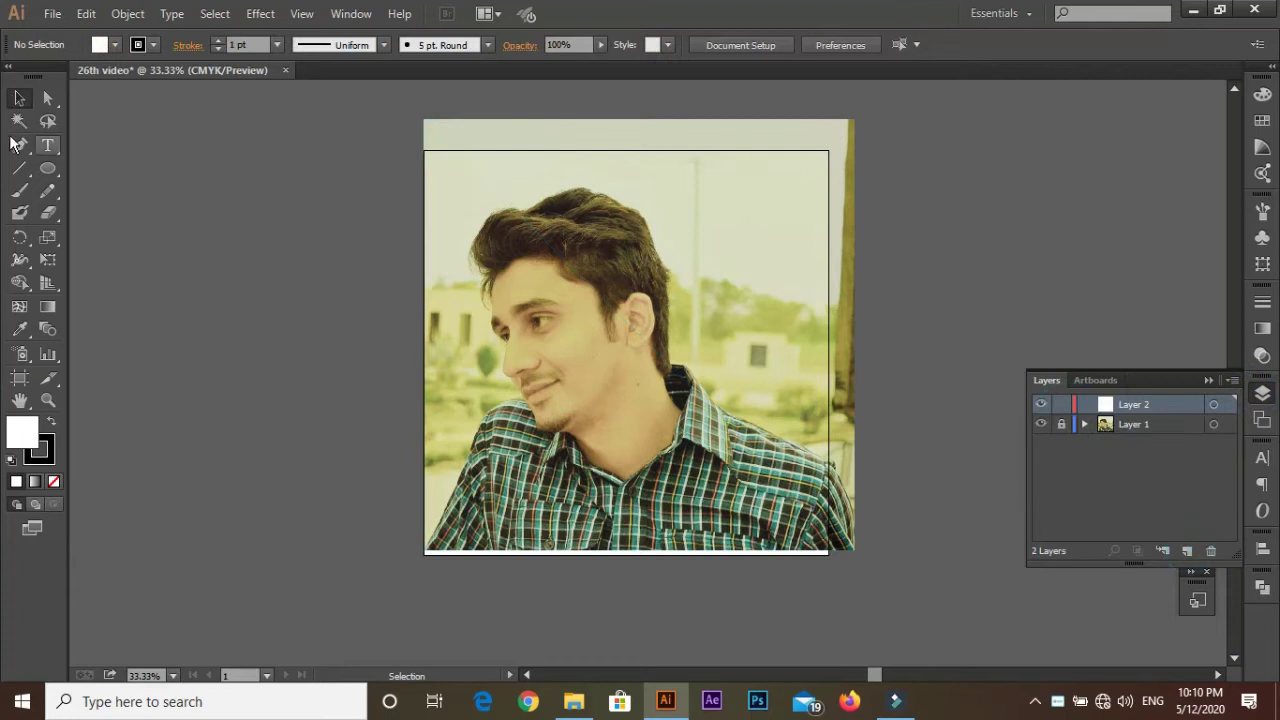
# Step: Draw a wide black-filled ellipse with no stroke across the photo
pyautogui.click(47, 168)
pyautogui.moveTo(262, 233); pyautogui.dragTo(962, 264)
pyautogui.click(51, 421)
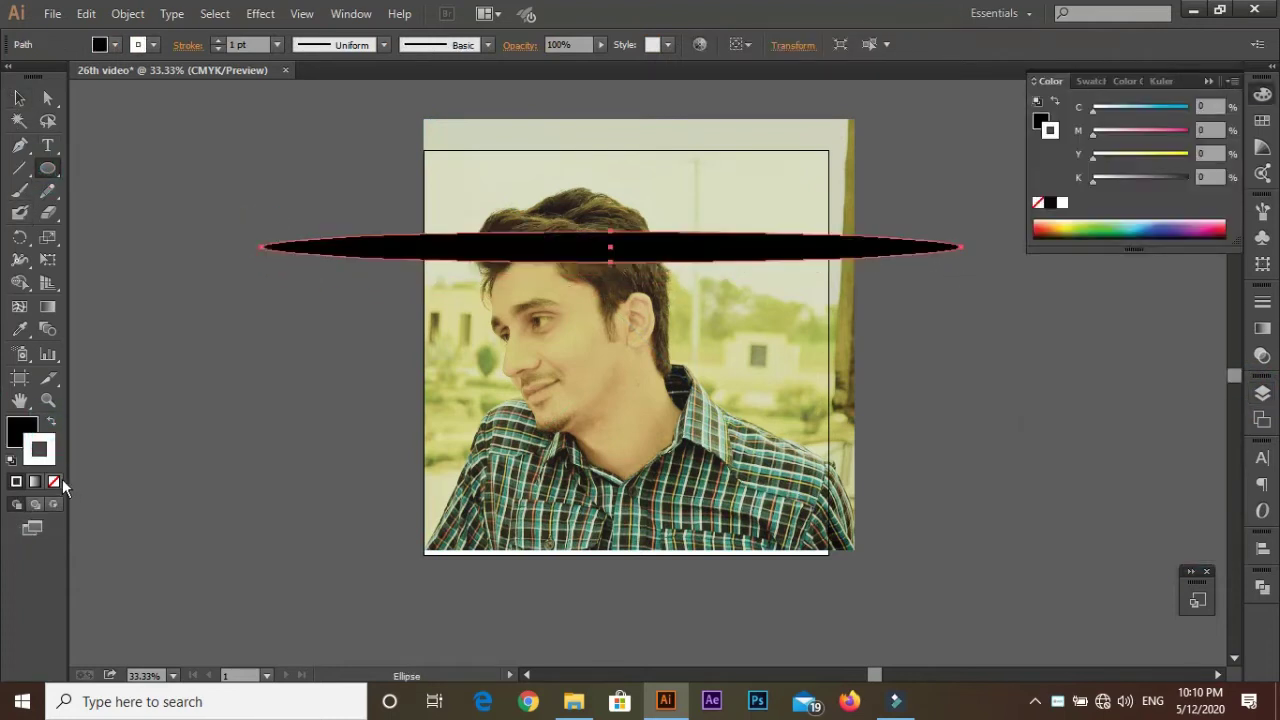
pyautogui.click(54, 481)
# Step: Drag the ellipse's bottom anchor upward repeatedly to squeeze it into a thin horizontal band
pyautogui.click(19, 97)
pyautogui.scroll(2, 595, 302)
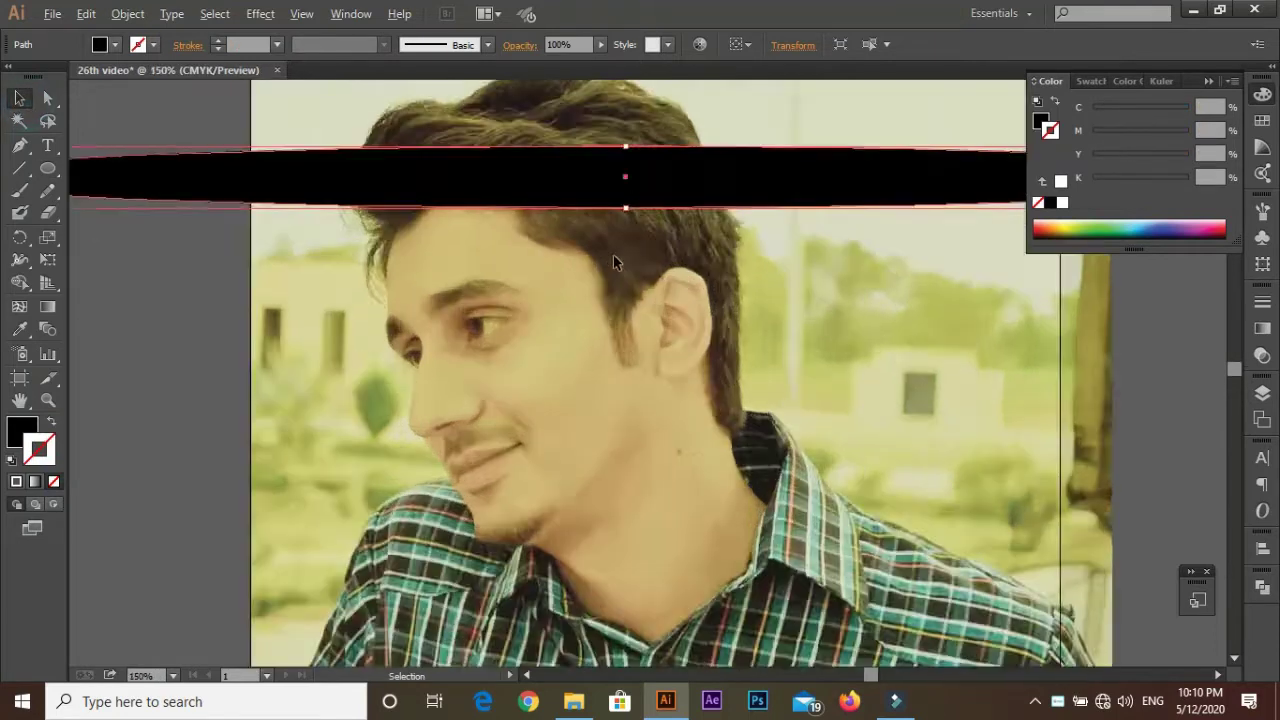
pyautogui.scroll(2, 613, 260)
pyautogui.moveTo(627, 521); pyautogui.dragTo(630, 372)
pyautogui.scroll(1, 640, 371)
pyautogui.scroll(2, 643, 370)
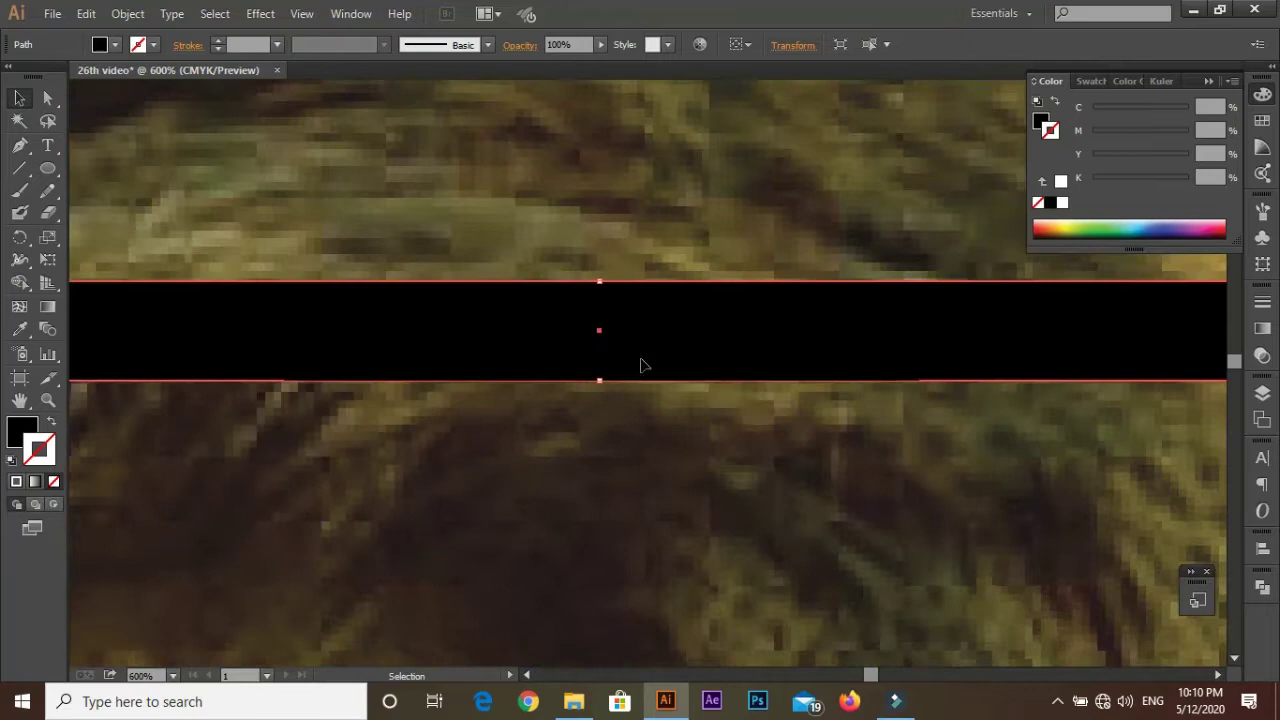
pyautogui.scroll(1, 623, 409)
pyautogui.scroll(1, 566, 423)
pyautogui.scroll(1, 568, 437)
pyautogui.moveTo(552, 440); pyautogui.dragTo(559, 271)
pyautogui.scroll(2, 560, 268)
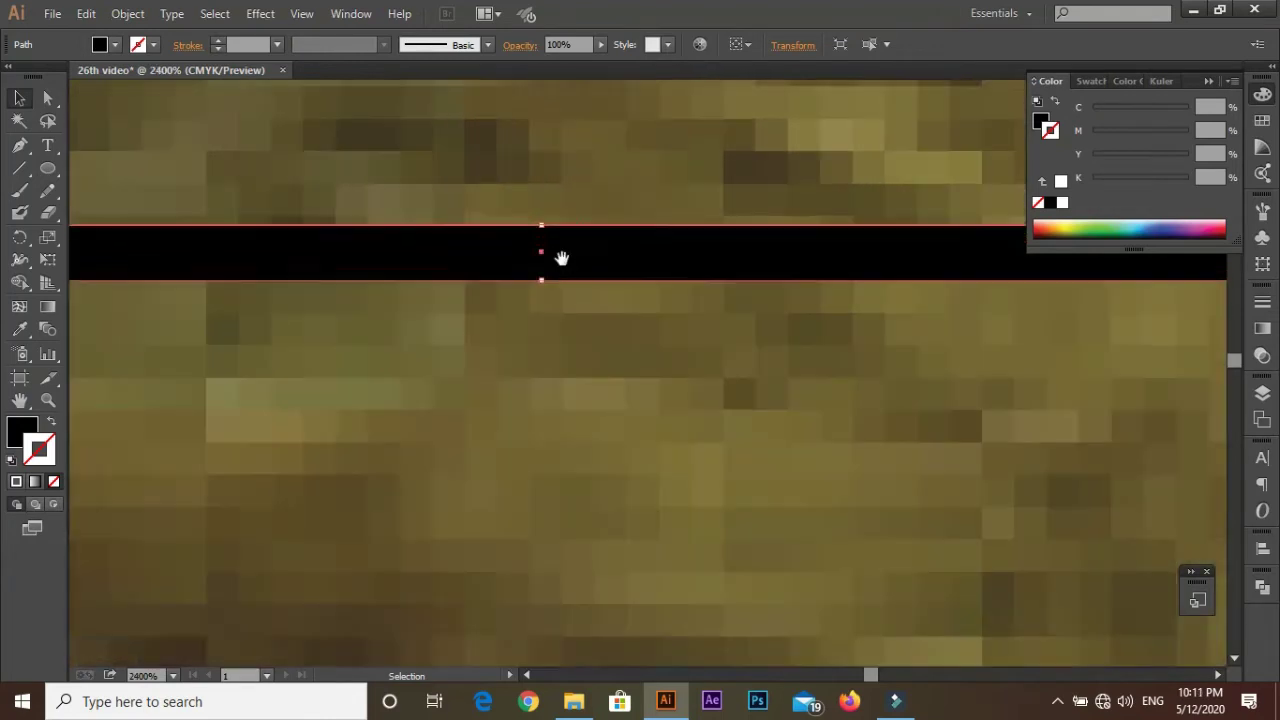
pyautogui.scroll(1, 558, 290)
pyautogui.moveTo(541, 313); pyautogui.dragTo(542, 300)
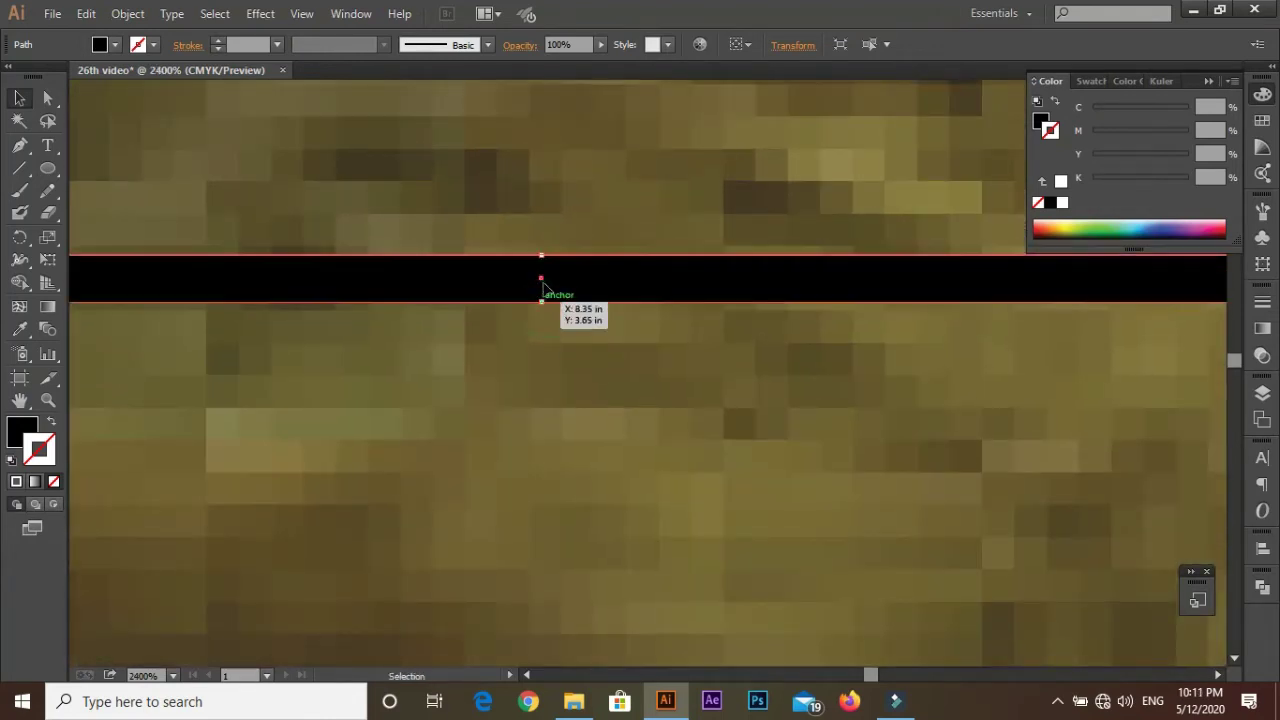
pyautogui.hotkey('ctrl', '-')
pyautogui.hotkey('ctrl', '-')
pyautogui.hotkey('ctrl', '-')
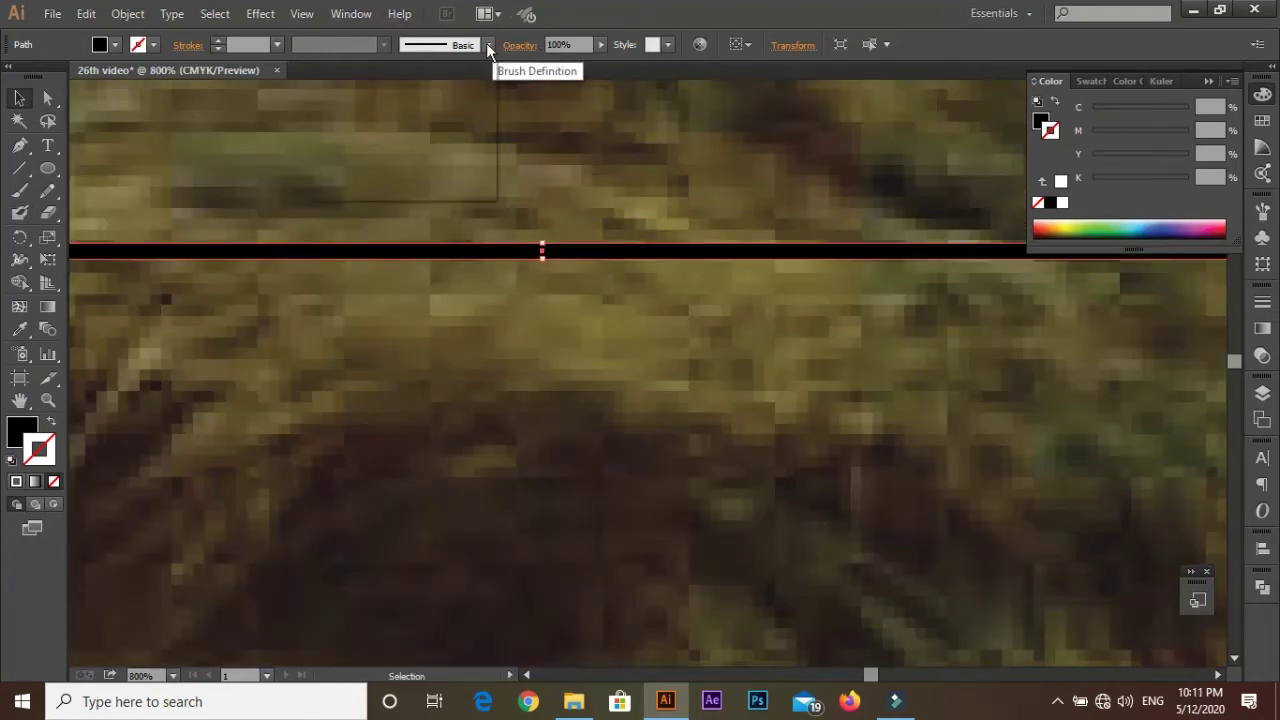
# Step: After cancelling a first New Brush attempt, squeeze the band down to about 0.01 in high
pyautogui.click(487, 44)
pyautogui.click(441, 194)
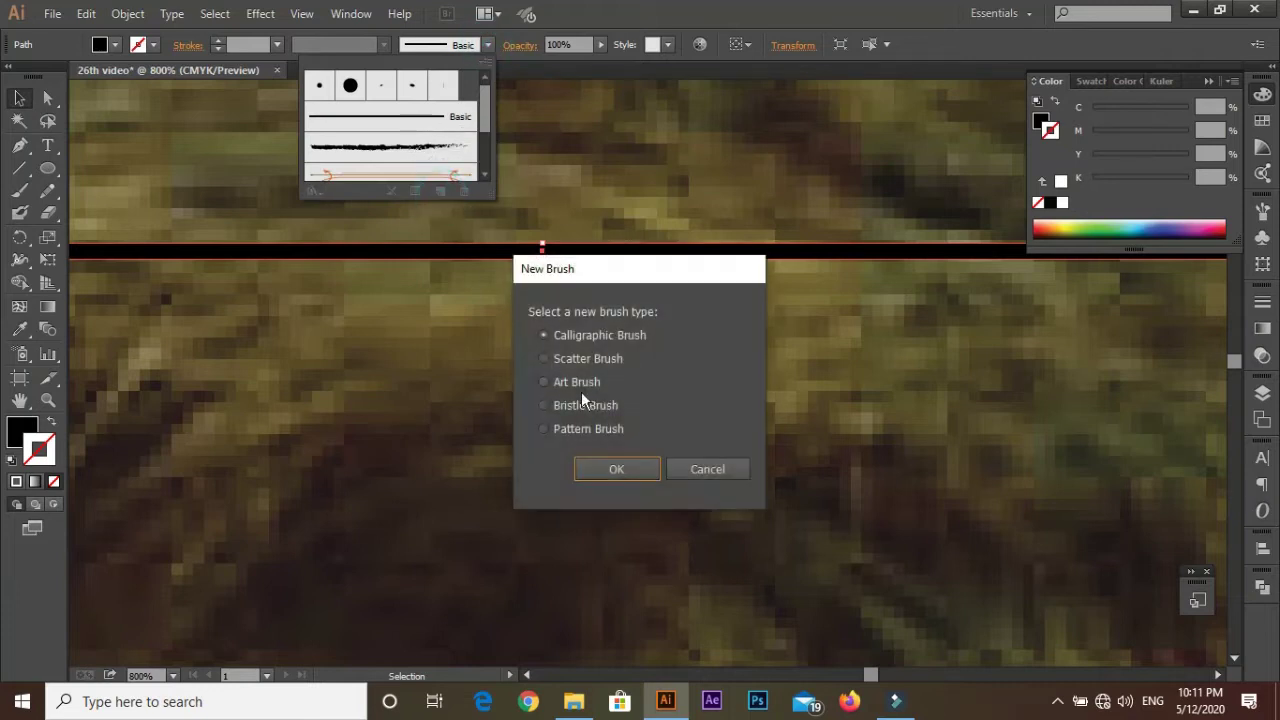
pyautogui.click(706, 467)
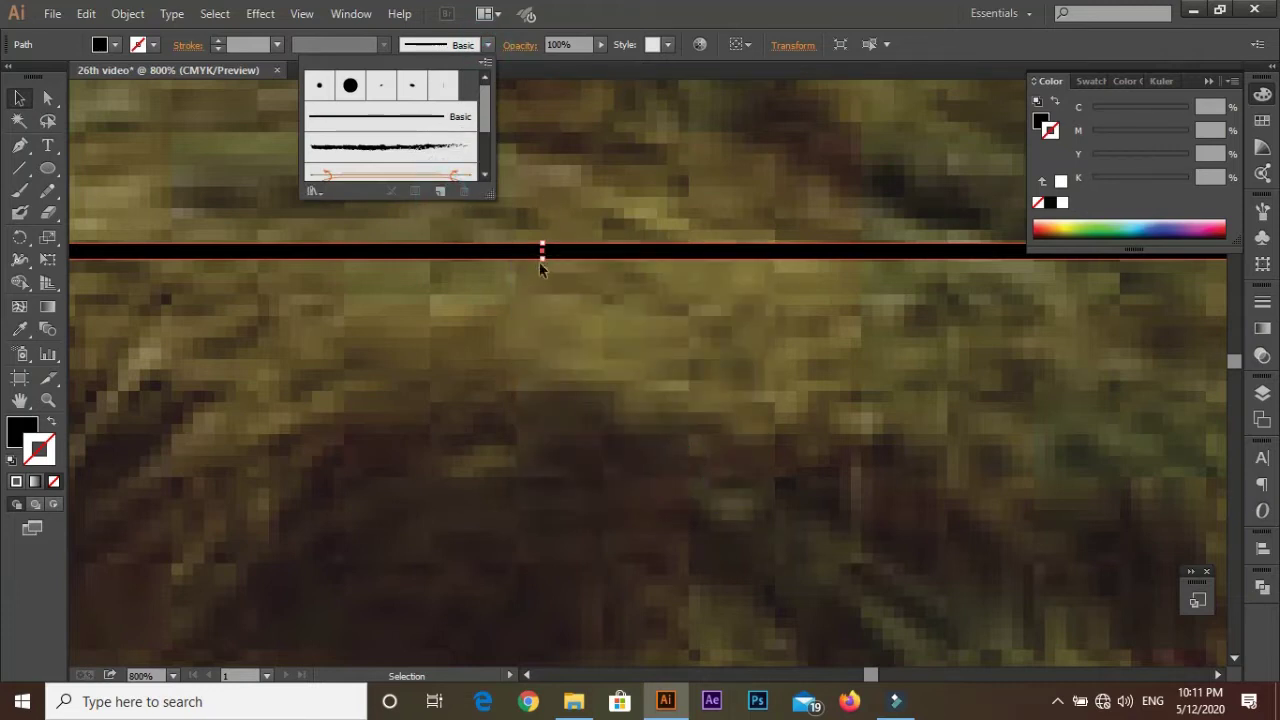
pyautogui.click(542, 258)
pyautogui.moveTo(541, 262); pyautogui.dragTo(544, 253)
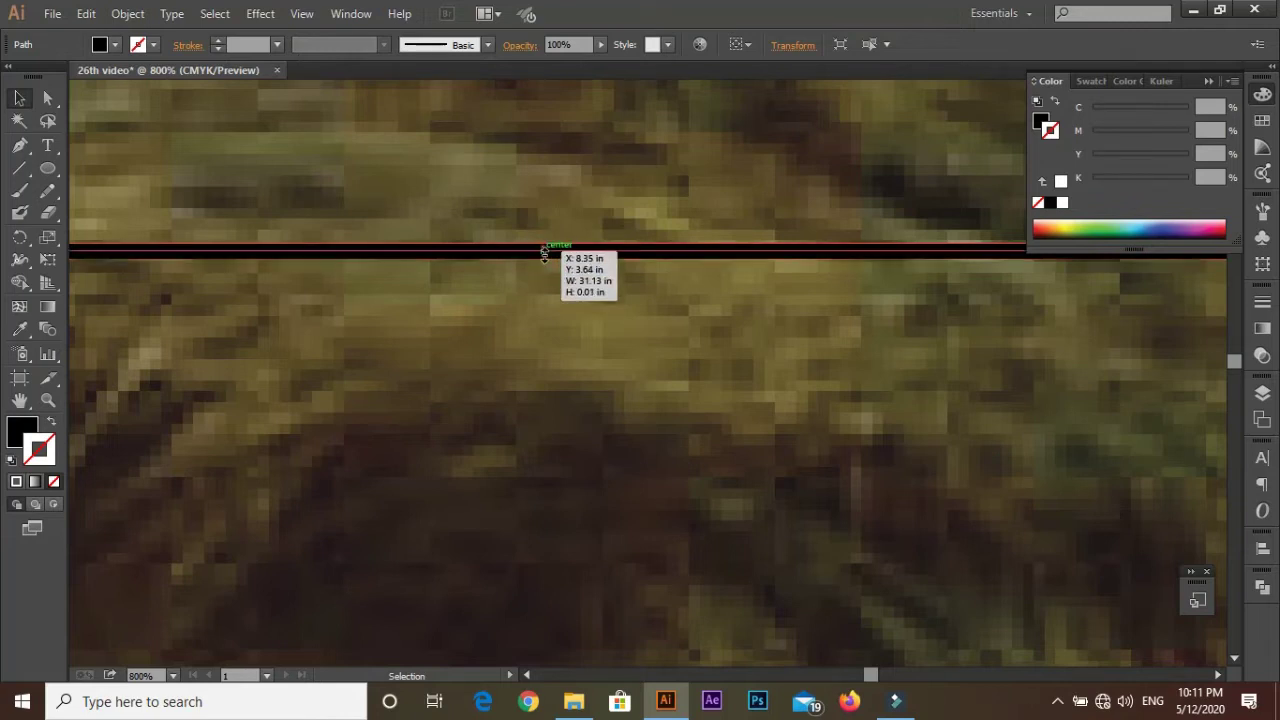
pyautogui.scroll(3, 544, 255)
pyautogui.scroll(2, 520, 280)
pyautogui.moveTo(474, 285); pyautogui.dragTo(477, 266)
pyautogui.scroll(-3, 484, 270)
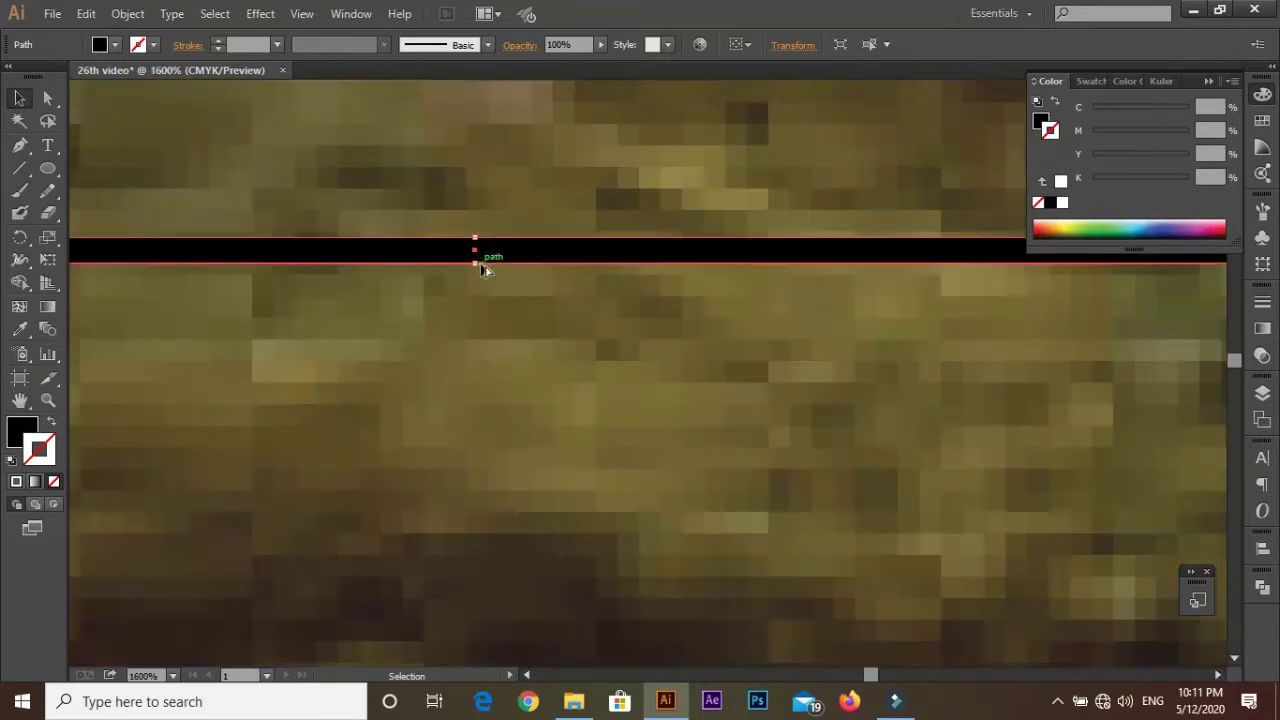
pyautogui.scroll(-3, 484, 270)
# Step: Save the thin black band as a new Art Brush, accepting the default Art Brush Options
pyautogui.click(487, 44)
pyautogui.click(435, 193)
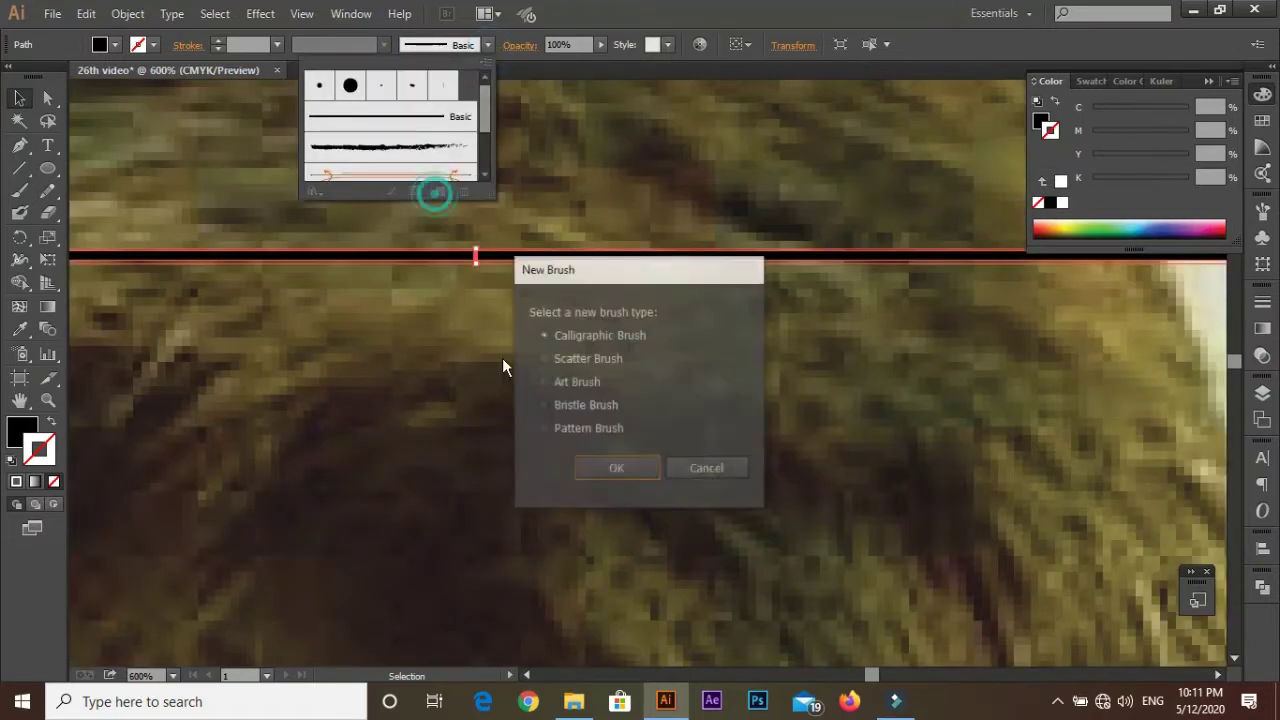
pyautogui.click(606, 471)
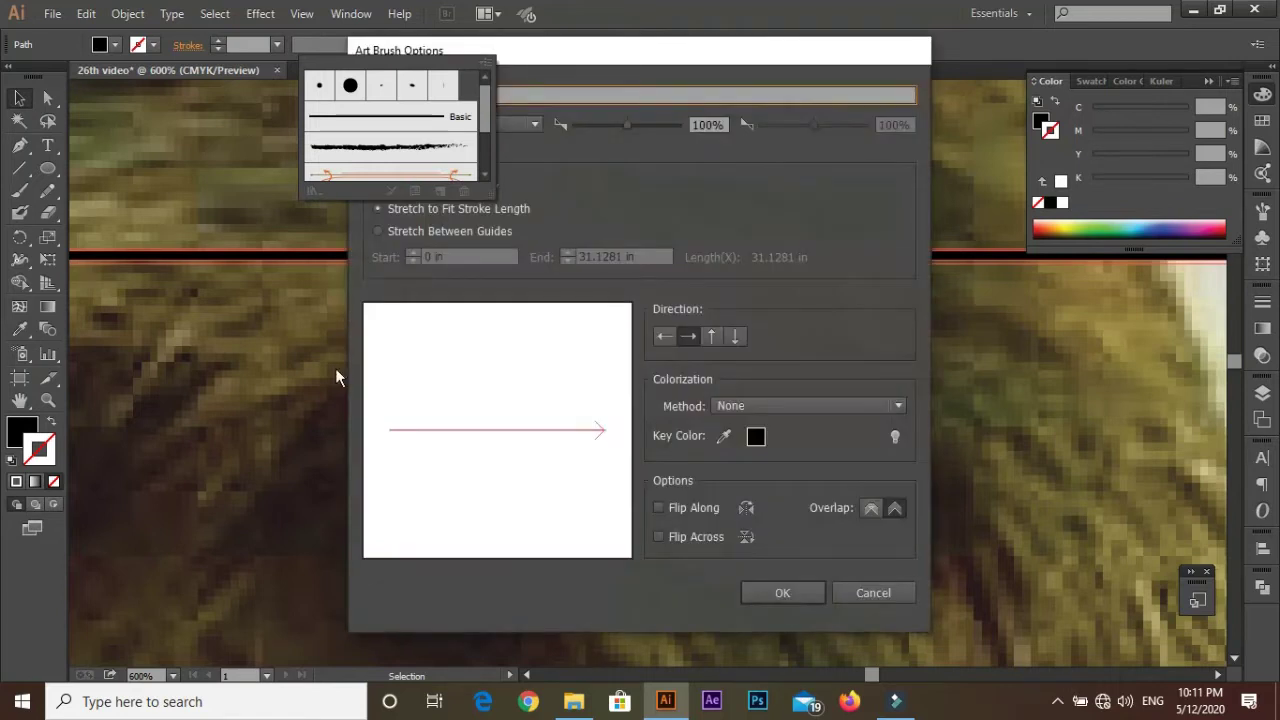
pyautogui.click(775, 593)
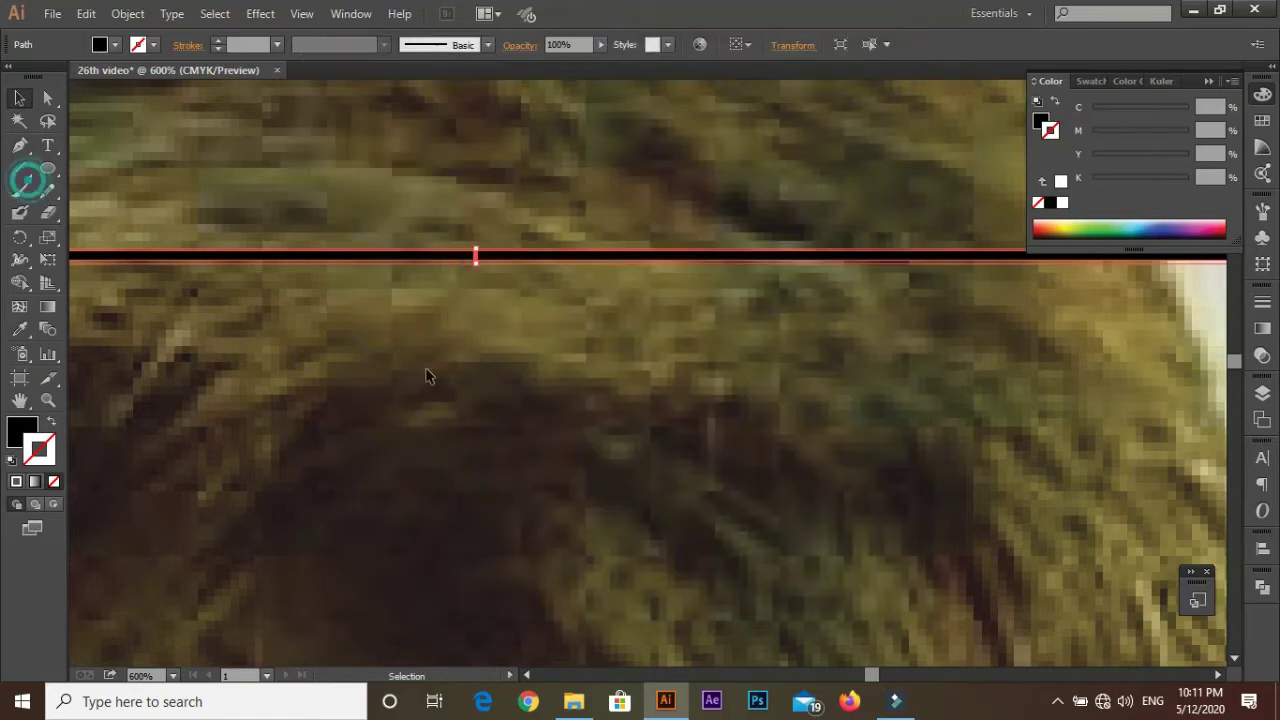
# Step: Test the new brush with a curved stroke, then delete the stroke and the template band
pyautogui.click(19, 190)
pyautogui.moveTo(314, 348); pyautogui.dragTo(392, 258)
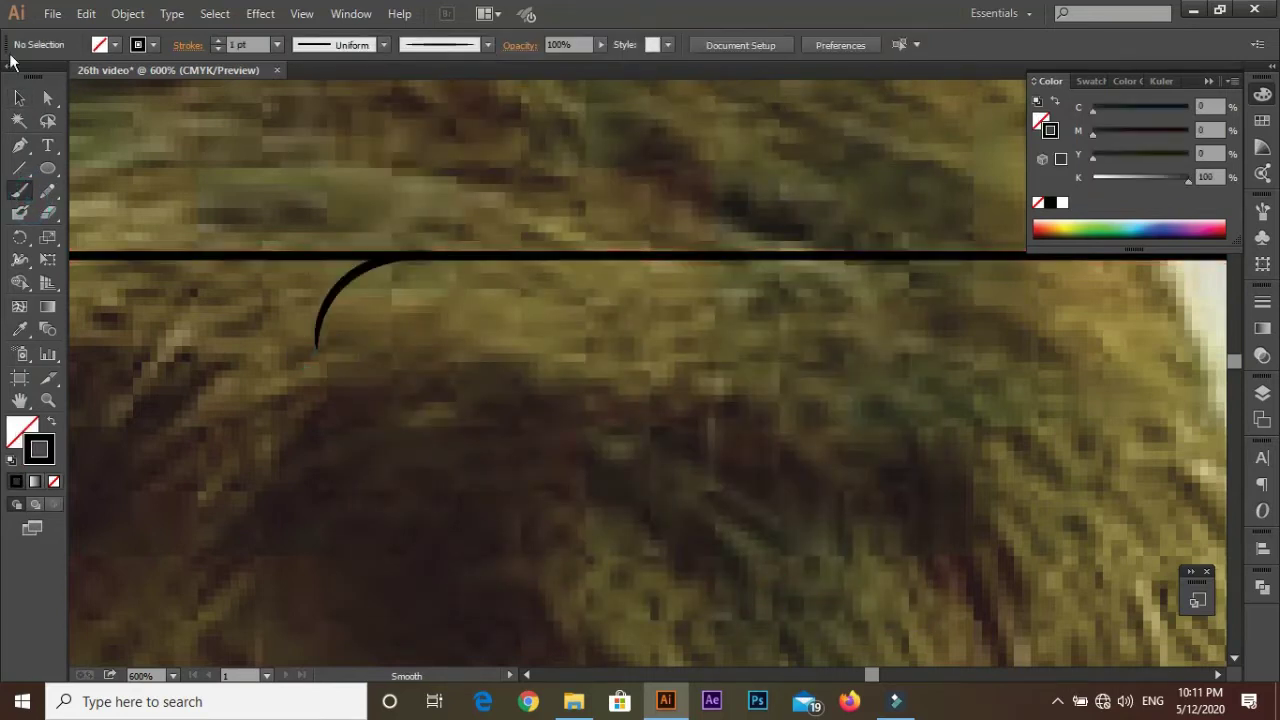
pyautogui.click(20, 100)
pyautogui.hotkey('ctrl', 'a')
pyautogui.press('Delete')
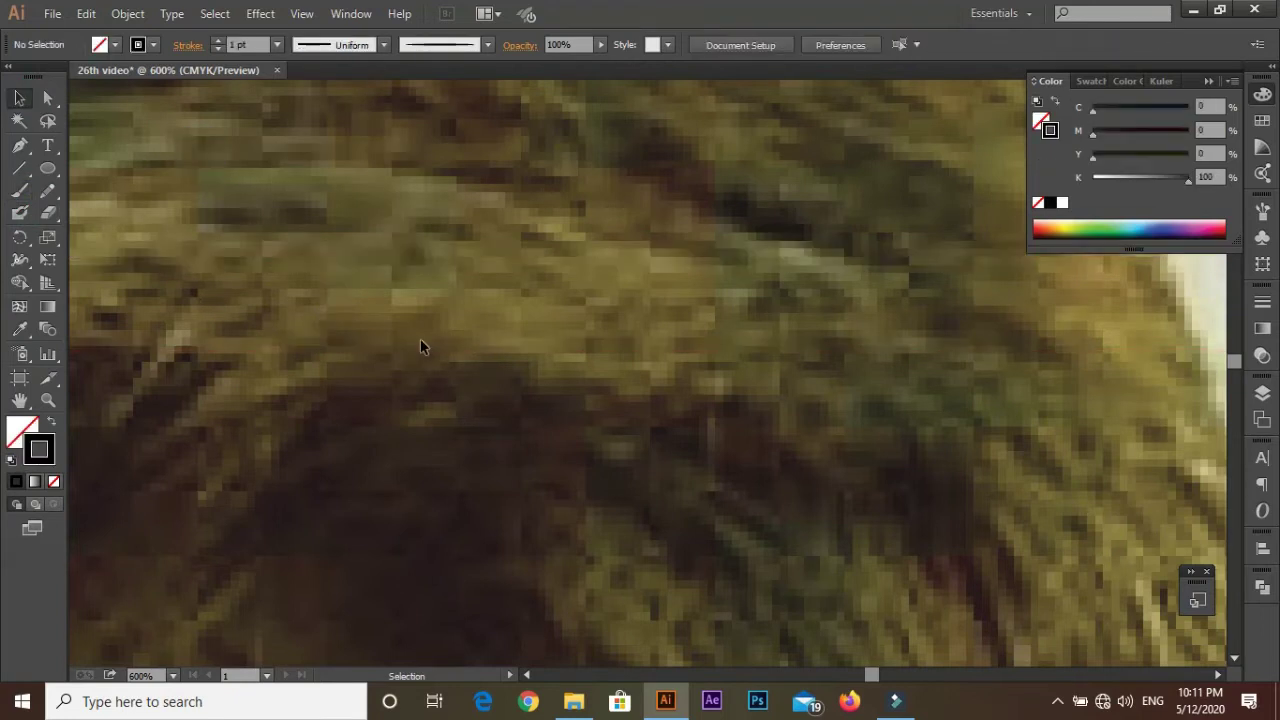
pyautogui.scroll(-5, 421, 342)
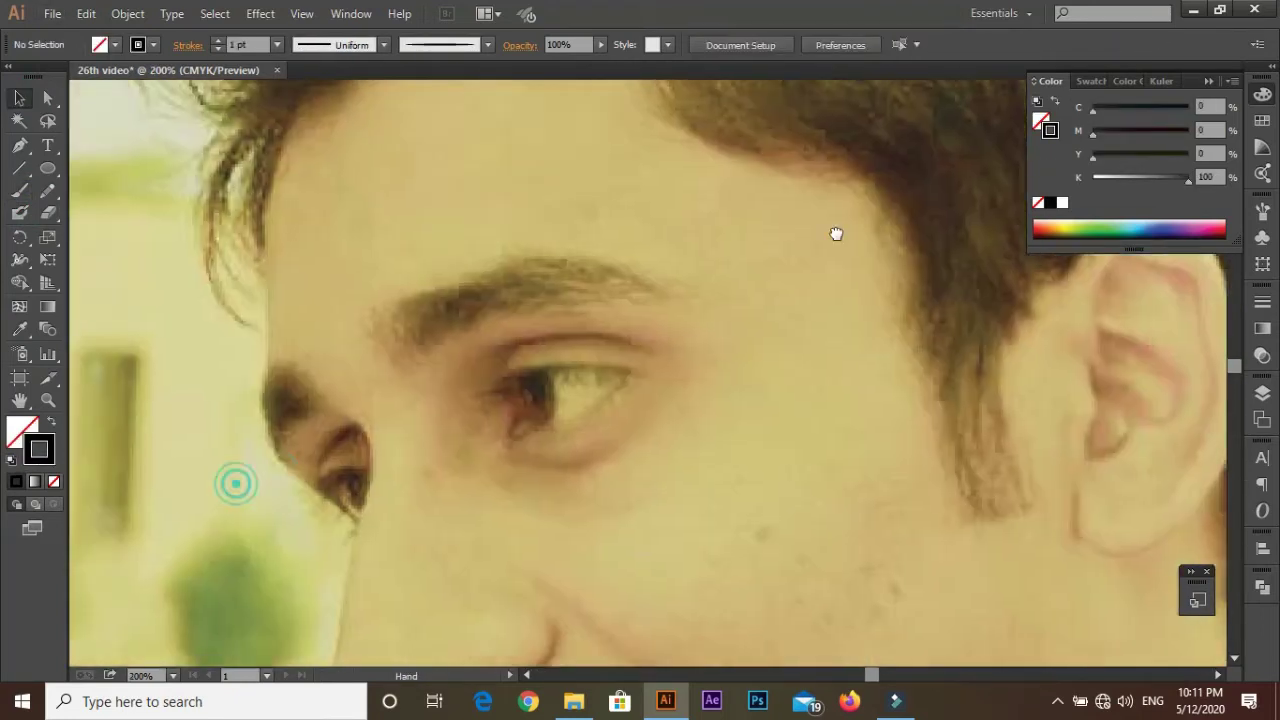
pyautogui.scroll(-3, 662, 520)
pyautogui.scroll(-2, 575, 289)
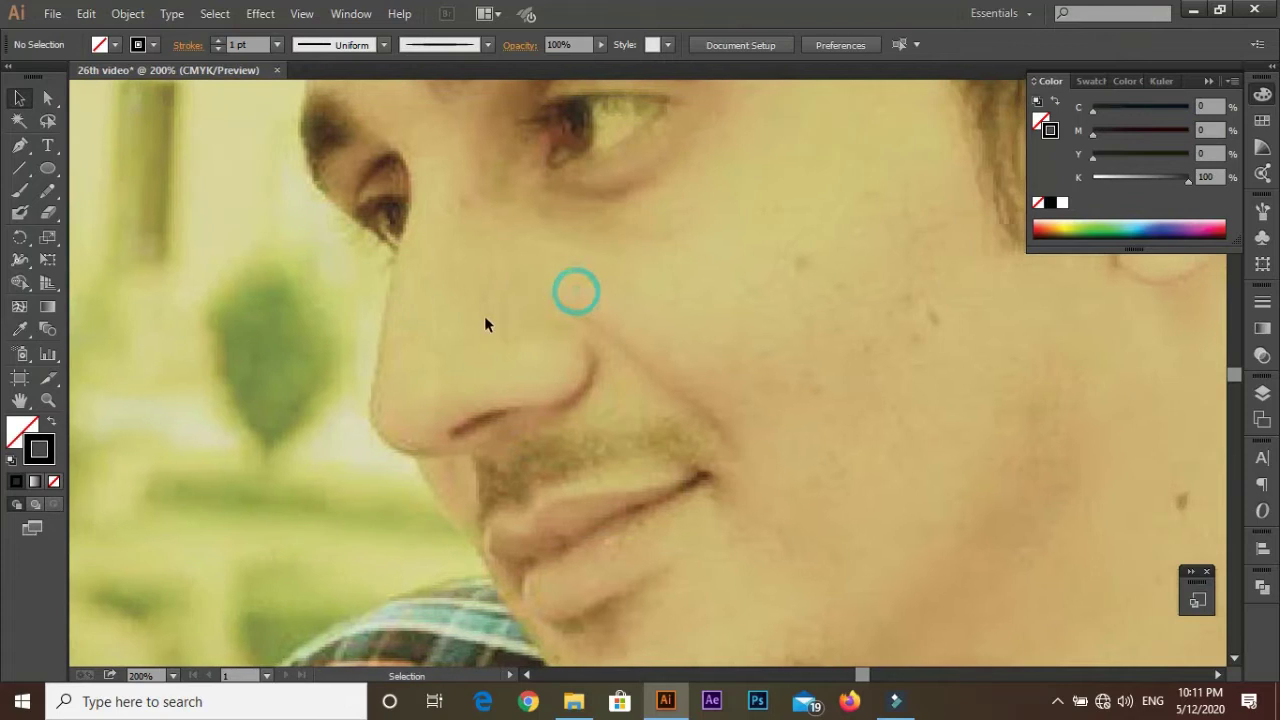
# Step: With the Paintbrush, trace the nose edge and nostril and nose-wing curve, redoing botched strokes
pyautogui.click(20, 191)
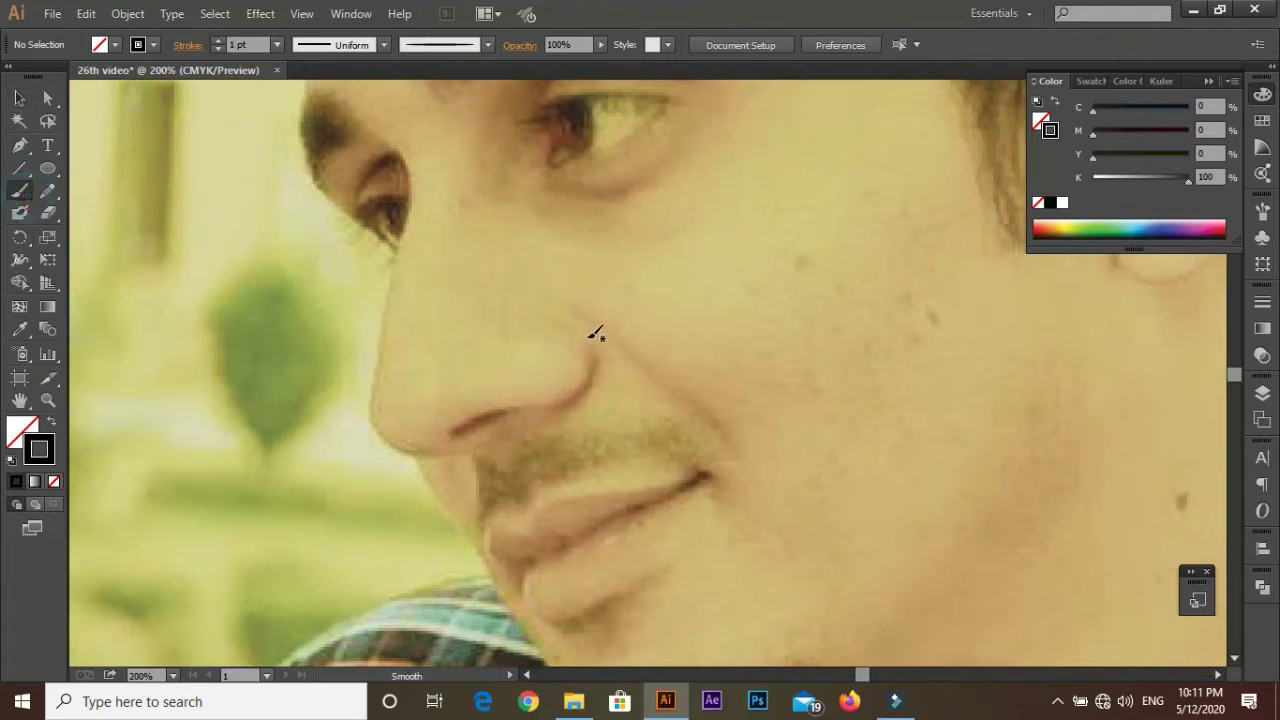
pyautogui.moveTo(584, 340); pyautogui.dragTo(582, 390)
pyautogui.moveTo(450, 432); pyautogui.dragTo(449, 433)
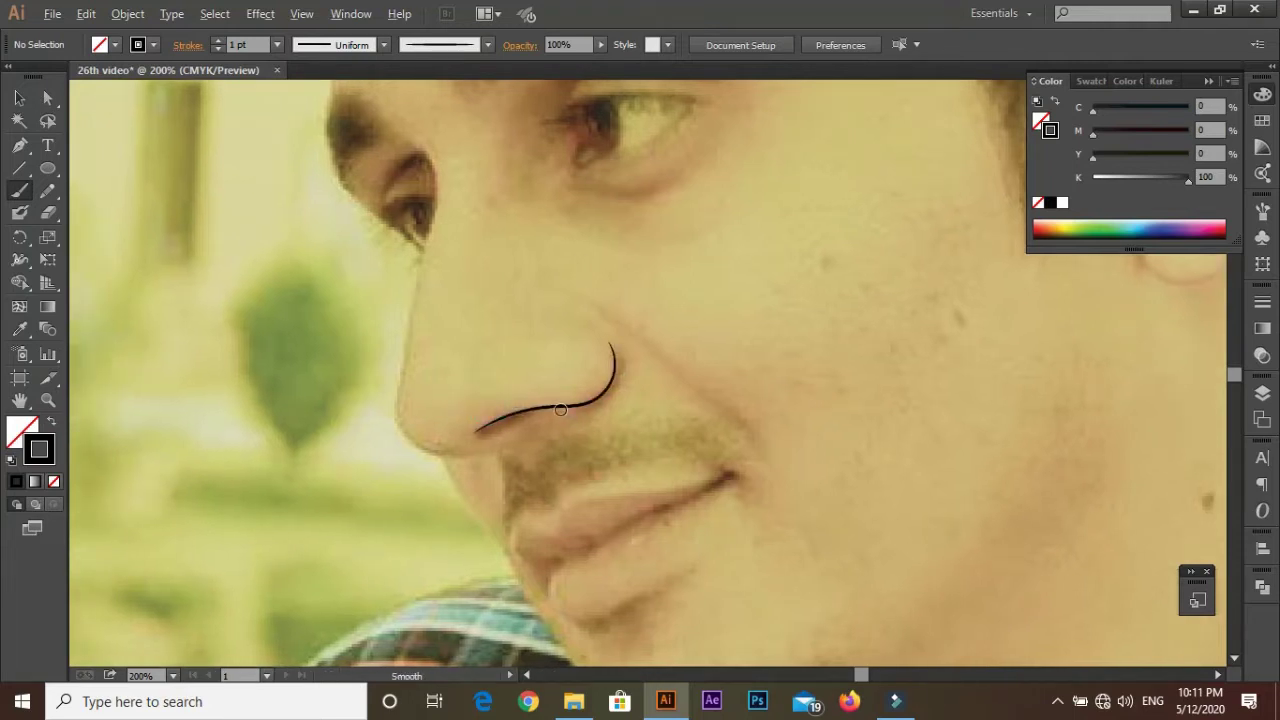
pyautogui.scroll(1, 560, 410)
pyautogui.hotkey('ctrl', 'z')
pyautogui.scroll(1, 450, 480)
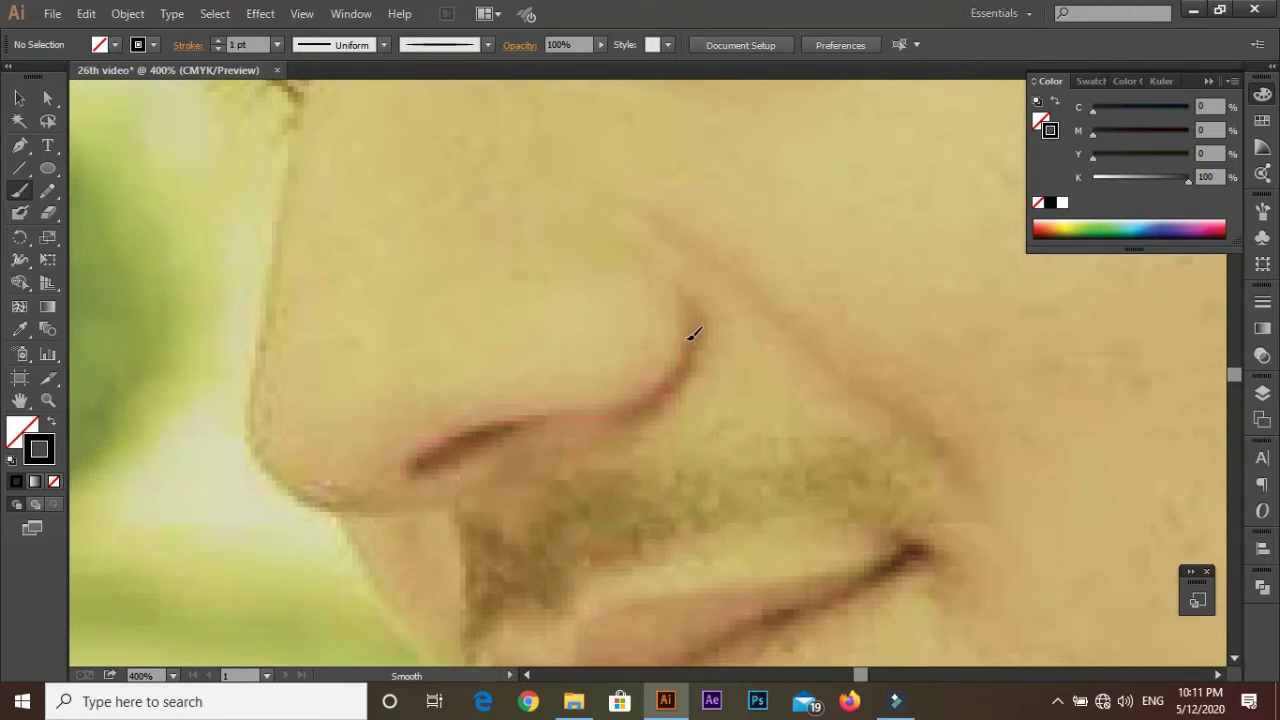
pyautogui.moveTo(643, 255); pyautogui.dragTo(649, 251)
pyautogui.hotkey('ctrl', '-')
pyautogui.hotkey('ctrl', 'z')
pyautogui.scroll(1, 585, 402)
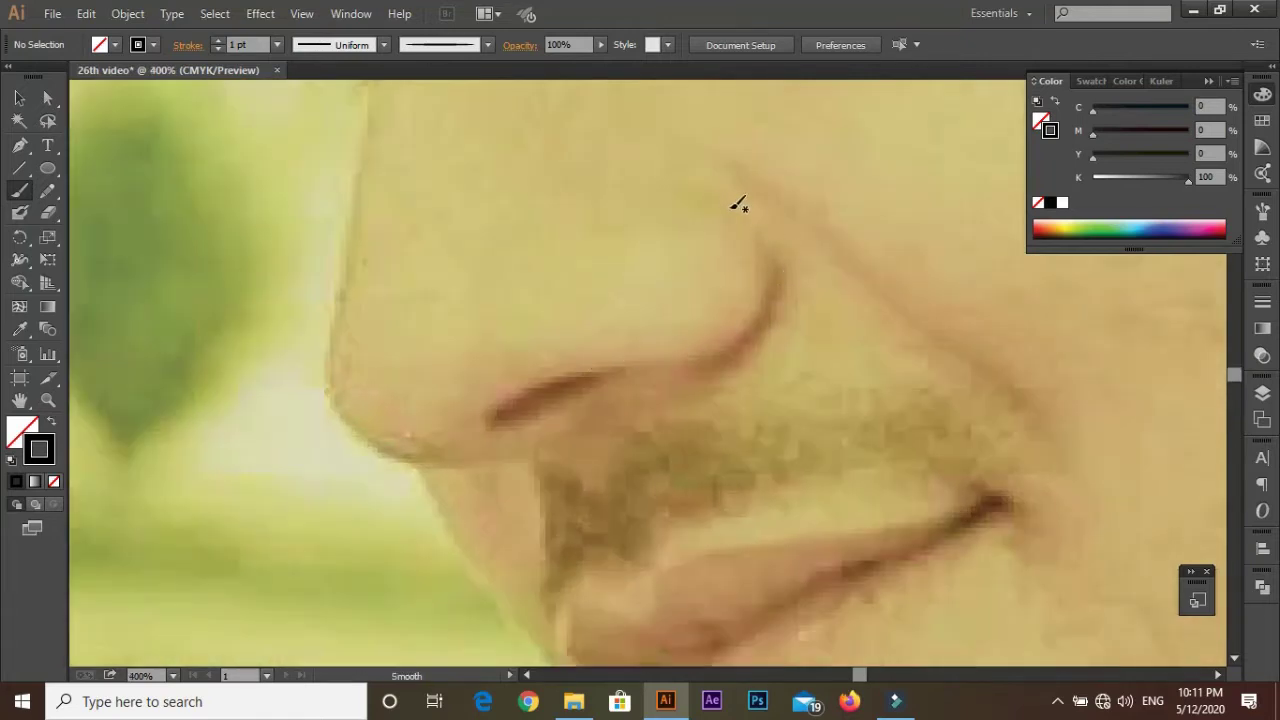
pyautogui.moveTo(713, 201); pyautogui.dragTo(768, 248)
pyautogui.moveTo(515, 401); pyautogui.dragTo(606, 391)
pyautogui.hotkey('ctrl', '-')
pyautogui.scroll(1, 582, 421)
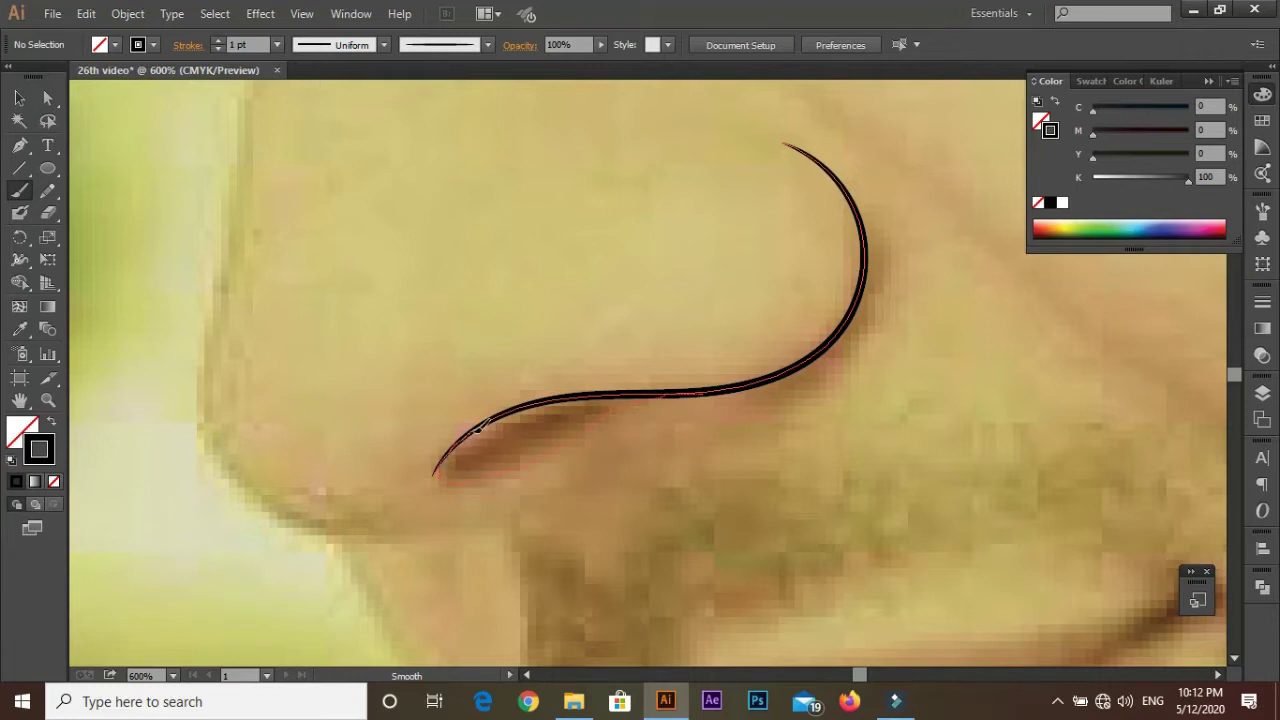
# Step: Paint the nostril loop beneath the nose curve, undoing a stray small loop
pyautogui.moveTo(433, 474); pyautogui.dragTo(648, 394)
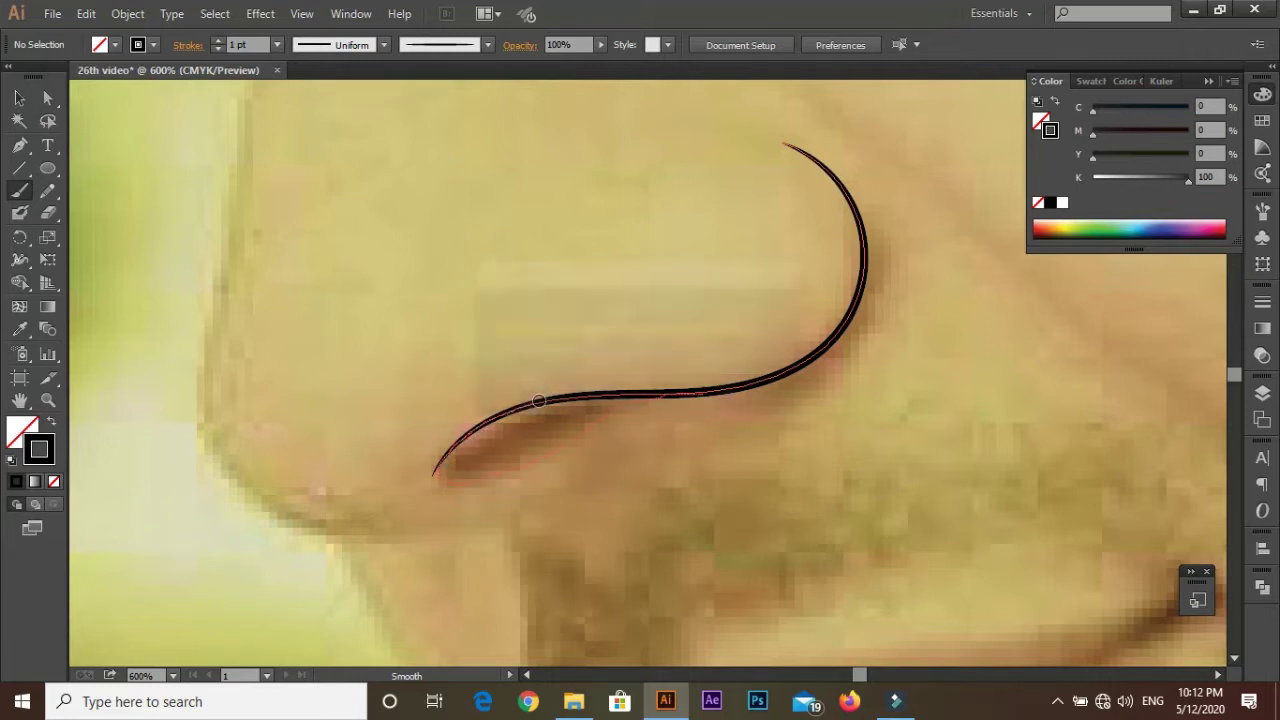
pyautogui.scroll(-3, 551, 391)
pyautogui.scroll(2, 608, 300)
pyautogui.scroll(2, 608, 300)
pyautogui.hotkey('ctrl', 'z')
pyautogui.moveTo(681, 347); pyautogui.dragTo(625, 347)
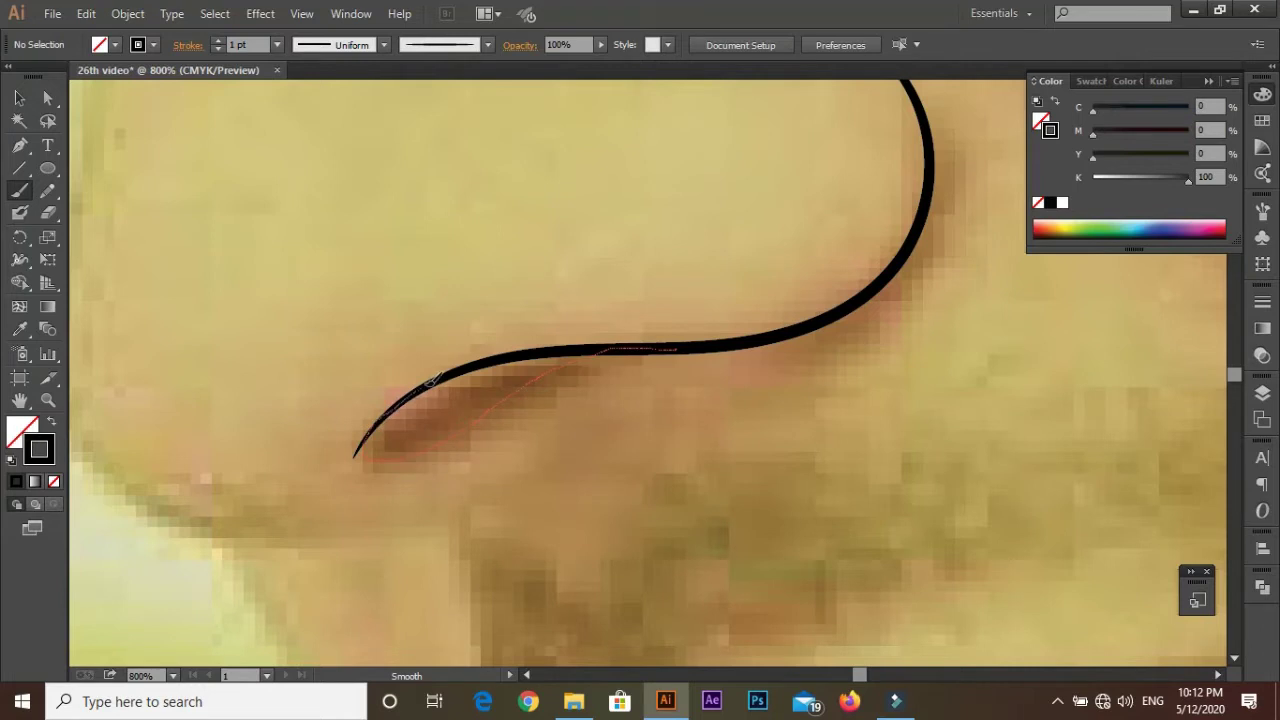
pyautogui.moveTo(497, 352); pyautogui.dragTo(706, 400)
pyautogui.scroll(-3, 500, 350)
pyautogui.scroll(2, 600, 380)
# Step: Draw the curve under the nose tip and the front edge of the nose
pyautogui.moveTo(600, 380)
pyautogui.mouseDown()
pyautogui.moveTo(414, 557)
pyautogui.moveTo(560, 636)
pyautogui.mouseUp()
pyautogui.scroll(1, 438, 599)
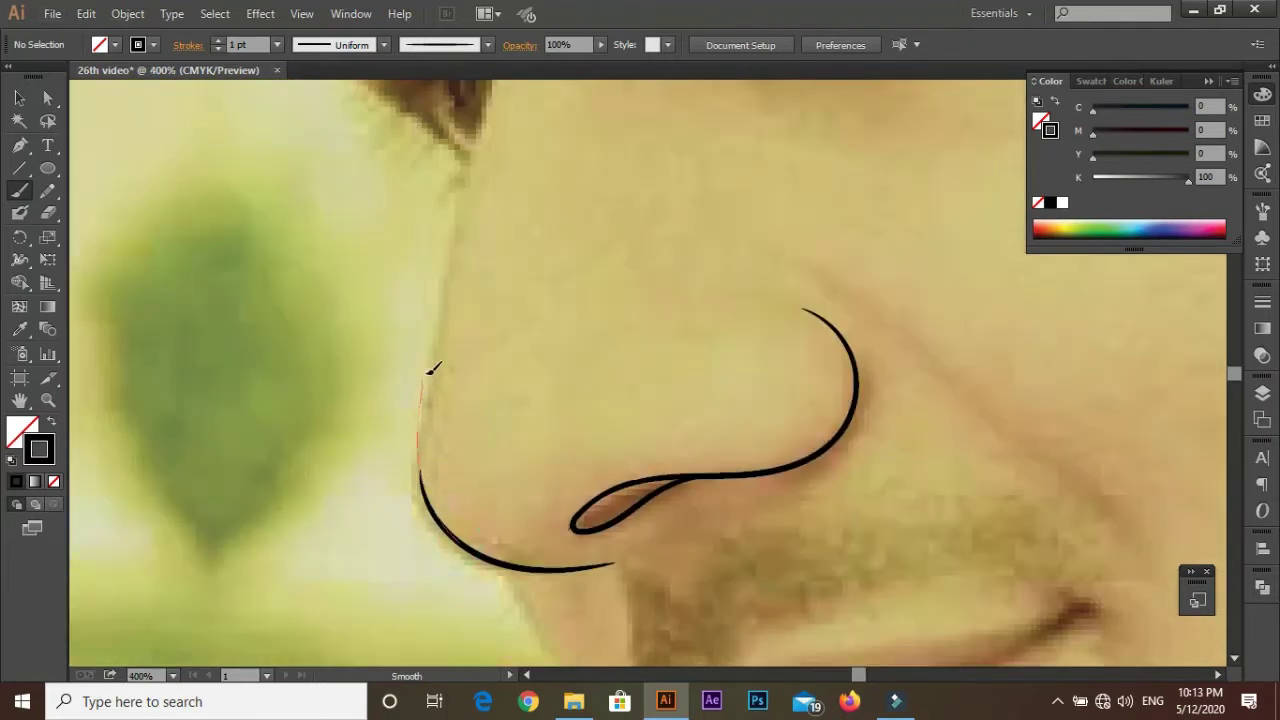
pyautogui.moveTo(430, 490); pyautogui.dragTo(428, 312)
pyautogui.hotkey('ctrl', 'z')
pyautogui.moveTo(463, 240); pyautogui.dragTo(464, 232)
pyautogui.moveTo(464, 232); pyautogui.dragTo(437, 420)
pyautogui.scroll(-1, 468, 220)
# Step: Outline the near eye's upper and lower lids and close its outer corner
pyautogui.scroll(-3, 480, 300)
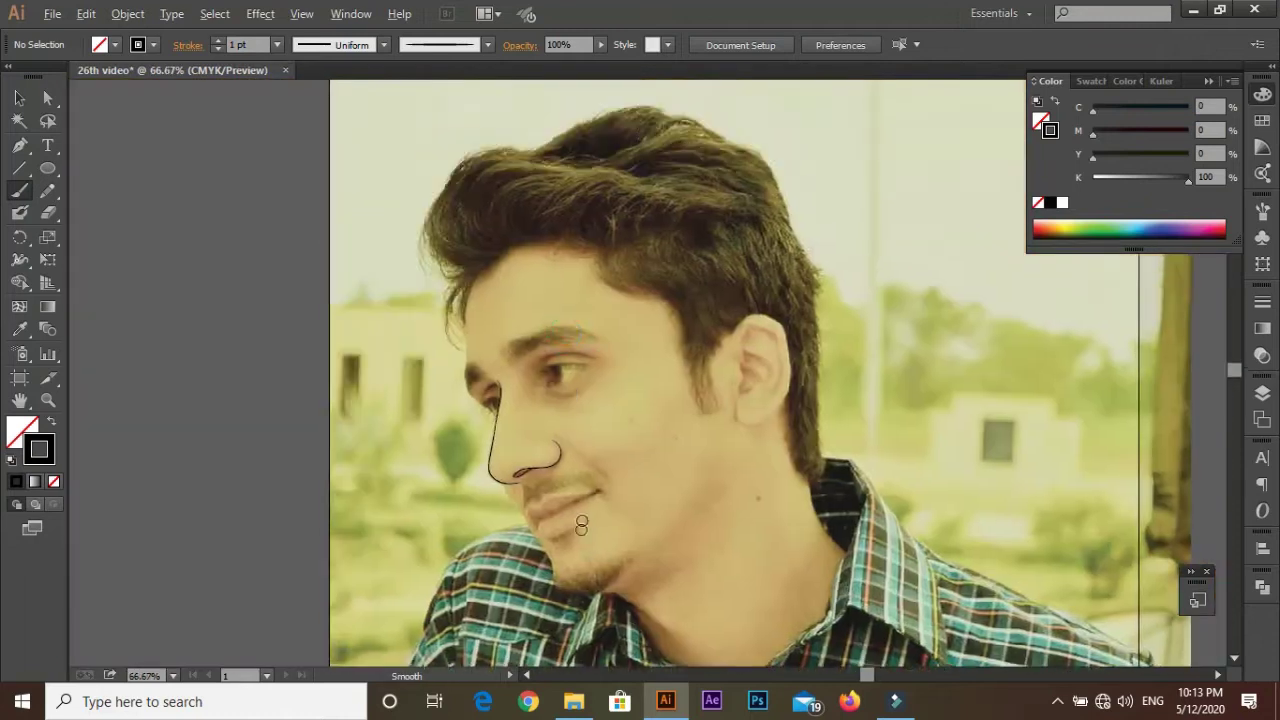
pyautogui.scroll(3, 506, 449)
pyautogui.scroll(-1, 433, 263)
pyautogui.scroll(2, 433, 263)
pyautogui.scroll(1, 405, 503)
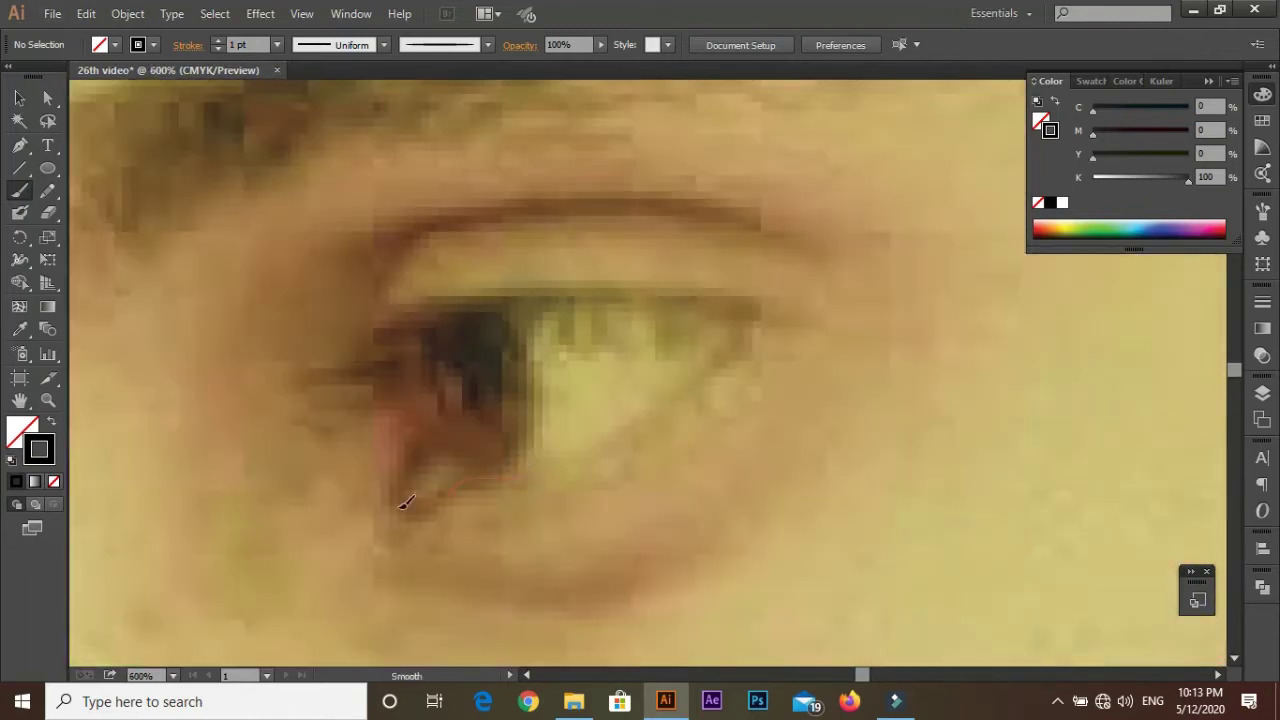
pyautogui.moveTo(778, 307); pyautogui.dragTo(782, 302)
pyautogui.scroll(-3, 790, 330)
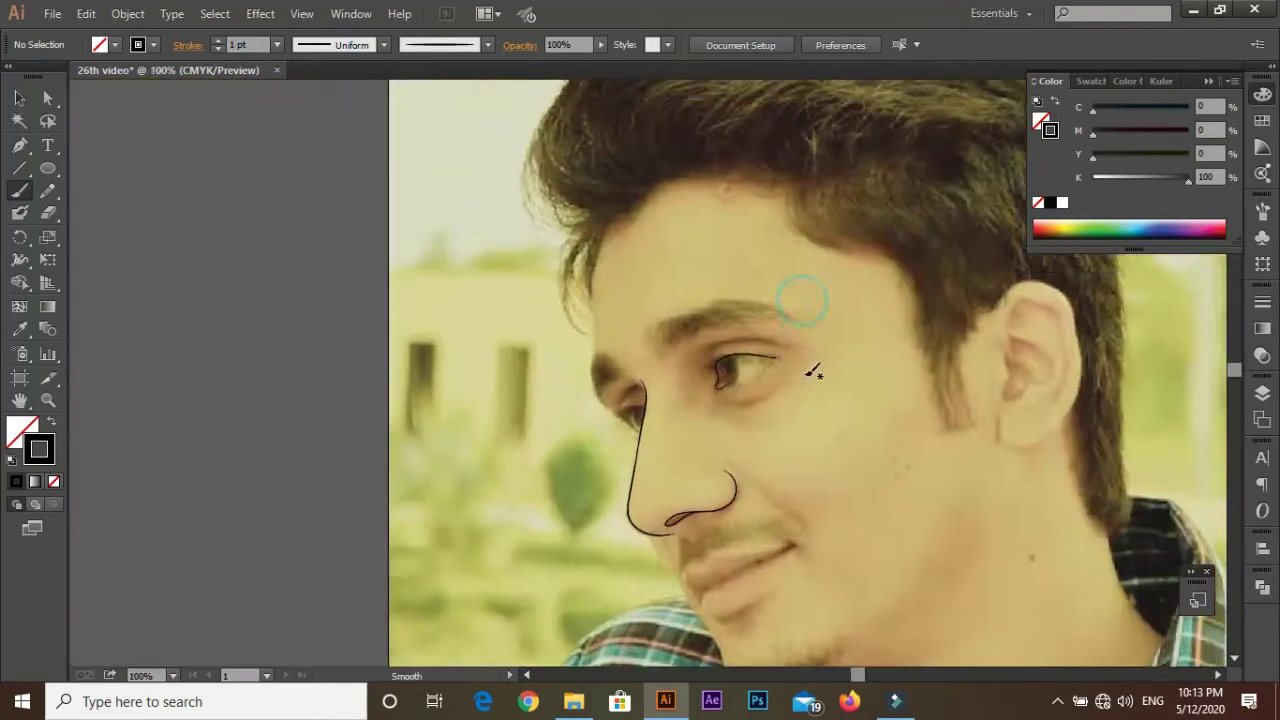
pyautogui.scroll(3, 814, 366)
pyautogui.moveTo(613, 402); pyautogui.dragTo(845, 210)
pyautogui.scroll(1, 620, 410)
pyautogui.hotkey('ctrl', 'z')
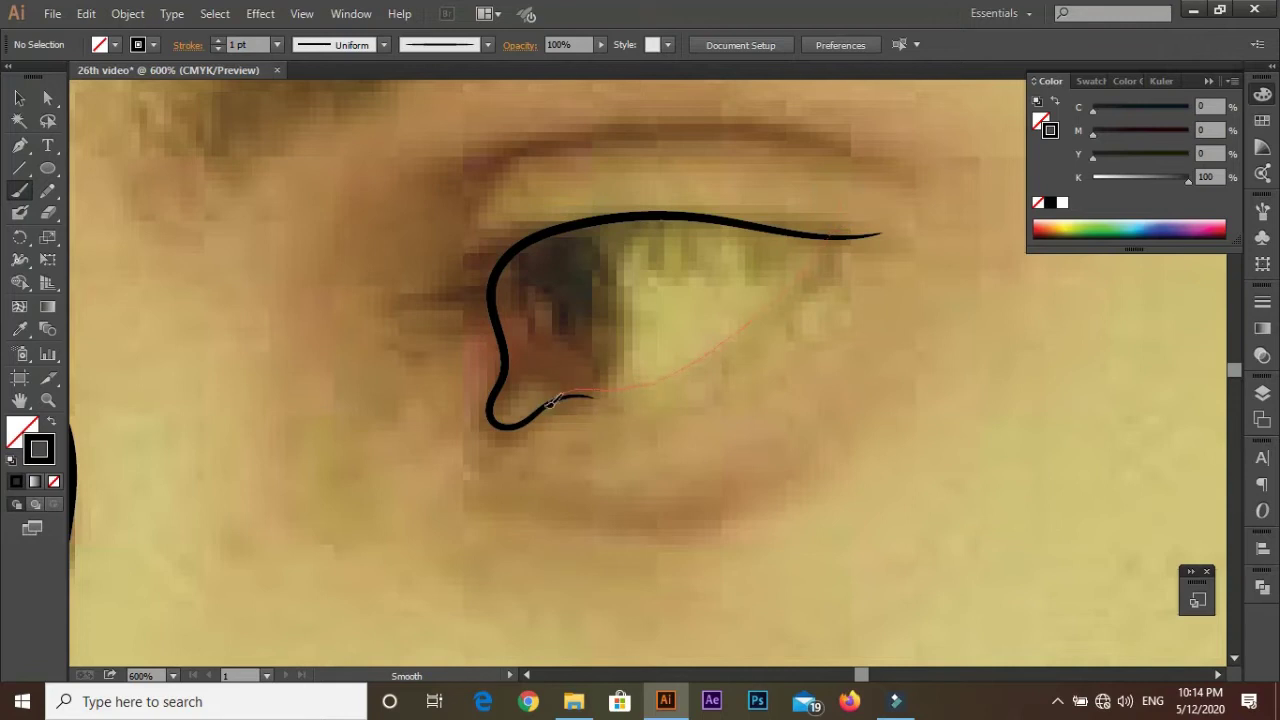
pyautogui.moveTo(548, 403); pyautogui.dragTo(550, 402)
pyautogui.scroll(-2, 643, 366)
pyautogui.scroll(2, 643, 366)
# Step: Draw the near eye's iris curve and the curved line beneath it
pyautogui.moveTo(536, 193); pyautogui.dragTo(591, 225)
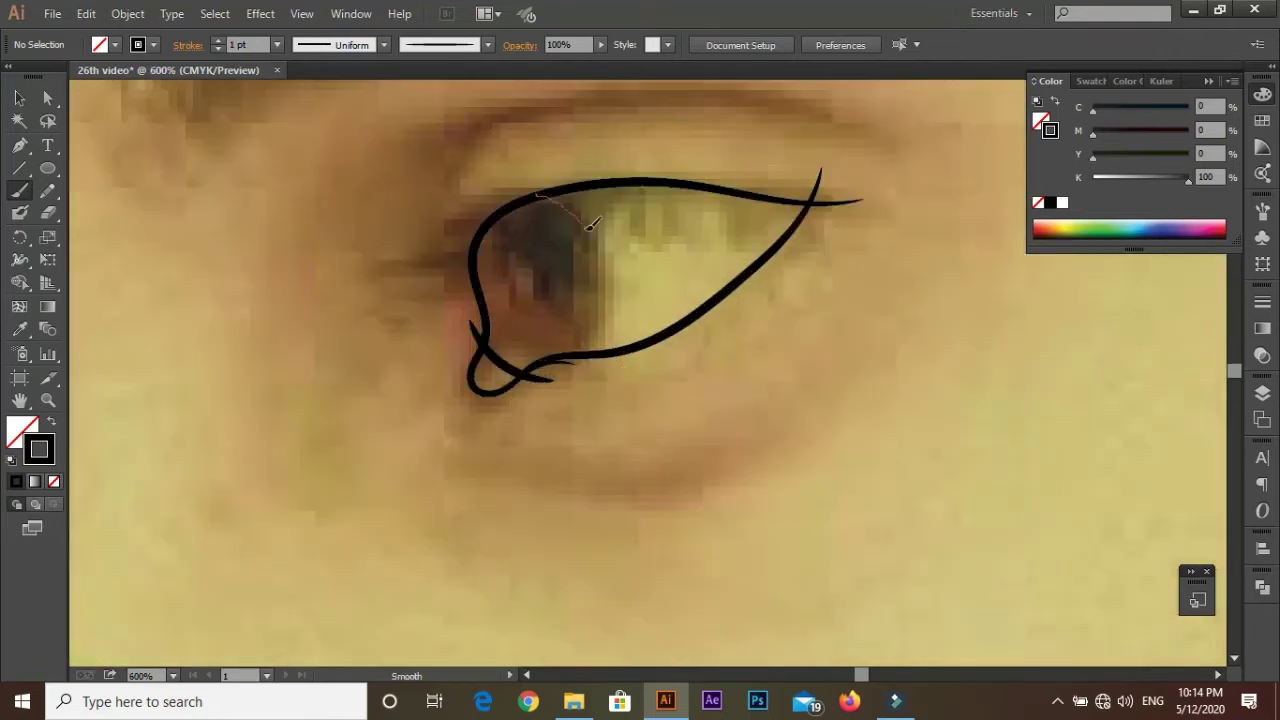
pyautogui.scroll(1, 538, 311)
pyautogui.moveTo(605, 348); pyautogui.dragTo(587, 368)
pyautogui.scroll(-5, 580, 357)
pyautogui.scroll(4, 623, 266)
pyautogui.moveTo(598, 282); pyautogui.dragTo(490, 378)
# Step: Trace the other eye's iris and upper eyelid
pyautogui.moveTo(592, 372); pyautogui.dragTo(595, 365)
pyautogui.scroll(-3, 606, 306)
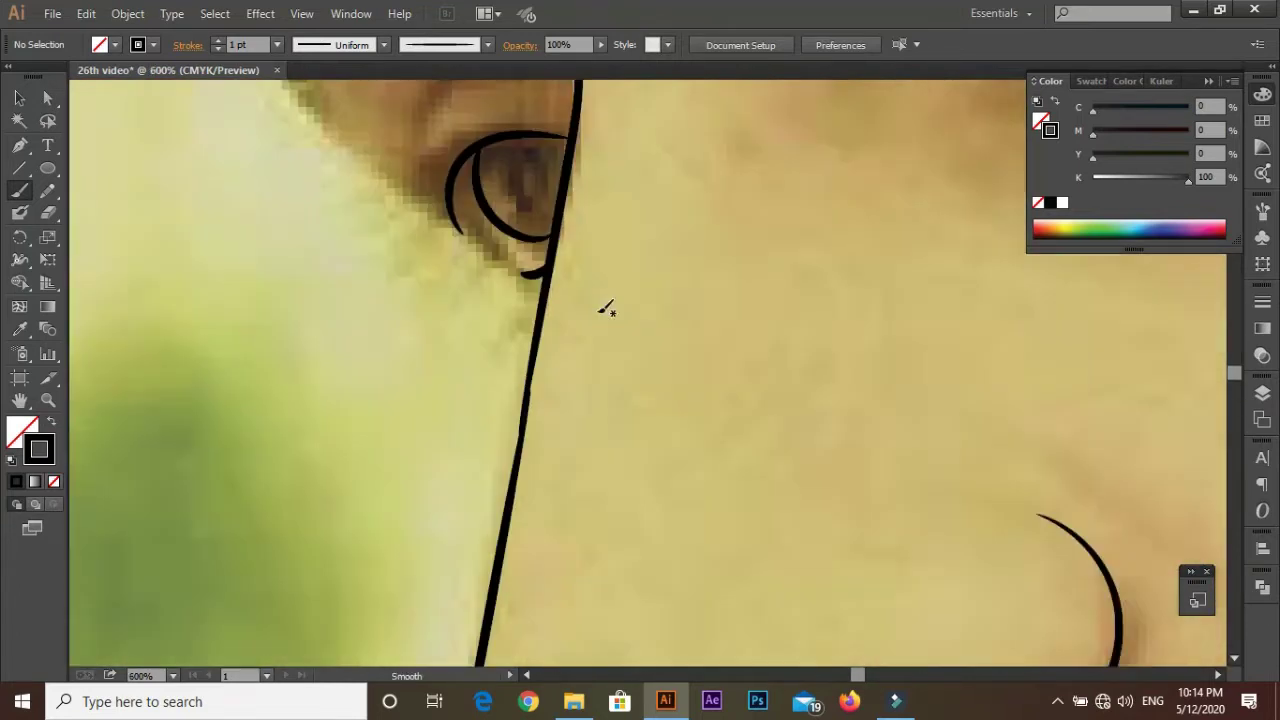
pyautogui.scroll(3, 620, 306)
pyautogui.scroll(-1, 678, 305)
pyautogui.moveTo(503, 340); pyautogui.dragTo(503, 340)
pyautogui.scroll(2, 505, 338)
pyautogui.scroll(-1, 508, 310)
pyautogui.scroll(-1, 510, 290)
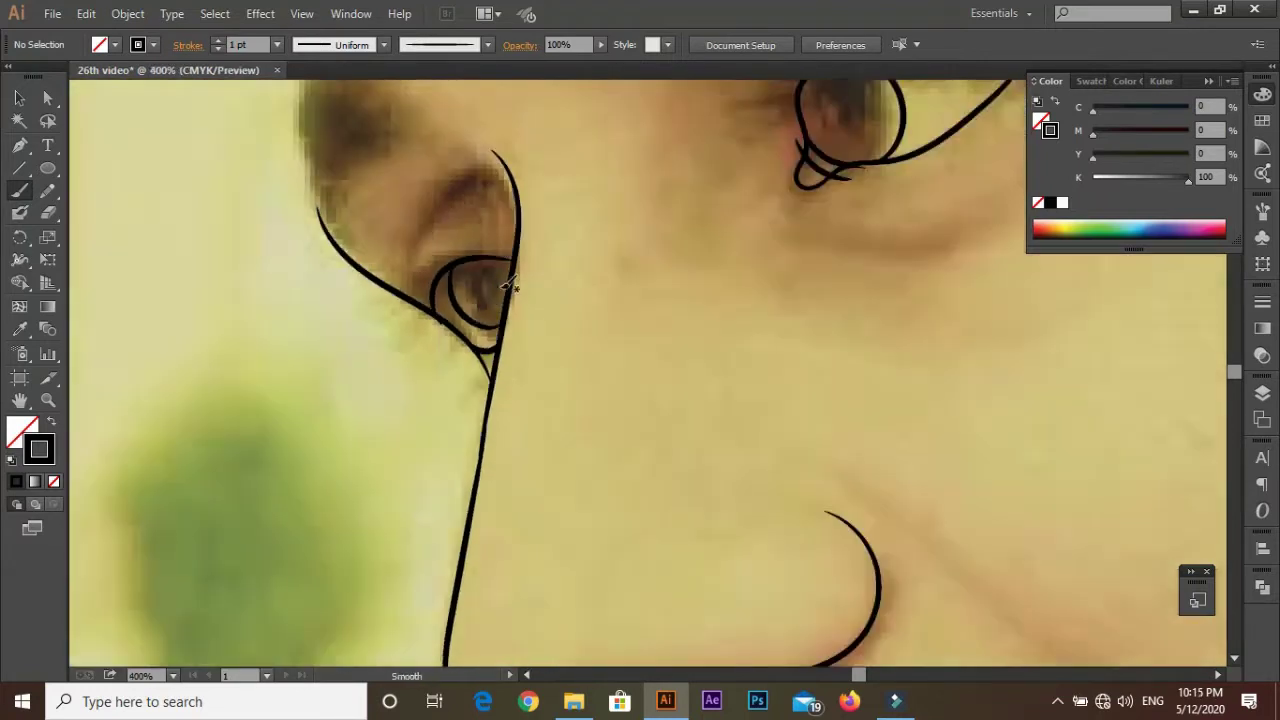
pyautogui.scroll(2, 507, 287)
pyautogui.scroll(-2, 409, 309)
pyautogui.scroll(2, 571, 409)
pyautogui.scroll(-2, 510, 320)
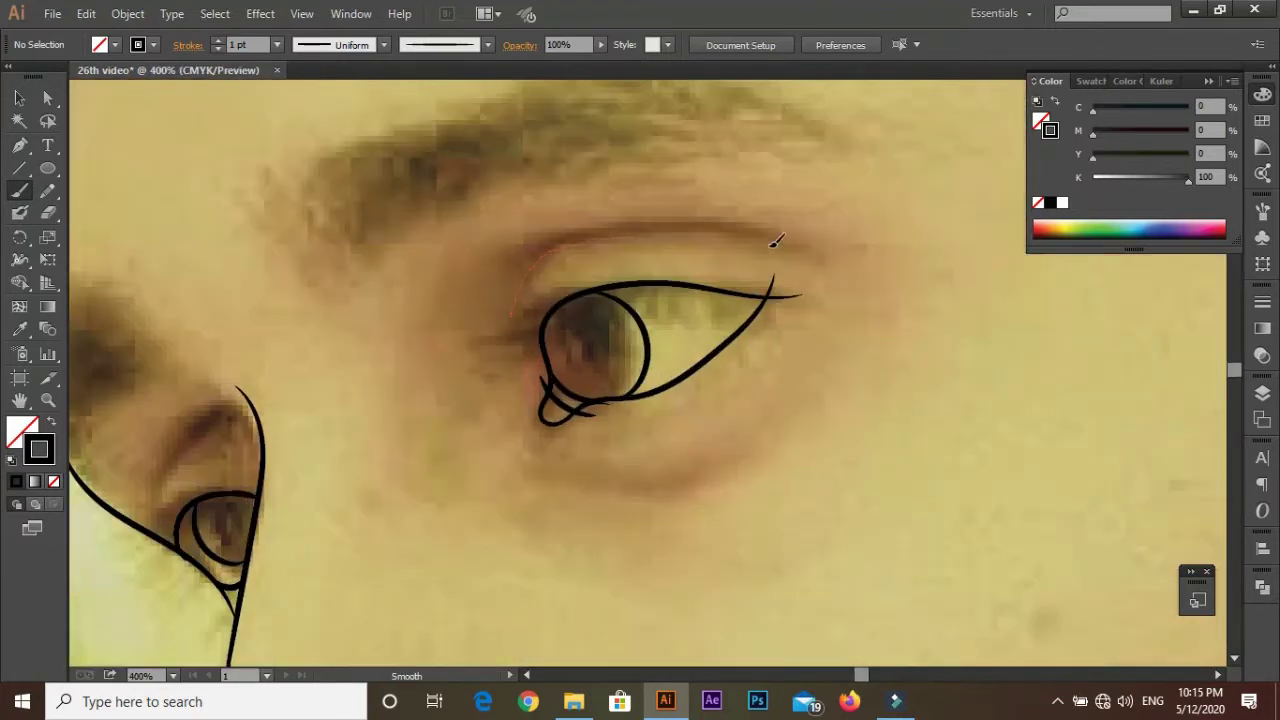
pyautogui.moveTo(773, 242); pyautogui.dragTo(773, 242)
pyautogui.scroll(-2, 700, 320)
pyautogui.scroll(2, 573, 362)
# Step: Paint the black nasal fold line from beside the nose toward the mouth corner
pyautogui.scroll(-2, 521, 403)
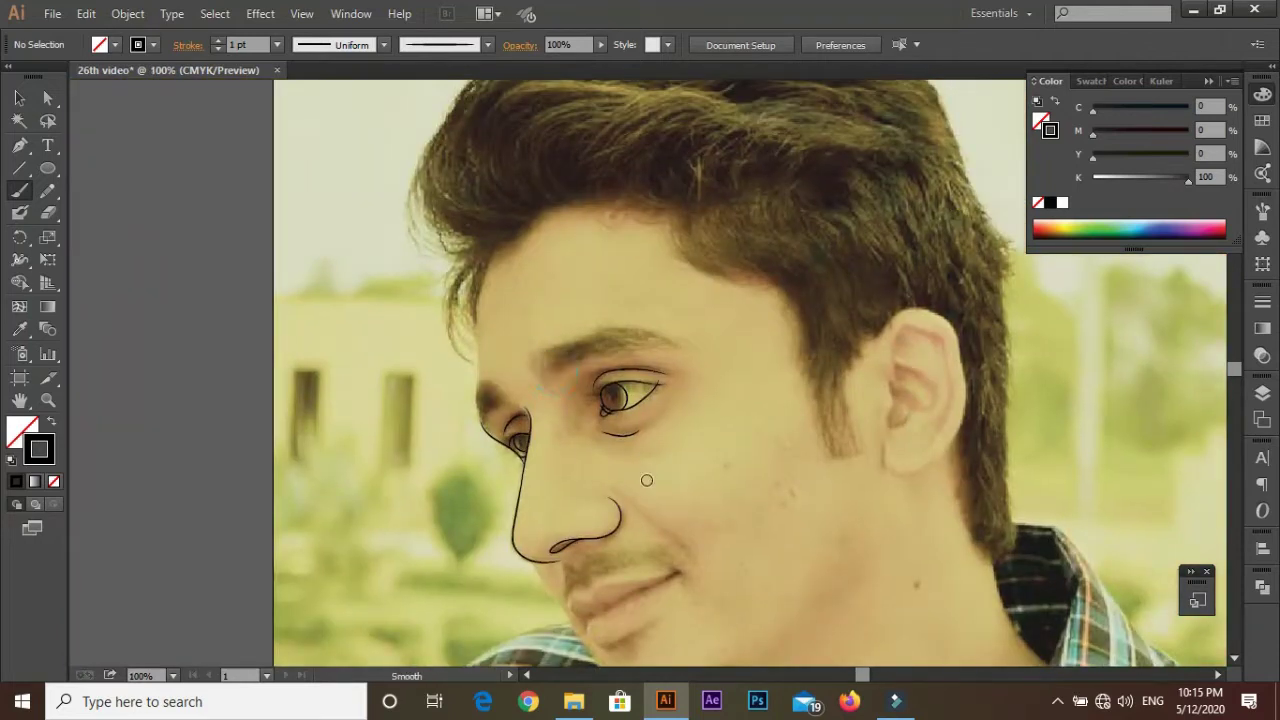
pyautogui.scroll(1, 551, 277)
pyautogui.moveTo(551, 277); pyautogui.dragTo(663, 391)
pyautogui.scroll(1, 514, 222)
pyautogui.moveTo(515, 222); pyautogui.dragTo(680, 375)
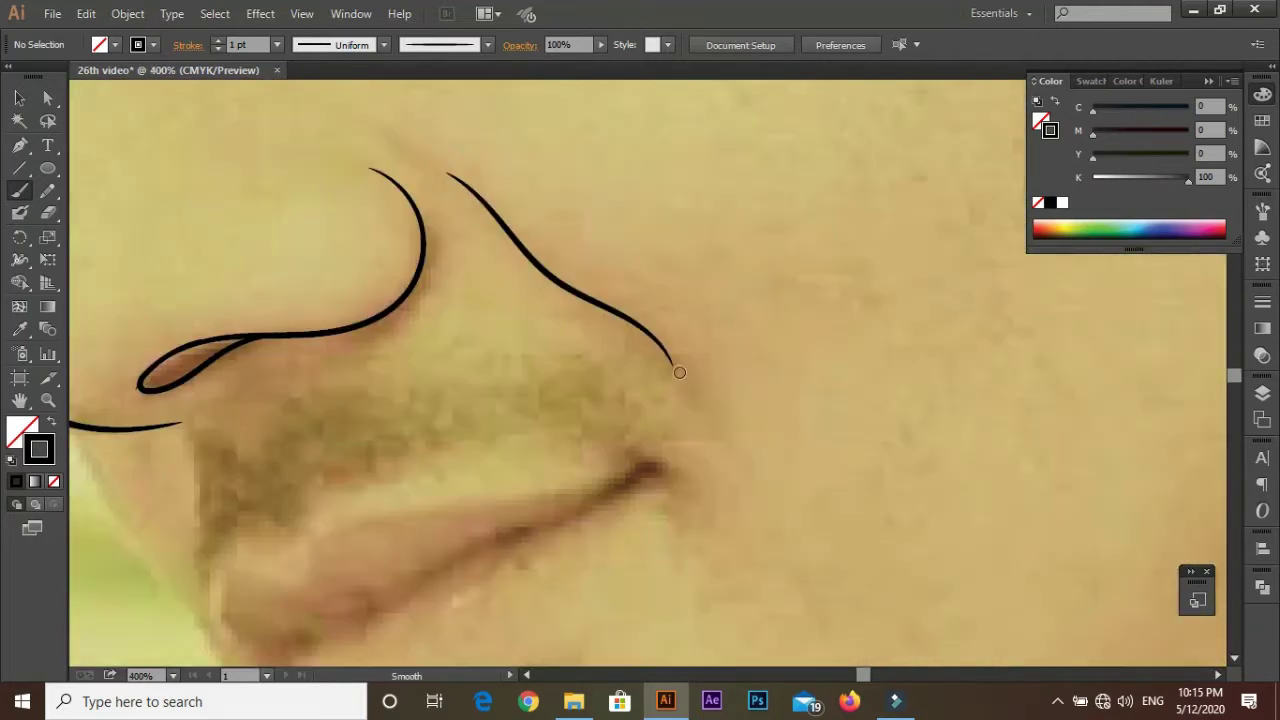
pyautogui.scroll(-1, 793, 299)
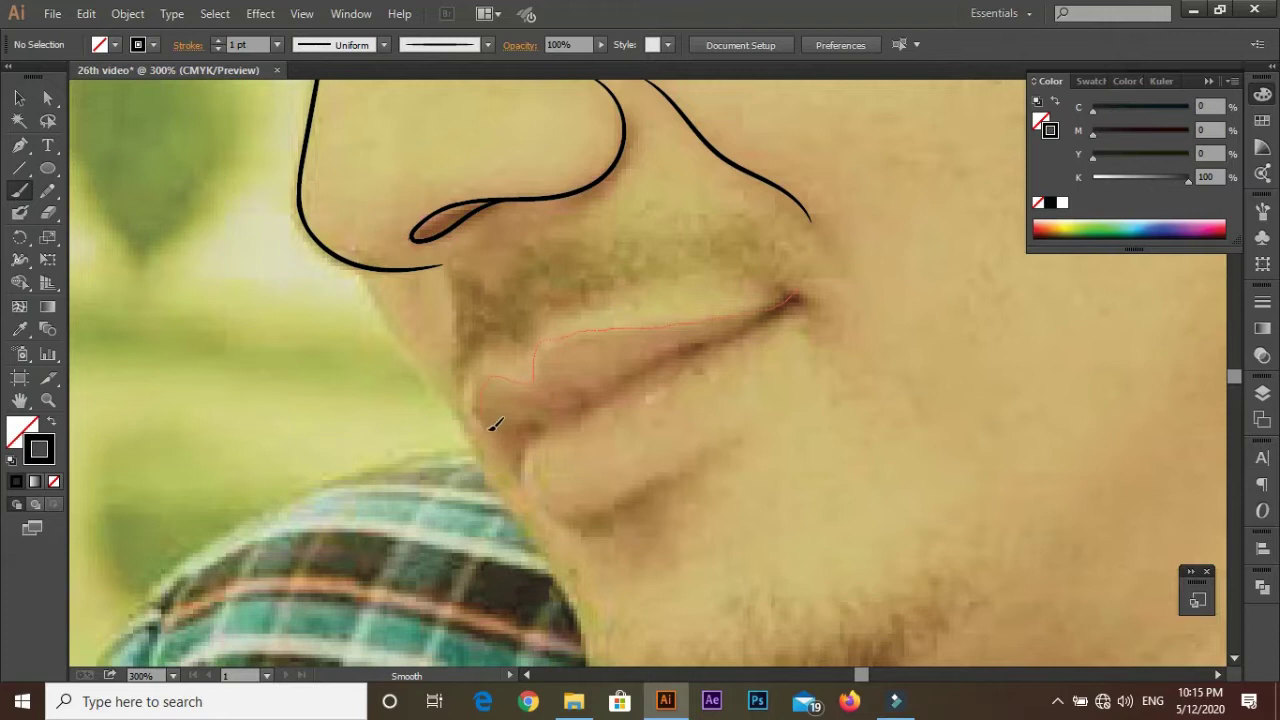
# Step: Trace the upper edge of the lips, undoing one stray stroke
pyautogui.moveTo(493, 425); pyautogui.dragTo(500, 440)
pyautogui.hotkey('ctrl', 'z')
pyautogui.scroll(1, 806, 220)
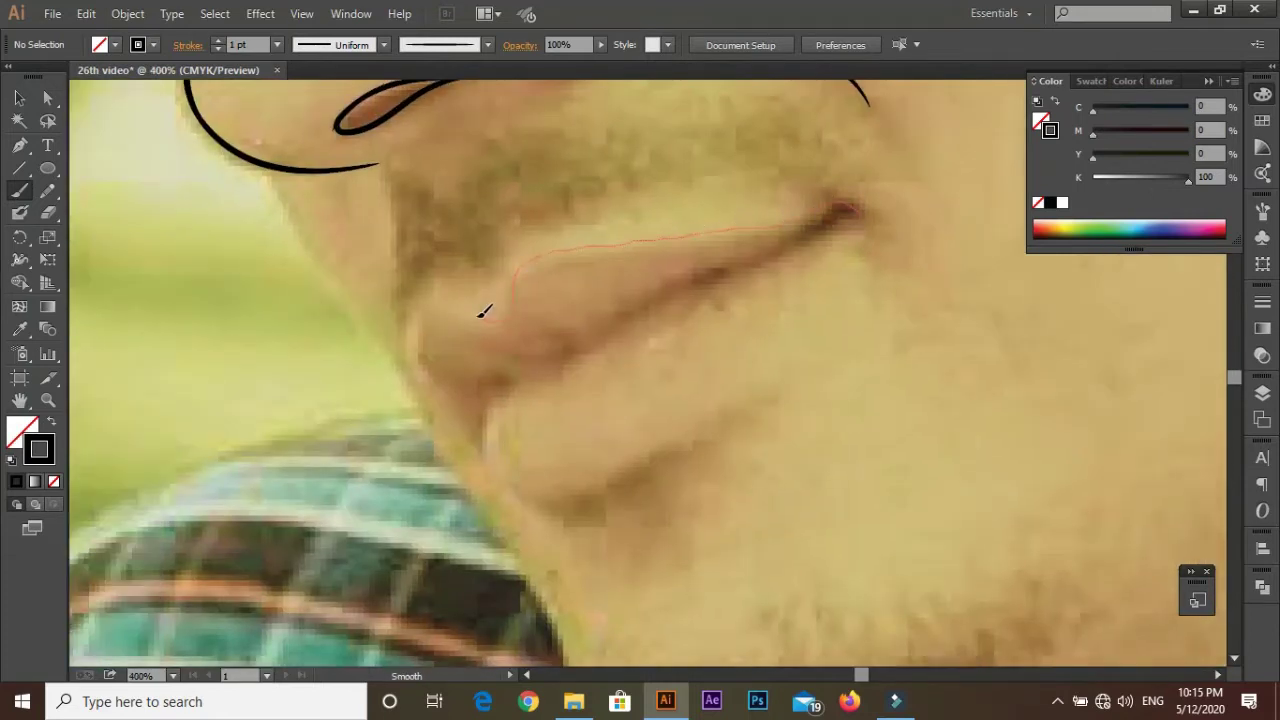
pyautogui.moveTo(492, 434); pyautogui.dragTo(494, 440)
pyautogui.scroll(-1, 651, 277)
pyautogui.scroll(2, 743, 163)
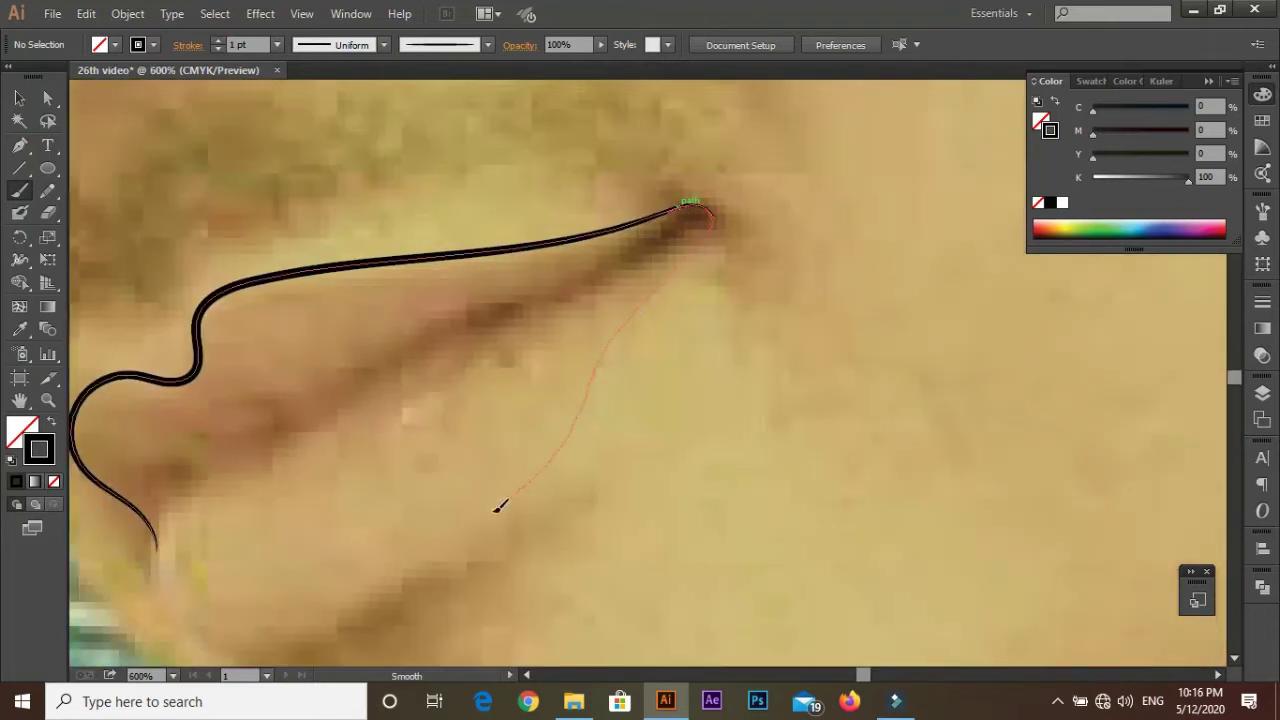
# Step: Continue the lip outline to the mouth corner and around the lower lip
pyautogui.moveTo(497, 507); pyautogui.dragTo(468, 528)
pyautogui.scroll(-3, 485, 400)
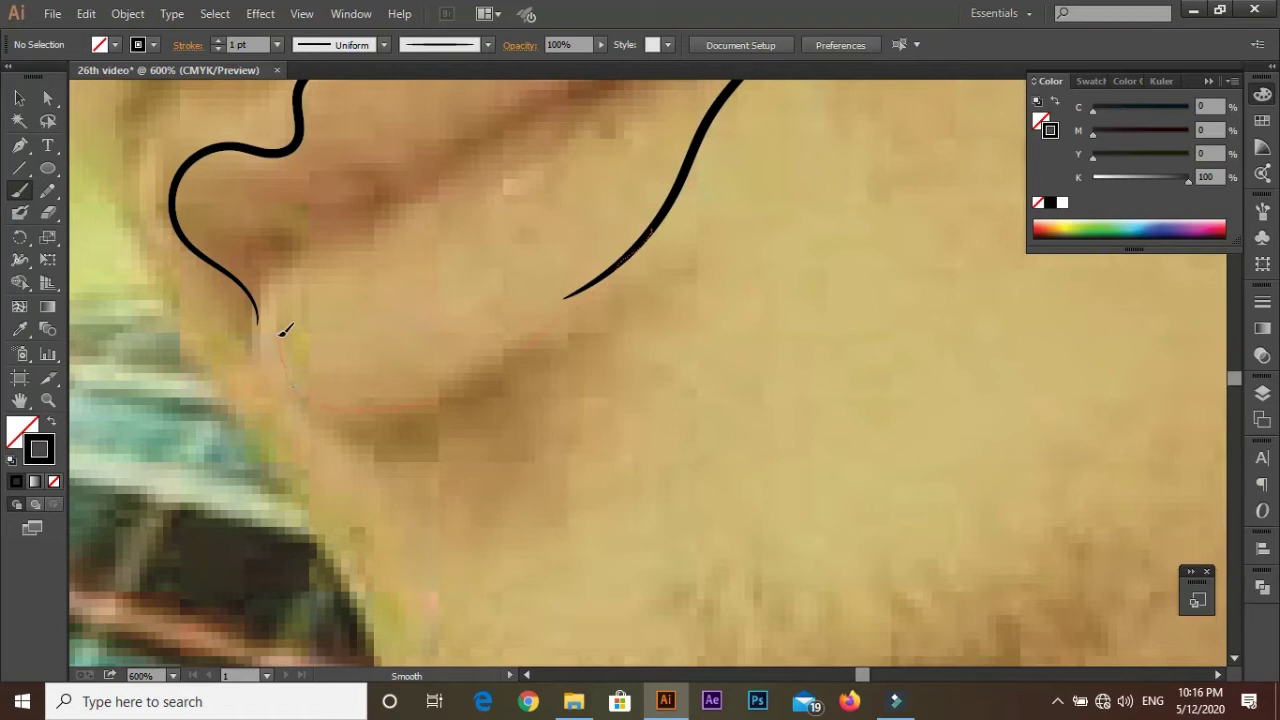
pyautogui.scroll(-4, 255, 284)
pyautogui.scroll(4, 815, 397)
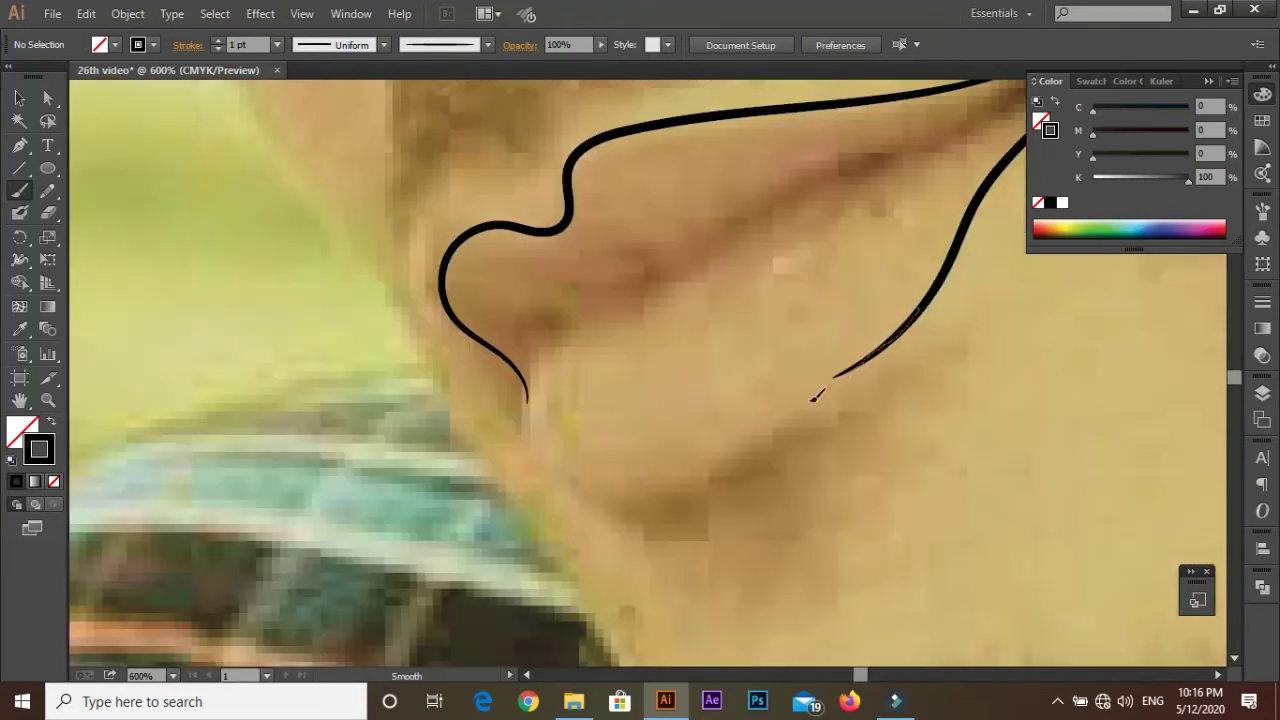
pyautogui.moveTo(547, 390); pyautogui.dragTo(545, 392)
pyautogui.scroll(-4, 580, 349)
pyautogui.scroll(4, 437, 441)
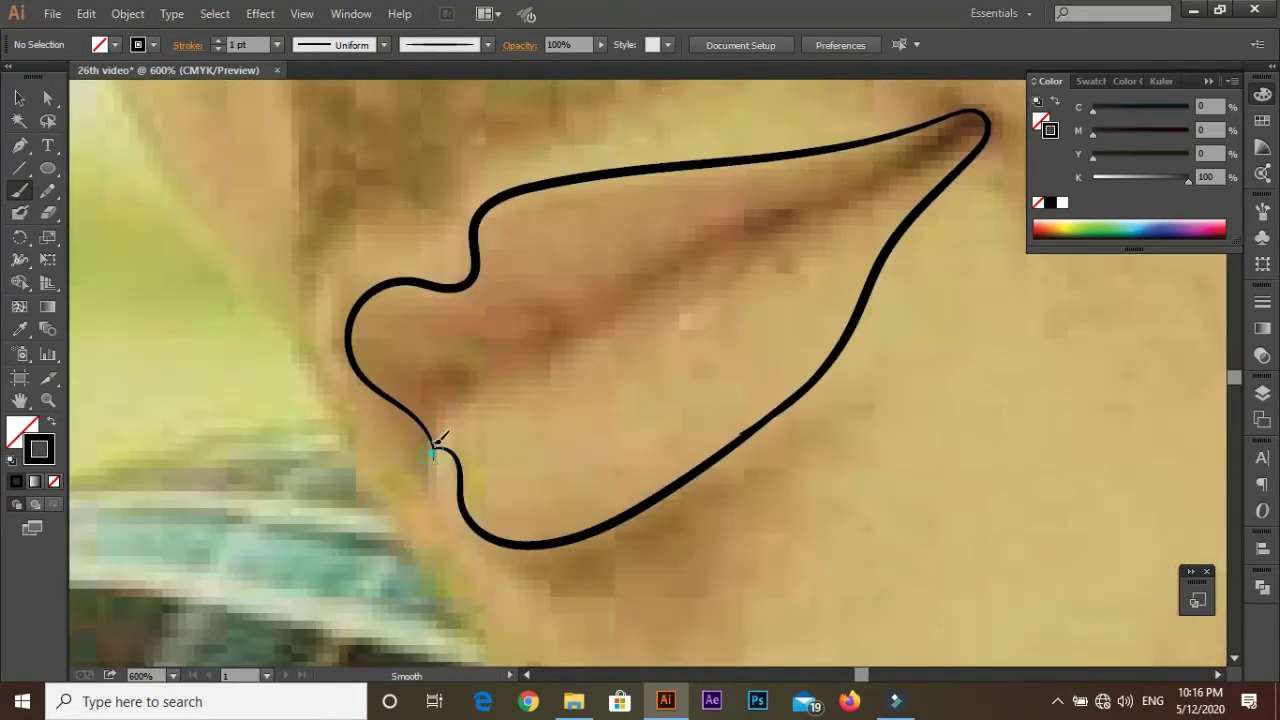
pyautogui.scroll(-3, 700, 300)
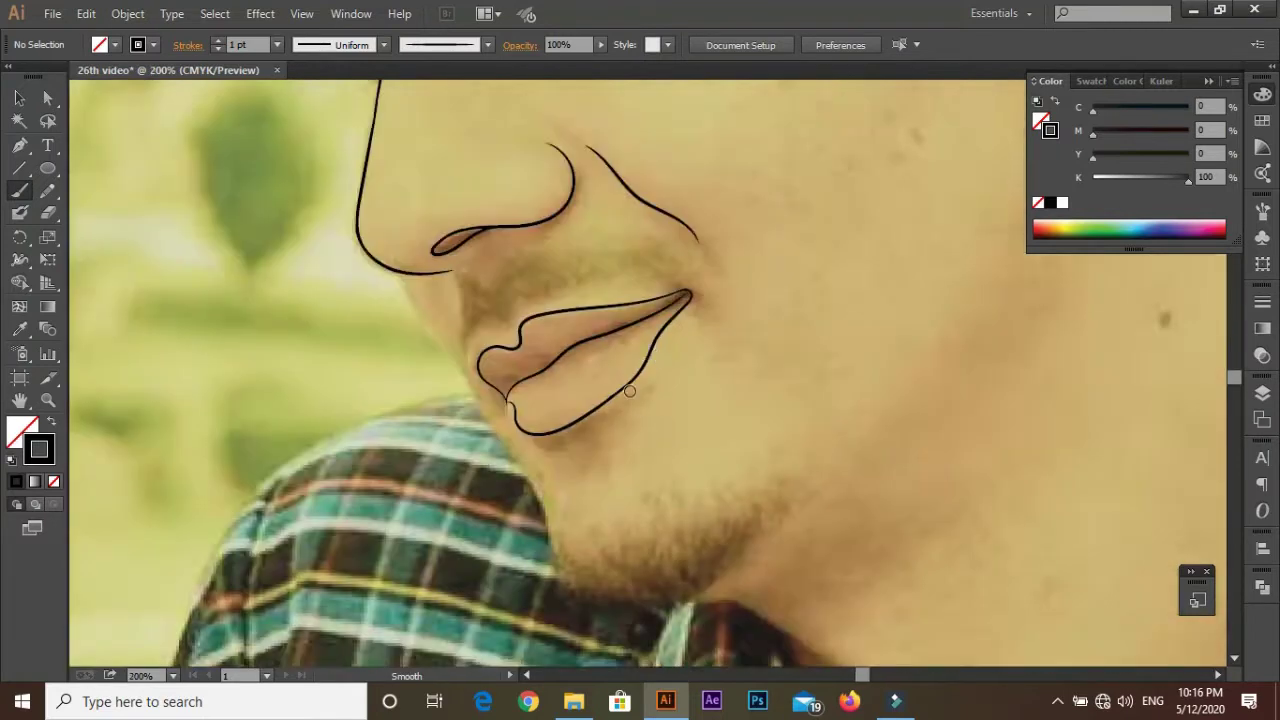
pyautogui.scroll(-3, 600, 350)
# Step: Hide the photo layer and join the upper lip curve to the lower contour
pyautogui.click(1262, 393)
pyautogui.click(1041, 424)
pyautogui.scroll(5, 490, 315)
pyautogui.scroll(5, 490, 315)
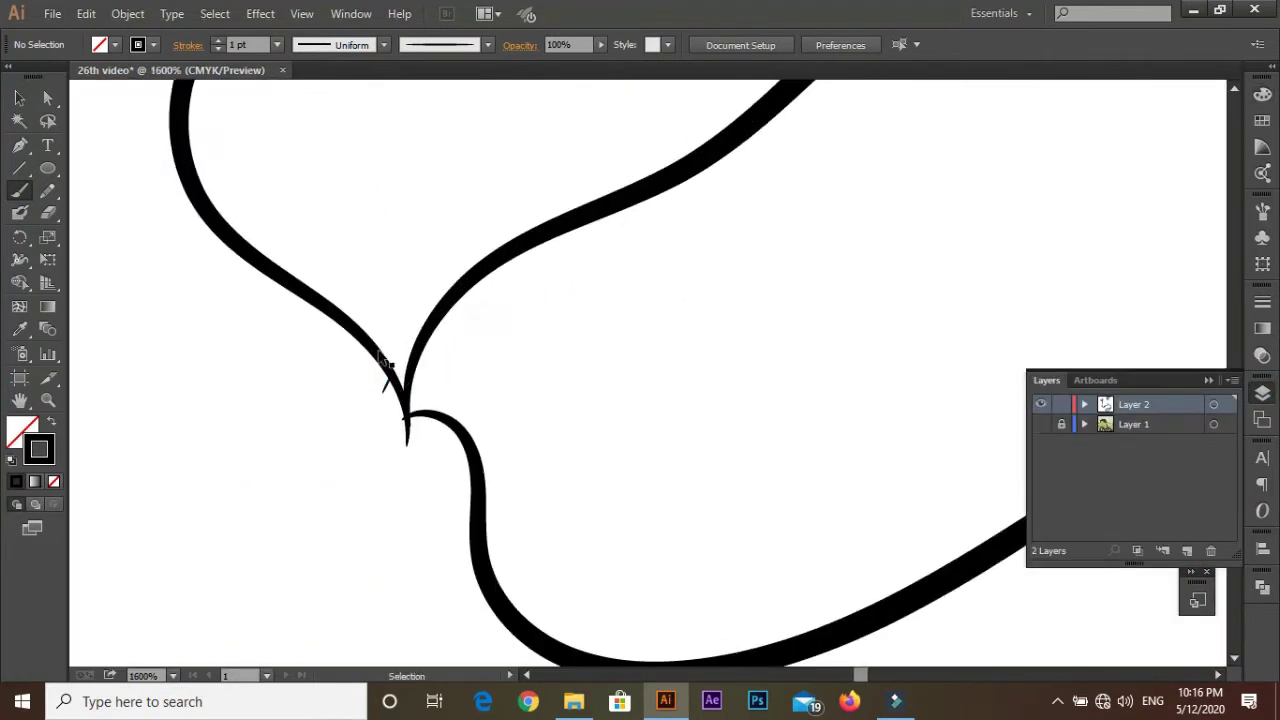
pyautogui.moveTo(340, 310); pyautogui.dragTo(486, 491)
pyautogui.scroll(-2, 486, 491)
# Step: Draw the line between the lips, extending and smoothing it near the corner
pyautogui.moveTo(395, 468); pyautogui.dragTo(523, 349)
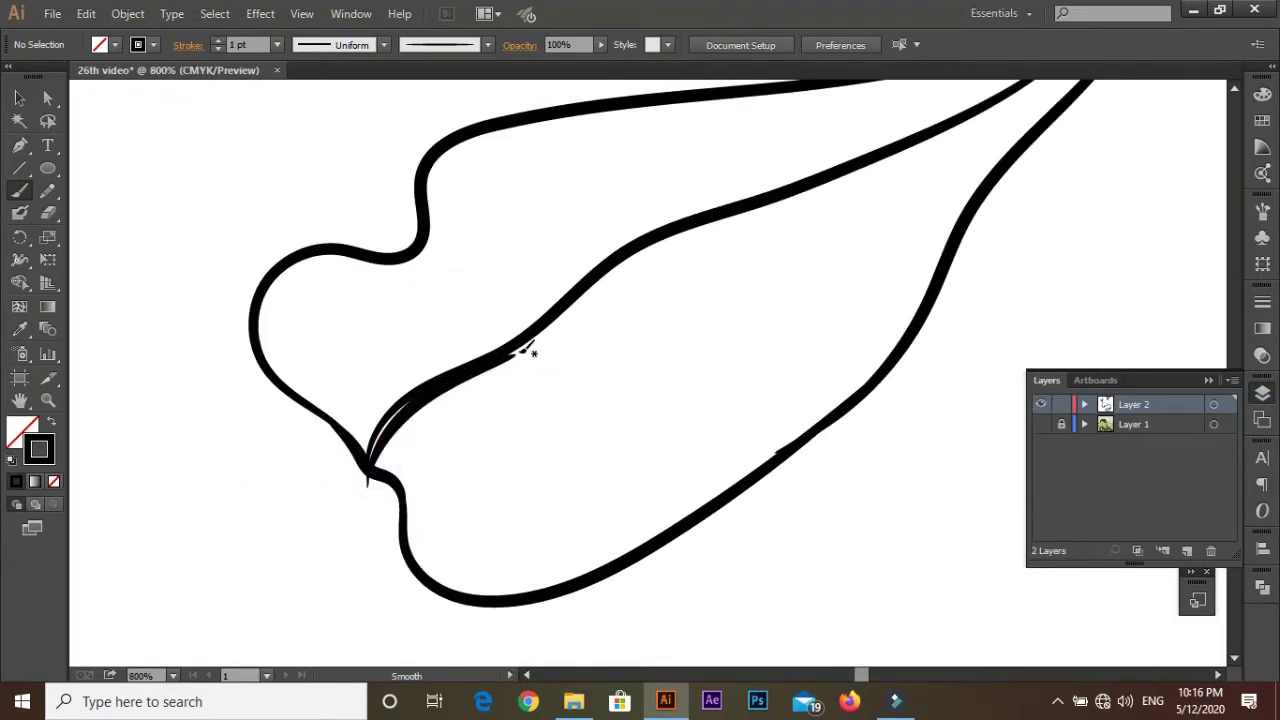
pyautogui.moveTo(363, 466); pyautogui.dragTo(500, 366)
pyautogui.scroll(-3, 500, 366)
pyautogui.scroll(5, 566, 398)
pyautogui.moveTo(566, 398); pyautogui.dragTo(623, 343)
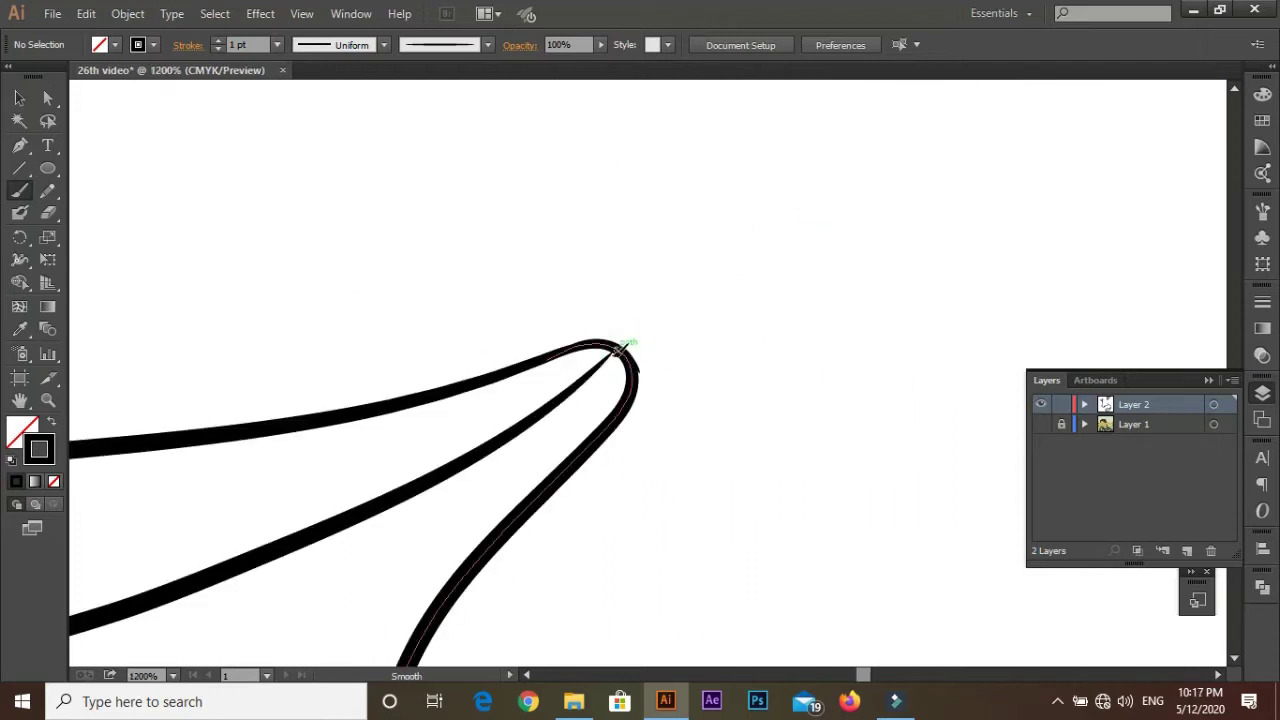
pyautogui.moveTo(549, 423)
pyautogui.mouseDown()
pyautogui.moveTo(631, 346)
pyautogui.moveTo(620, 398)
pyautogui.mouseUp()
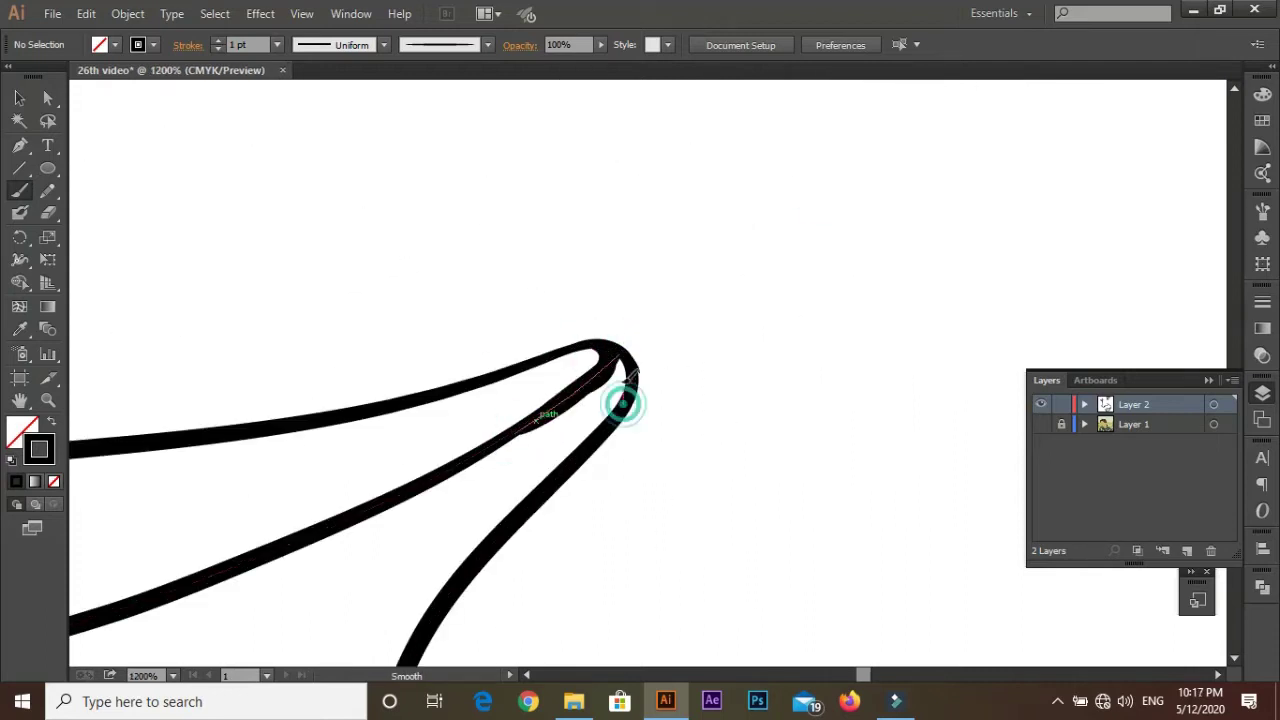
pyautogui.scroll(2, 640, 360)
pyautogui.scroll(-3, 612, 373)
pyautogui.scroll(-2, 605, 375)
# Step: Show the photo layer again and redraw the upper lip stroke to the junction
pyautogui.click(1041, 424)
pyautogui.scroll(5, 800, 371)
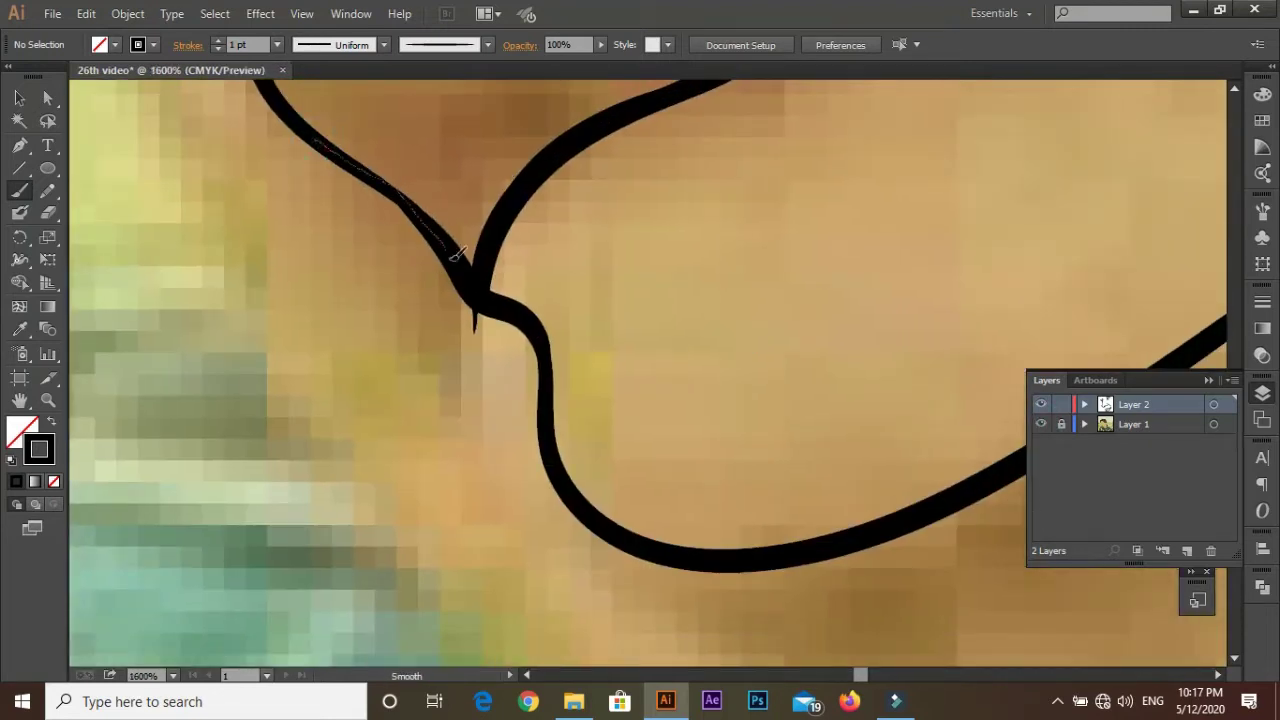
pyautogui.moveTo(316, 141)
pyautogui.mouseDown()
pyautogui.moveTo(537, 313)
pyautogui.moveTo(680, 551)
pyautogui.mouseUp()
pyautogui.scroll(-3, 680, 551)
pyautogui.scroll(2, 420, 528)
# Step: Brush black contour strokes along the forehead edge of the face
pyautogui.scroll(5, 426, 350)
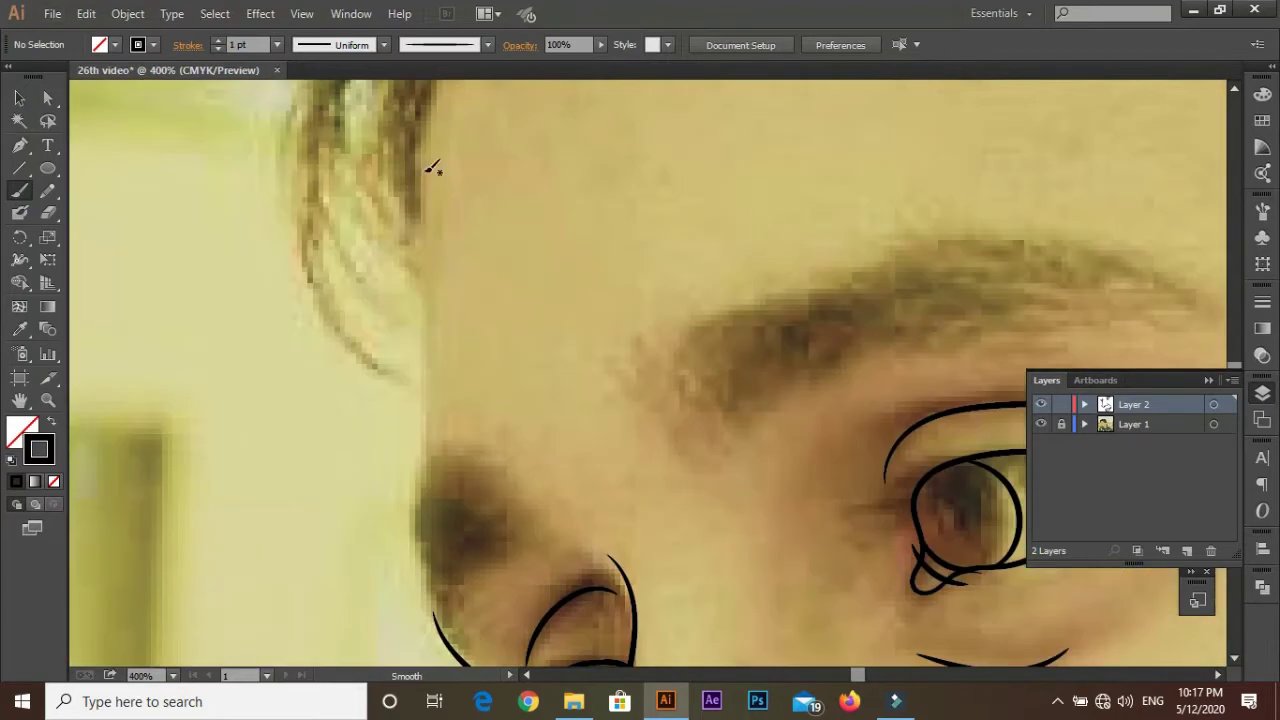
pyautogui.moveTo(427, 436); pyautogui.dragTo(434, 484)
pyautogui.scroll(-2, 434, 484)
pyautogui.scroll(-1, 450, 257)
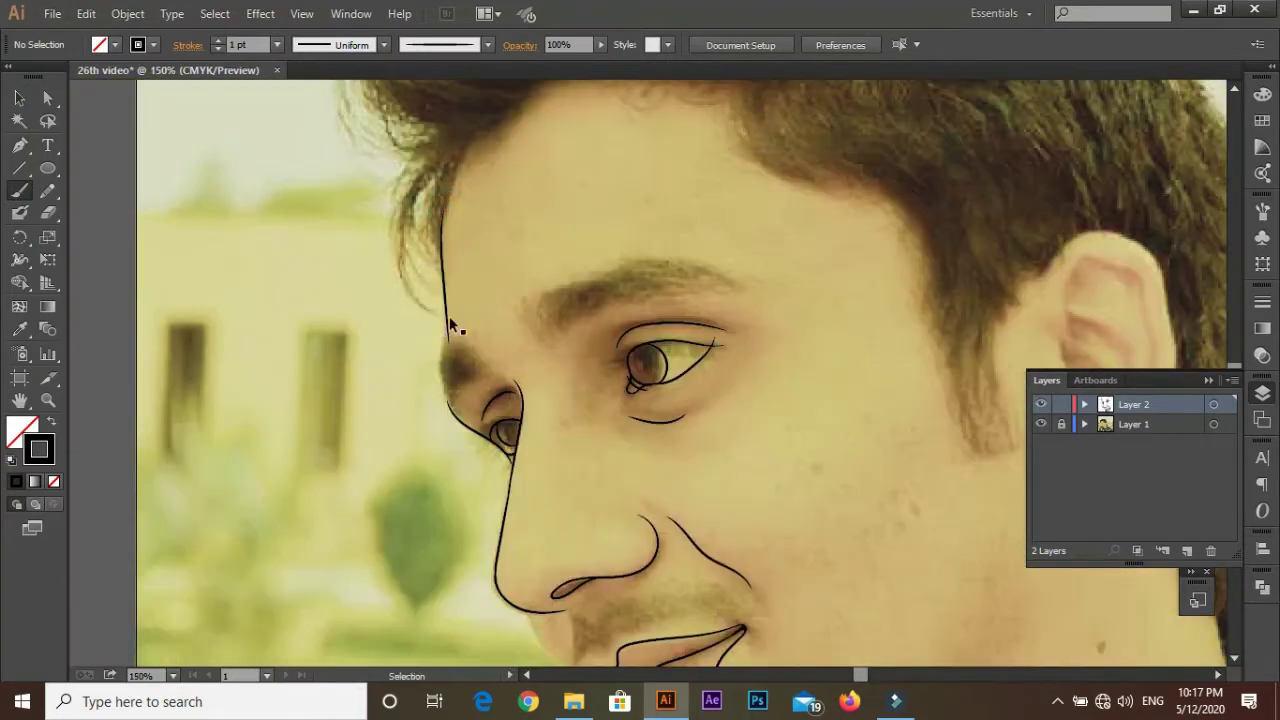
pyautogui.scroll(1, 444, 245)
pyautogui.moveTo(447, 392); pyautogui.dragTo(446, 391)
pyautogui.scroll(1, 446, 391)
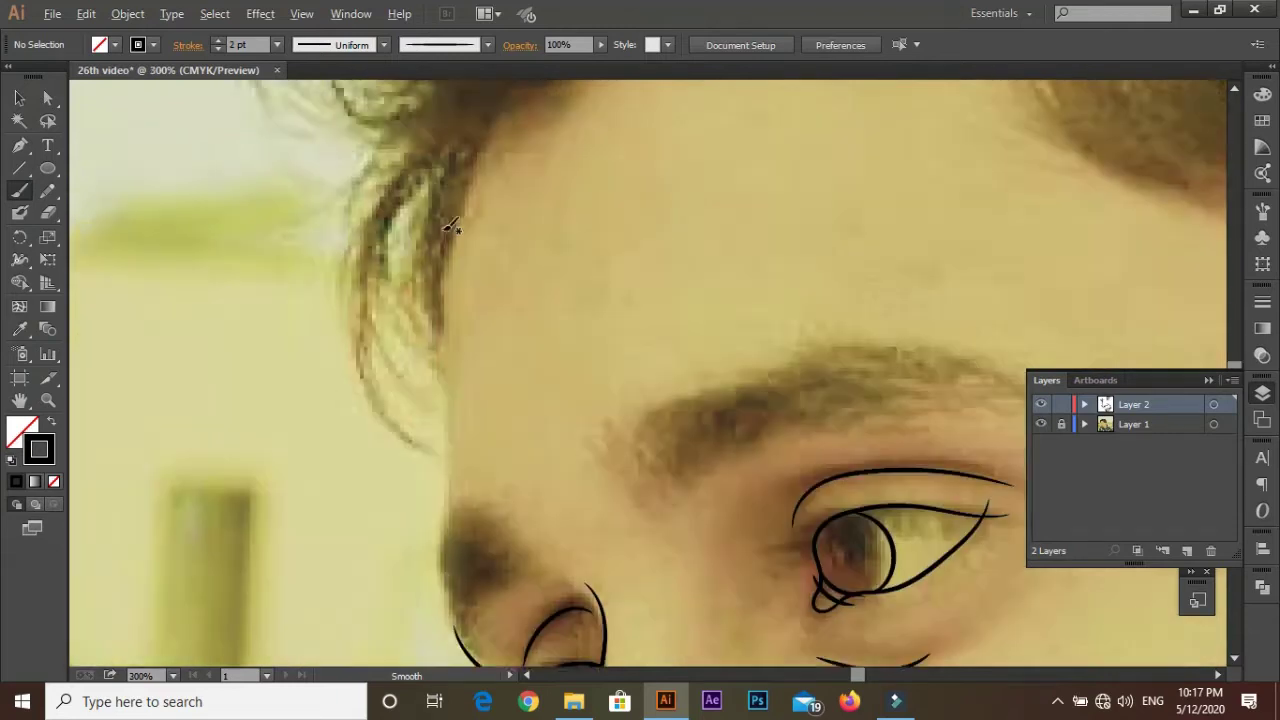
pyautogui.scroll(-1, 432, 325)
# Step: Continue the face outline from the temple down to the brow
pyautogui.moveTo(430, 462); pyautogui.dragTo(432, 470)
pyautogui.scroll(-2, 432, 470)
pyautogui.press('Return')
pyautogui.scroll(2, 450, 300)
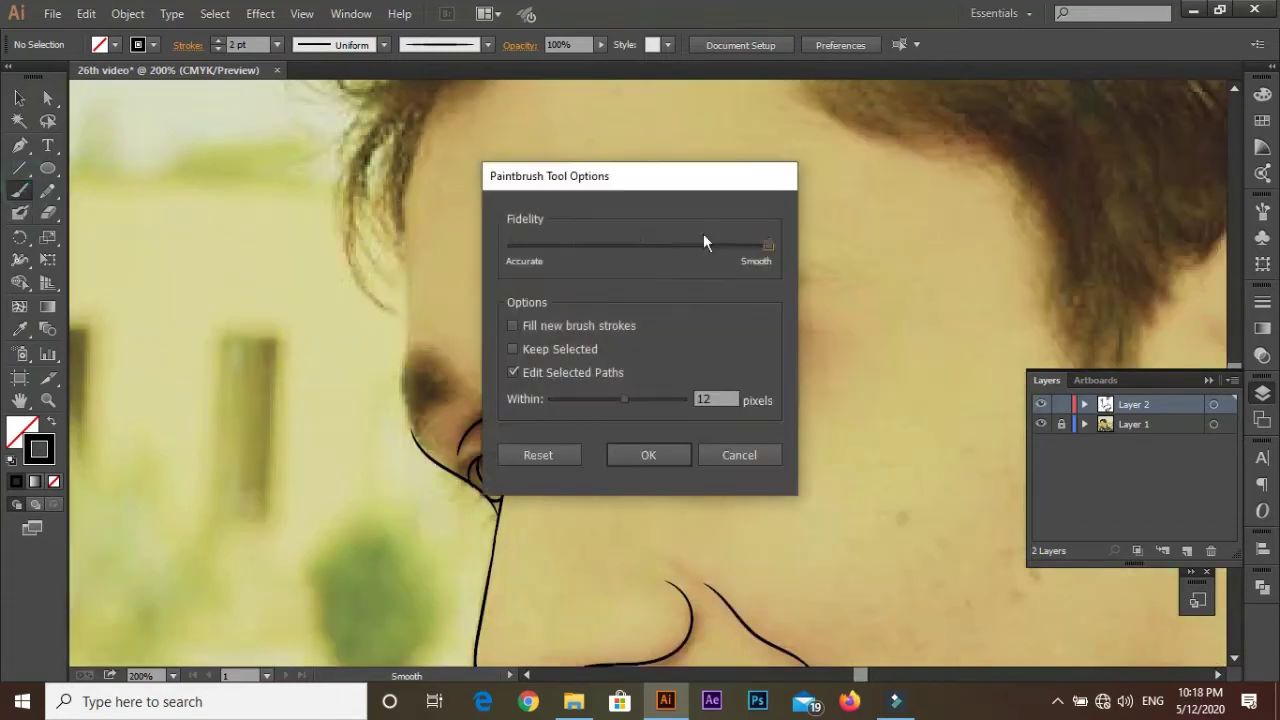
pyautogui.press('Escape')
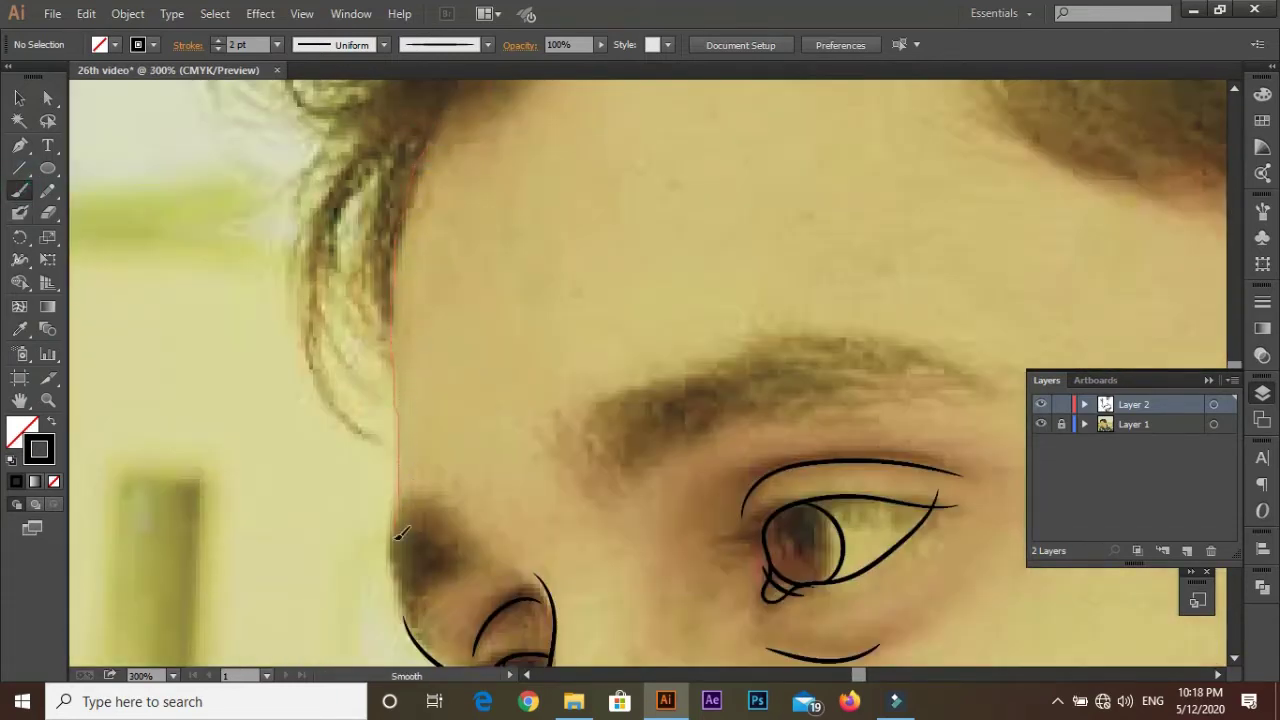
pyautogui.moveTo(400, 533); pyautogui.dragTo(400, 533)
pyautogui.scroll(-3, 400, 533)
pyautogui.scroll(2, 449, 234)
pyautogui.scroll(1, 357, 165)
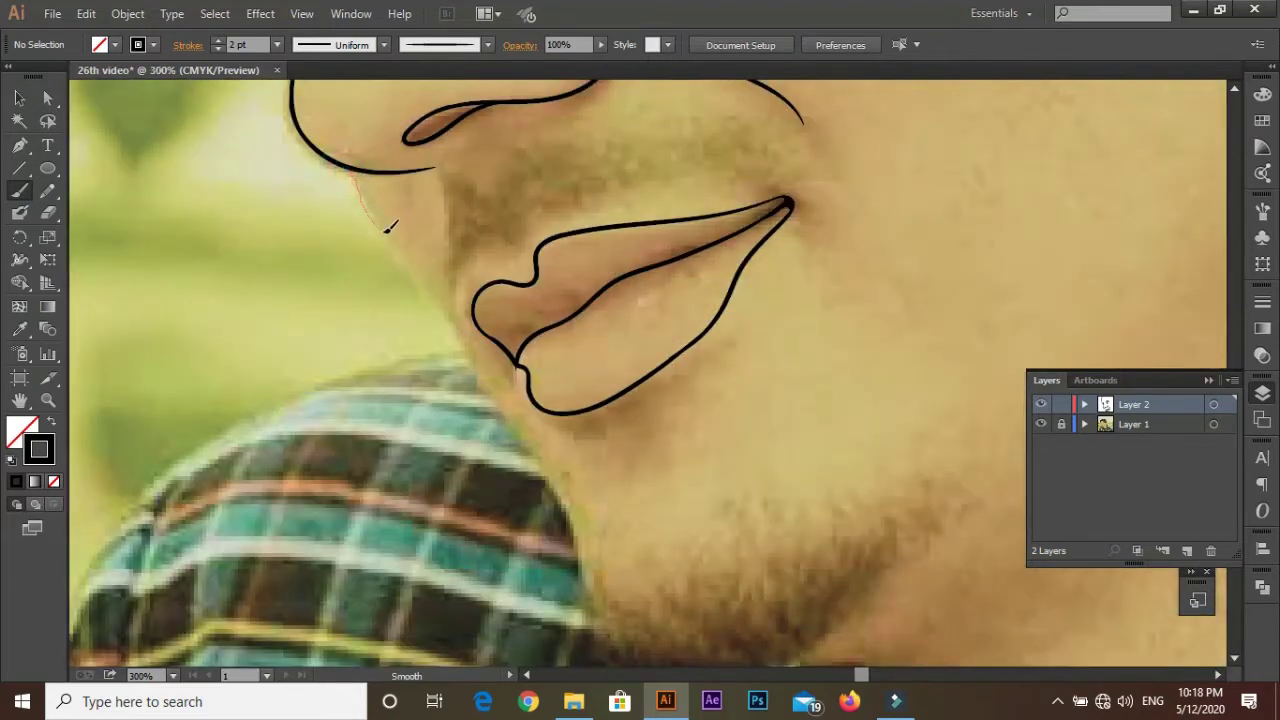
# Step: Trace the jawline down to the chin and the neck line above the collar
pyautogui.moveTo(587, 551); pyautogui.dragTo(587, 551)
pyautogui.scroll(-1, 608, 486)
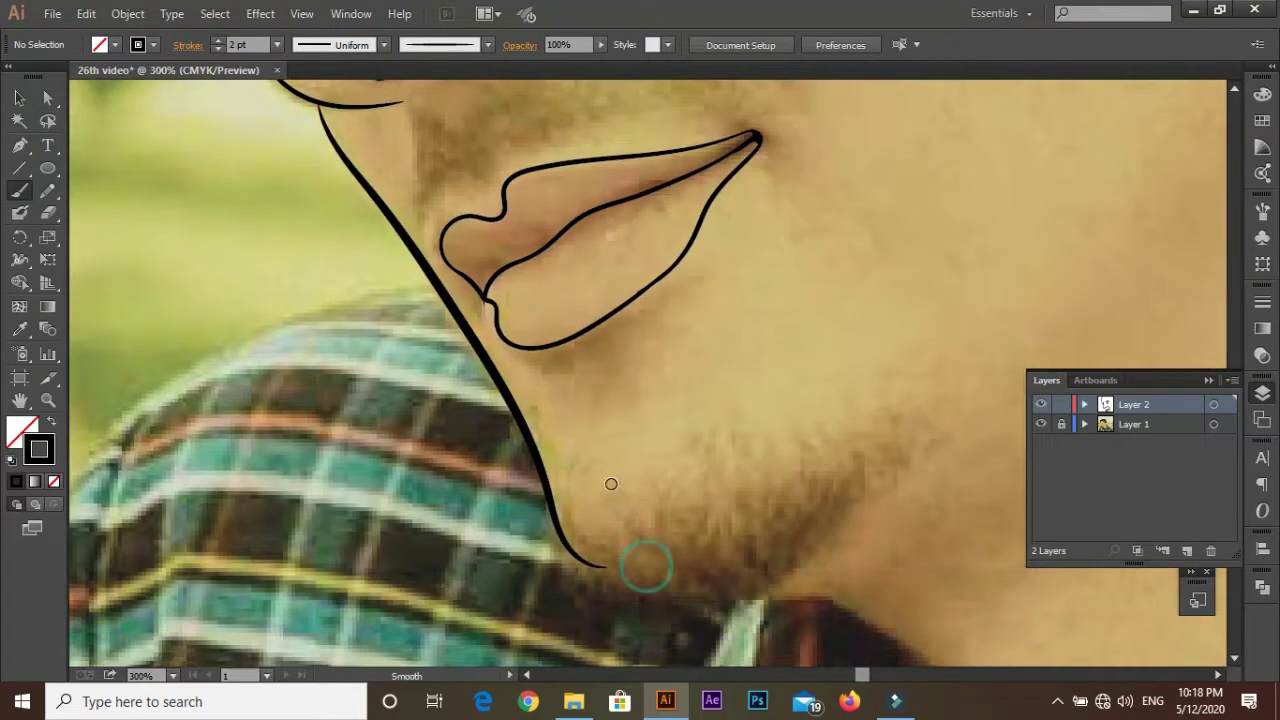
pyautogui.scroll(-1, 594, 400)
pyautogui.scroll(2, 395, 298)
pyautogui.moveTo(563, 327); pyautogui.dragTo(700, 440)
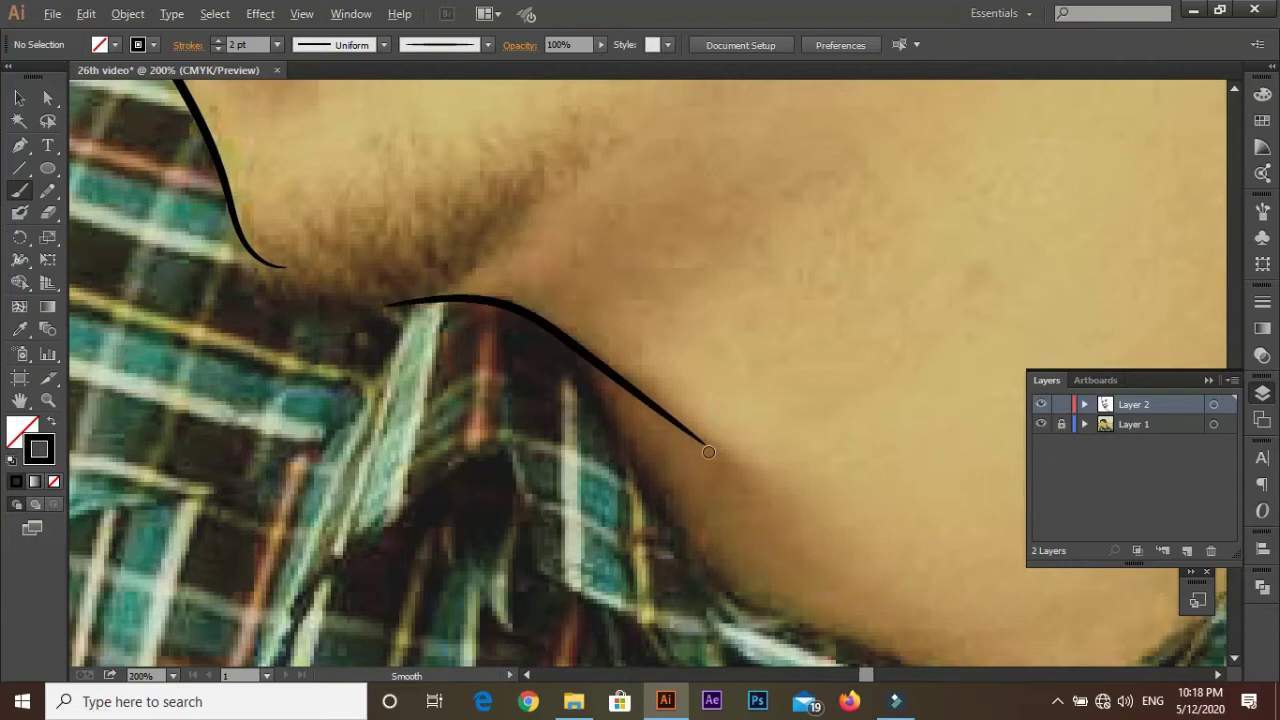
pyautogui.scroll(2, 394, 389)
pyautogui.scroll(-2, 463, 294)
pyautogui.scroll(-2, 471, 343)
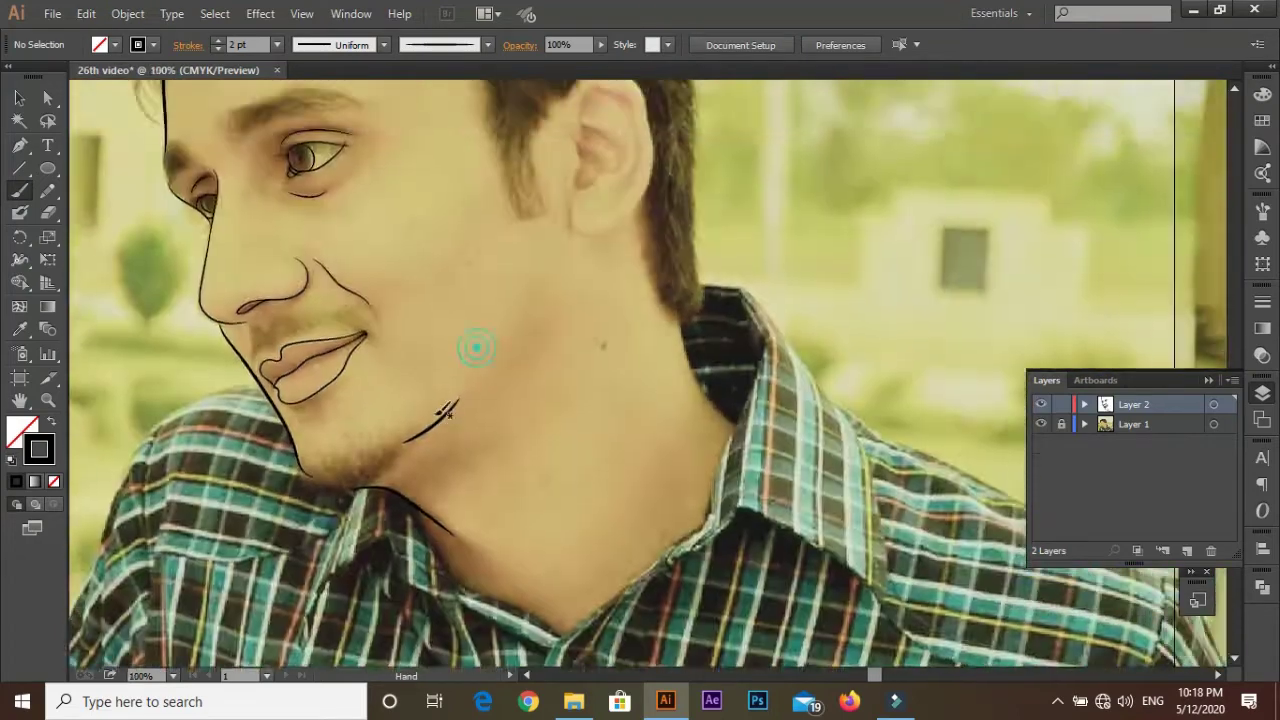
pyautogui.scroll(2, 558, 313)
pyautogui.scroll(-3, 575, 275)
pyautogui.scroll(1, 477, 257)
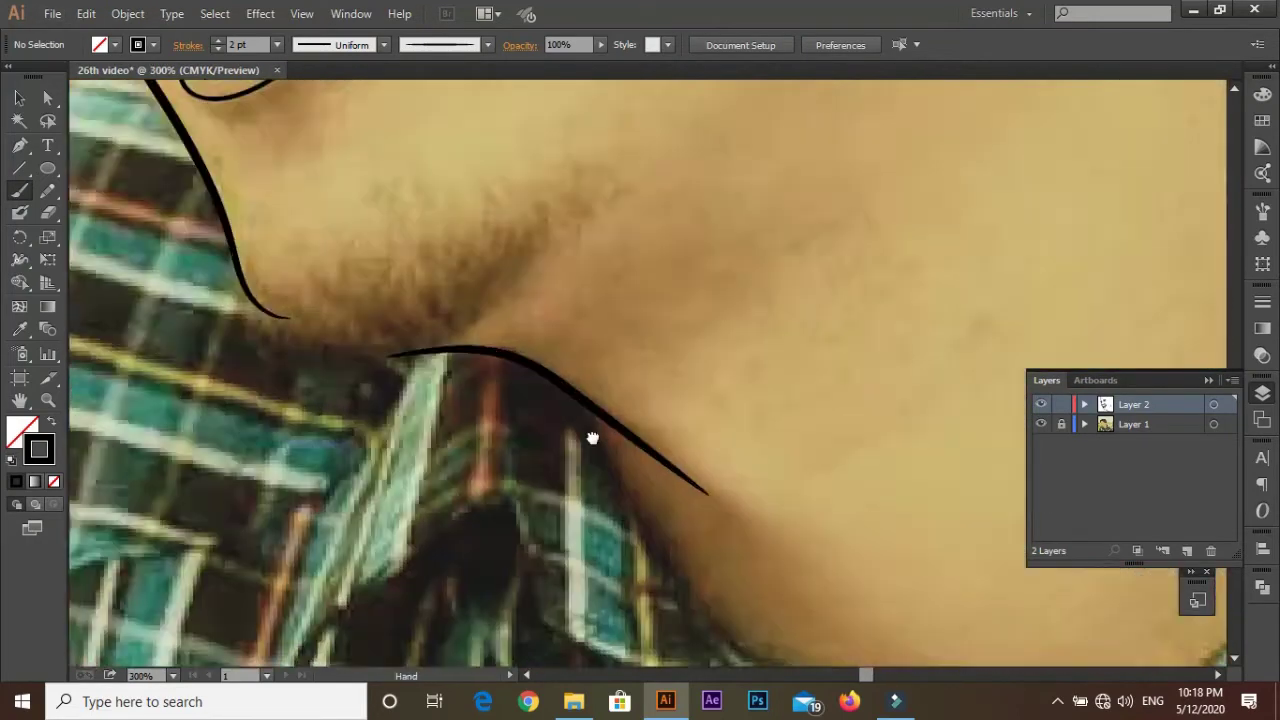
pyautogui.scroll(-2, 591, 437)
# Step: Paint black lines along both edges of the shirt collar
pyautogui.moveTo(376, 180); pyautogui.dragTo(497, 320)
pyautogui.moveTo(843, 564); pyautogui.dragTo(880, 610)
pyautogui.scroll(-2, 860, 590)
pyautogui.scroll(3, 586, 186)
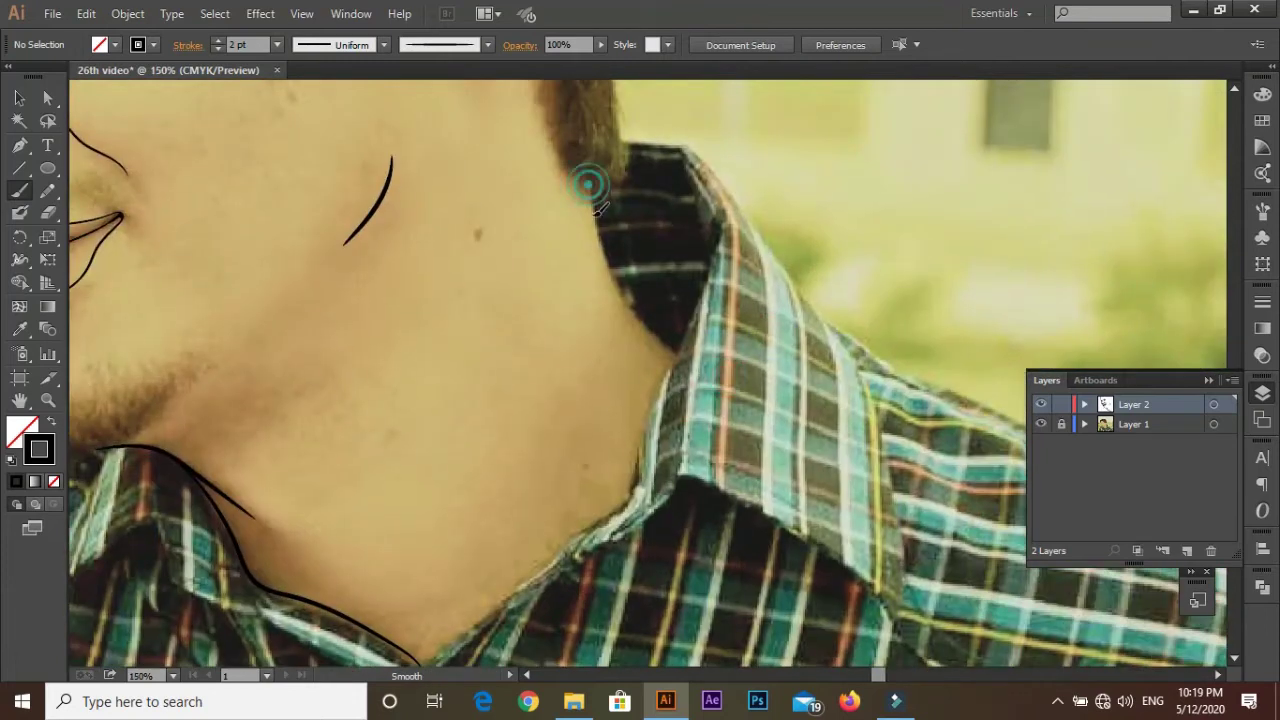
pyautogui.scroll(1, 634, 298)
pyautogui.moveTo(718, 172); pyautogui.dragTo(652, 362)
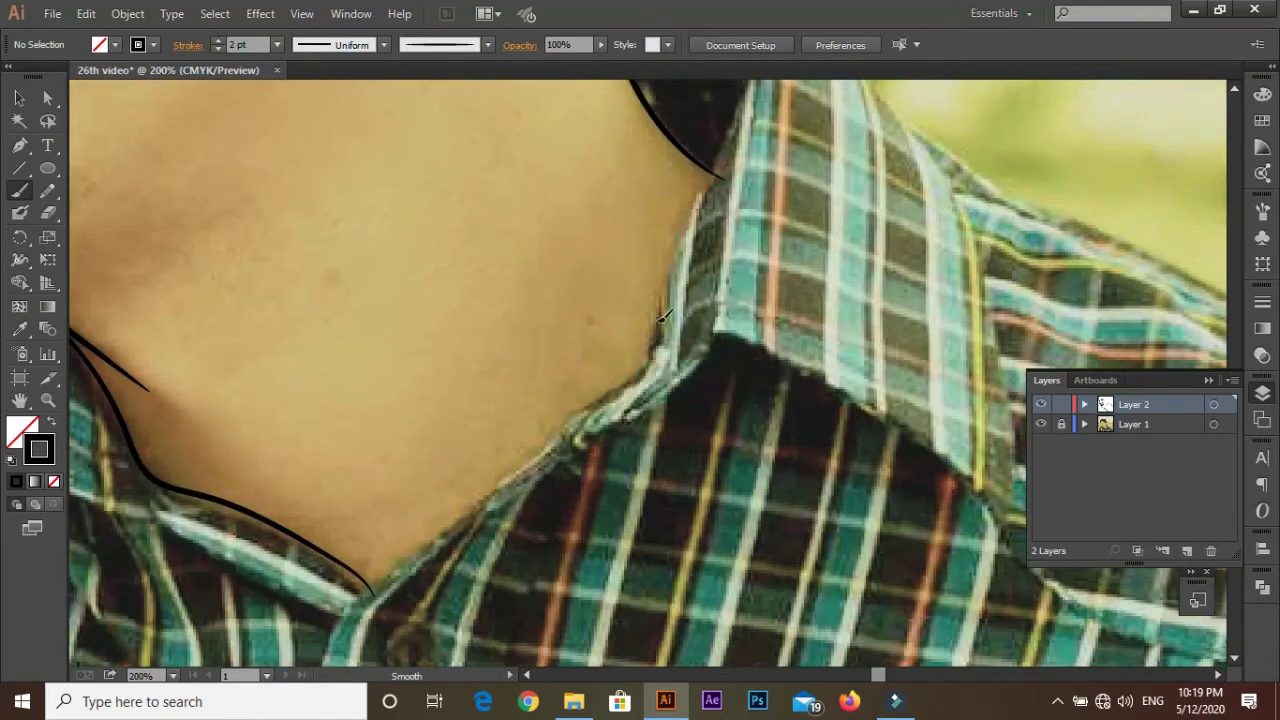
pyautogui.scroll(-3, 679, 343)
pyautogui.scroll(-2, 420, 349)
# Step: Toggle the photo layer's visibility to check the lines and add a test stroke on the chin
pyautogui.click(1041, 424)
pyautogui.scroll(1, 455, 412)
pyautogui.scroll(5, 453, 400)
pyautogui.scroll(1, 523, 323)
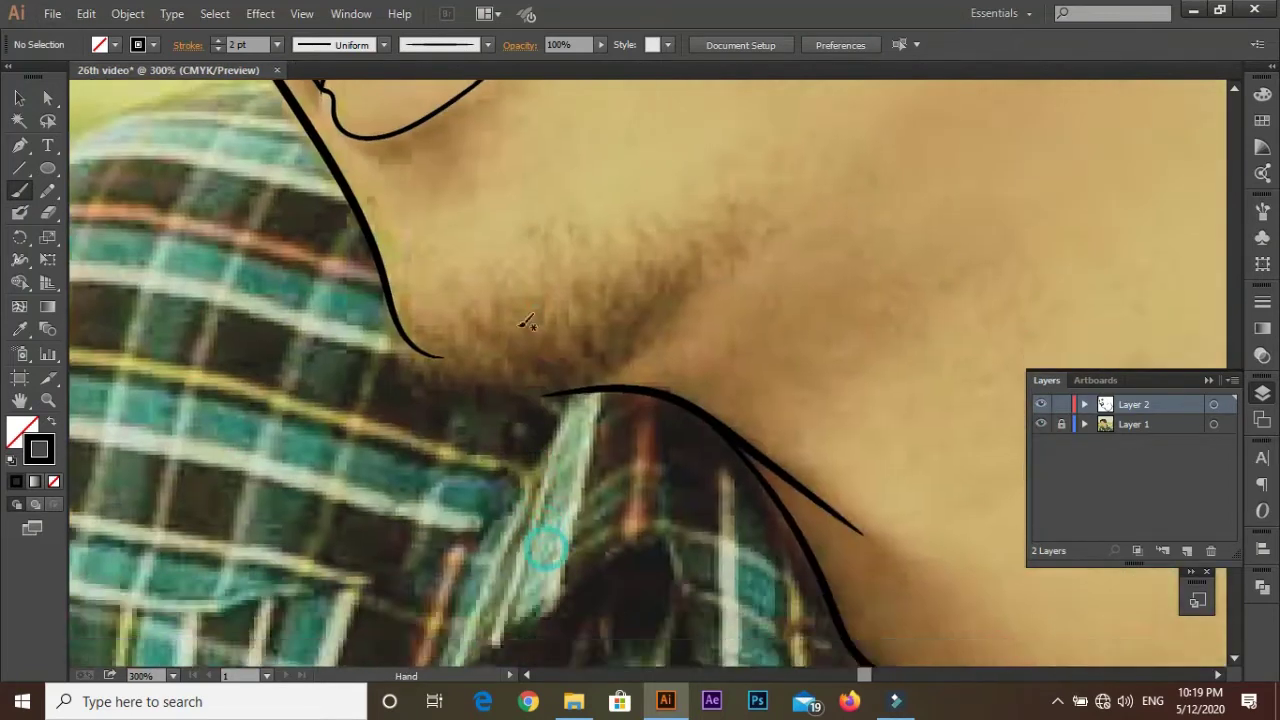
pyautogui.scroll(1, 519, 336)
pyautogui.moveTo(545, 360); pyautogui.dragTo(550, 385)
# Step: Undo the test stroke and paint a small 0.75 pt curly swirl on the chin
pyautogui.hotkey('ctrl', 'z')
pyautogui.click(276, 44)
pyautogui.click(285, 105)
pyautogui.moveTo(163, 338); pyautogui.dragTo(211, 400)
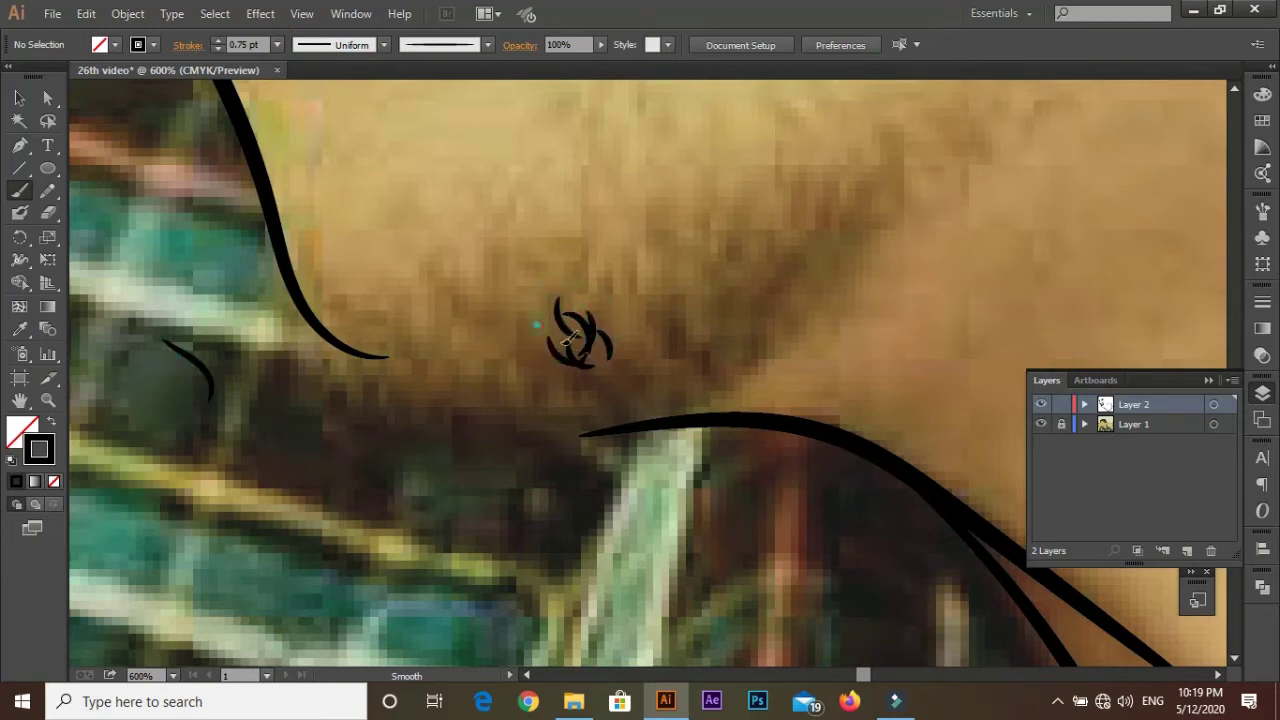
# Step: Duplicate the swirl with Alt-drag to place copies along the jaw
pyautogui.moveTo(640, 392); pyautogui.dragTo(636, 390)
pyautogui.moveTo(595, 350)
pyautogui.mouseDown()
pyautogui.moveTo(385, 362)
pyautogui.moveTo(500, 357)
pyautogui.moveTo(686, 300)
pyautogui.mouseUp()
pyautogui.hotkey('ctrl', '-')
pyautogui.hotkey('ctrl', '-')
pyautogui.hotkey('ctrl', '-')
pyautogui.hotkey('ctrl', '-')
pyautogui.click(384, 444)
pyautogui.hotkey('ctrl', '+')
pyautogui.hotkey('ctrl', '+')
pyautogui.moveTo(429, 350)
pyautogui.mouseDown()
pyautogui.moveTo(471, 357)
pyautogui.moveTo(423, 357)
pyautogui.moveTo(432, 375)
pyautogui.moveTo(457, 300)
pyautogui.mouseUp()
pyautogui.hotkey('ctrl', '+')
pyautogui.hotkey('ctrl', '-')
# Step: Fill gaps in the beard with further swirl copies, moving one up and left
pyautogui.click(618, 408)
pyautogui.hotkey('ctrl', '+')
pyautogui.moveTo(387, 372)
pyautogui.mouseDown()
pyautogui.moveTo(528, 251)
pyautogui.moveTo(491, 343)
pyautogui.mouseUp()
pyautogui.hotkey('ctrl', '+')
pyautogui.click(266, 296)
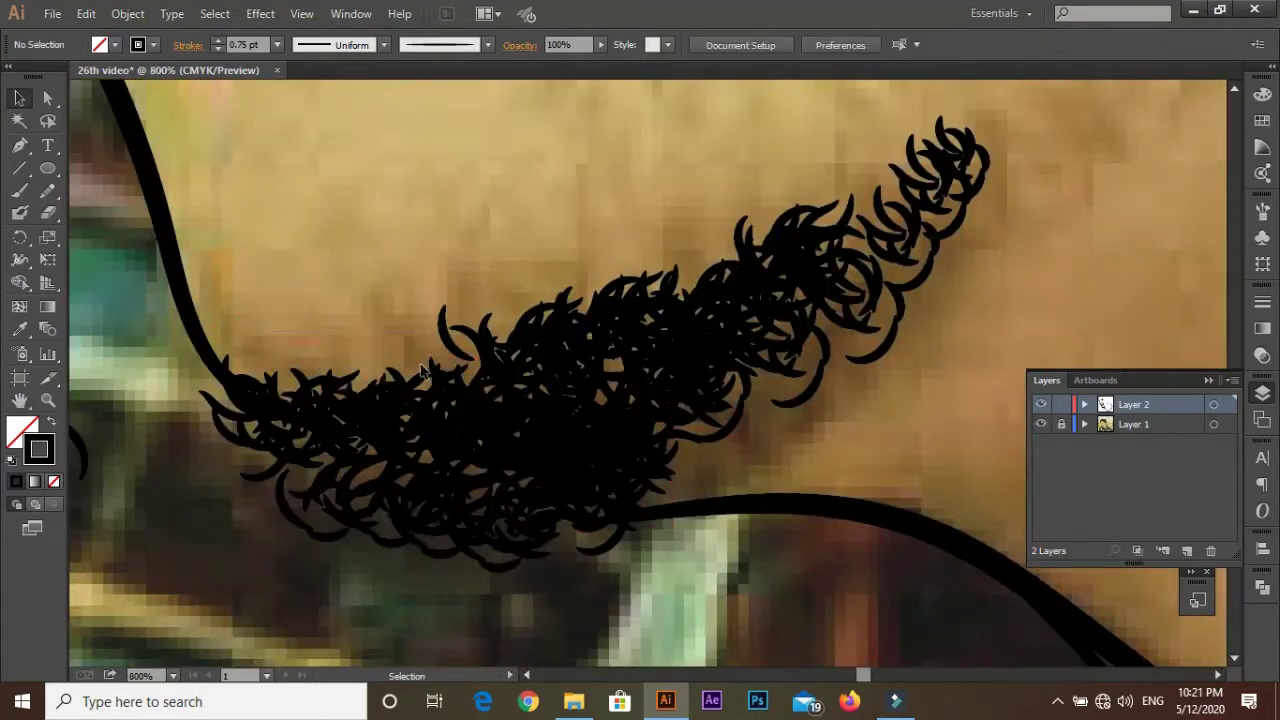
pyautogui.hotkey('ctrl', '-')
pyautogui.moveTo(353, 407)
pyautogui.mouseDown()
pyautogui.moveTo(245, 355)
pyautogui.moveTo(650, 275)
pyautogui.mouseUp()
# Step: Switch back to the Paintbrush and zoom out to review the whole face and beard
pyautogui.hotkey('ctrl', '-')
pyautogui.hotkey('ctrl', '+')
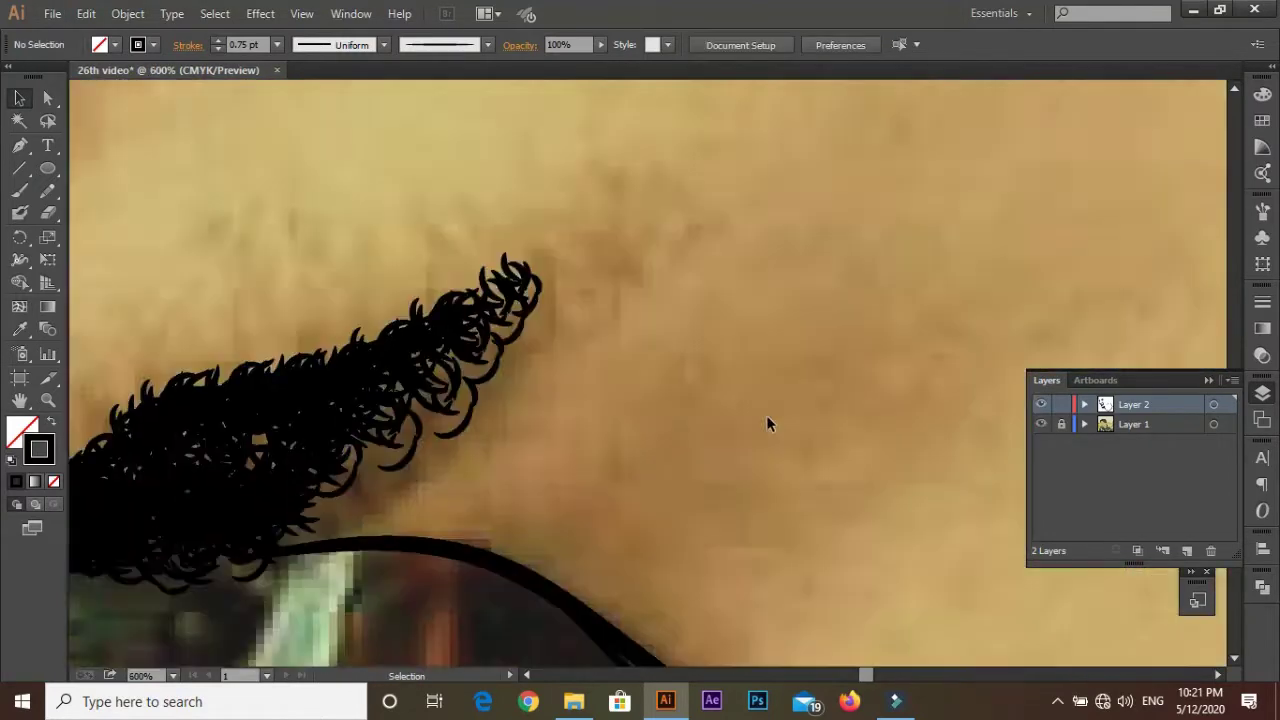
pyautogui.hotkey('ctrl', '-')
pyautogui.hotkey('ctrl', '+')
pyautogui.press('b')
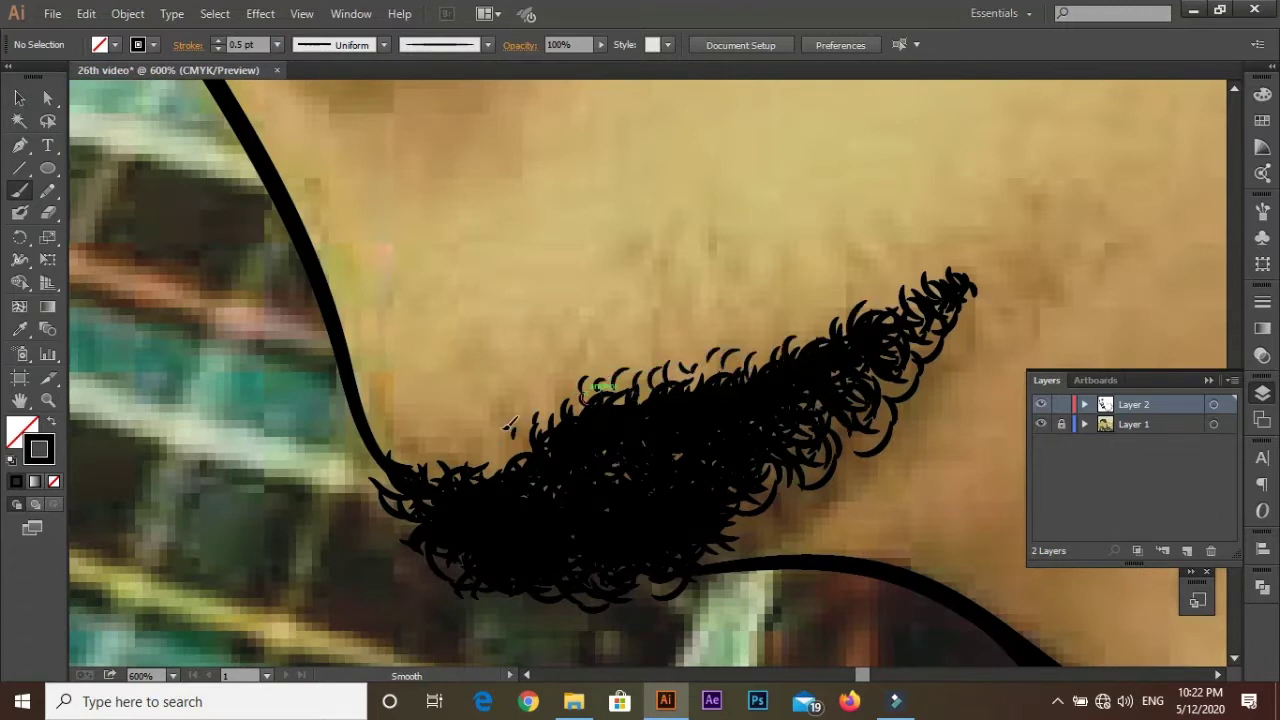
pyautogui.hotkey('ctrl', '-')
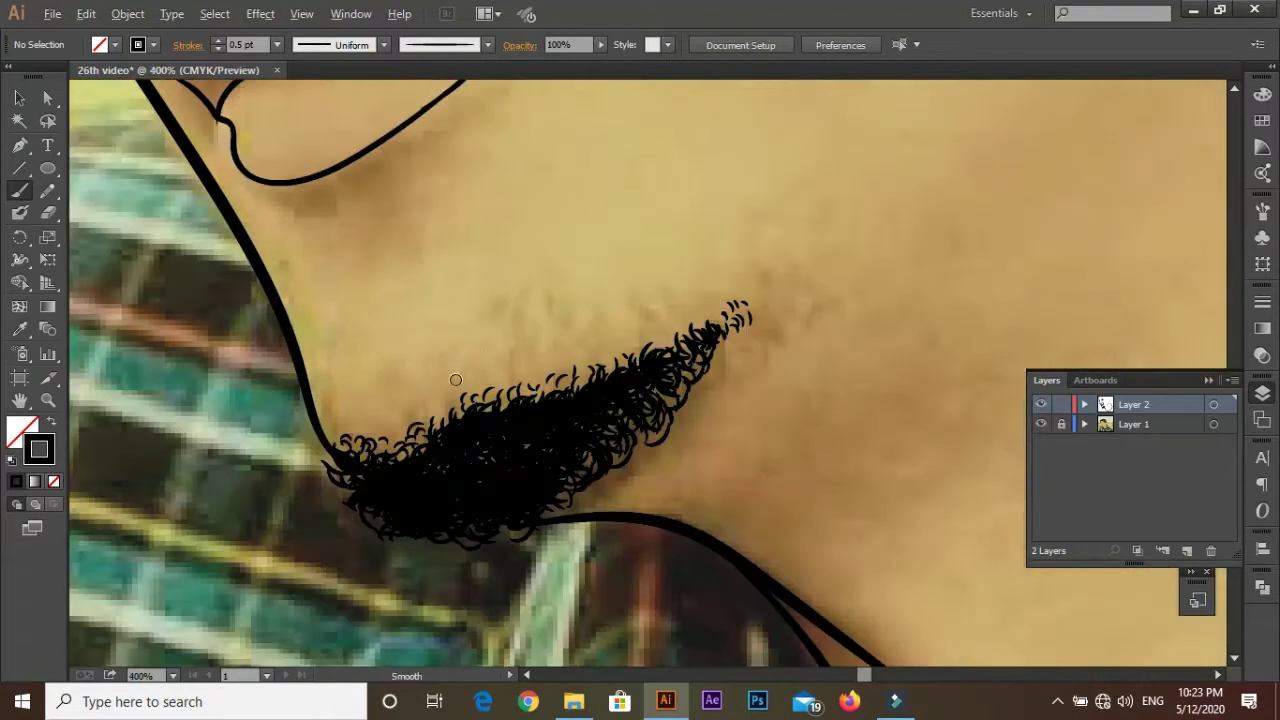
pyautogui.hotkey('ctrl', '1')
# Step: Check the line art without the photo, show it again, and set stroke weight to 0.25 pt
pyautogui.click(1041, 424)
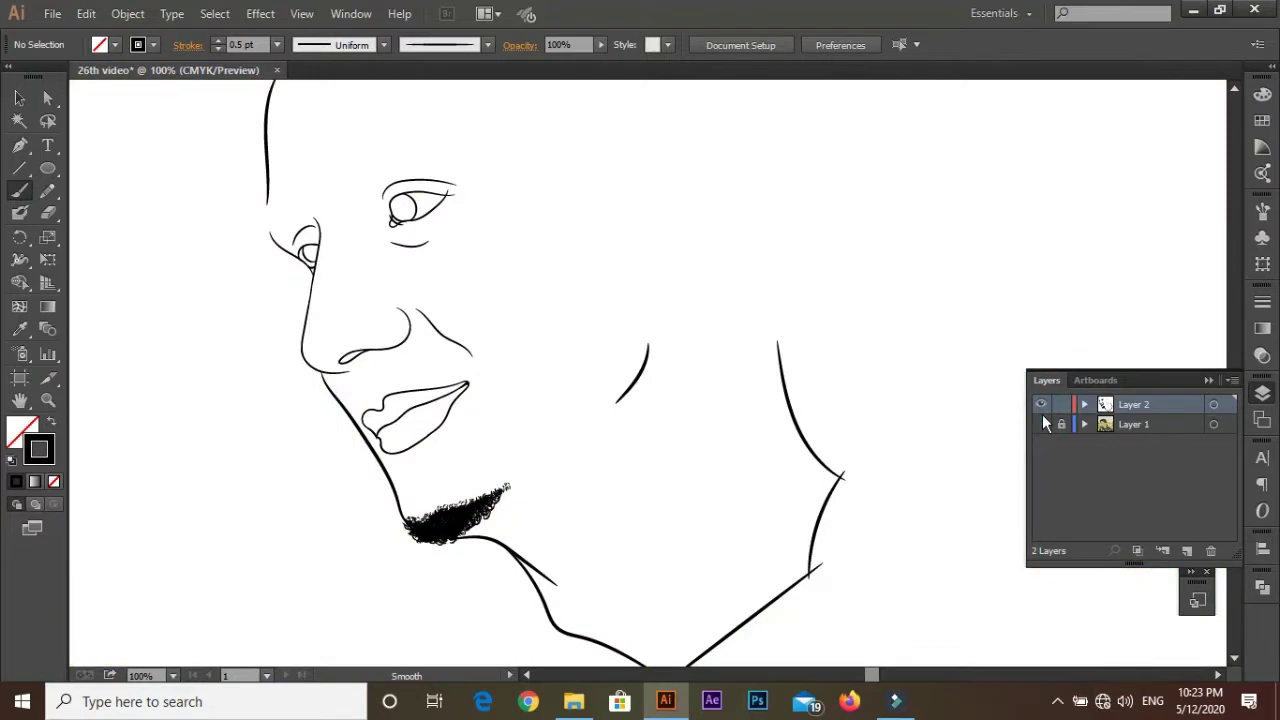
pyautogui.hotkey('ctrl', '-')
pyautogui.keyDown('ctrl'); pyautogui.click(486, 414); pyautogui.keyUp('ctrl')
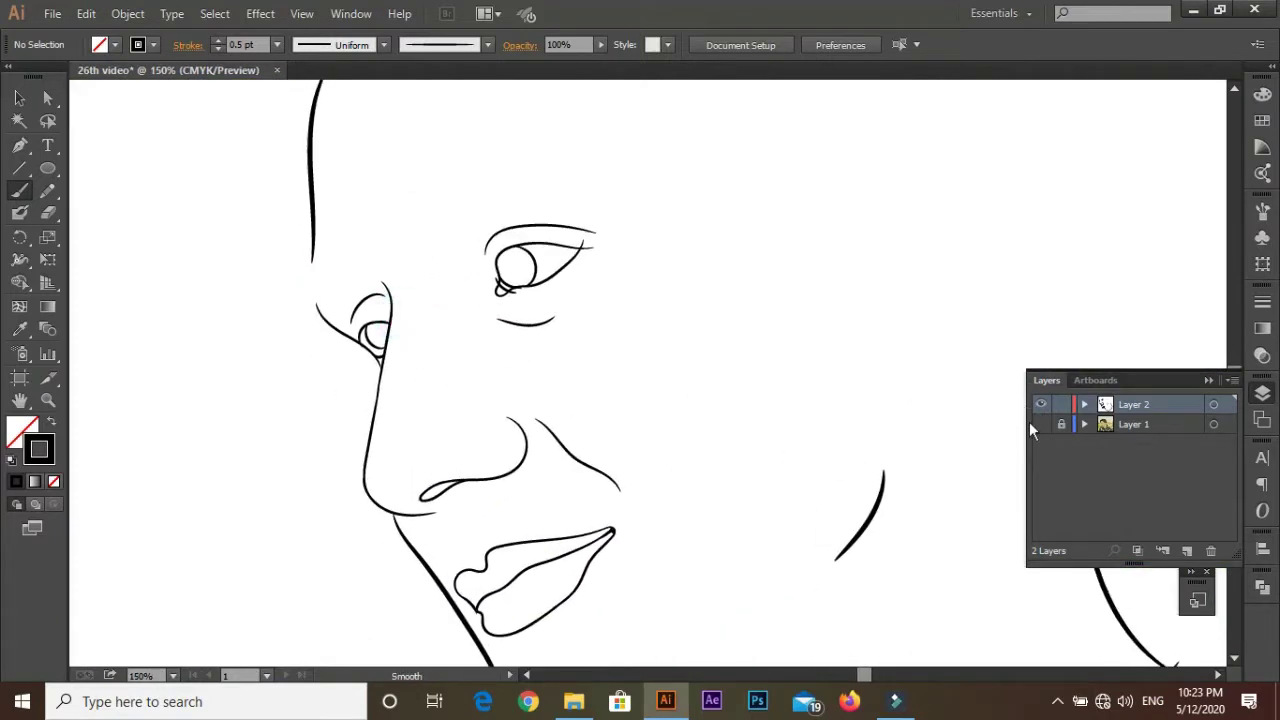
pyautogui.click(1041, 424)
pyautogui.keyDown('ctrl'); pyautogui.click(462, 350); pyautogui.keyUp('ctrl')
pyautogui.keyDown('ctrl'); pyautogui.click(452, 343); pyautogui.keyUp('ctrl')
pyautogui.click(277, 45)
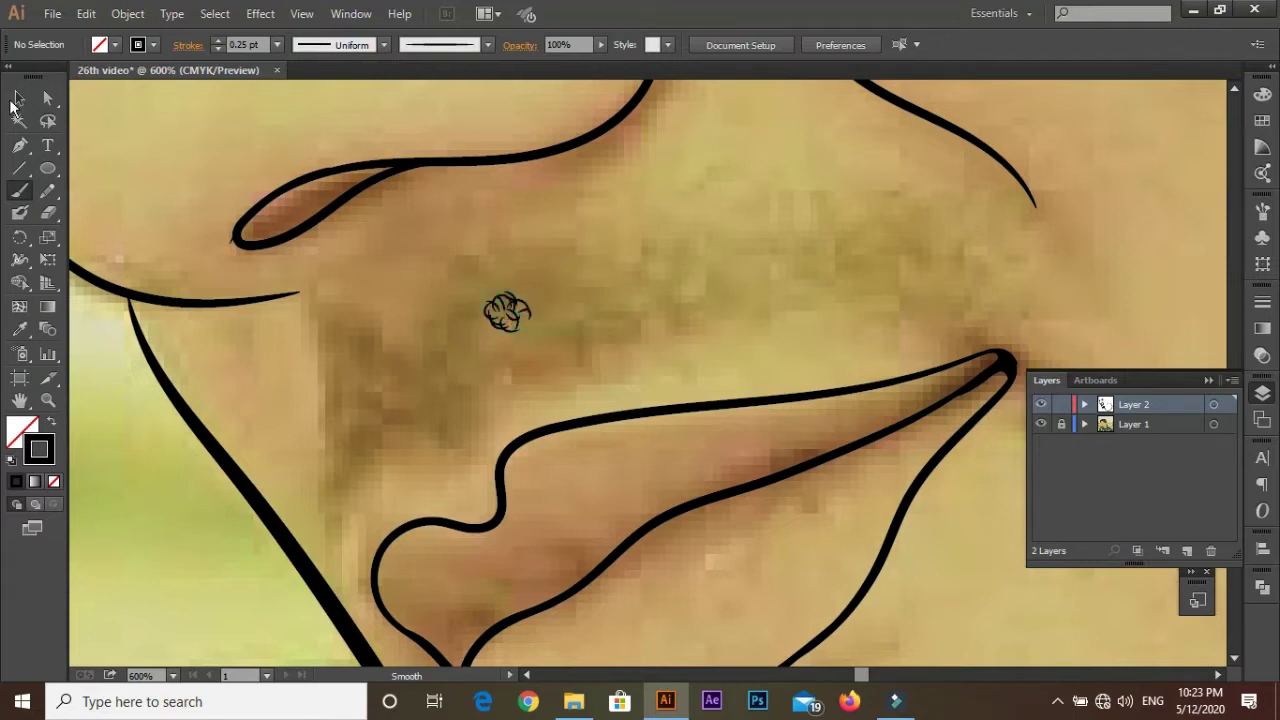
# Step: Place scribble copies to the right above the lip and arrange them together
pyautogui.moveTo(507, 312); pyautogui.dragTo(730, 305)
pyautogui.hotkey('ctrl', '-')
pyautogui.moveTo(545, 330)
pyautogui.mouseDown()
pyautogui.moveTo(457, 331)
pyautogui.moveTo(490, 352)
pyautogui.moveTo(470, 350)
pyautogui.moveTo(530, 328)
pyautogui.moveTo(486, 320)
pyautogui.moveTo(478, 352)
pyautogui.moveTo(423, 350)
pyautogui.moveTo(357, 371)
pyautogui.moveTo(529, 371)
pyautogui.mouseUp()
pyautogui.hotkey('ctrl', '+')
pyautogui.click(502, 358)
pyautogui.scroll(1, 400, 370)
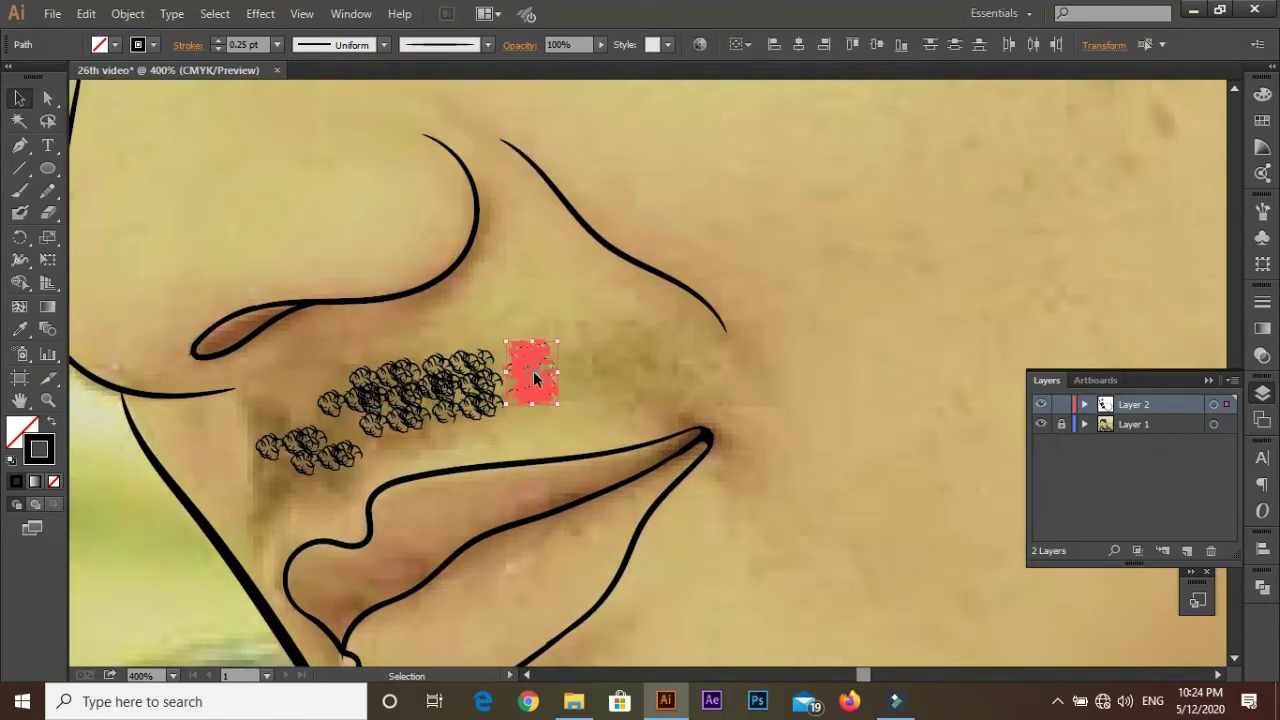
pyautogui.click(562, 366)
# Step: Copy the leftmost scribble along the moustache edge and down its left side
pyautogui.click(203, 423)
pyautogui.moveTo(680, 290)
pyautogui.mouseDown()
pyautogui.moveTo(530, 315)
pyautogui.moveTo(535, 340)
pyautogui.mouseUp()
pyautogui.click(520, 368)
pyautogui.moveTo(350, 312); pyautogui.dragTo(355, 490)
pyautogui.moveTo(371, 386); pyautogui.dragTo(371, 430)
pyautogui.moveTo(440, 384); pyautogui.dragTo(375, 330)
# Step: Add a final scribble copy to complete the moustache and deselect it
pyautogui.keyDown('alt'); pyautogui.scroll(-3, 375, 330); pyautogui.keyUp('alt')
pyautogui.keyDown('alt'); pyautogui.scroll(4, 450, 210); pyautogui.keyUp('alt')
pyautogui.moveTo(482, 190)
pyautogui.mouseDown()
pyautogui.moveTo(492, 236)
pyautogui.moveTo(495, 225)
pyautogui.moveTo(486, 303)
pyautogui.moveTo(450, 300)
pyautogui.mouseUp()
pyautogui.scroll(-1, 486, 303)
pyautogui.keyDown('alt'); pyautogui.scroll(-3, 450, 300); pyautogui.keyUp('alt')
pyautogui.keyDown('alt'); pyautogui.scroll(1, 470, 270); pyautogui.keyUp('alt')
pyautogui.click(502, 199)
# Step: Brush a thin stroke at the left end of the moustache
pyautogui.keyDown('alt'); pyautogui.scroll(-3, 588, 399); pyautogui.keyUp('alt')
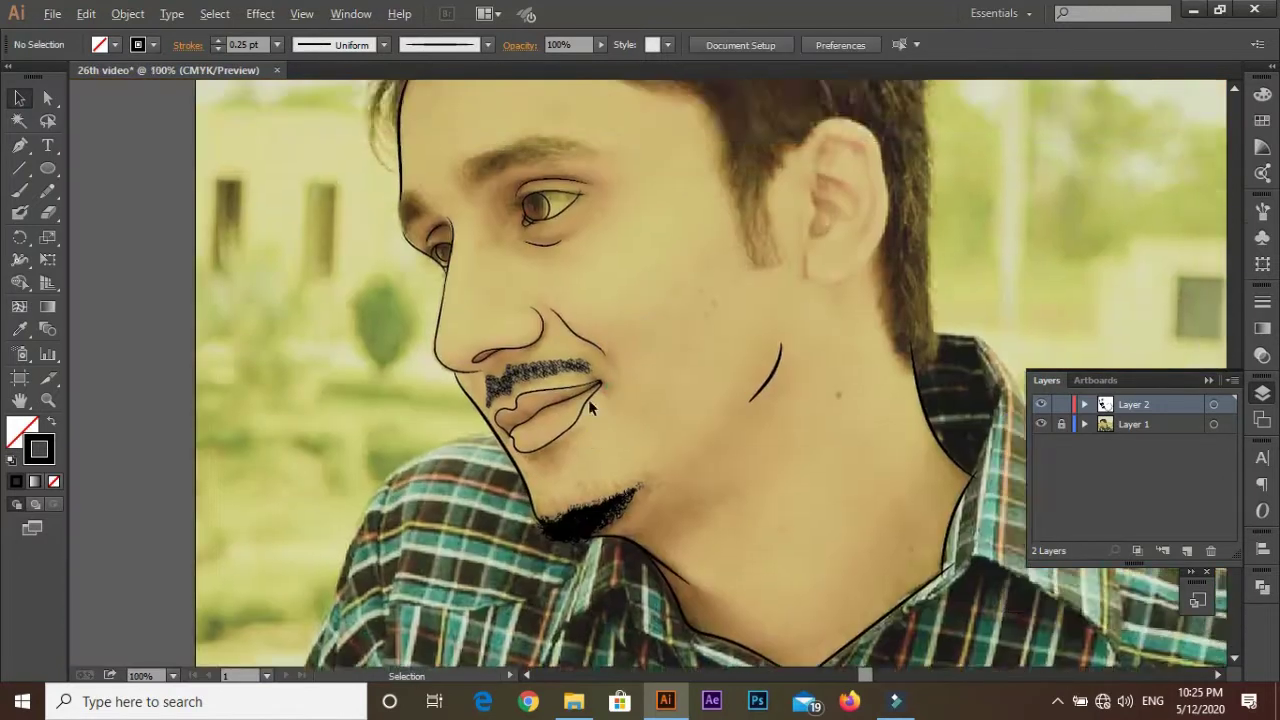
pyautogui.press('b')
pyautogui.keyDown('alt'); pyautogui.scroll(5, 588, 399); pyautogui.keyUp('alt')
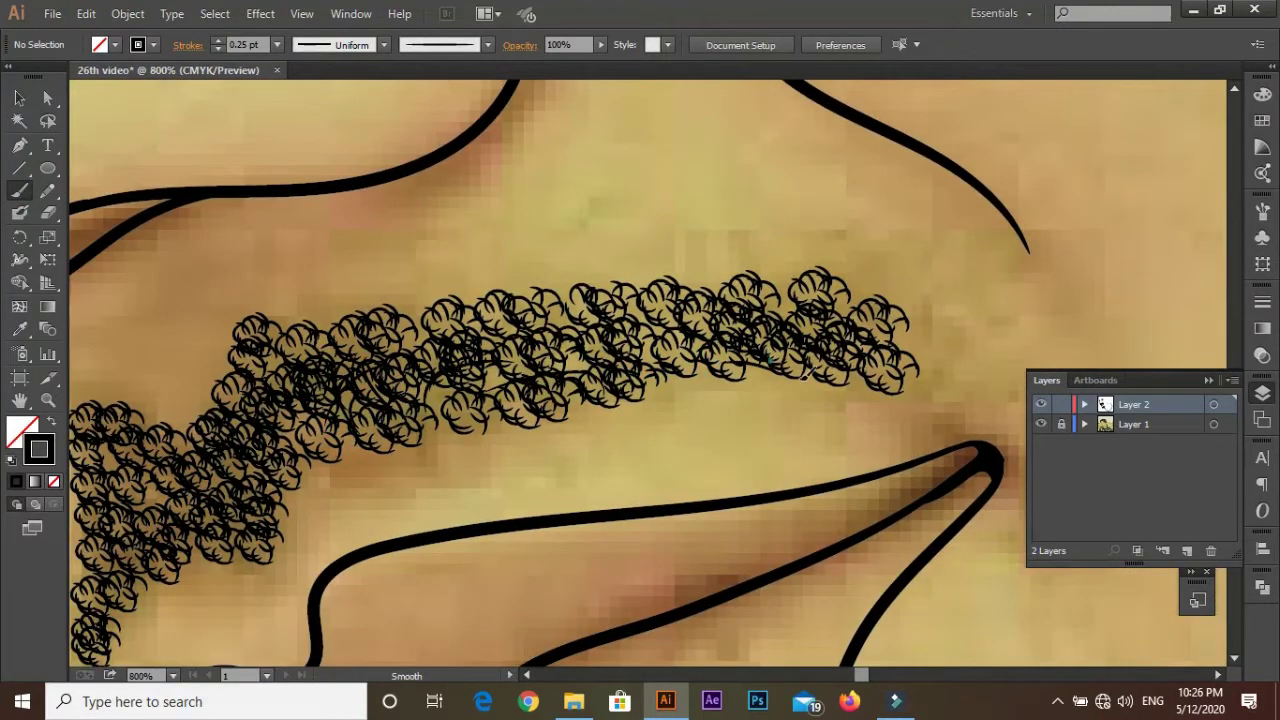
pyautogui.keyDown('alt'); pyautogui.scroll(2, 947, 355); pyautogui.keyUp('alt')
pyautogui.moveTo(258, 434); pyautogui.dragTo(322, 416)
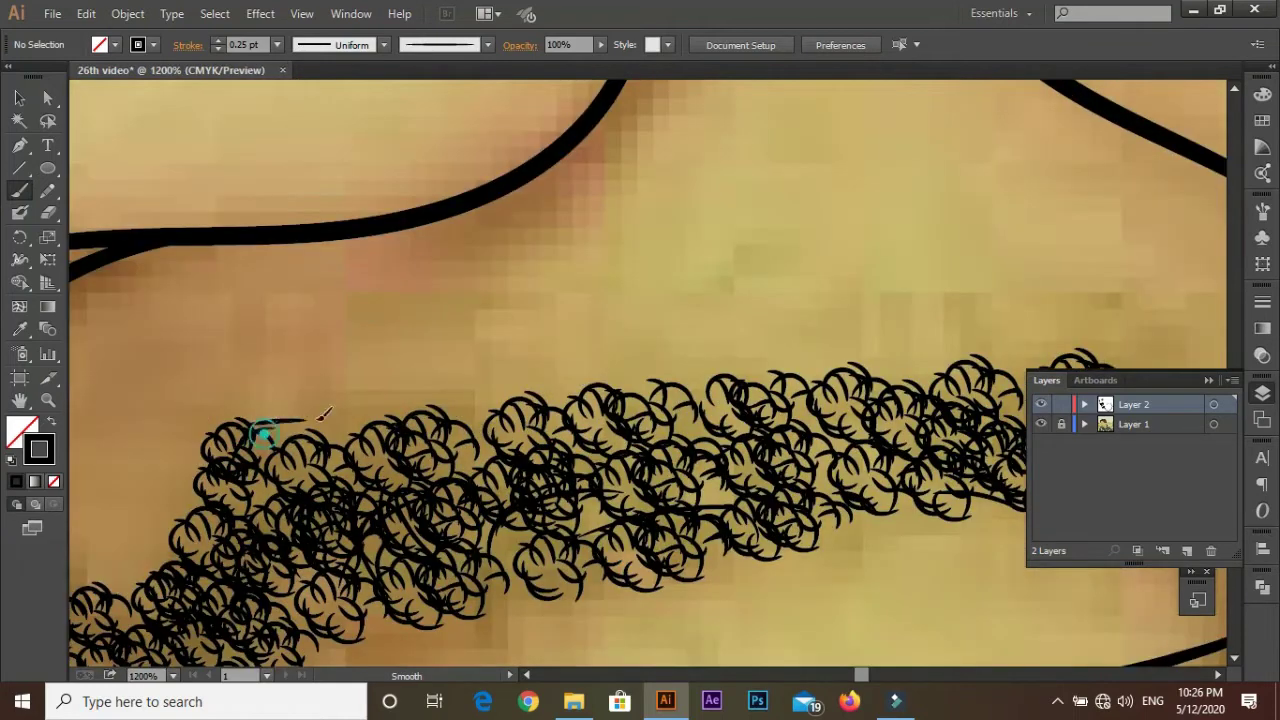
pyautogui.keyDown('alt'); pyautogui.scroll(-1, 470, 408); pyautogui.keyUp('alt')
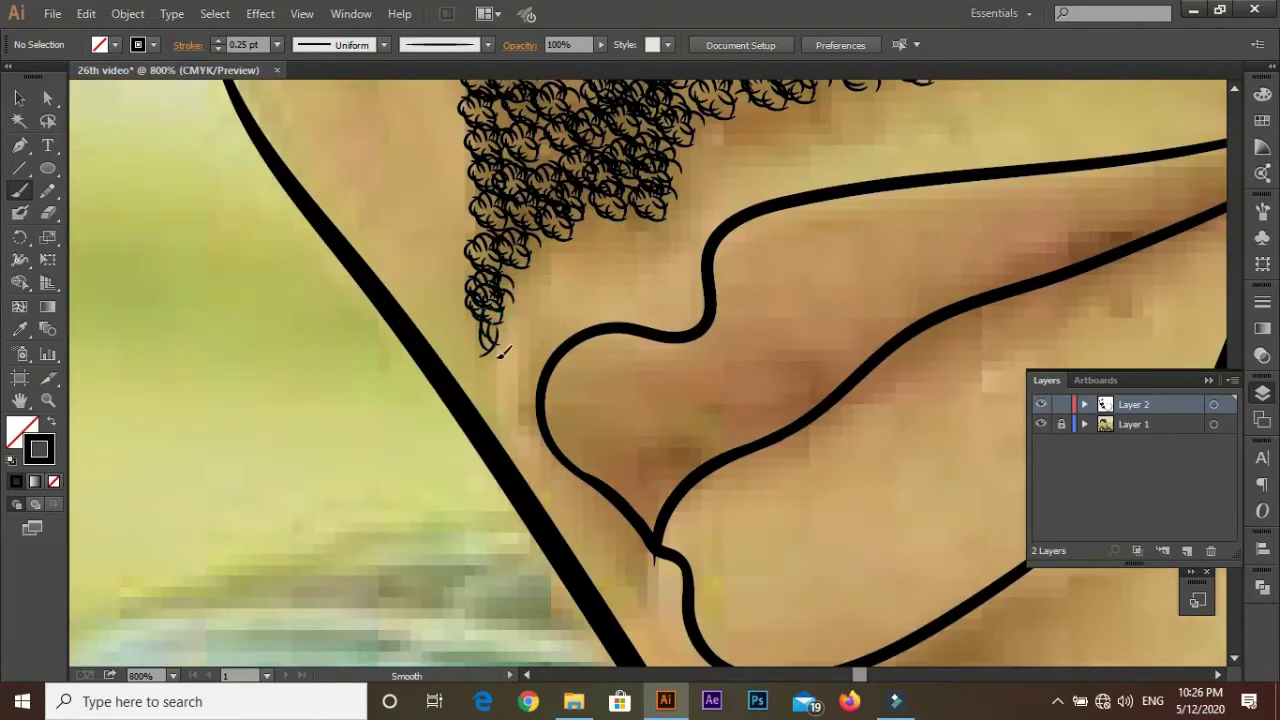
pyautogui.keyDown('alt'); pyautogui.scroll(-6, 505, 400); pyautogui.keyUp('alt')
pyautogui.keyDown('alt'); pyautogui.scroll(6, 523, 366); pyautogui.keyUp('alt')
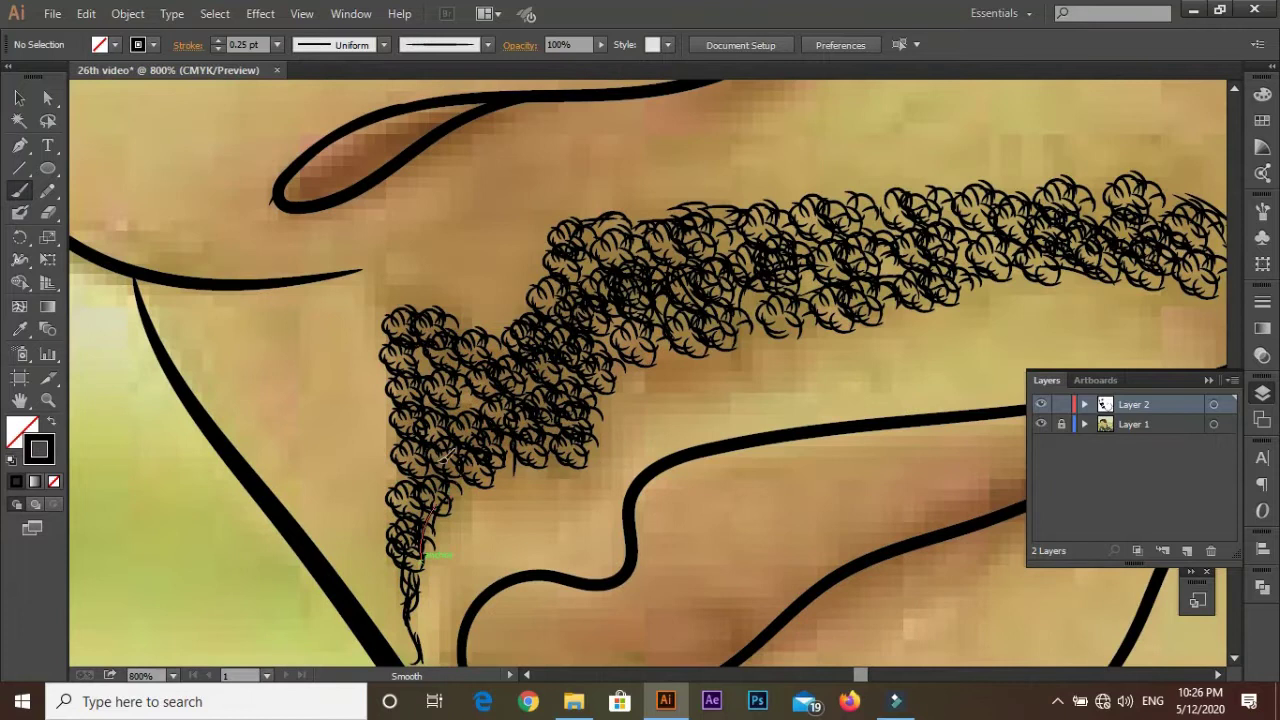
pyautogui.keyDown('alt'); pyautogui.scroll(-6, 420, 548); pyautogui.keyUp('alt')
pyautogui.keyDown('alt'); pyautogui.scroll(5, 626, 271); pyautogui.keyUp('alt')
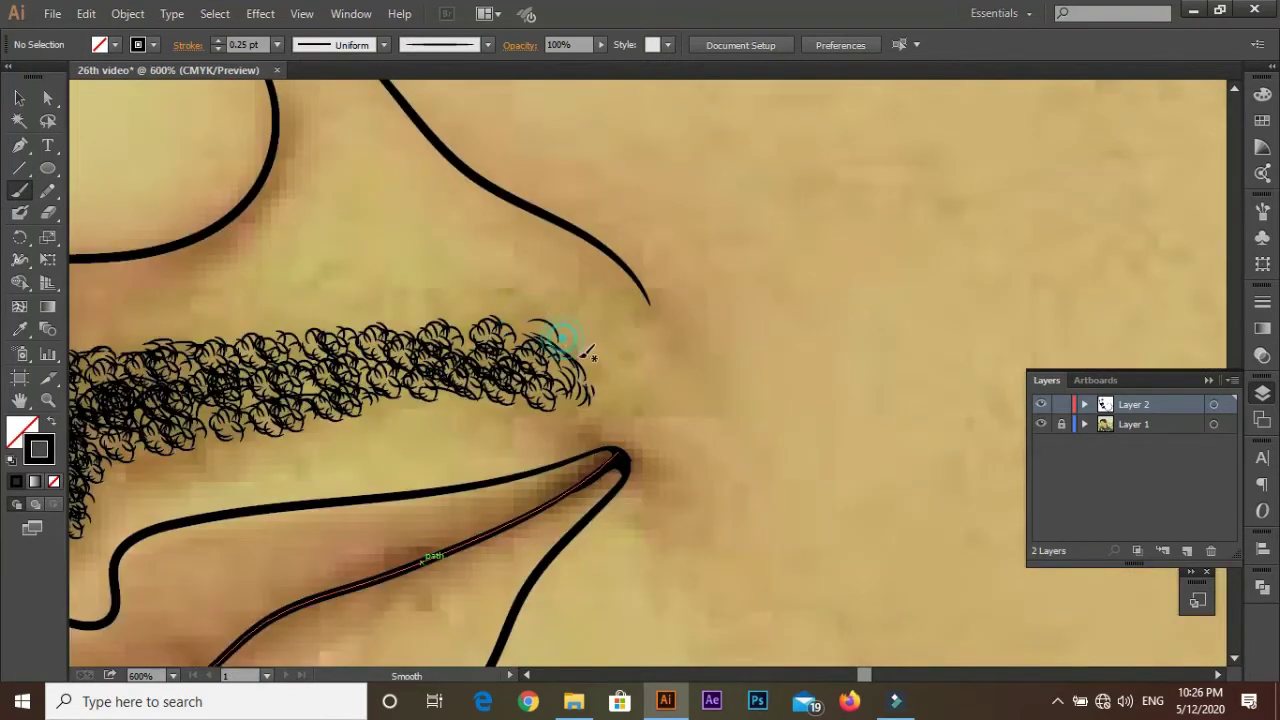
pyautogui.keyDown('alt'); pyautogui.scroll(-4, 420, 560); pyautogui.keyUp('alt')
pyautogui.keyDown('alt'); pyautogui.scroll(5, 587, 441); pyautogui.keyUp('alt')
# Step: With the Selection tool active, pan and zoom in closer on the moustache
pyautogui.press('v')
pyautogui.keyDown('alt'); pyautogui.scroll(3, 691, 414); pyautogui.keyUp('alt')
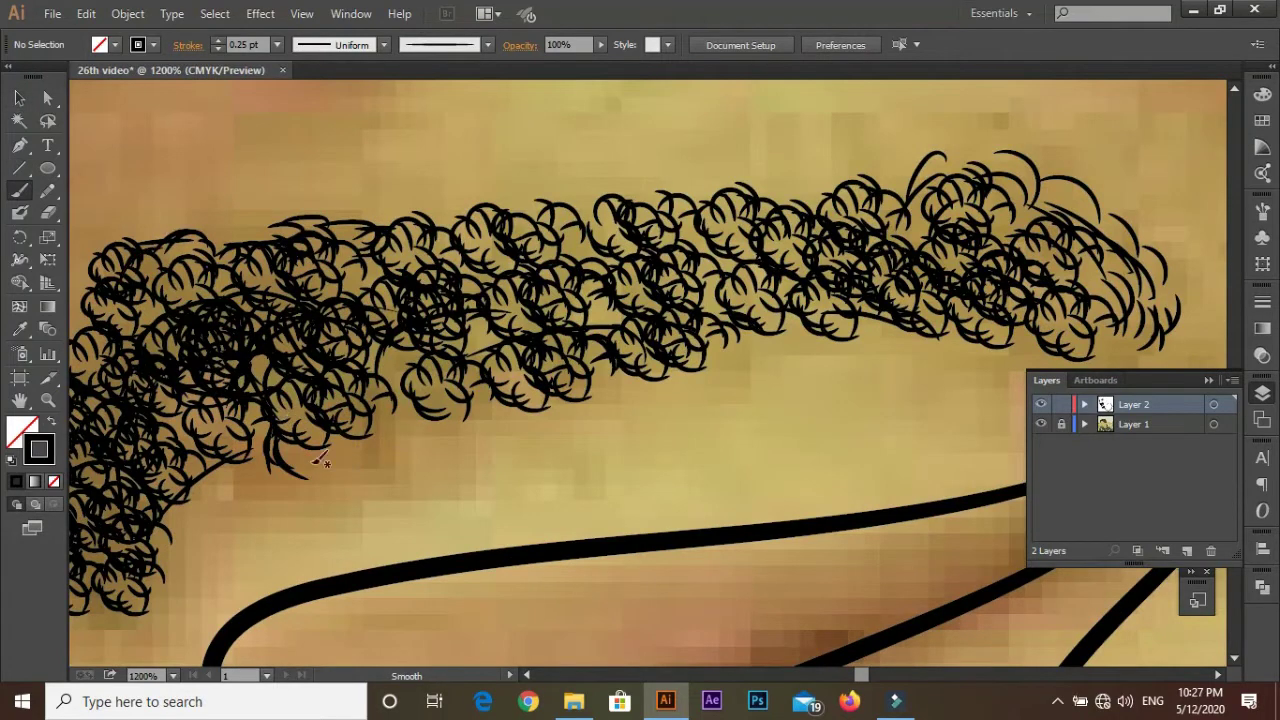
pyautogui.keyDown('alt'); pyautogui.scroll(-5, 997, 350); pyautogui.keyUp('alt')
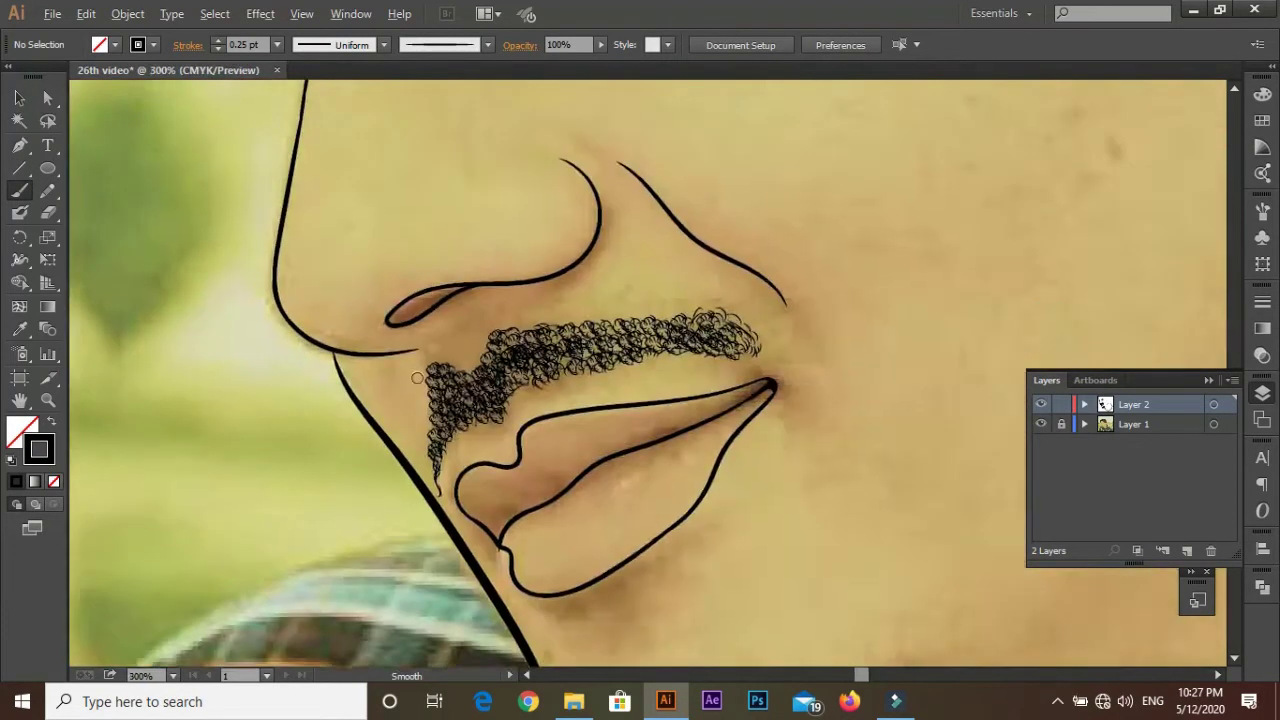
pyautogui.keyDown('alt'); pyautogui.scroll(5, 497, 367); pyautogui.keyUp('alt')
pyautogui.keyDown('alt'); pyautogui.scroll(1, 497, 367); pyautogui.keyUp('alt')
pyautogui.scroll(-3, 238, 500)
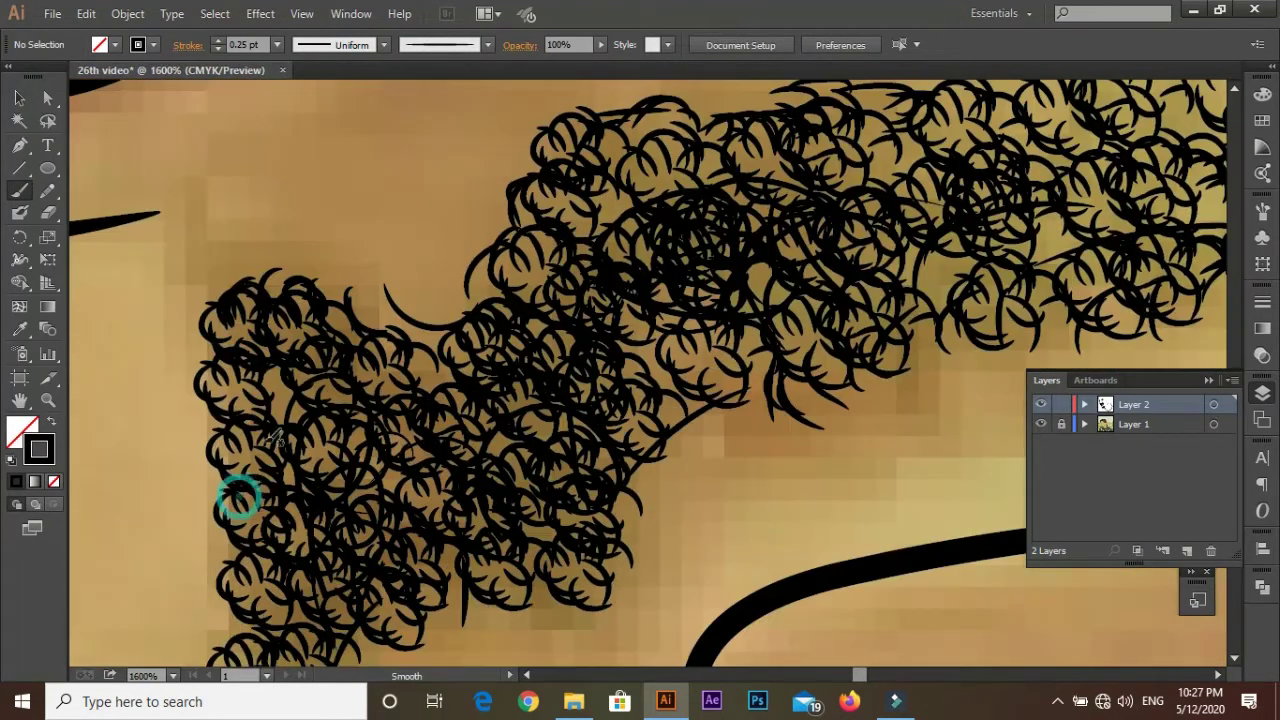
pyautogui.scroll(-4, 228, 505)
pyautogui.scroll(-3, 228, 410)
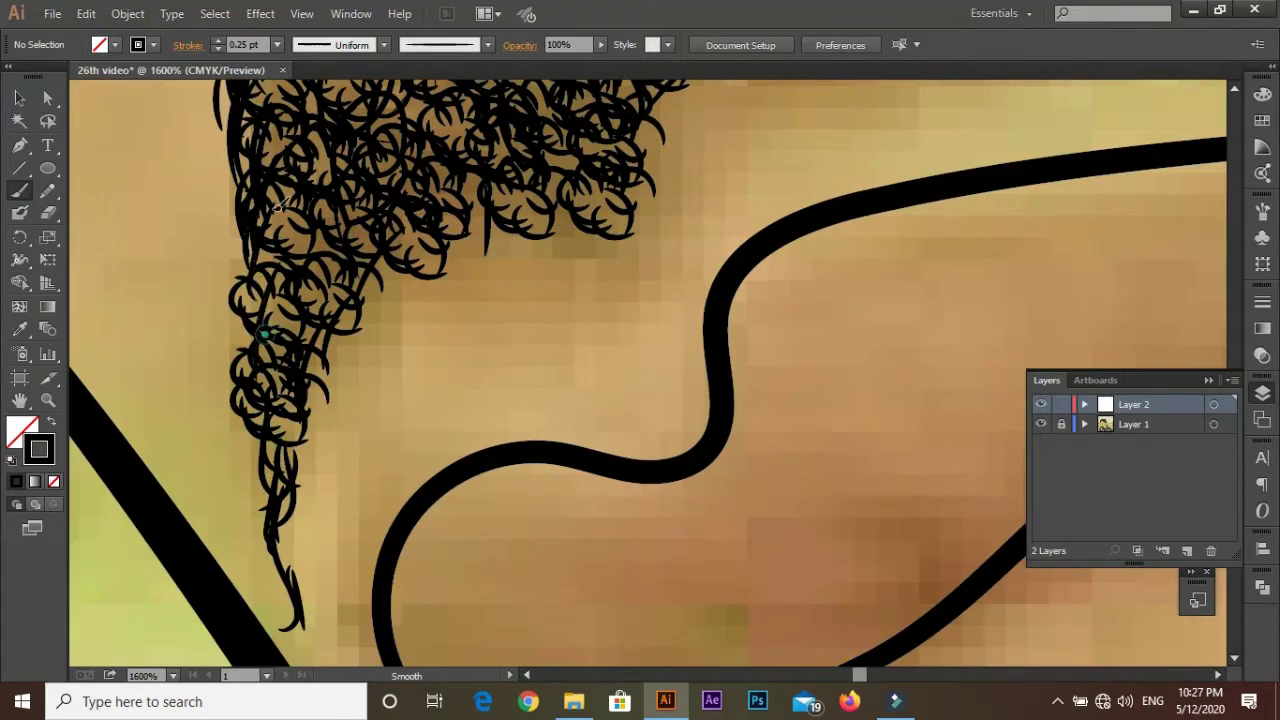
pyautogui.scroll(-2, 262, 330)
pyautogui.scroll(-5, 307, 430)
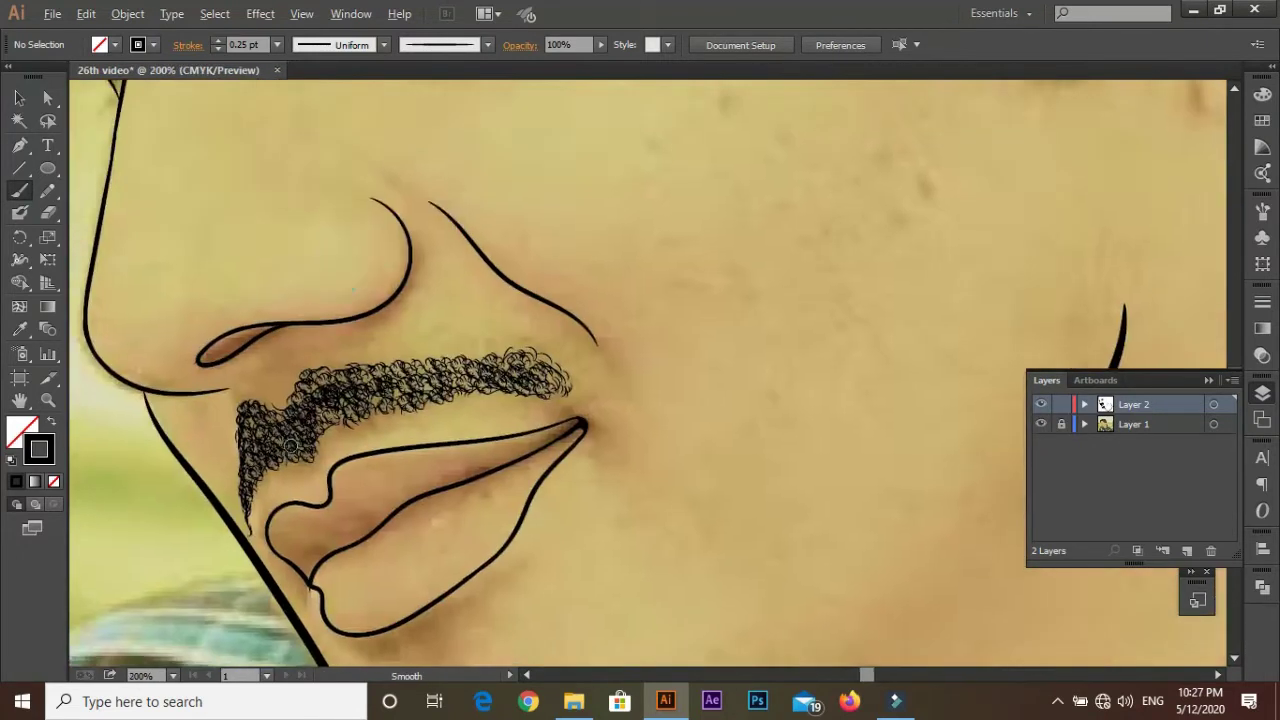
pyautogui.scroll(4, 200, 362)
pyautogui.moveTo(231, 328); pyautogui.dragTo(296, 318)
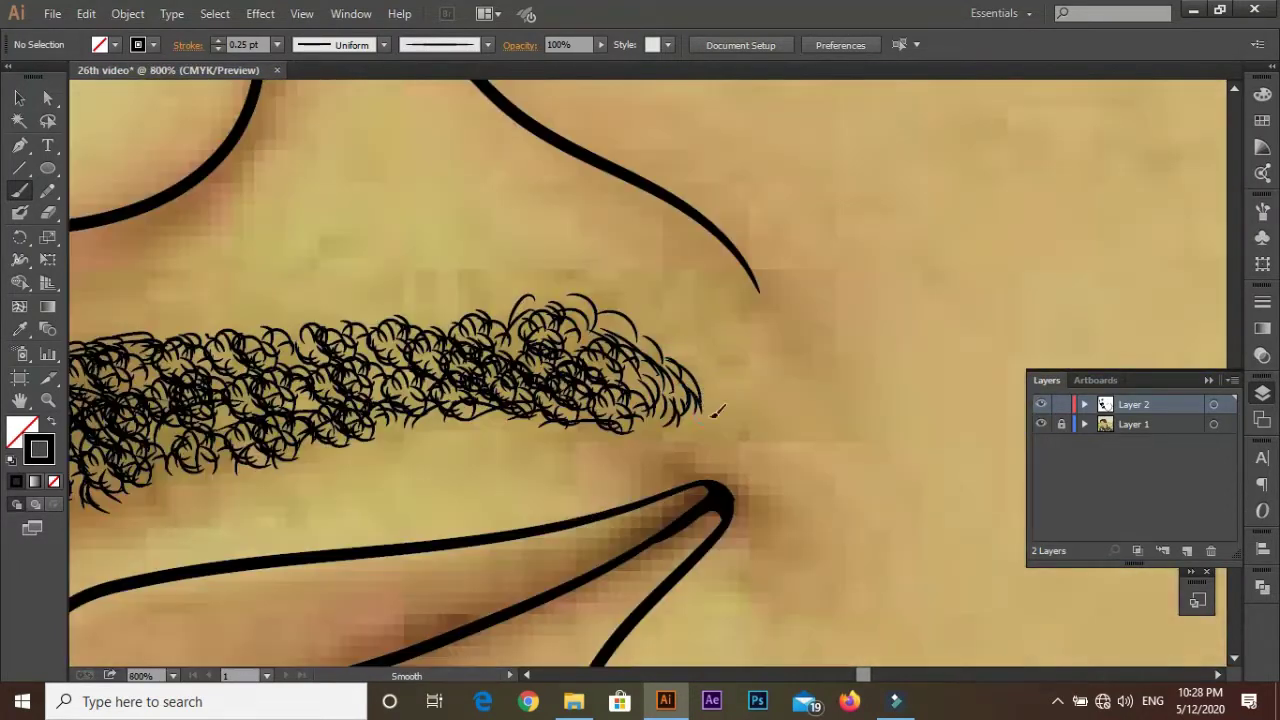
pyautogui.hotkey('ctrl', '+')
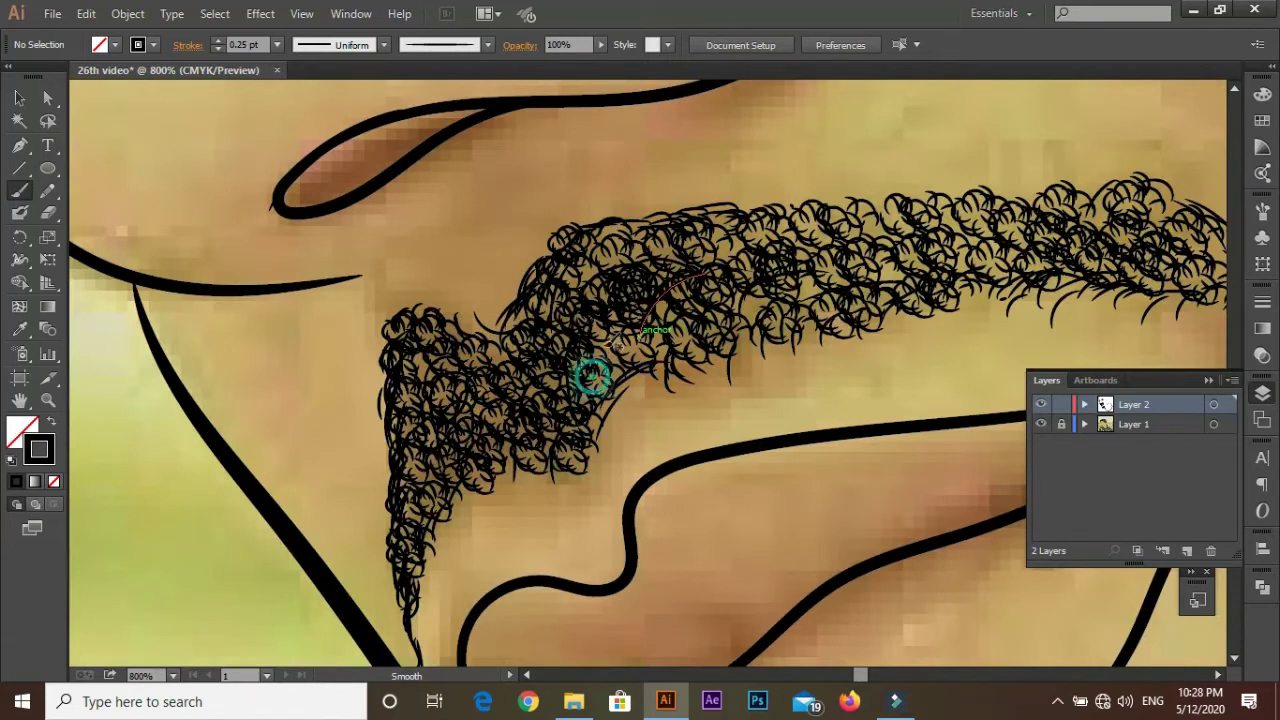
# Step: At 1 pt stroke weight, thicken the moustache and extend its tail downward
pyautogui.click(277, 44)
pyautogui.click(300, 129)
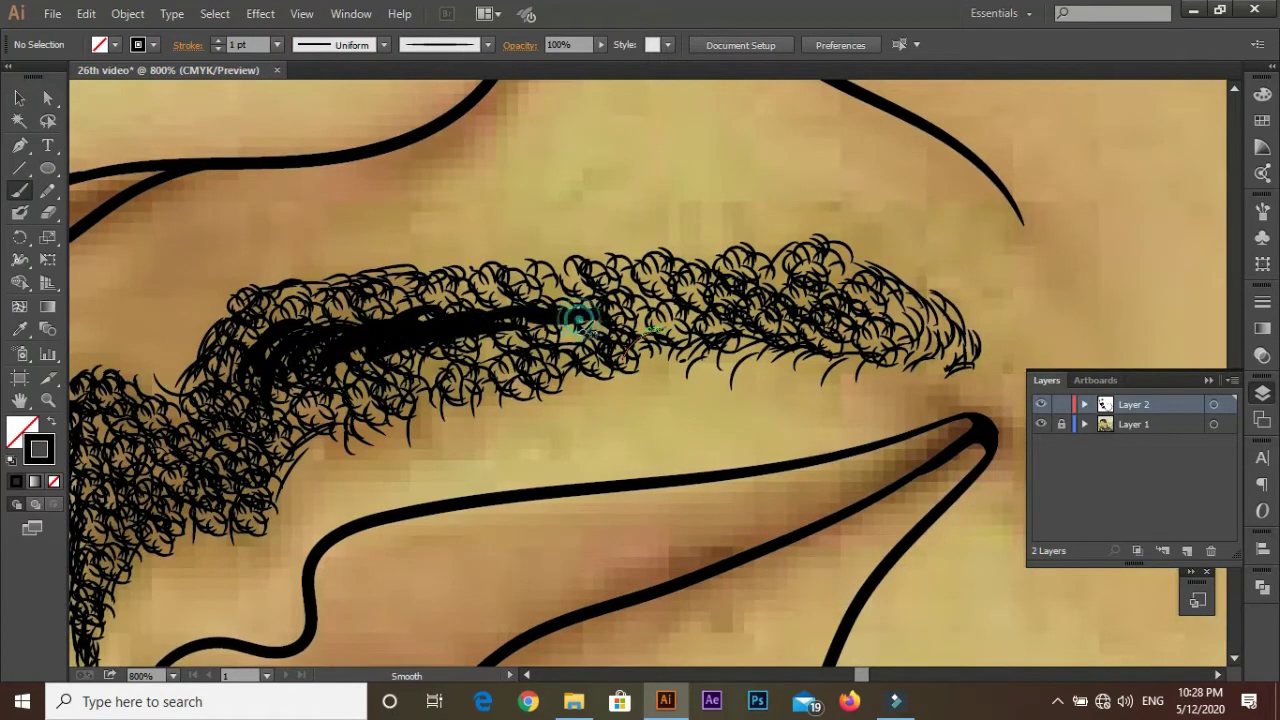
pyautogui.moveTo(578, 320); pyautogui.dragTo(822, 305)
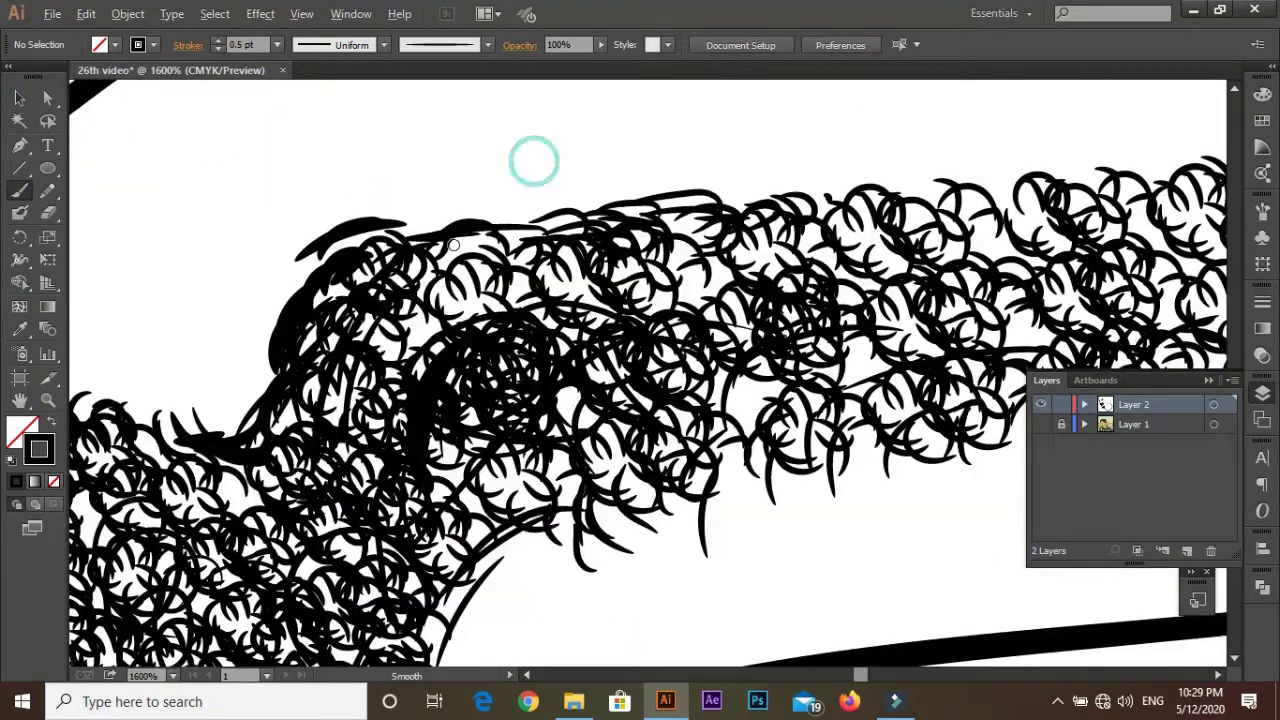
pyautogui.scroll(3, 340, 420)
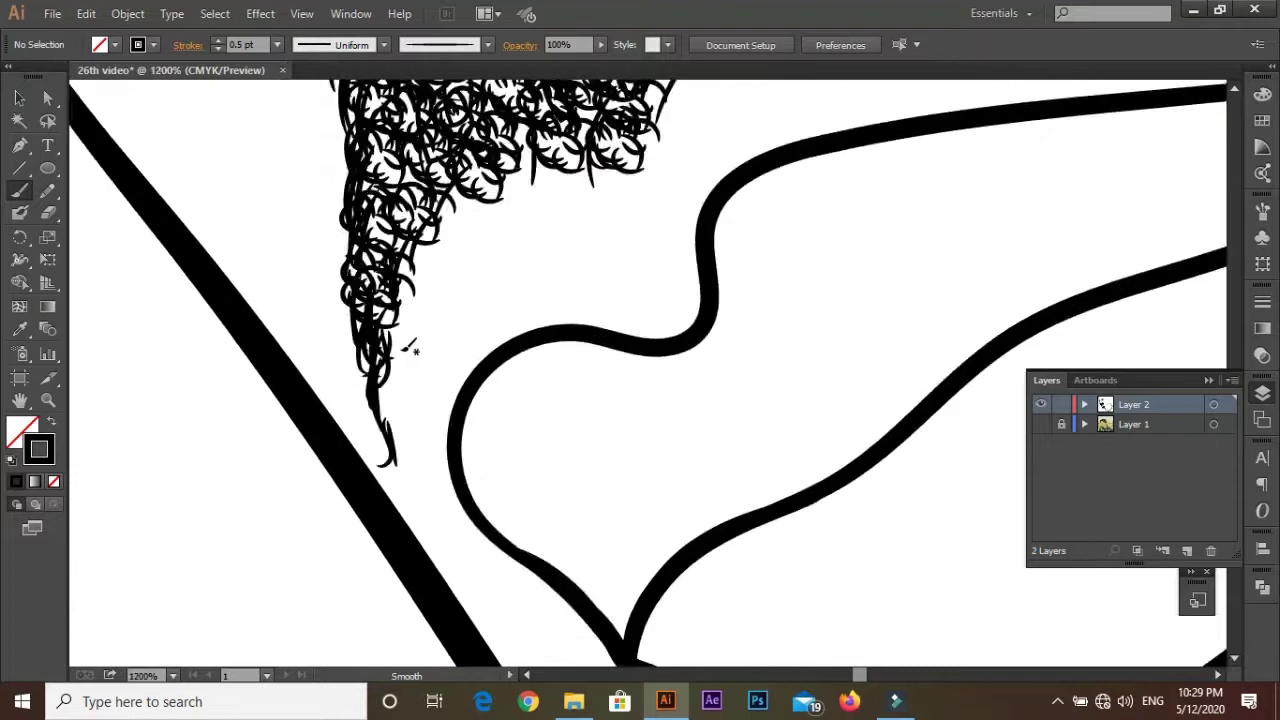
pyautogui.scroll(3, 330, 380)
pyautogui.moveTo(307, 340); pyautogui.dragTo(340, 398)
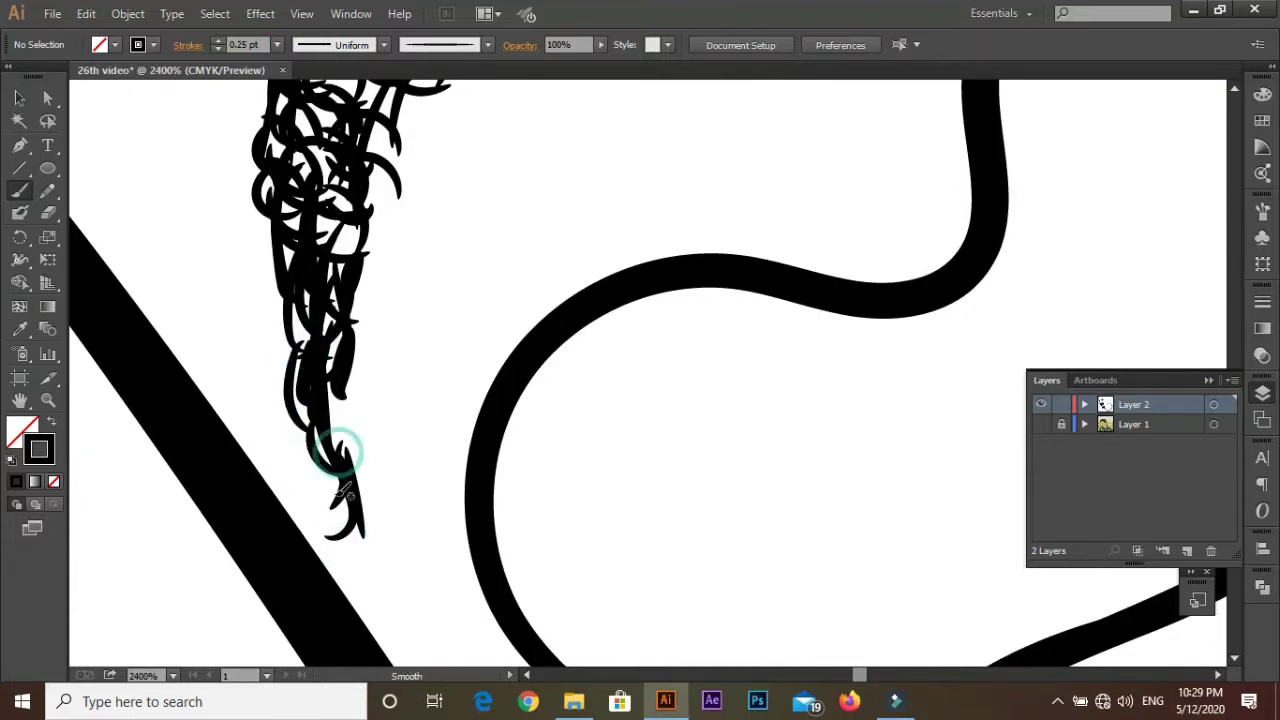
pyautogui.moveTo(338, 452); pyautogui.dragTo(355, 570)
# Step: Pan across the chin line art and show the reference photo layer again
pyautogui.scroll(-5, 303, 313)
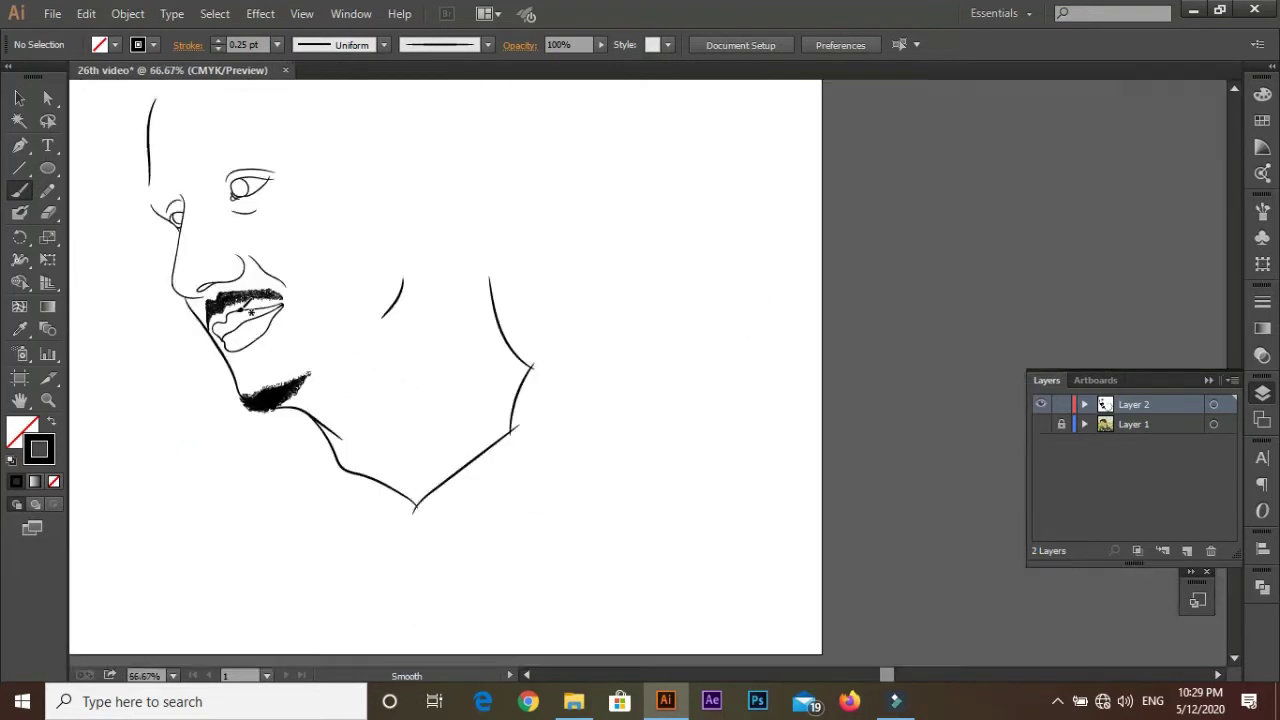
pyautogui.scroll(4, 303, 313)
pyautogui.scroll(1, 254, 377)
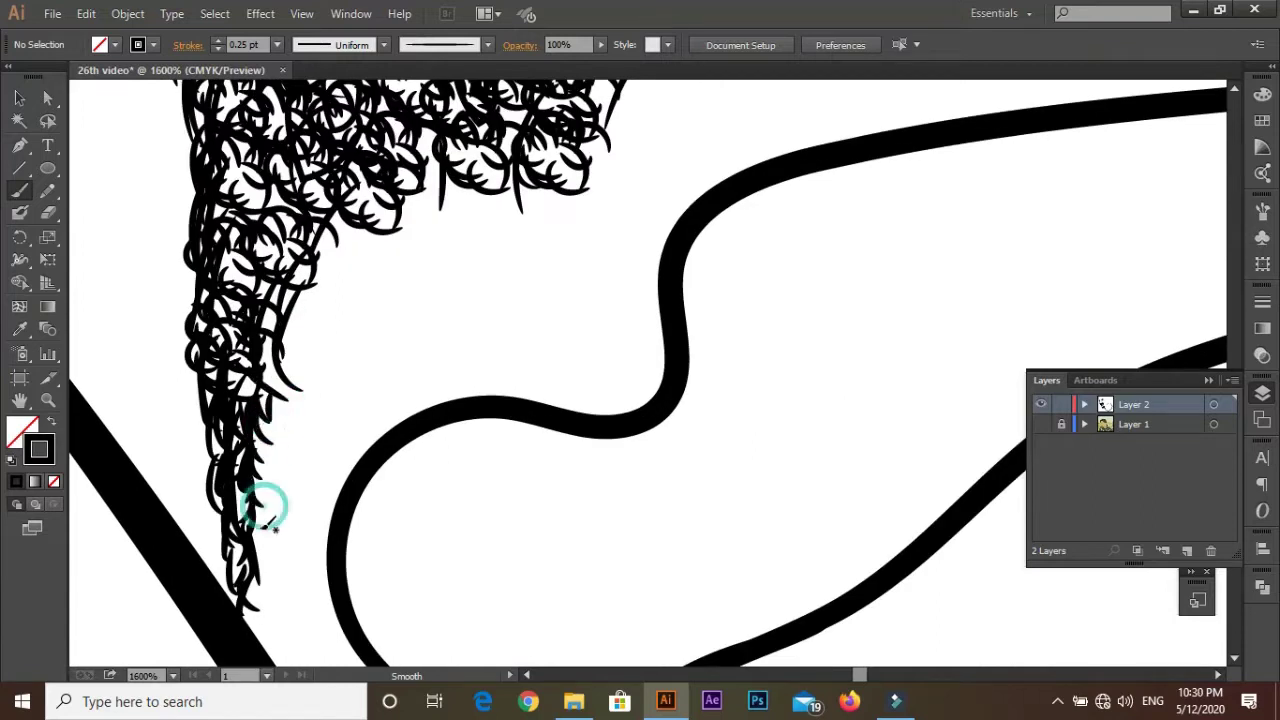
pyautogui.moveTo(268, 565); pyautogui.dragTo(242, 420)
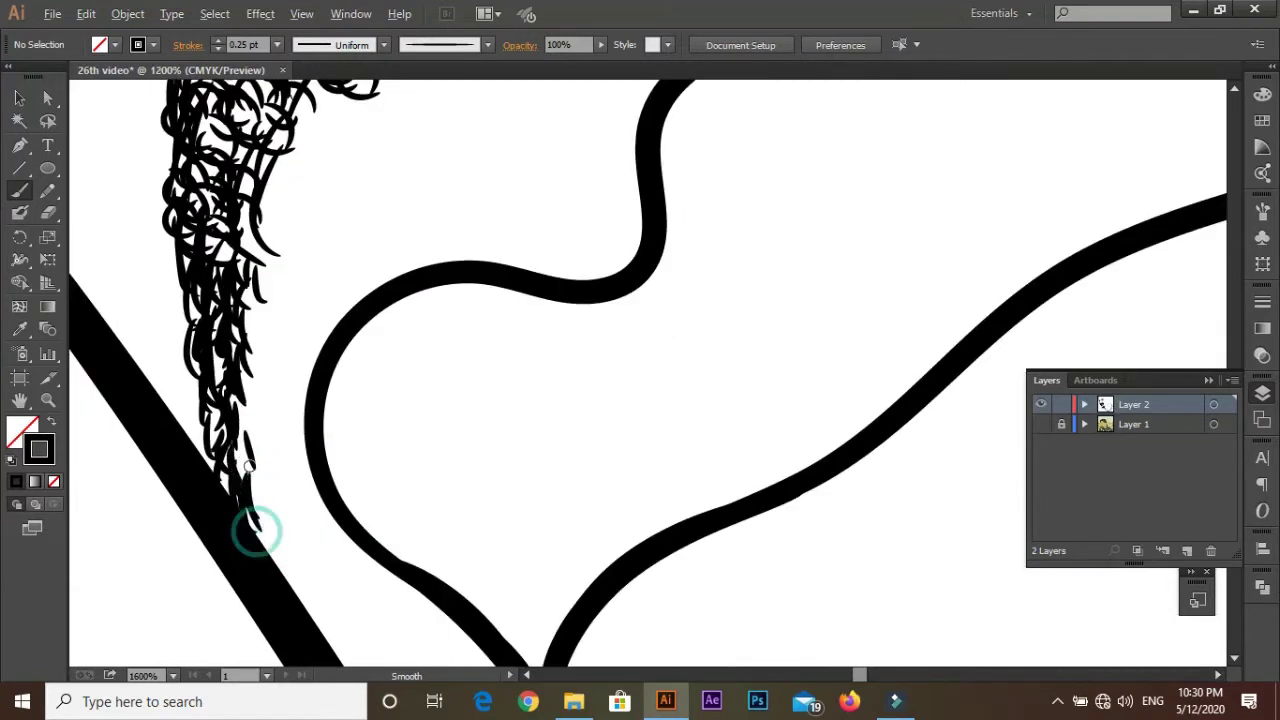
pyautogui.scroll(-6, 257, 530)
pyautogui.scroll(-3, 366, 357)
pyautogui.click(1041, 424)
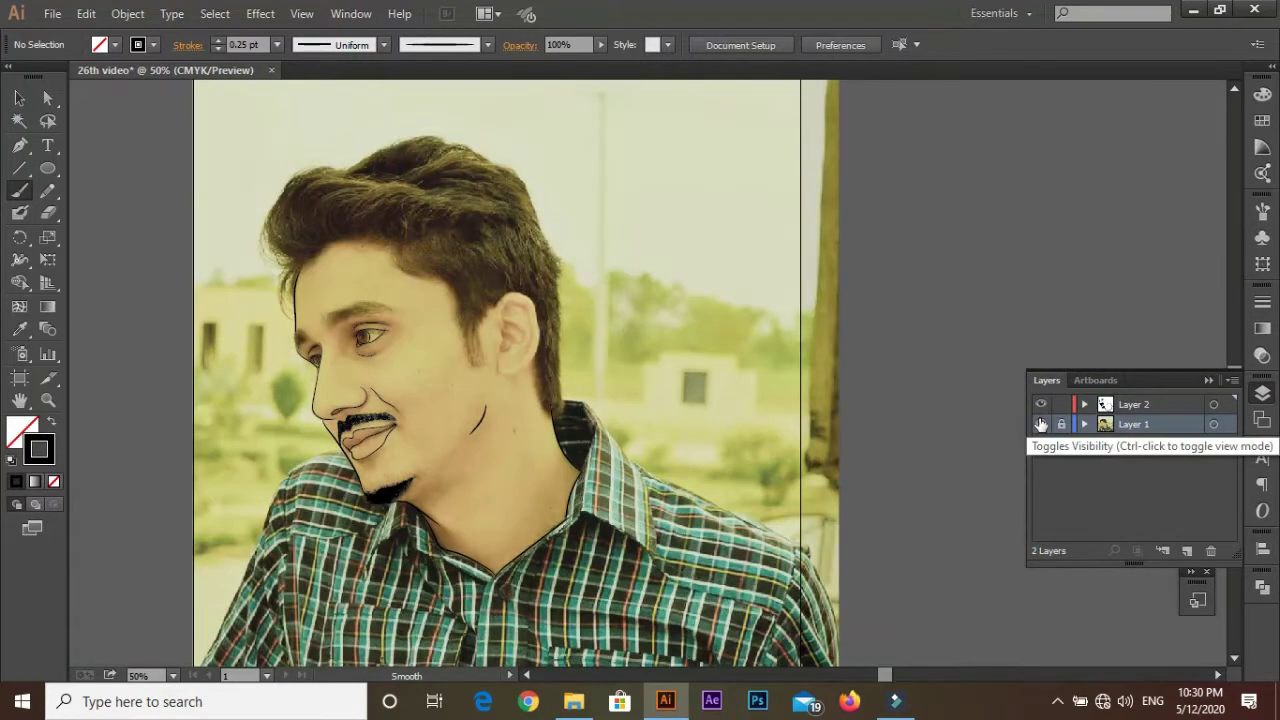
# Step: Trace the ear's back edge and earlobe curve with 2 pt strokes
pyautogui.scroll(1, 643, 291)
pyautogui.scroll(2, 448, 200)
pyautogui.scroll(2, 300, 268)
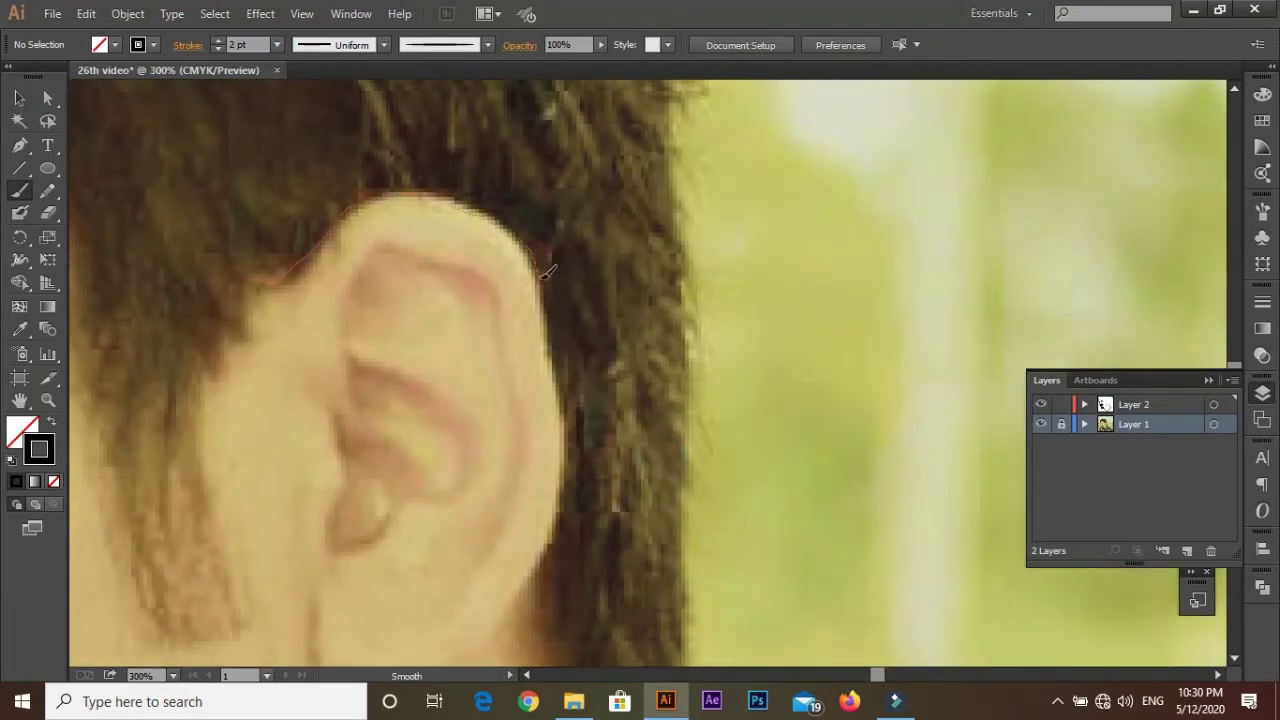
pyautogui.moveTo(538, 566); pyautogui.dragTo(597, 328)
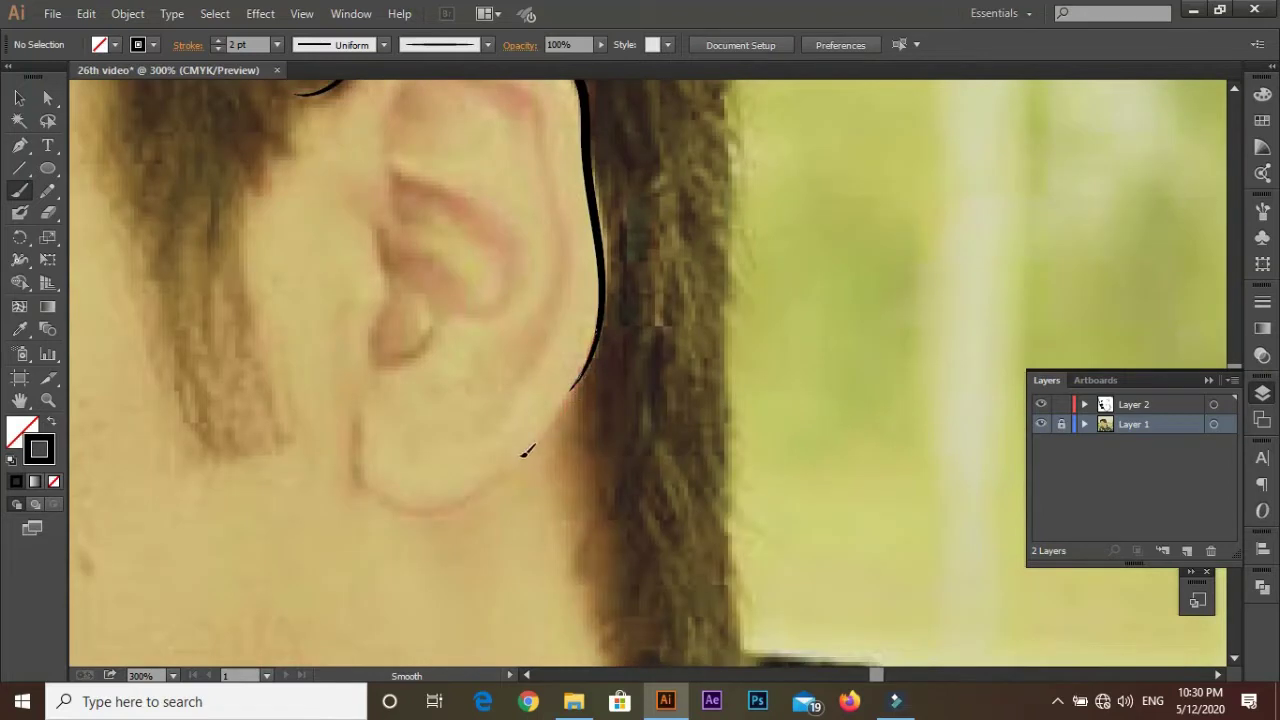
pyautogui.moveTo(388, 498); pyautogui.dragTo(364, 452)
# Step: Add strokes for the ear's upper rim and inner folds
pyautogui.scroll(-2, 529, 286)
pyautogui.scroll(3, 518, 270)
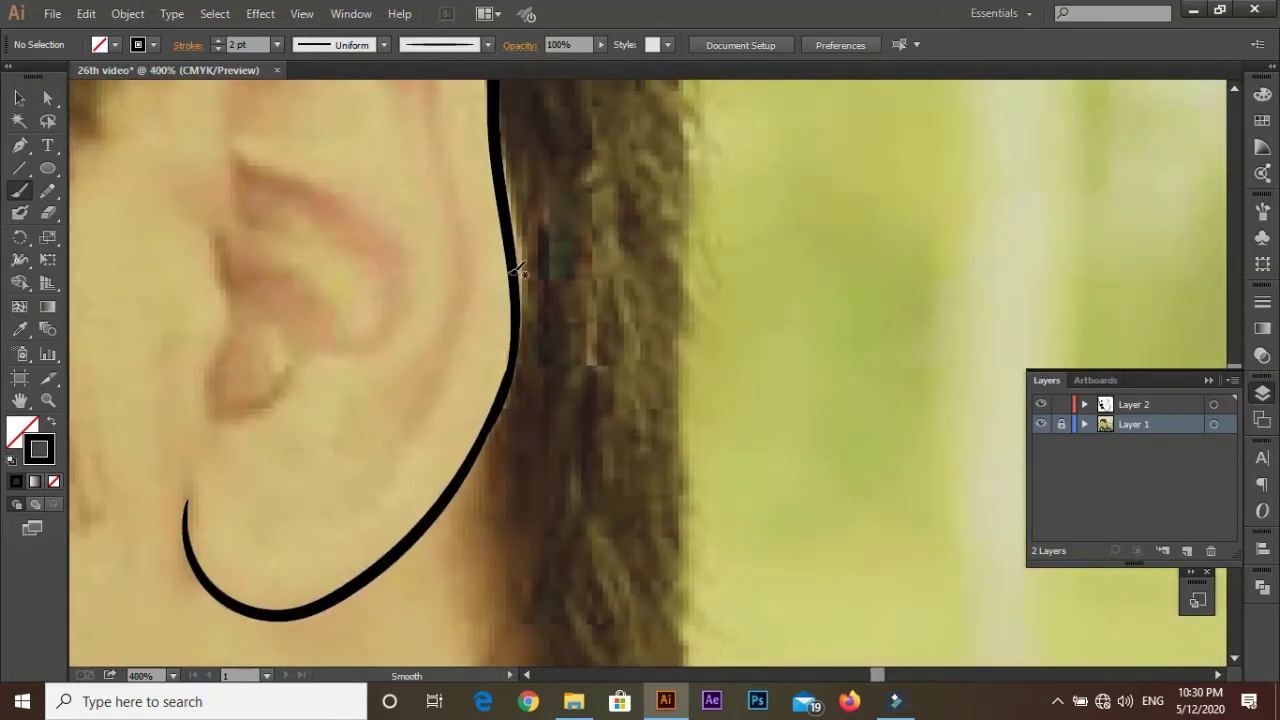
pyautogui.scroll(-2, 430, 514)
pyautogui.scroll(2, 402, 362)
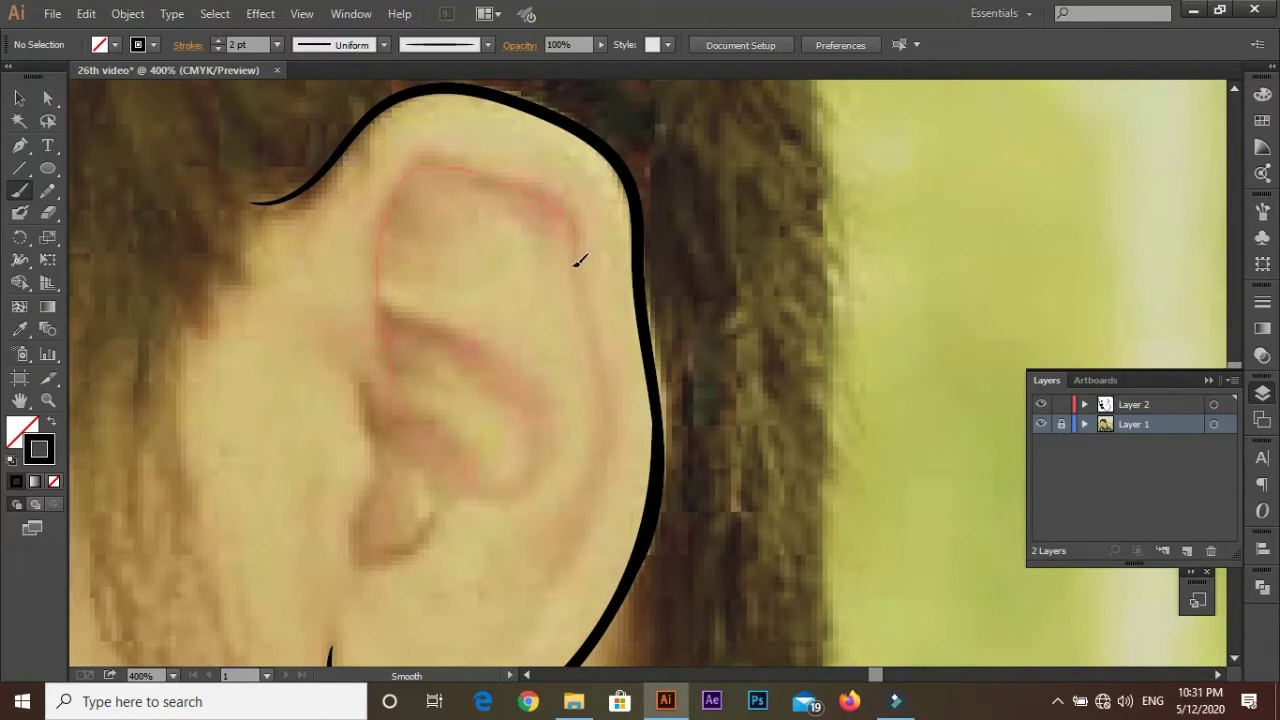
pyautogui.moveTo(607, 438); pyautogui.dragTo(609, 440)
pyautogui.scroll(-2, 500, 209)
pyautogui.scroll(2, 543, 451)
pyautogui.scroll(1, 420, 186)
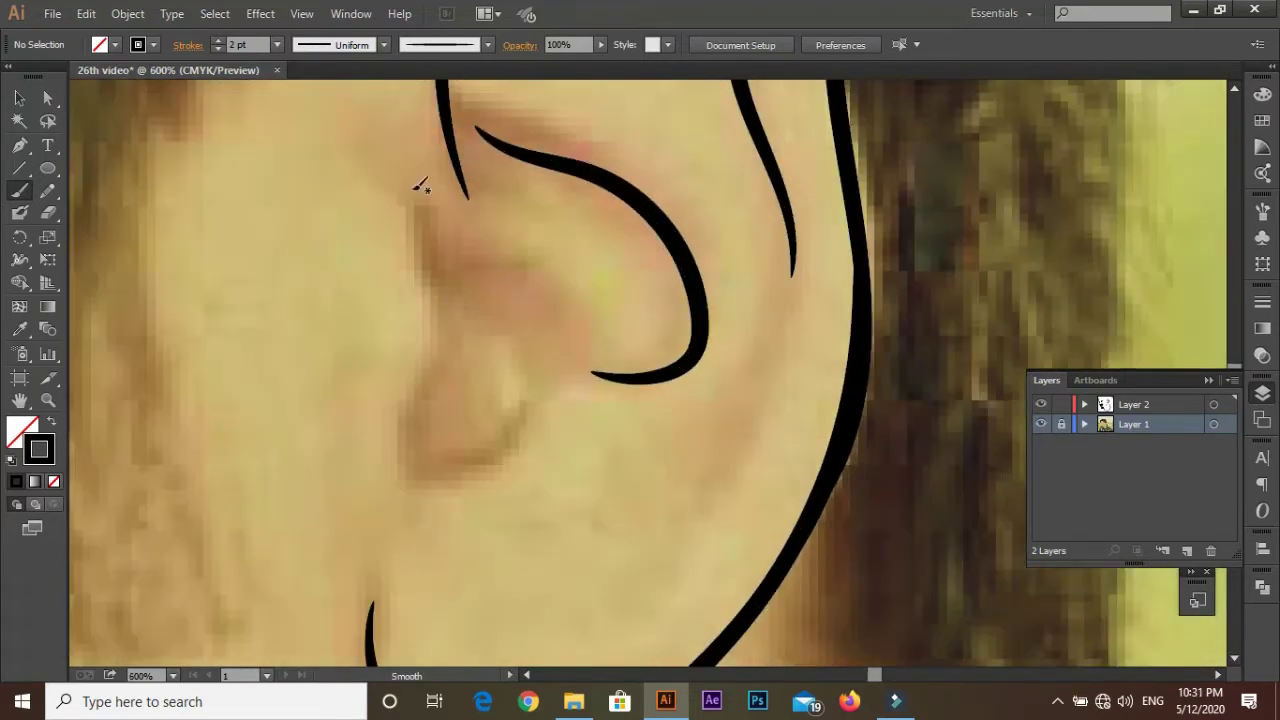
pyautogui.moveTo(399, 453); pyautogui.dragTo(400, 455)
pyautogui.scroll(-2, 400, 455)
pyautogui.scroll(2, 573, 313)
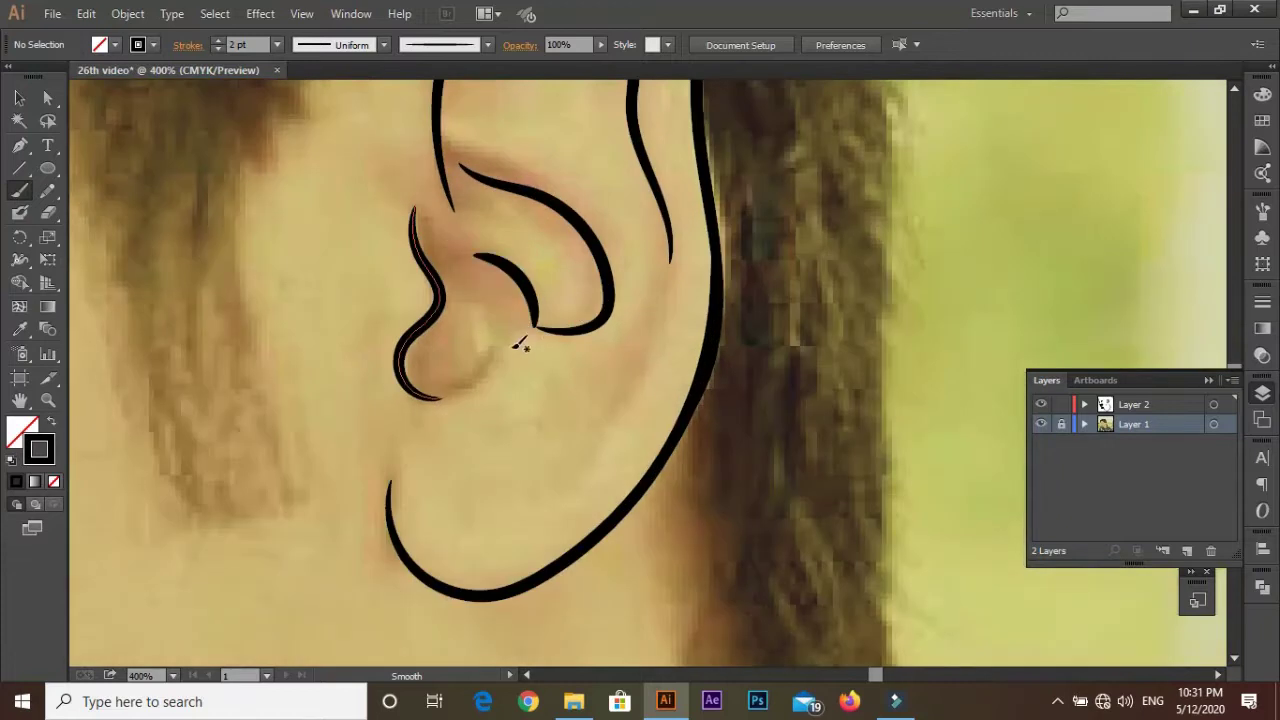
pyautogui.scroll(-2, 519, 343)
pyautogui.scroll(-2, 540, 354)
pyautogui.scroll(2, 450, 280)
# Step: Pencil-outline the eyebrow and temple hair shapes and fill both solid black
pyautogui.scroll(2, 408, 264)
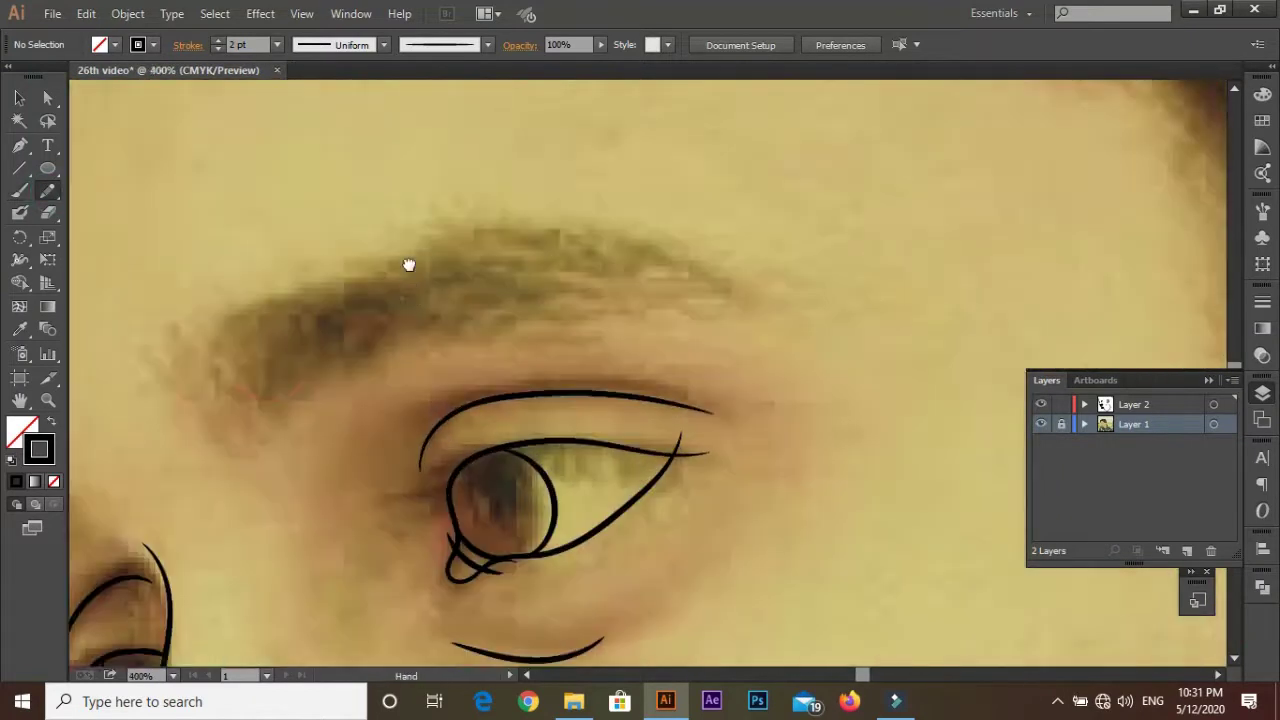
pyautogui.moveTo(408, 264); pyautogui.dragTo(414, 224)
pyautogui.moveTo(310, 345); pyautogui.dragTo(315, 250)
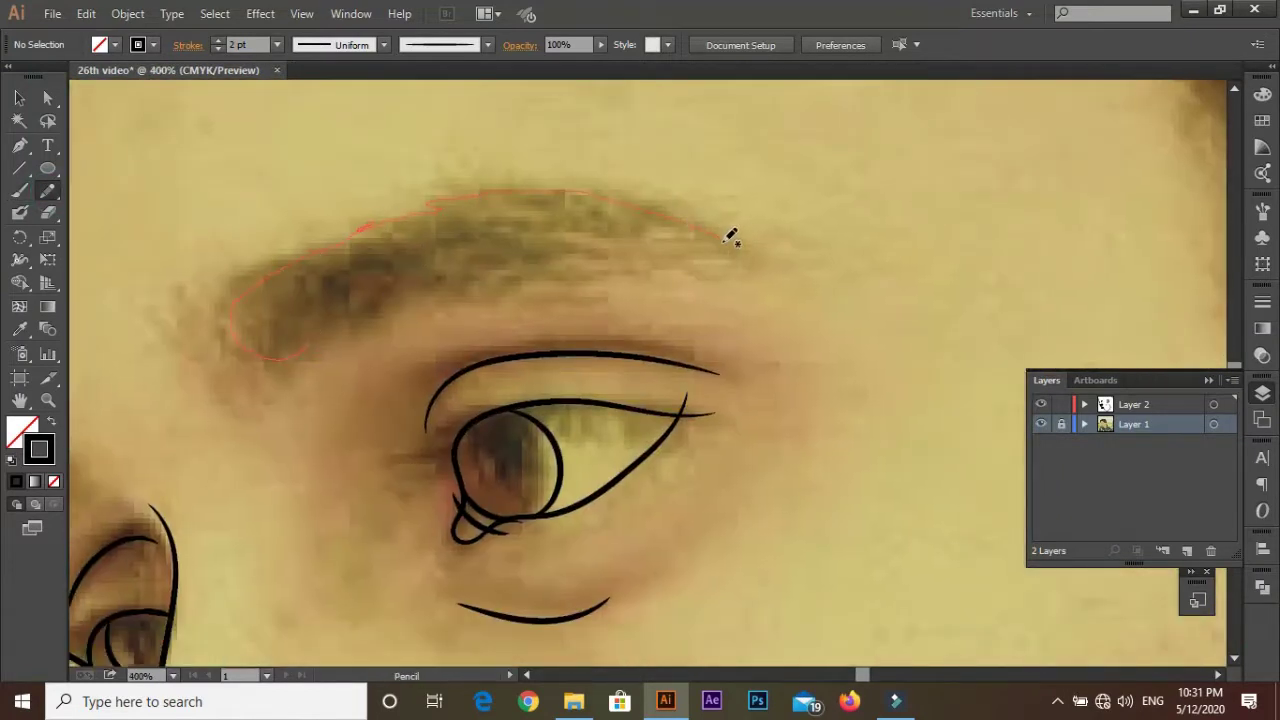
pyautogui.moveTo(315, 337); pyautogui.dragTo(310, 345)
pyautogui.hotkey('shift', 'x')
pyautogui.scroll(2, 495, 190)
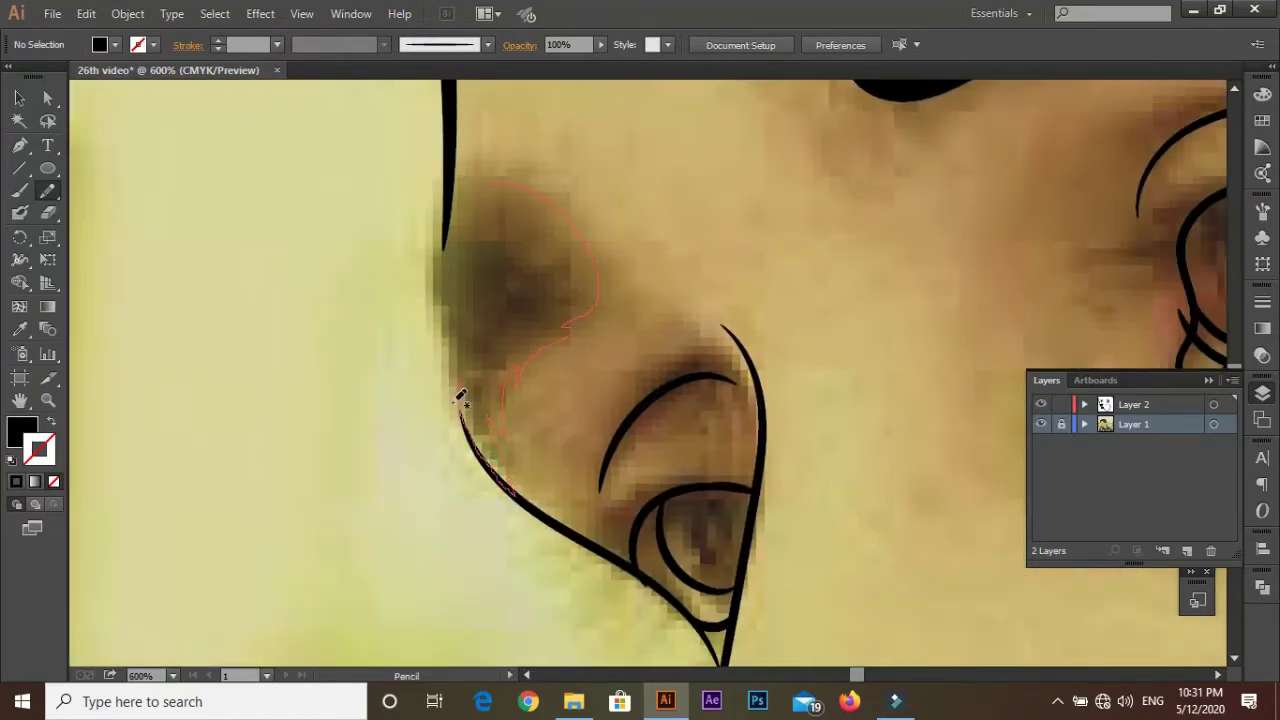
pyautogui.hotkey('shift', 'x')
pyautogui.scroll(-3, 403, 337)
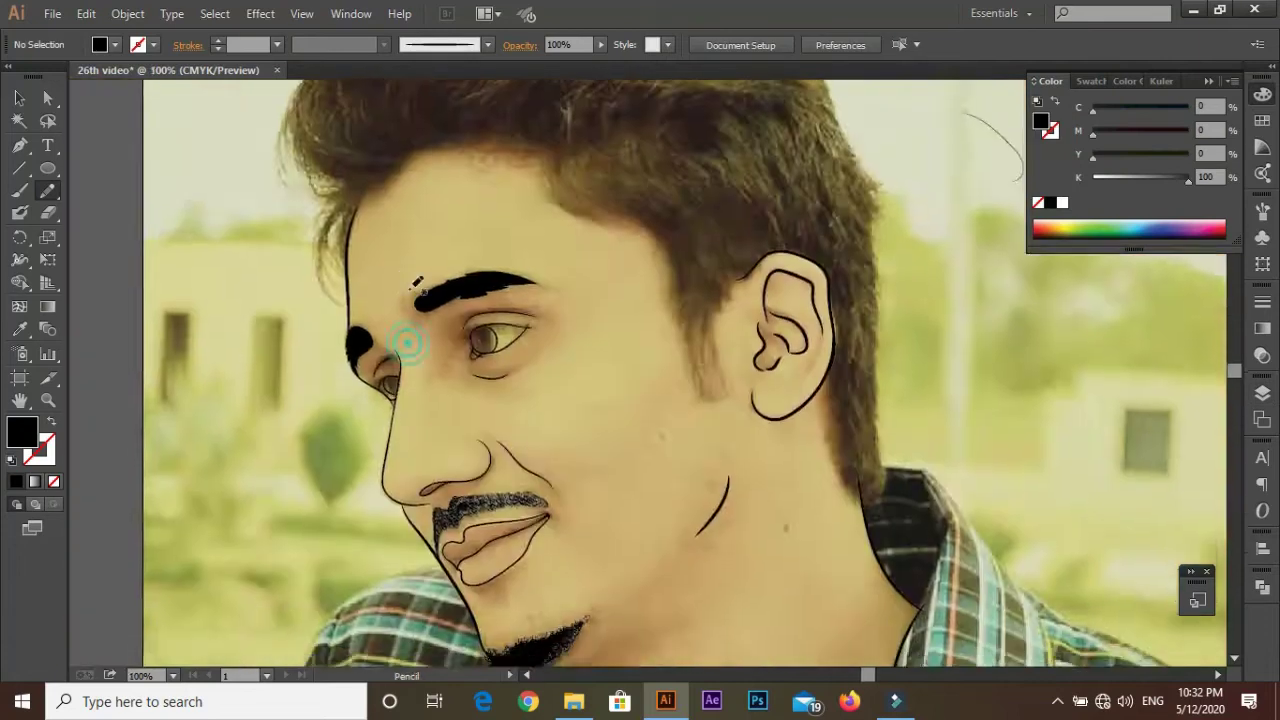
# Step: Set the Paintbrush to a fine 0.25 pt stroke via its options
pyautogui.press('b')
pyautogui.scroll(3, 163, 251)
pyautogui.click(277, 44)
pyautogui.click(294, 86)
pyautogui.scroll(2, 611, 234)
pyautogui.scroll(1, 466, 374)
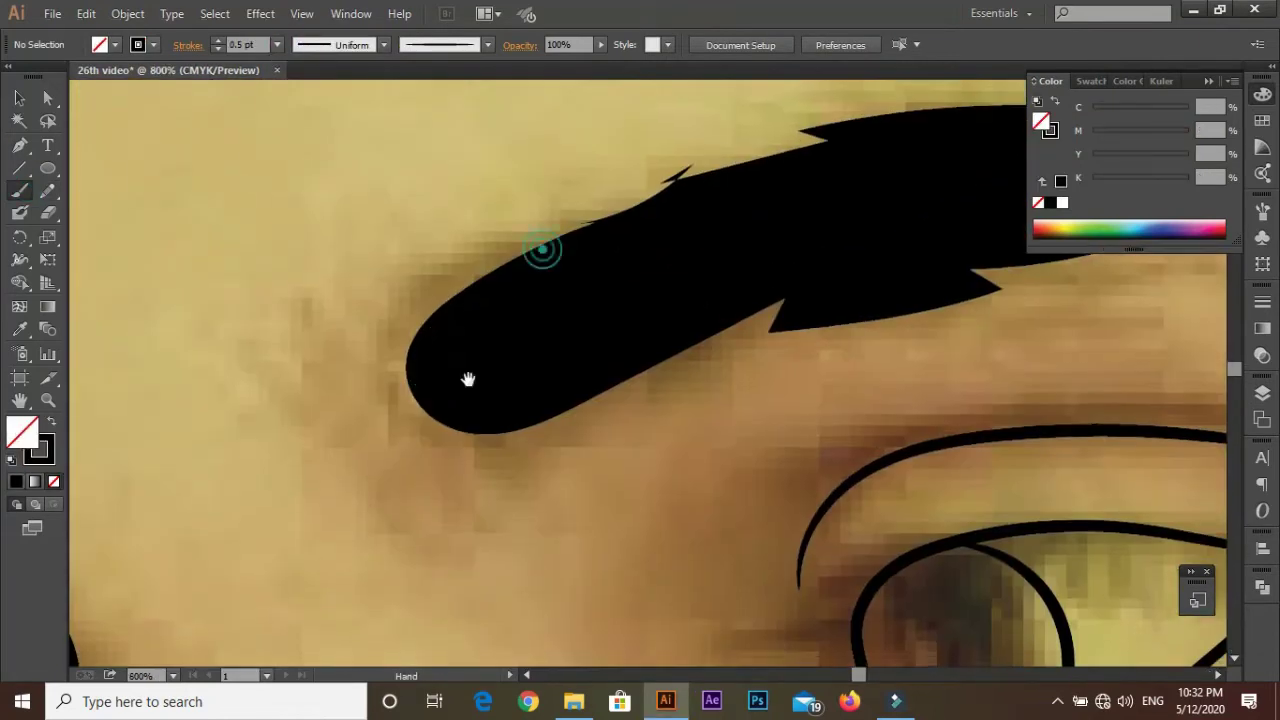
pyautogui.doubleClick(19, 192)
pyautogui.click(651, 454)
pyautogui.click(277, 44)
pyautogui.click(294, 70)
# Step: Brush thin hair strokes at the eyebrow tip and along its lower edge
pyautogui.moveTo(431, 297); pyautogui.dragTo(411, 348)
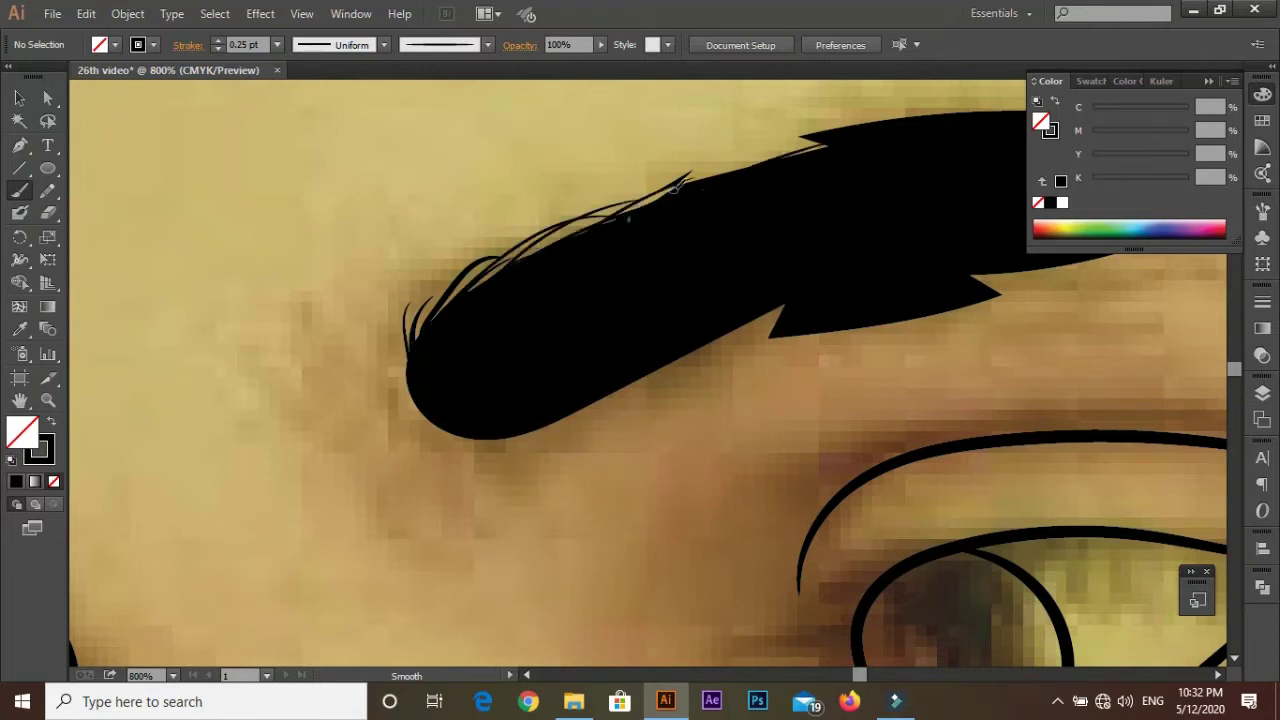
pyautogui.moveTo(806, 303); pyautogui.dragTo(686, 336)
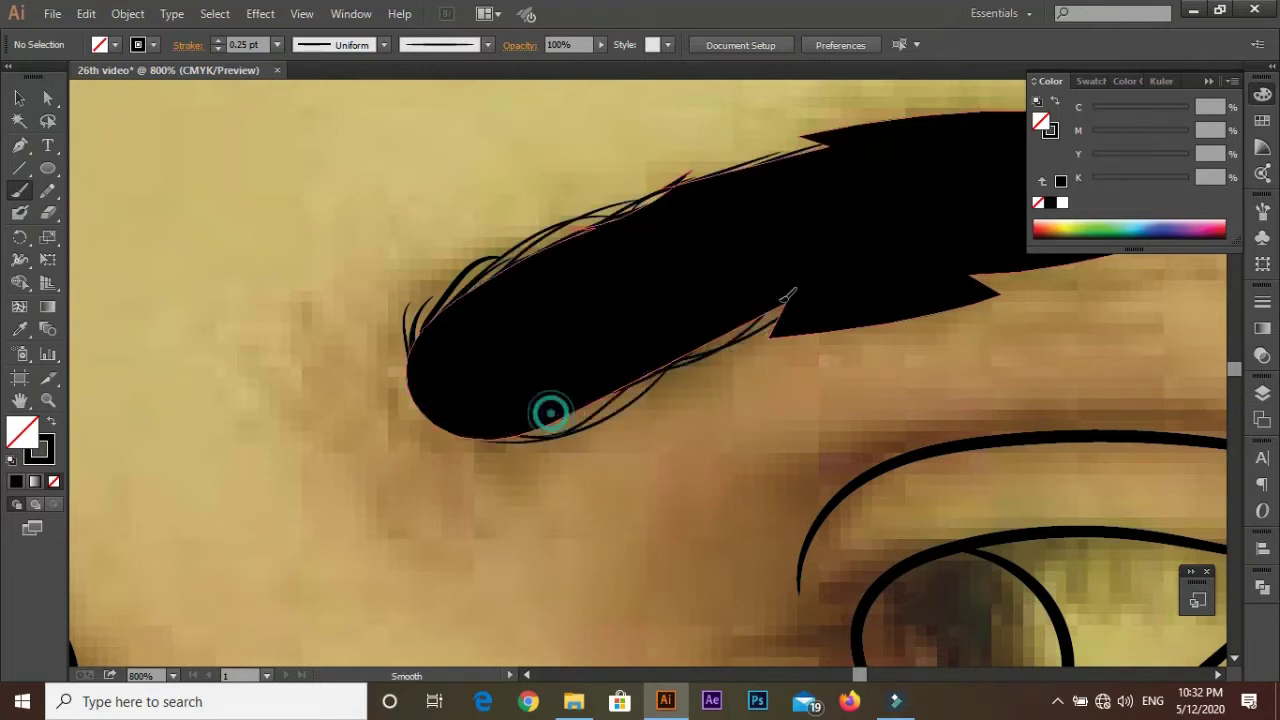
pyautogui.scroll(1, 348, 323)
pyautogui.moveTo(628, 296); pyautogui.dragTo(806, 262)
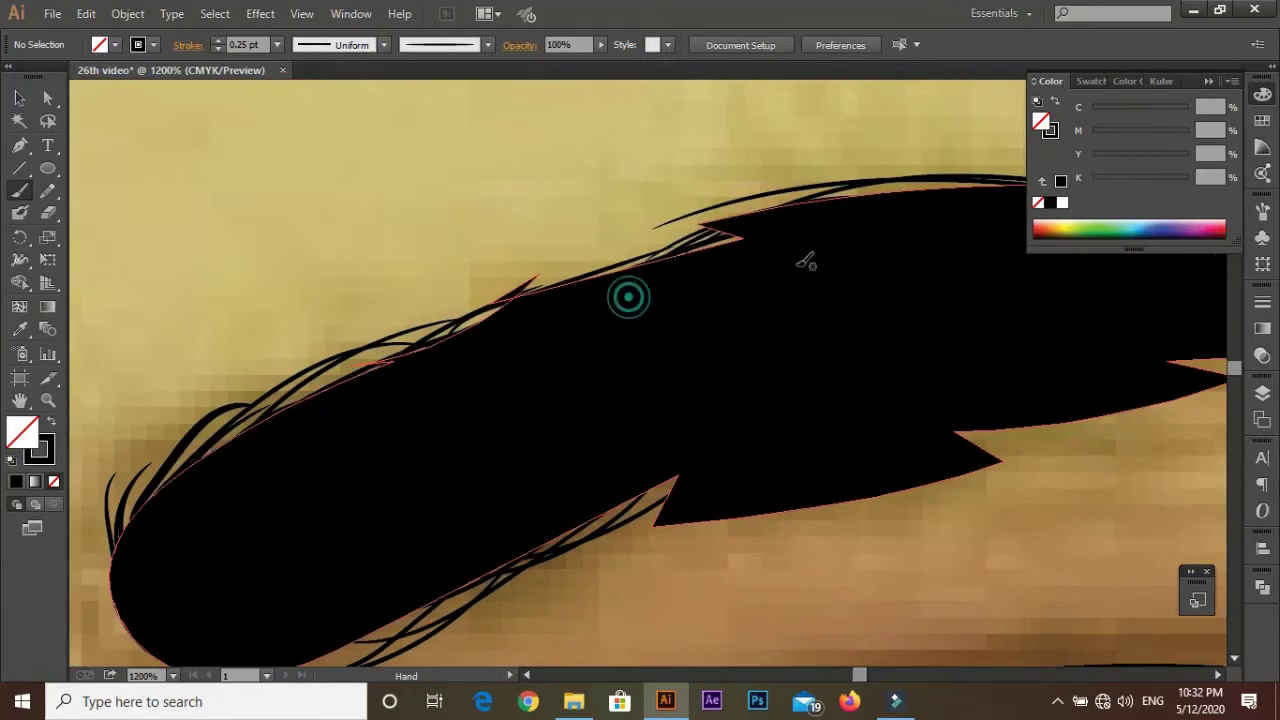
pyautogui.scroll(-3, 490, 350)
pyautogui.scroll(3, 375, 429)
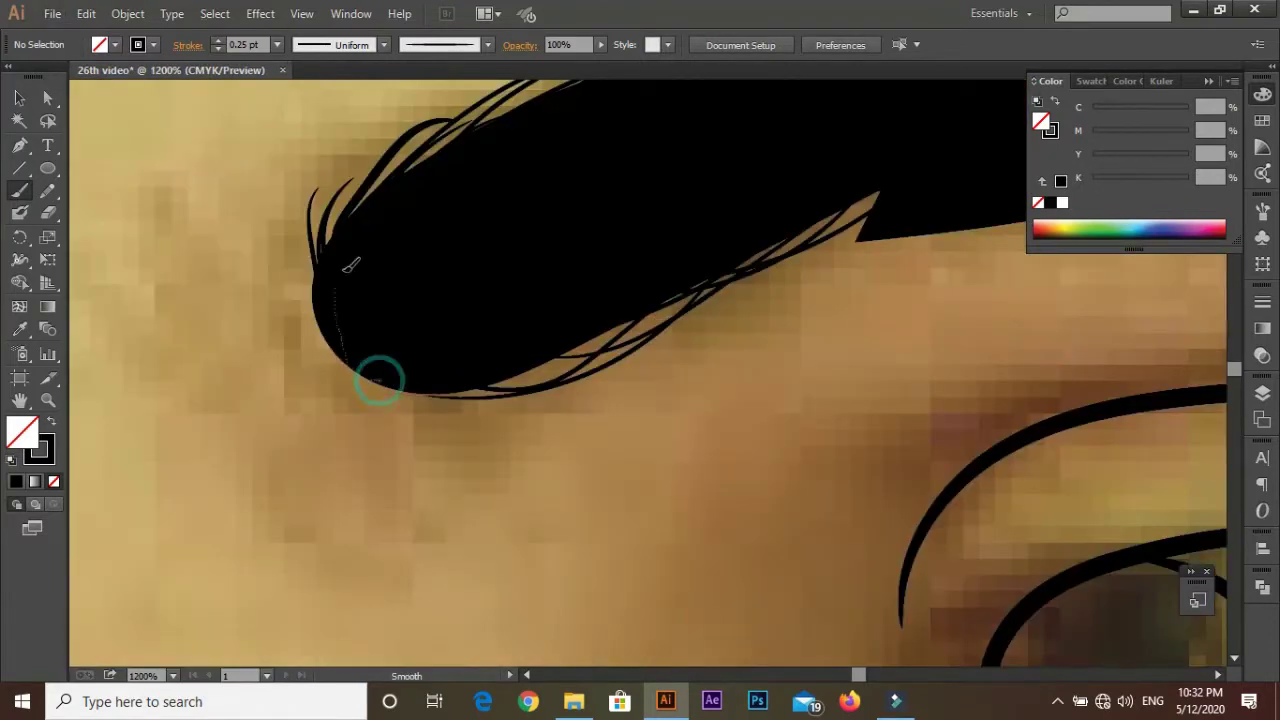
# Step: Feather the rest of the eyebrow edge with more fine hair strokes
pyautogui.moveTo(815, 252); pyautogui.dragTo(365, 347)
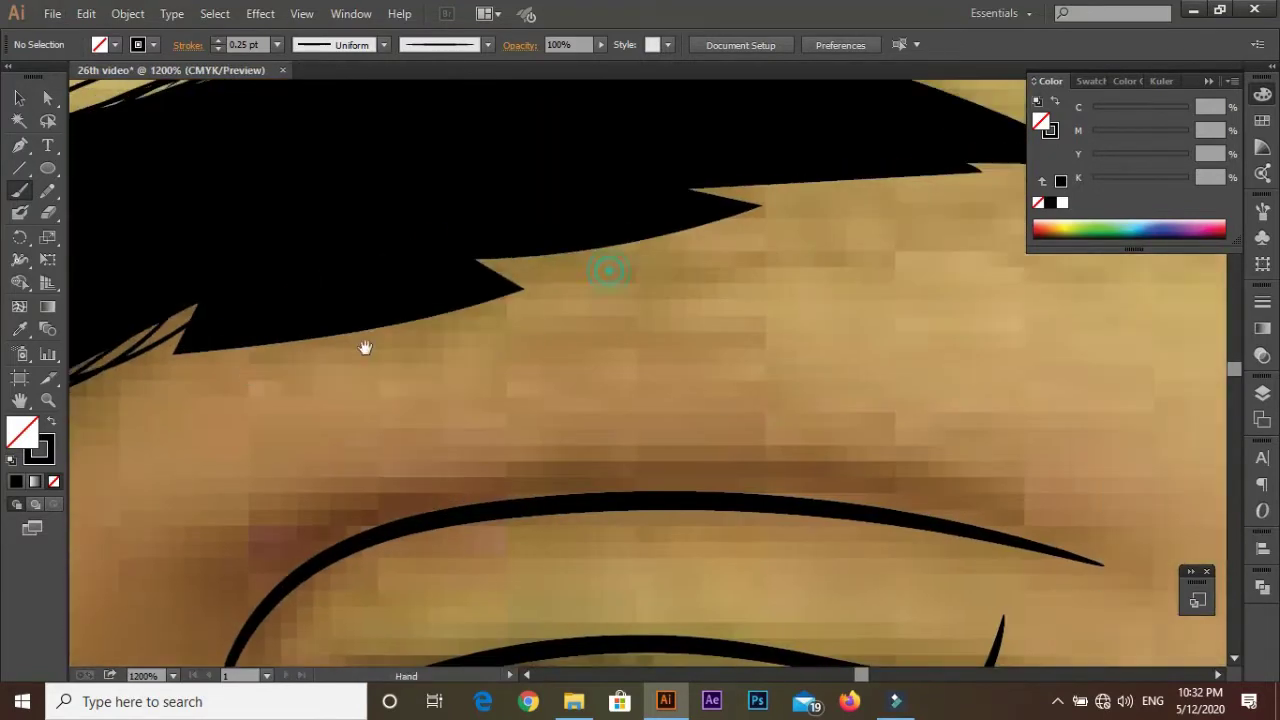
pyautogui.moveTo(413, 267); pyautogui.dragTo(283, 347)
pyautogui.moveTo(960, 245); pyautogui.dragTo(615, 260)
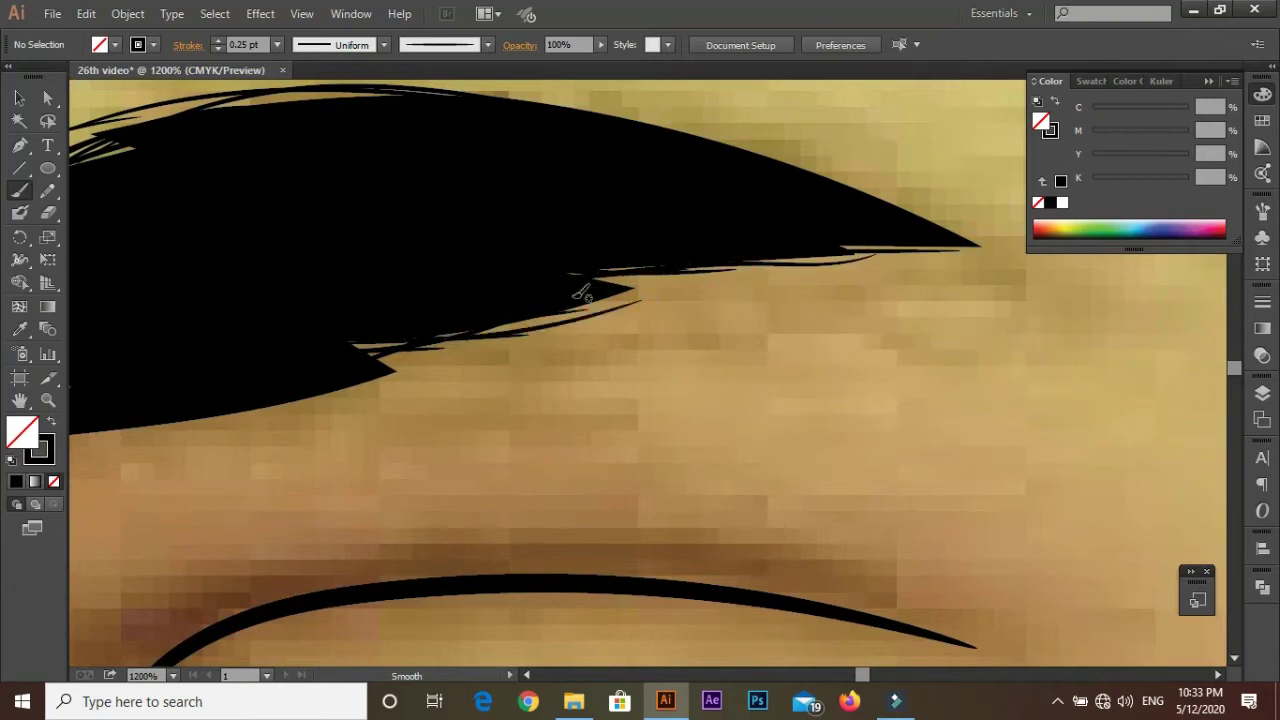
pyautogui.scroll(-3, 443, 337)
pyautogui.scroll(3, 757, 355)
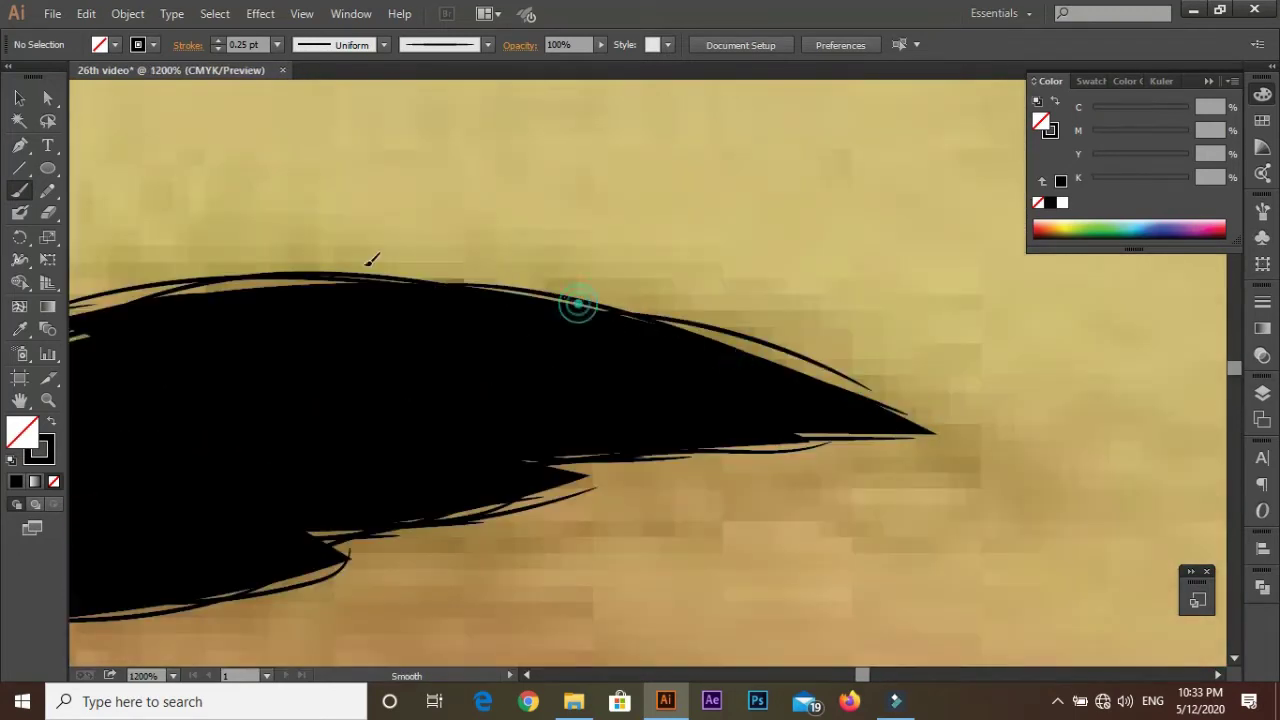
pyautogui.scroll(-3, 897, 363)
pyautogui.scroll(3, 400, 374)
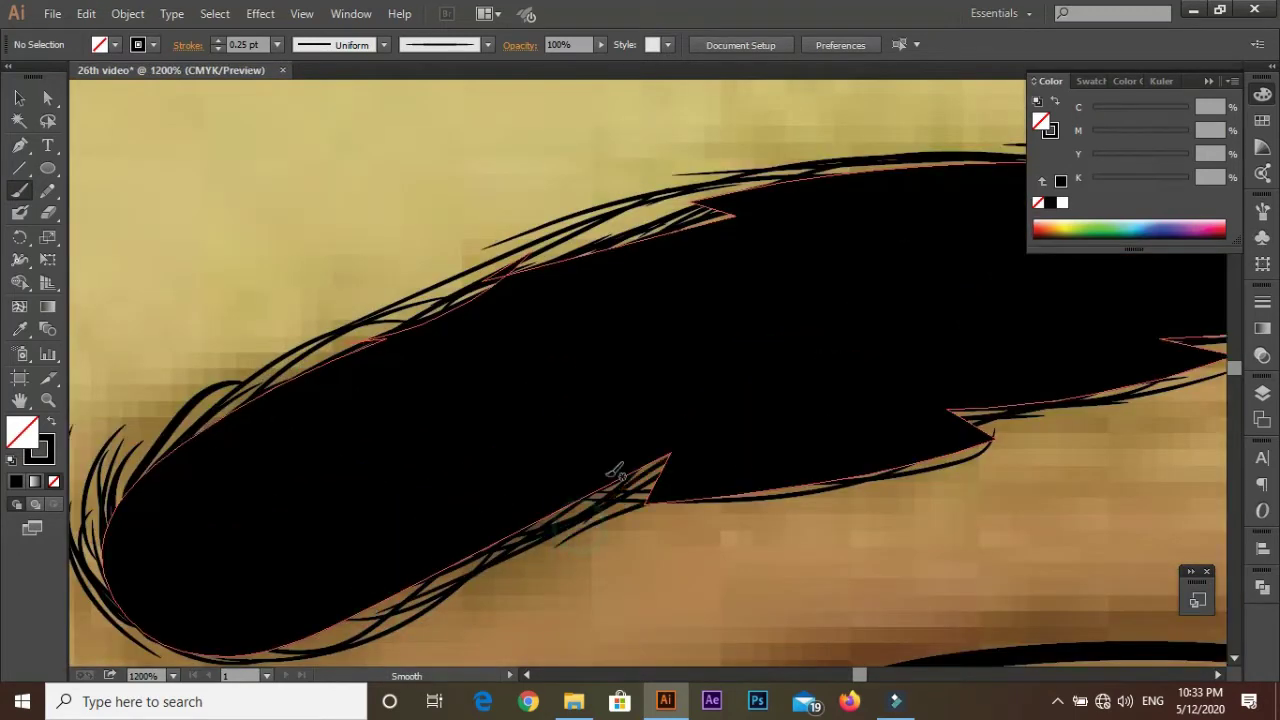
pyautogui.scroll(-2, 615, 470)
pyautogui.scroll(1, 945, 387)
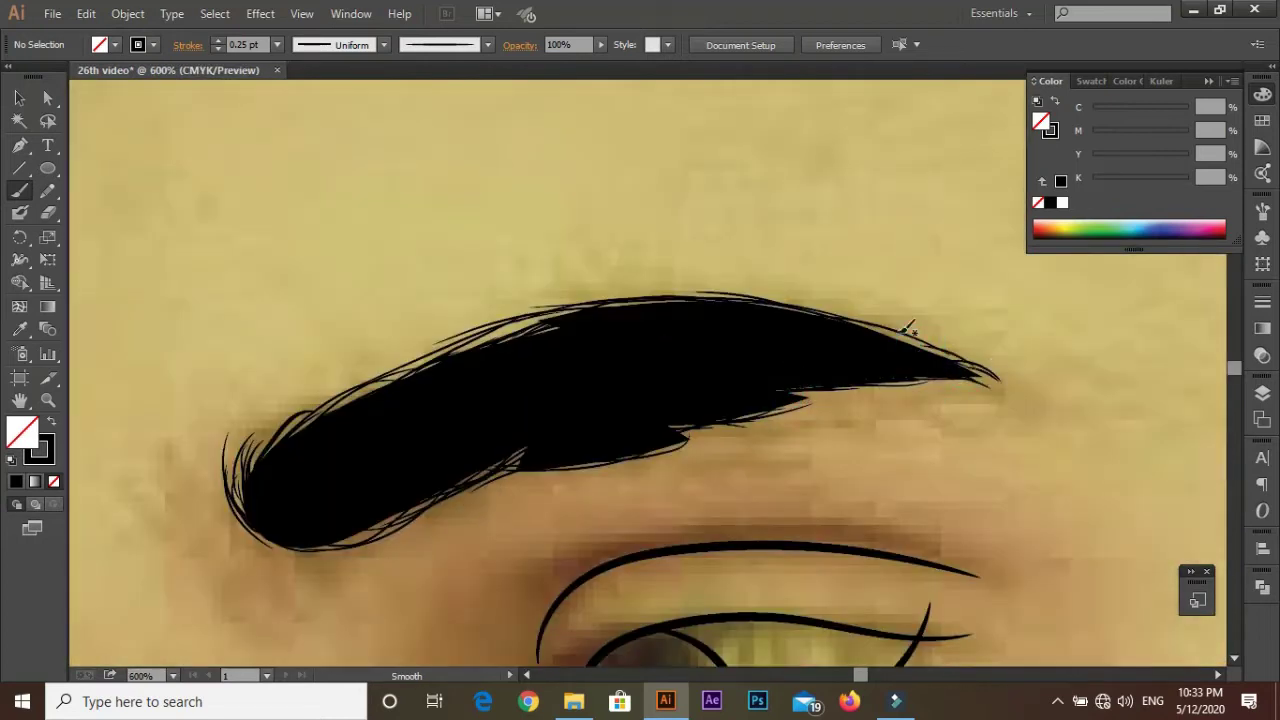
pyautogui.scroll(-2, 906, 328)
pyautogui.scroll(2, 712, 352)
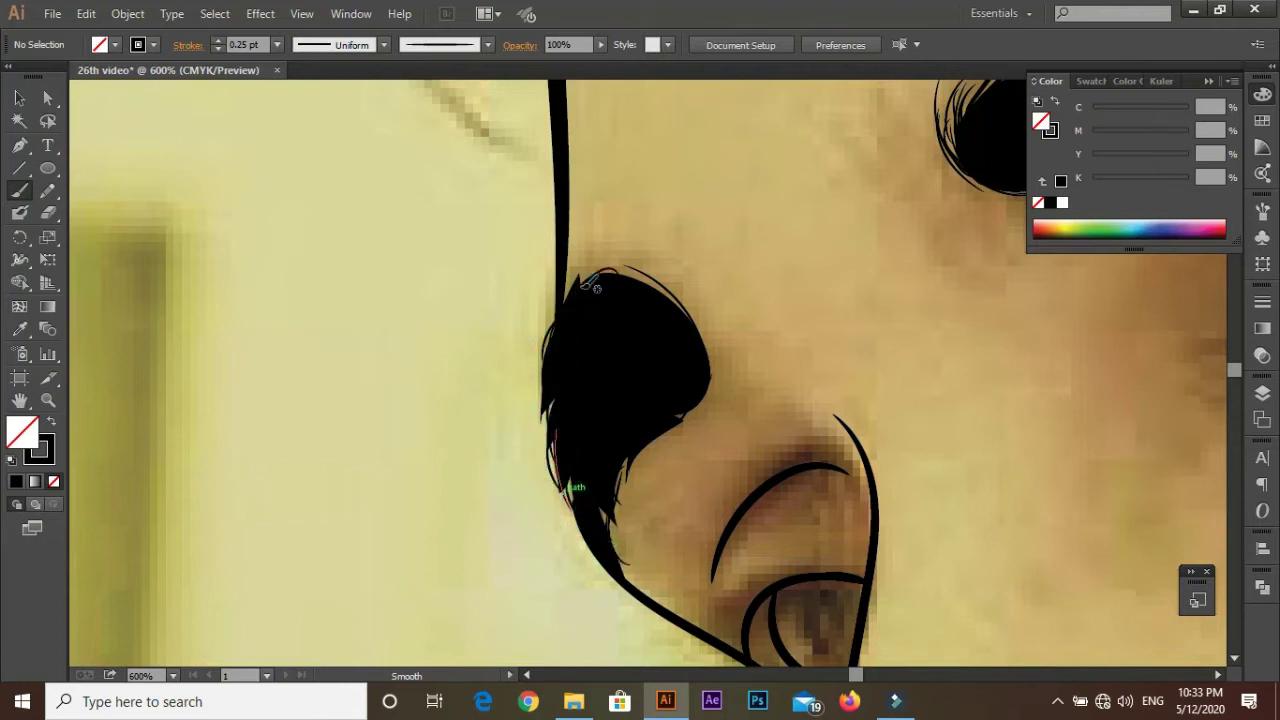
pyautogui.scroll(-5, 595, 288)
pyautogui.scroll(-3, 512, 296)
# Step: Hide the reference photo layer and group the lip outline paths
pyautogui.scroll(3, 394, 189)
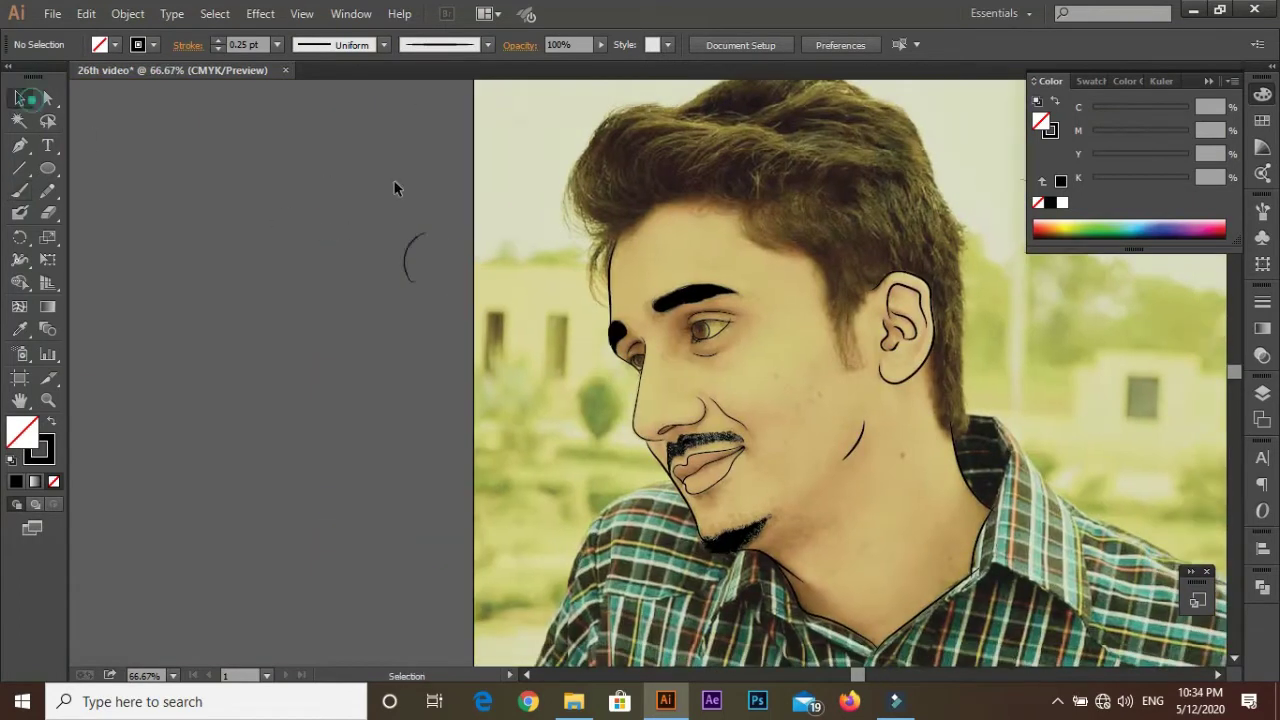
pyautogui.press('F7')
pyautogui.click(1041, 424)
pyautogui.scroll(2, 468, 212)
pyautogui.moveTo(468, 212); pyautogui.dragTo(502, 386)
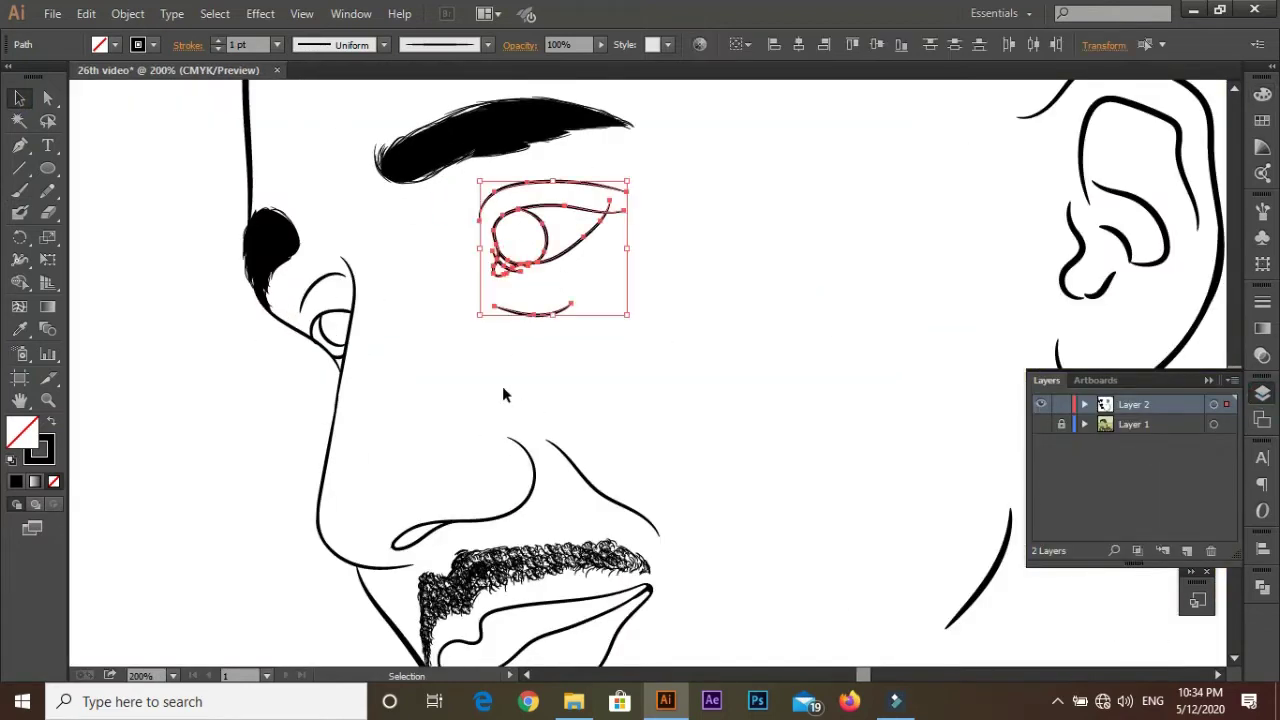
pyautogui.scroll(-3, 502, 386)
pyautogui.moveTo(440, 577); pyautogui.dragTo(498, 625)
pyautogui.click(128, 14)
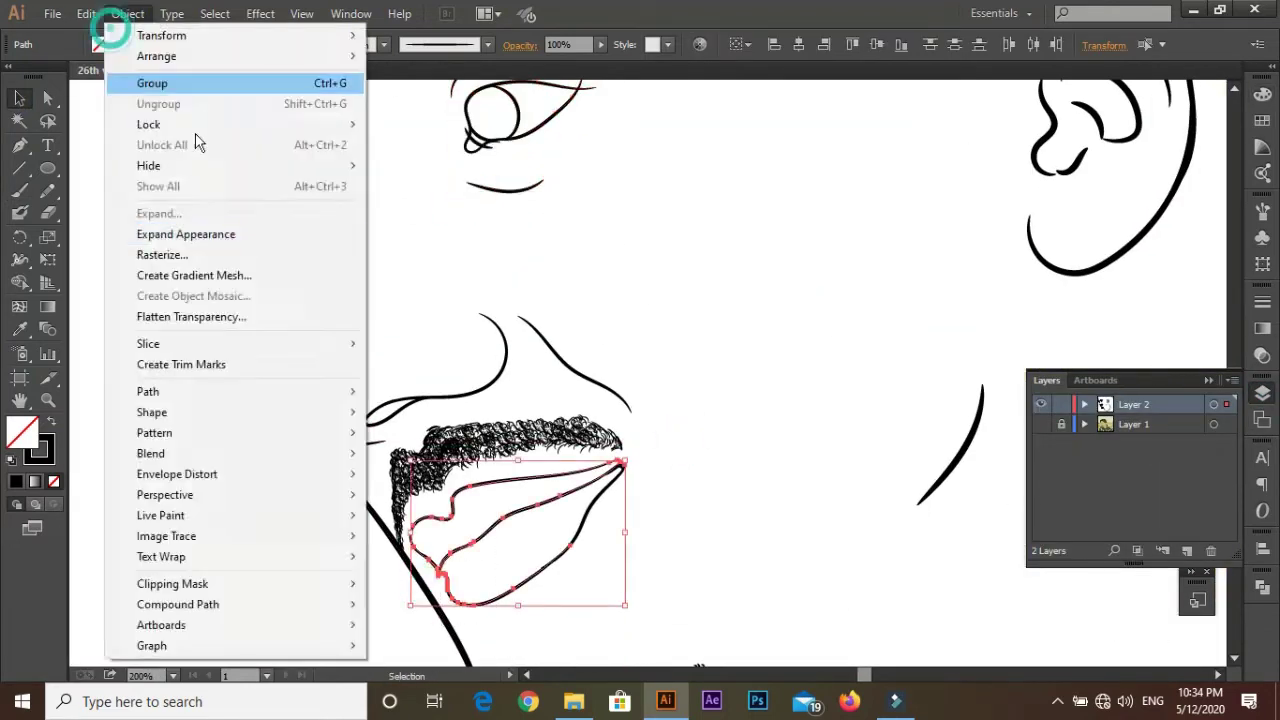
pyautogui.click(140, 83)
# Step: Show the Pathfinder panel, check the grouped lip paths, then clear the selection
pyautogui.hotkey('ctrl', 'shift', 'F9')
pyautogui.scroll(3, 561, 203)
pyautogui.scroll(-3, 206, 214)
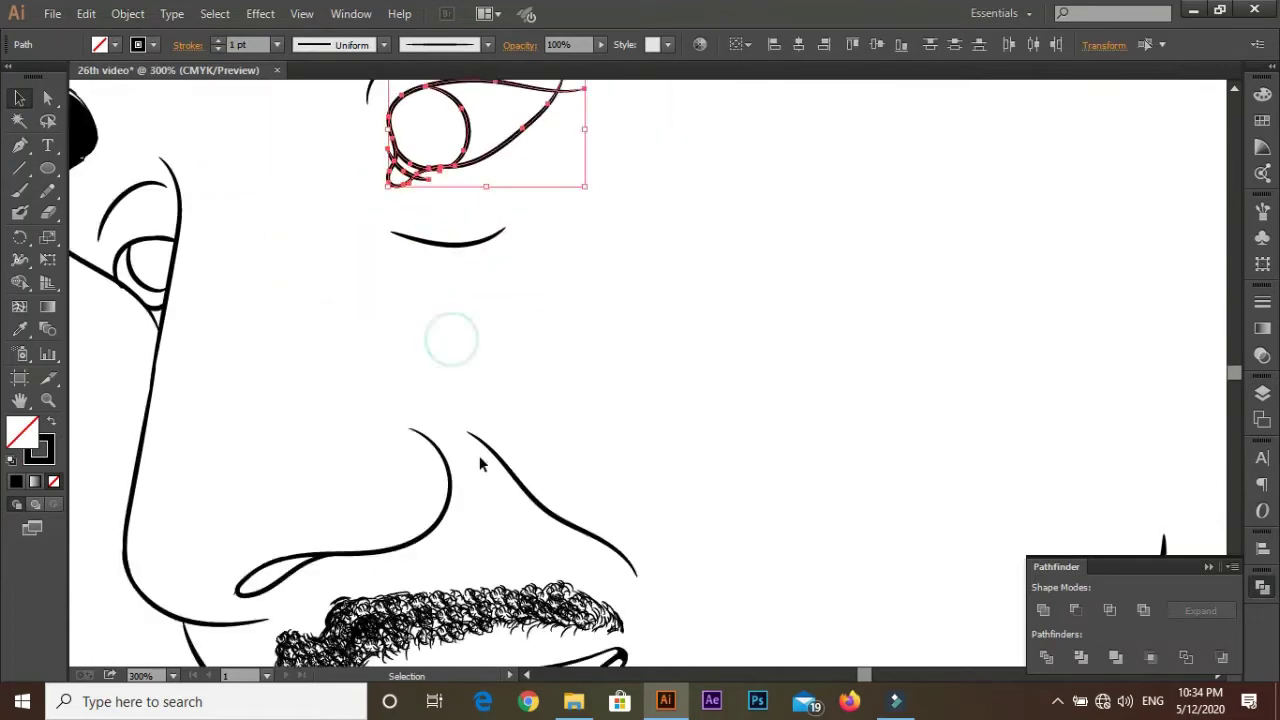
pyautogui.scroll(-4, 480, 457)
pyautogui.click(480, 462)
pyautogui.click(172, 14)
pyautogui.click(191, 217)
# Step: Select all the line art and expand its brush strokes into filled shapes
pyautogui.press('a')
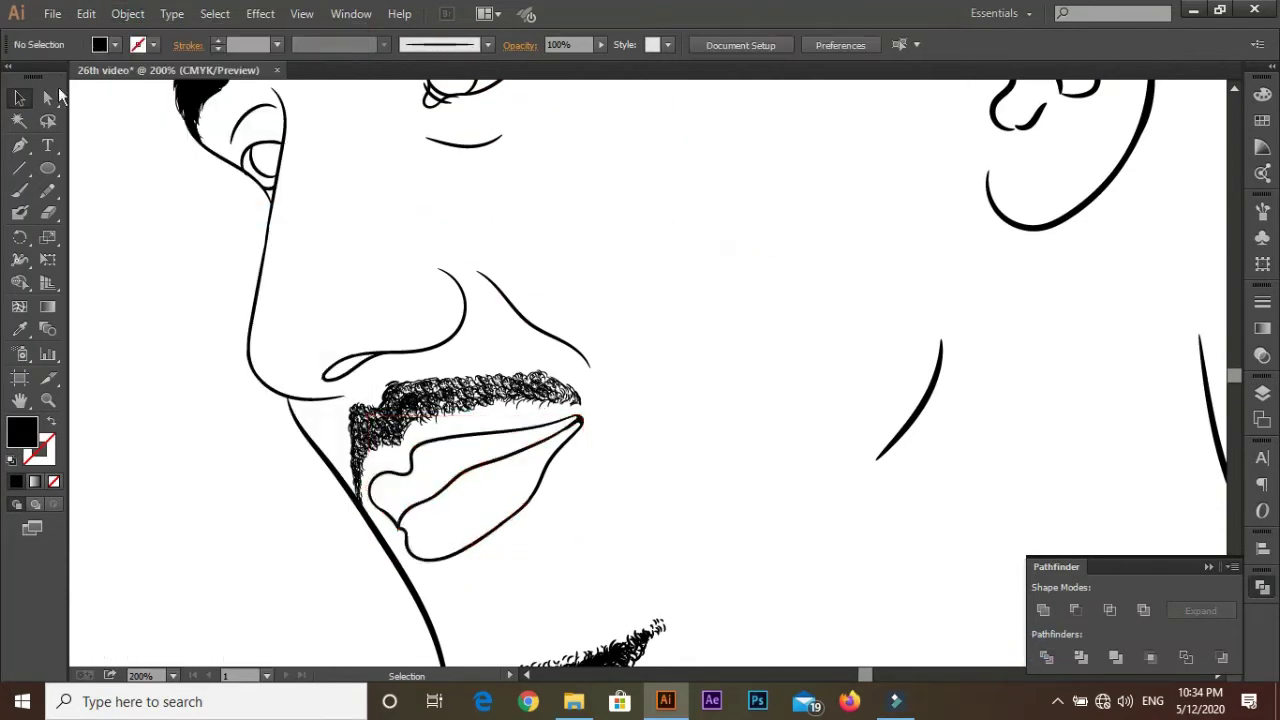
pyautogui.scroll(4, 531, 466)
pyautogui.scroll(3, 575, 480)
pyautogui.hotkey('ctrl', 'a')
pyautogui.click(128, 14)
pyautogui.click(271, 286)
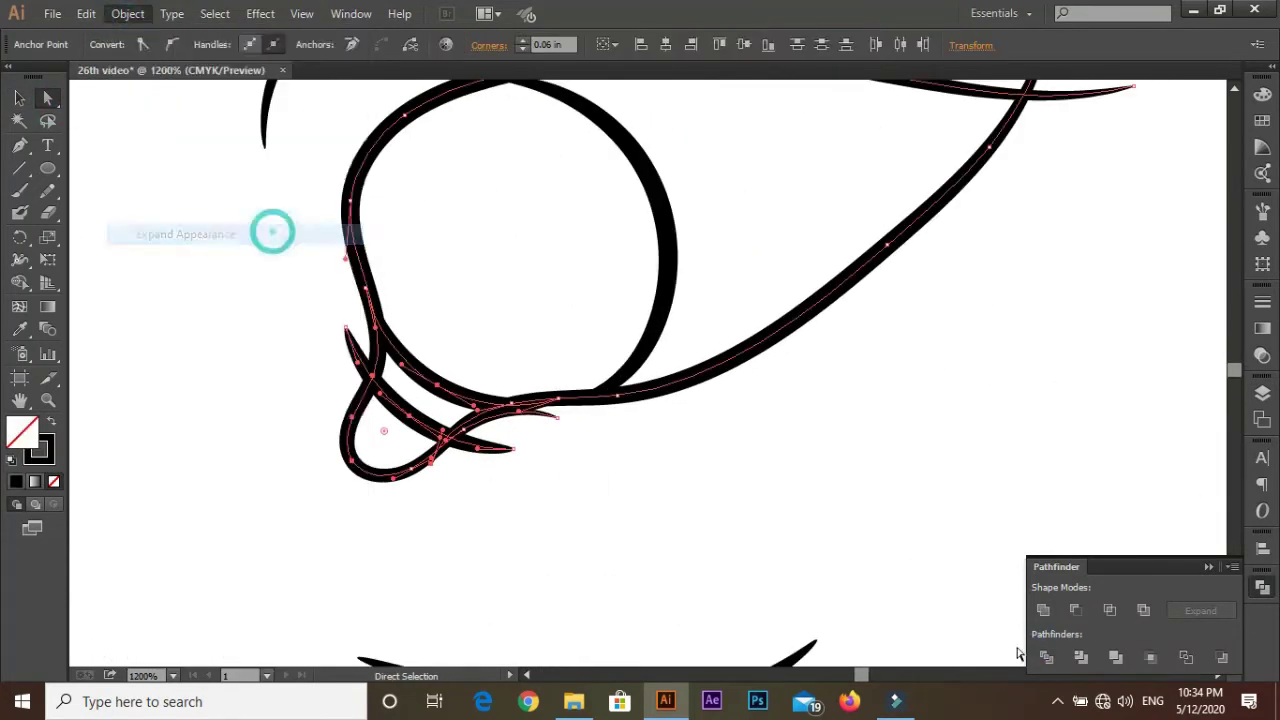
pyautogui.click(500, 457)
pyautogui.click(357, 355)
pyautogui.click(535, 443)
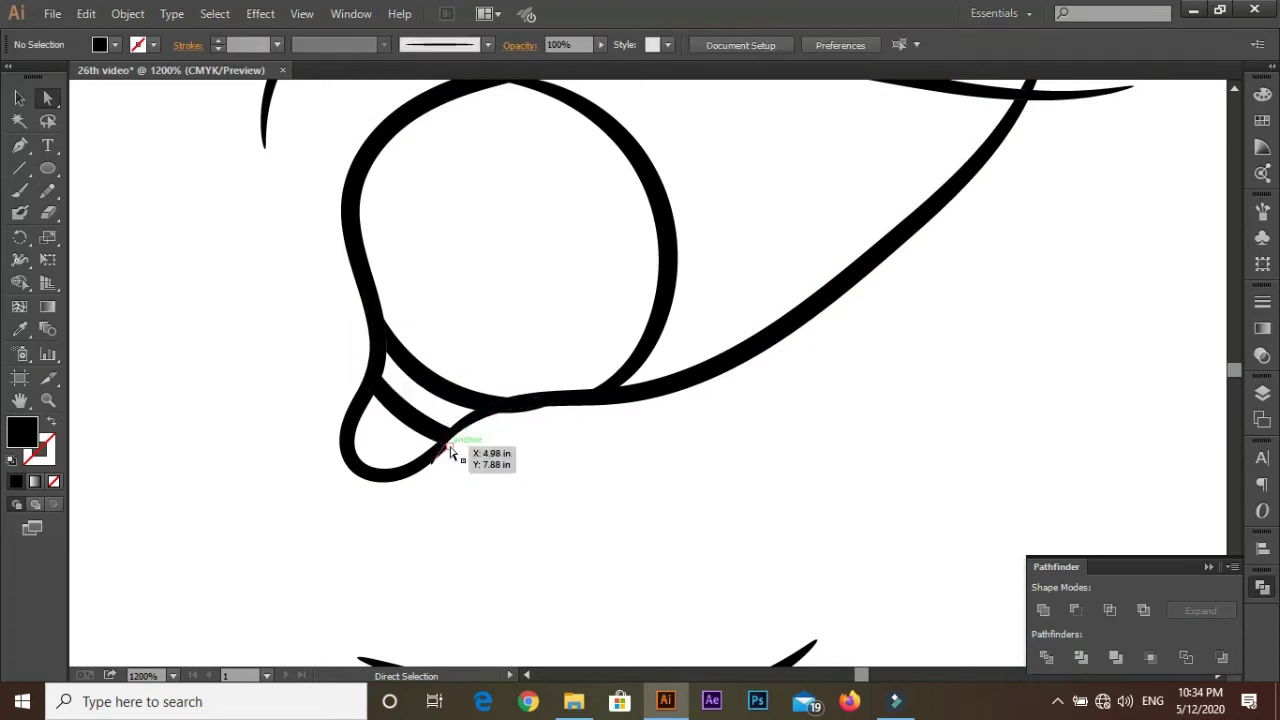
# Step: Zoom to the eye and swap fill and stroke for an outline-only black stroke
pyautogui.scroll(-5, 551, 457)
pyautogui.scroll(-3, 720, 294)
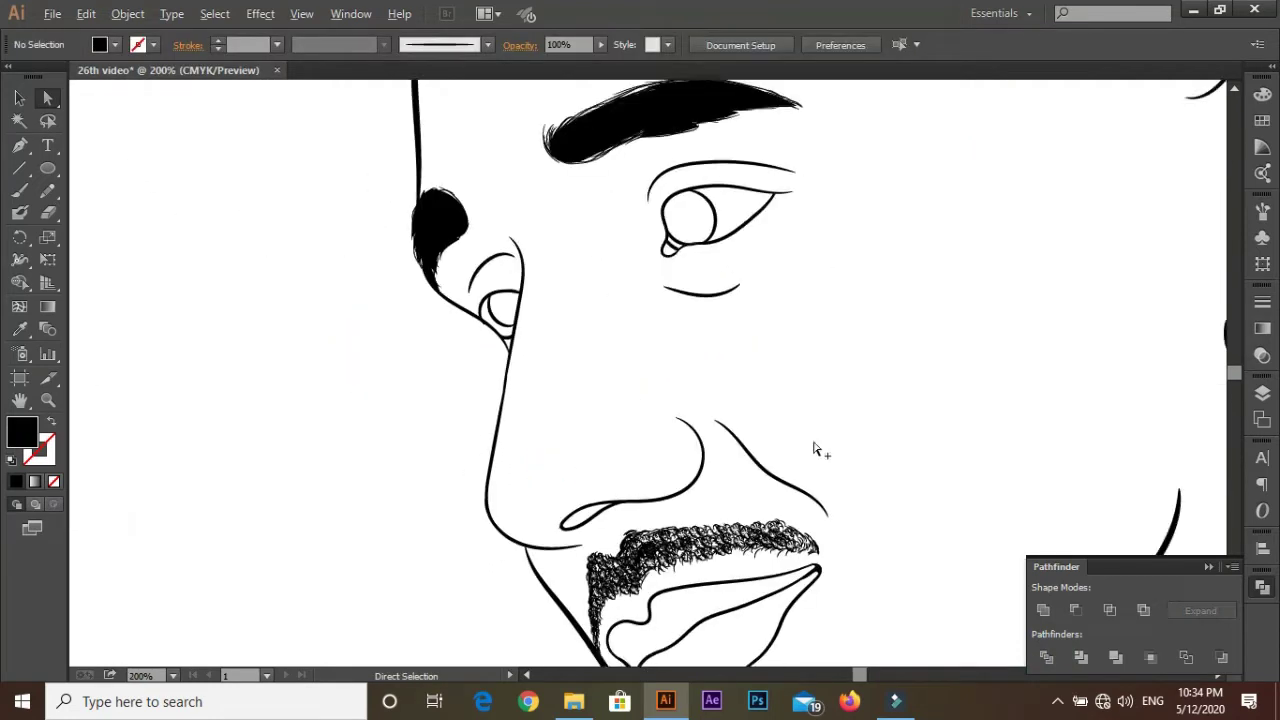
pyautogui.scroll(6, 820, 449)
pyautogui.scroll(-3, 343, 206)
pyautogui.scroll(-2, 763, 383)
pyautogui.scroll(-2, 700, 286)
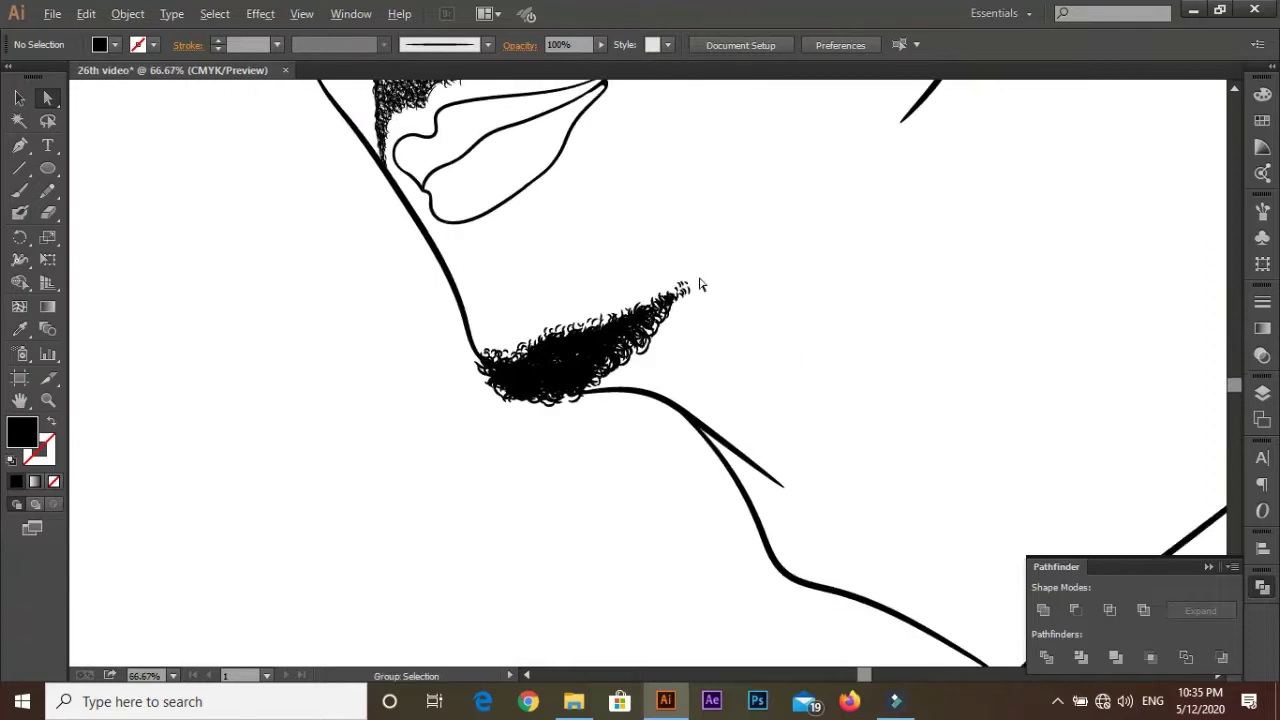
pyautogui.scroll(-4, 776, 442)
pyautogui.hotkey('shift', 'x')
# Step: Pencil-trace both irises and fill them solid black
pyautogui.press('n')
pyautogui.scroll(6, 566, 432)
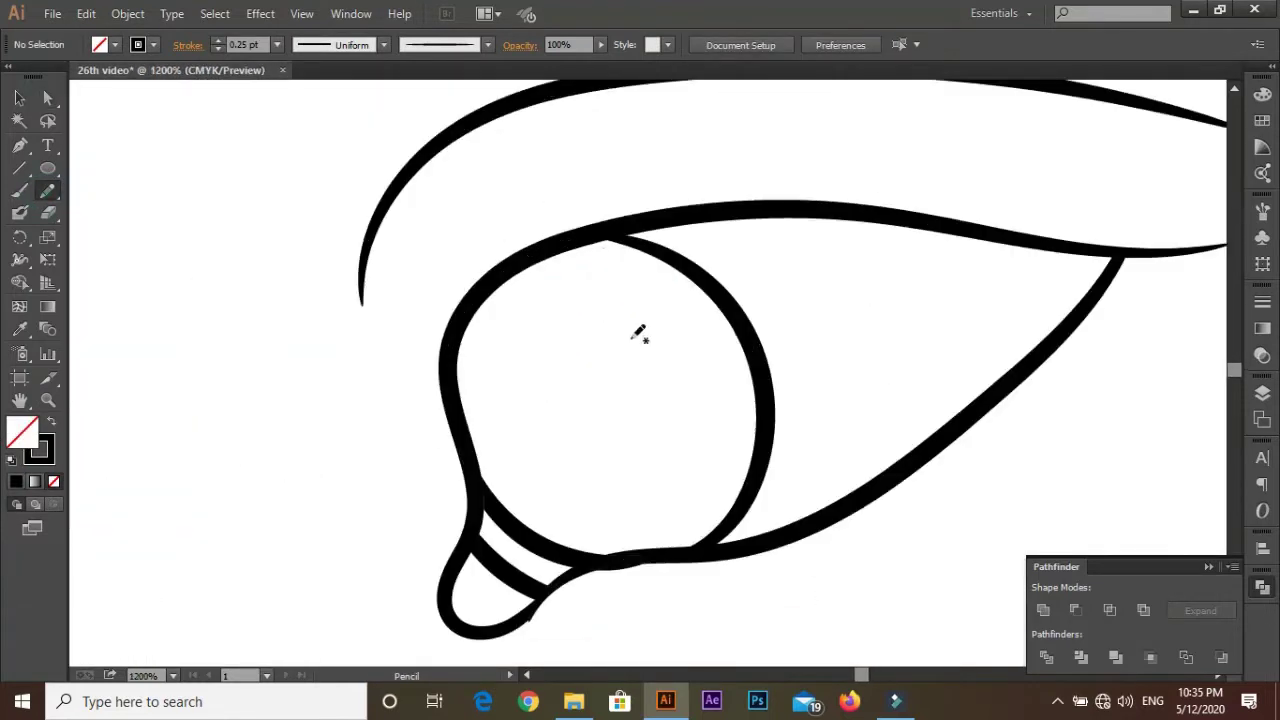
pyautogui.scroll(3, 640, 334)
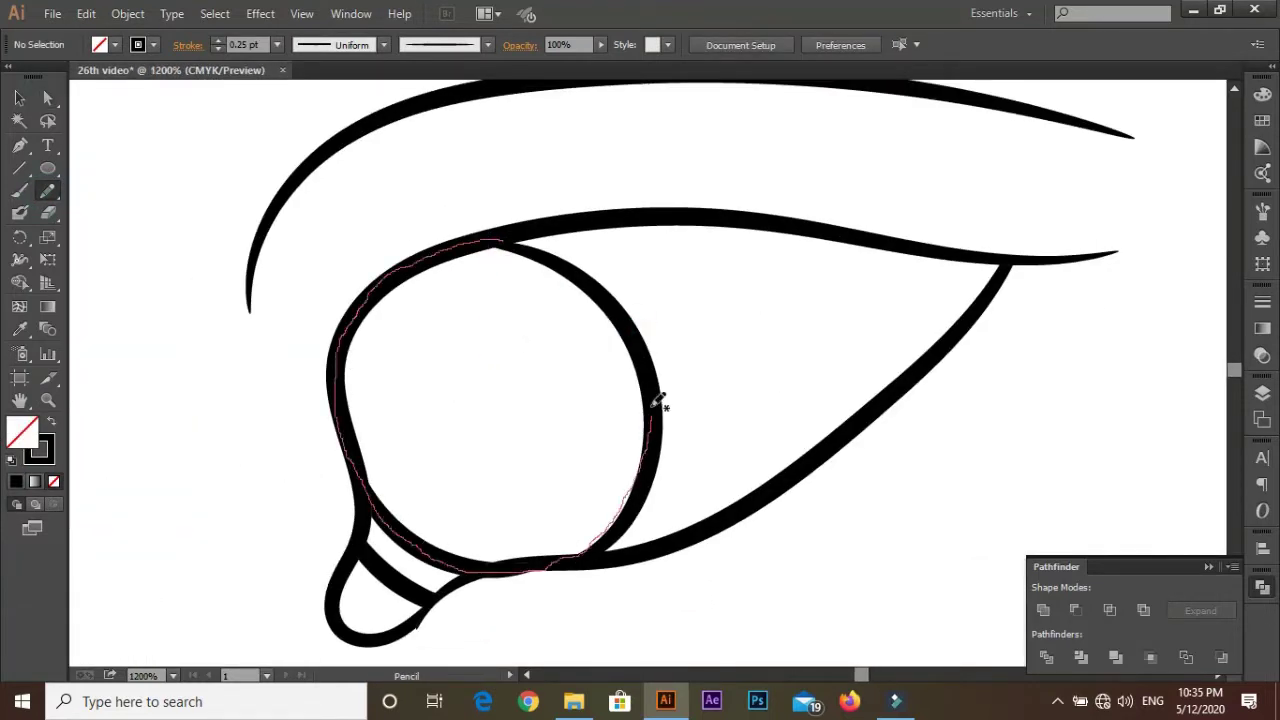
pyautogui.hotkey('shift', 'x')
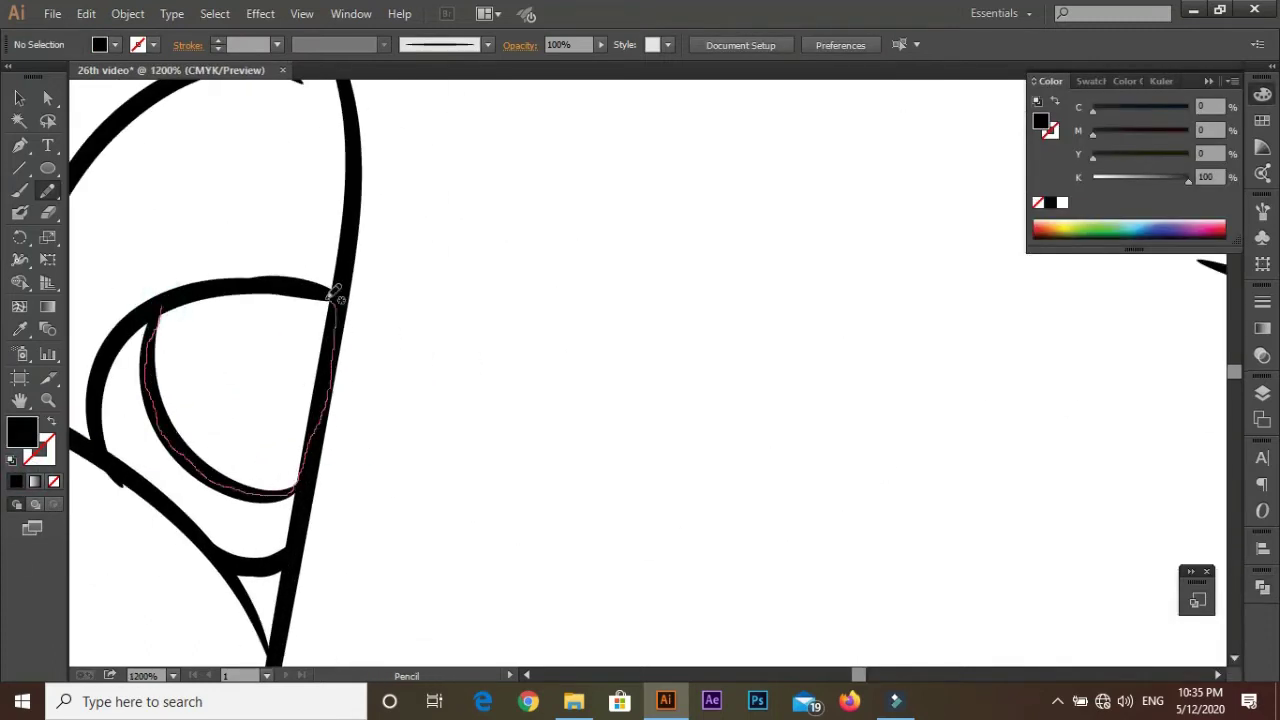
pyautogui.moveTo(645, 449); pyautogui.dragTo(534, 331)
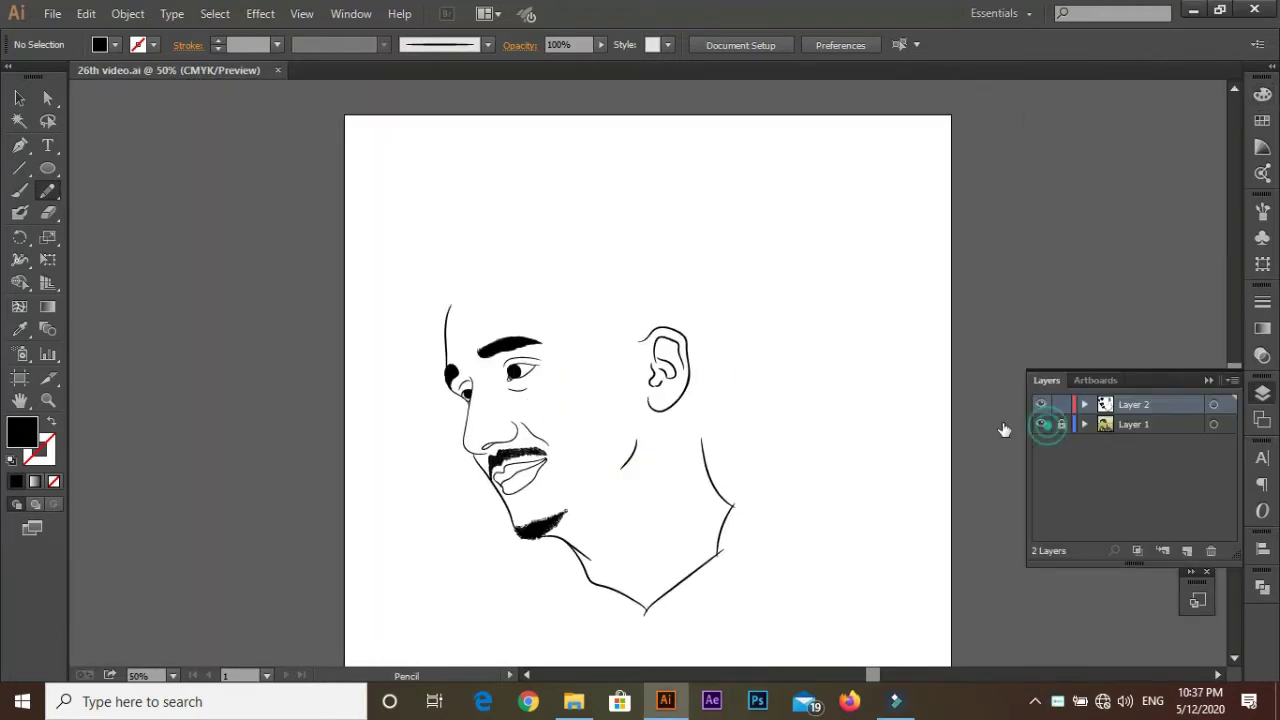
pyautogui.scroll(5, 577, 223)
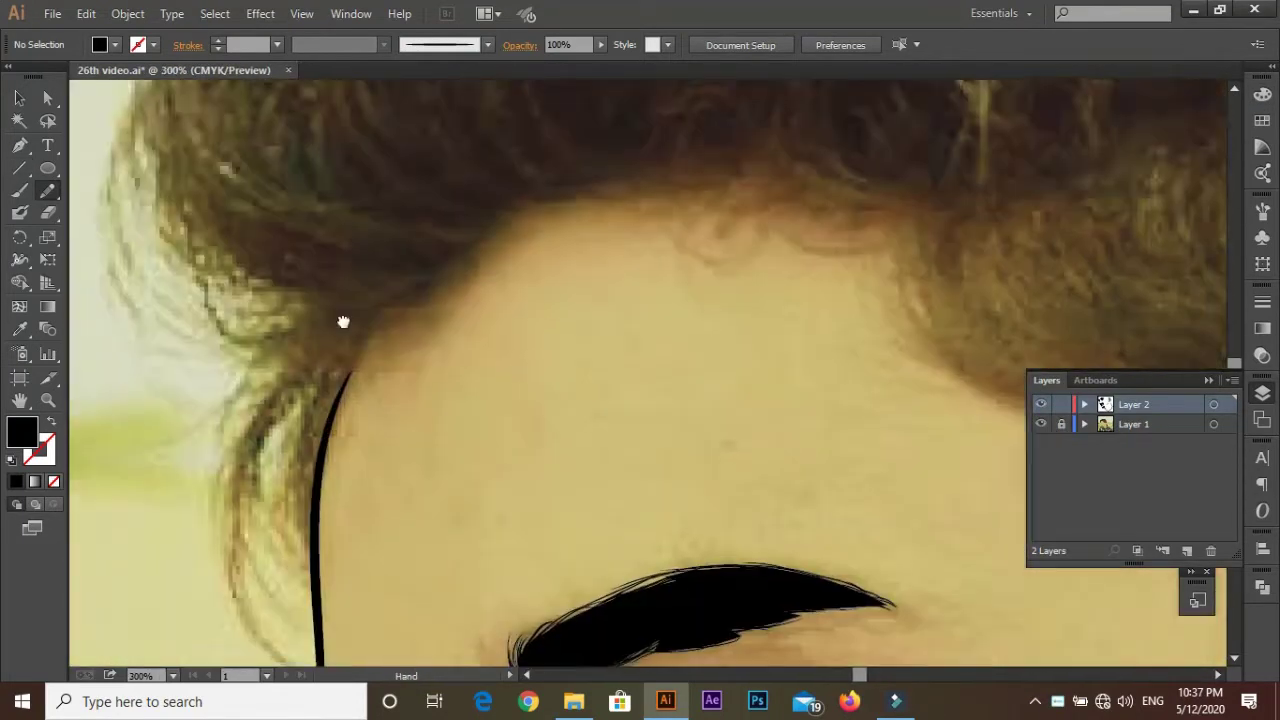
# Step: Trace the hair above the forehead and across the head as a black-filled shape
pyautogui.moveTo(343, 321); pyautogui.dragTo(421, 211)
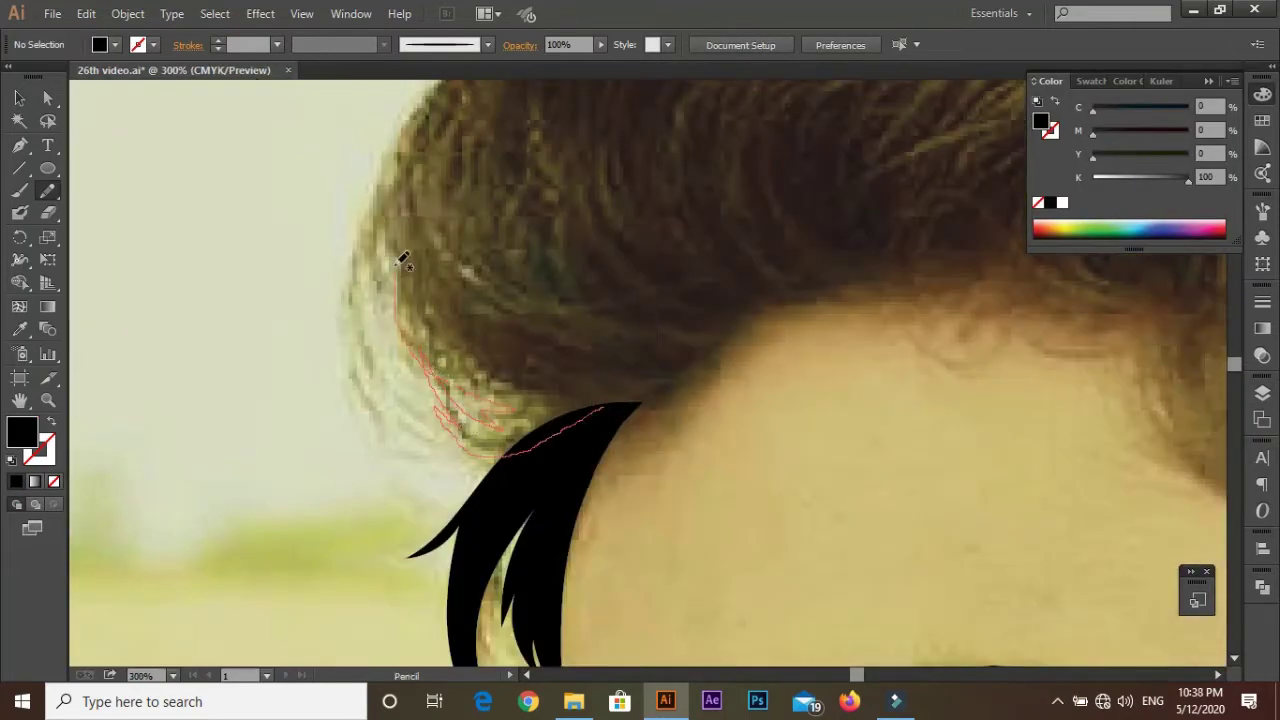
pyautogui.moveTo(390, 378); pyautogui.dragTo(362, 300)
pyautogui.hotkey('ctrl', '-')
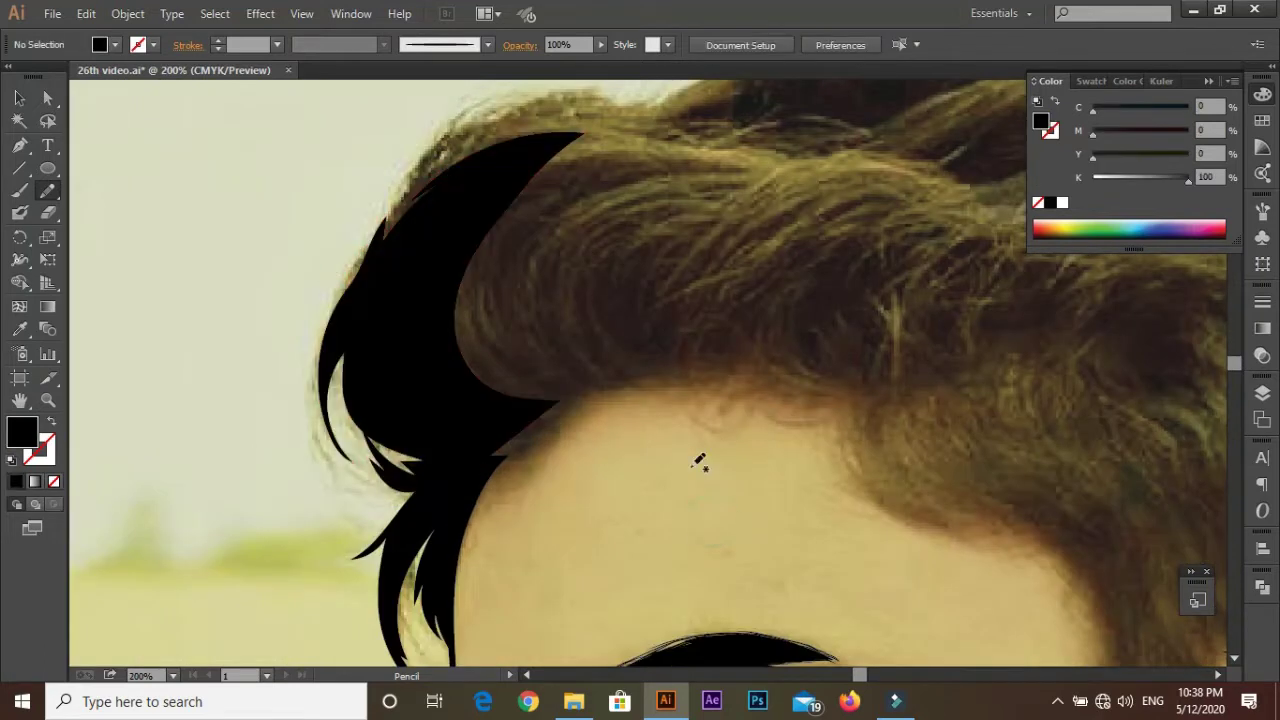
pyautogui.scroll(3, 528, 270)
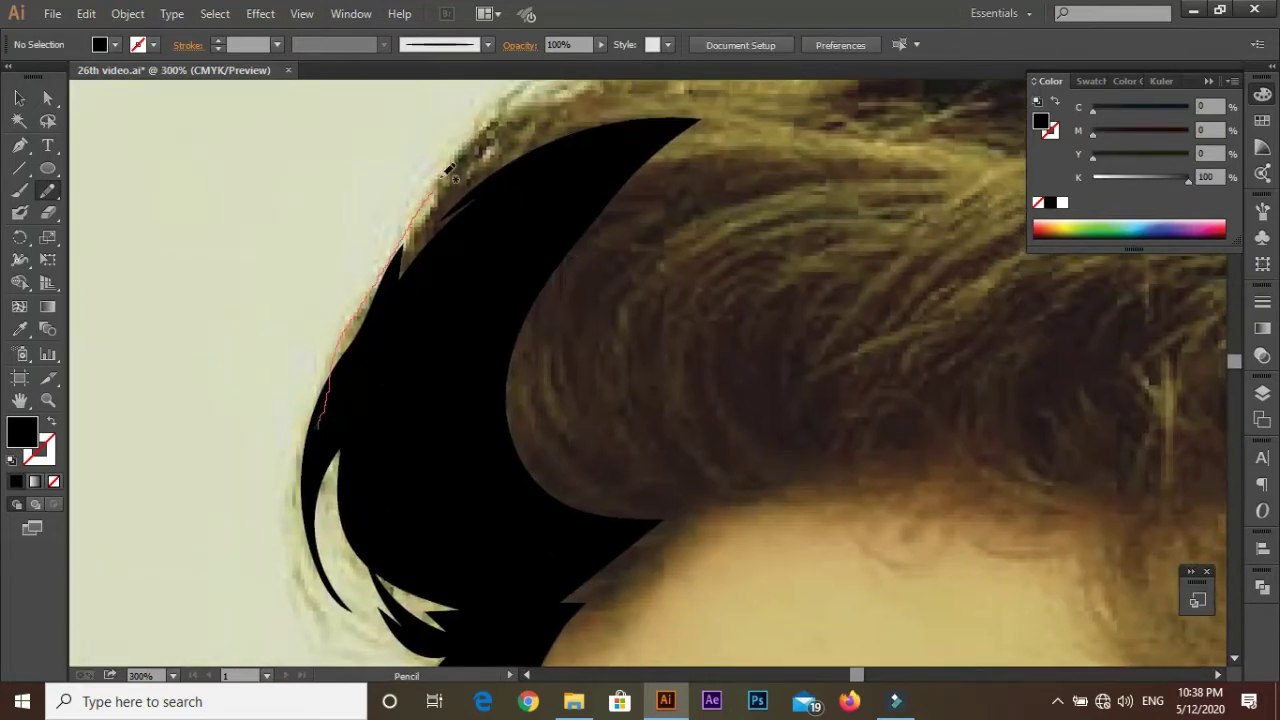
pyautogui.moveTo(450, 168); pyautogui.dragTo(408, 355)
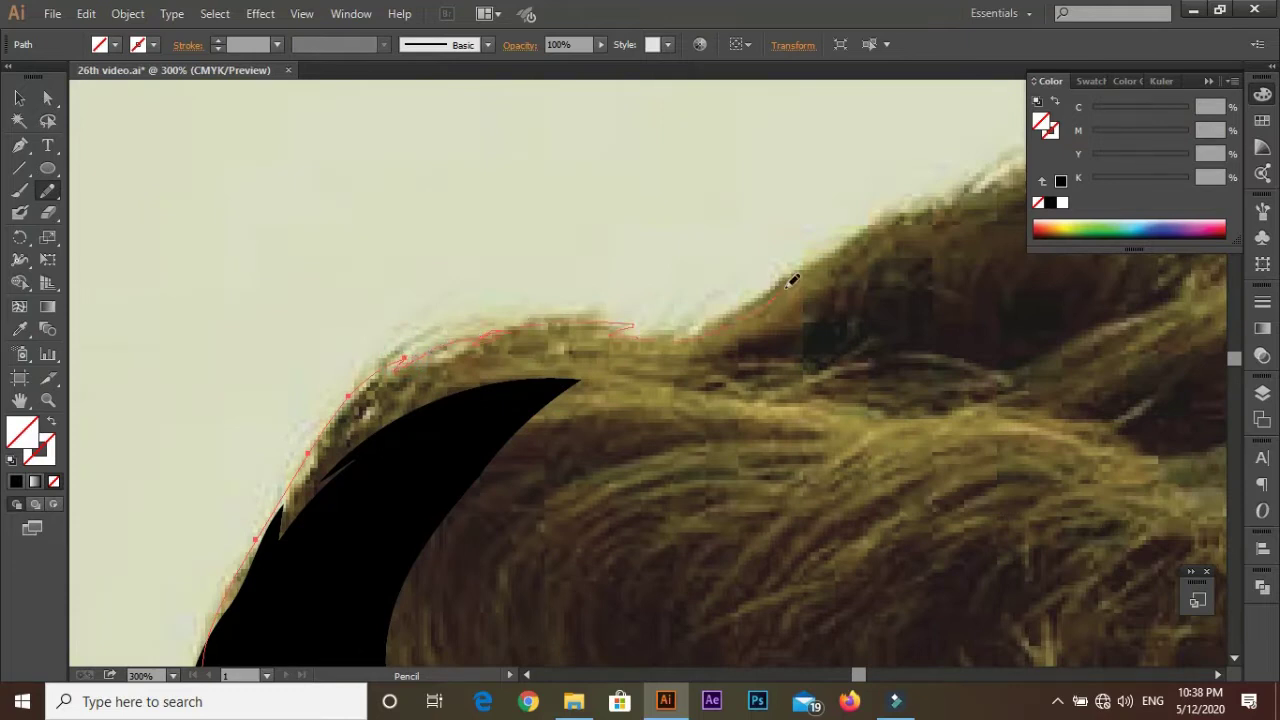
pyautogui.moveTo(886, 253); pyautogui.dragTo(731, 229)
pyautogui.moveTo(570, 495); pyautogui.dragTo(220, 415)
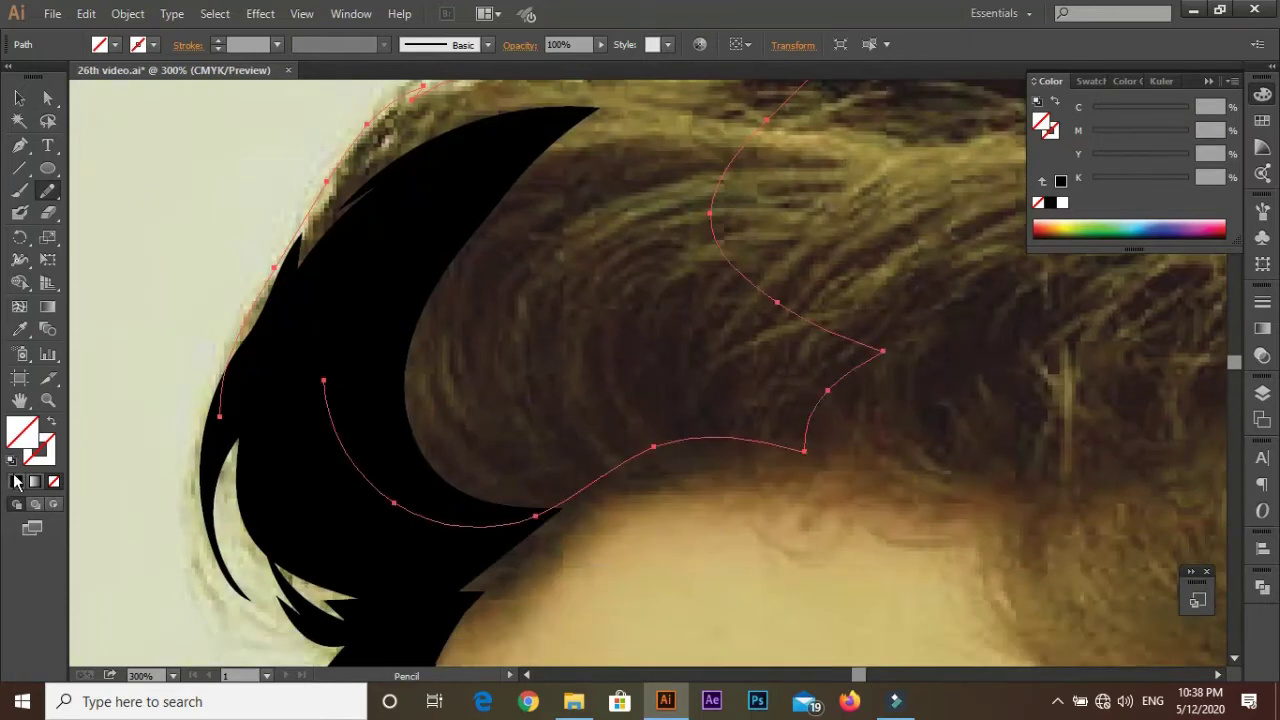
pyautogui.scroll(-5, 337, 286)
pyautogui.scroll(5, 337, 286)
# Step: Outline and close the next black hair section on top of the head
pyautogui.moveTo(300, 345); pyautogui.dragTo(338, 400)
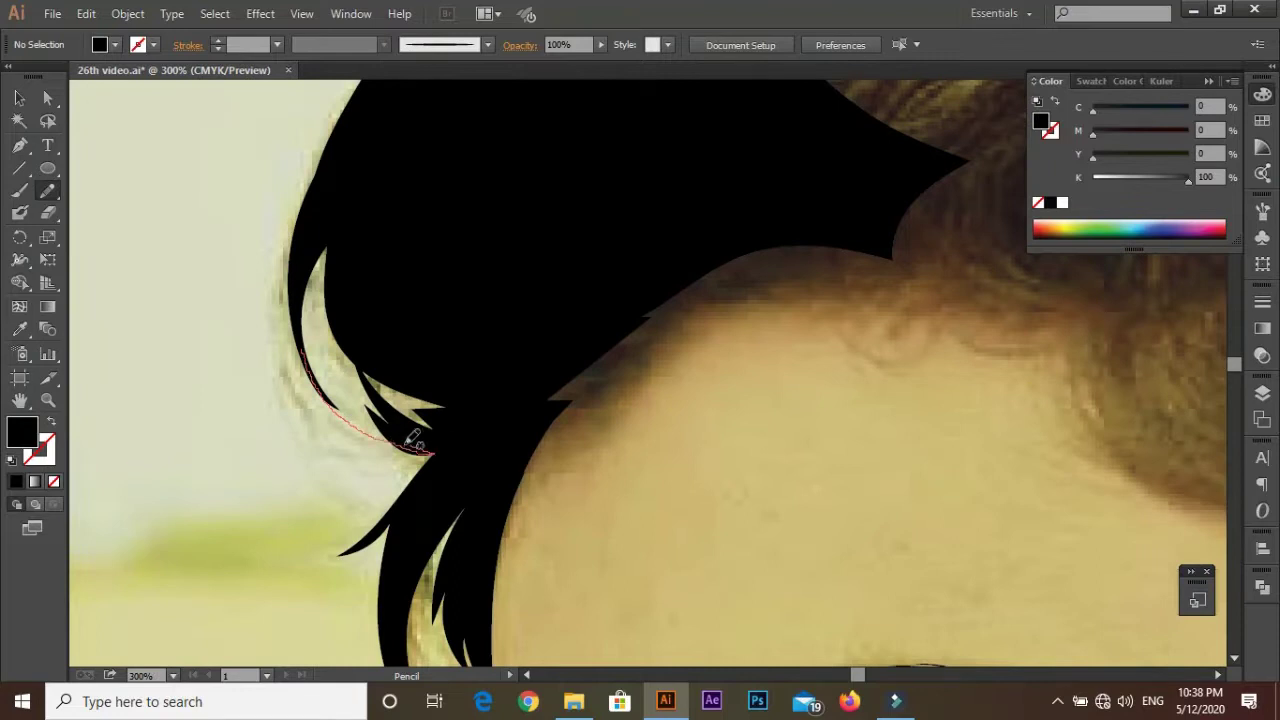
pyautogui.scroll(5, 322, 360)
pyautogui.scroll(-2, 163, 397)
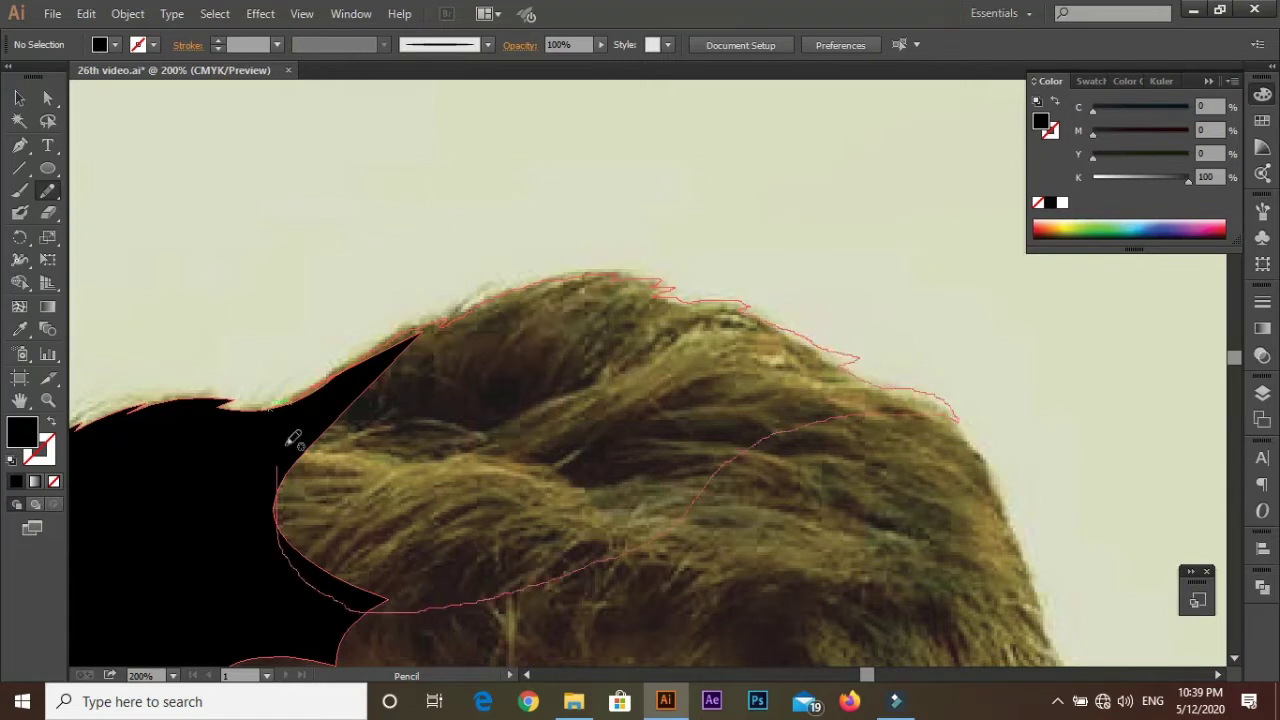
pyautogui.moveTo(293, 440); pyautogui.dragTo(300, 425)
pyautogui.scroll(-2, 320, 280)
pyautogui.scroll(3, 380, 246)
pyautogui.scroll(2, 493, 237)
# Step: Trace the hair along the hairline and its top edge, adding a small extra piece
pyautogui.moveTo(215, 318); pyautogui.dragTo(620, 220)
pyautogui.scroll(-3, 343, 200)
pyautogui.moveTo(354, 151); pyautogui.dragTo(345, 152)
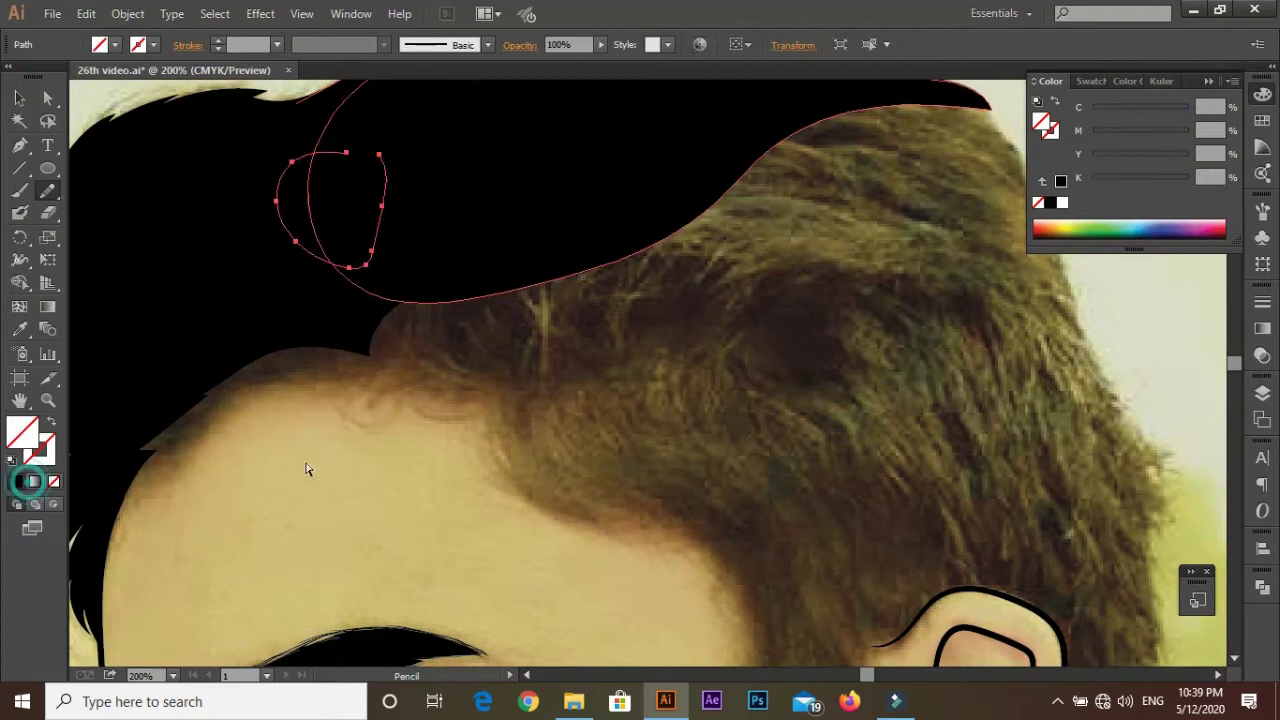
pyautogui.scroll(2, 403, 460)
pyautogui.moveTo(506, 257); pyautogui.dragTo(520, 272)
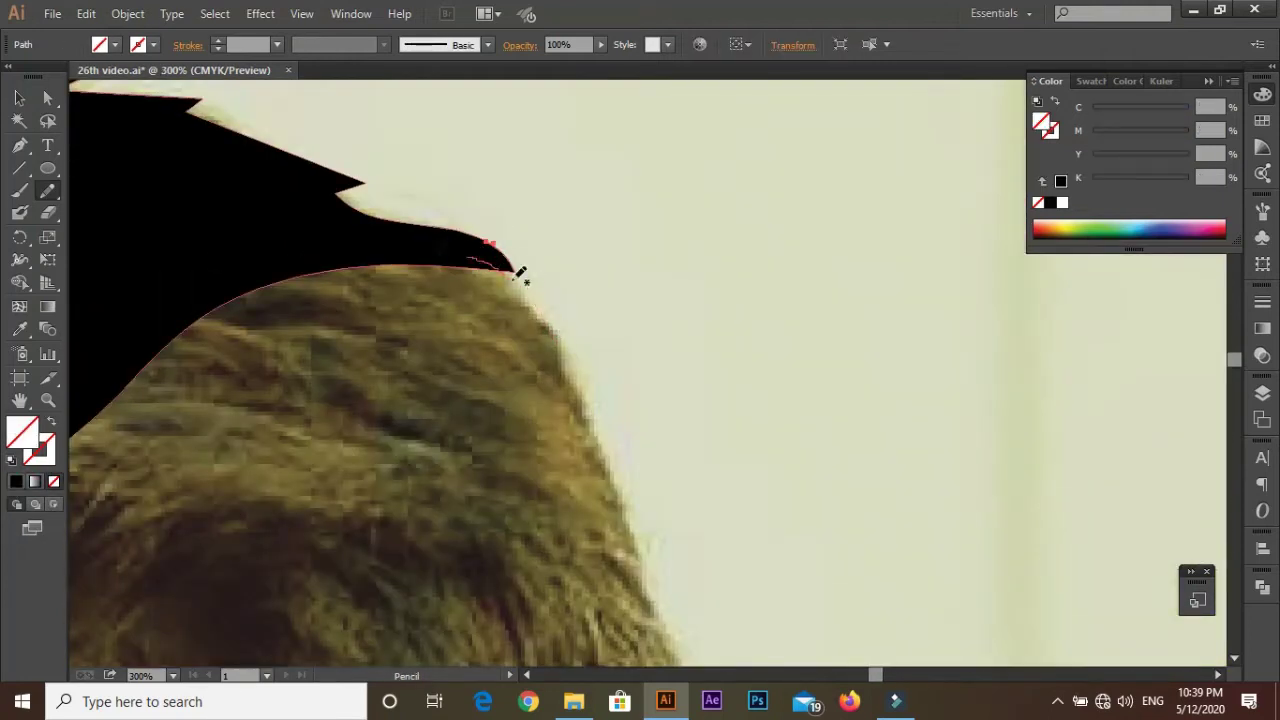
pyautogui.scroll(-3, 652, 552)
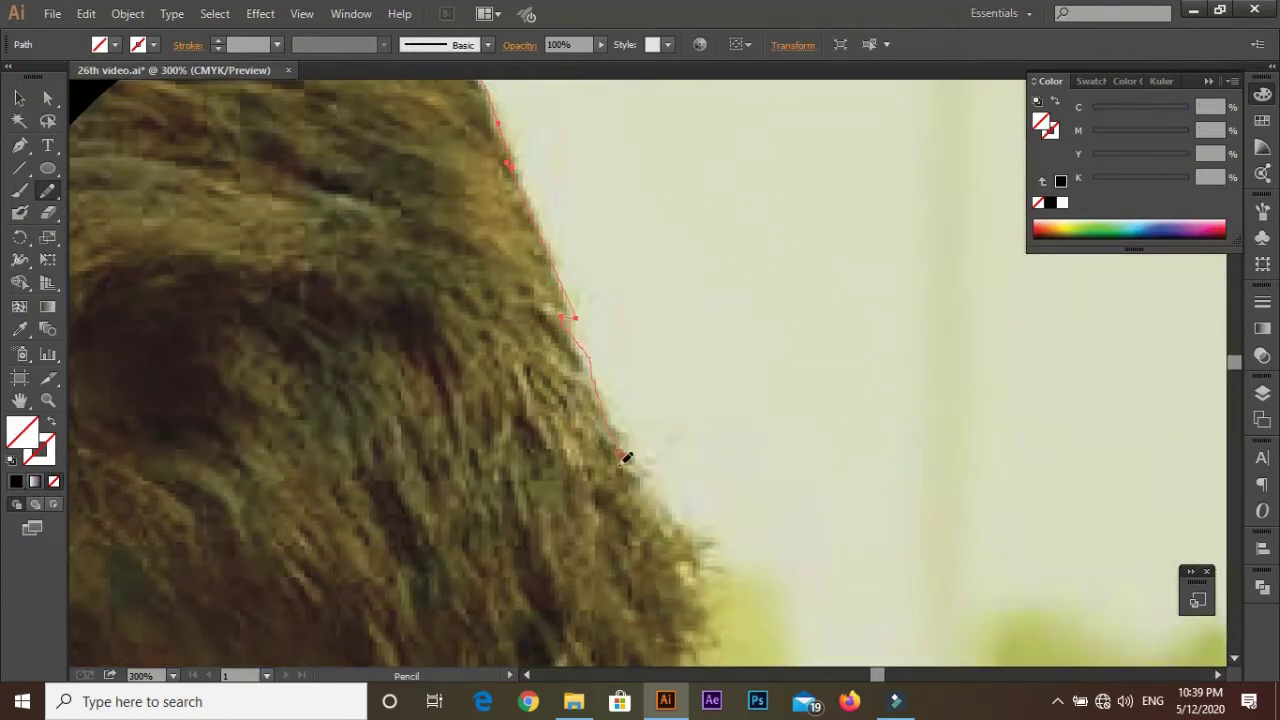
pyautogui.scroll(-3, 627, 457)
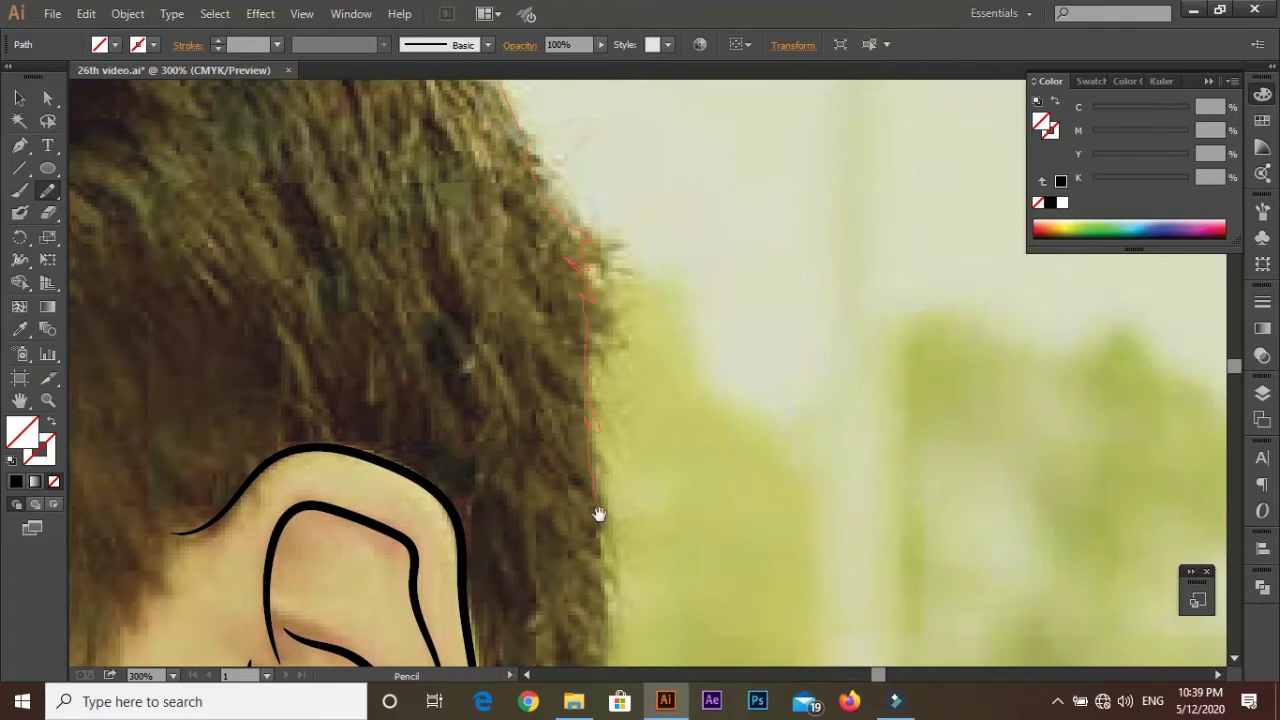
# Step: Fill the hair behind the ear with a solid black shape, then deselect it
pyautogui.moveTo(598, 514); pyautogui.dragTo(578, 224)
pyautogui.moveTo(586, 490); pyautogui.dragTo(588, 272)
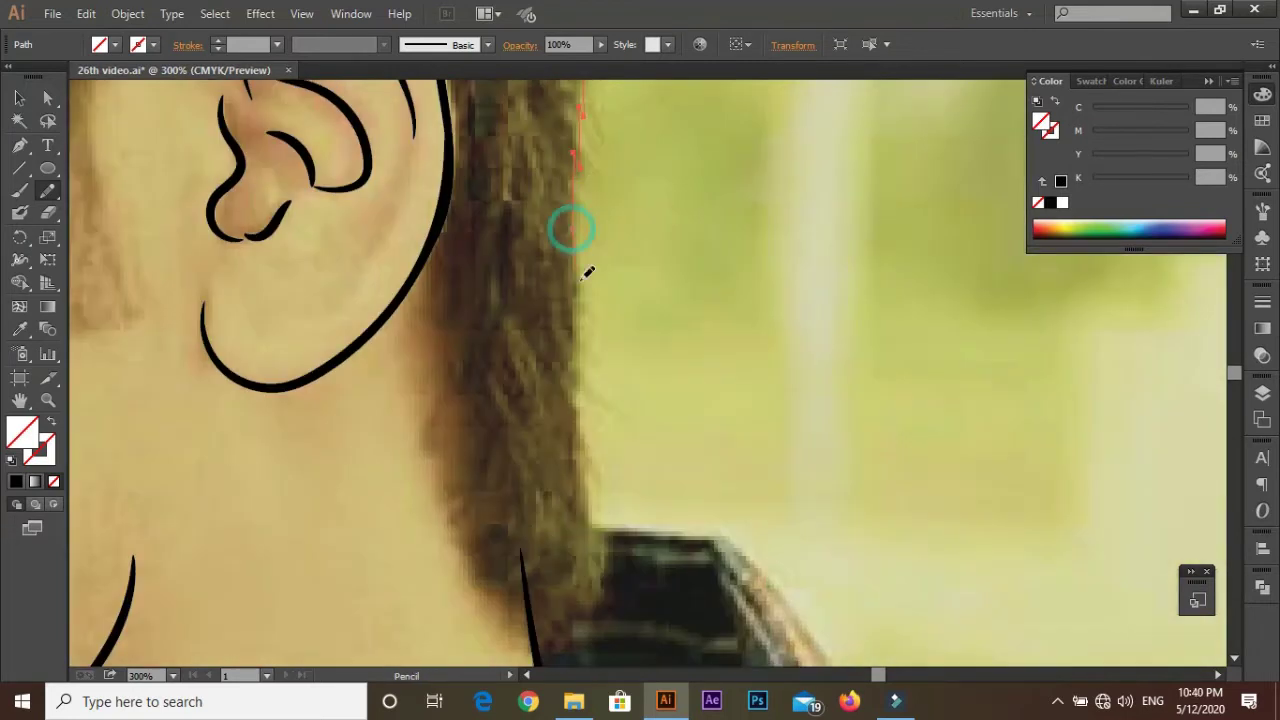
pyautogui.moveTo(602, 535); pyautogui.dragTo(583, 254)
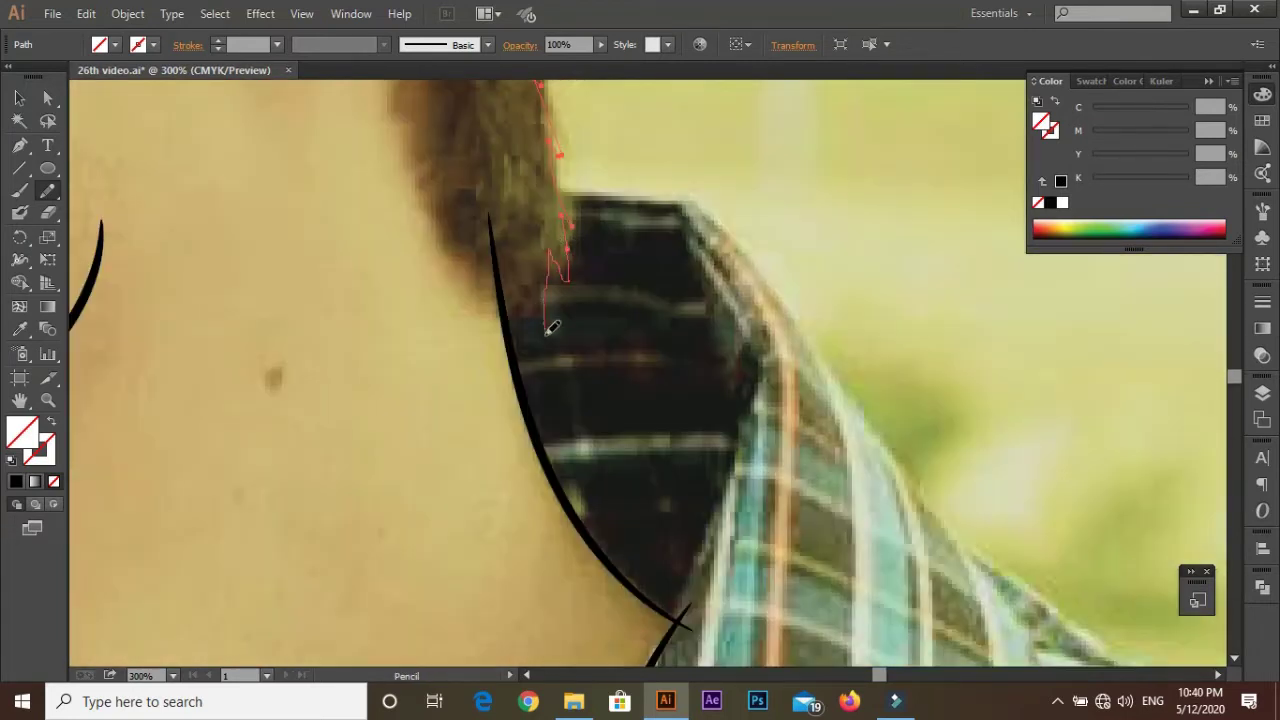
pyautogui.moveTo(455, 225); pyautogui.dragTo(465, 430)
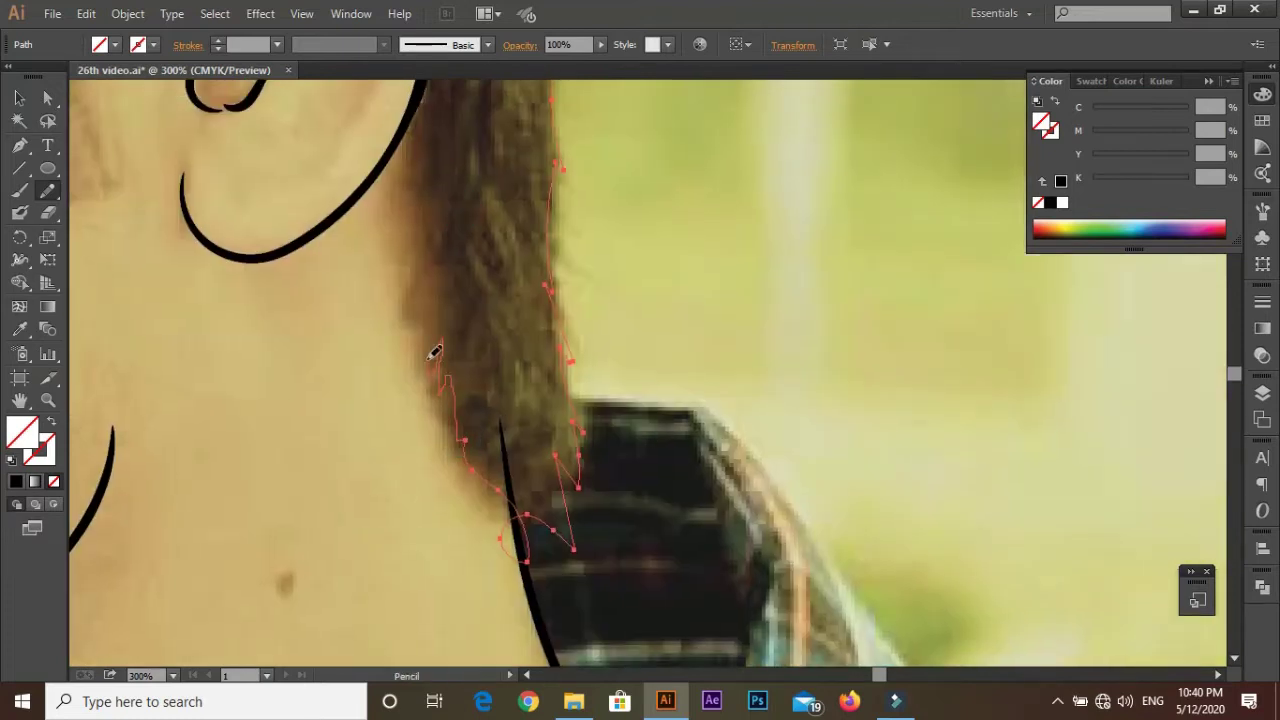
pyautogui.moveTo(438, 213); pyautogui.dragTo(405, 369)
pyautogui.moveTo(405, 193); pyautogui.dragTo(407, 352)
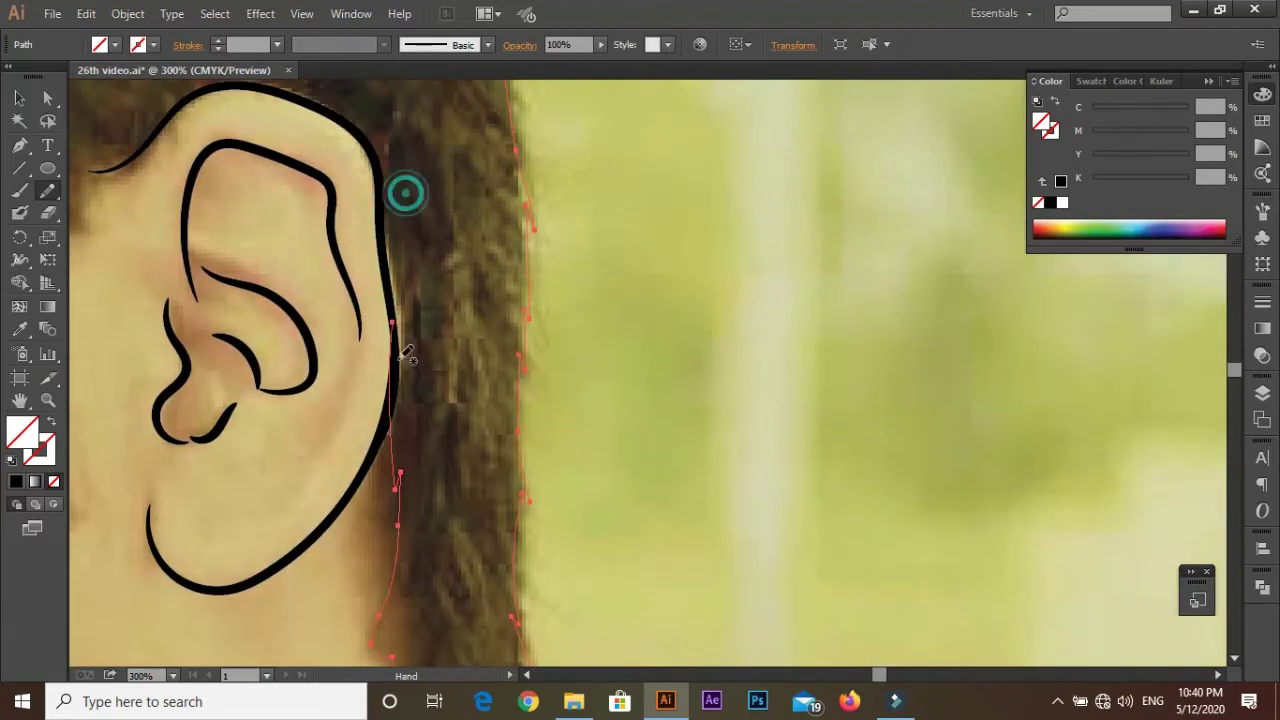
pyautogui.moveTo(383, 220); pyautogui.dragTo(409, 309)
pyautogui.scroll(-2, 357, 154)
pyautogui.moveTo(357, 154); pyautogui.dragTo(517, 514)
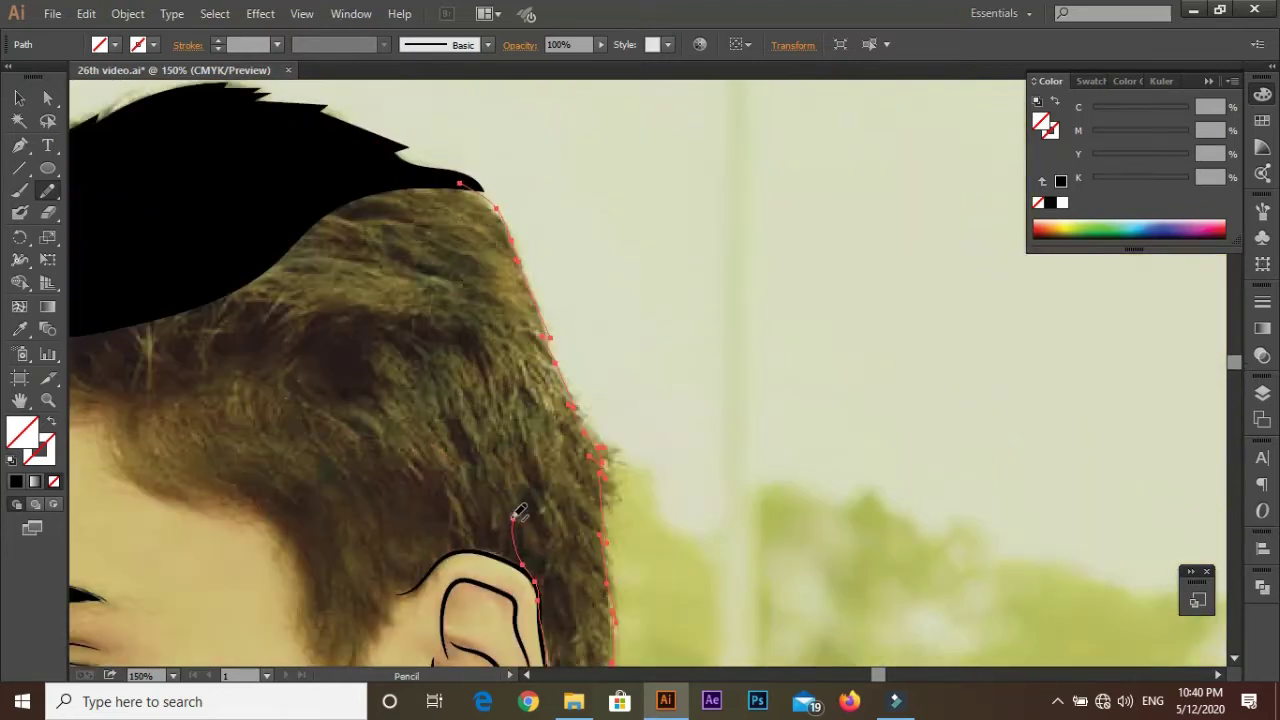
pyautogui.click(15, 488)
pyautogui.hotkey('ctrl', 'shift', 'a')
# Step: Begin the sideburn by tracing the hairline curving over and around the ear
pyautogui.scroll(-3, 789, 266)
pyautogui.scroll(4, 663, 206)
pyautogui.scroll(2, 740, 372)
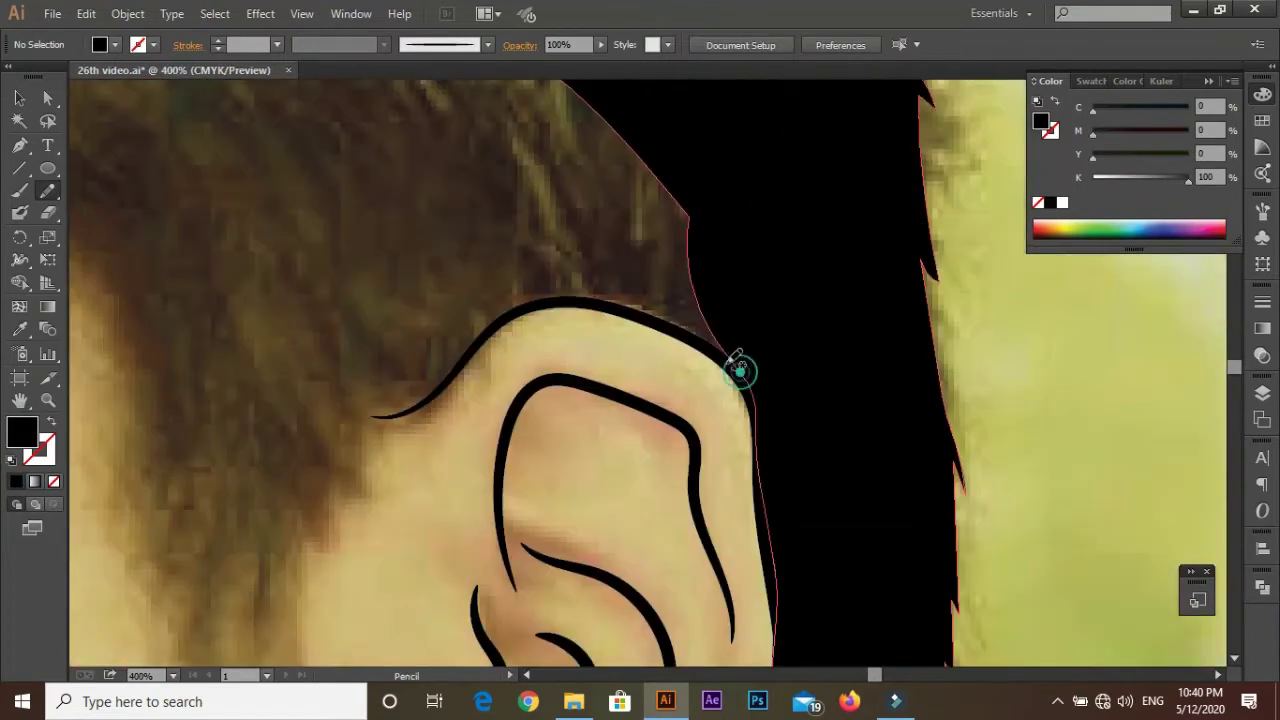
pyautogui.scroll(-2, 406, 394)
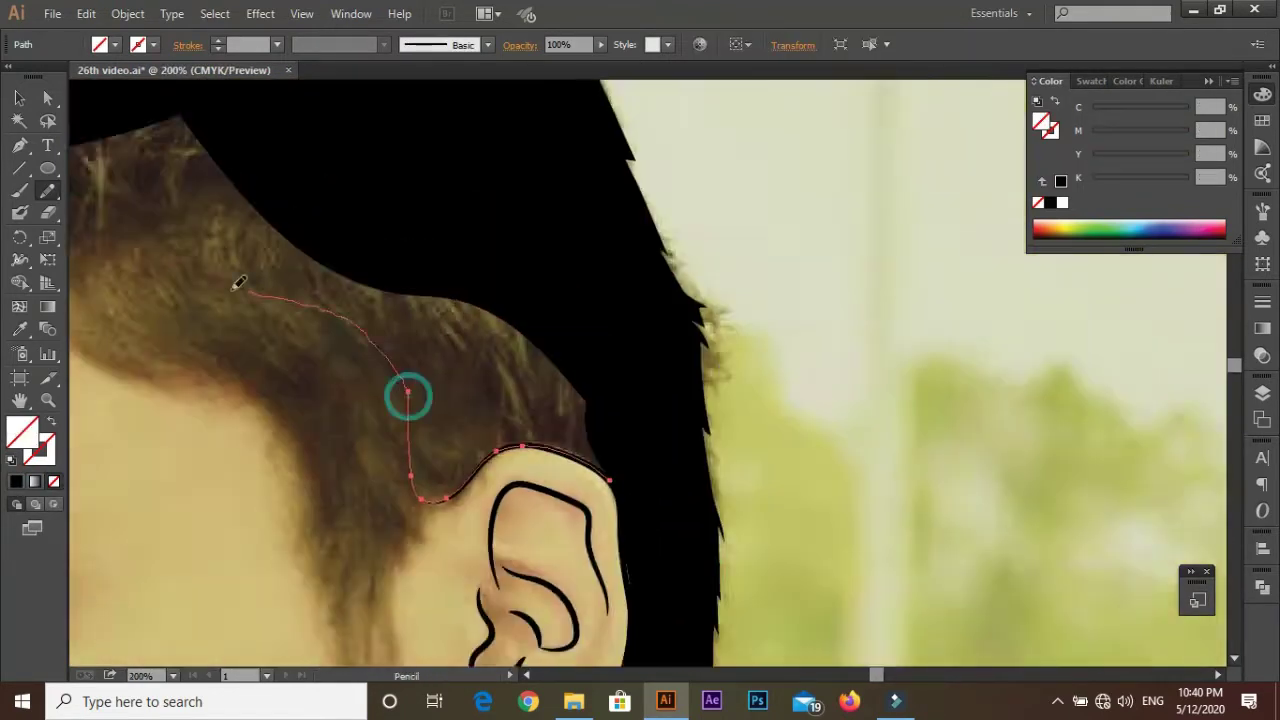
pyautogui.moveTo(143, 271); pyautogui.dragTo(777, 537)
pyautogui.scroll(-2, 744, 345)
pyautogui.scroll(4, 744, 345)
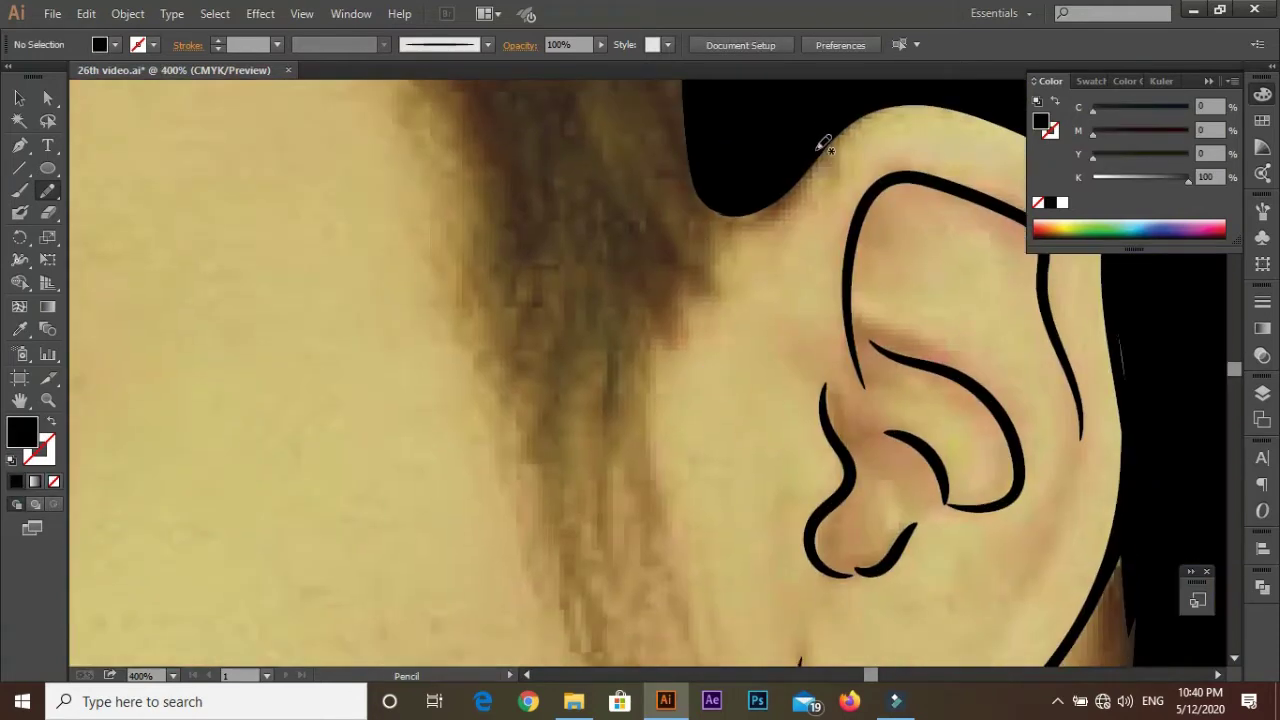
pyautogui.moveTo(672, 320); pyautogui.dragTo(684, 345)
pyautogui.scroll(-3, 622, 180)
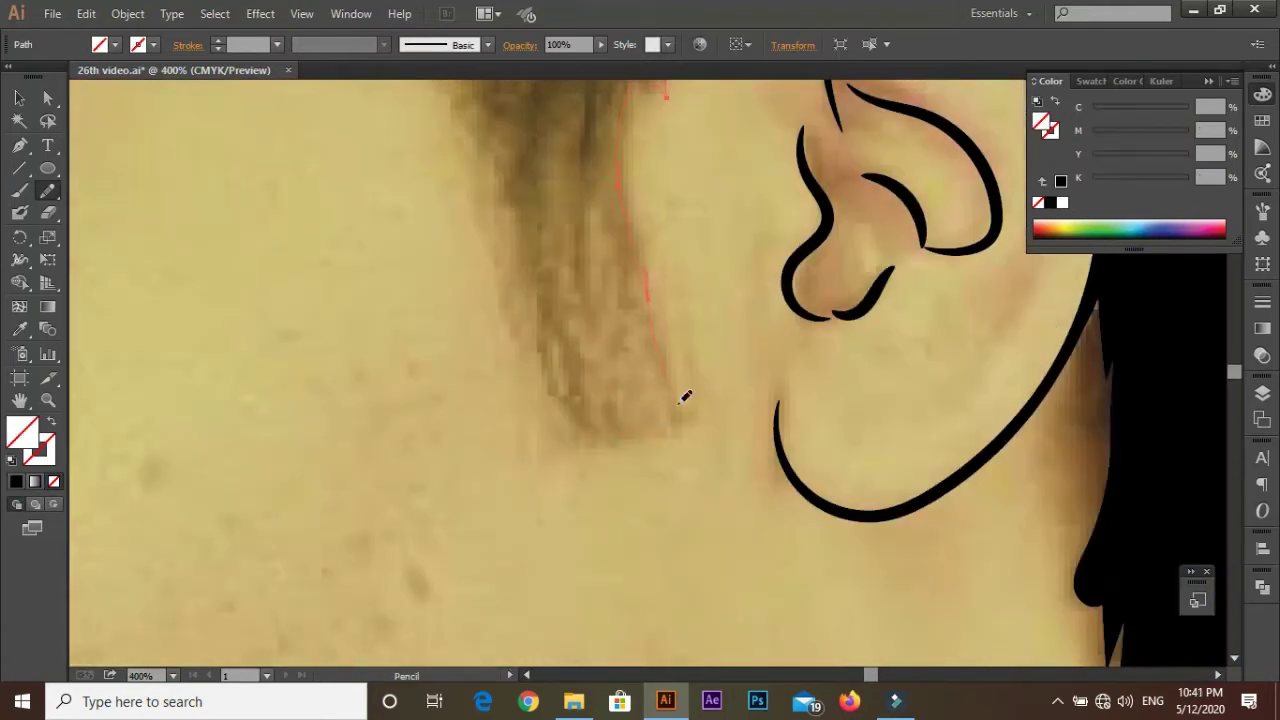
# Step: Trace a black sideburn shape in front of the ear
pyautogui.scroll(-1, 685, 397)
pyautogui.keyDown('alt'); pyautogui.scroll(-2, 504, 217); pyautogui.keyUp('alt')
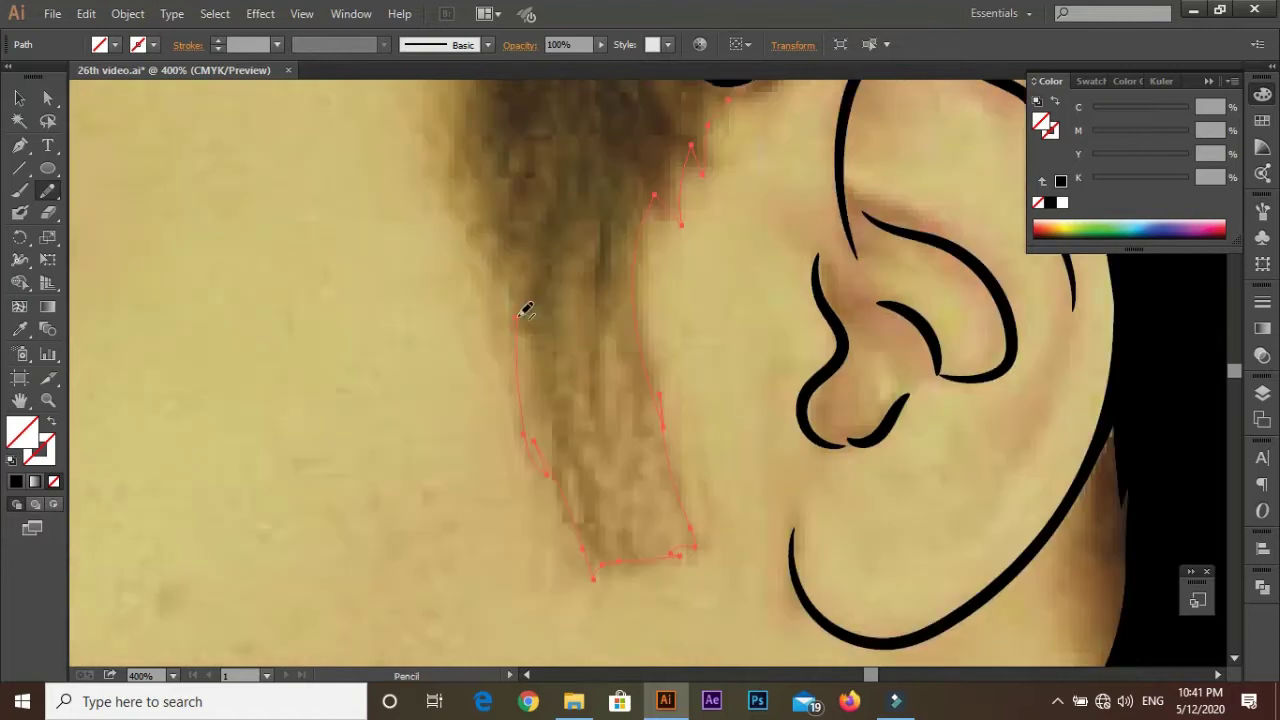
pyautogui.keyDown('alt'); pyautogui.scroll(-1, 523, 306); pyautogui.keyUp('alt')
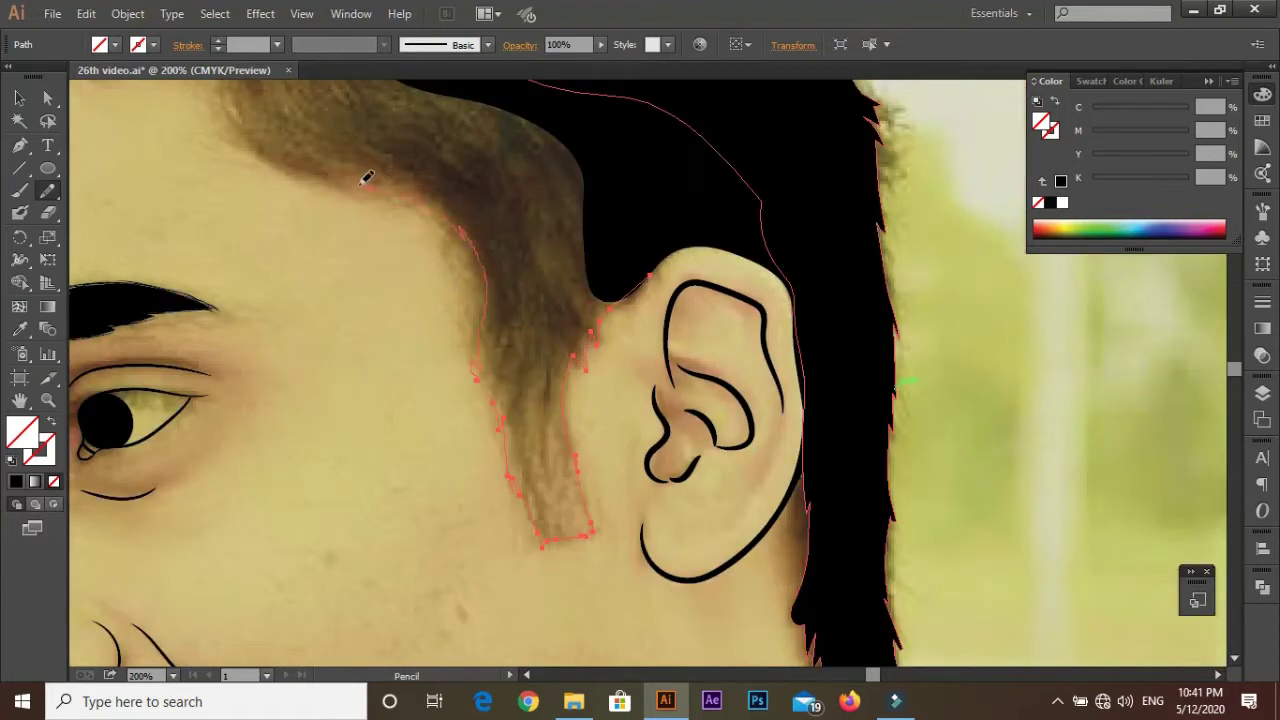
pyautogui.keyDown('alt'); pyautogui.scroll(1, 366, 178); pyautogui.keyUp('alt')
pyautogui.keyDown('alt'); pyautogui.scroll(1, 429, 380); pyautogui.keyUp('alt')
pyautogui.keyDown('alt'); pyautogui.scroll(-2, 145, 85); pyautogui.keyUp('alt')
pyautogui.moveTo(163, 183)
pyautogui.mouseDown()
pyautogui.moveTo(477, 166)
pyautogui.moveTo(651, 297)
pyautogui.moveTo(720, 457)
pyautogui.mouseUp()
pyautogui.keyDown('alt'); pyautogui.scroll(-3, 871, 426); pyautogui.keyUp('alt')
pyautogui.keyDown('alt'); pyautogui.scroll(3, 871, 426); pyautogui.keyUp('alt')
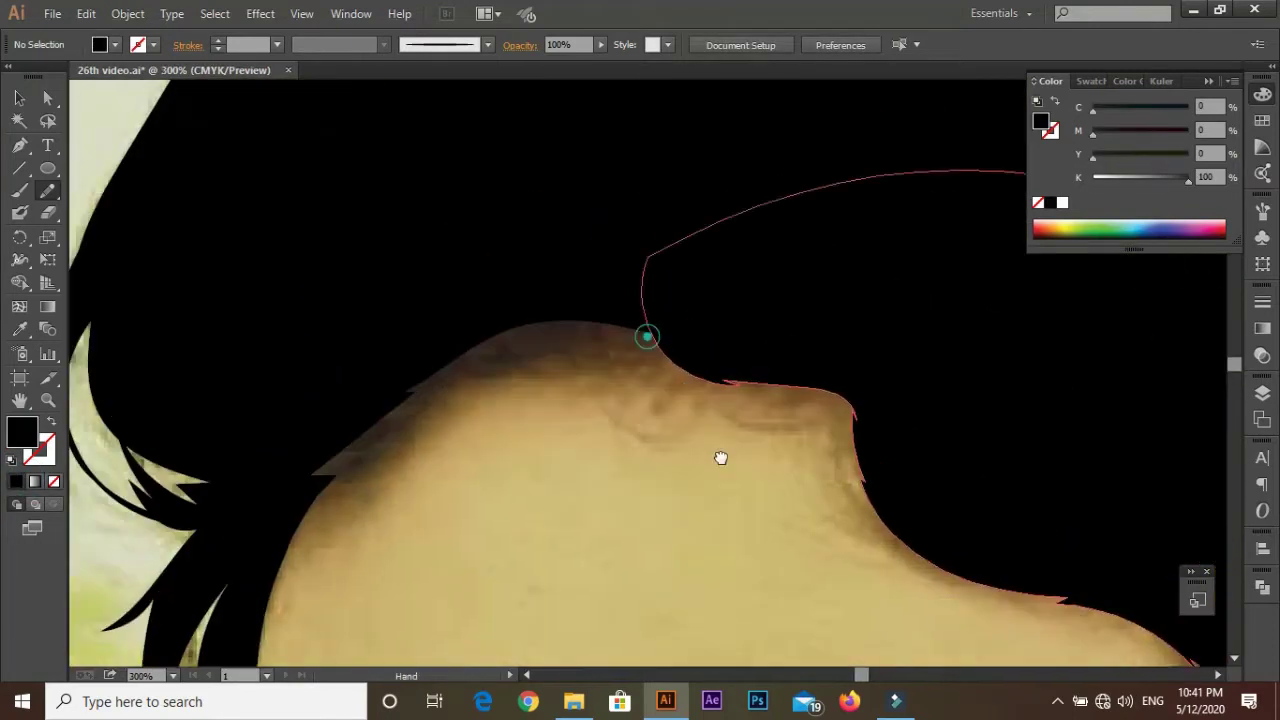
pyautogui.keyDown('alt'); pyautogui.scroll(2, 720, 457); pyautogui.keyUp('alt')
# Step: Draw black shapes along the scalp's hair edge and hairline
pyautogui.moveTo(730, 396); pyautogui.dragTo(645, 370)
pyautogui.moveTo(456, 287); pyautogui.dragTo(871, 337)
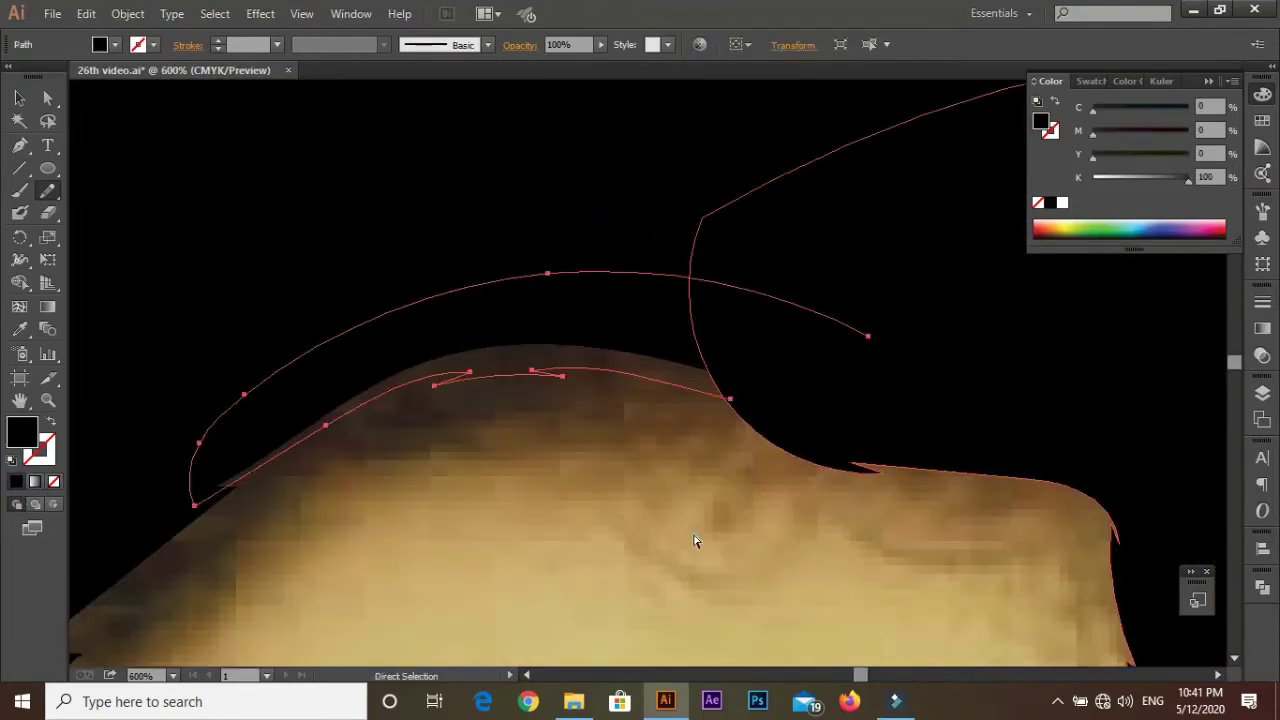
pyautogui.keyDown('alt'); pyautogui.scroll(-3, 626, 271); pyautogui.keyUp('alt')
pyautogui.keyDown('alt'); pyautogui.scroll(3, 626, 271); pyautogui.keyUp('alt')
pyautogui.moveTo(270, 540); pyautogui.dragTo(590, 305)
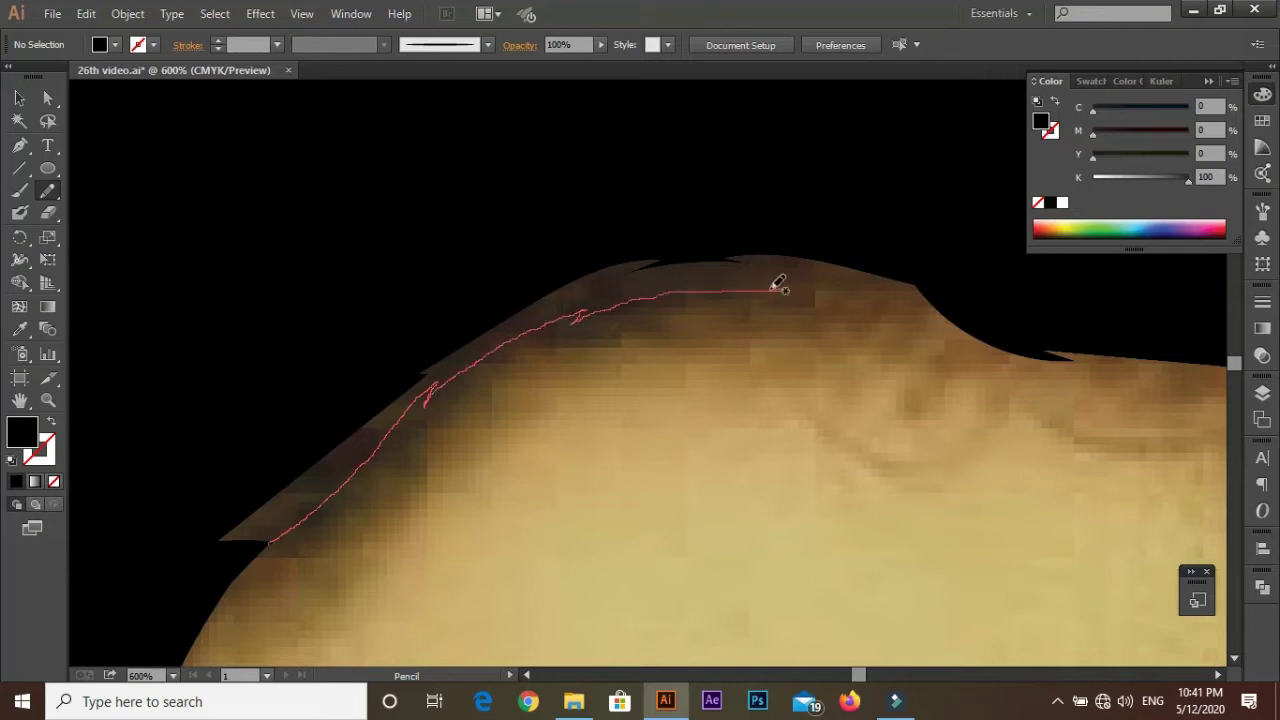
pyautogui.moveTo(875, 213); pyautogui.dragTo(171, 560)
pyautogui.keyDown('alt'); pyautogui.scroll(-3, 566, 491); pyautogui.keyUp('alt')
pyautogui.keyDown('alt'); pyautogui.scroll(2, 623, 520); pyautogui.keyUp('alt')
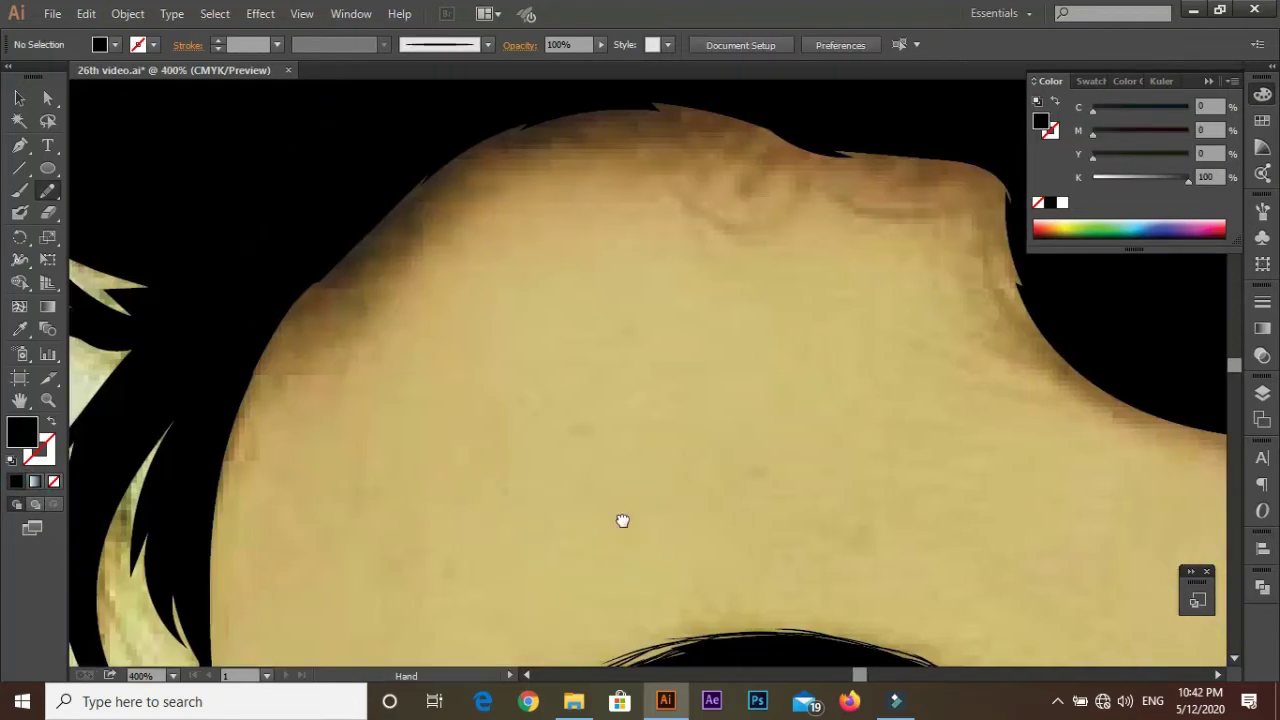
pyautogui.keyDown('alt'); pyautogui.scroll(-4, 500, 380); pyautogui.keyUp('alt')
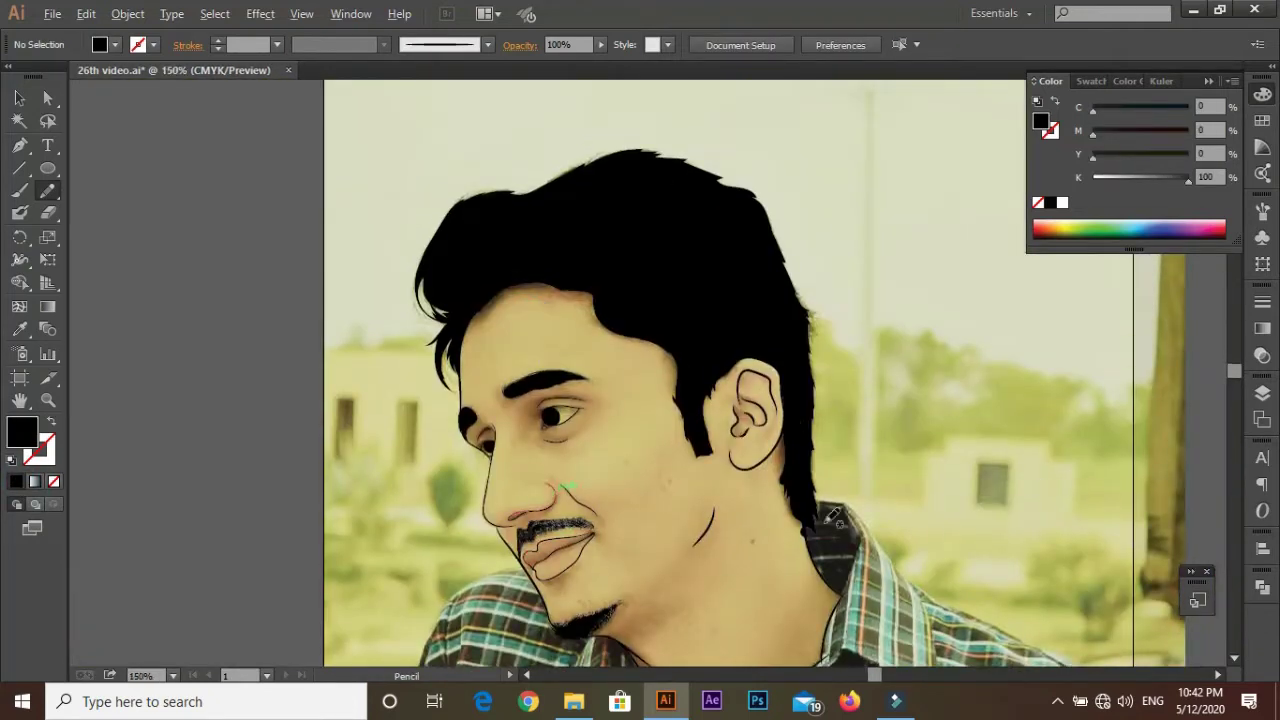
pyautogui.keyDown('alt'); pyautogui.scroll(3, 833, 515); pyautogui.keyUp('alt')
pyautogui.keyDown('alt'); pyautogui.scroll(2, 833, 515); pyautogui.keyUp('alt')
# Step: With the Pencil, fill the gaps at the hair tip and behind the ear in black
pyautogui.moveTo(20, 145)
pyautogui.mouseDown()
pyautogui.moveTo(97, 208)
pyautogui.moveTo(97, 190)
pyautogui.mouseUp()
pyautogui.keyDown('alt'); pyautogui.scroll(-3, 1015, 265); pyautogui.keyUp('alt')
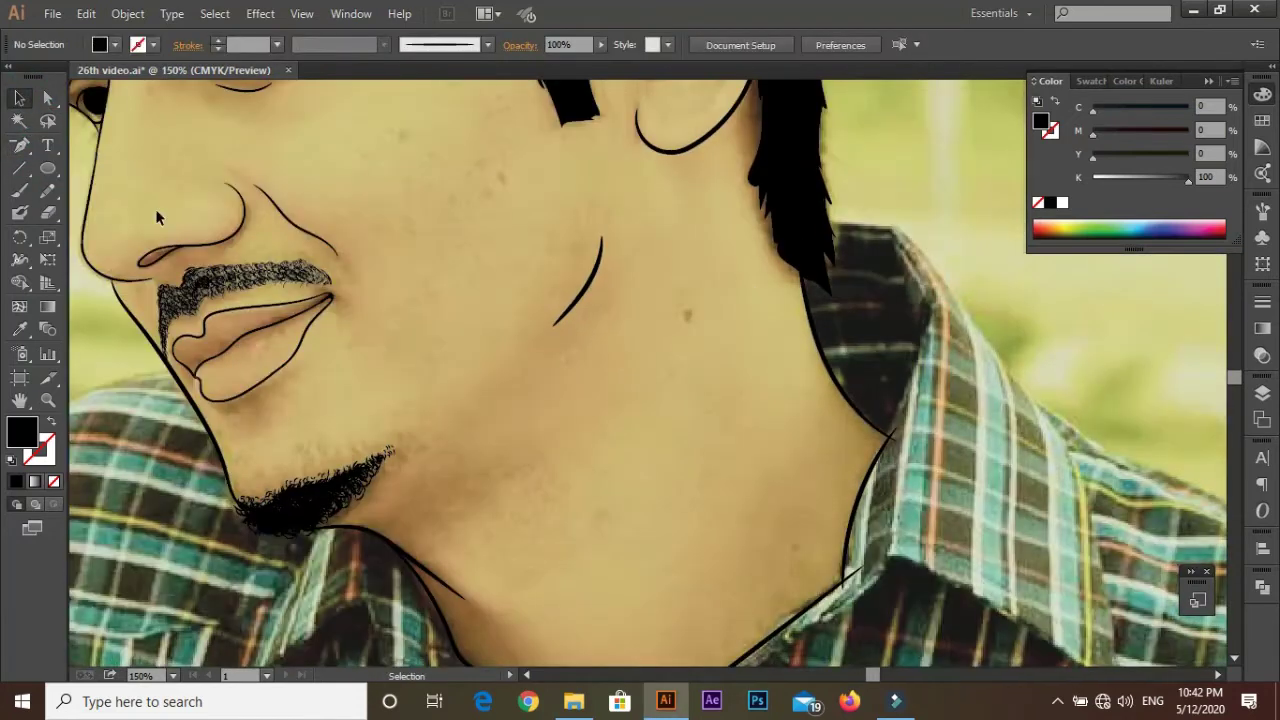
pyautogui.press('n')
pyautogui.keyDown('alt'); pyautogui.scroll(3, 818, 412); pyautogui.keyUp('alt')
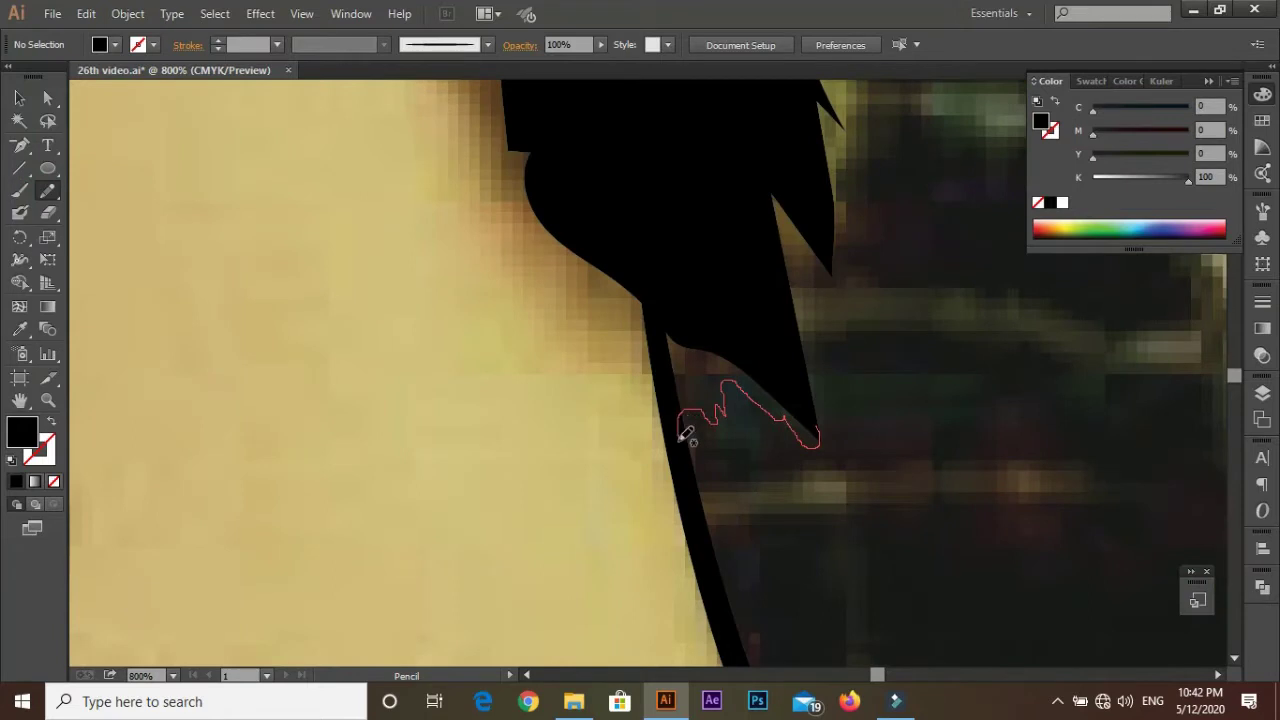
pyautogui.moveTo(745, 307); pyautogui.dragTo(700, 280)
pyautogui.keyDown('alt'); pyautogui.scroll(-3, 591, 428); pyautogui.keyUp('alt')
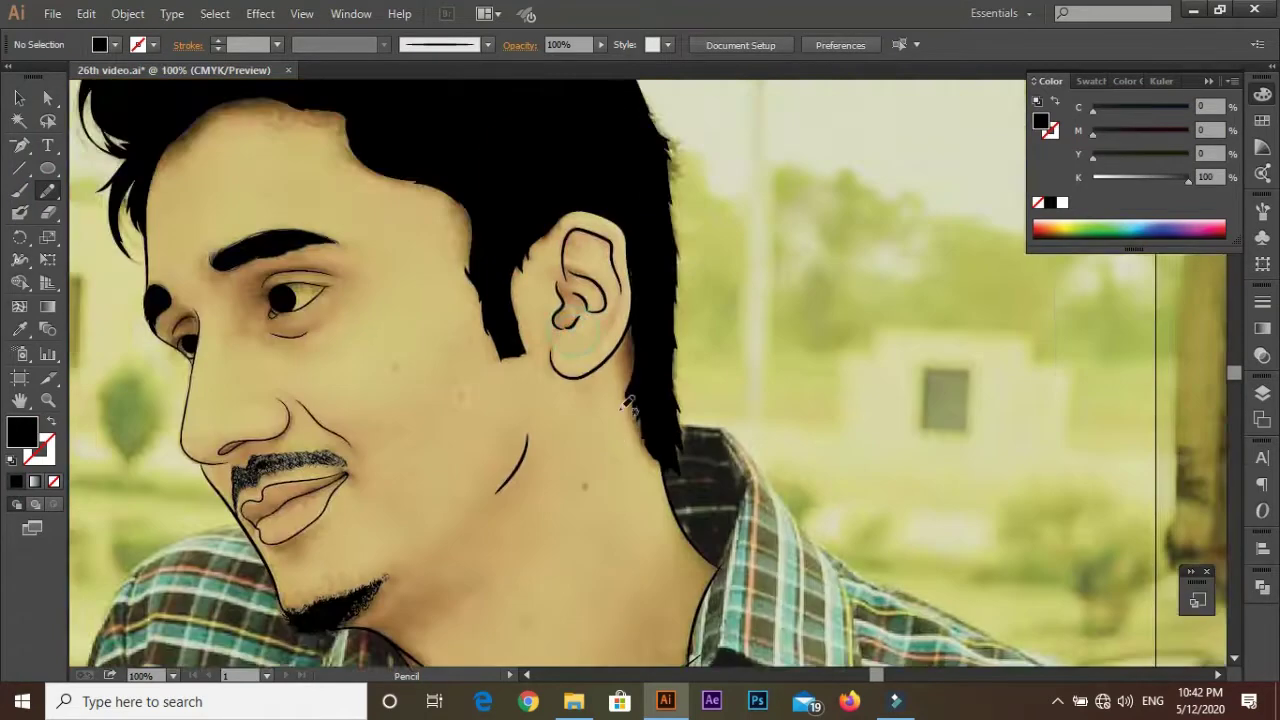
pyautogui.keyDown('alt'); pyautogui.scroll(2, 629, 374); pyautogui.keyUp('alt')
pyautogui.moveTo(568, 168); pyautogui.dragTo(573, 265)
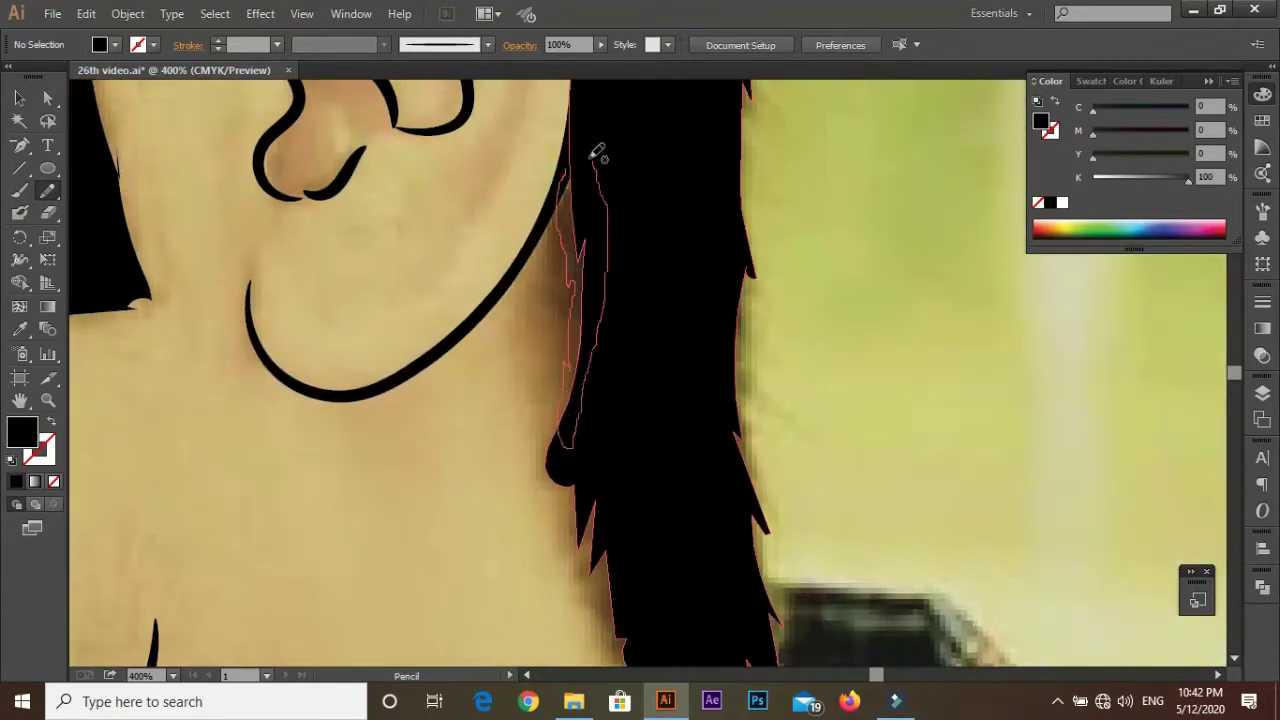
pyautogui.moveTo(597, 152); pyautogui.dragTo(597, 156)
# Step: Zoom out to the whole portrait and hide, then re-show, Layer 1 to check the hair
pyautogui.hotkey('ctrl', '0')
pyautogui.click(1262, 393)
pyautogui.click(1041, 424)
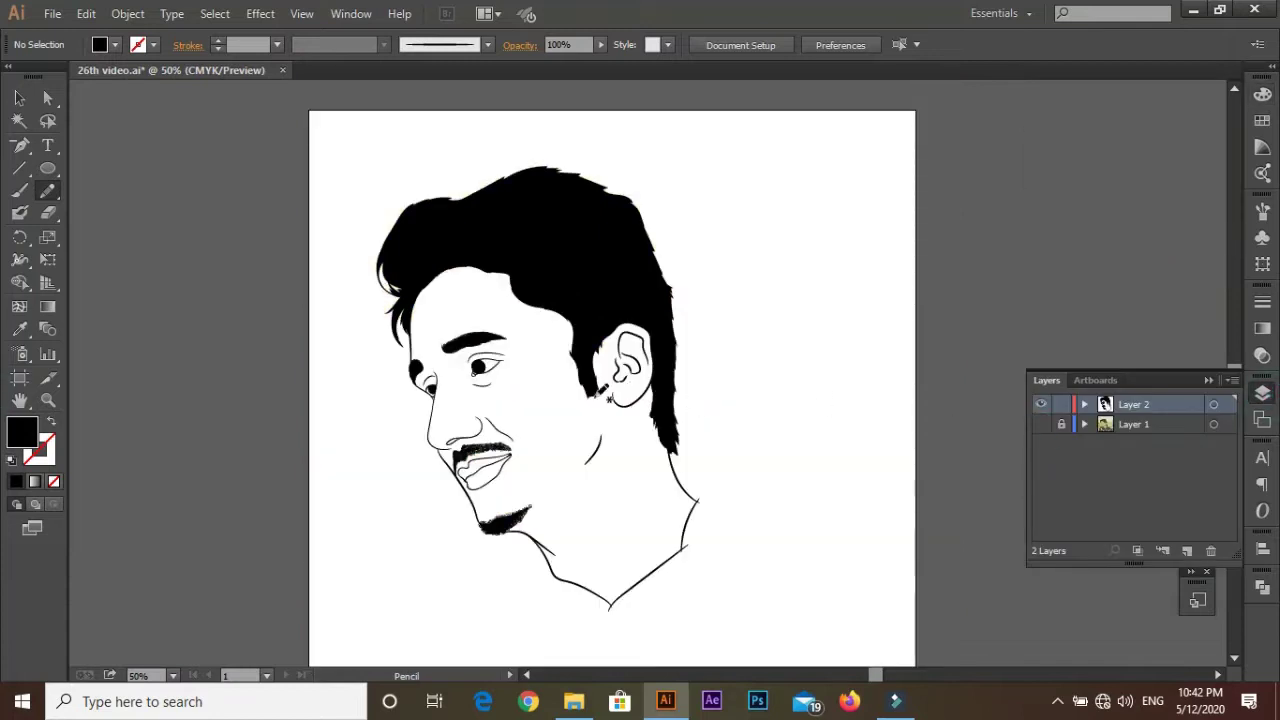
pyautogui.click(1041, 424)
pyautogui.press('b')
pyautogui.keyDown('alt'); pyautogui.scroll(4, 600, 300); pyautogui.keyUp('alt')
# Step: Paint black over the uneven hair edge beside the temple
pyautogui.keyDown('alt'); pyautogui.scroll(3, 471, 306); pyautogui.keyUp('alt')
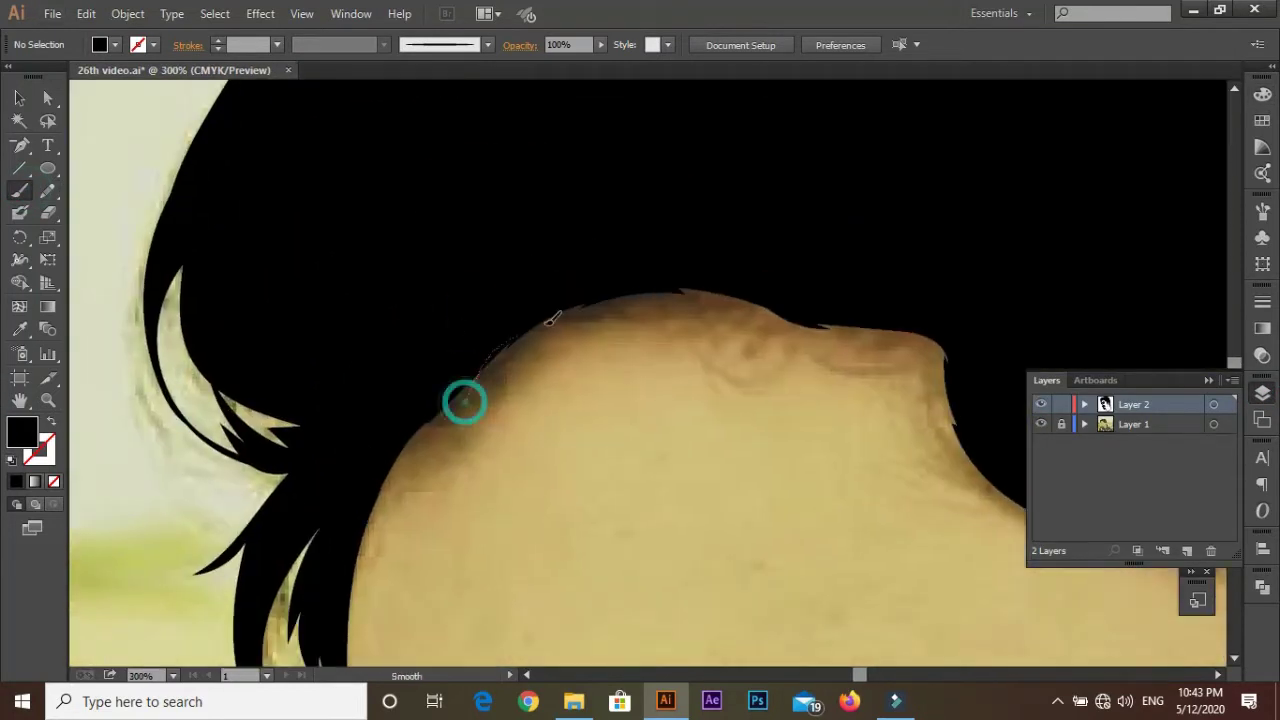
pyautogui.keyDown('alt'); pyautogui.scroll(2, 466, 400); pyautogui.keyUp('alt')
pyautogui.hscroll(4, 706, 249)
pyautogui.moveTo(397, 163); pyautogui.dragTo(585, 194)
pyautogui.hscroll(5, 585, 194)
pyautogui.moveTo(430, 178); pyautogui.dragTo(580, 182)
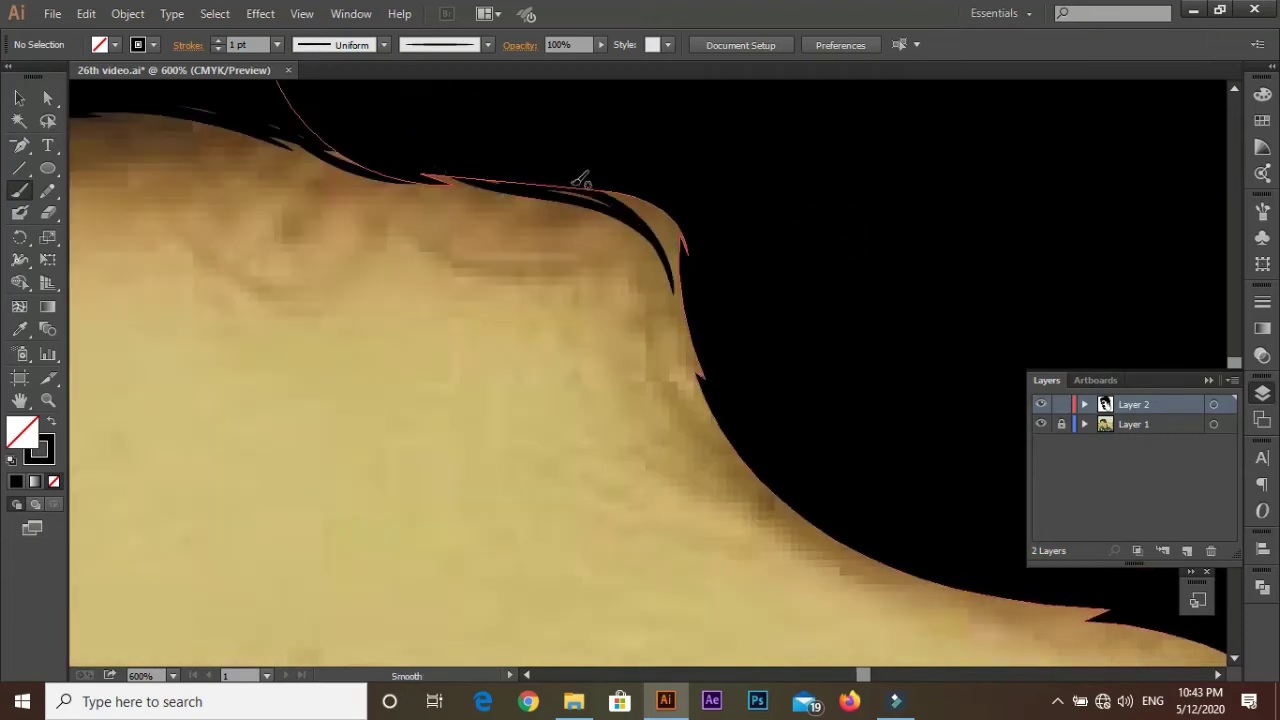
pyautogui.scroll(-2, 614, 177)
pyautogui.keyDown('alt'); pyautogui.scroll(-1, 529, 129); pyautogui.keyUp('alt')
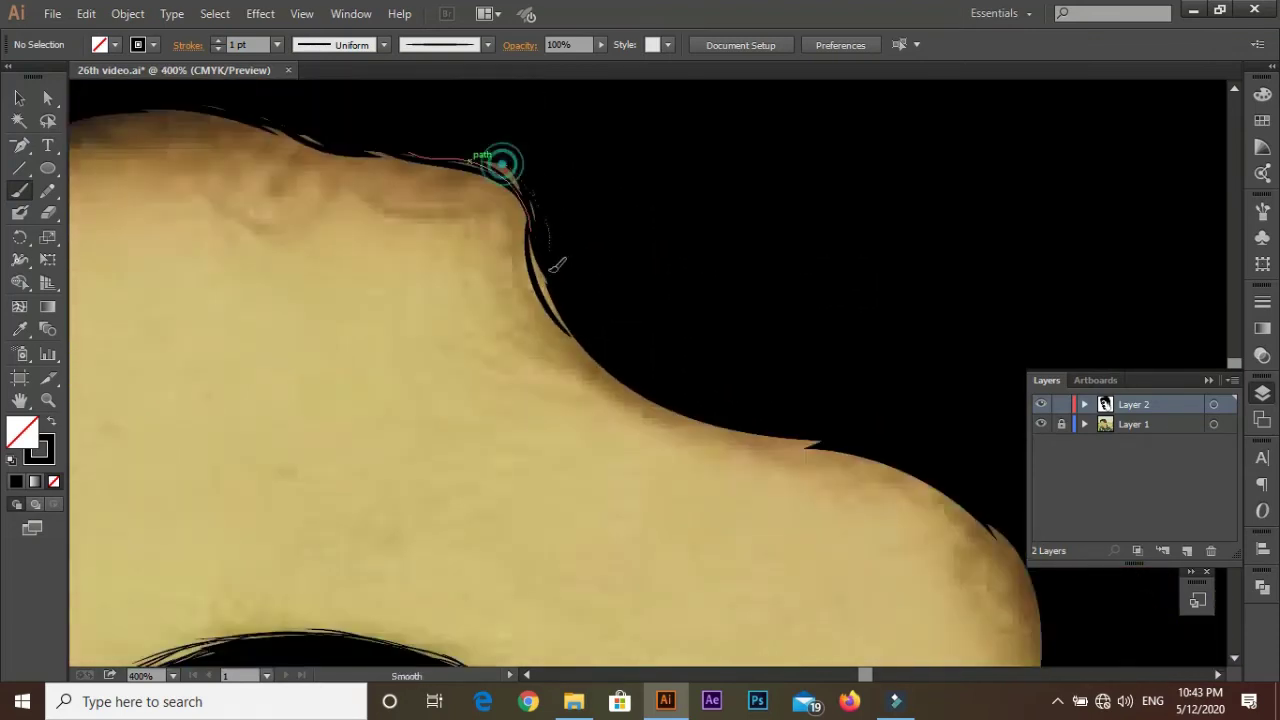
pyautogui.scroll(-2, 537, 257)
pyautogui.hscroll(3, 551, 200)
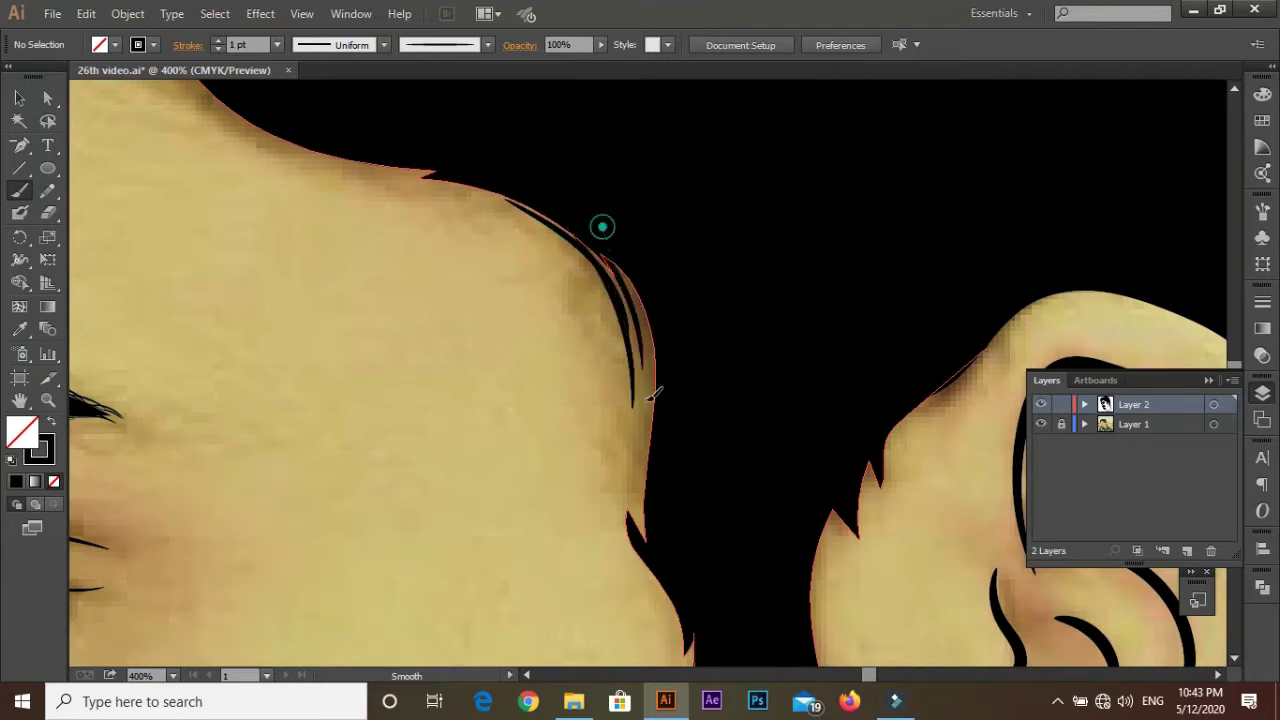
pyautogui.scroll(-3, 600, 223)
pyautogui.moveTo(487, 133); pyautogui.dragTo(540, 346)
pyautogui.moveTo(470, 117); pyautogui.dragTo(527, 197)
# Step: Paint black along the forehead hairline and smooth the outer hair edge
pyautogui.scroll(2, 541, 406)
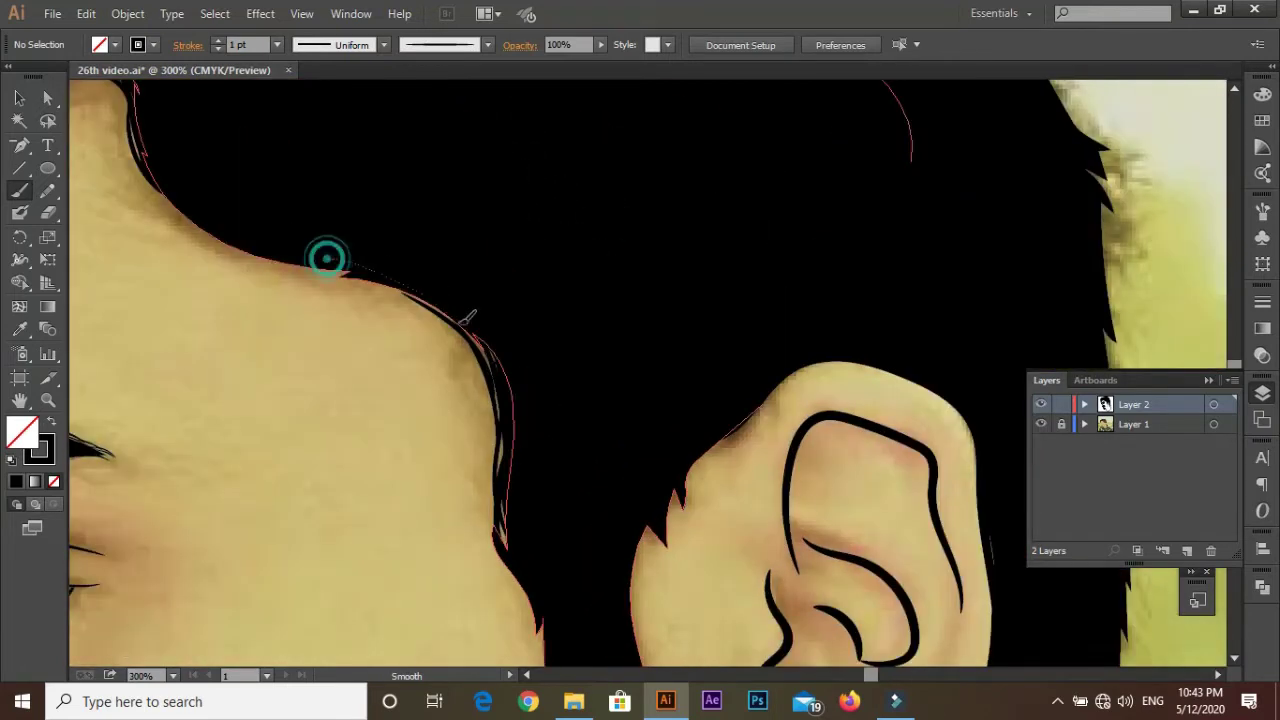
pyautogui.scroll(2, 330, 257)
pyautogui.scroll(-3, 465, 292)
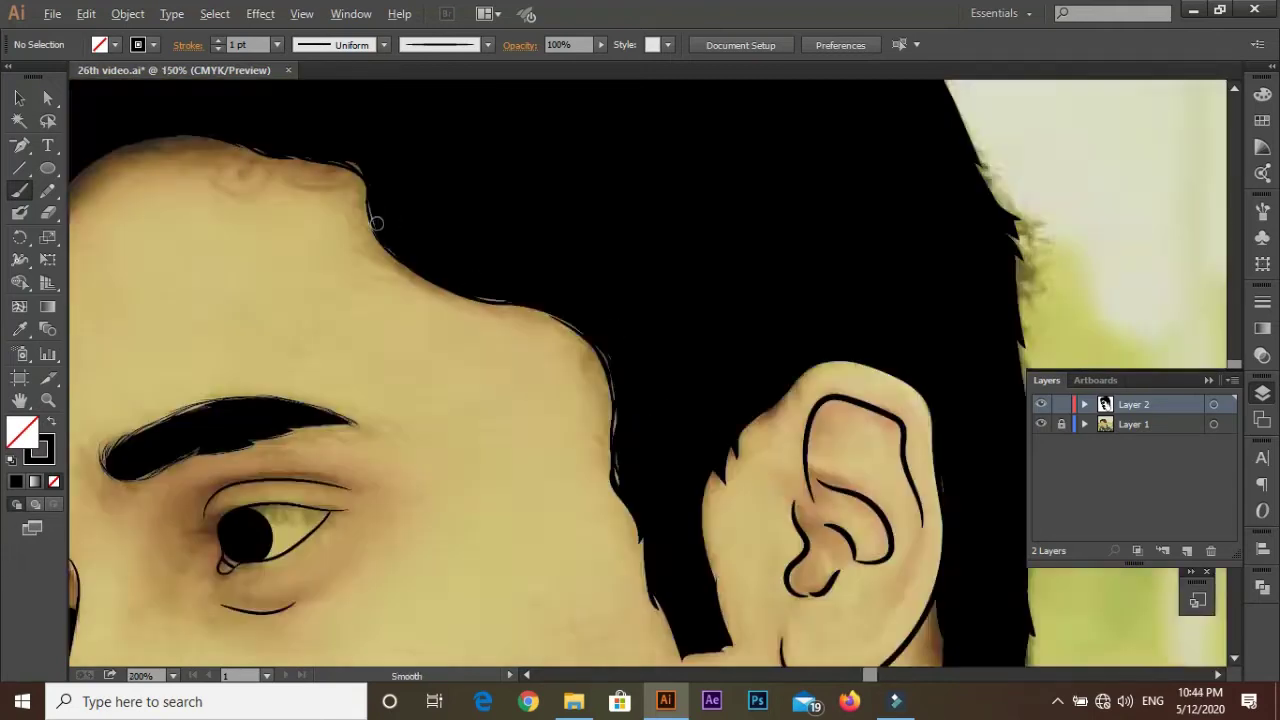
pyautogui.scroll(3, 486, 171)
pyautogui.moveTo(330, 327); pyautogui.dragTo(533, 148)
pyautogui.scroll(-2, 533, 148)
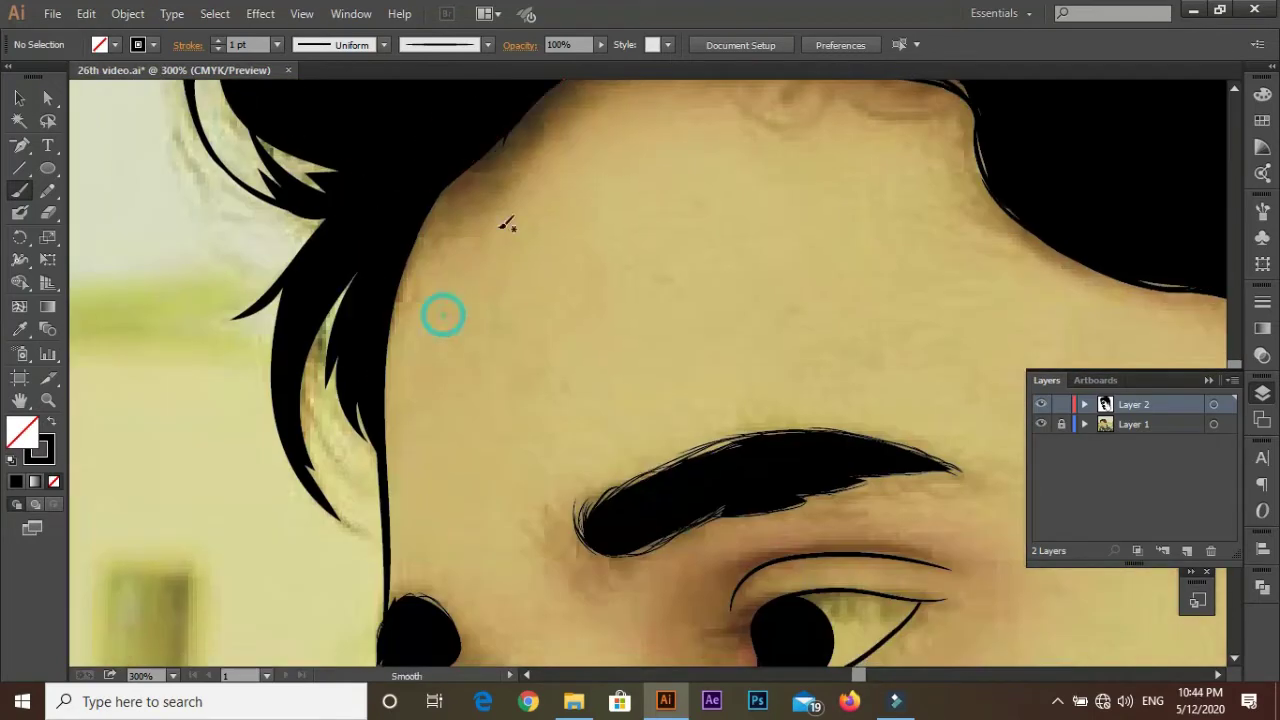
pyautogui.scroll(1, 455, 196)
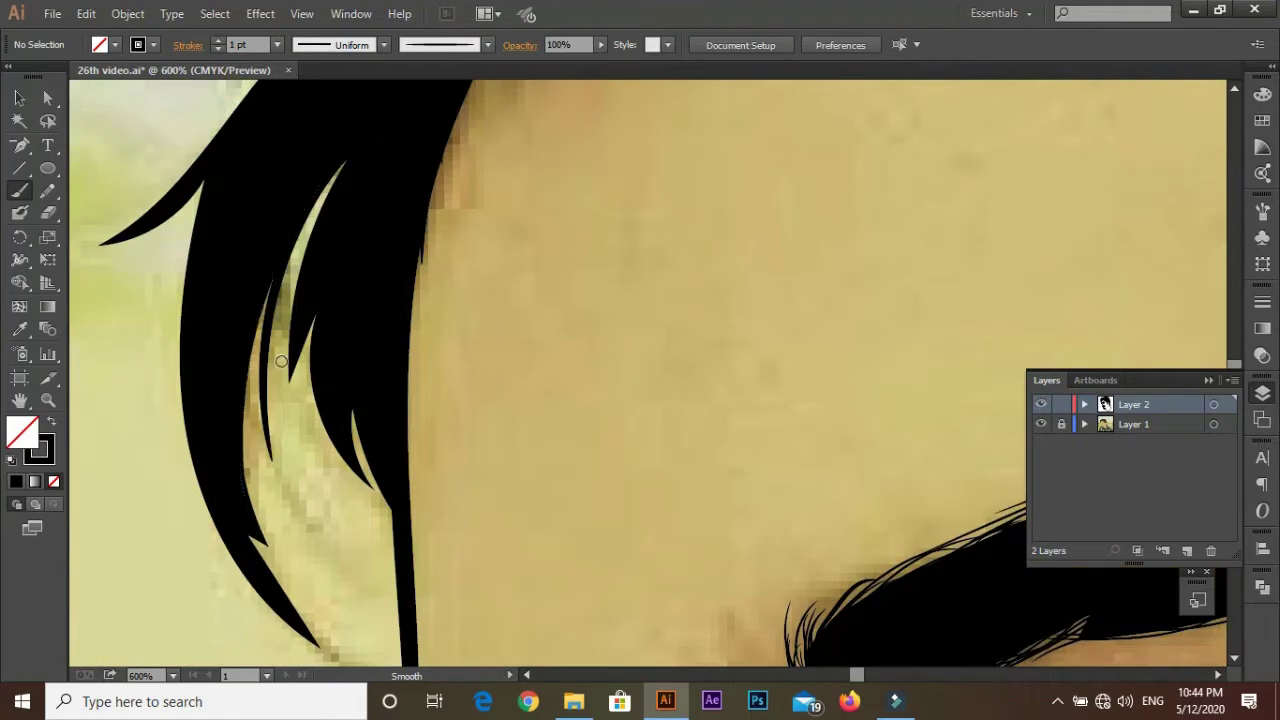
pyautogui.scroll(3, 375, 312)
pyautogui.scroll(-2, 350, 444)
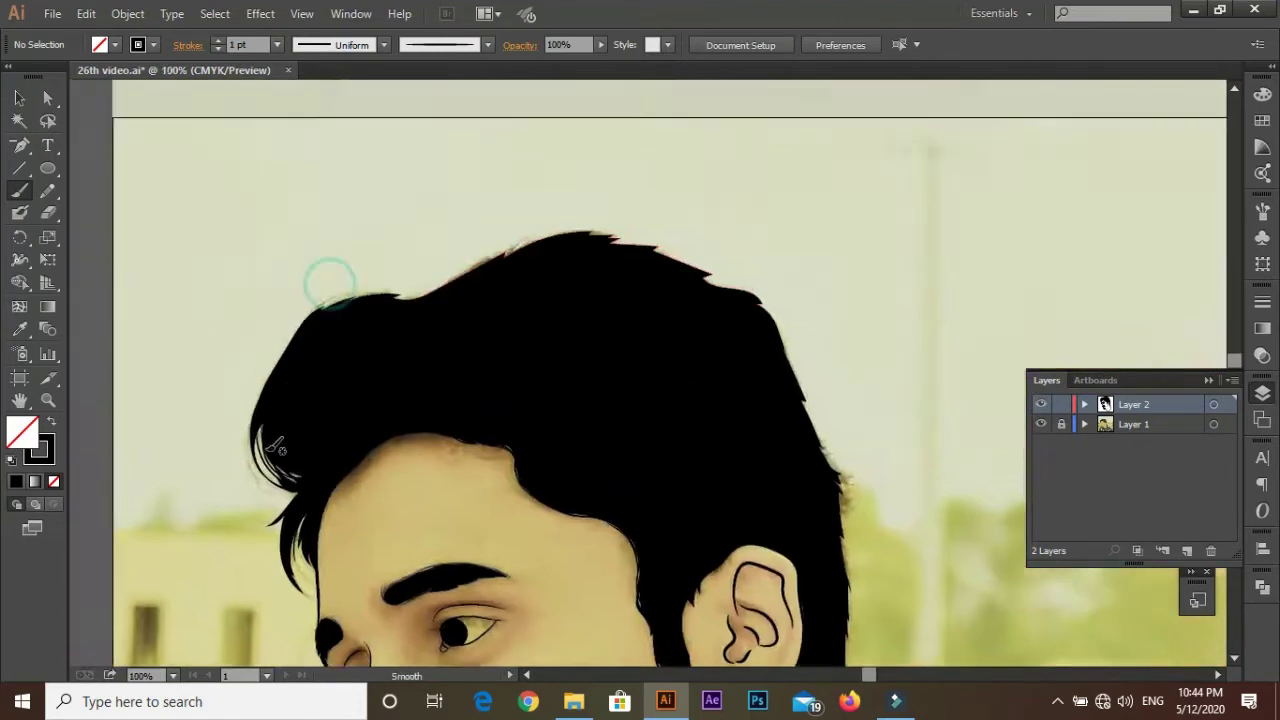
pyautogui.scroll(2, 329, 280)
pyautogui.scroll(-2, 278, 378)
pyautogui.scroll(3, 278, 378)
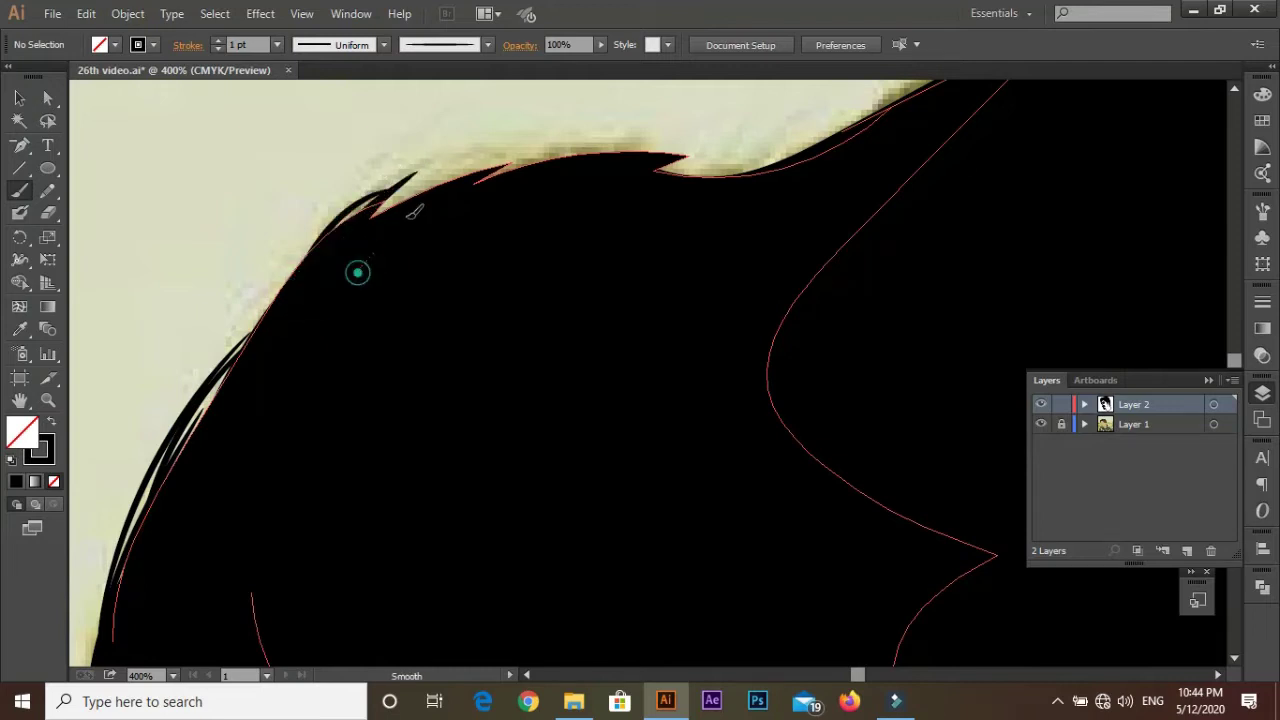
pyautogui.scroll(-1, 357, 272)
pyautogui.scroll(2, 314, 337)
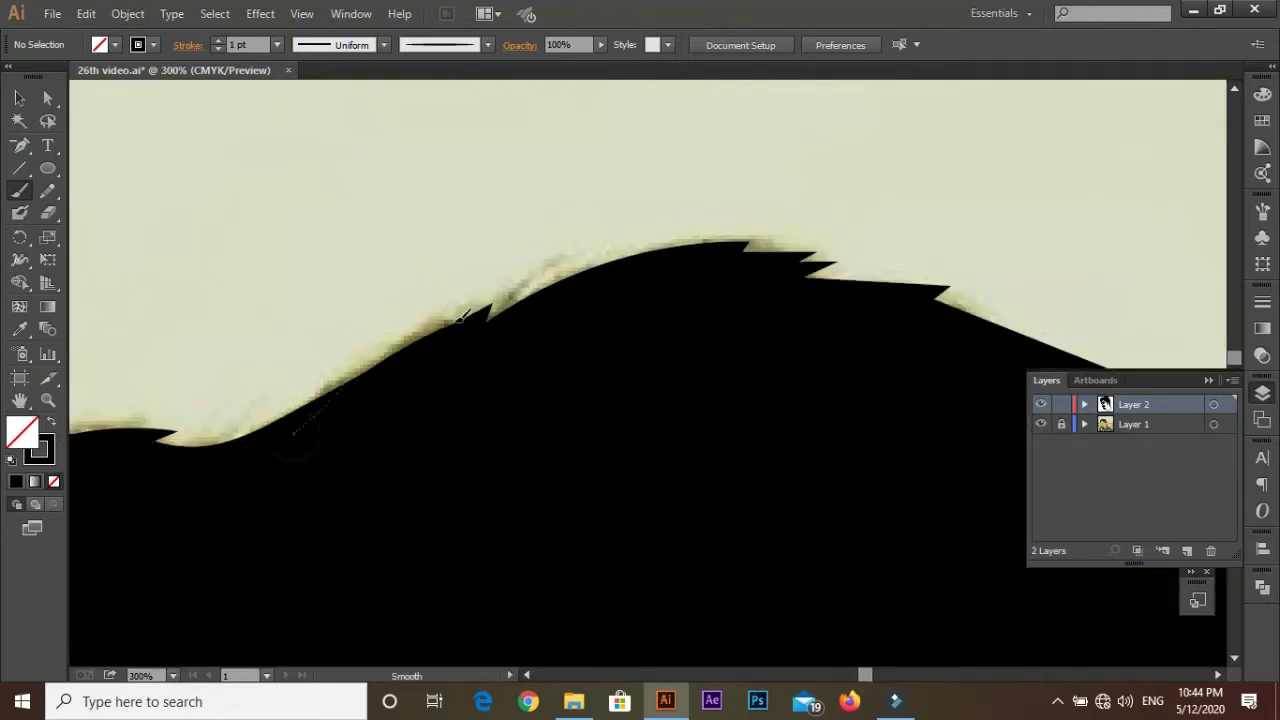
pyautogui.scroll(-2, 463, 316)
pyautogui.scroll(2, 372, 293)
pyautogui.scroll(-1, 145, 275)
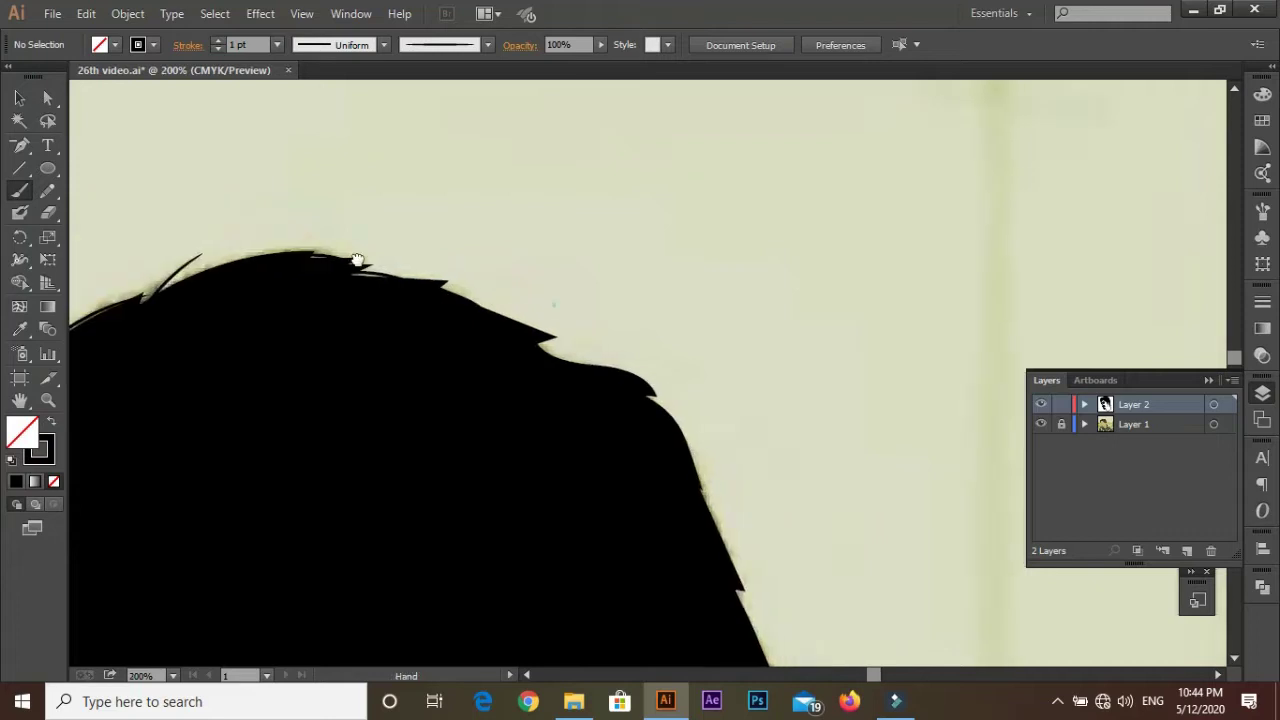
pyautogui.scroll(1, 528, 434)
pyautogui.scroll(1, 397, 291)
pyautogui.scroll(-1, 638, 409)
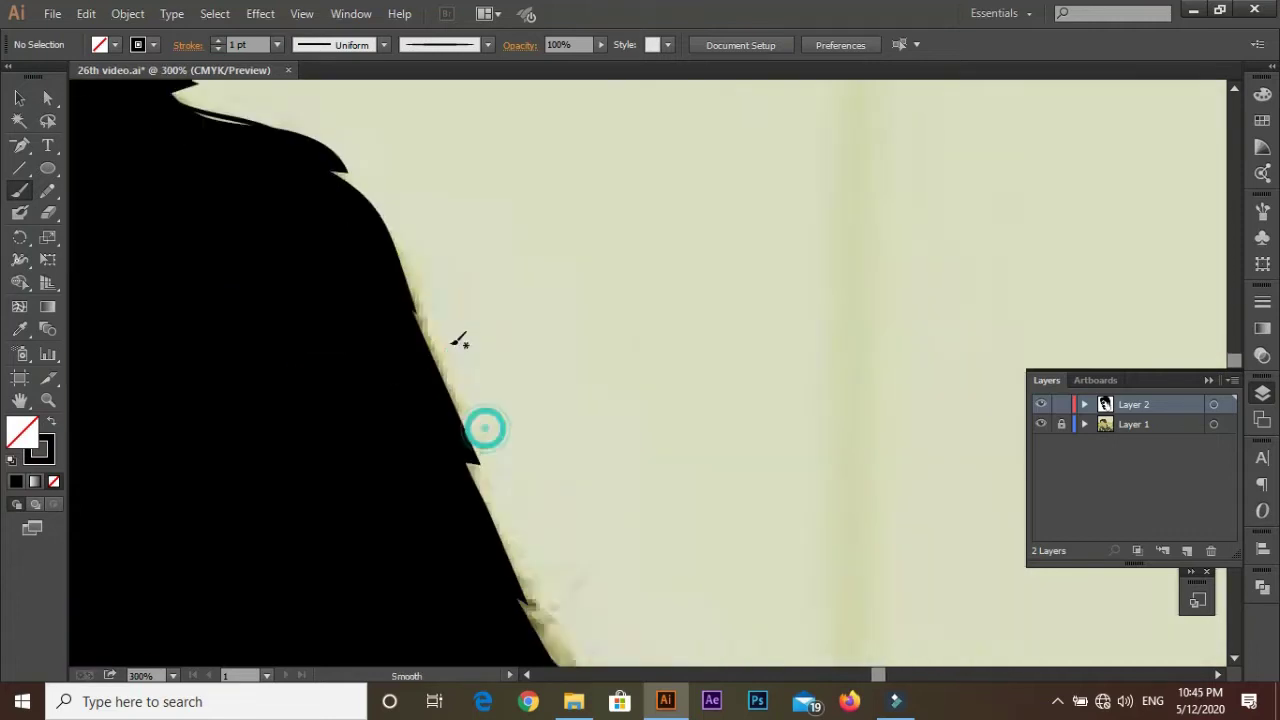
pyautogui.scroll(1, 314, 182)
pyautogui.scroll(1, 361, 362)
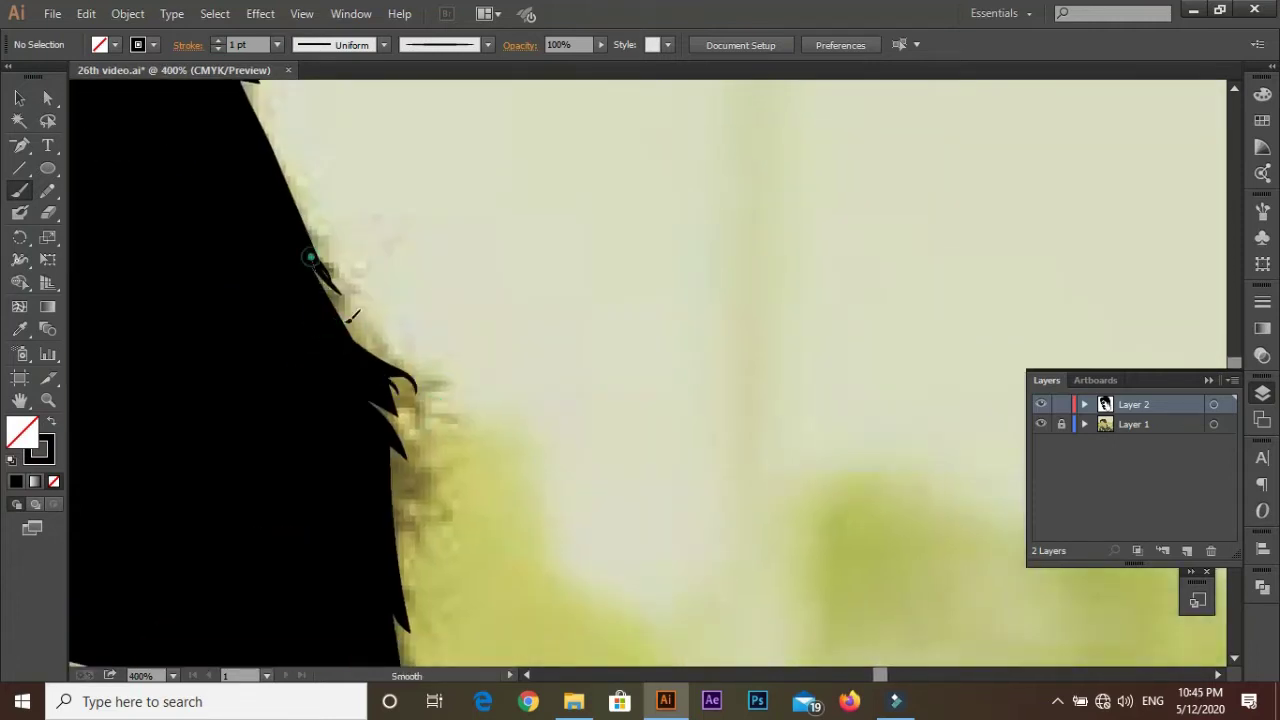
pyautogui.scroll(-2, 351, 386)
pyautogui.moveTo(296, 252); pyautogui.dragTo(343, 452)
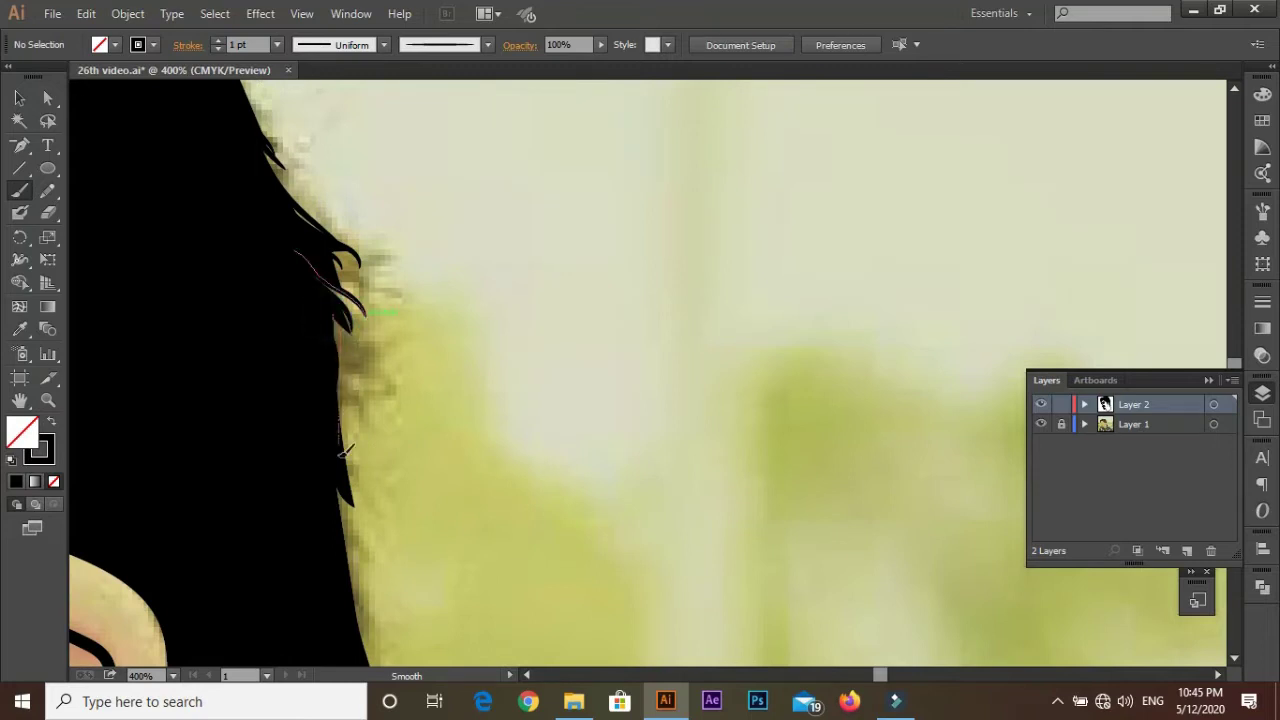
pyautogui.scroll(-2, 343, 452)
pyautogui.scroll(-2, 313, 222)
pyautogui.moveTo(286, 271); pyautogui.dragTo(334, 443)
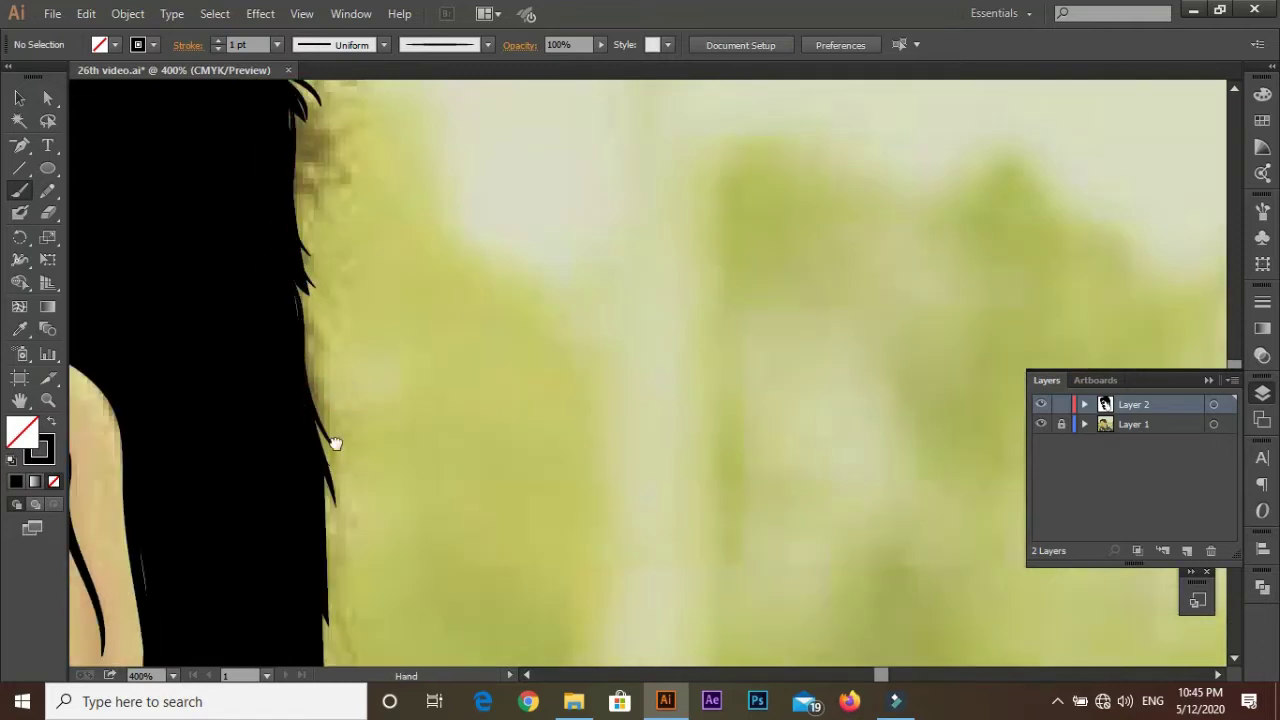
# Step: Add black strokes along the lower hair edge down toward the collar
pyautogui.scroll(-2, 268, 248)
pyautogui.scroll(-2, 268, 235)
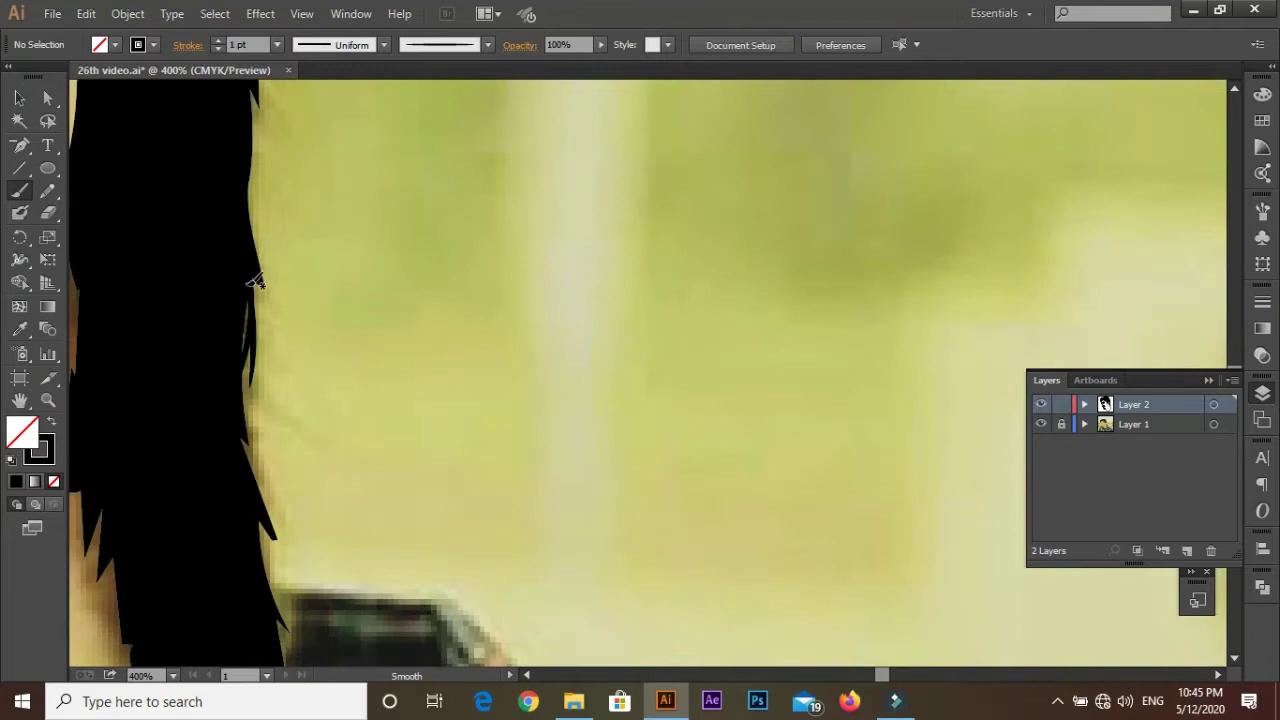
pyautogui.moveTo(256, 397); pyautogui.dragTo(278, 458)
pyautogui.scroll(-2, 256, 400)
pyautogui.scroll(-2, 200, 214)
pyautogui.moveTo(200, 214); pyautogui.dragTo(225, 290)
pyautogui.scroll(-2, 220, 280)
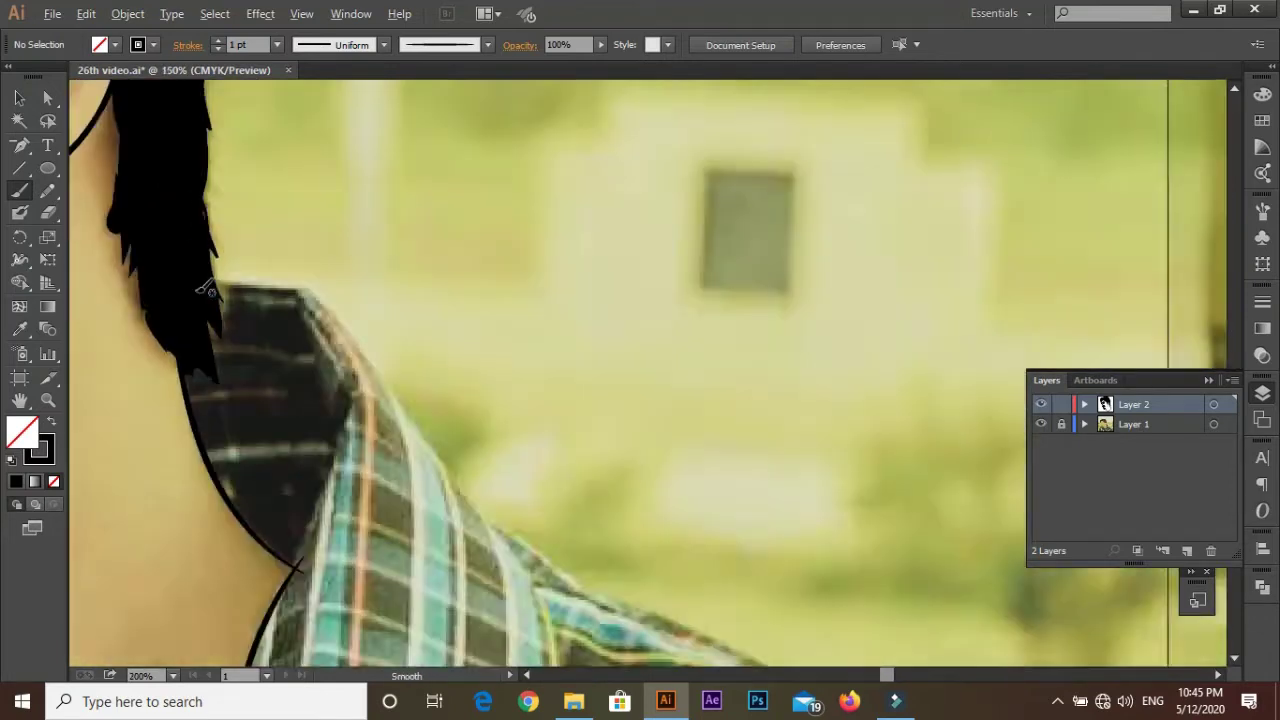
pyautogui.scroll(-1, 150, 228)
pyautogui.scroll(3, 150, 228)
pyautogui.scroll(-1, 286, 166)
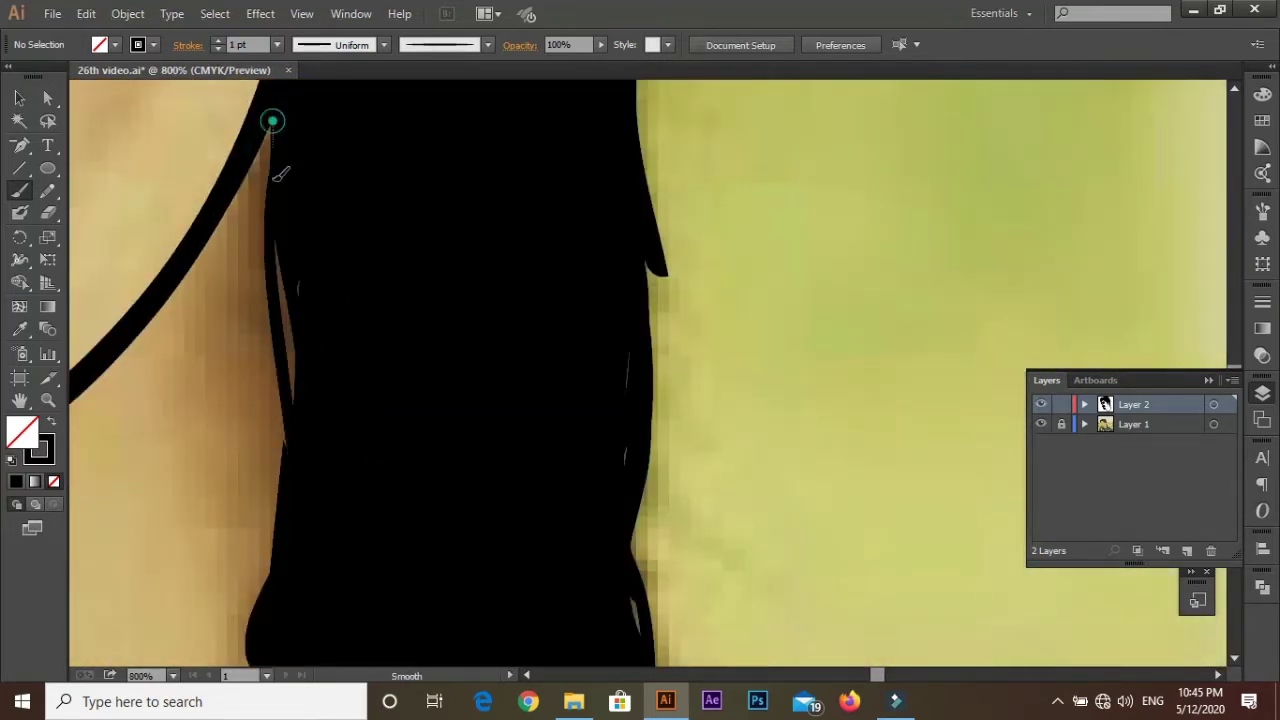
pyautogui.scroll(-3, 289, 142)
pyautogui.scroll(1, 320, 151)
pyautogui.scroll(-3, 286, 186)
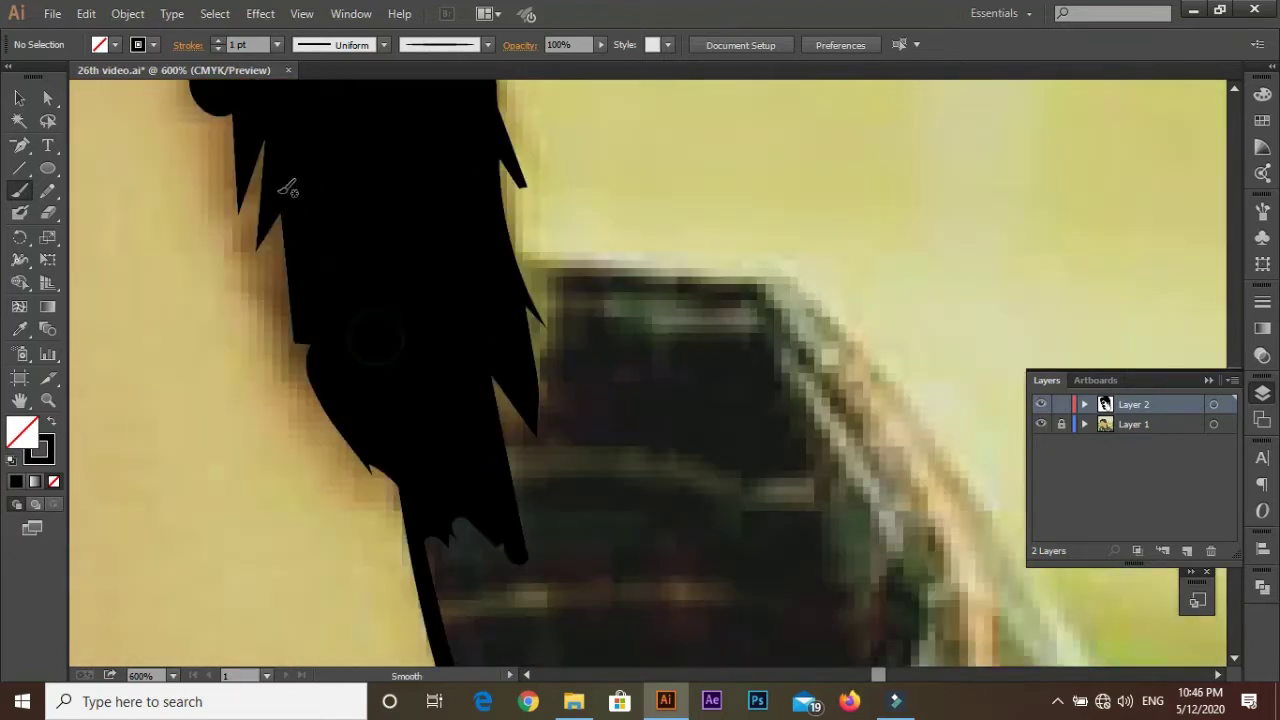
pyautogui.scroll(-1, 340, 278)
pyautogui.scroll(-3, 405, 420)
pyautogui.scroll(4, 430, 358)
# Step: Fill out the hair tip and the hair above the ear with black
pyautogui.moveTo(432, 358)
pyautogui.mouseDown()
pyautogui.moveTo(356, 332)
pyautogui.moveTo(388, 284)
pyautogui.mouseUp()
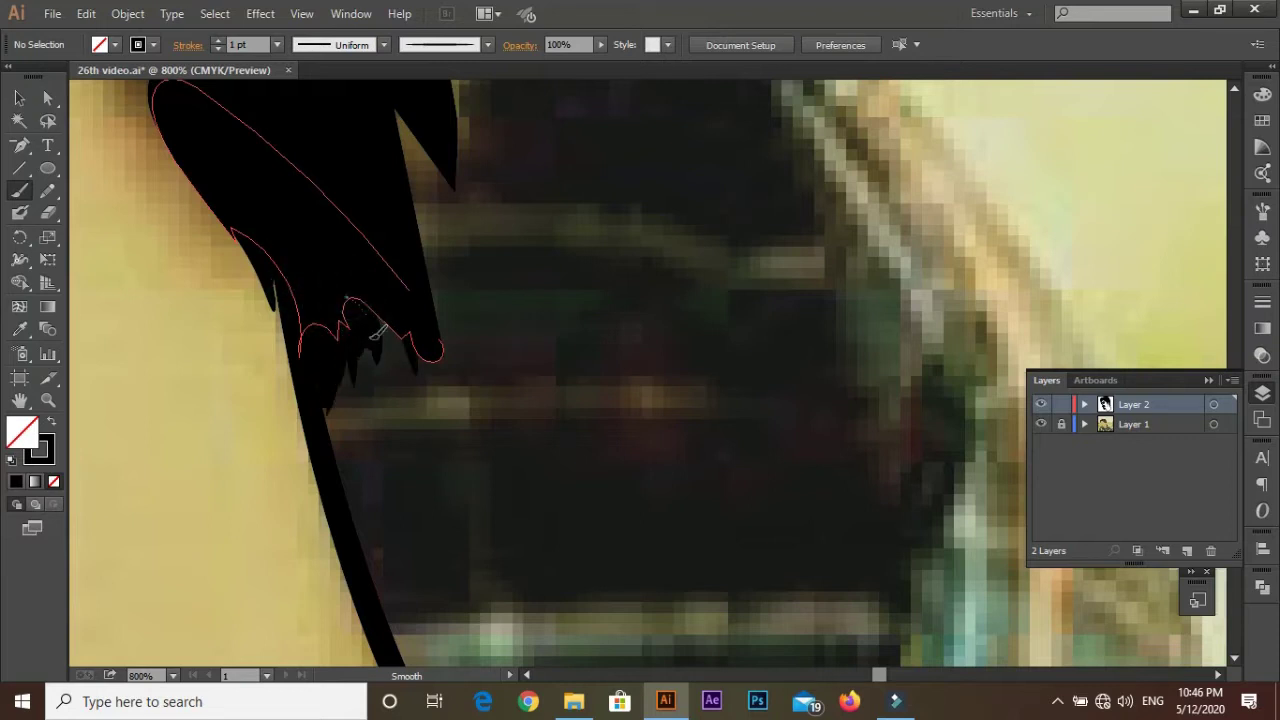
pyautogui.scroll(-2, 378, 333)
pyautogui.scroll(5, 297, 263)
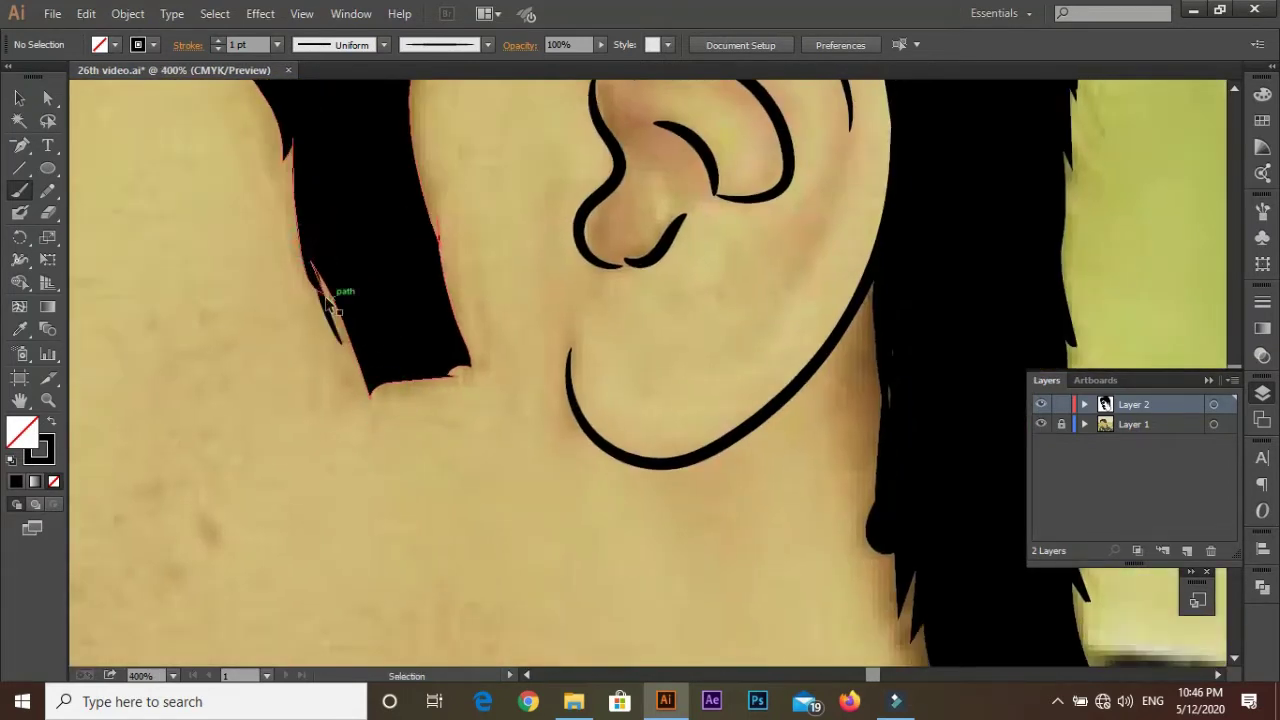
pyautogui.scroll(-2, 340, 305)
pyautogui.scroll(2, 345, 300)
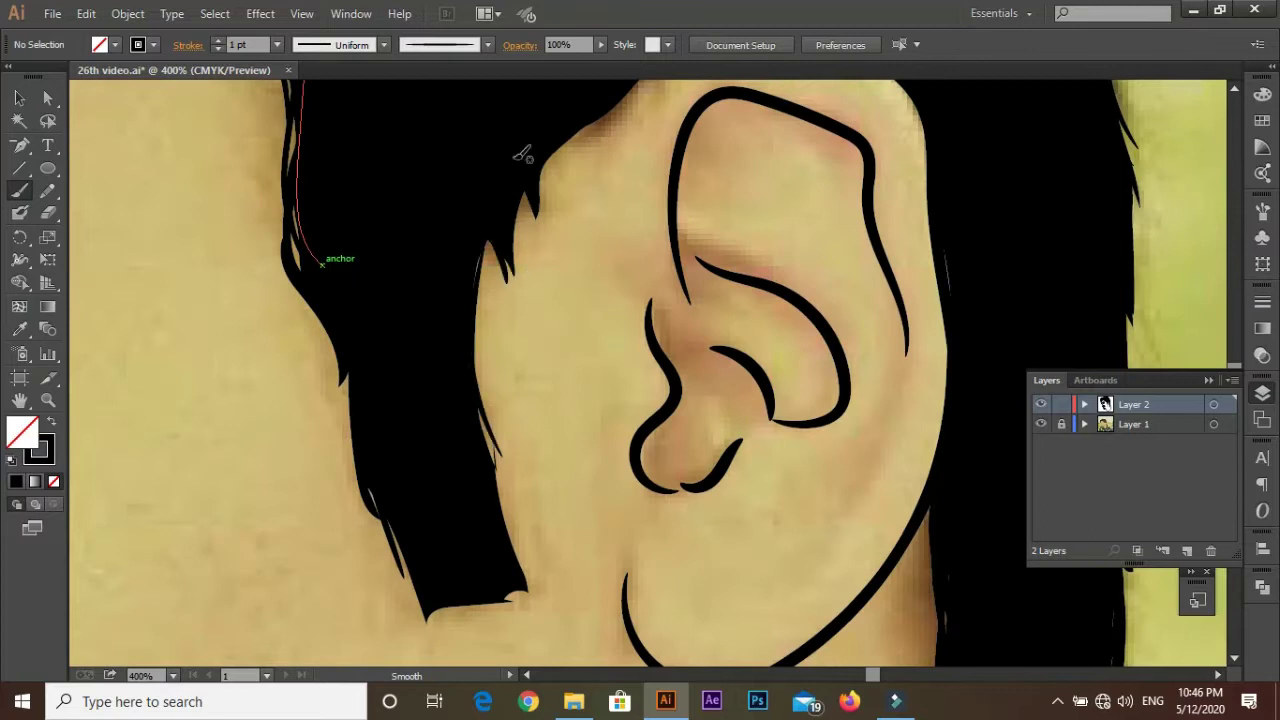
pyautogui.scroll(3, 522, 153)
pyautogui.moveTo(607, 176); pyautogui.dragTo(503, 308)
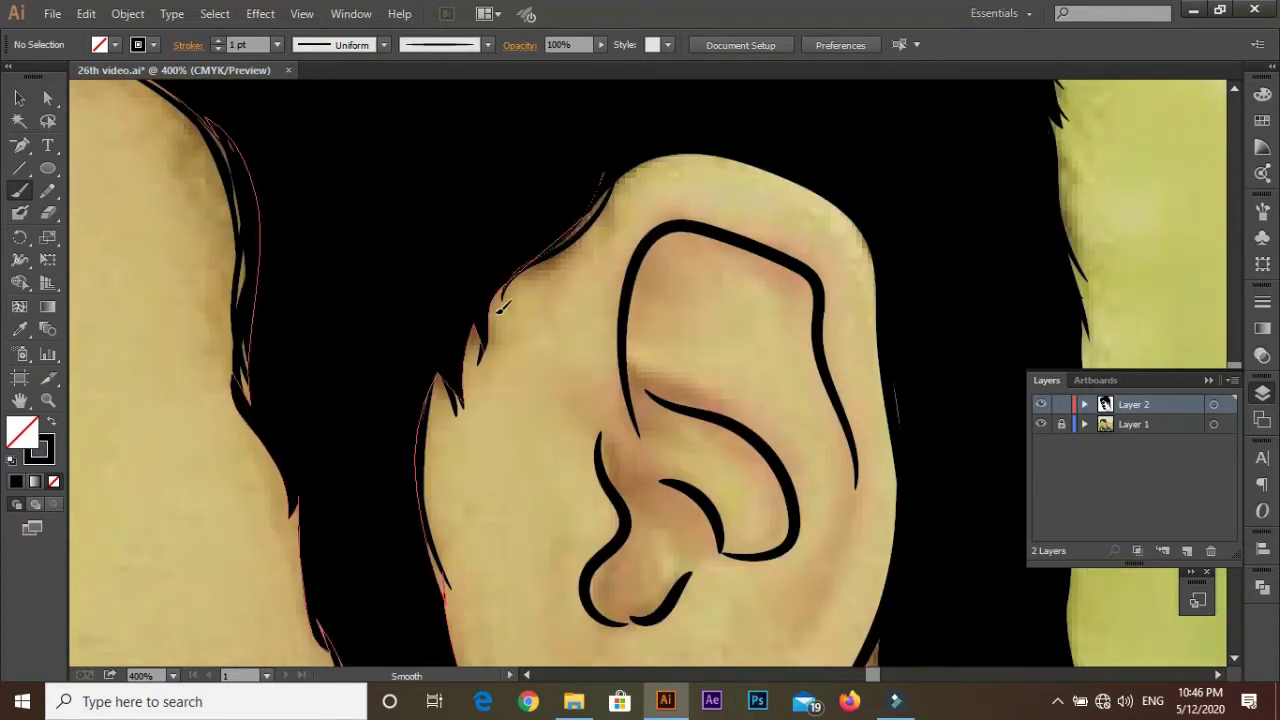
pyautogui.scroll(-5, 503, 308)
pyautogui.scroll(3, 507, 202)
pyautogui.scroll(-1, 507, 202)
pyautogui.scroll(-2, 507, 202)
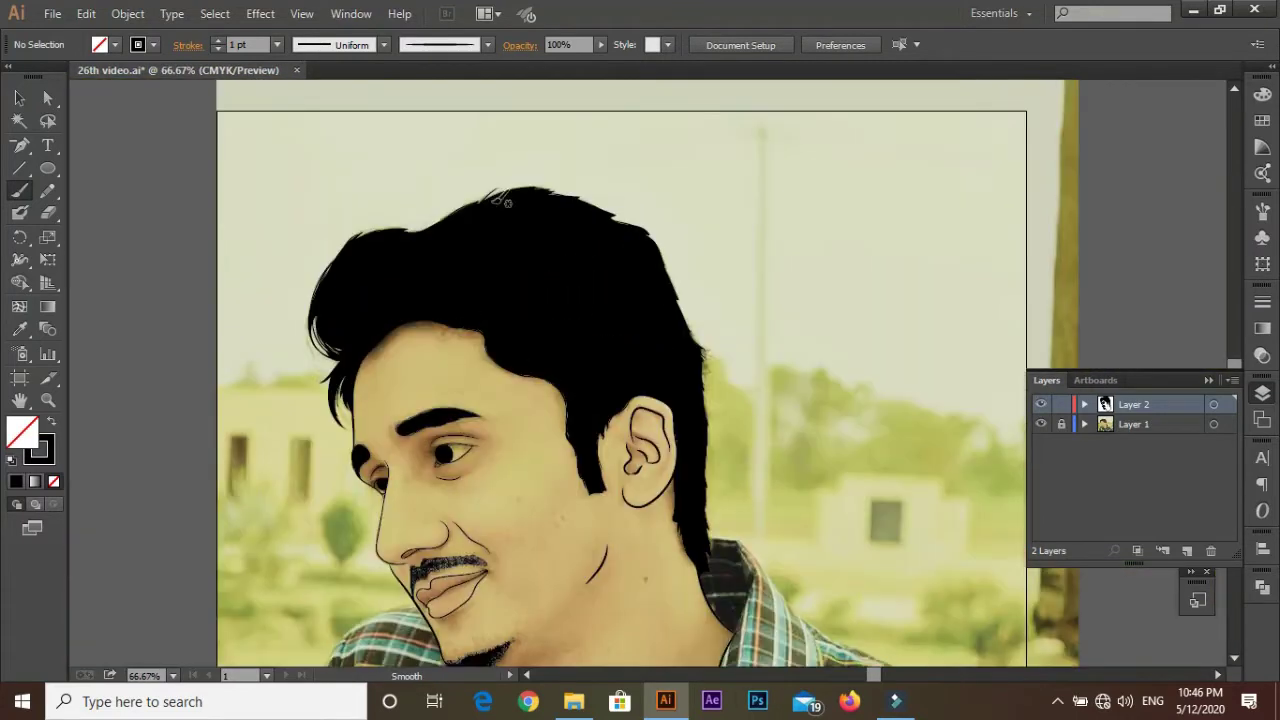
pyautogui.scroll(-1, 623, 450)
pyautogui.scroll(3, 537, 386)
pyautogui.scroll(3, 480, 345)
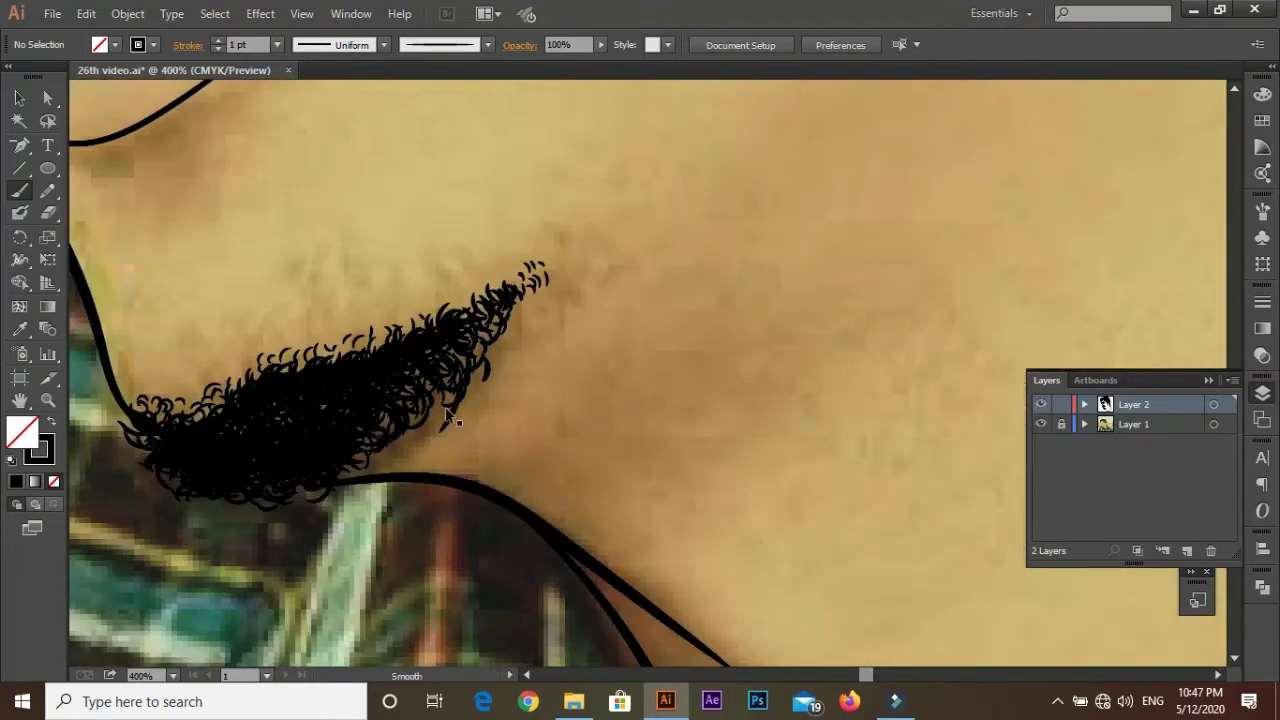
pyautogui.scroll(1, 383, 452)
pyautogui.scroll(1, 383, 452)
pyautogui.scroll(1, 660, 334)
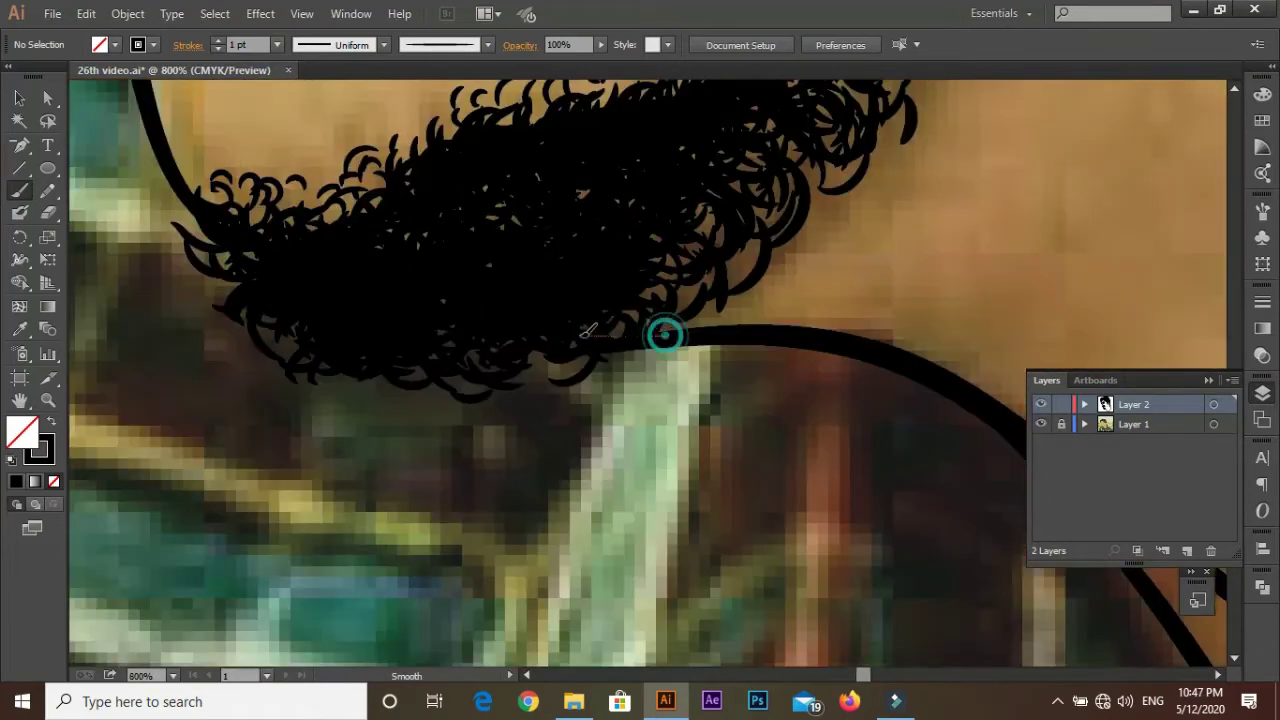
pyautogui.hotkey('ctrl', '-')
pyautogui.hotkey('ctrl', '-')
pyautogui.hotkey('ctrl', '-')
pyautogui.hotkey('ctrl', '-')
pyautogui.hotkey('ctrl', '-')
pyautogui.hotkey('ctrl', '-')
# Step: Hide the reference photo and adjust the corner anchor where chin and neck lines meet
pyautogui.click(1041, 424)
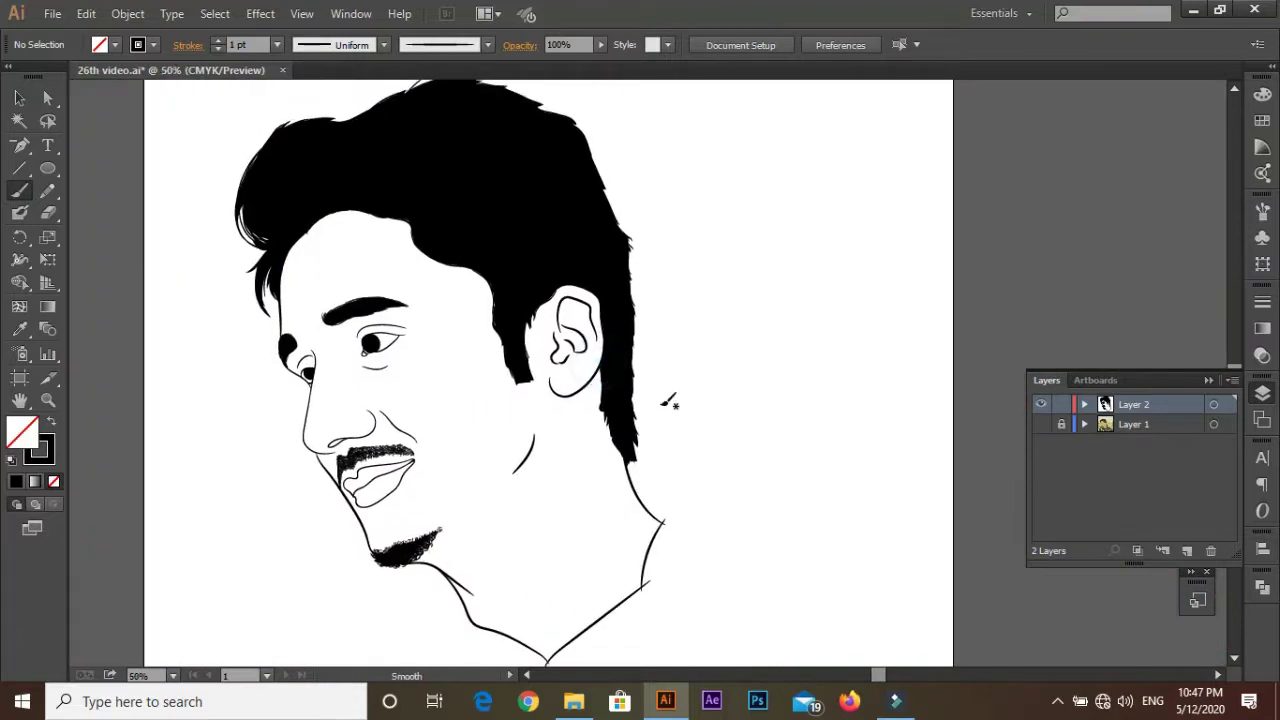
pyautogui.moveTo(639, 440); pyautogui.dragTo(622, 398)
pyautogui.press('v')
pyautogui.moveTo(666, 323); pyautogui.dragTo(401, 530)
pyautogui.click(128, 13)
pyautogui.click(1262, 587)
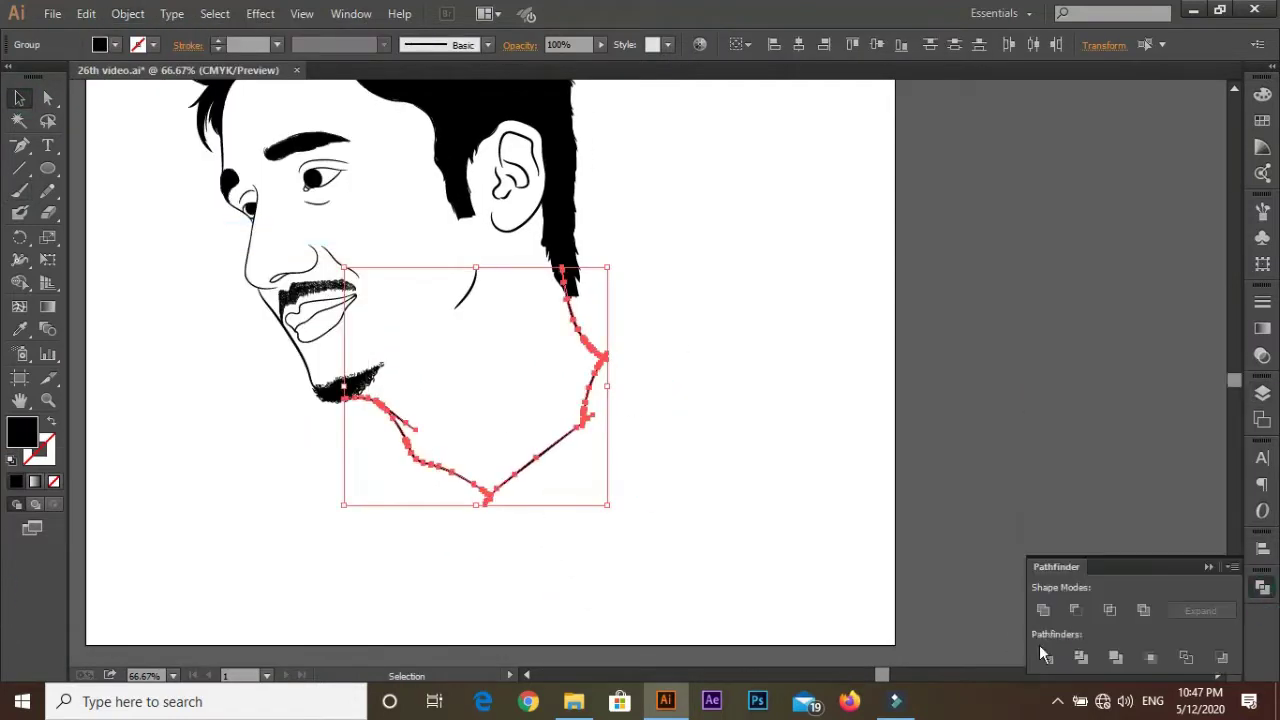
pyautogui.click(48, 97)
pyautogui.scroll(5, 658, 424)
pyautogui.scroll(-3, 526, 408)
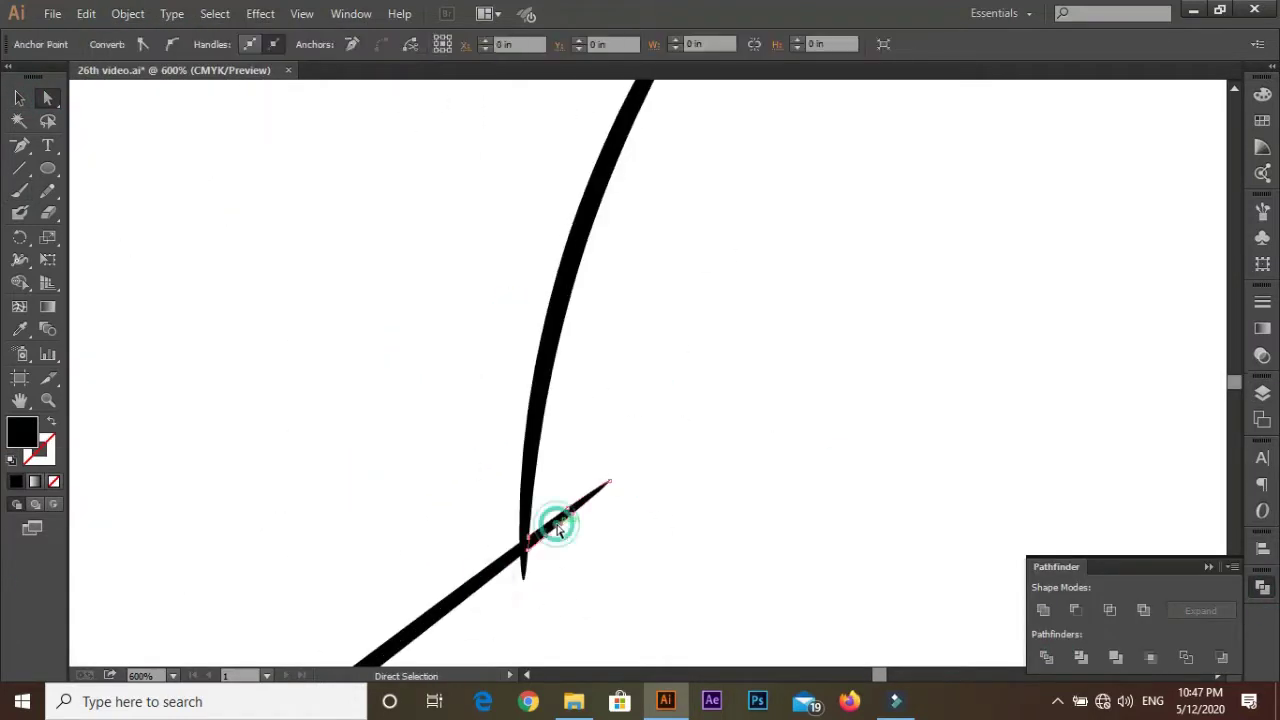
pyautogui.scroll(-2, 691, 477)
pyautogui.scroll(-3, 531, 431)
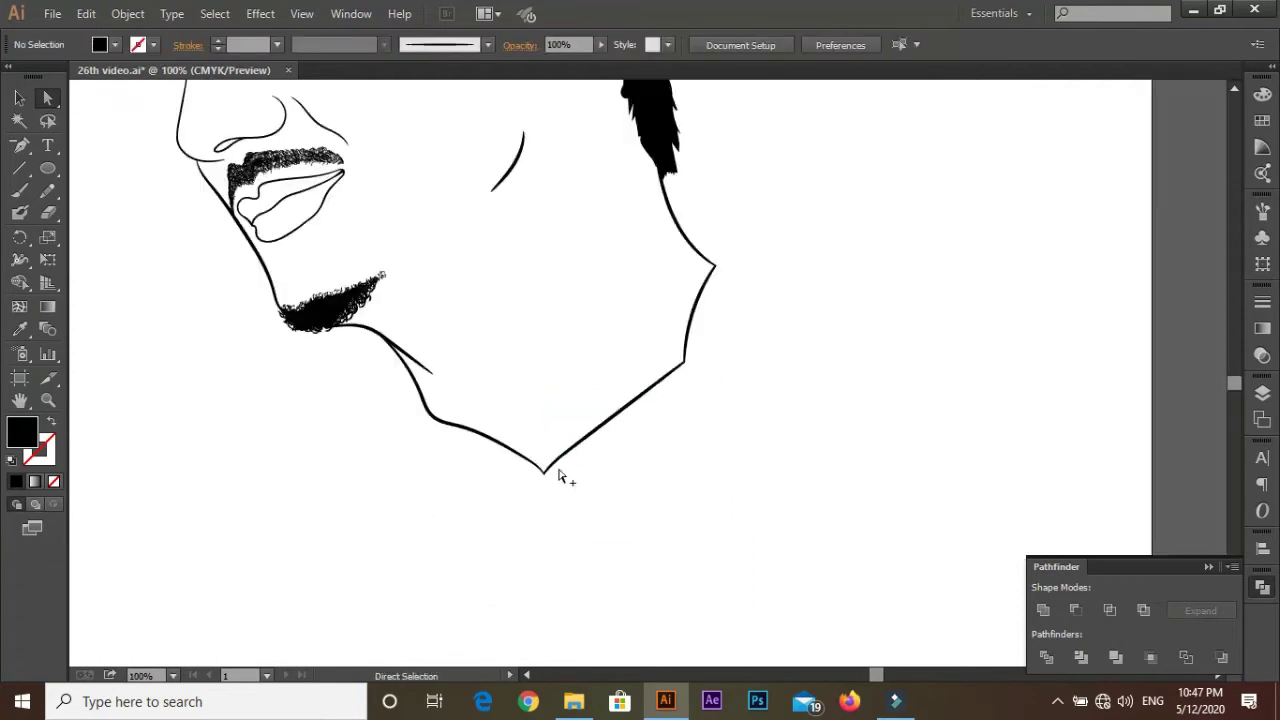
pyautogui.scroll(-2, 563, 477)
pyautogui.scroll(3, 680, 420)
pyautogui.scroll(-3, 686, 400)
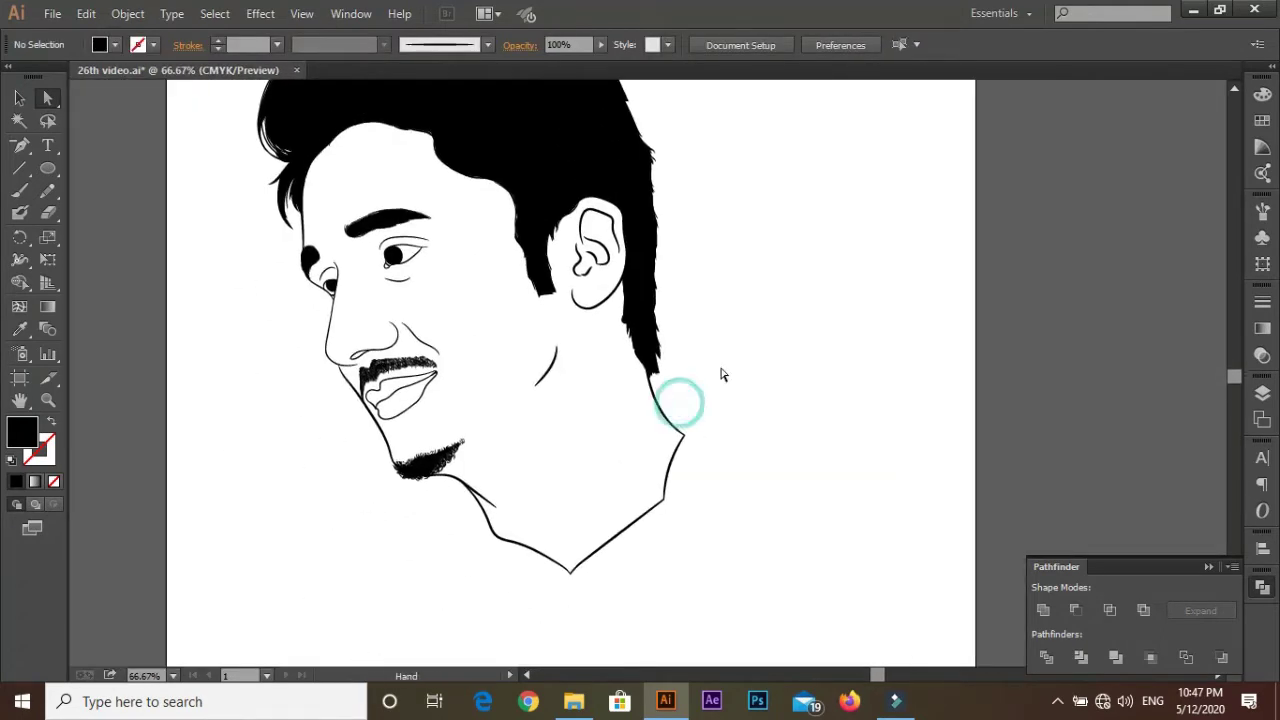
# Step: Select all the line art, expand its appearance and merge it with Pathfinder
pyautogui.press('v')
pyautogui.hotkey('ctrl', 'a')
pyautogui.click(128, 13)
pyautogui.click(186, 229)
pyautogui.click(1116, 657)
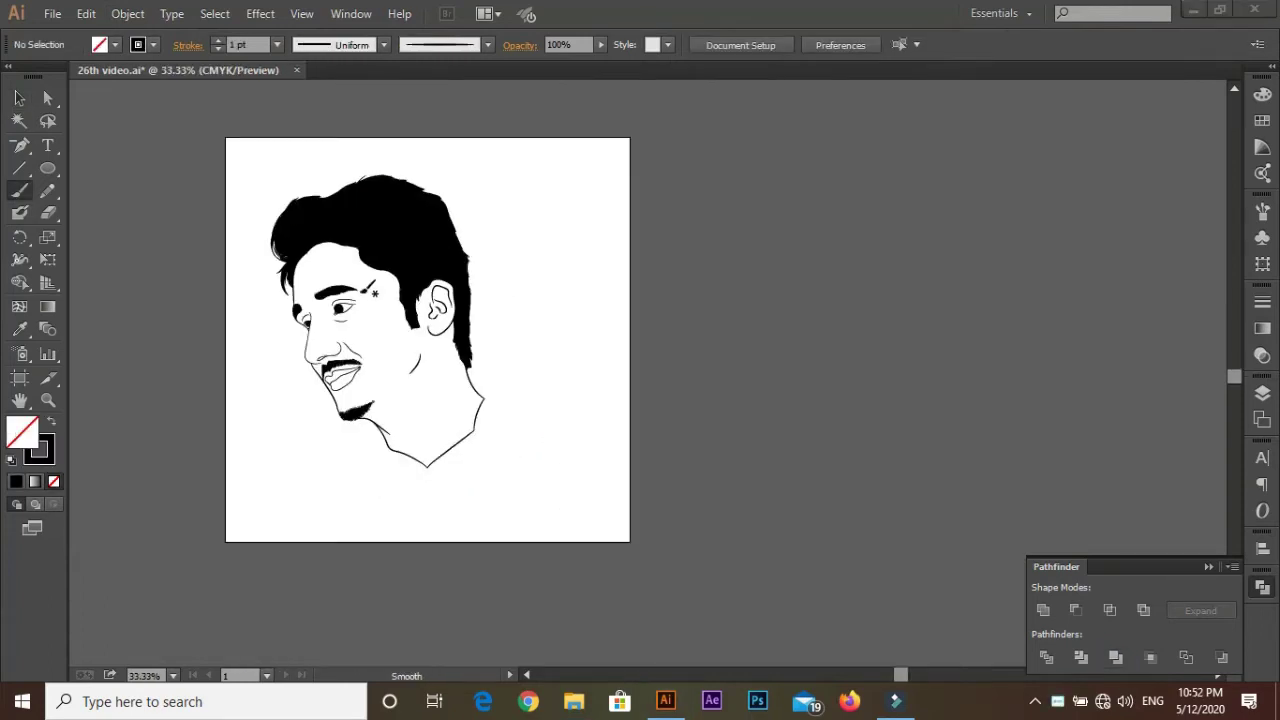
pyautogui.click(47, 190)
pyautogui.scroll(4, 340, 360)
pyautogui.scroll(3, 337, 314)
pyautogui.scroll(1, 481, 378)
pyautogui.scroll(1, 481, 378)
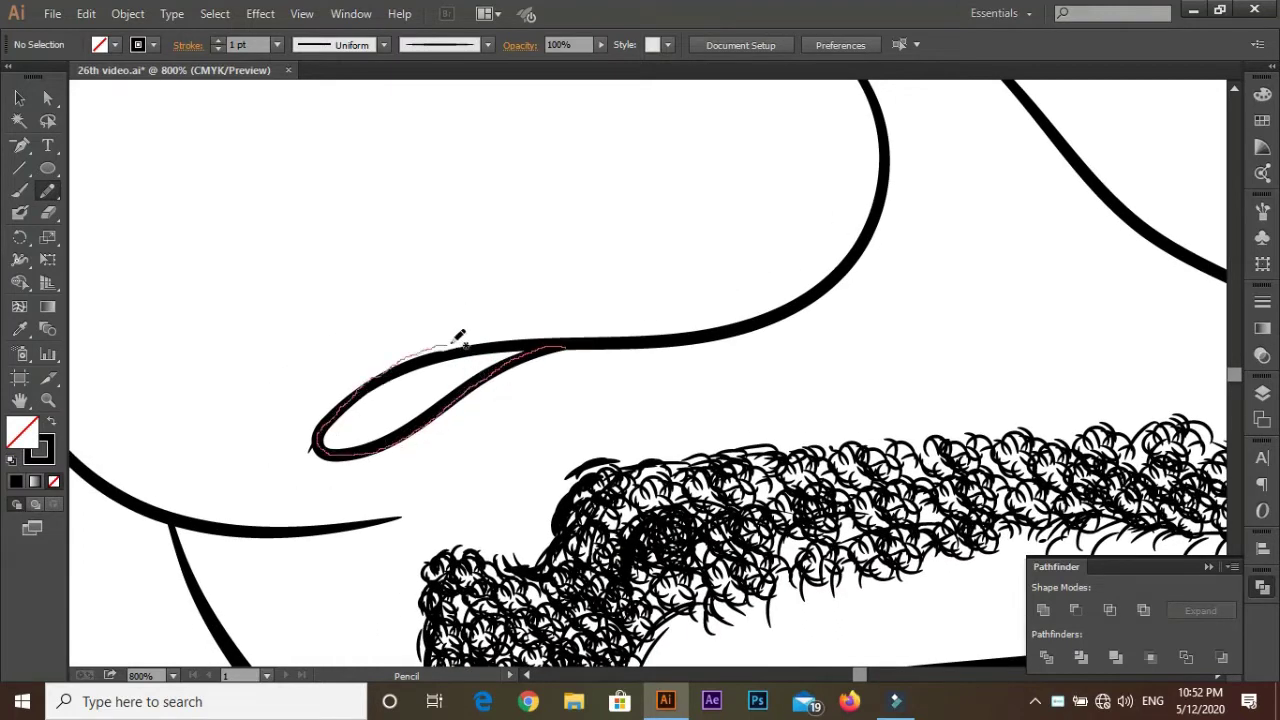
# Step: Draw a black-filled, outline-free shape thickening the lip corner
pyautogui.moveTo(566, 340); pyautogui.dragTo(568, 342)
pyautogui.hotkey('shift', 'x')
pyautogui.hotkey('ctrl', 'shift', 'a')
pyautogui.scroll(-2, 626, 403)
pyautogui.scroll(-1, 610, 390)
pyautogui.scroll(-2, 610, 390)
pyautogui.scroll(-1, 610, 390)
pyautogui.scroll(-1, 602, 323)
pyautogui.moveTo(602, 323); pyautogui.dragTo(563, 363)
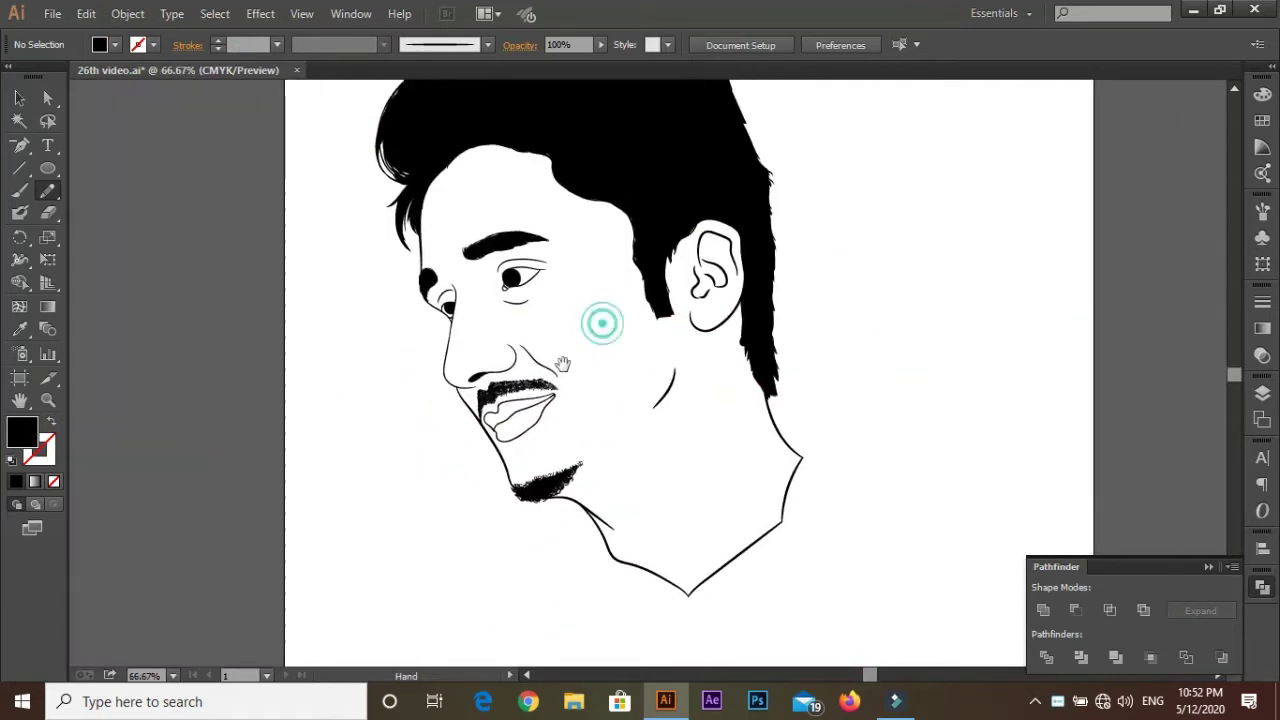
# Step: Make the reference photo layer visible again in the Layers panel
pyautogui.click(1262, 393)
pyautogui.click(1041, 424)
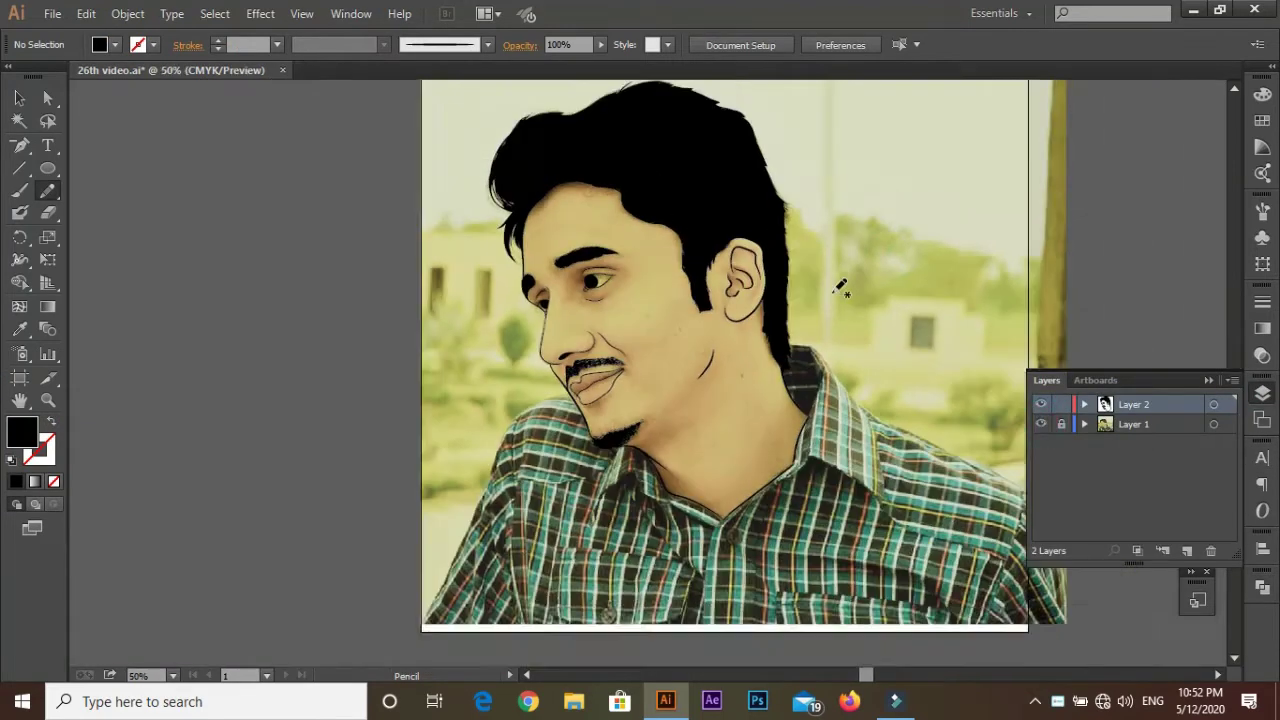
pyautogui.scroll(1, 560, 468)
pyautogui.scroll(1, 560, 468)
pyautogui.scroll(-2, 560, 468)
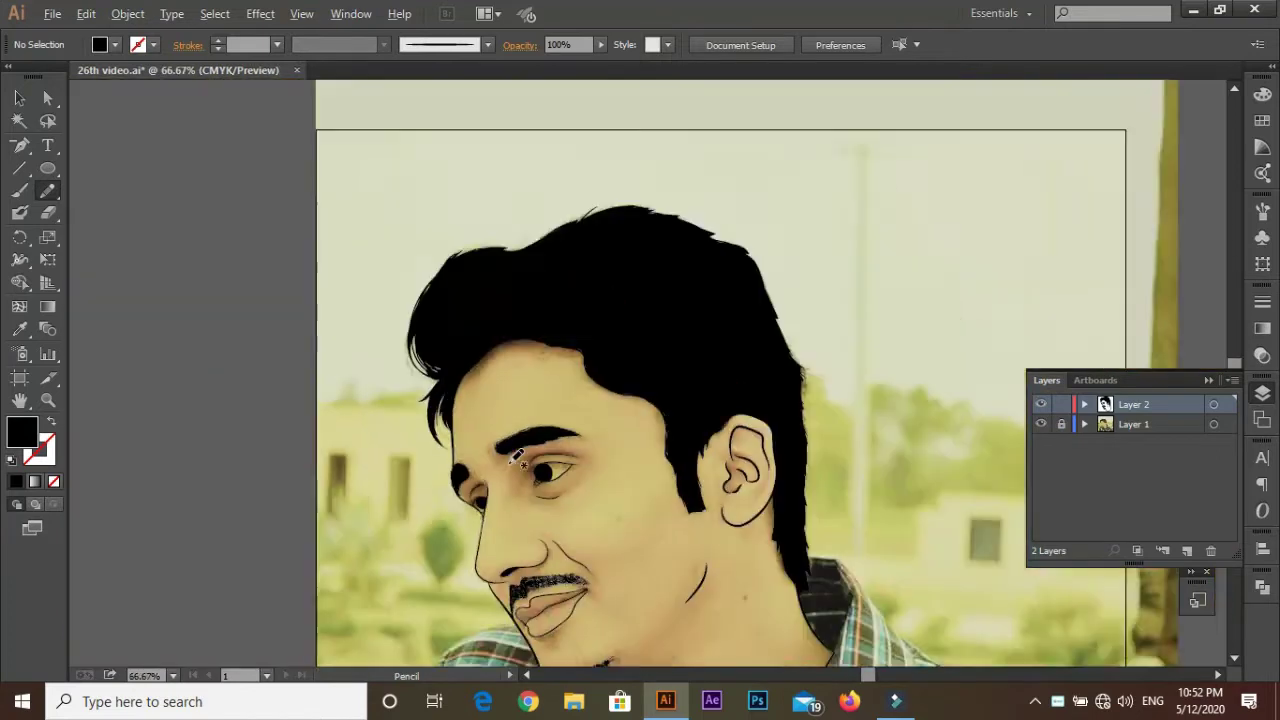
pyautogui.scroll(-3, 620, 420)
pyautogui.scroll(-1, 604, 340)
pyautogui.scroll(3, 604, 340)
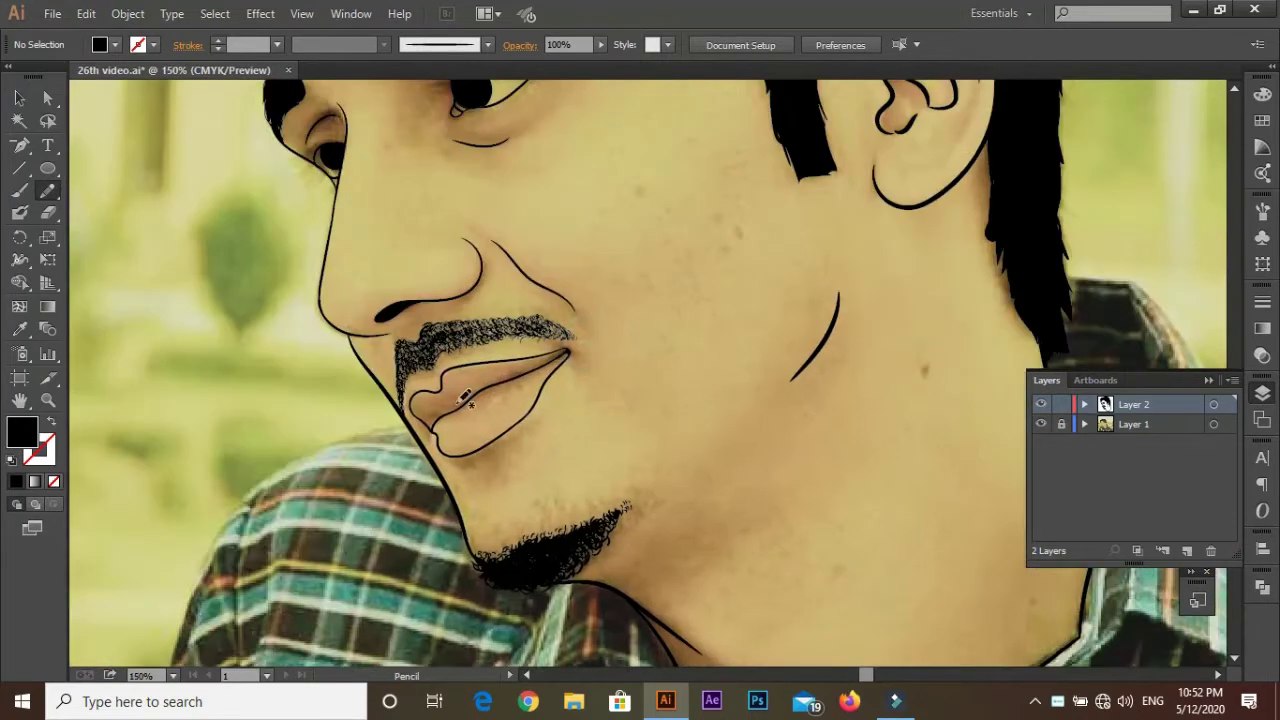
pyautogui.scroll(-1, 623, 409)
pyautogui.scroll(-1, 449, 375)
pyautogui.scroll(2, 449, 375)
pyautogui.scroll(1, 420, 336)
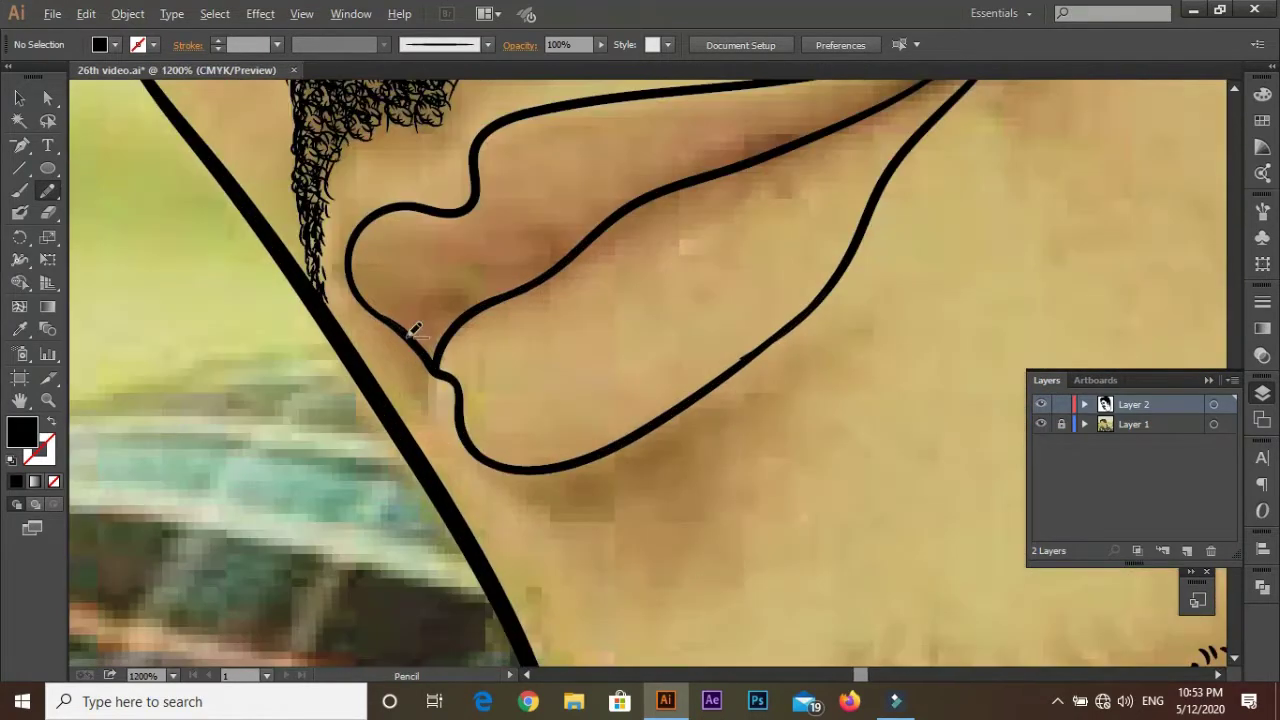
pyautogui.scroll(1, 420, 333)
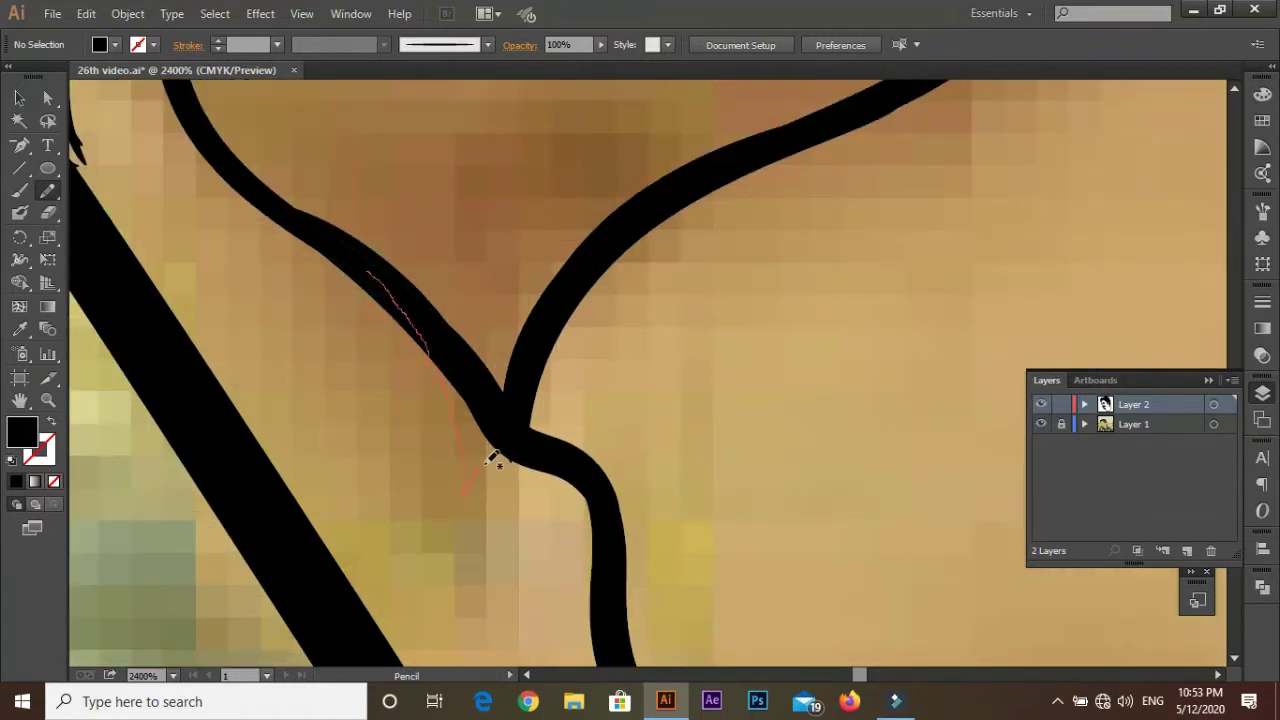
# Step: Add two more pencil shapes filling and smoothing the lip corner gap
pyautogui.moveTo(532, 443); pyautogui.dragTo(532, 445)
pyautogui.scroll(-2, 889, 446)
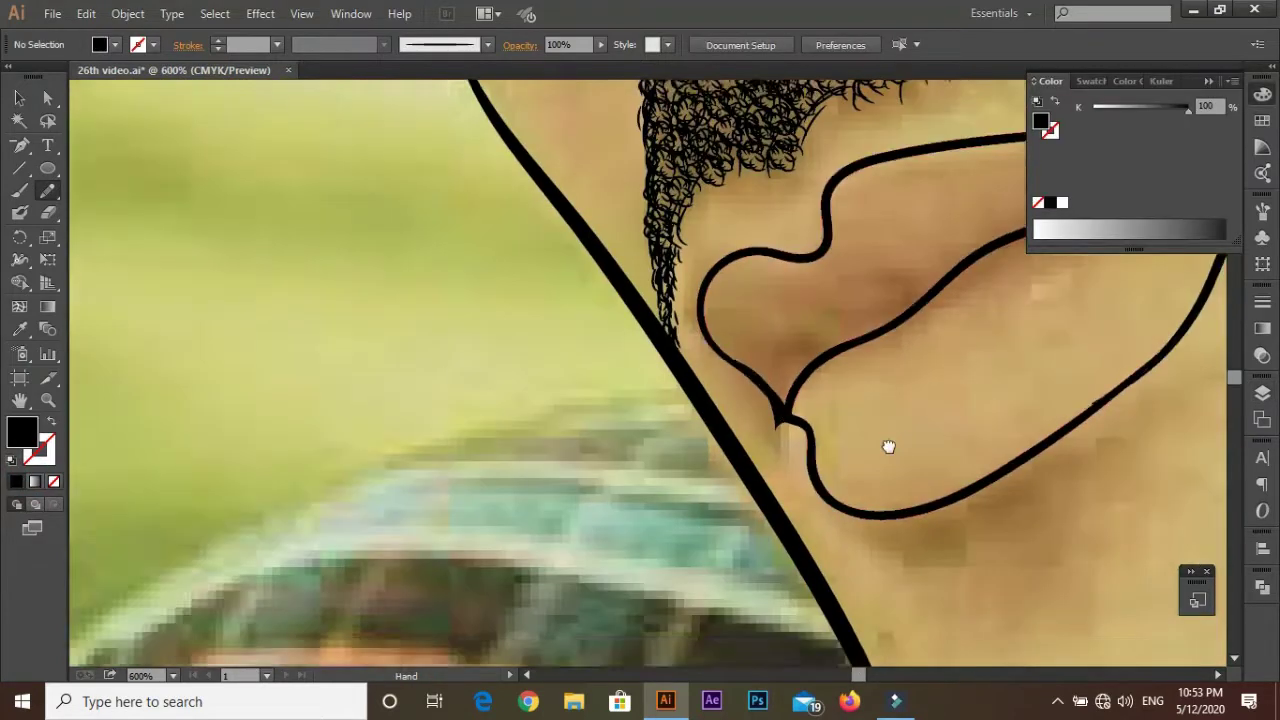
pyautogui.scroll(2, 683, 443)
pyautogui.scroll(2, 520, 400)
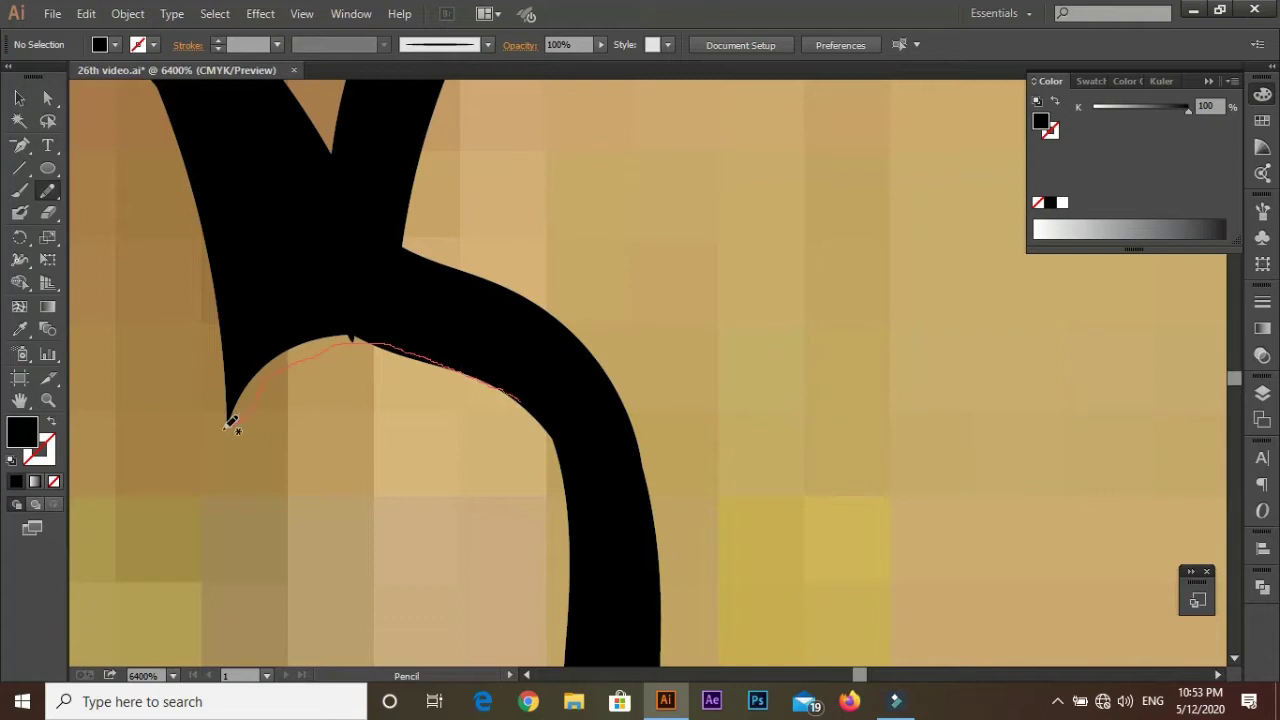
pyautogui.moveTo(230, 425); pyautogui.dragTo(230, 425)
pyautogui.scroll(-3, 617, 366)
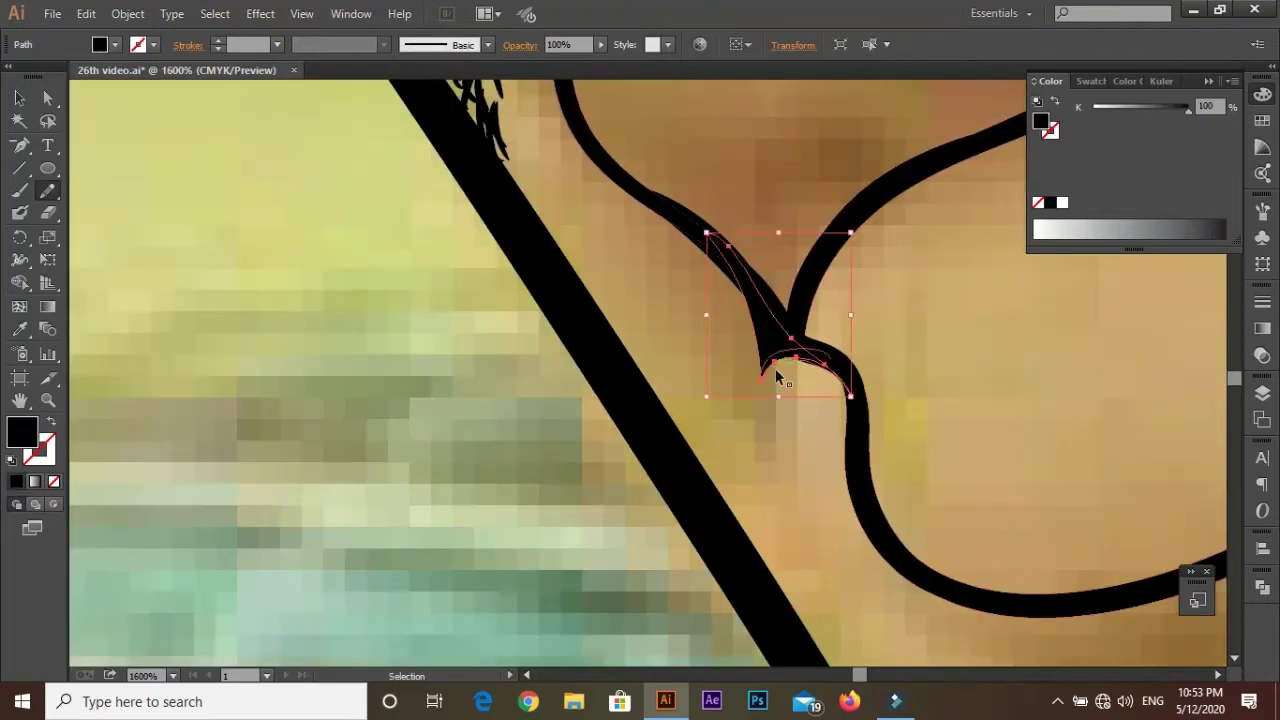
pyautogui.scroll(-2, 509, 457)
pyautogui.scroll(-2, 757, 423)
pyautogui.scroll(-1, 663, 509)
pyautogui.scroll(3, 660, 428)
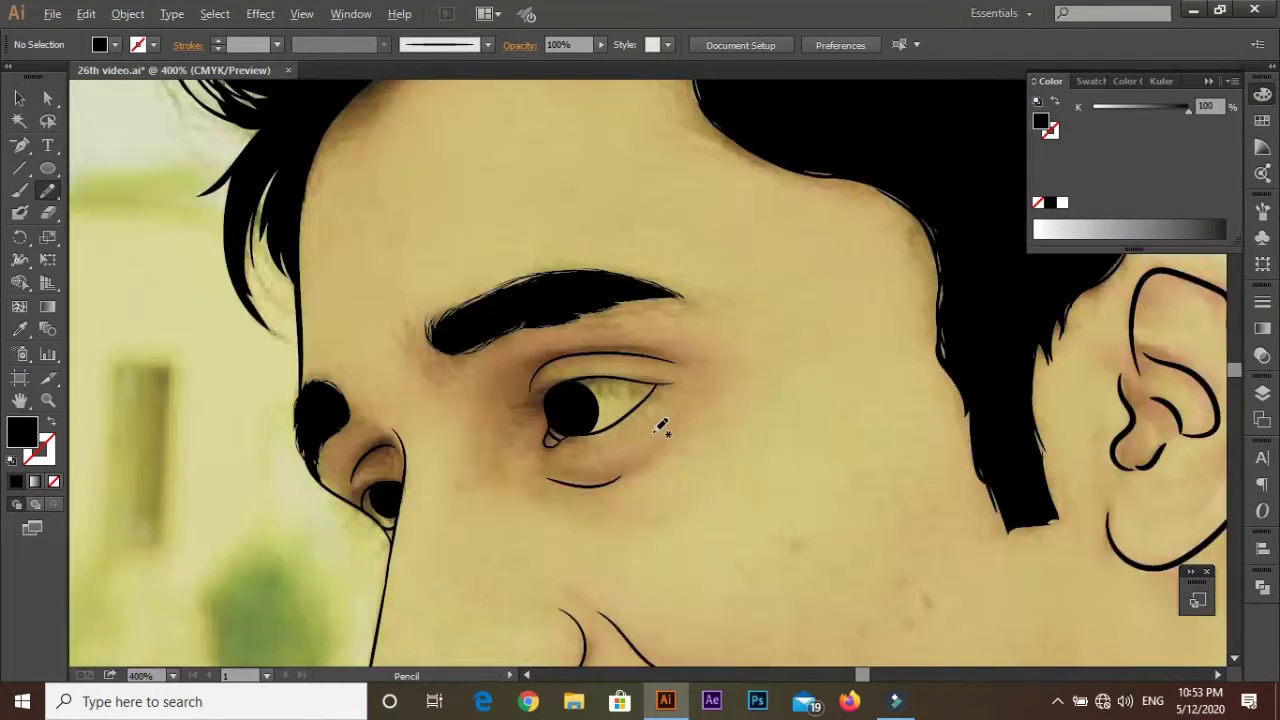
pyautogui.scroll(2, 660, 428)
# Step: Switch to a black stroke with no fill and add eyelash strokes above both irises
pyautogui.hotkey('shift', 'x')
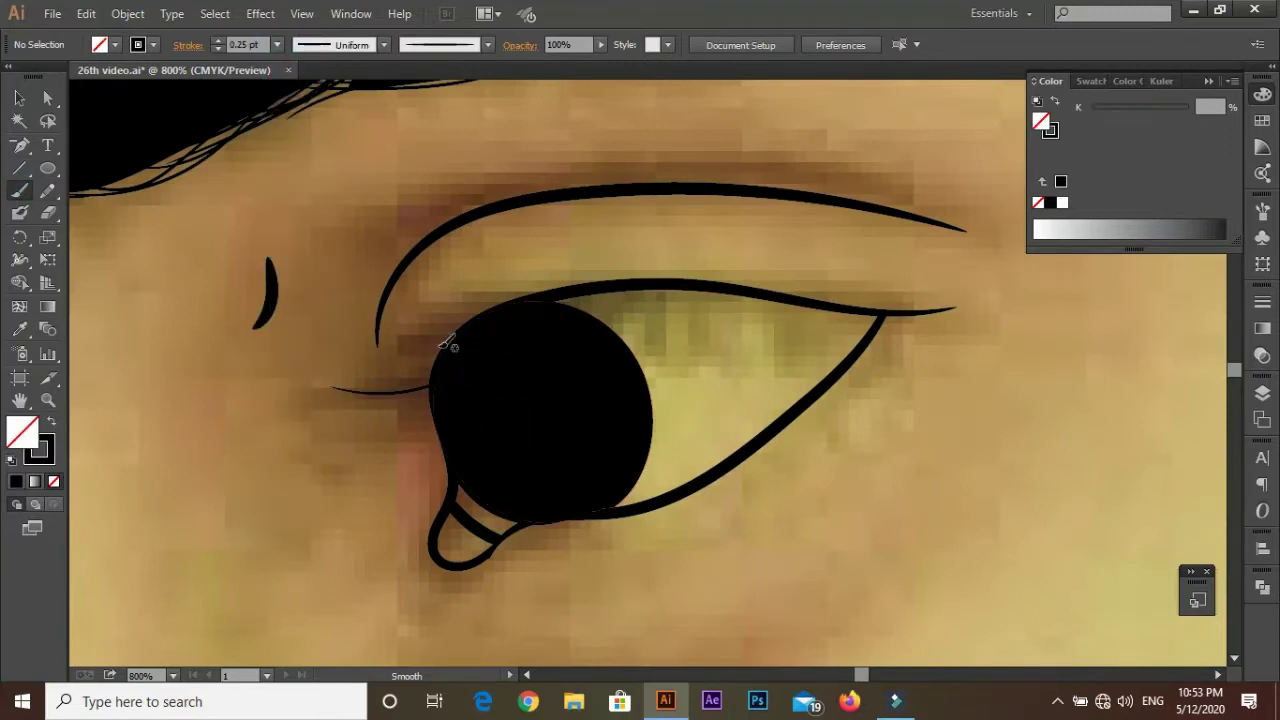
pyautogui.moveTo(432, 342); pyautogui.dragTo(425, 362)
pyautogui.moveTo(537, 299); pyautogui.dragTo(494, 313)
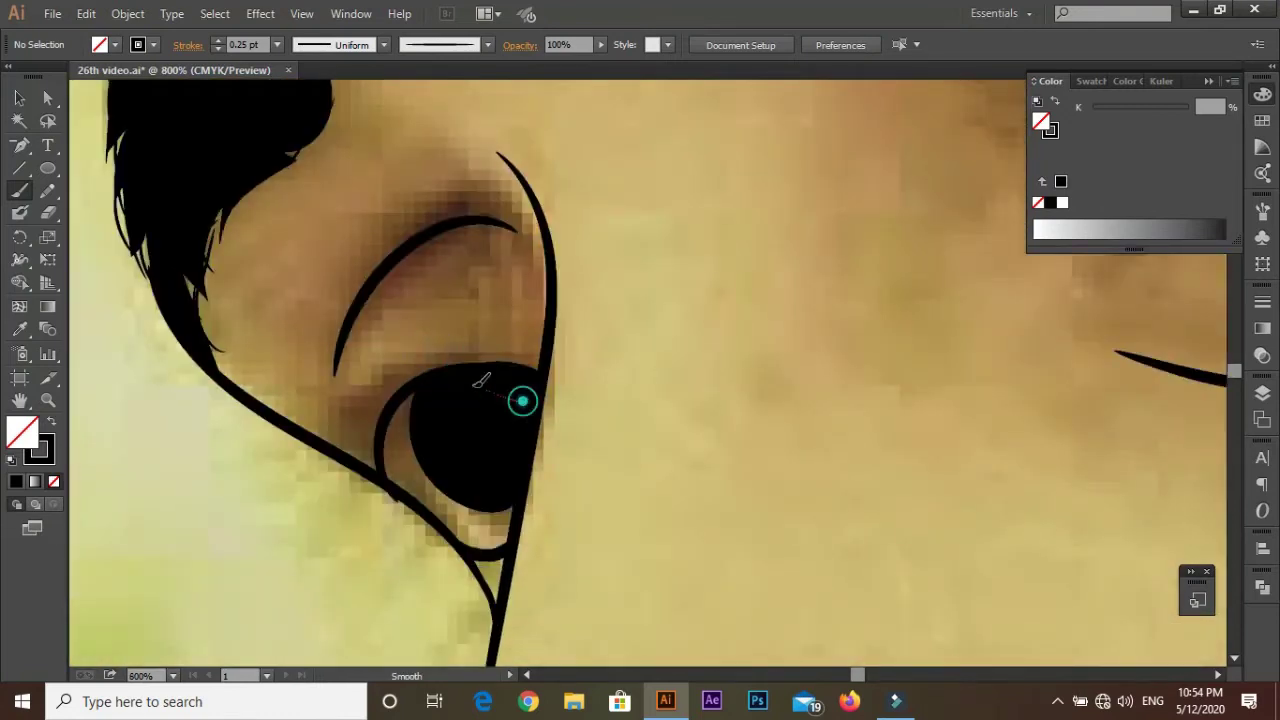
pyautogui.moveTo(470, 372); pyautogui.dragTo(400, 352)
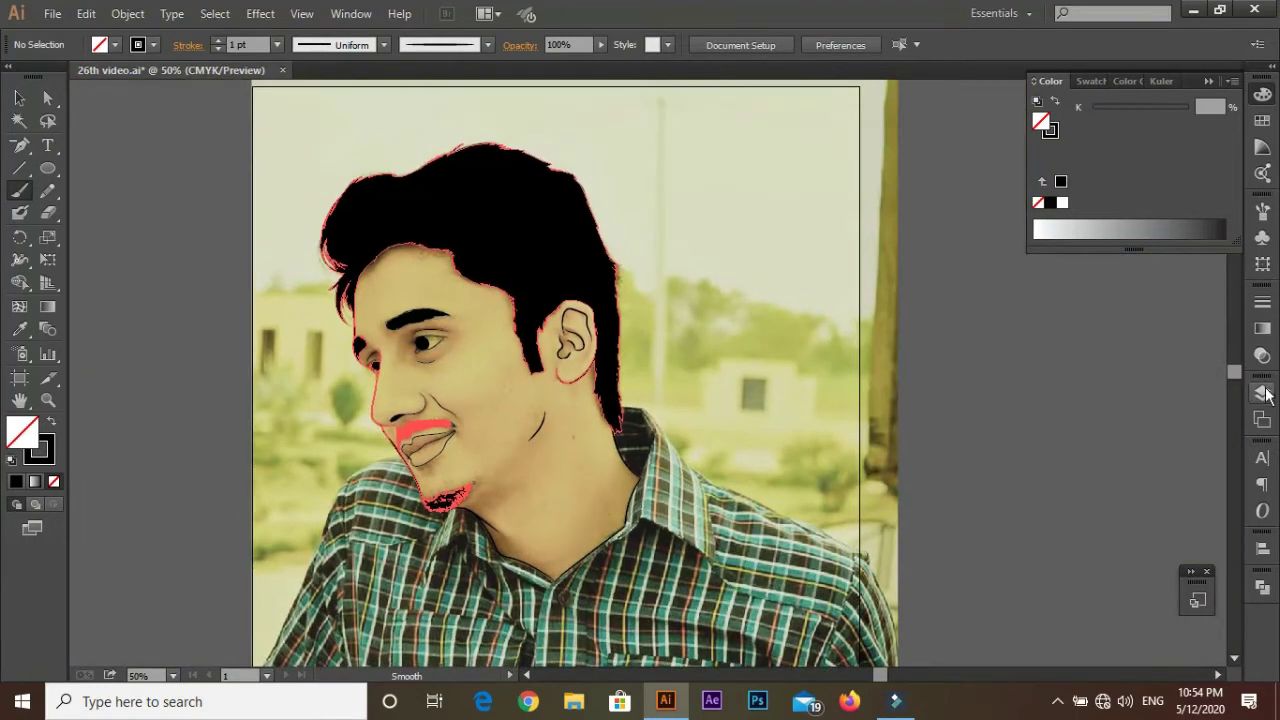
# Step: Hide the reference photo layer and expand the line art's appearance into shapes
pyautogui.click(1262, 393)
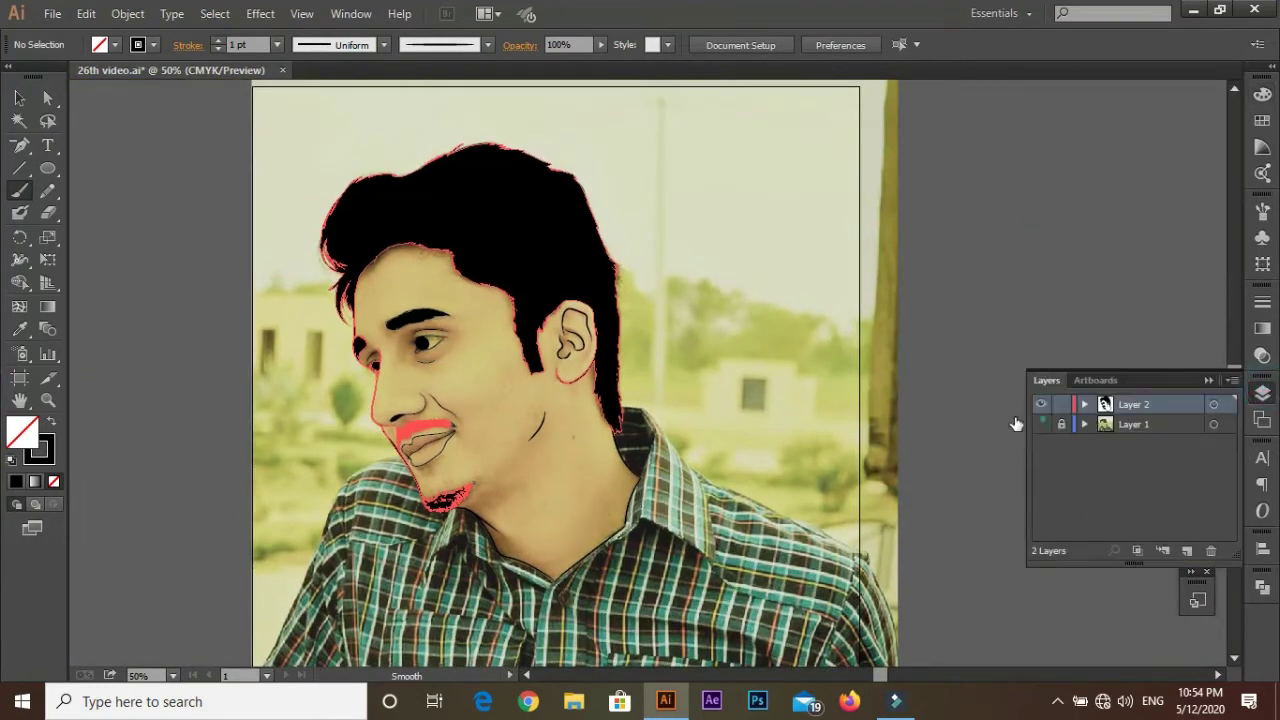
pyautogui.click(1041, 424)
pyautogui.press('v')
pyautogui.click(615, 410)
pyautogui.click(128, 13)
pyautogui.click(180, 240)
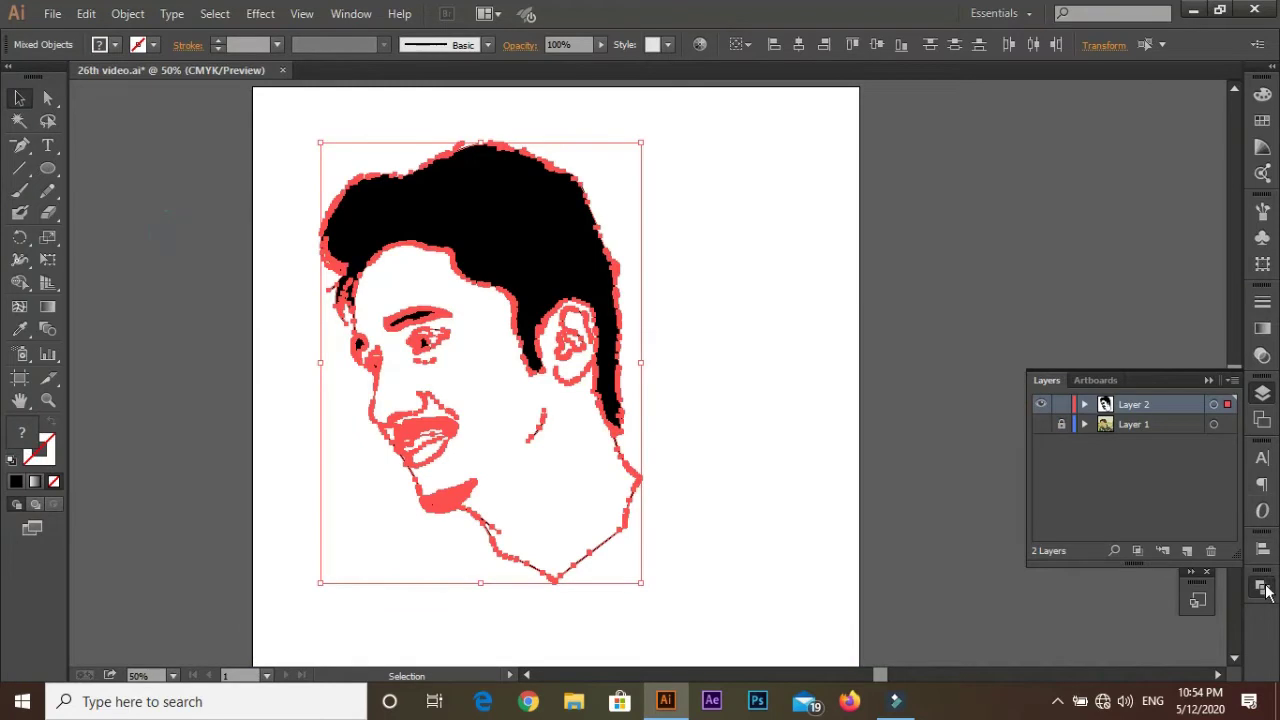
pyautogui.hotkey('ctrl', 'shift', 'F9')
pyautogui.click(736, 305)
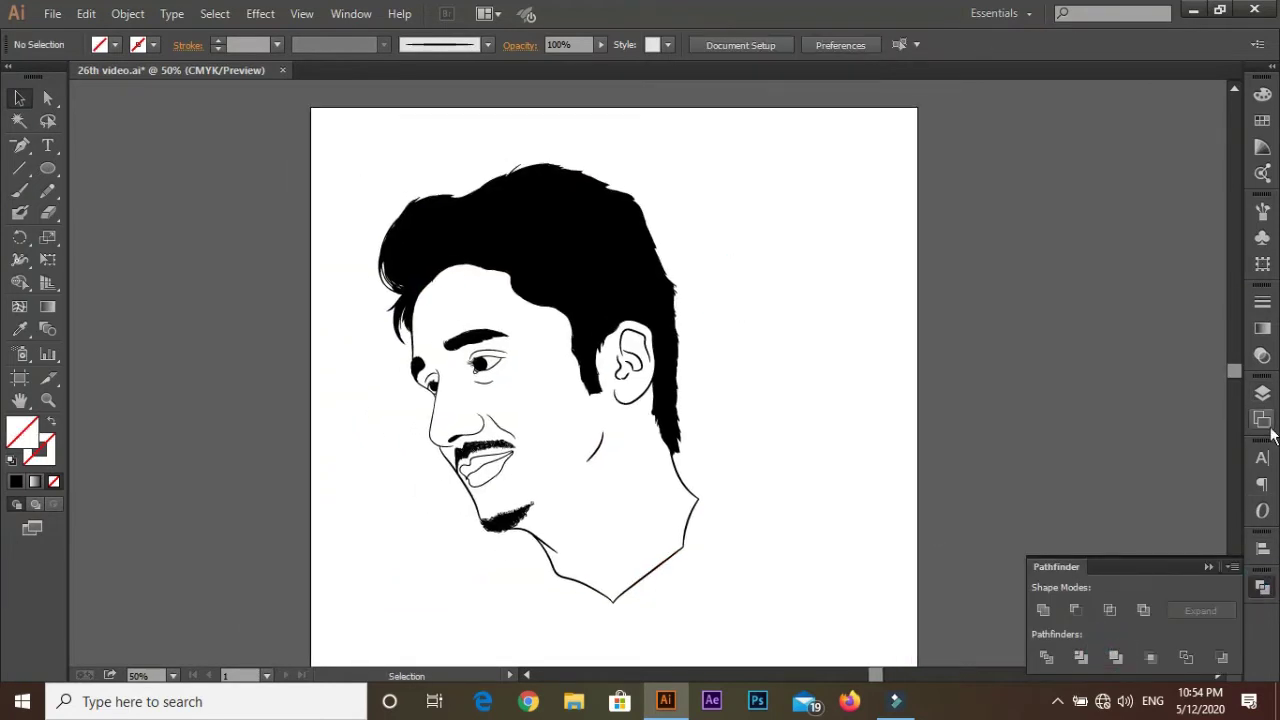
# Step: Duplicate Layer 2, make Layer 2 the working layer, and set a light peach fill
pyautogui.click(1262, 393)
pyautogui.moveTo(1084, 405); pyautogui.dragTo(1187, 550)
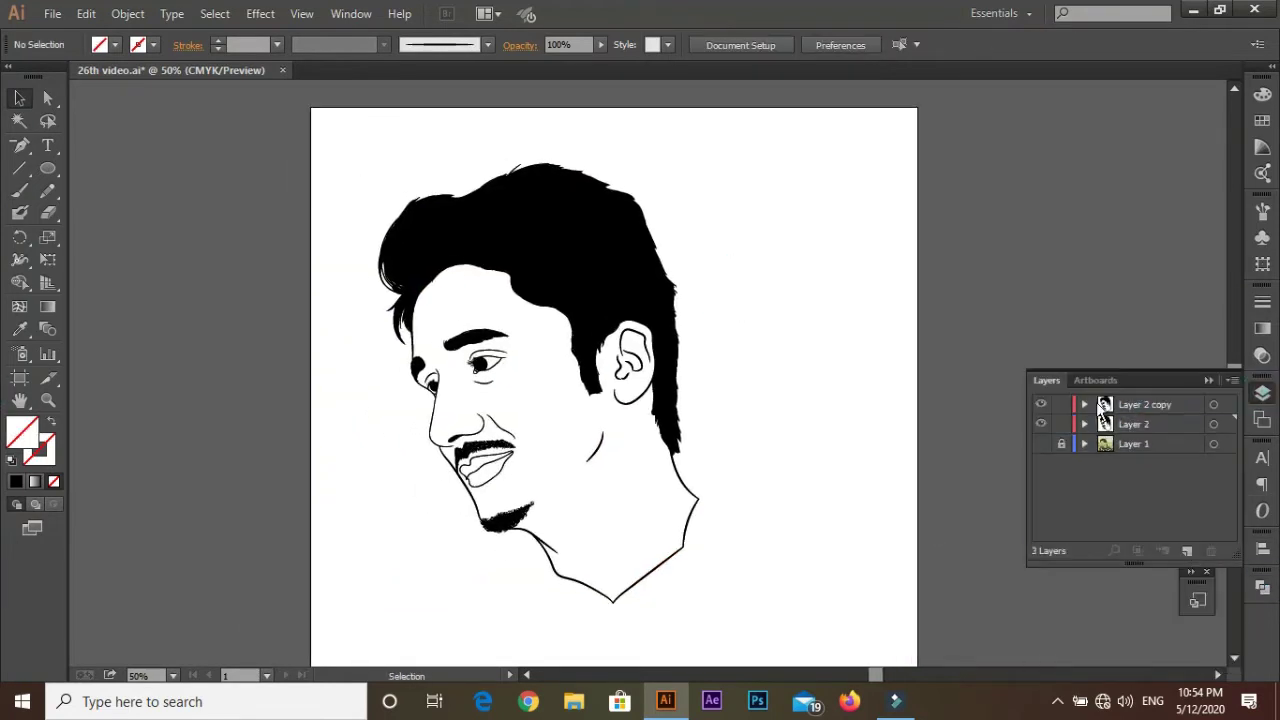
pyautogui.click(1134, 427)
pyautogui.click(50, 423)
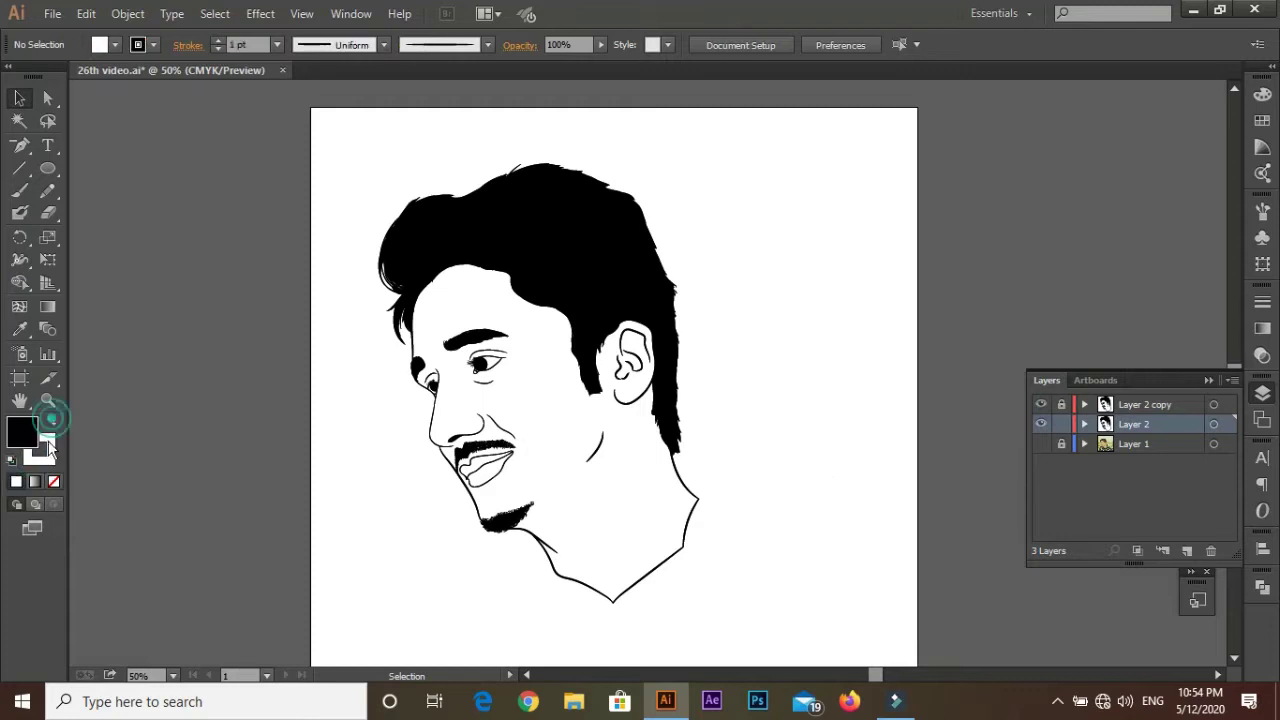
pyautogui.doubleClick(24, 435)
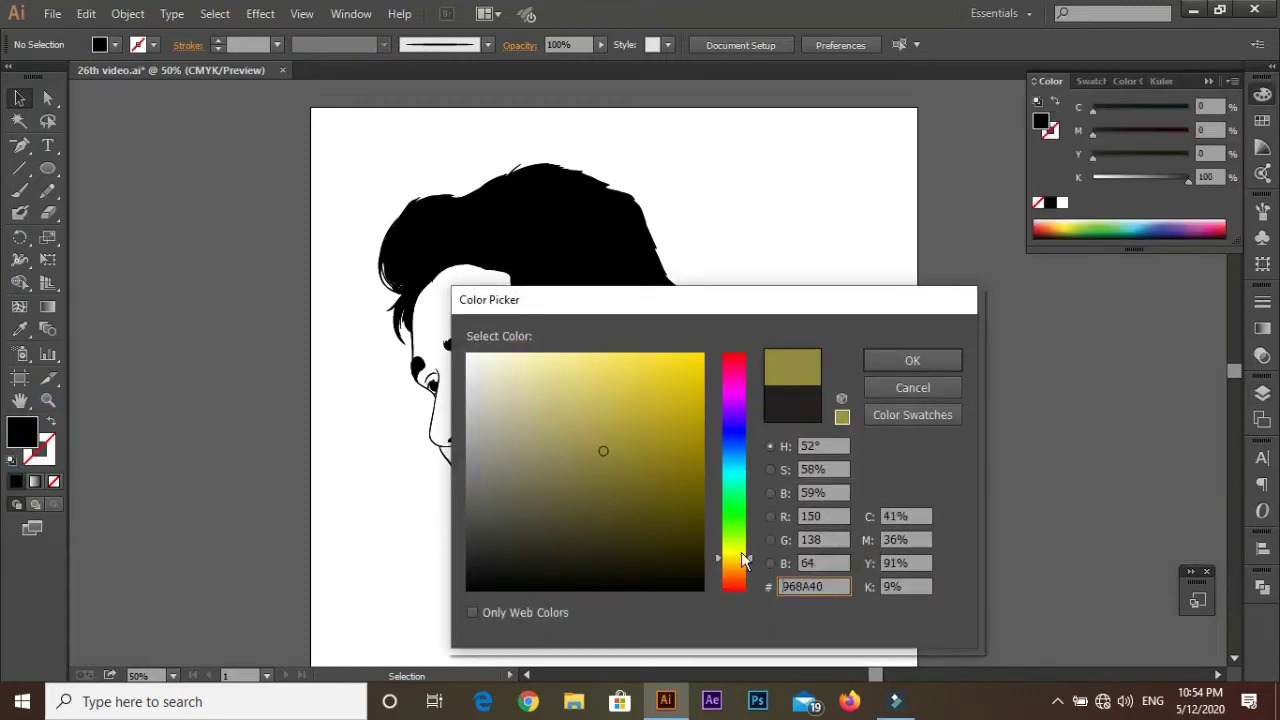
pyautogui.moveTo(745, 410); pyautogui.dragTo(745, 576)
pyautogui.moveTo(626, 486); pyautogui.dragTo(549, 336)
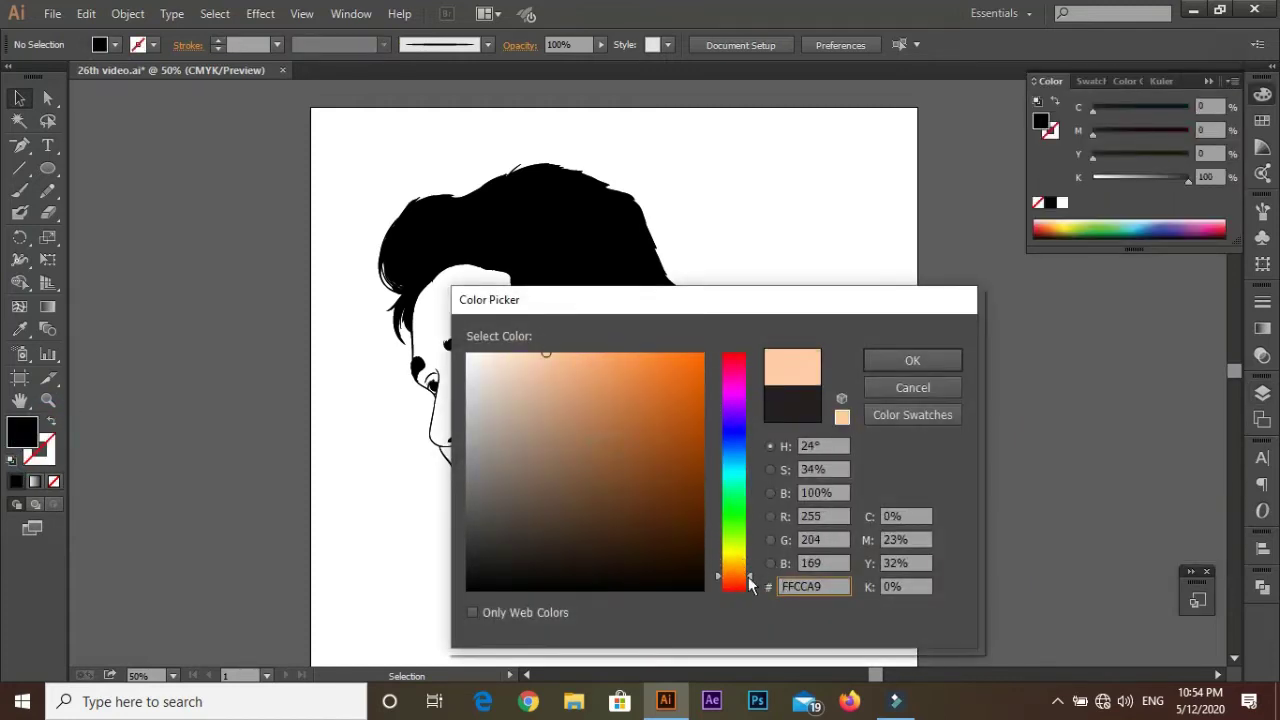
pyautogui.moveTo(749, 584); pyautogui.dragTo(750, 586)
pyautogui.moveTo(547, 363); pyautogui.dragTo(553, 356)
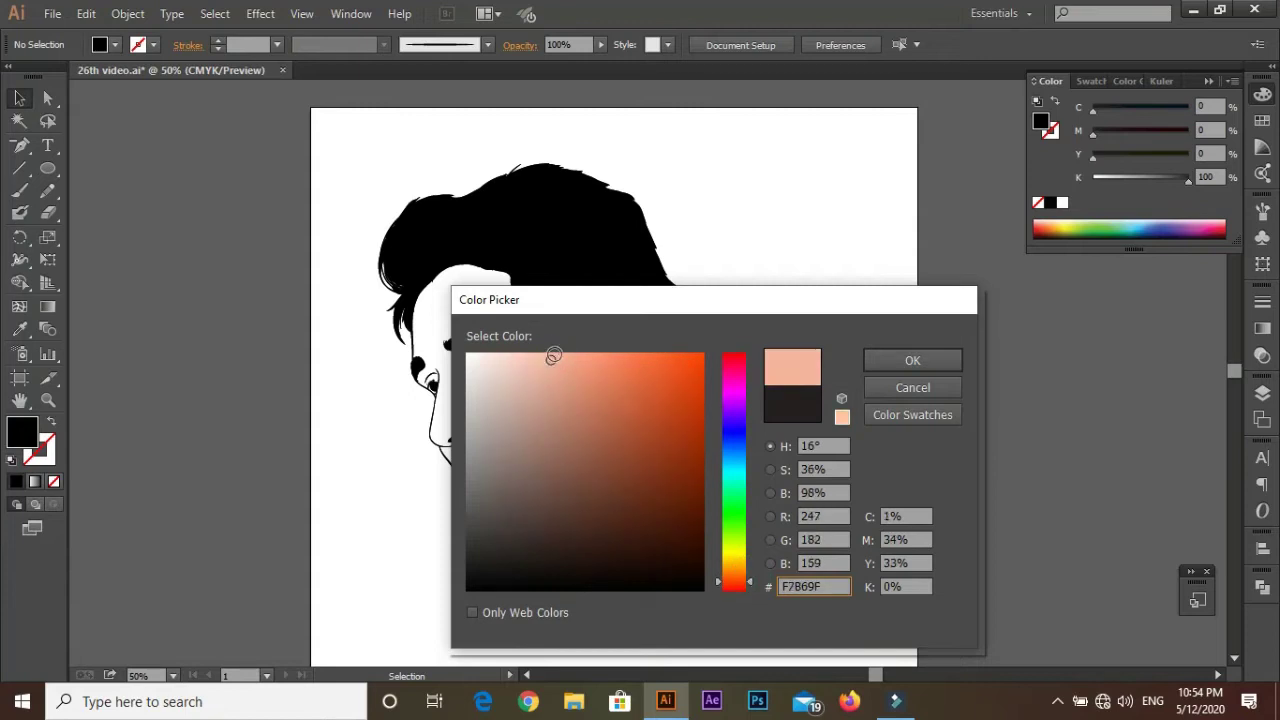
pyautogui.click(746, 574)
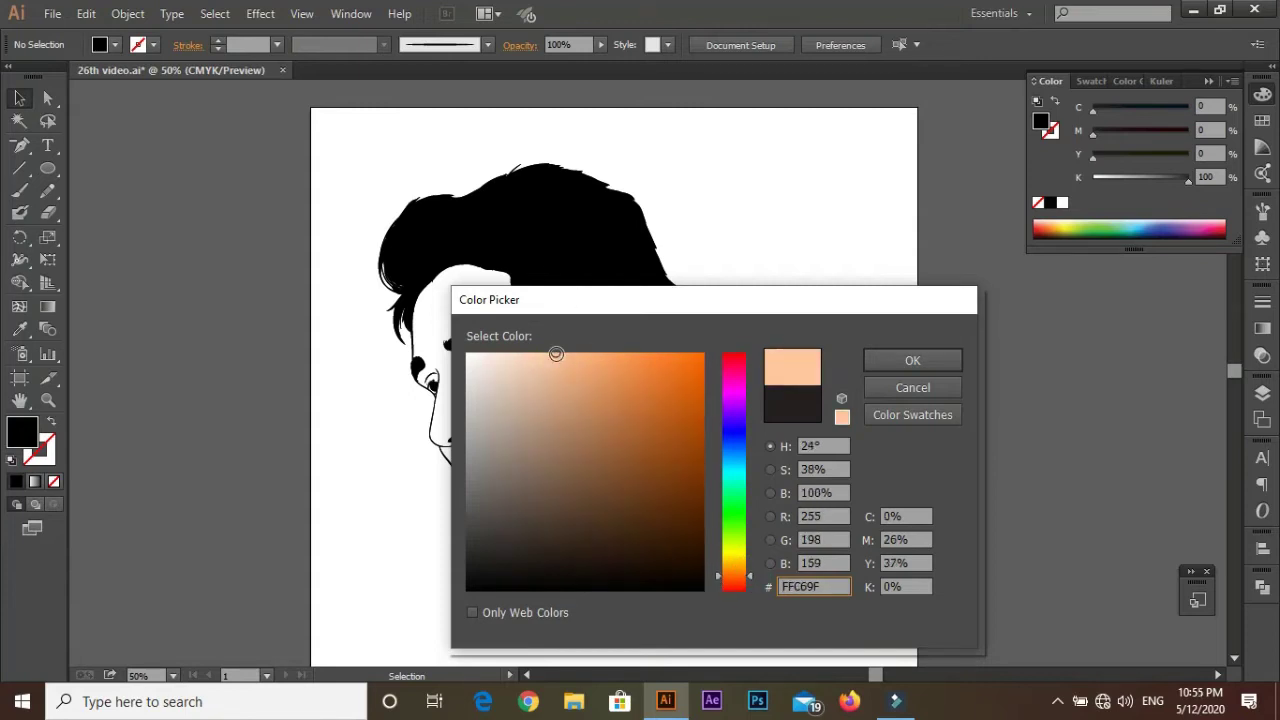
pyautogui.click(913, 361)
# Step: Draw a 14.417 × 13.861 in peach rectangle covering the whole portrait
pyautogui.click(47, 168)
pyautogui.moveTo(339, 153)
pyautogui.mouseDown()
pyautogui.moveTo(817, 595)
pyautogui.moveTo(825, 620)
pyautogui.mouseUp()
pyautogui.click(19, 97)
pyautogui.doubleClick(23, 432)
pyautogui.click(550, 357)
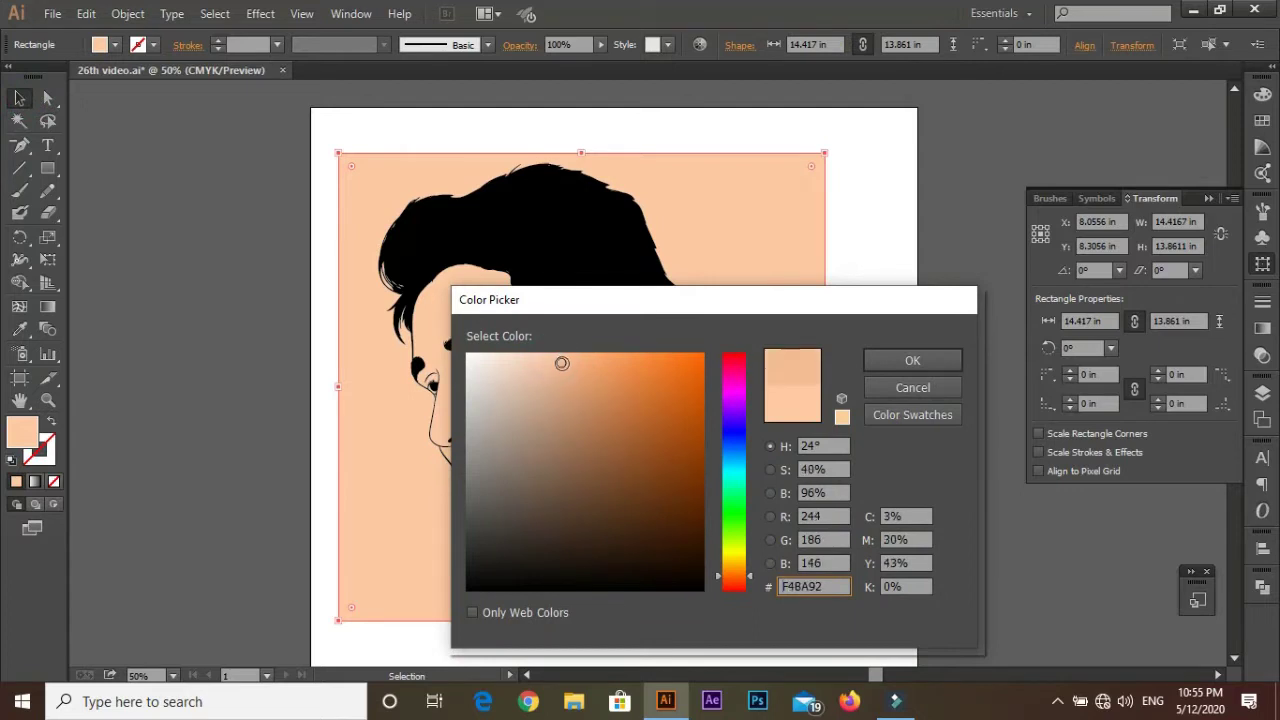
pyautogui.moveTo(558, 358); pyautogui.dragTo(554, 346)
pyautogui.click(913, 361)
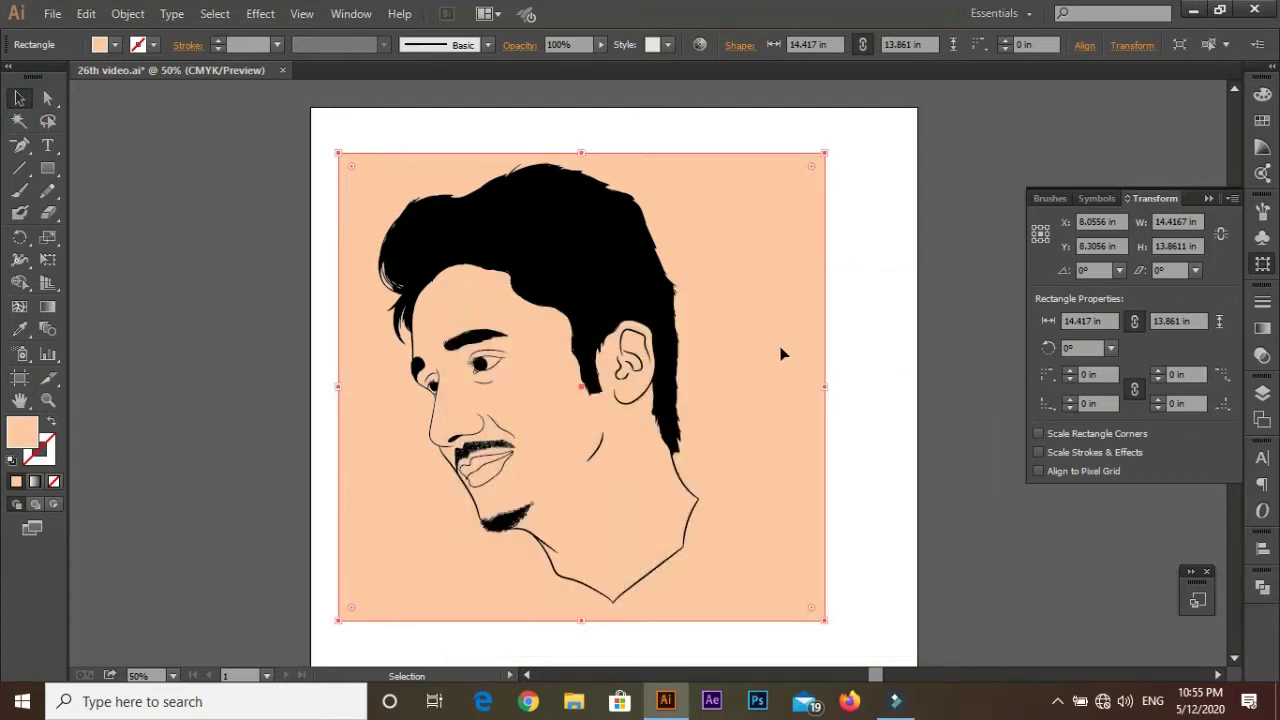
pyautogui.doubleClick(22, 432)
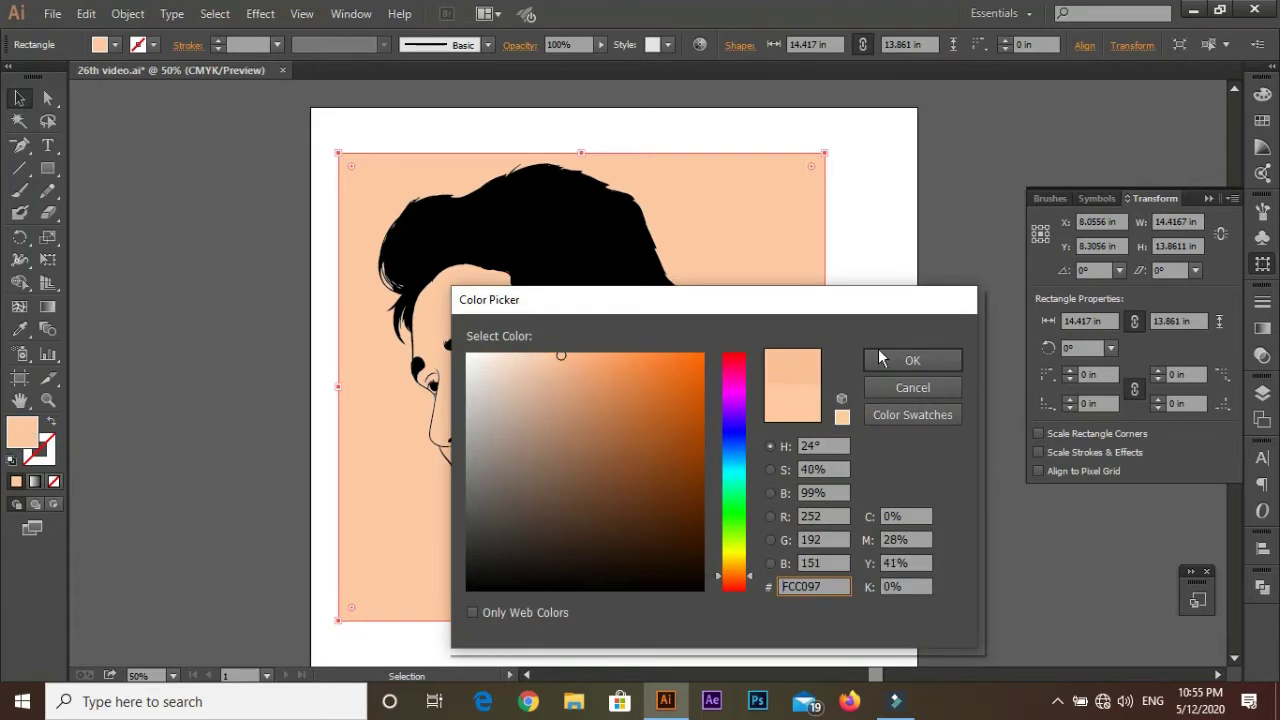
pyautogui.click(907, 368)
# Step: Send the rectangle to back, Divide all the artwork, and isolate the divided group
pyautogui.rightClick(800, 286)
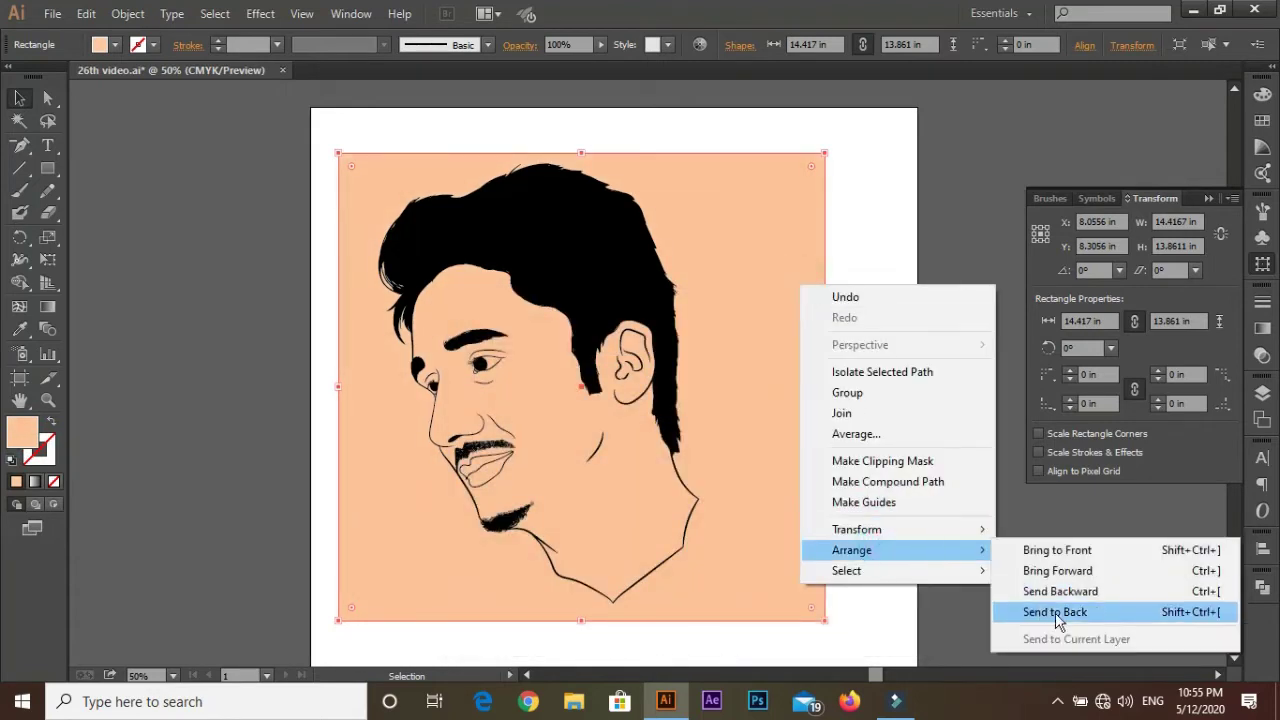
pyautogui.click(1025, 611)
pyautogui.moveTo(303, 165); pyautogui.dragTo(808, 590)
pyautogui.click(1262, 587)
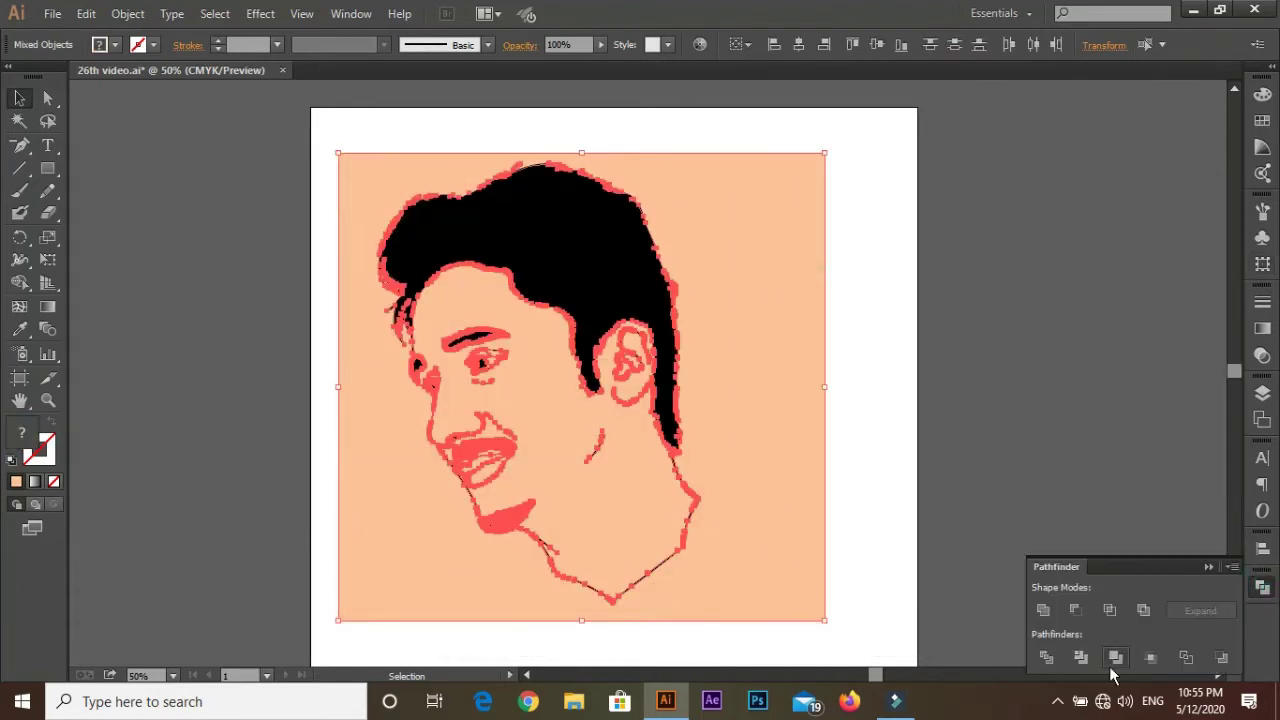
pyautogui.rightClick(782, 316)
pyautogui.click(871, 400)
# Step: Delete the peach background piece outside the face
pyautogui.click(800, 265)
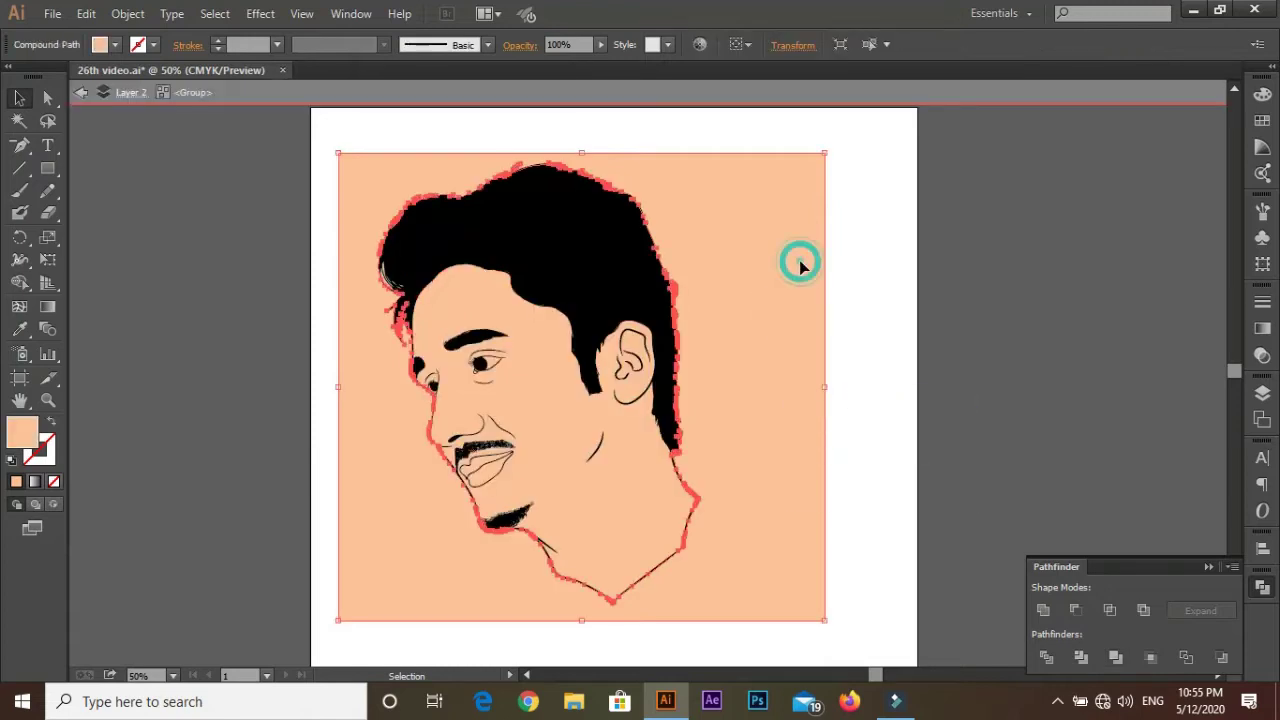
pyautogui.press('Delete')
pyautogui.scroll(2, 484, 374)
pyautogui.scroll(1, 523, 357)
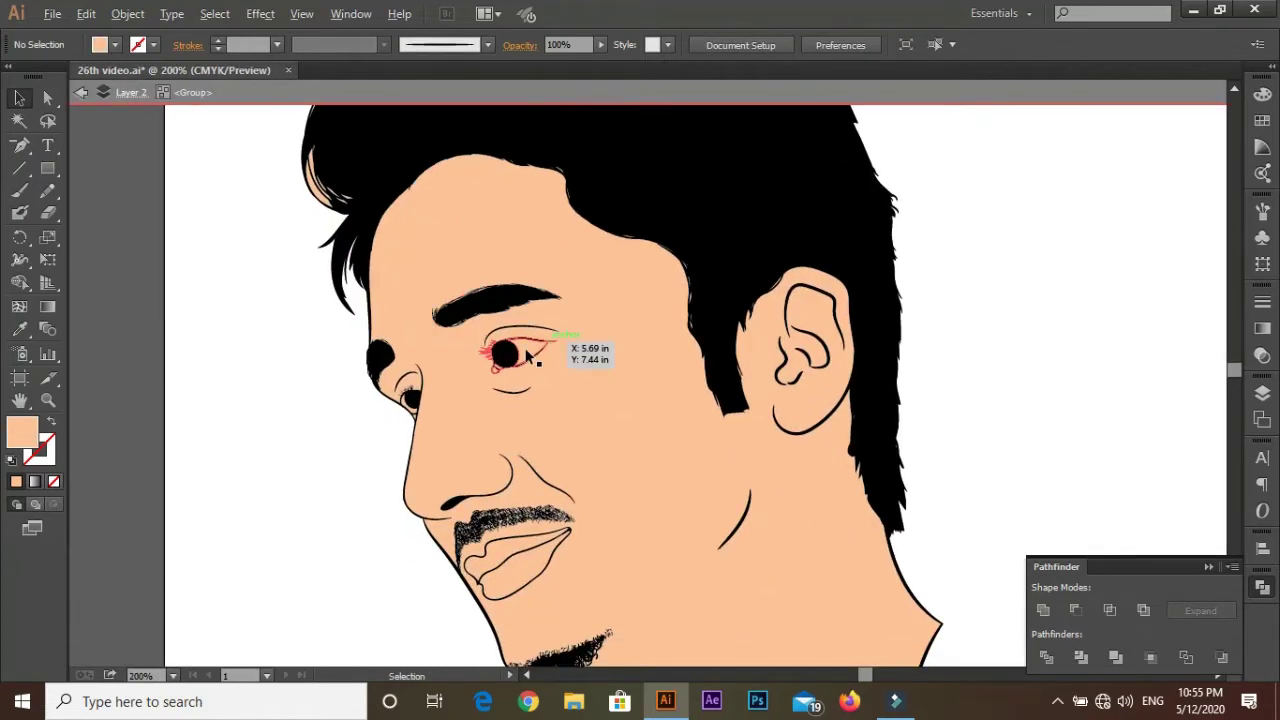
pyautogui.scroll(3, 528, 350)
pyautogui.scroll(1, 540, 390)
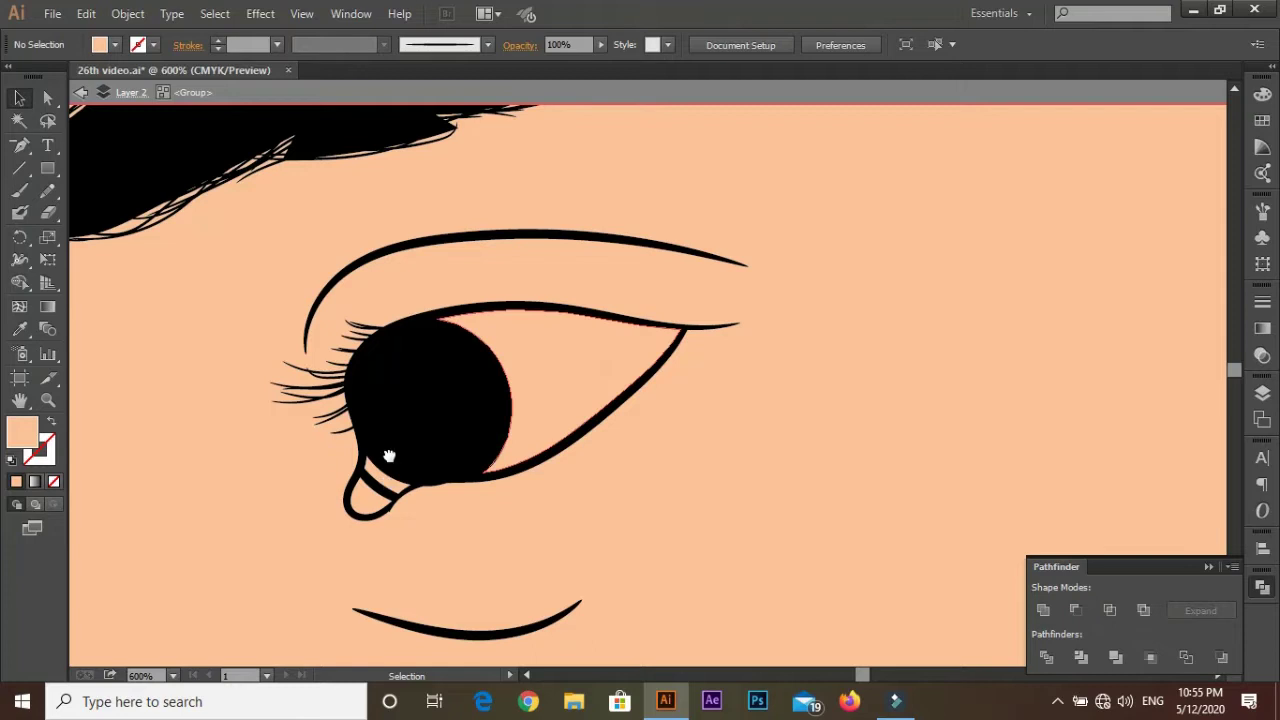
# Step: Fill the whites of both eyes with white
pyautogui.click(389, 456)
pyautogui.scroll(1, 389, 456)
pyautogui.click(418, 405)
pyautogui.doubleClick(22, 432)
pyautogui.click(470, 362)
pyautogui.click(905, 362)
pyautogui.click(375, 457)
pyautogui.scroll(-3, 375, 457)
pyautogui.scroll(2, 309, 426)
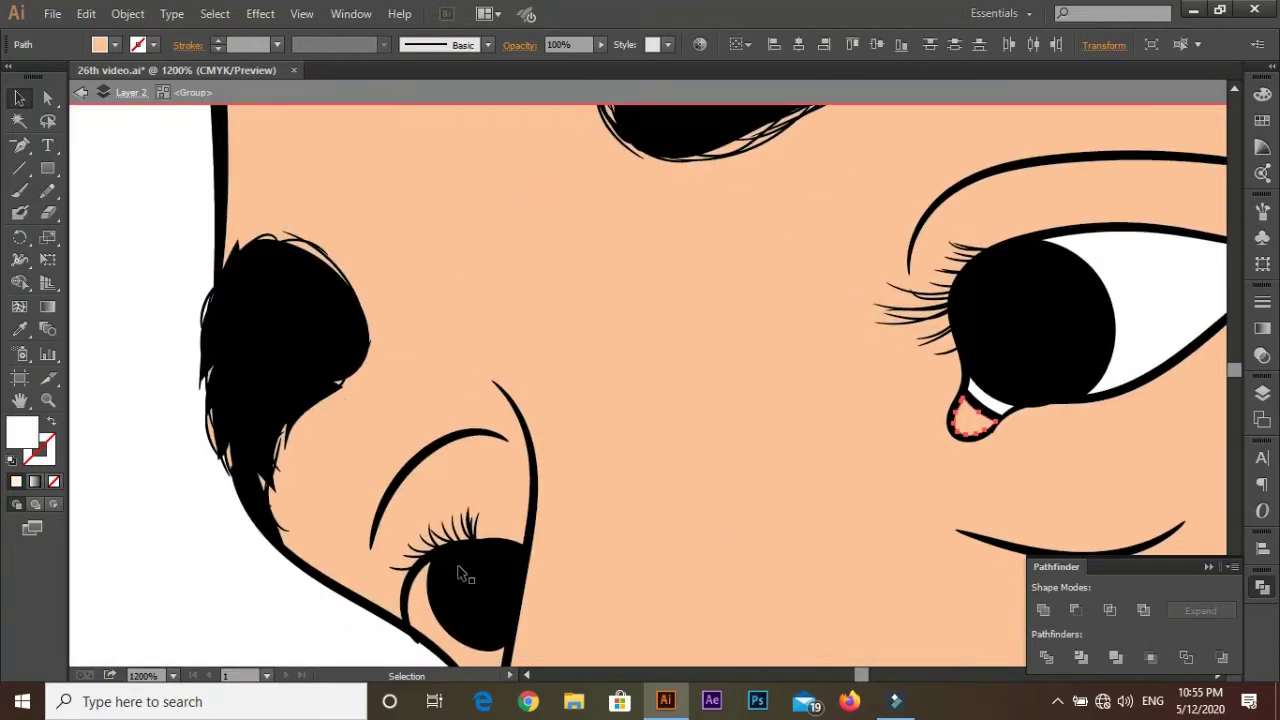
pyautogui.scroll(1, 457, 571)
pyautogui.scroll(-1, 393, 398)
pyautogui.click(397, 389)
pyautogui.doubleClick(22, 432)
pyautogui.click(472, 340)
pyautogui.click(941, 358)
# Step: Colour the tear duct at the eye's corner a darker peach
pyautogui.scroll(-1, 262, 507)
pyautogui.moveTo(605, 430); pyautogui.dragTo(337, 400)
pyautogui.scroll(1, 414, 371)
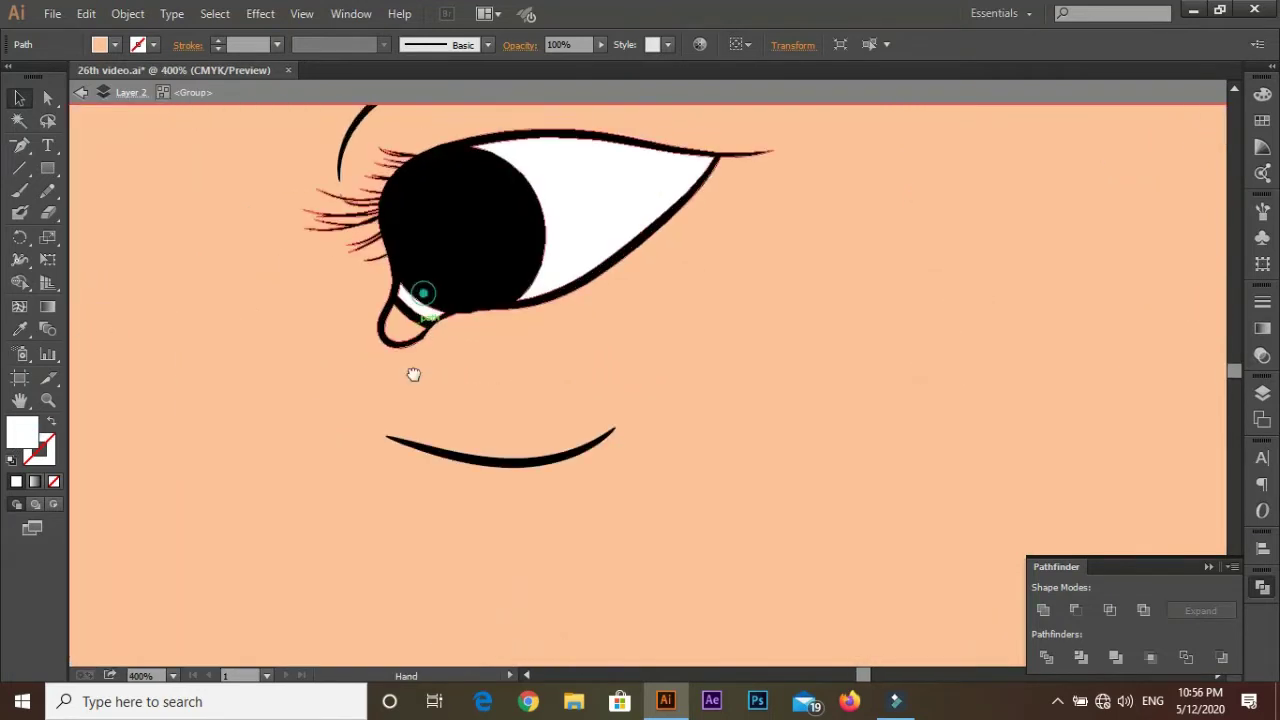
pyautogui.scroll(1, 395, 405)
pyautogui.click(390, 403)
pyautogui.doubleClick(30, 440)
pyautogui.click(601, 375)
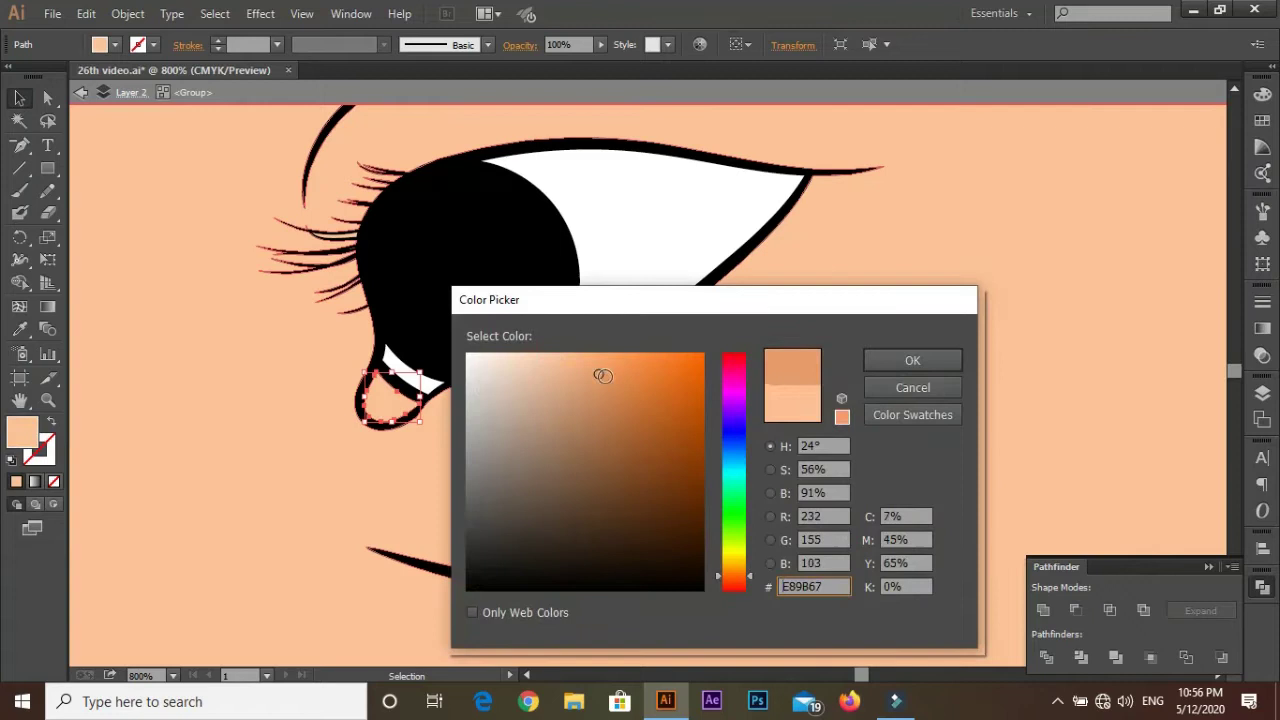
pyautogui.click(890, 358)
# Step: Fill the upper lip with a dark red
pyautogui.scroll(-1, 648, 360)
pyautogui.scroll(-1, 594, 268)
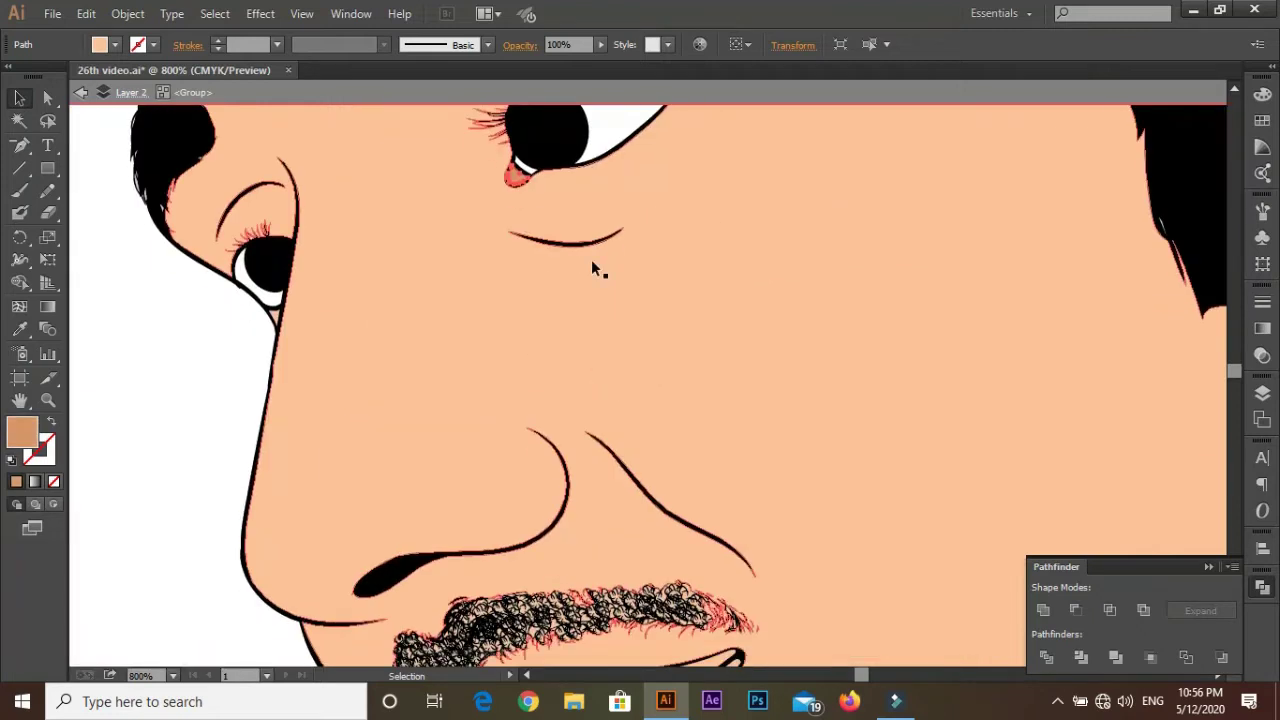
pyautogui.scroll(-1, 567, 436)
pyautogui.click(530, 387)
pyautogui.doubleClick(22, 432)
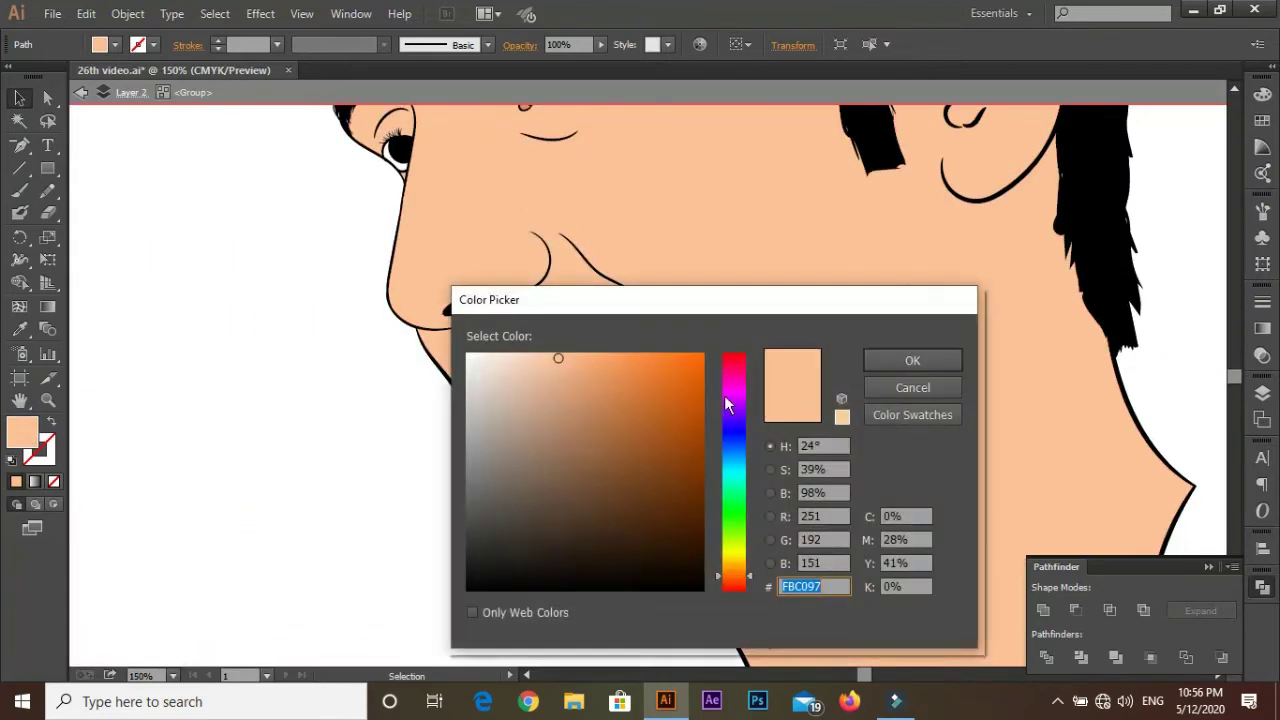
pyautogui.click(750, 586)
pyautogui.moveTo(590, 417); pyautogui.dragTo(581, 400)
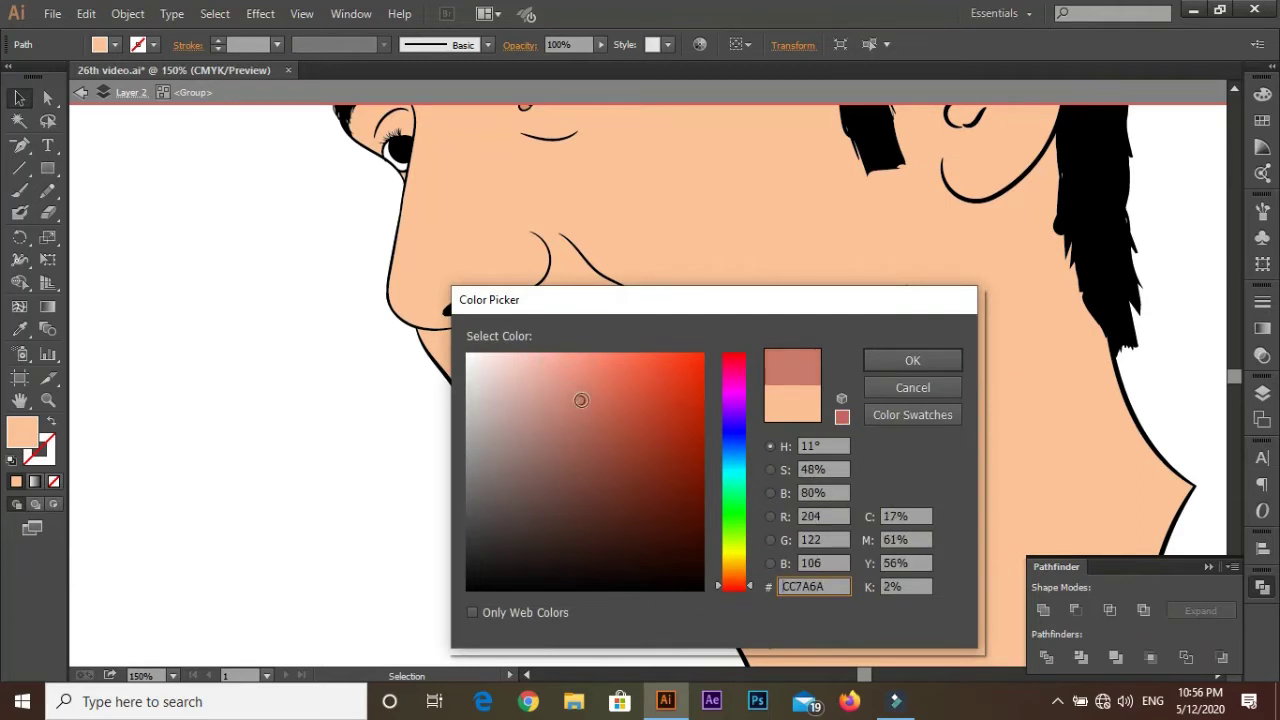
pyautogui.click(912, 362)
# Step: Fill the lower lip with a lighter rose-pink red (#E27676)
pyautogui.click(548, 424)
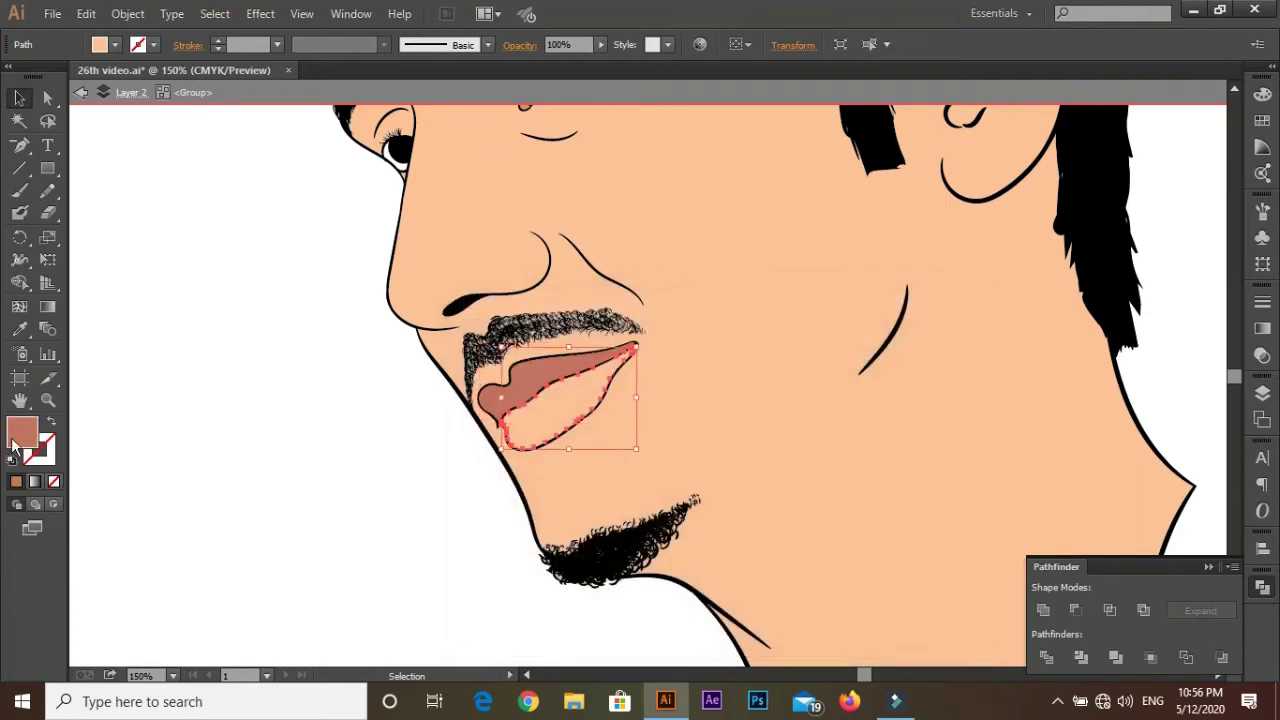
pyautogui.doubleClick(22, 432)
pyautogui.click(740, 586)
pyautogui.click(610, 390)
pyautogui.moveTo(610, 390); pyautogui.dragTo(607, 381)
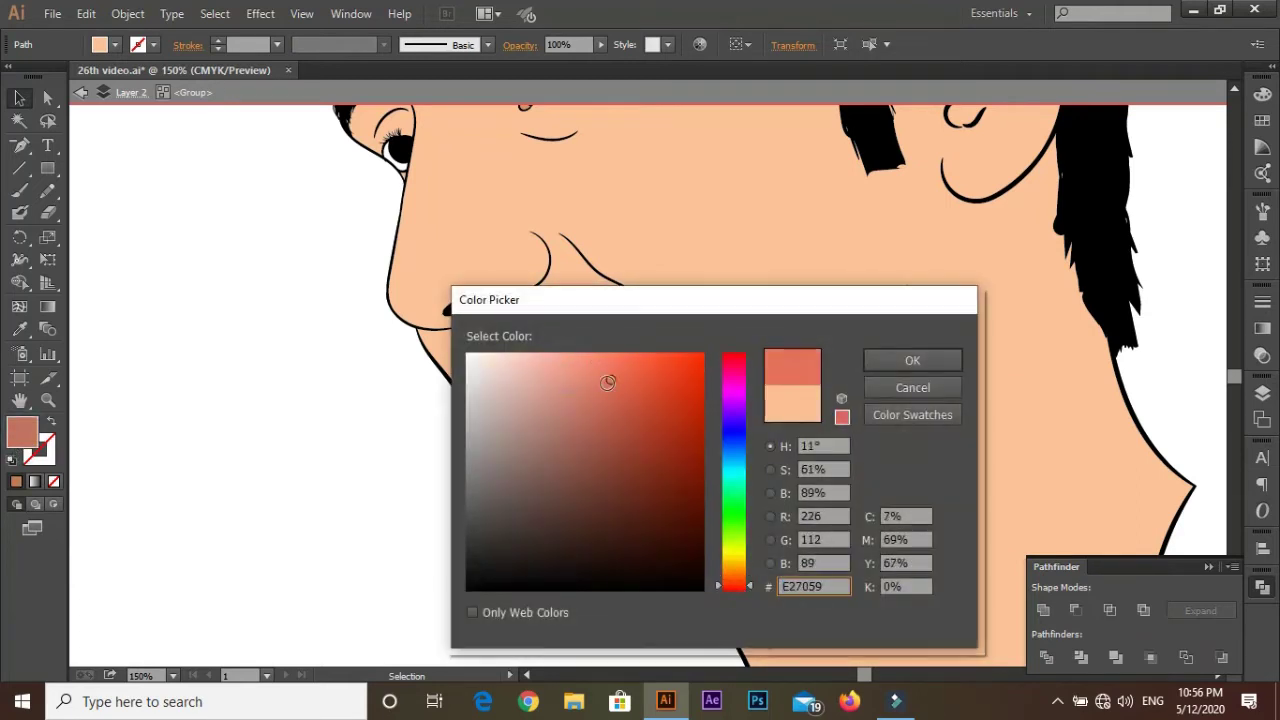
pyautogui.click(736, 590)
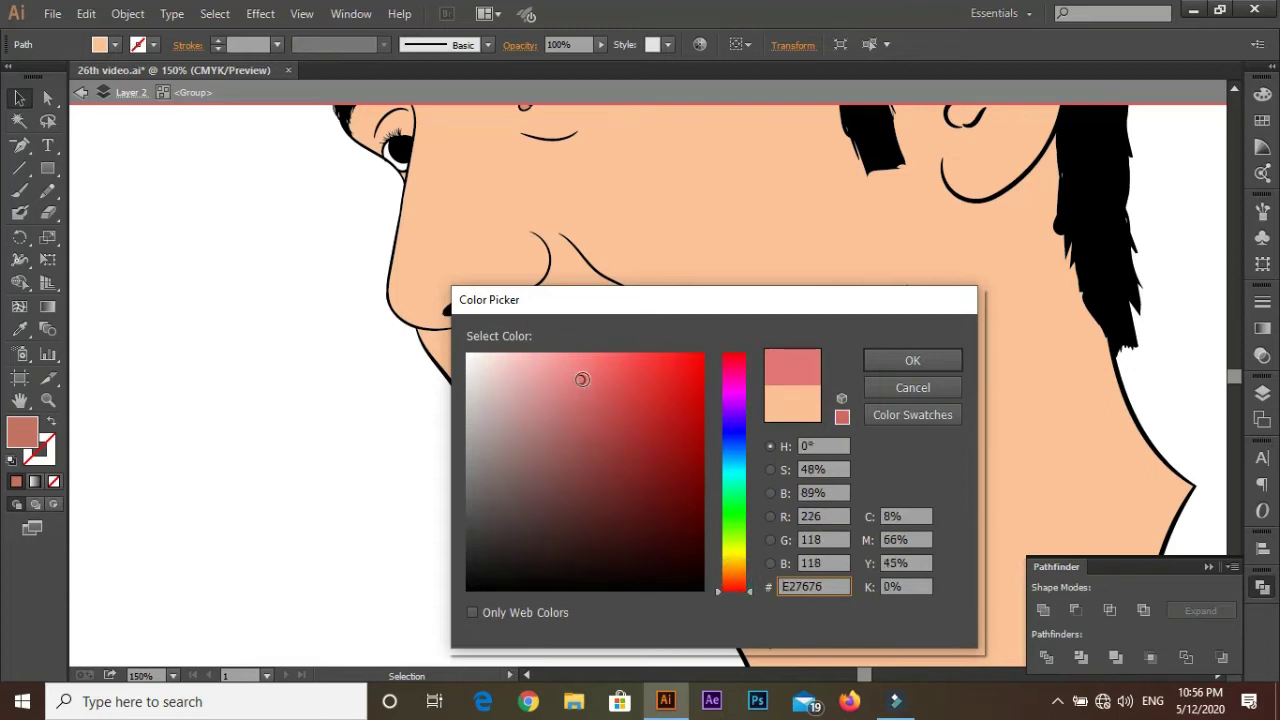
pyautogui.press('Return')
# Step: Exit isolation mode and expand Layer 2 in the Layers panel
pyautogui.click(379, 430)
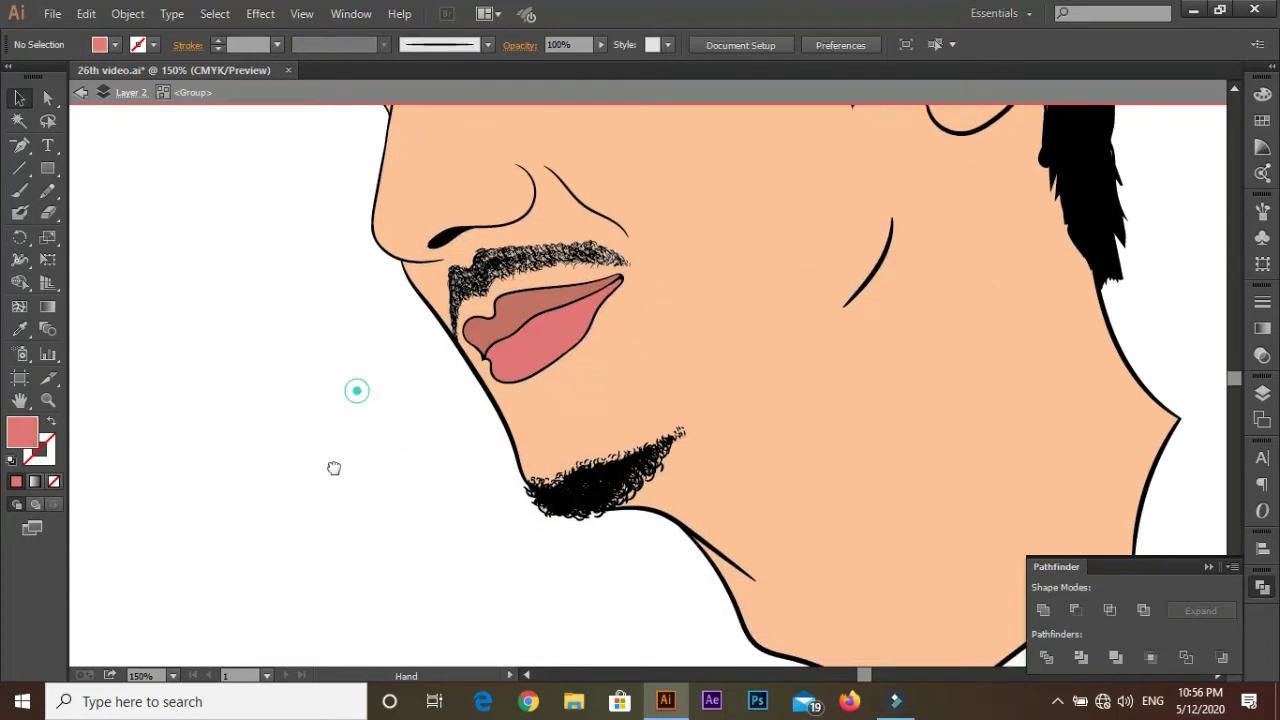
pyautogui.scroll(-3, 354, 400)
pyautogui.scroll(2, 380, 450)
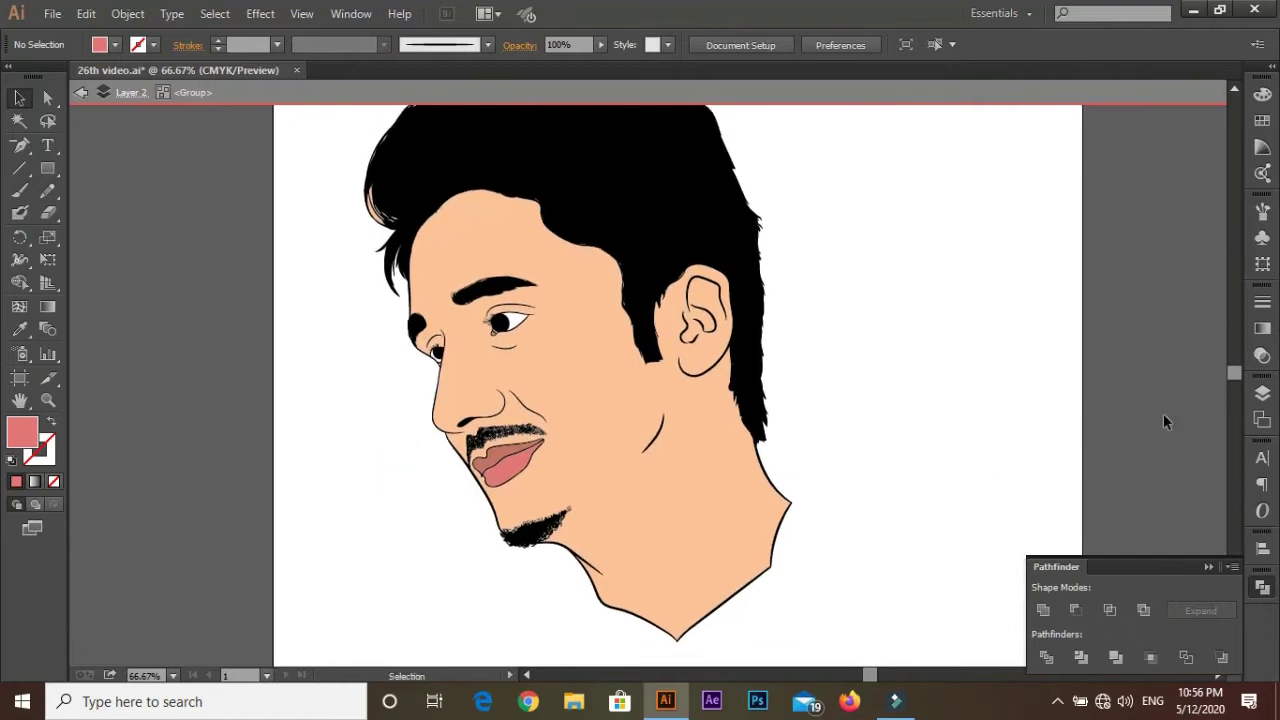
pyautogui.click(1262, 393)
pyautogui.scroll(-5, 891, 353)
pyautogui.moveTo(891, 353); pyautogui.dragTo(824, 414)
pyautogui.press('Escape')
pyautogui.scroll(1, 830, 405)
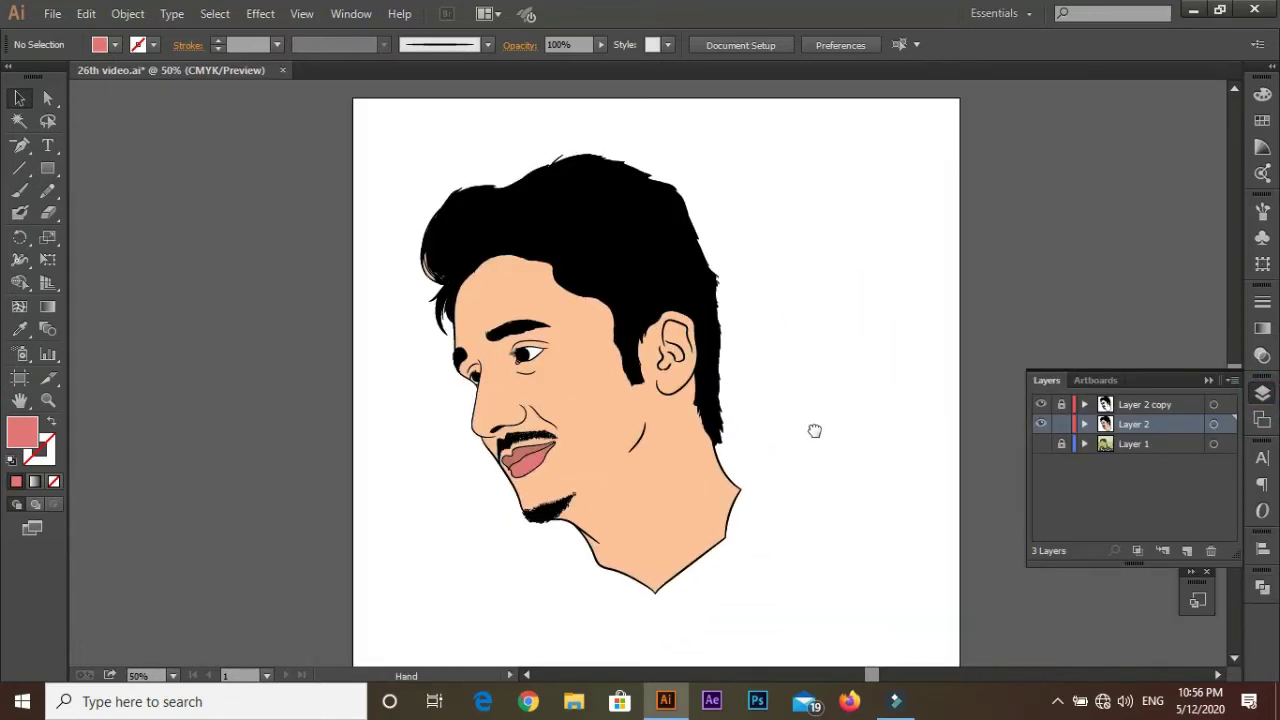
pyautogui.click(1084, 424)
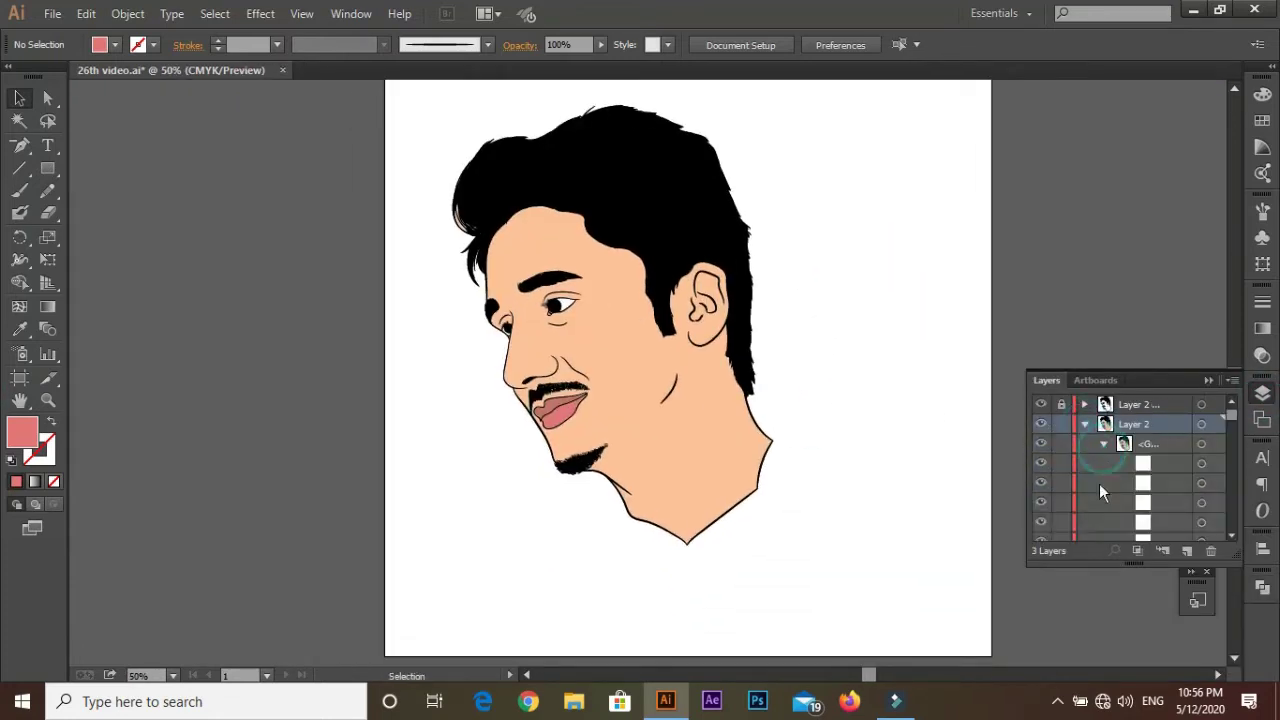
pyautogui.scroll(-2, 1080, 470)
pyautogui.scroll(3, 1063, 508)
# Step: With Direct Selection, select and deselect anchor points around the hair and temple
pyautogui.click(1209, 381)
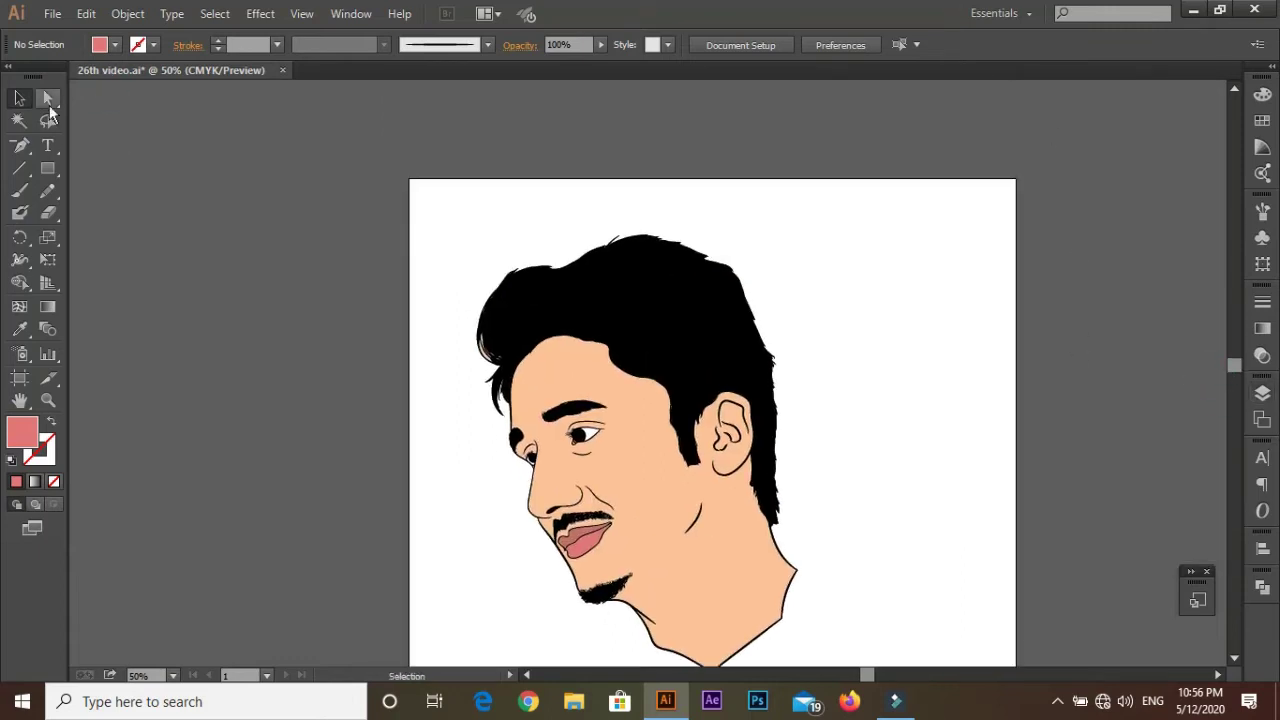
pyautogui.press('a')
pyautogui.scroll(2, 510, 140)
pyautogui.moveTo(286, 208); pyautogui.dragTo(450, 380)
pyautogui.click(288, 304)
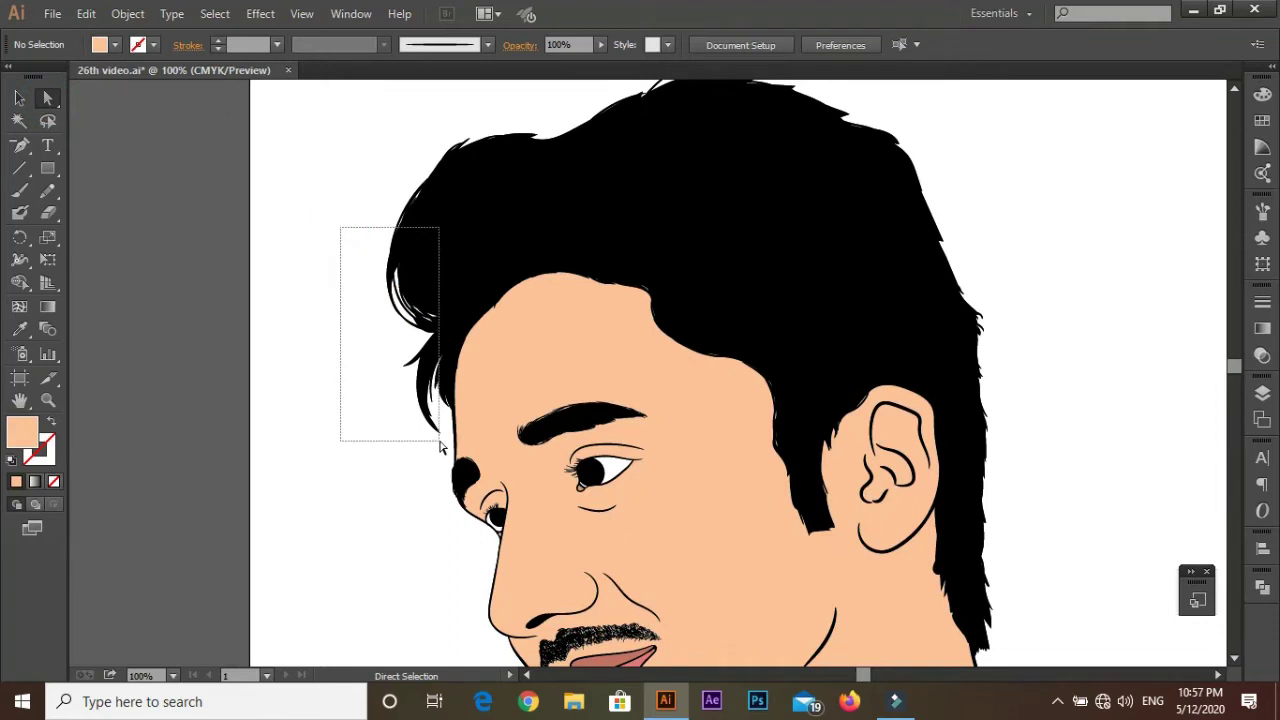
pyautogui.moveTo(455, 503); pyautogui.dragTo(452, 500)
pyautogui.click(409, 443)
pyautogui.click(448, 486)
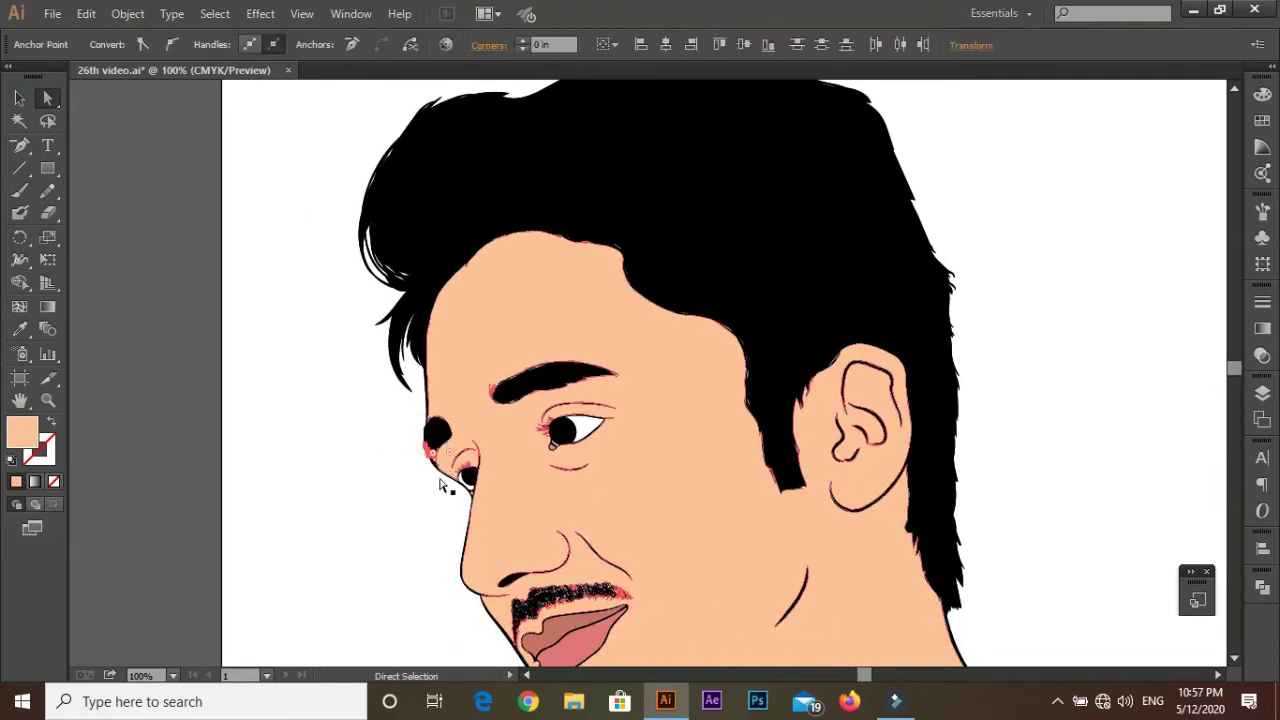
pyautogui.click(385, 485)
pyautogui.hotkey('ctrl', '-')
# Step: Select groups of anchor points along the hair outline and the beard
pyautogui.click(730, 340)
pyautogui.moveTo(771, 234); pyautogui.dragTo(703, 389)
pyautogui.moveTo(797, 446); pyautogui.dragTo(777, 351)
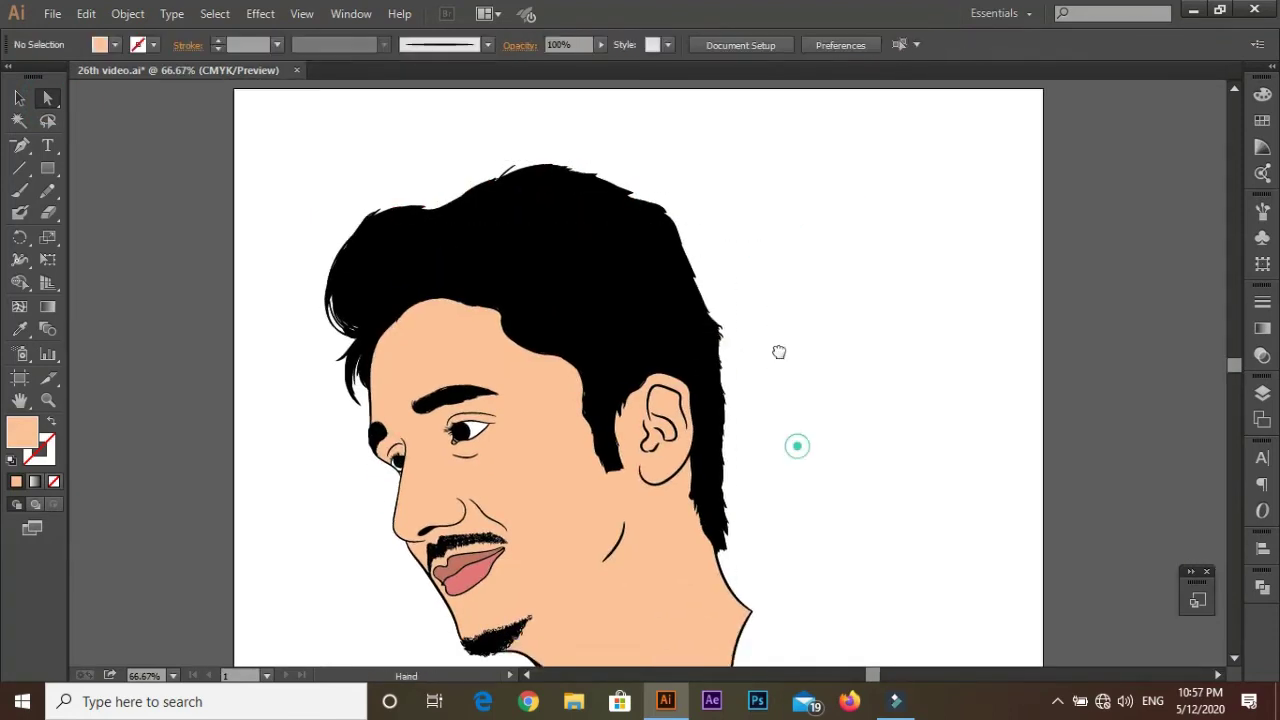
pyautogui.moveTo(749, 282); pyautogui.dragTo(713, 493)
pyautogui.scroll(5, 477, 600)
pyautogui.moveTo(470, 490); pyautogui.dragTo(395, 449)
pyautogui.scroll(1, 395, 449)
pyautogui.click(365, 460)
pyautogui.moveTo(455, 486); pyautogui.dragTo(391, 514)
pyautogui.moveTo(498, 525); pyautogui.dragTo(534, 479)
pyautogui.scroll(-4, 534, 481)
pyautogui.scroll(3, 486, 409)
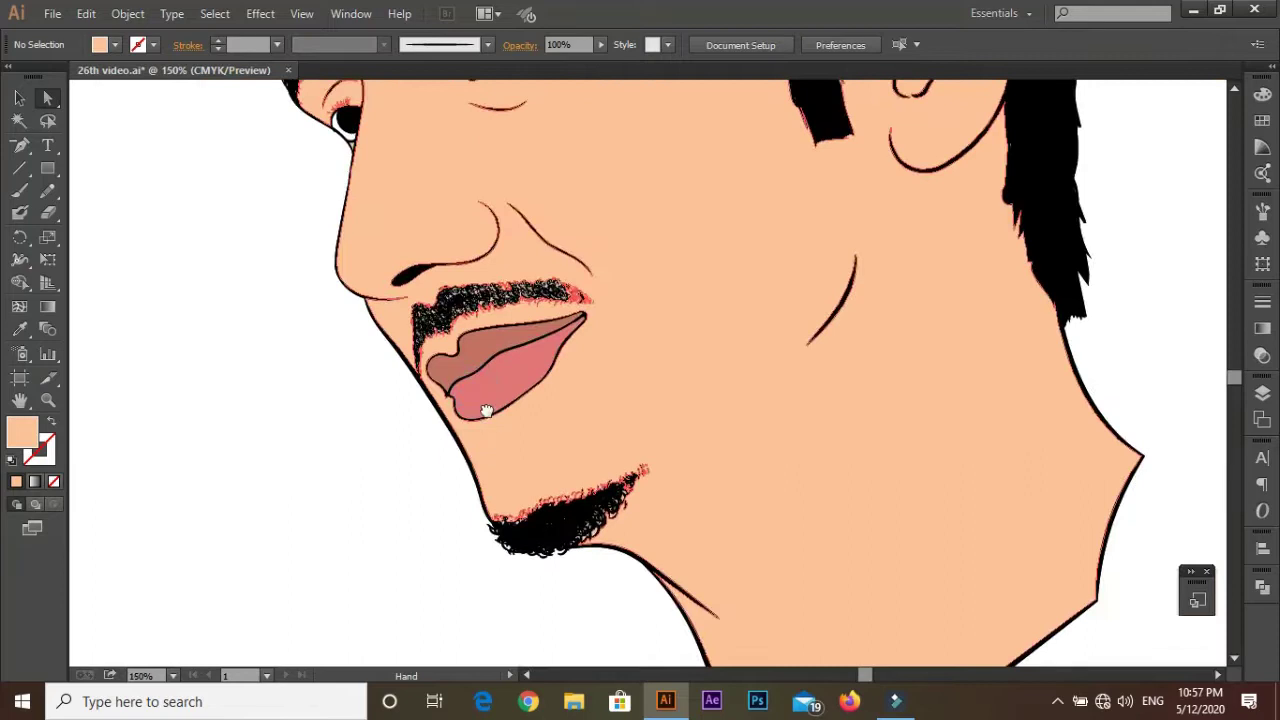
pyautogui.scroll(2, 500, 308)
# Step: Give the upper lip a darker brick-red fill
pyautogui.click(500, 308)
pyautogui.doubleClick(434, 363)
pyautogui.doubleClick(22, 432)
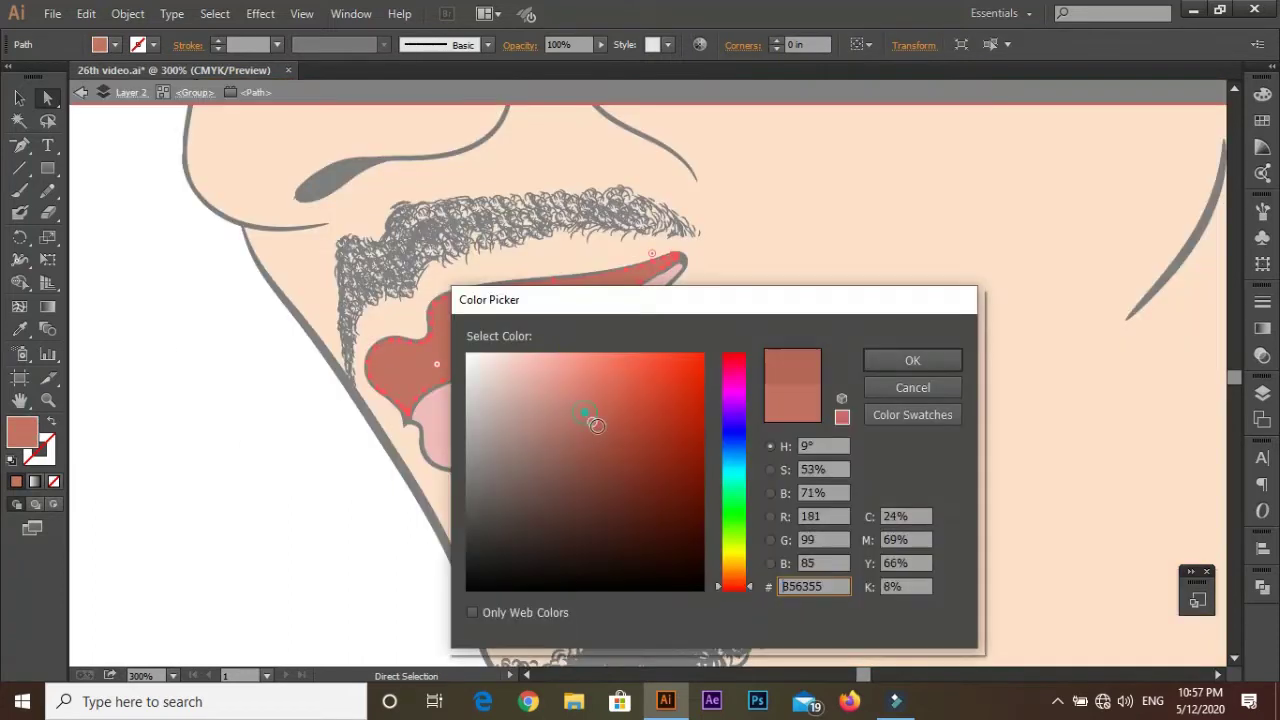
pyautogui.moveTo(735, 586); pyautogui.dragTo(714, 571)
pyautogui.click(603, 424)
pyautogui.click(912, 360)
# Step: Give the lower lip a #E07373 pink fill, then zoom out to the whole face
pyautogui.doubleClick(720, 348)
pyautogui.click(560, 386)
pyautogui.doubleClick(22, 432)
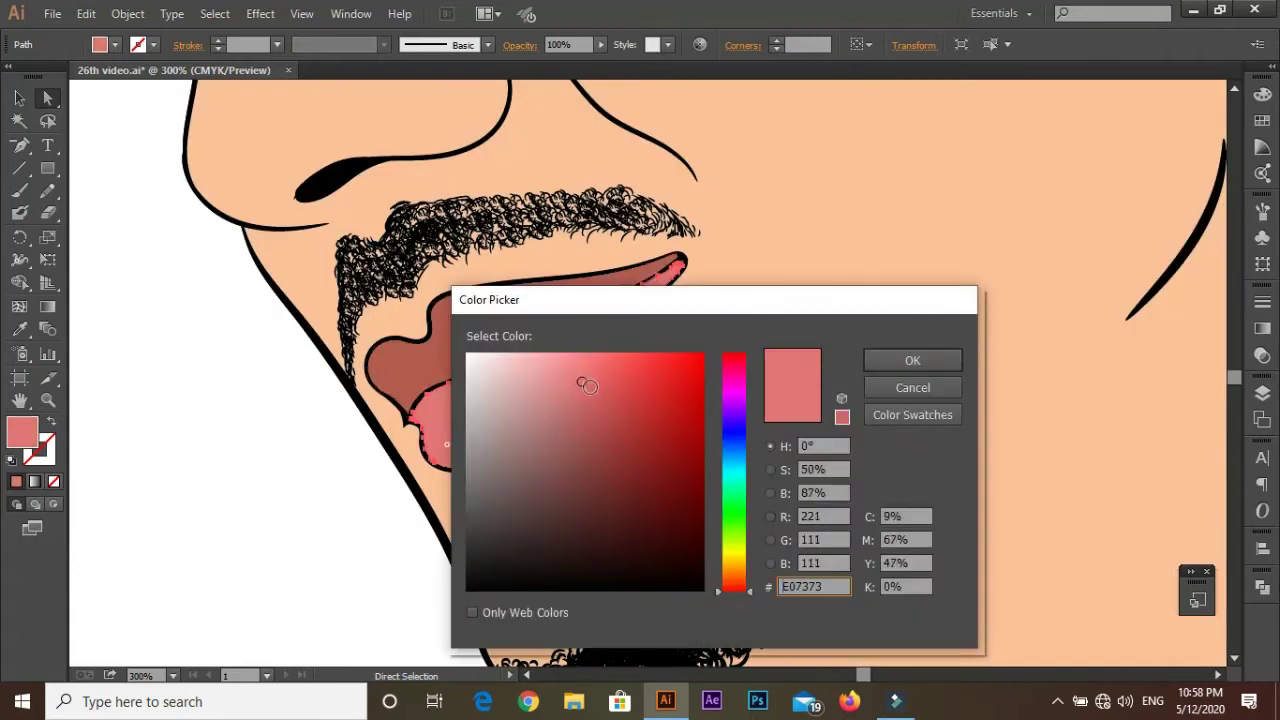
pyautogui.click(588, 392)
pyautogui.click(897, 362)
pyautogui.click(340, 455)
pyautogui.hotkey('ctrl', '0')
# Step: Duplicate Layer 2, hide the original, and remove the skin fill to expose the line art
pyautogui.hotkey('ctrl', '=')
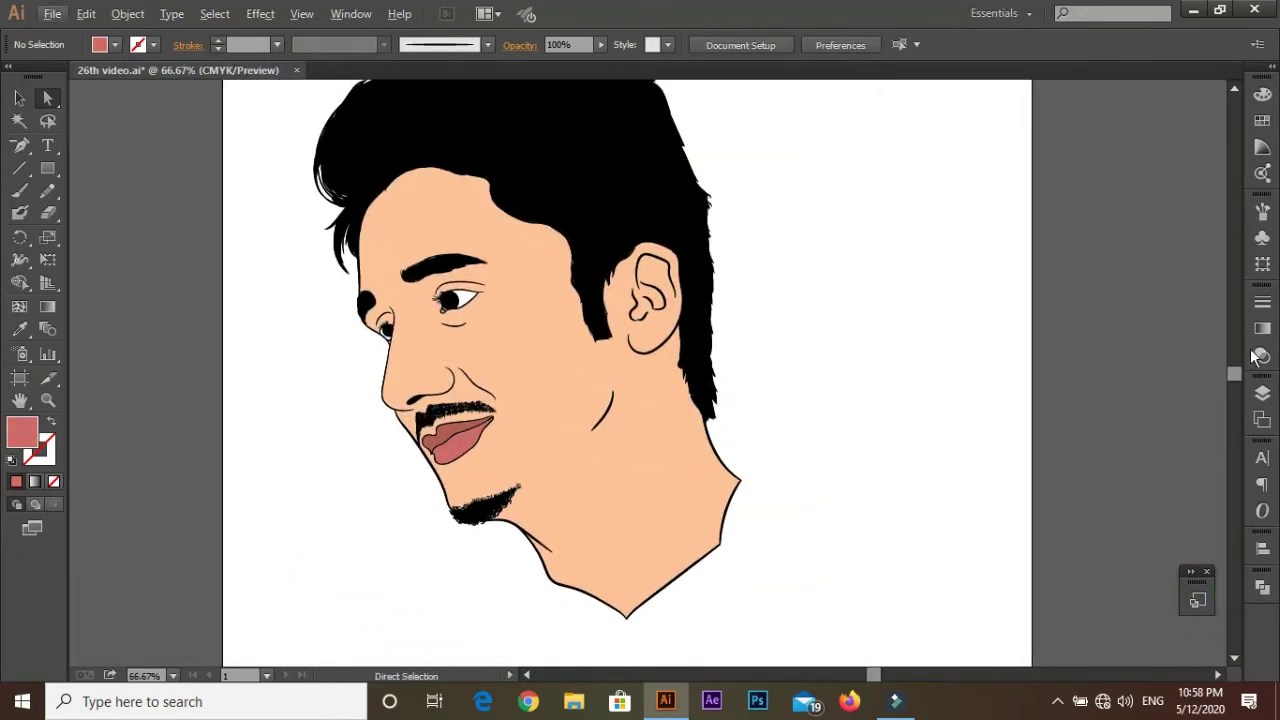
pyautogui.click(1262, 393)
pyautogui.click(1083, 424)
pyautogui.moveTo(1133, 424); pyautogui.dragTo(1187, 550)
pyautogui.click(1040, 443)
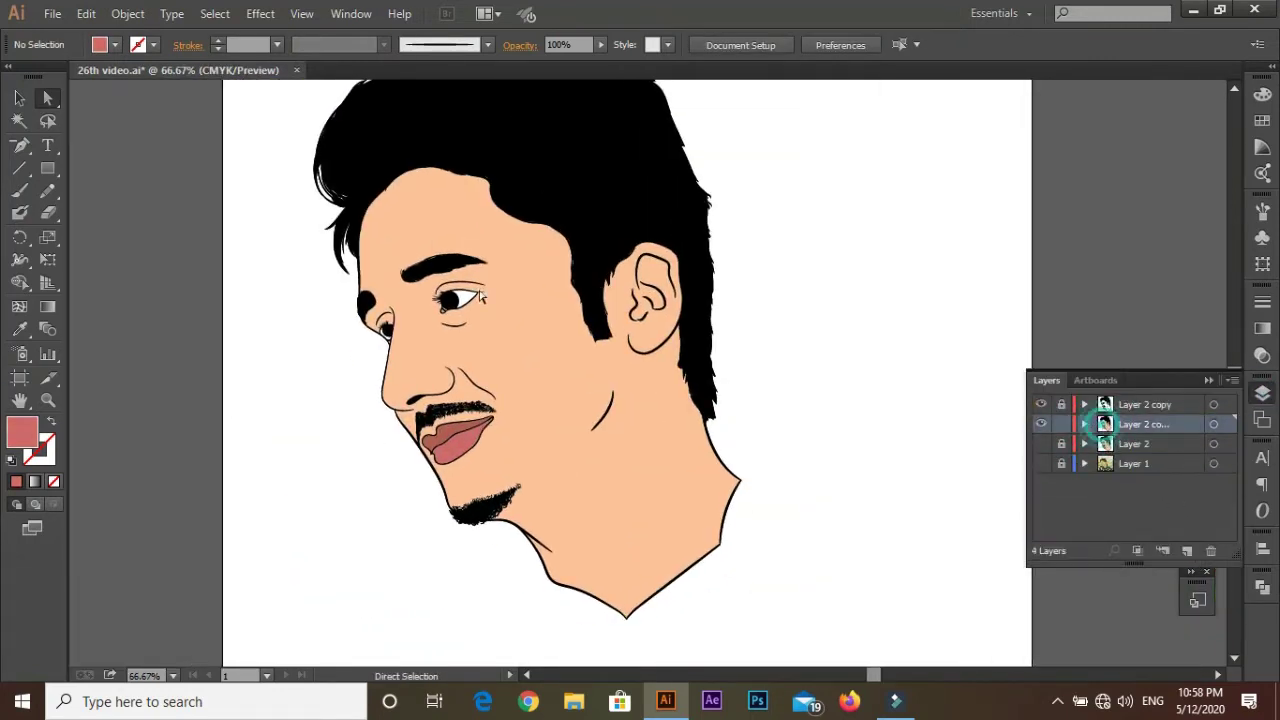
pyautogui.click(534, 338)
pyautogui.press('Delete')
# Step: Inspect the anchor points of the chin beard and mustache paths with Direct Selection
pyautogui.hotkey('ctrl', '=')
pyautogui.hotkey('ctrl', '=')
pyautogui.moveTo(531, 237); pyautogui.dragTo(903, 431)
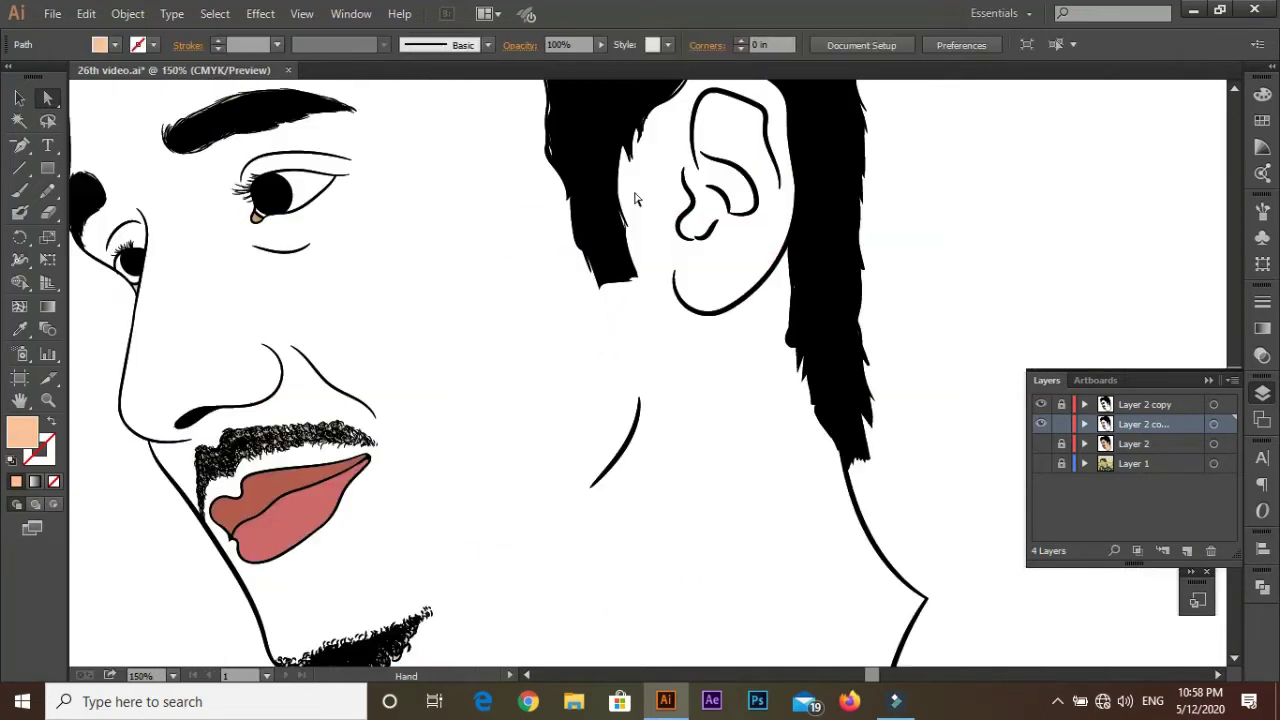
pyautogui.hotkey('ctrl', '-')
pyautogui.moveTo(611, 349); pyautogui.dragTo(514, 537)
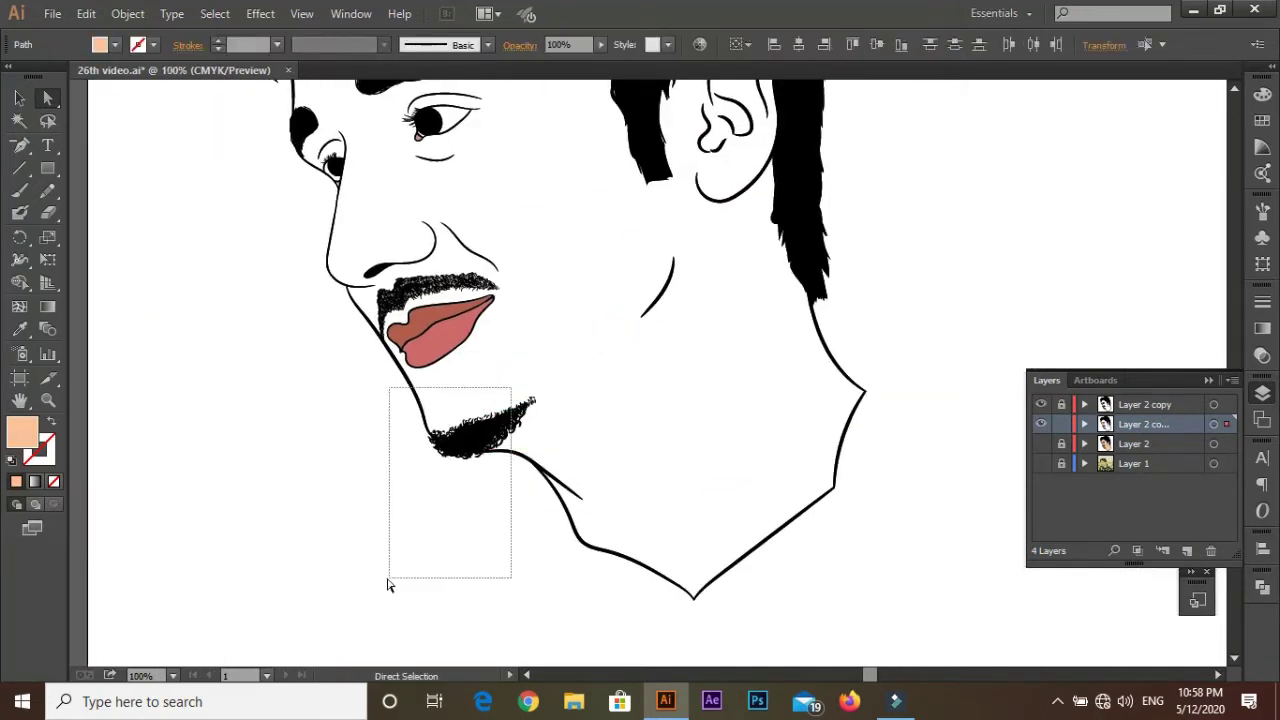
pyautogui.moveTo(514, 386); pyautogui.dragTo(389, 586)
pyautogui.hotkey('ctrl', '=')
pyautogui.scroll(3, 494, 433)
pyautogui.scroll(2, 549, 526)
pyautogui.moveTo(766, 194)
pyautogui.mouseDown()
pyautogui.moveTo(462, 341)
pyautogui.moveTo(558, 300)
pyautogui.mouseUp()
pyautogui.moveTo(457, 157); pyautogui.dragTo(257, 357)
pyautogui.moveTo(514, 137)
pyautogui.mouseDown()
pyautogui.moveTo(423, 349)
pyautogui.moveTo(523, 283)
pyautogui.mouseUp()
pyautogui.click(275, 418)
pyautogui.click(235, 355)
# Step: Check the forehead hairline, left temple and hair path points, panning around the face
pyautogui.moveTo(235, 355); pyautogui.dragTo(249, 263)
pyautogui.moveTo(316, 460); pyautogui.dragTo(329, 286)
pyautogui.scroll(-5, 371, 257)
pyautogui.scroll(4, 300, 123)
pyautogui.moveTo(300, 125); pyautogui.dragTo(558, 292)
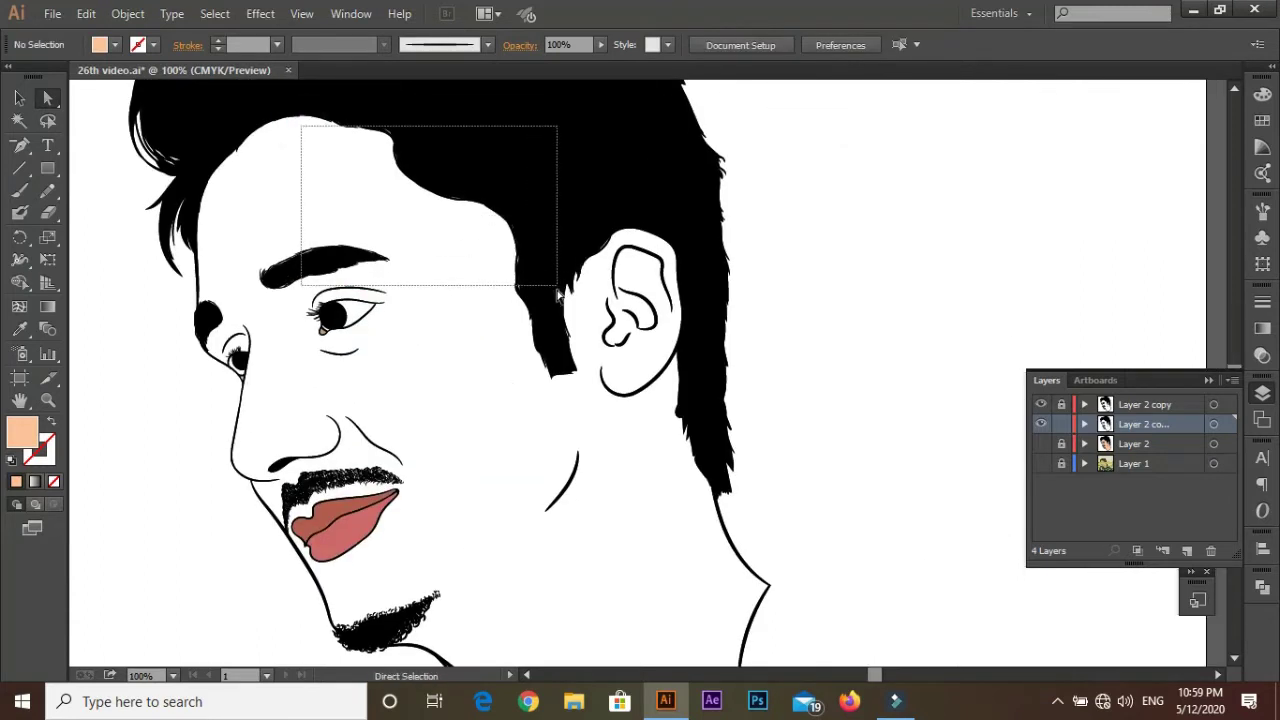
pyautogui.moveTo(309, 223); pyautogui.dragTo(172, 342)
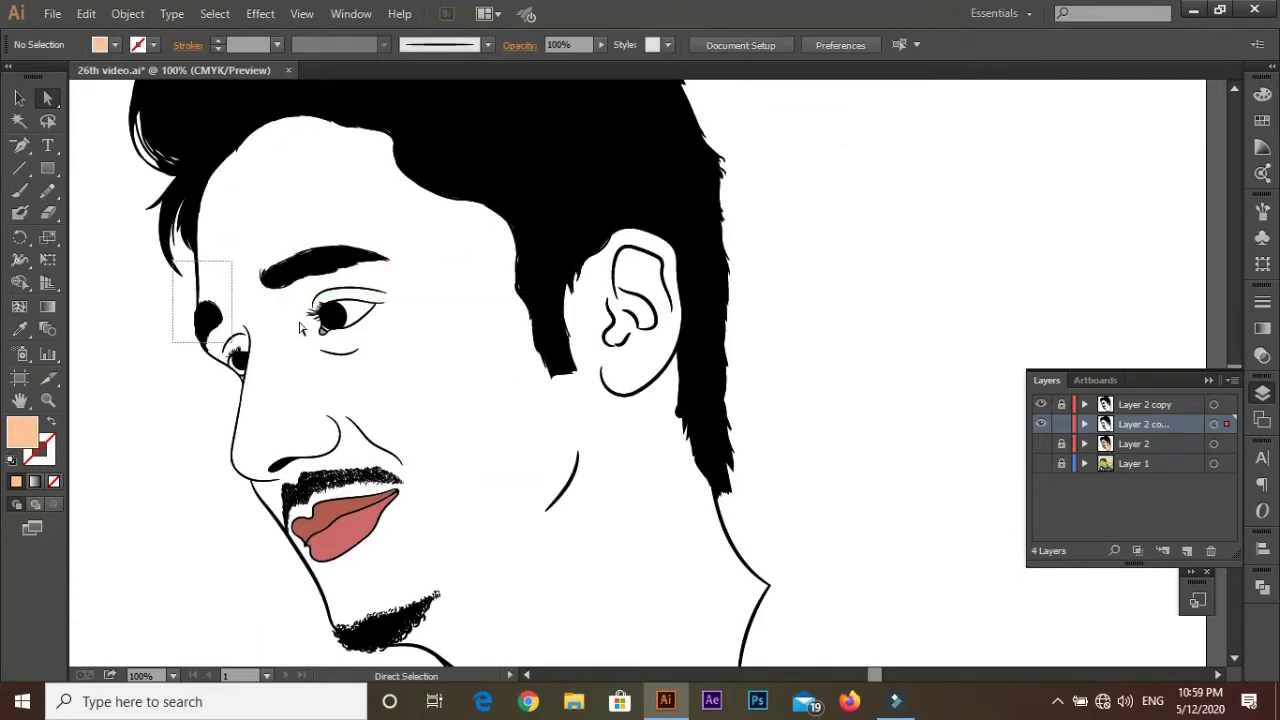
pyautogui.scroll(5, 298, 312)
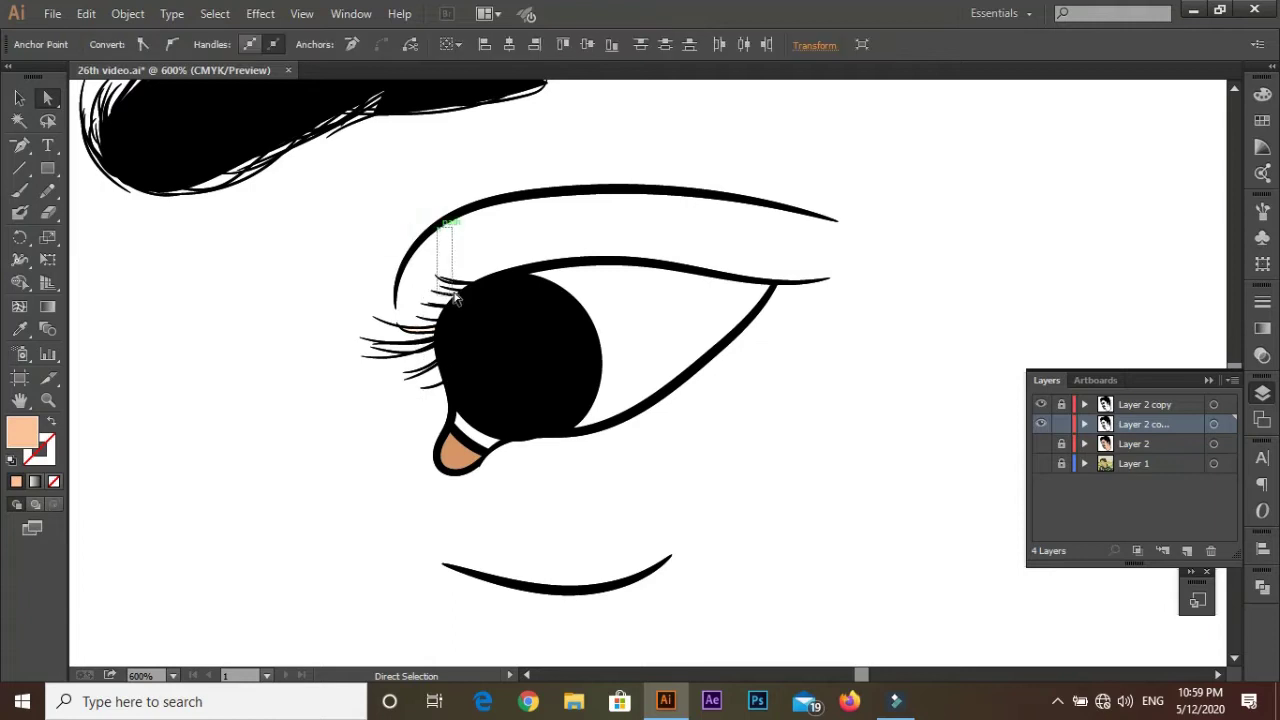
pyautogui.scroll(-2, 552, 266)
pyautogui.scroll(2, 303, 392)
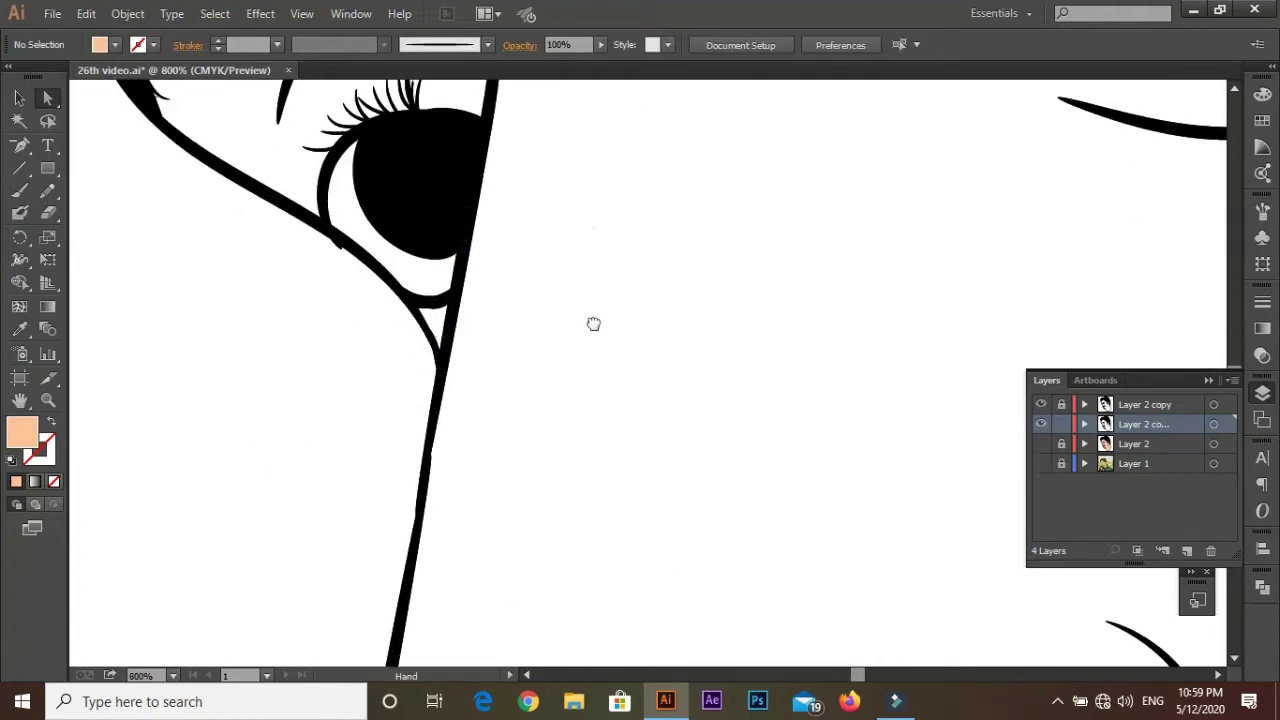
pyautogui.scroll(3, 591, 320)
pyautogui.moveTo(357, 151); pyautogui.dragTo(138, 444)
pyautogui.scroll(-5, 138, 444)
pyautogui.click(306, 486)
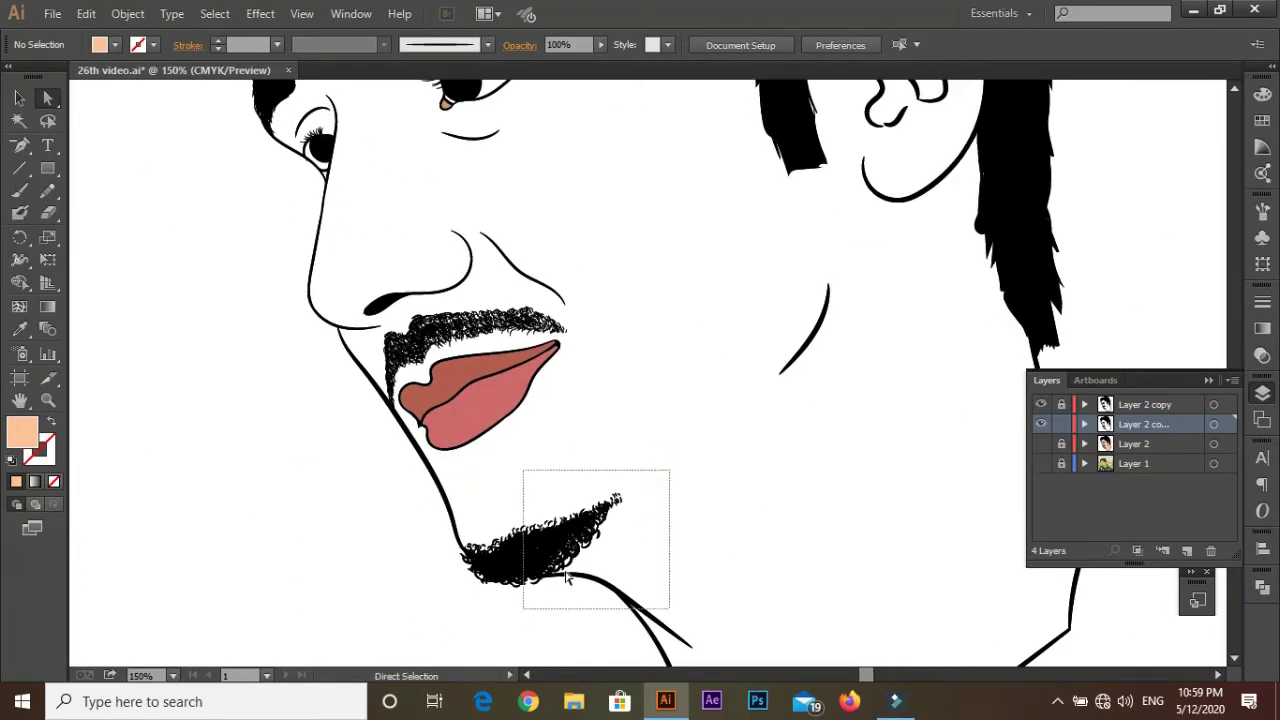
pyautogui.scroll(-1, 615, 318)
pyautogui.scroll(-1, 615, 318)
# Step: Show the skin layer again and add a new empty Layer 5
pyautogui.click(1041, 443)
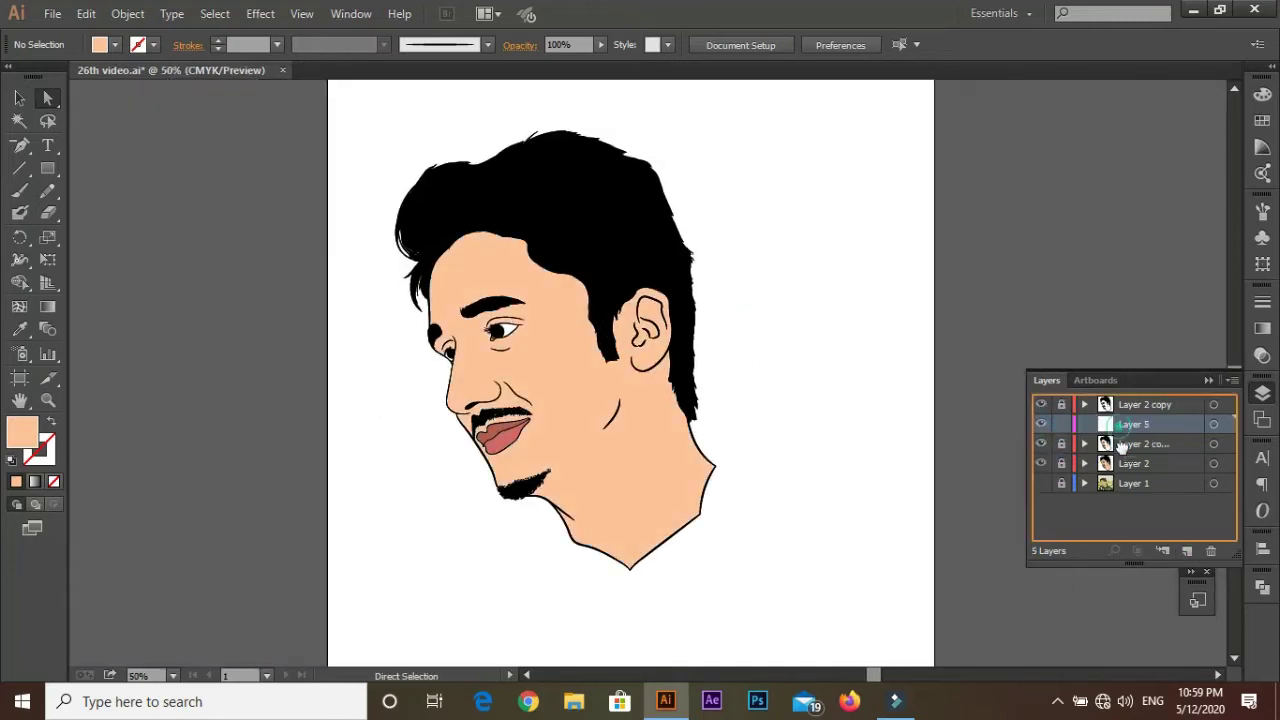
pyautogui.click(1187, 550)
pyautogui.press('i')
pyautogui.click(545, 221)
pyautogui.click(86, 14)
# Step: Recolor the face's peach skin pinker with saturation raised to 43%
pyautogui.click(827, 332)
pyautogui.click(560, 480)
pyautogui.click(86, 14)
pyautogui.click(457, 343)
pyautogui.click(767, 318)
pyautogui.click(700, 480)
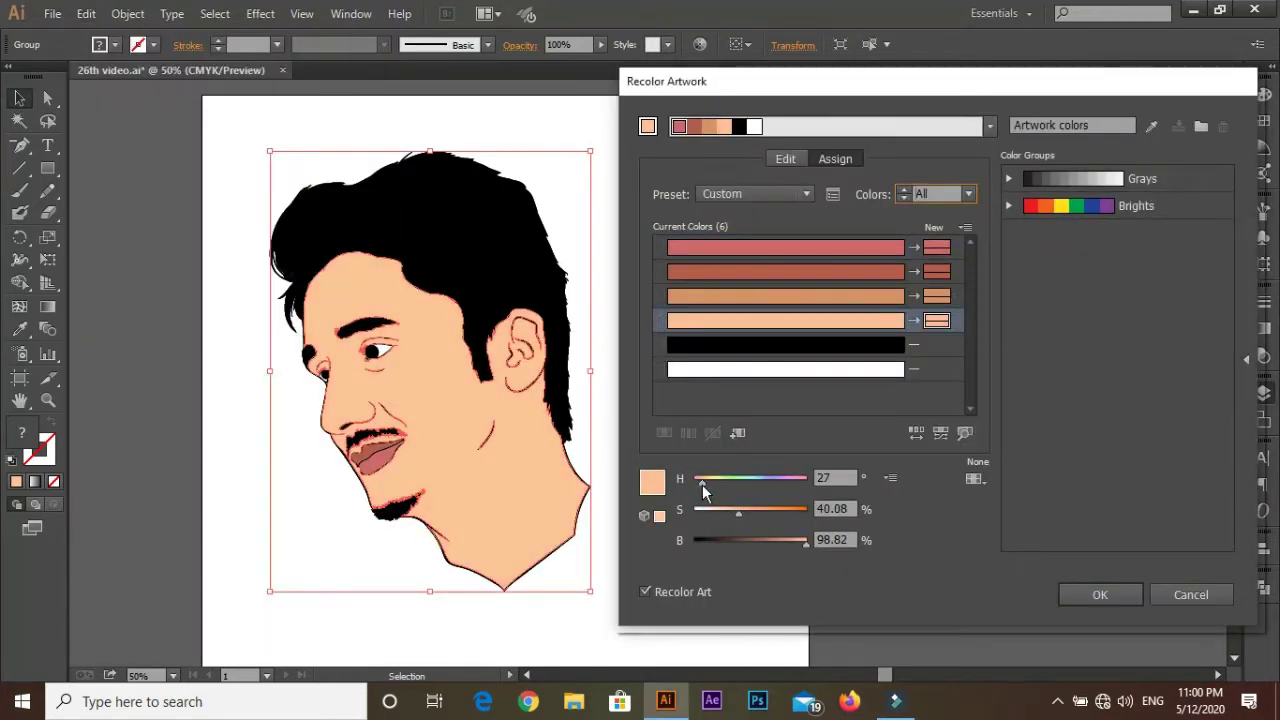
pyautogui.moveTo(738, 512); pyautogui.dragTo(746, 512)
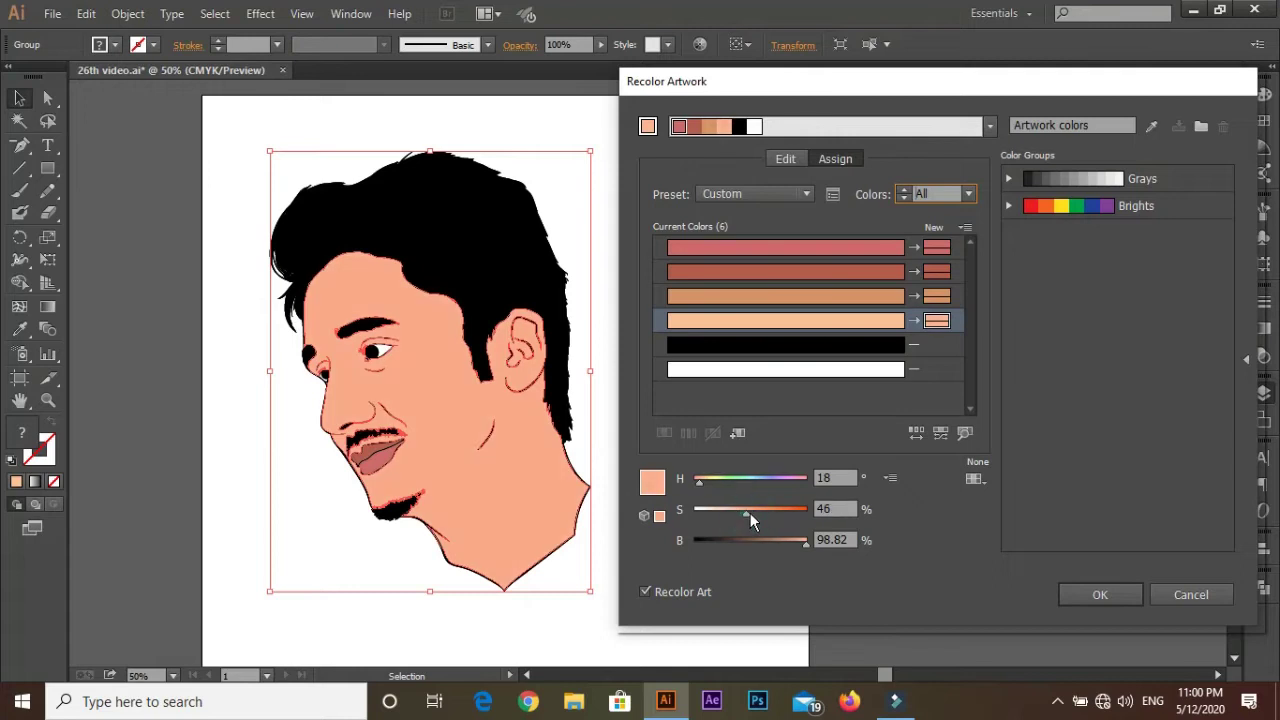
pyautogui.click(806, 249)
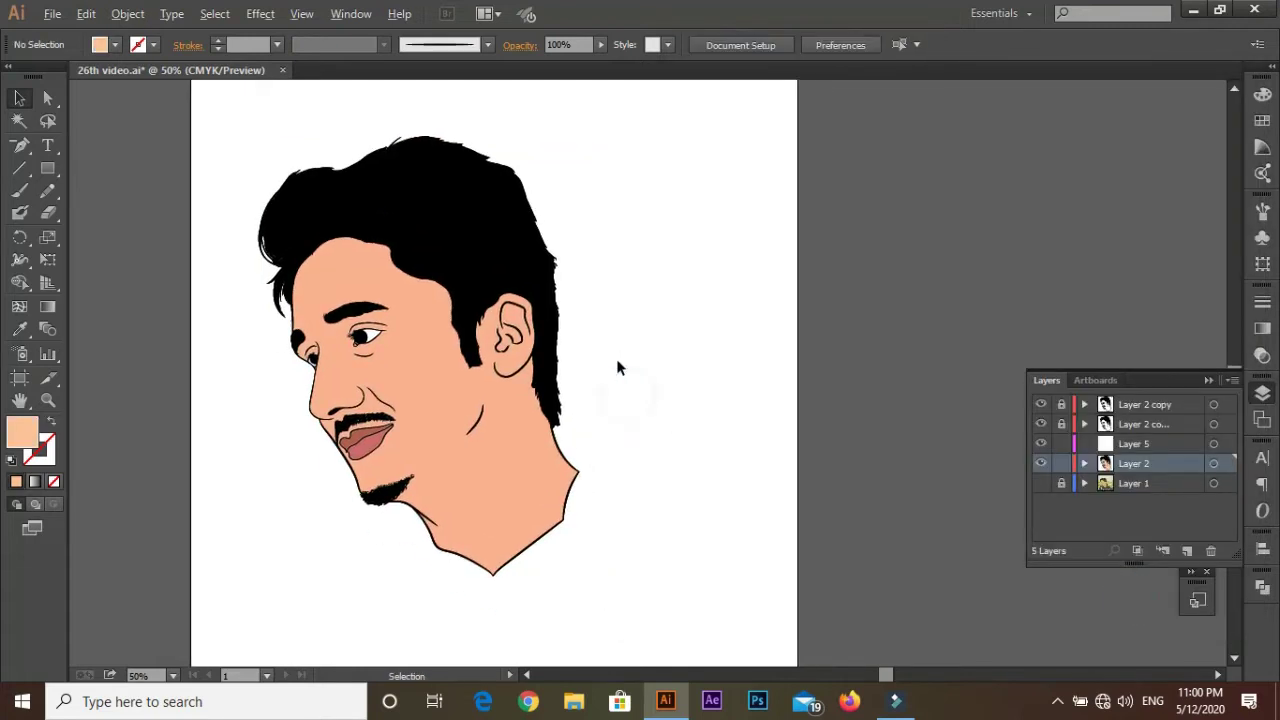
pyautogui.hotkey('ctrl', '-')
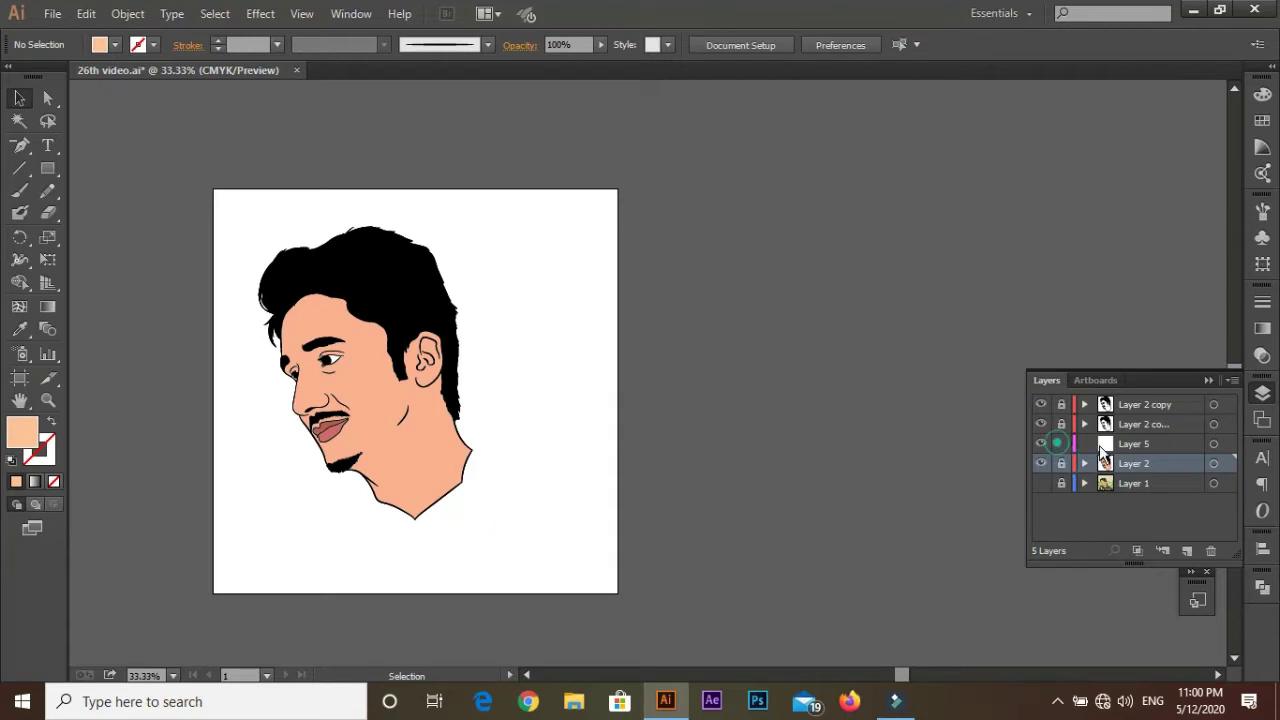
# Step: Target Layer 5 with a #AF6951 brown fill, hiding the skin layer and showing the reference photo
pyautogui.click(1133, 443)
pyautogui.press('i')
pyautogui.doubleClick(22, 430)
pyautogui.moveTo(566, 357)
pyautogui.mouseDown()
pyautogui.moveTo(600, 400)
pyautogui.moveTo(594, 427)
pyautogui.mouseUp()
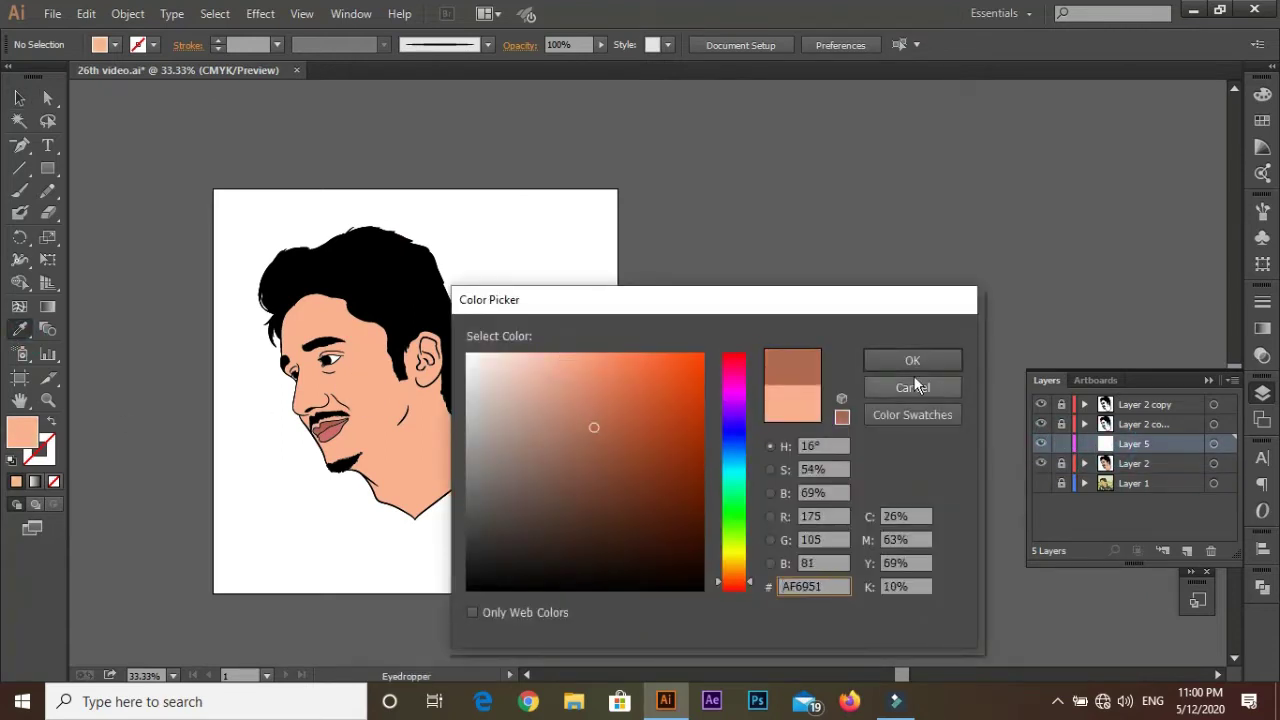
pyautogui.click(912, 362)
pyautogui.click(1041, 463)
pyautogui.click(1041, 483)
pyautogui.hotkey('ctrl', '+')
pyautogui.hotkey('ctrl', '+')
pyautogui.hotkey('ctrl', '+')
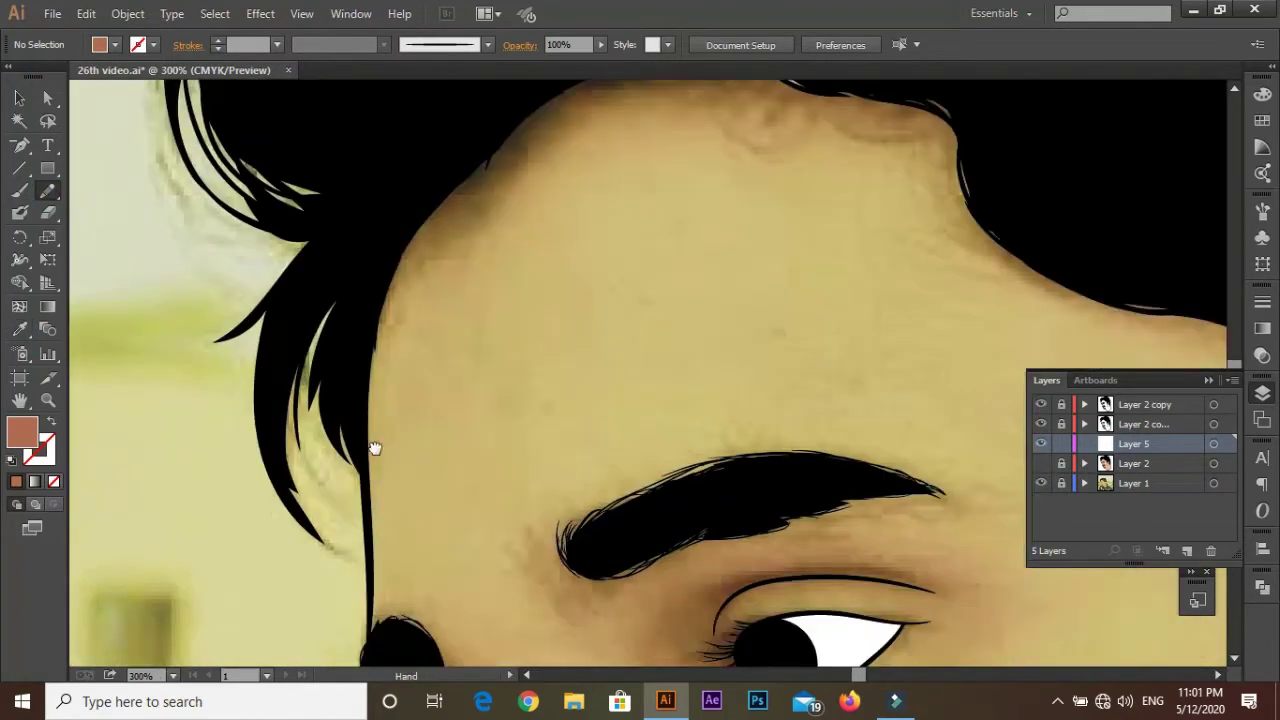
# Step: Pencil a brown shadow shape along the forehead hairline
pyautogui.moveTo(374, 448); pyautogui.dragTo(372, 508)
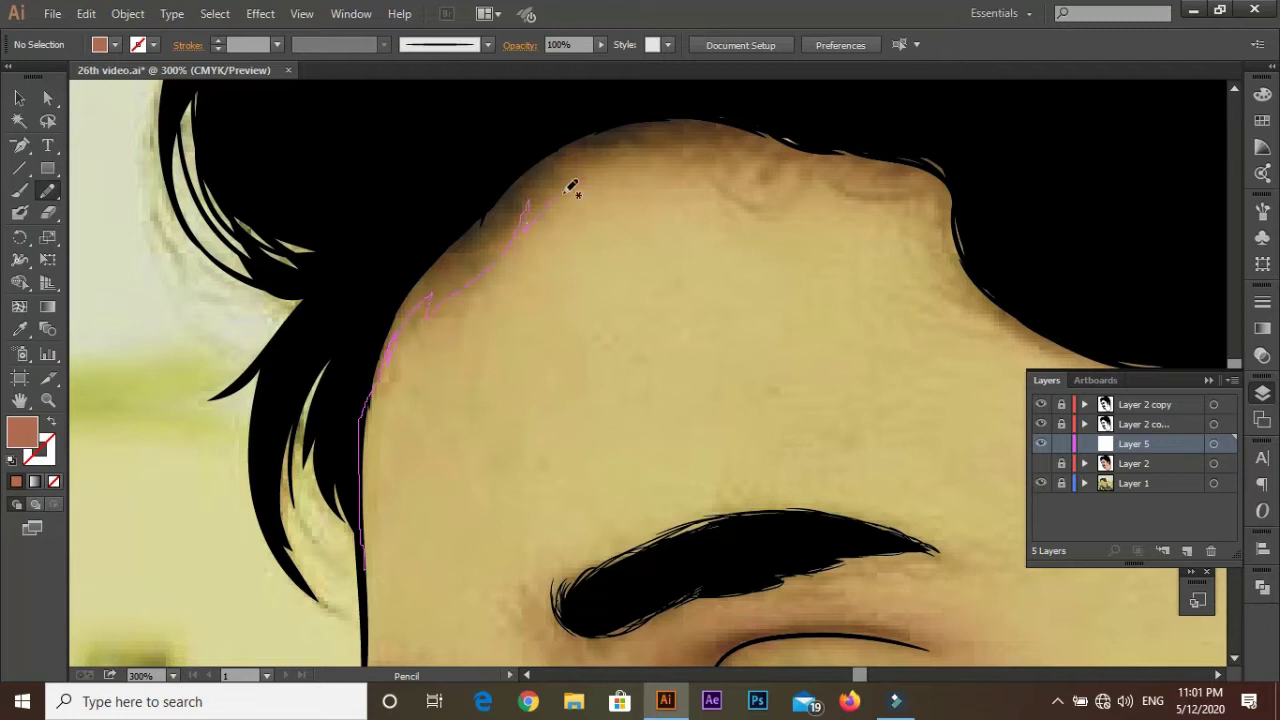
pyautogui.moveTo(940, 255); pyautogui.dragTo(590, 220)
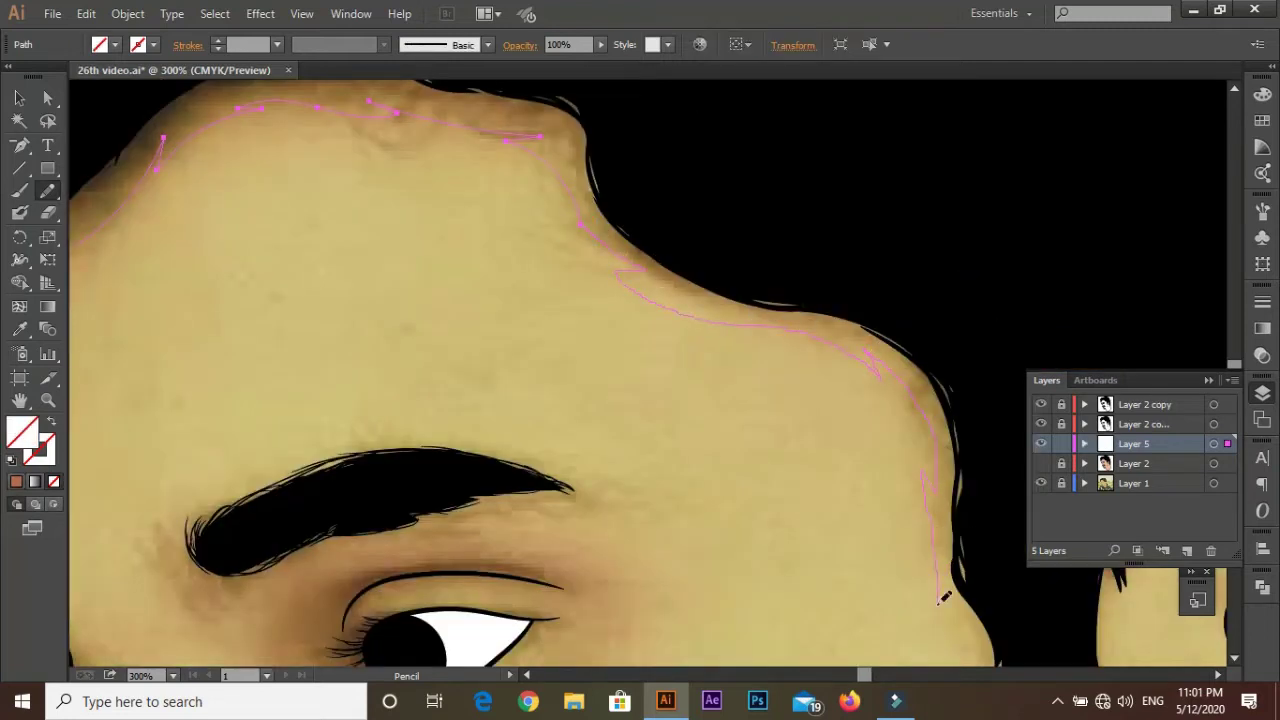
pyautogui.hotkey('ctrl', '-')
pyautogui.hotkey('ctrl', '-')
pyautogui.hotkey('ctrl', '-')
pyautogui.moveTo(893, 333); pyautogui.dragTo(314, 300)
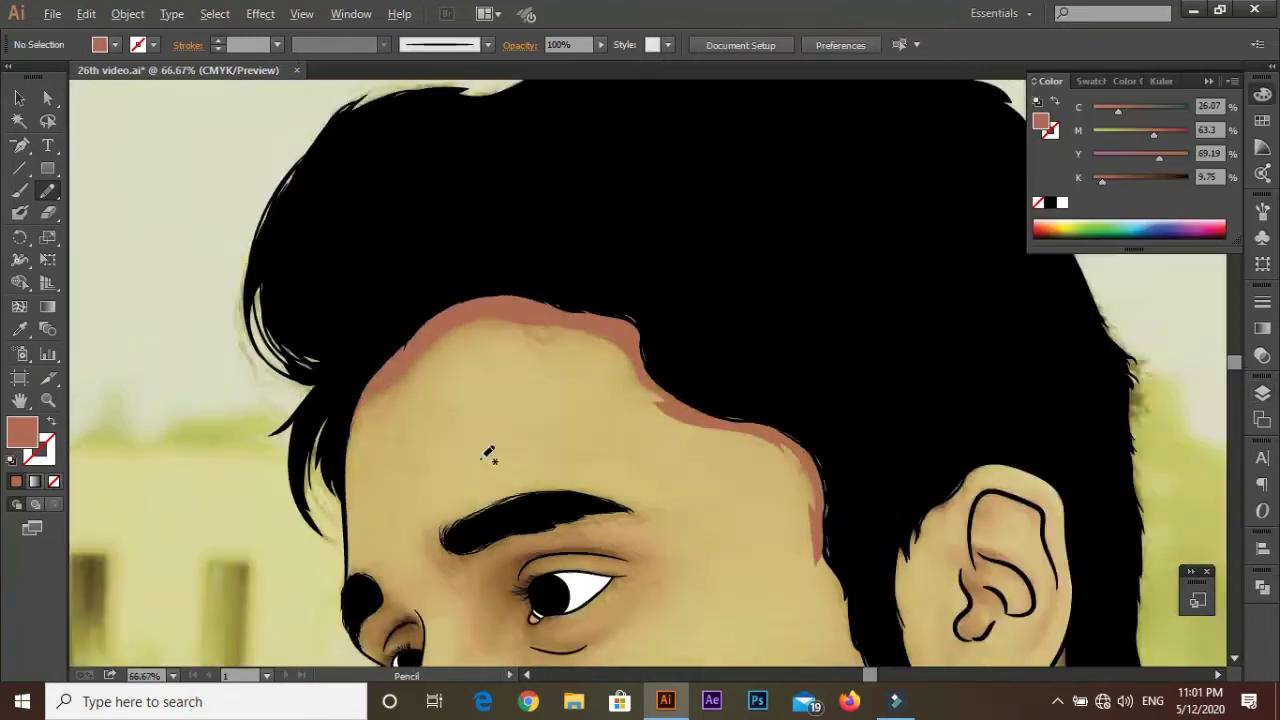
# Step: Draw shadow strokes along the hair edge beside the ear
pyautogui.hotkey('ctrl', '+')
pyautogui.hotkey('ctrl', '+')
pyautogui.hotkey('ctrl', '+')
pyautogui.moveTo(586, 547); pyautogui.dragTo(575, 560)
pyautogui.hotkey('ctrl', '-')
pyautogui.hotkey('ctrl', '+')
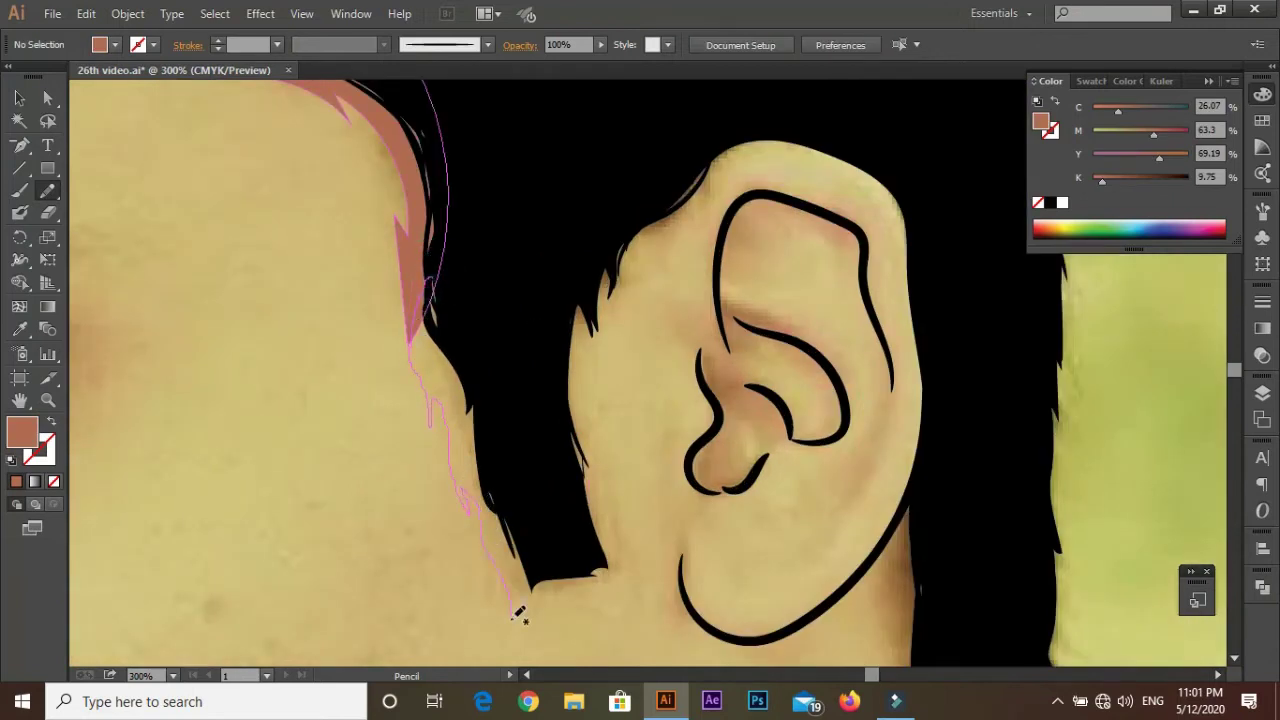
pyautogui.moveTo(573, 570); pyautogui.dragTo(558, 575)
pyautogui.hotkey('ctrl', '-')
pyautogui.hotkey('ctrl', '+')
pyautogui.hotkey('ctrl', '+')
pyautogui.hotkey('ctrl', '+')
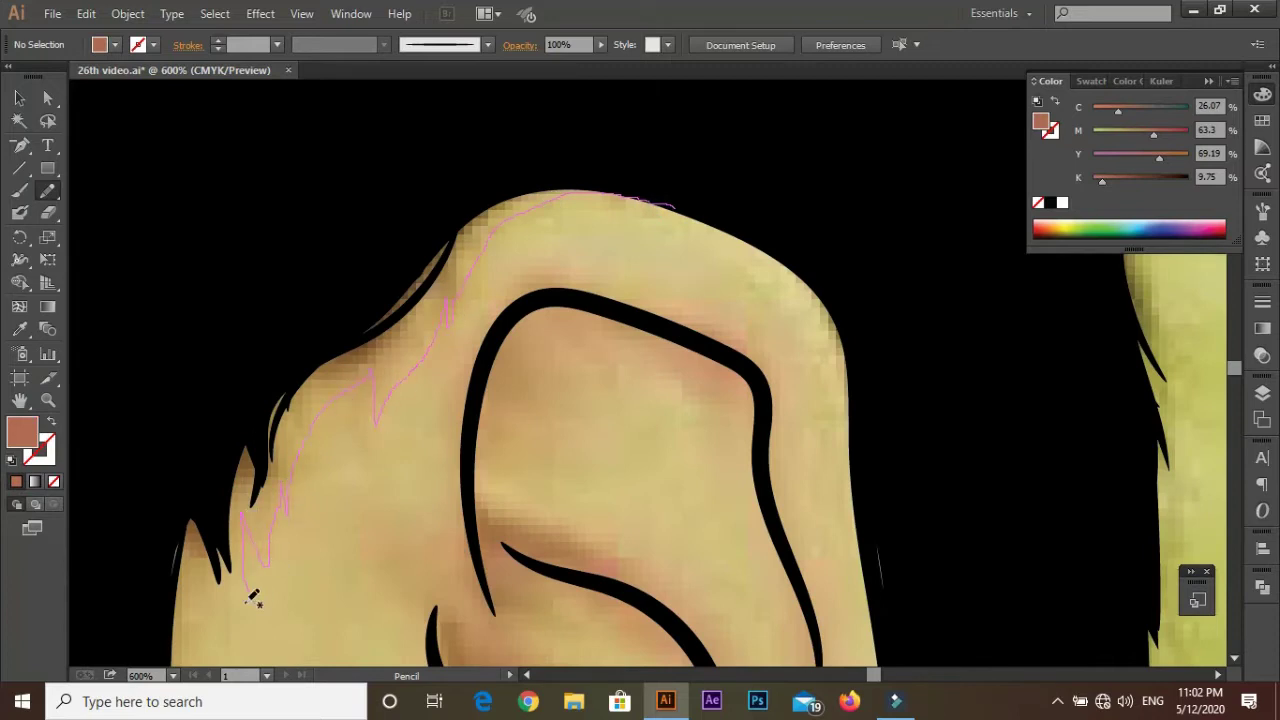
pyautogui.moveTo(253, 597); pyautogui.dragTo(210, 592)
pyautogui.scroll(-5, 215, 595)
pyautogui.scroll(-5, 222, 553)
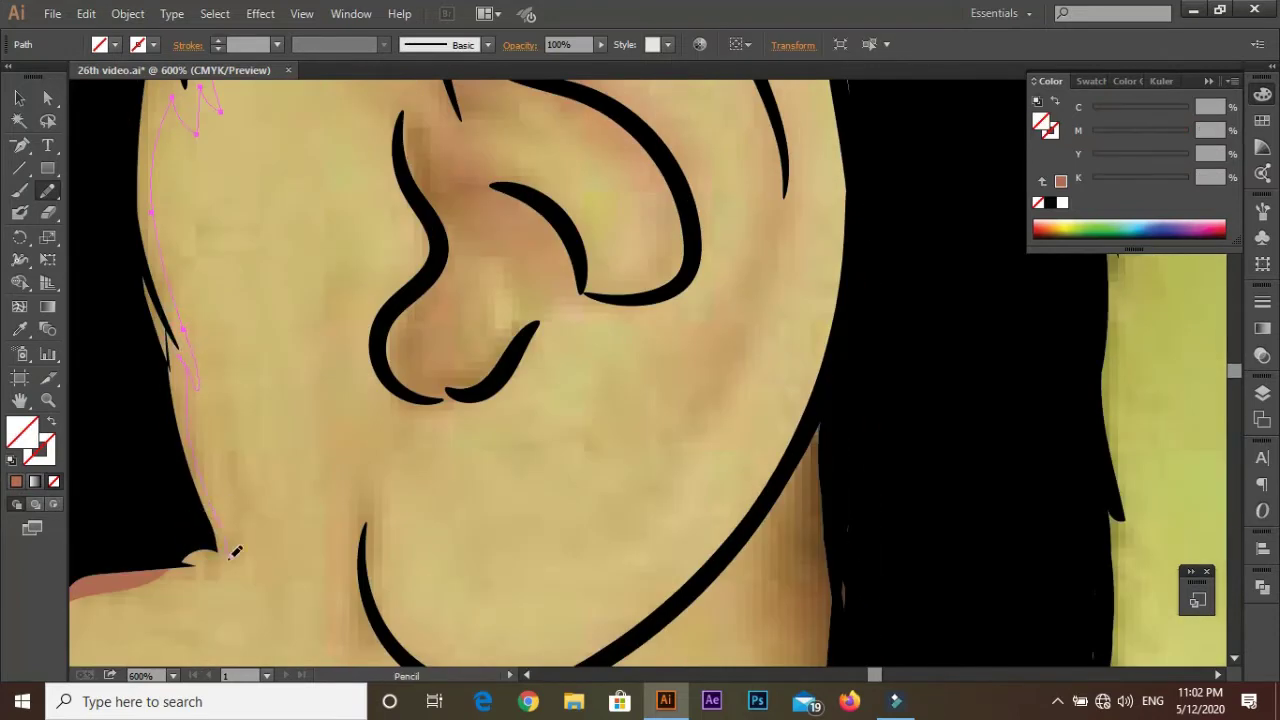
pyautogui.scroll(-2, 175, 522)
# Step: Shade the inner curve of the ear with a brown shadow
pyautogui.hotkey('ctrl', 'shift', 'a')
pyautogui.scroll(2, 326, 371)
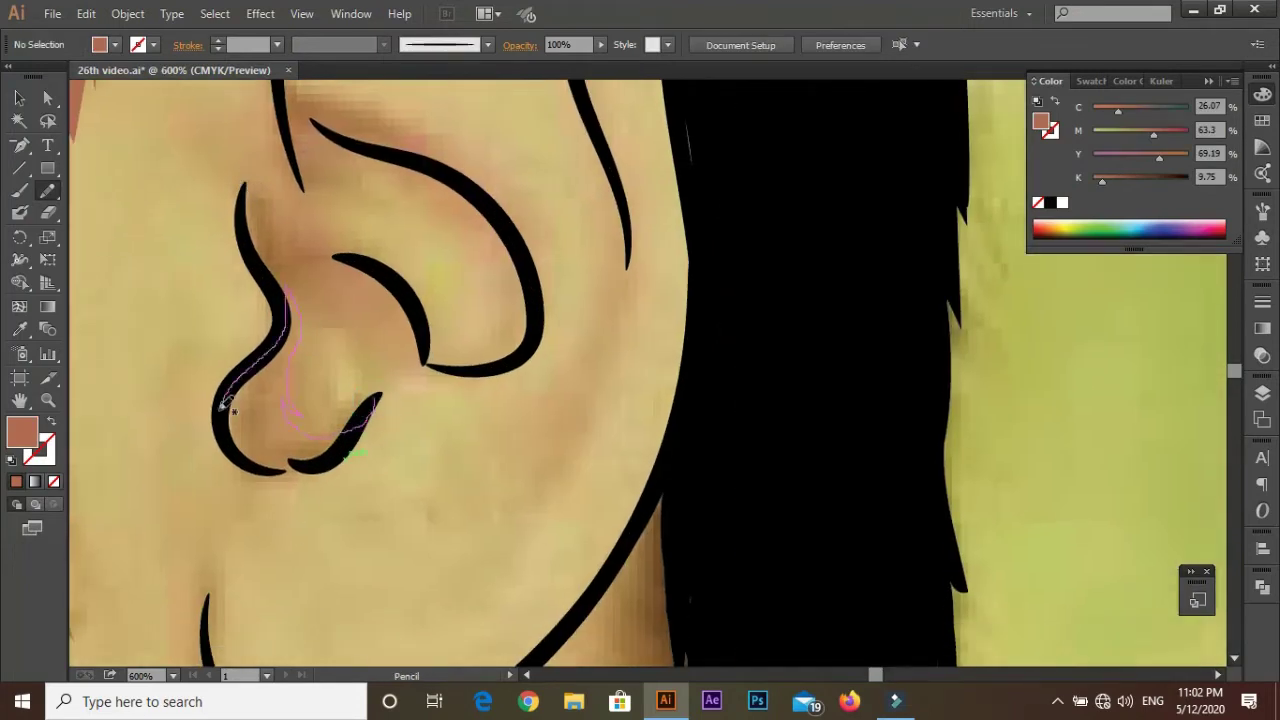
pyautogui.scroll(2, 296, 153)
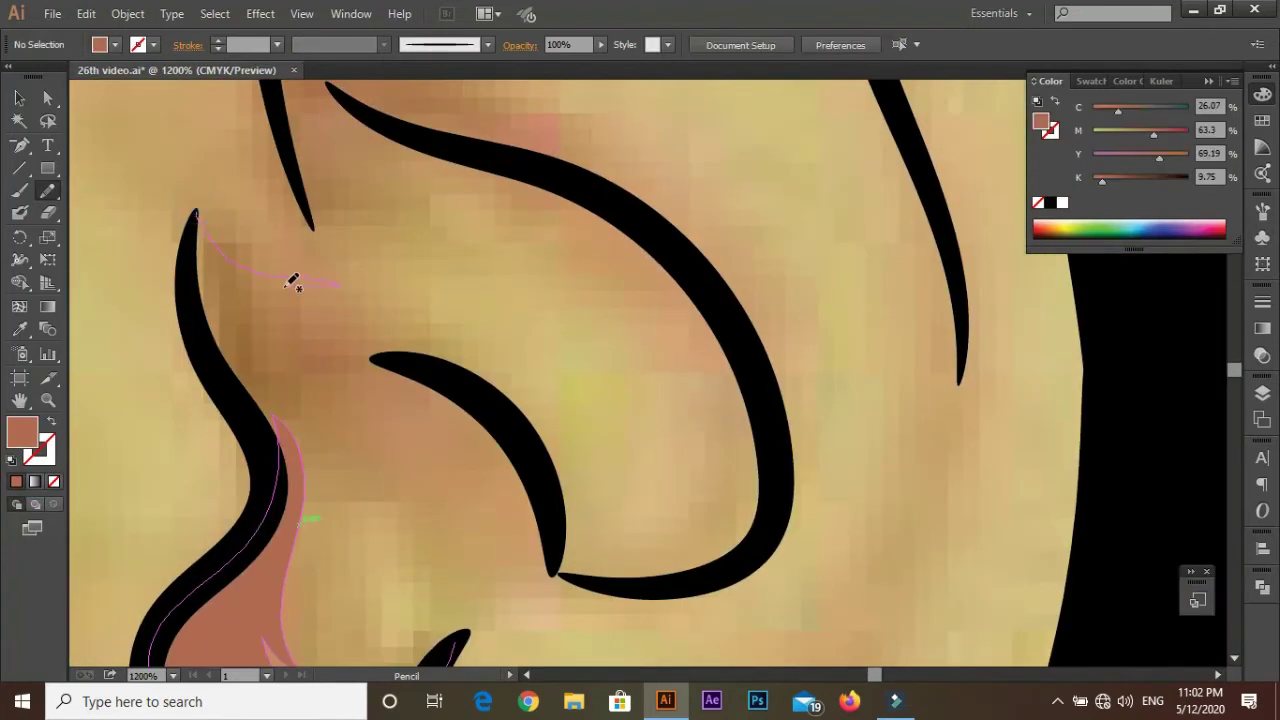
pyautogui.moveTo(540, 443); pyautogui.dragTo(557, 540)
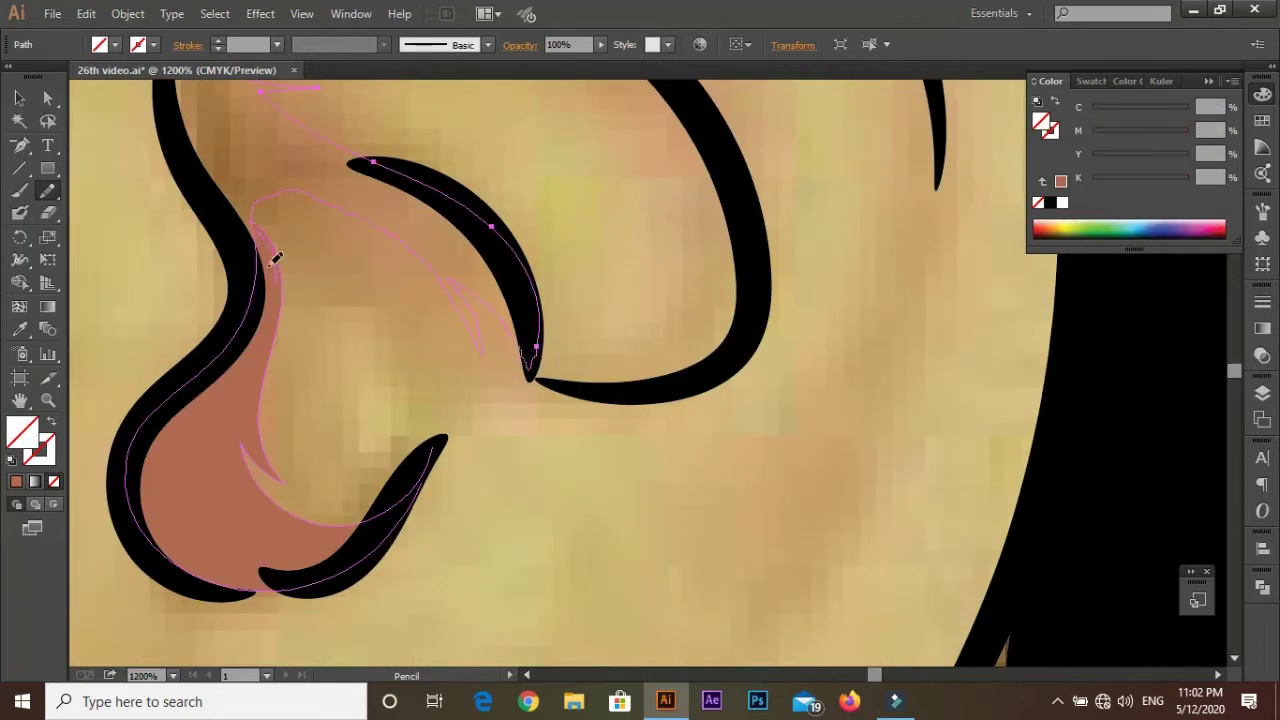
pyautogui.moveTo(212, 180); pyautogui.dragTo(257, 398)
pyautogui.scroll(-3, 263, 363)
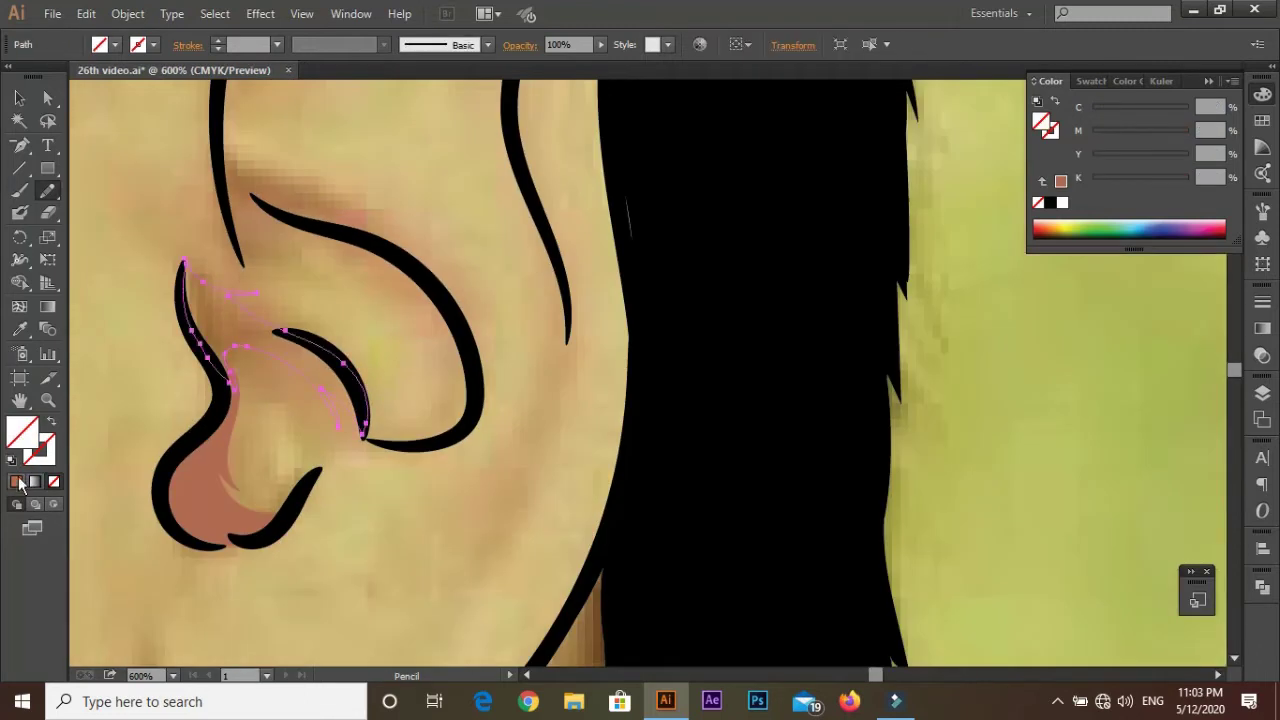
pyautogui.scroll(2, 343, 457)
pyautogui.scroll(2, 519, 479)
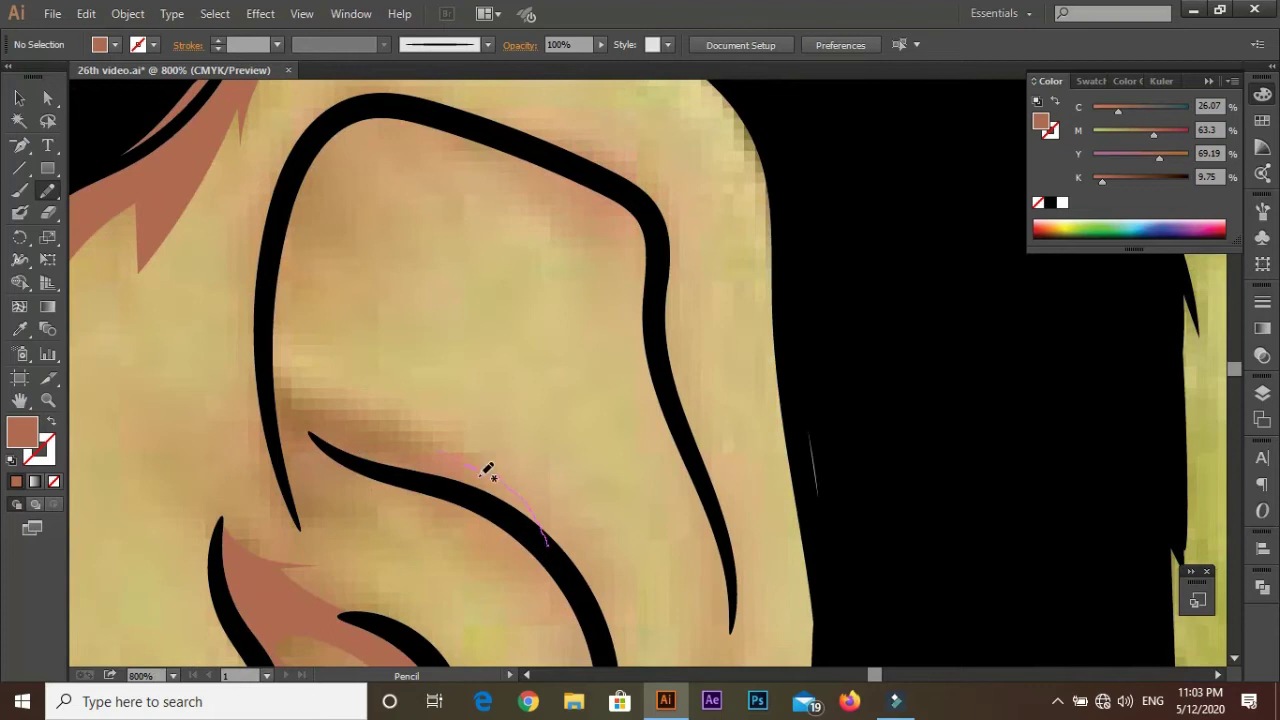
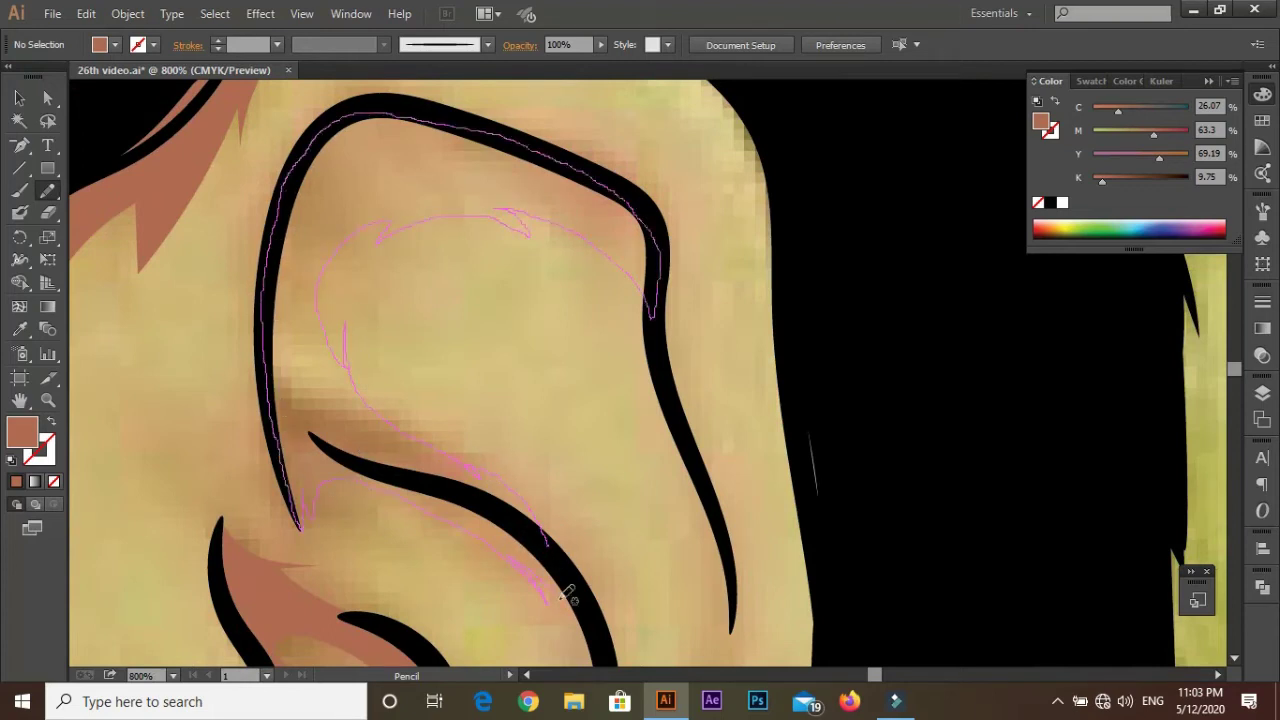
# Step: Draw a brown pencil shadow along the ear's outer edge
pyautogui.scroll(-3, 623, 457)
pyautogui.scroll(2, 612, 272)
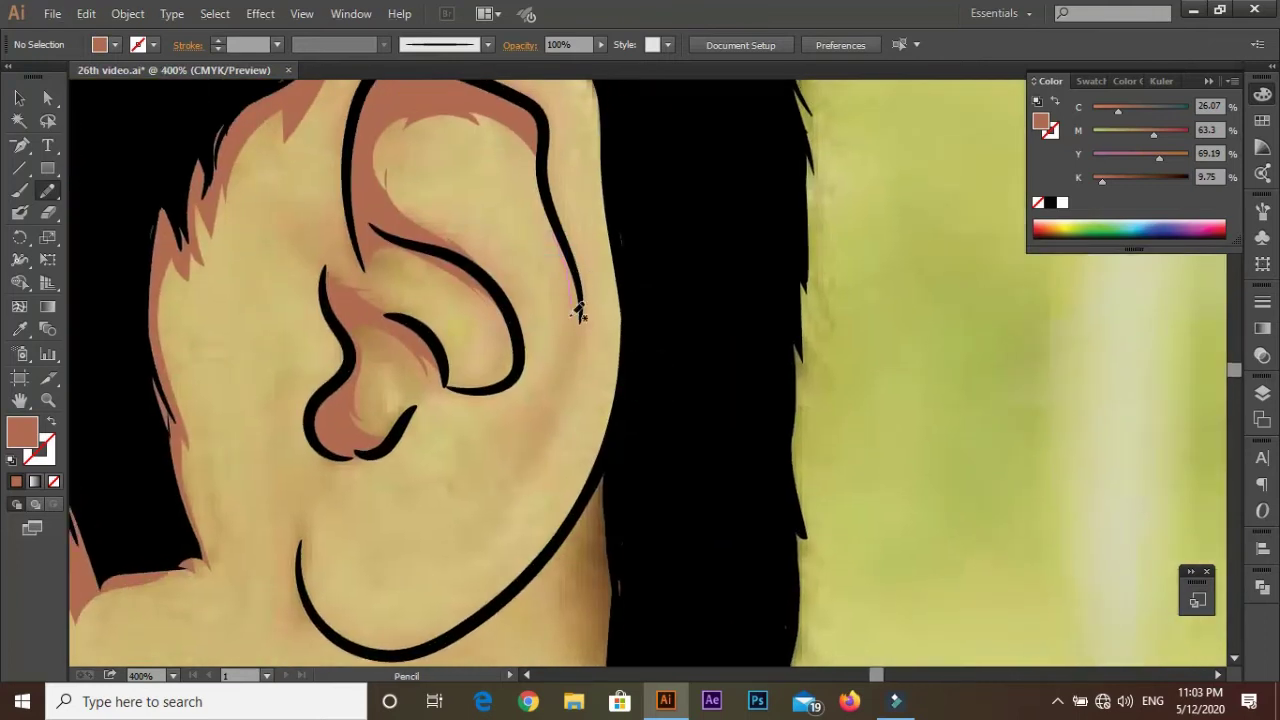
pyautogui.moveTo(600, 355); pyautogui.dragTo(443, 394)
pyautogui.hotkey('ctrl', 'z')
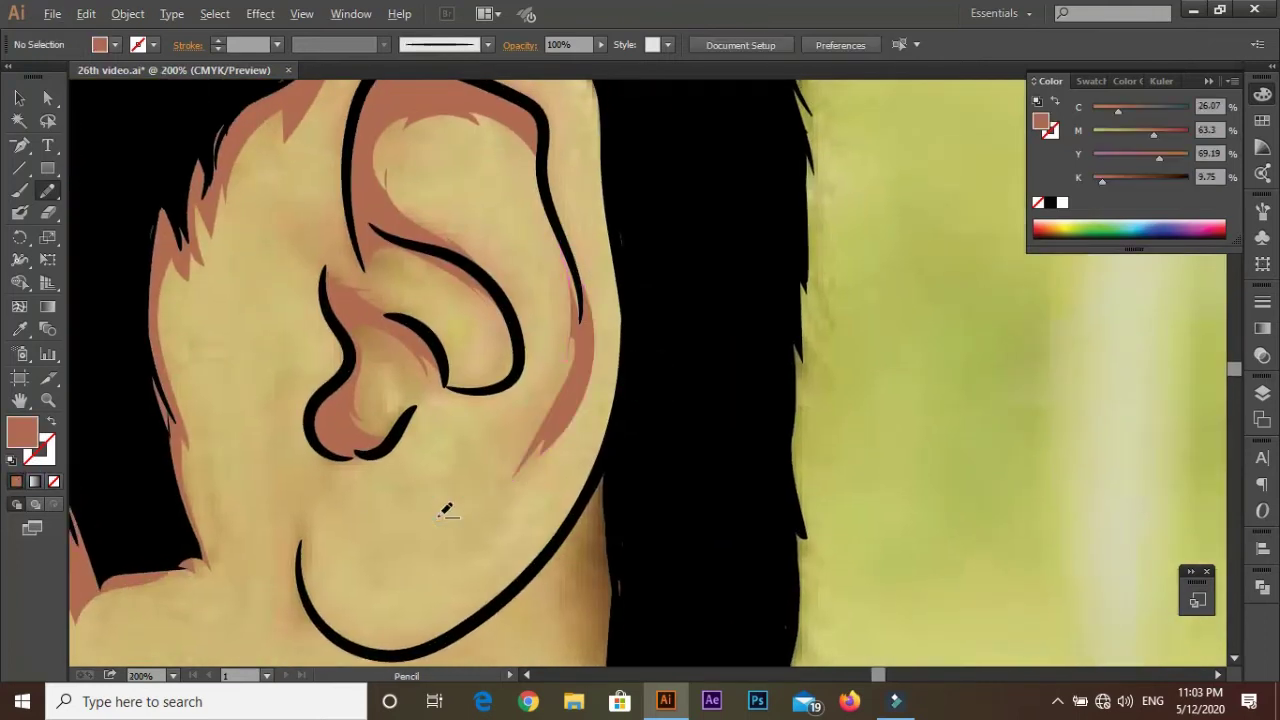
# Step: Draw a shadow shape down the neck beside the hair, then deselect
pyautogui.scroll(-3, 443, 508)
pyautogui.scroll(-1, 528, 323)
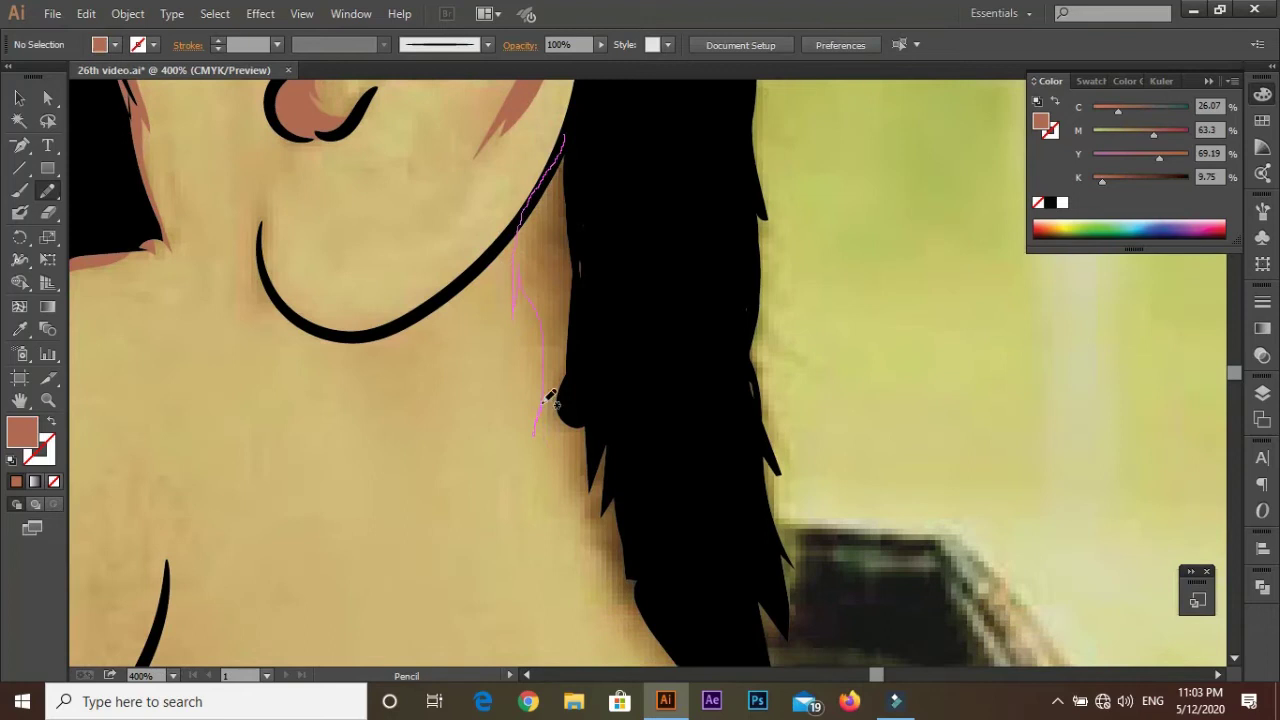
pyautogui.moveTo(548, 398); pyautogui.dragTo(567, 500)
pyautogui.scroll(-3, 569, 343)
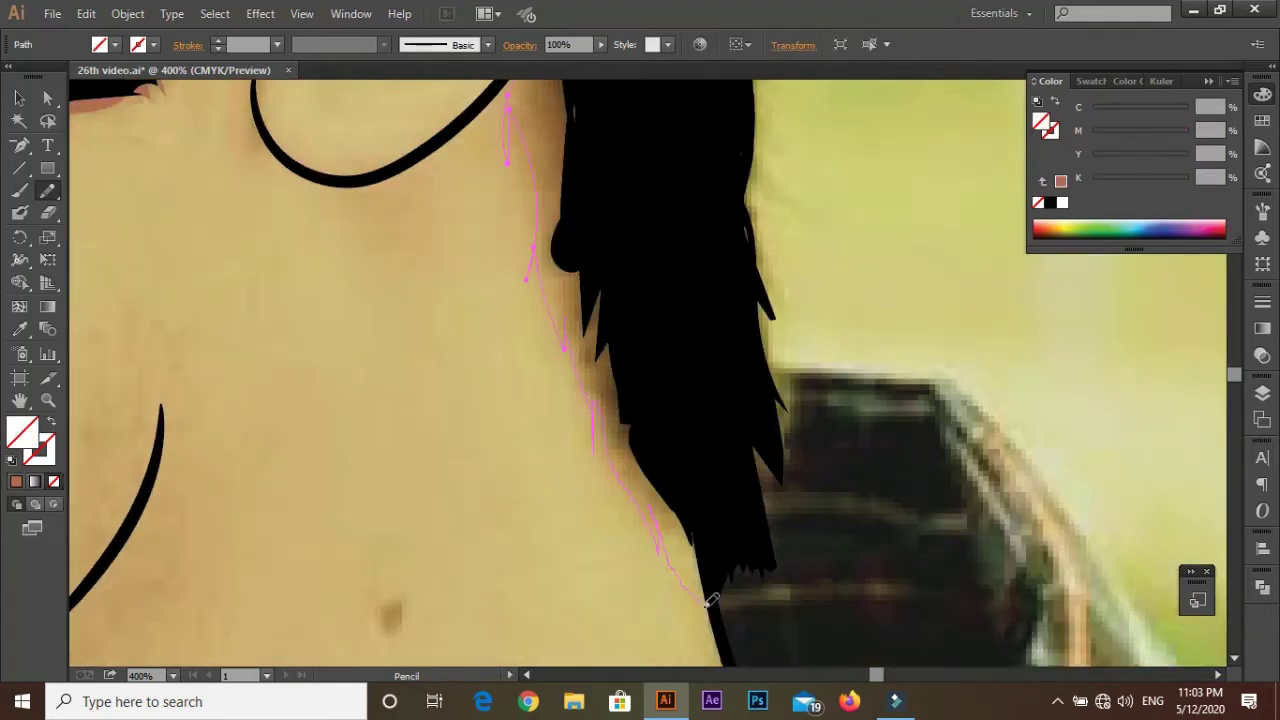
pyautogui.scroll(3, 588, 251)
pyautogui.hotkey('ctrl', 'shift', 'a')
# Step: Draw a shadow shape around the earlobe
pyautogui.scroll(2, 405, 266)
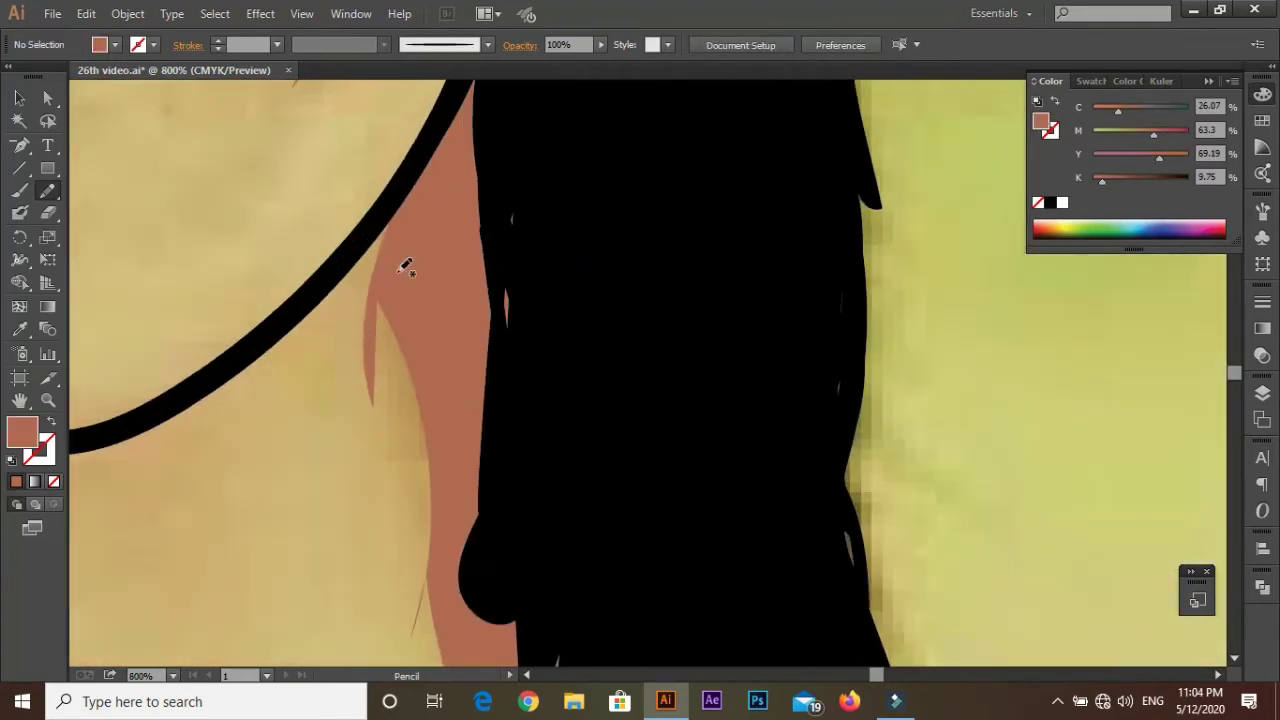
pyautogui.scroll(-3, 814, 434)
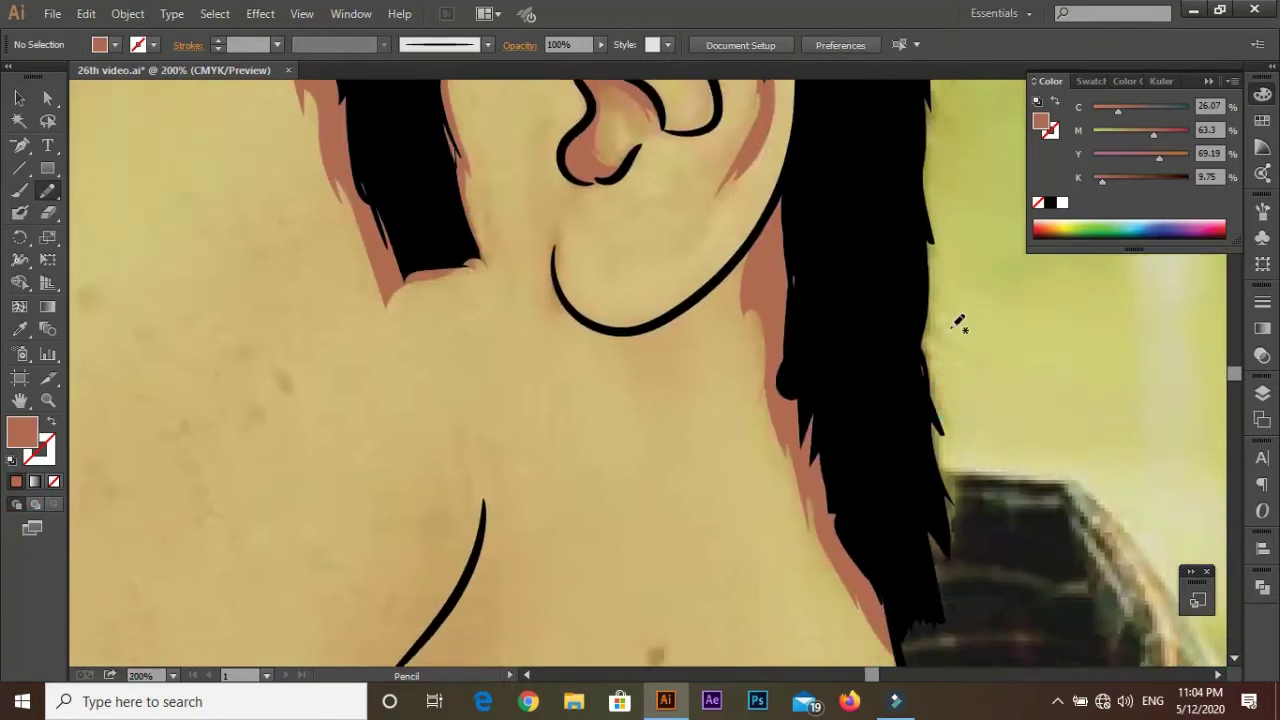
pyautogui.scroll(2, 557, 400)
pyautogui.moveTo(550, 398); pyautogui.dragTo(612, 427)
pyautogui.moveTo(545, 277); pyautogui.dragTo(548, 282)
# Step: Draw a closed shadow around the nostril and across the moustache
pyautogui.scroll(-3, 545, 290)
pyautogui.scroll(2, 528, 517)
pyautogui.scroll(1, 543, 300)
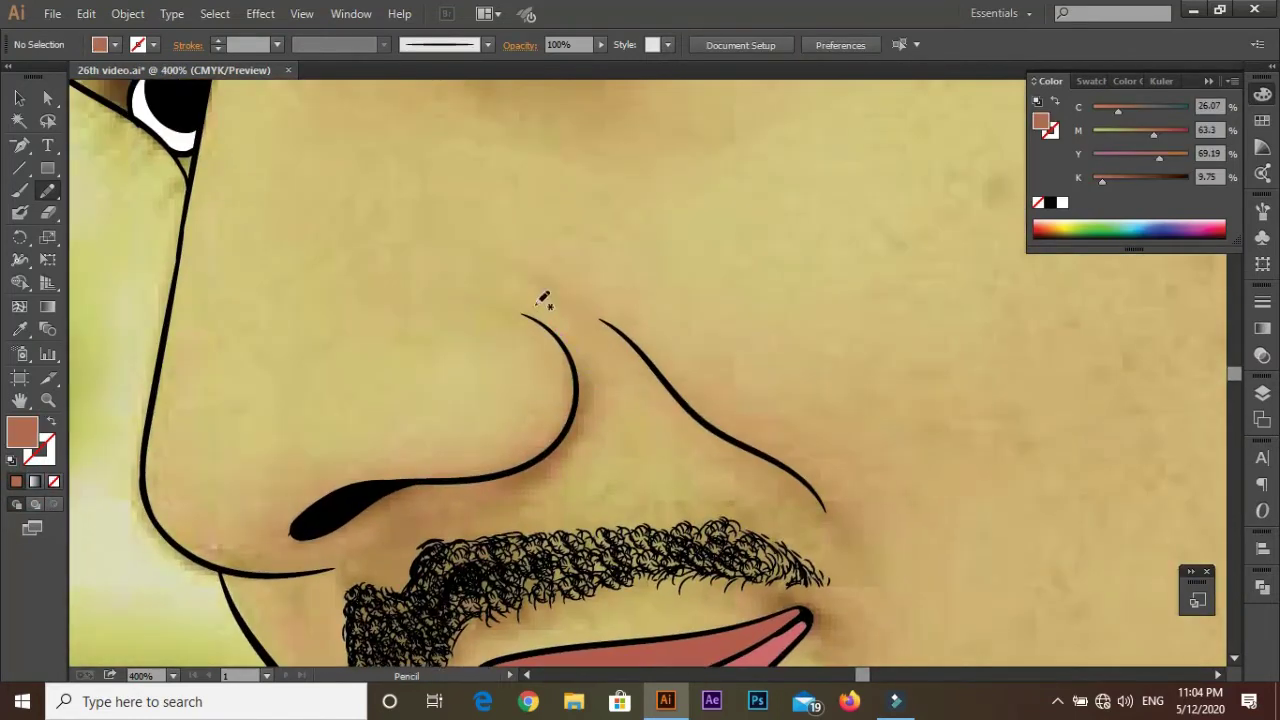
pyautogui.moveTo(489, 516); pyautogui.dragTo(366, 591)
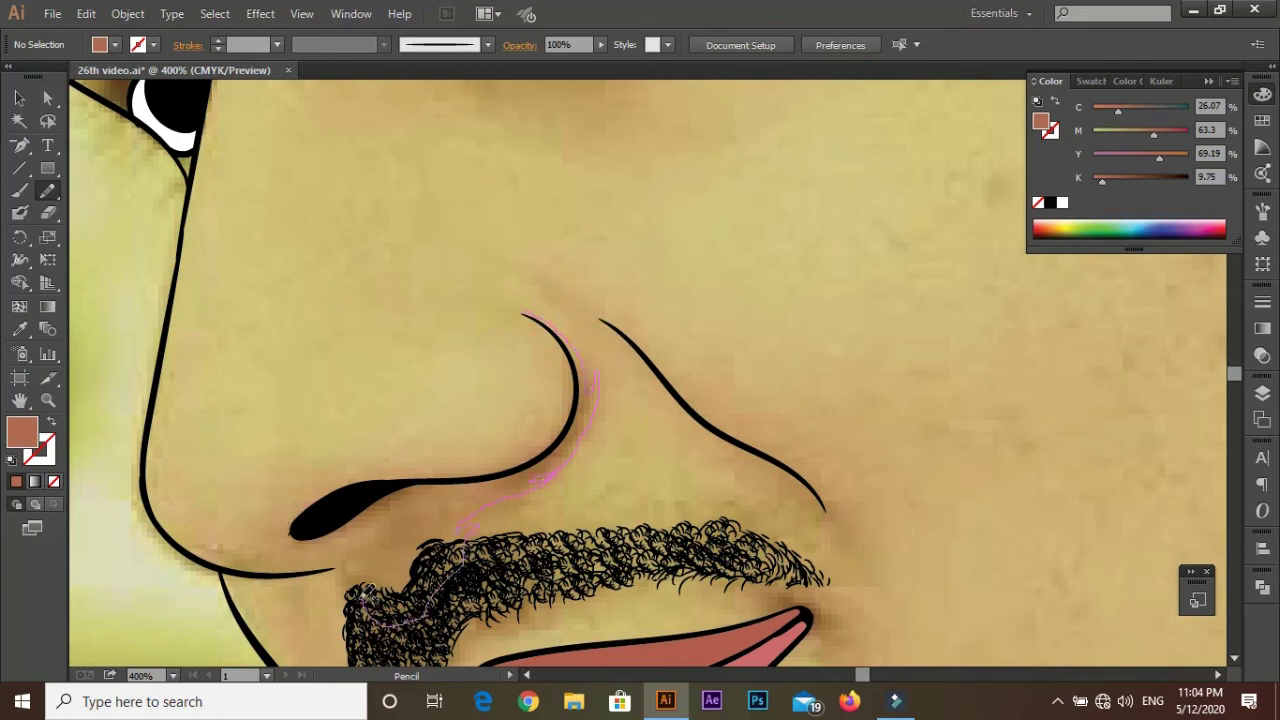
pyautogui.moveTo(330, 478); pyautogui.dragTo(309, 534)
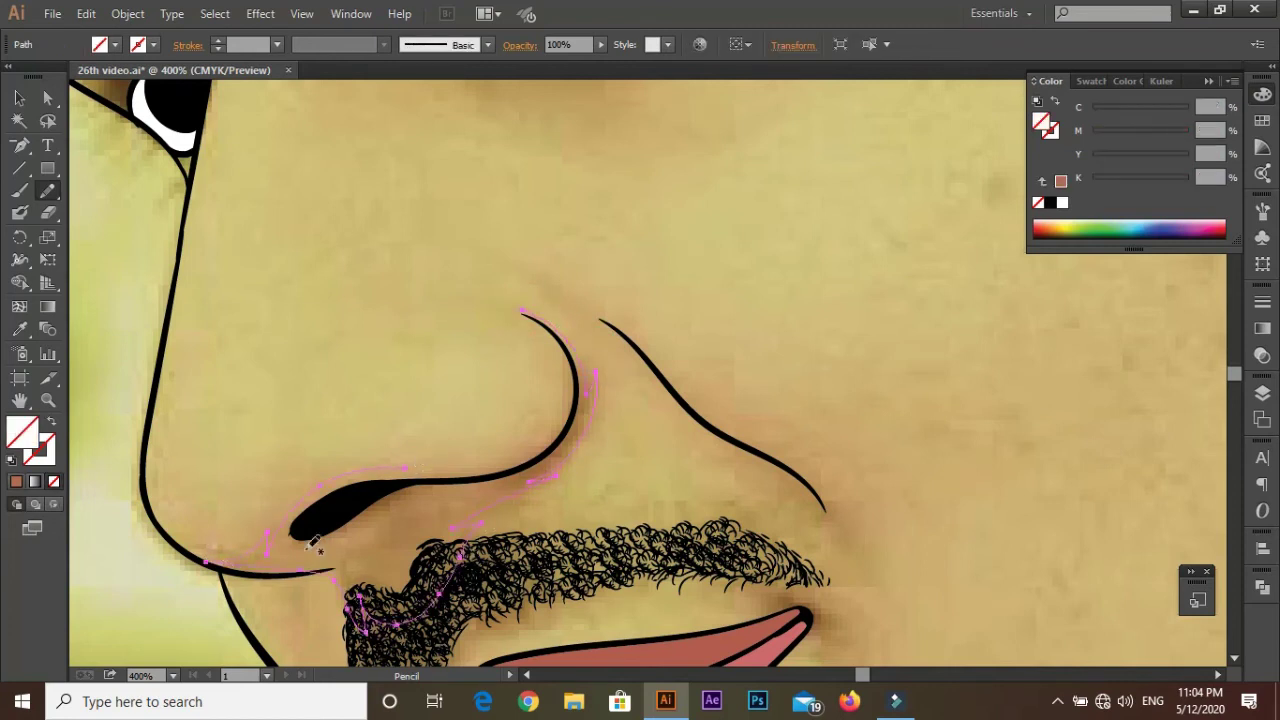
pyautogui.hotkey('ctrl', '+')
pyautogui.hotkey('ctrl', '+')
pyautogui.moveTo(350, 460); pyautogui.dragTo(258, 464)
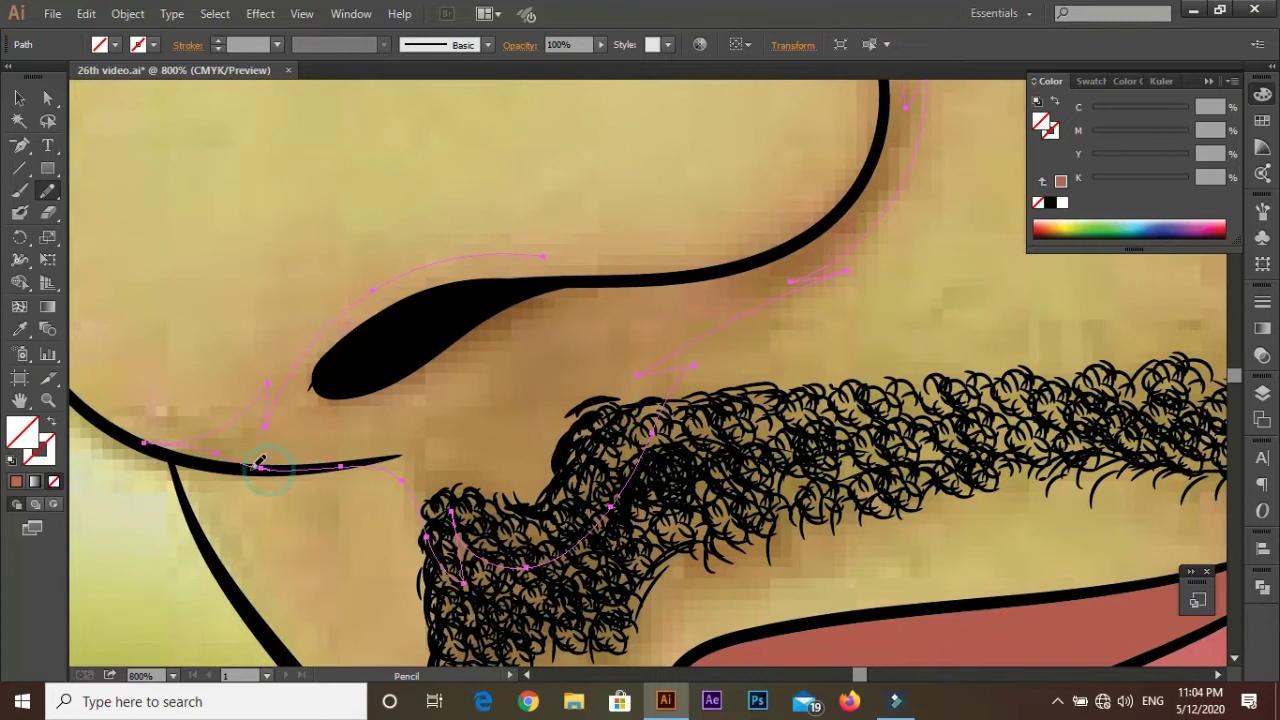
# Step: Add shadows along the left nose line and the moustache edge
pyautogui.scroll(-3, 262, 400)
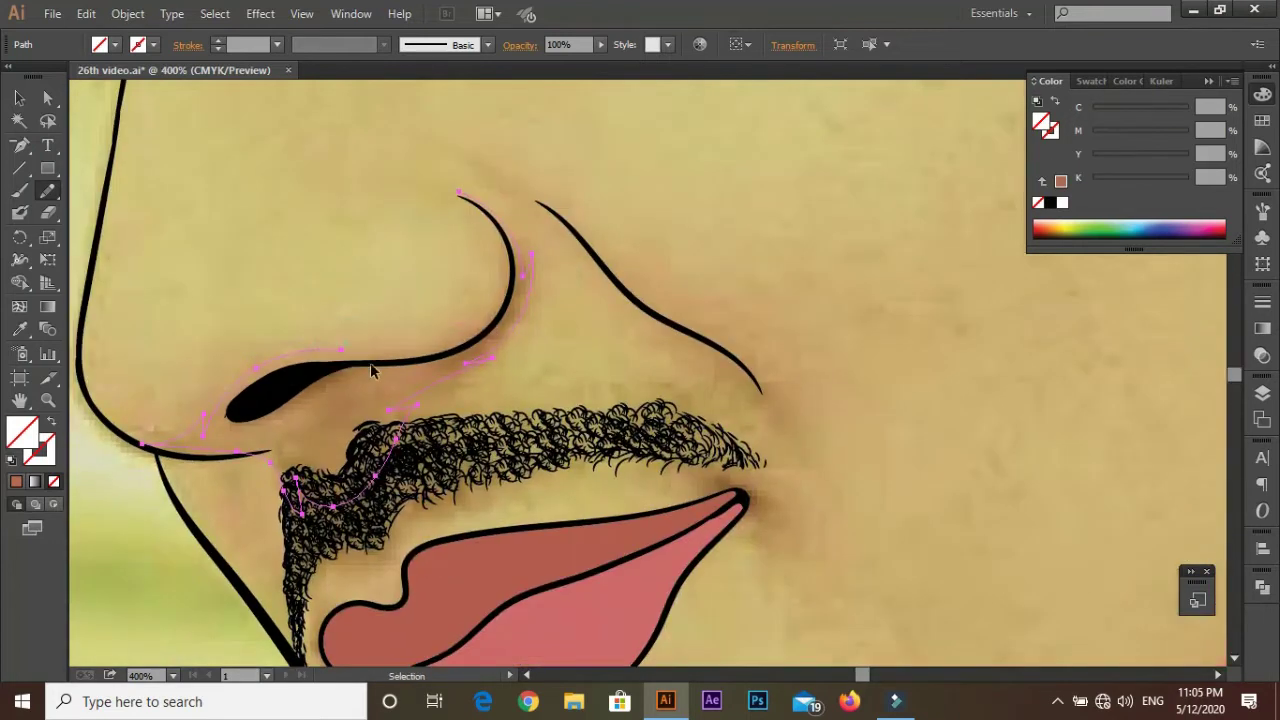
pyautogui.scroll(2, 371, 366)
pyautogui.moveTo(440, 222); pyautogui.dragTo(512, 300)
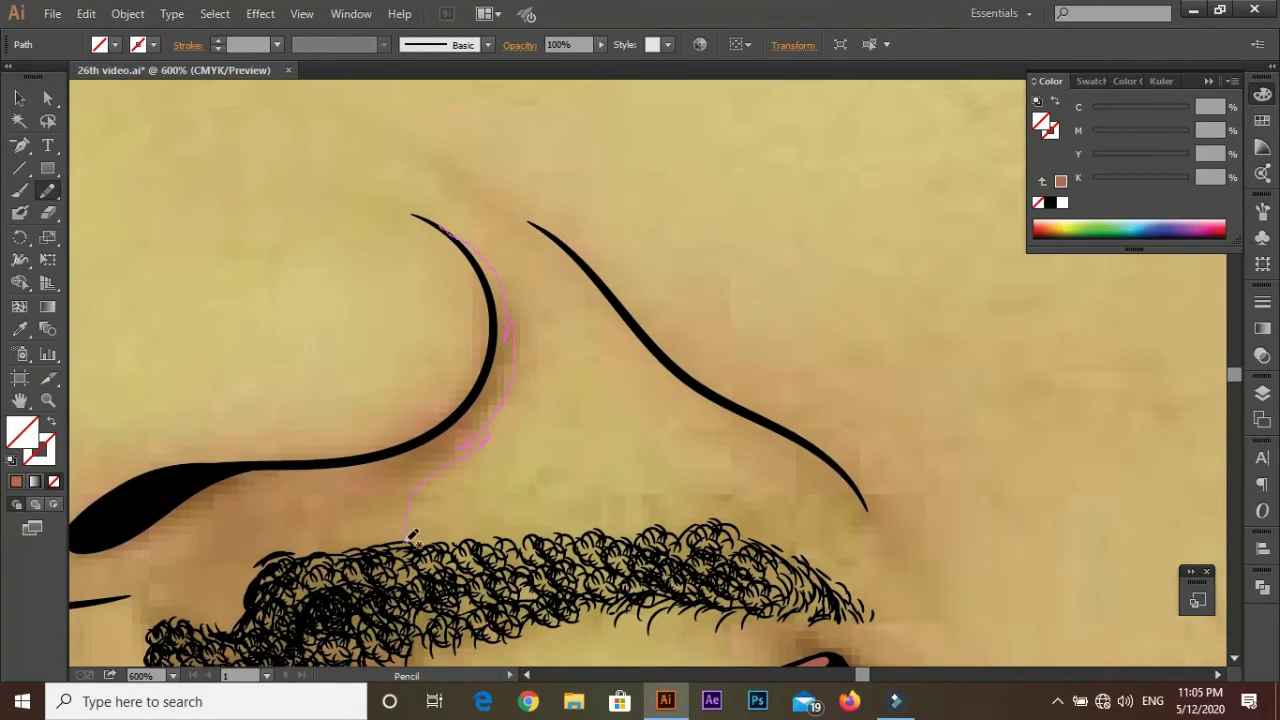
pyautogui.scroll(-3, 410, 535)
pyautogui.moveTo(410, 415); pyautogui.dragTo(528, 362)
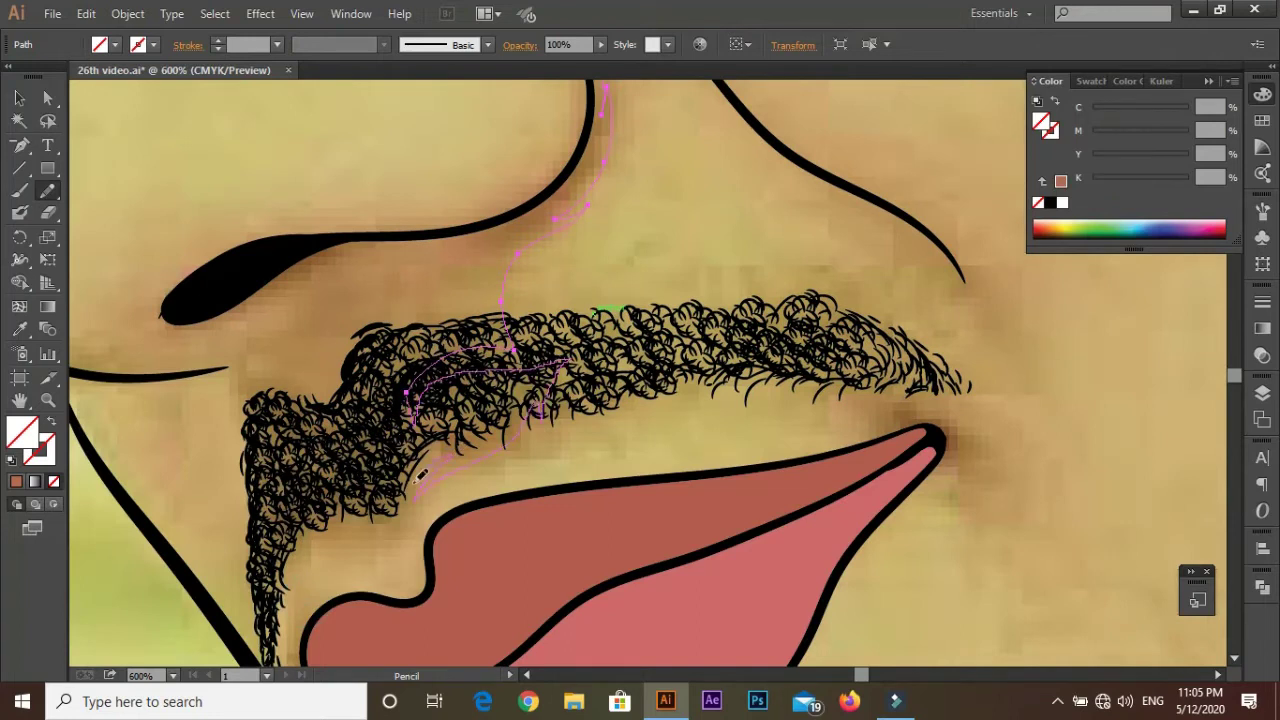
pyautogui.moveTo(410, 395); pyautogui.dragTo(530, 425)
pyautogui.moveTo(440, 447); pyautogui.dragTo(278, 414)
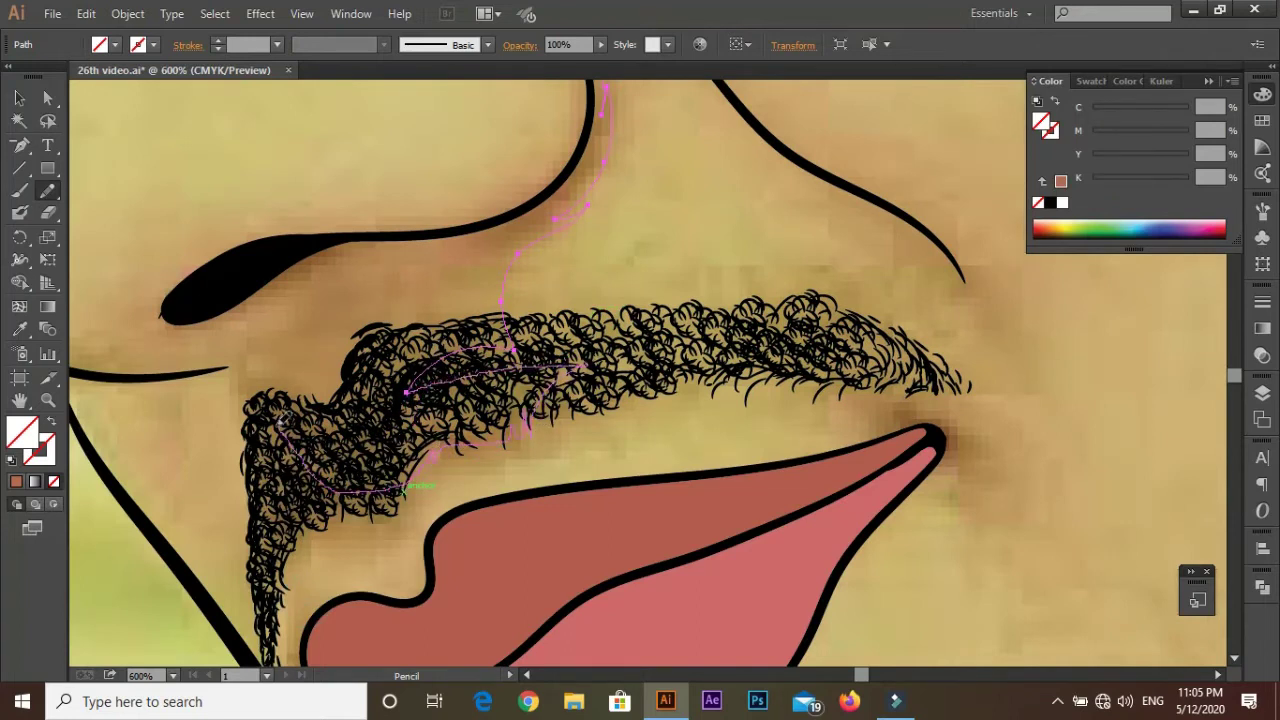
# Step: Shade the nose's cheek line and refine the nostril-tip shadow
pyautogui.scroll(1, 200, 366)
pyautogui.moveTo(650, 340); pyautogui.dragTo(363, 251)
pyautogui.hscroll(-2, 363, 251)
pyautogui.scroll(1, 263, 295)
pyautogui.moveTo(110, 252); pyautogui.dragTo(290, 282)
pyautogui.moveTo(516, 186); pyautogui.dragTo(548, 186)
pyautogui.scroll(-1, 257, 349)
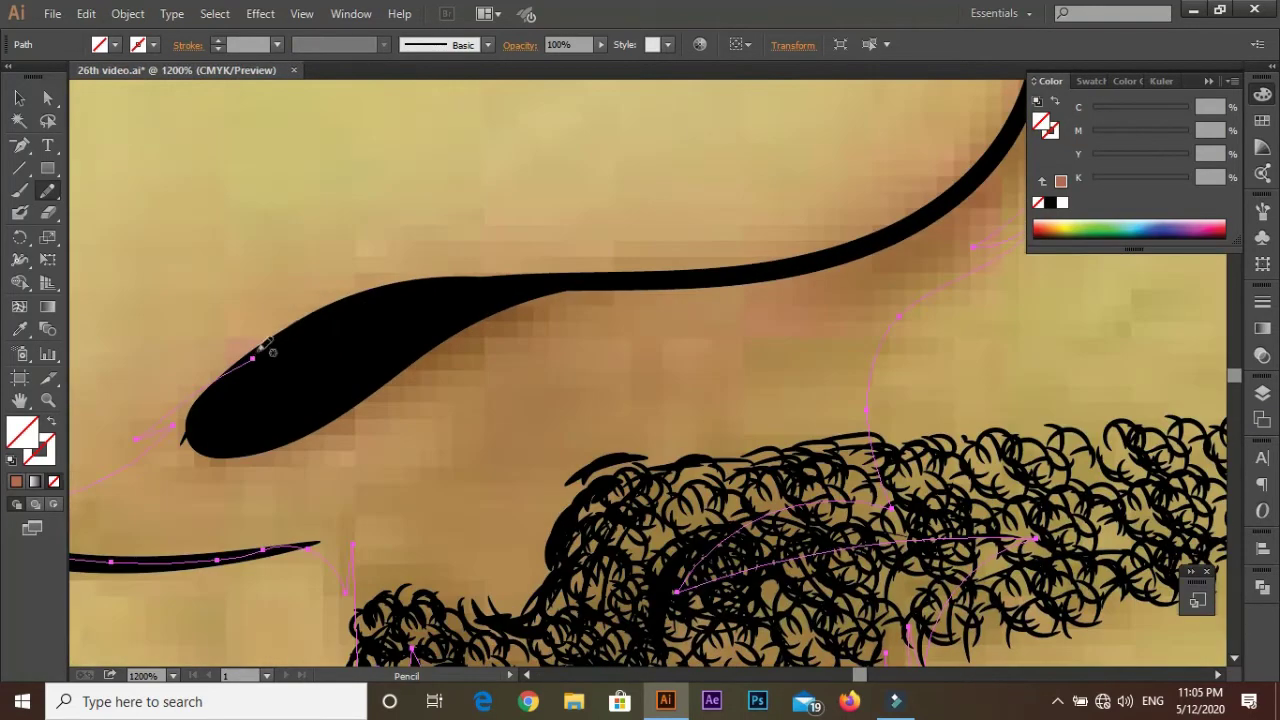
pyautogui.scroll(3, 297, 322)
pyautogui.moveTo(297, 322); pyautogui.dragTo(565, 245)
# Step: Draw a shadow along the right nose line, then deselect everything
pyautogui.scroll(-1, 398, 414)
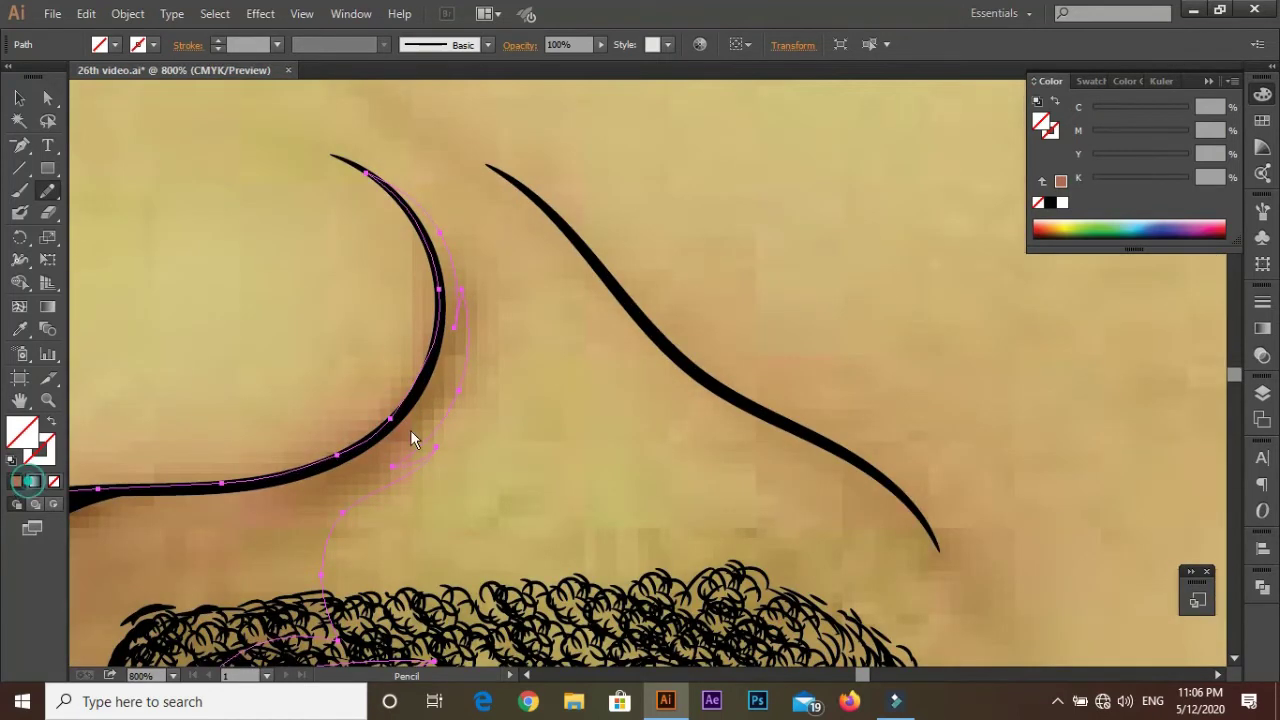
pyautogui.scroll(-2, 414, 434)
pyautogui.scroll(-1, 600, 277)
pyautogui.scroll(1, 329, 249)
pyautogui.moveTo(330, 312); pyautogui.dragTo(357, 322)
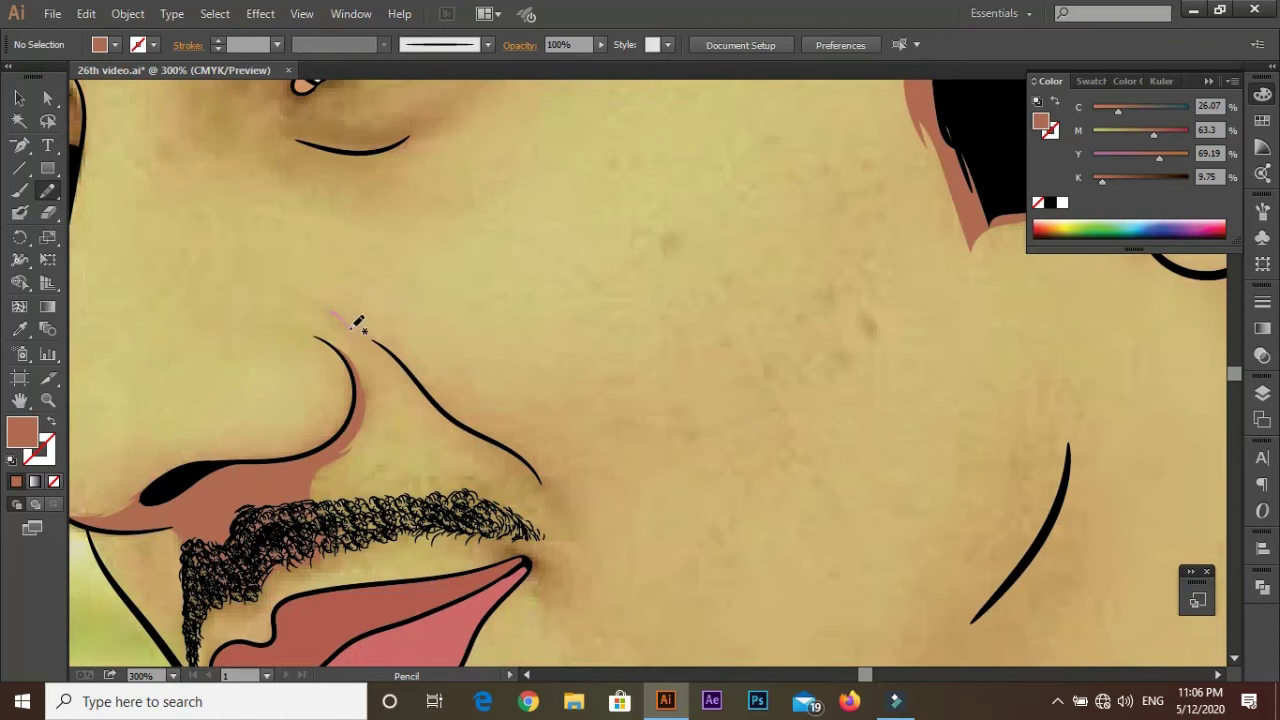
pyautogui.scroll(2, 368, 355)
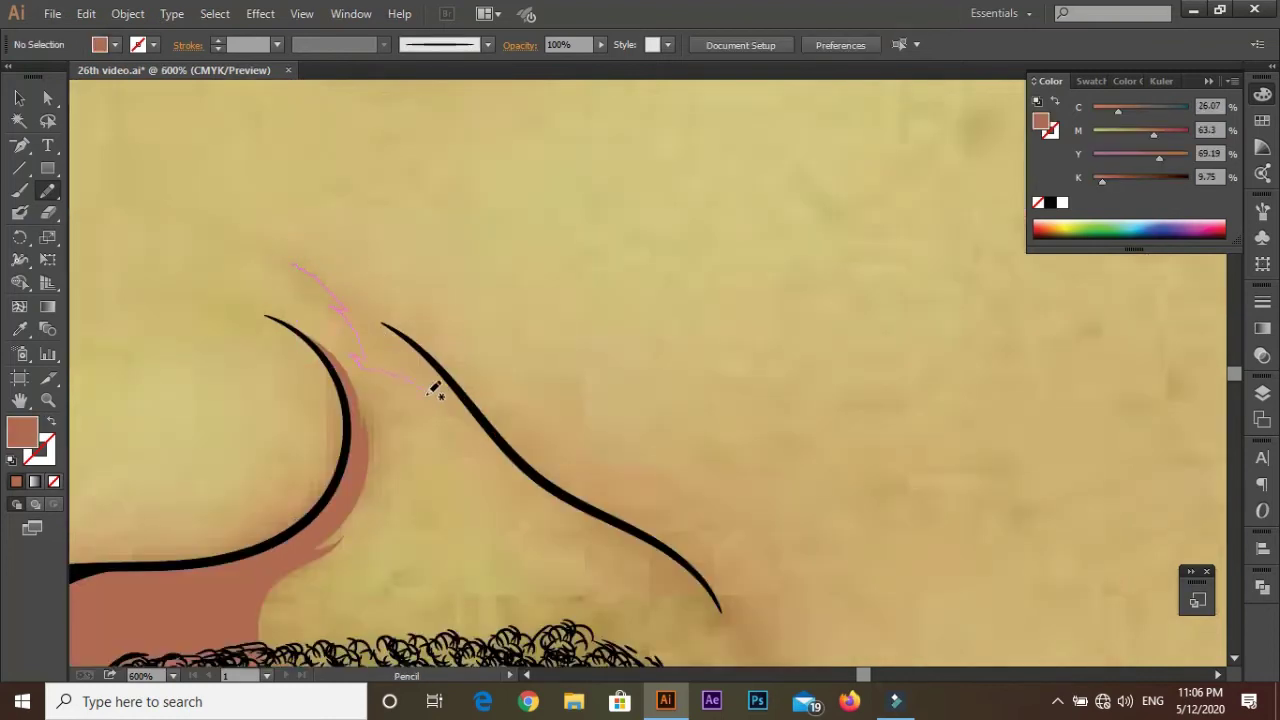
pyautogui.moveTo(692, 553); pyautogui.dragTo(524, 451)
pyautogui.moveTo(342, 283); pyautogui.dragTo(330, 290)
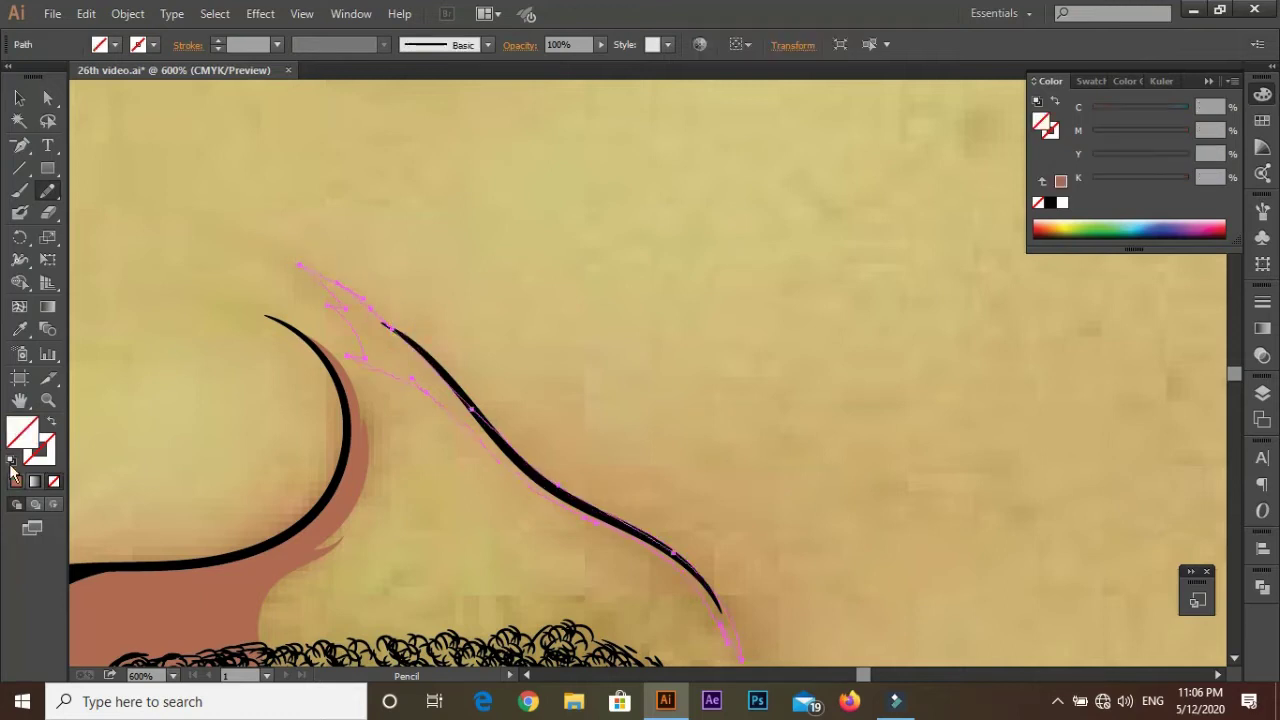
pyautogui.scroll(-2, 680, 363)
pyautogui.scroll(2, 700, 366)
pyautogui.scroll(1, 487, 430)
pyautogui.hotkey('ctrl', 'shift', 'a')
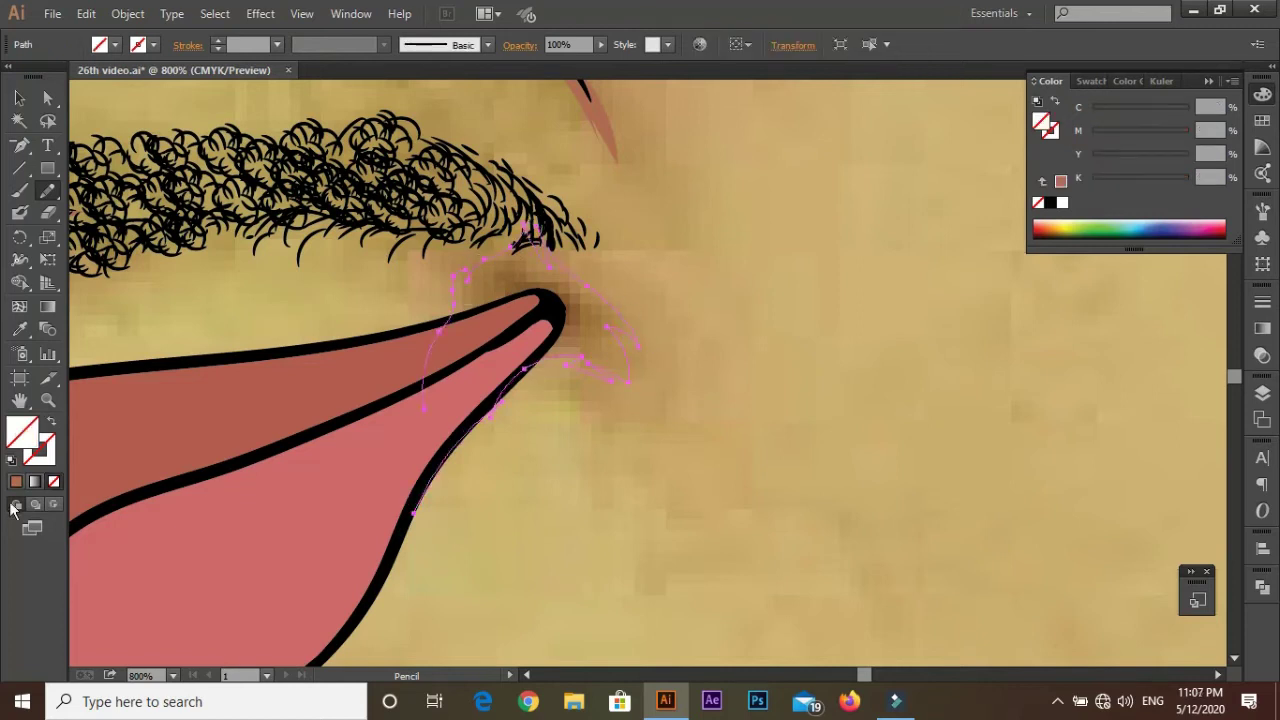
# Step: Draw a brown shadow shape beneath the lower lip
pyautogui.scroll(-3, 535, 420)
pyautogui.scroll(2, 535, 420)
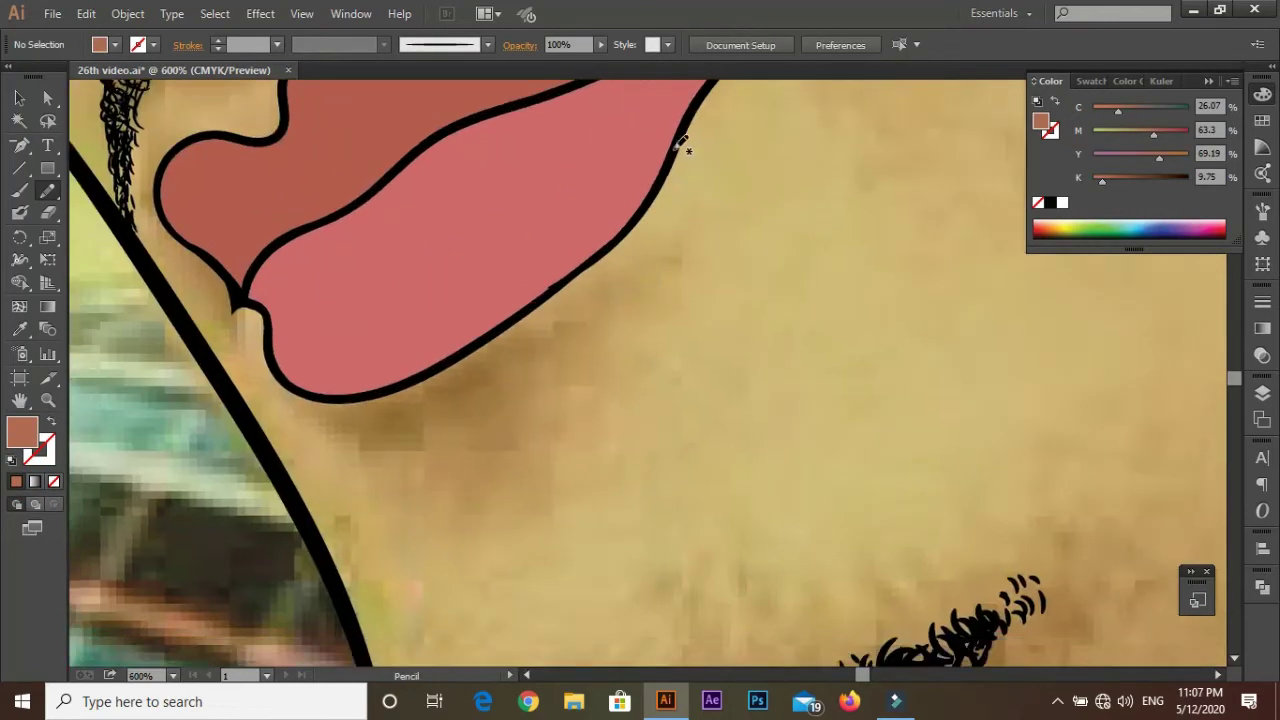
pyautogui.moveTo(362, 423); pyautogui.dragTo(330, 428)
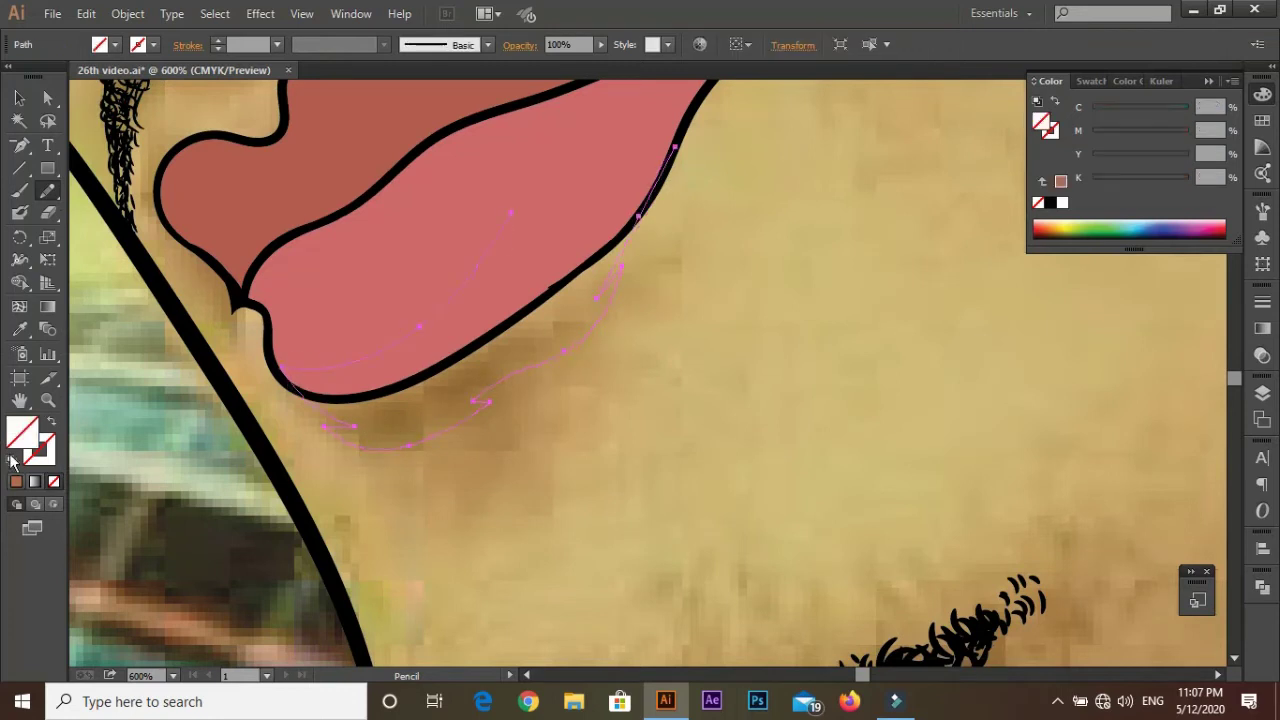
pyautogui.scroll(-1, 430, 400)
pyautogui.scroll(-1, 418, 342)
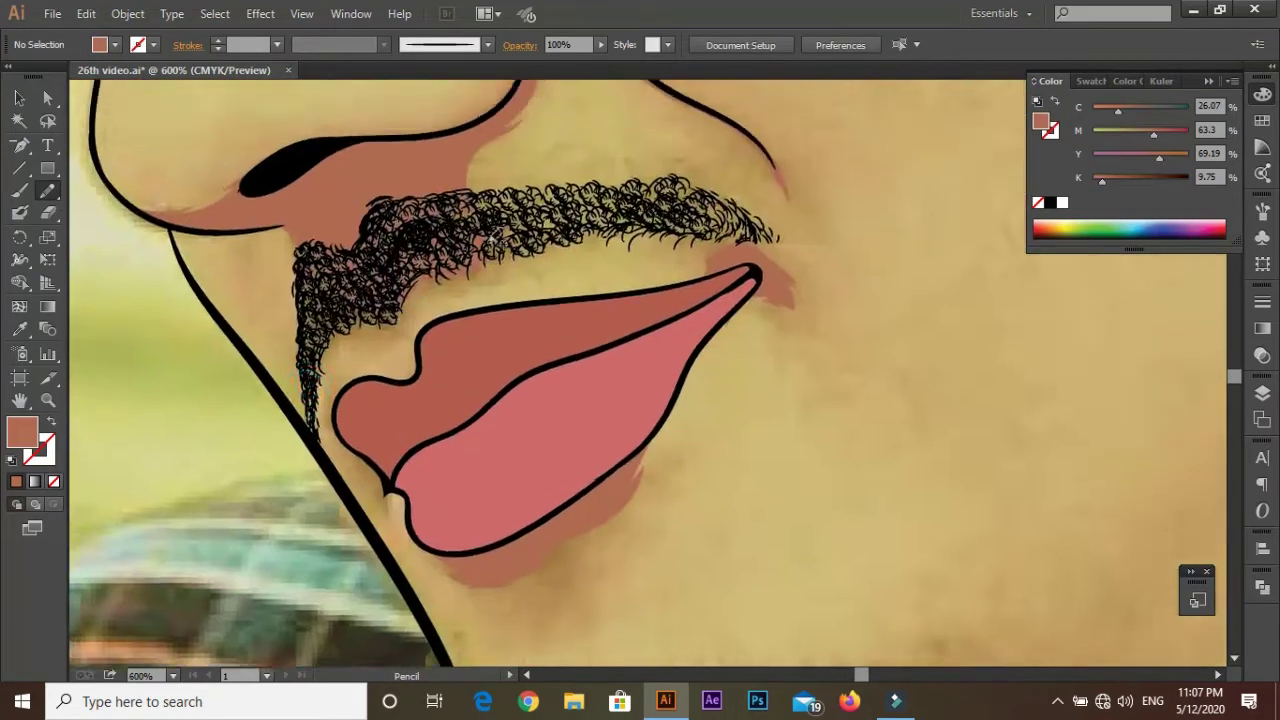
pyautogui.scroll(2, 418, 342)
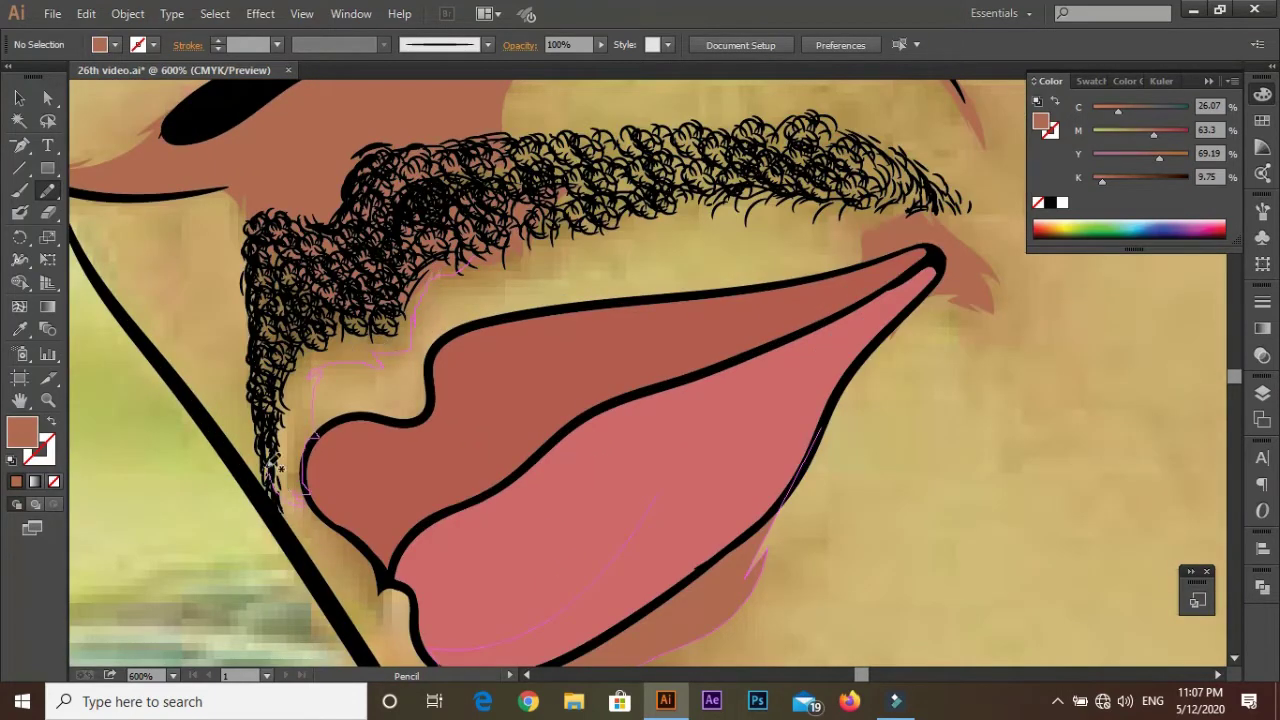
# Step: Add a shadow at the mouth corner along the beard's upper edge
pyautogui.scroll(-3, 449, 380)
pyautogui.scroll(2, 449, 380)
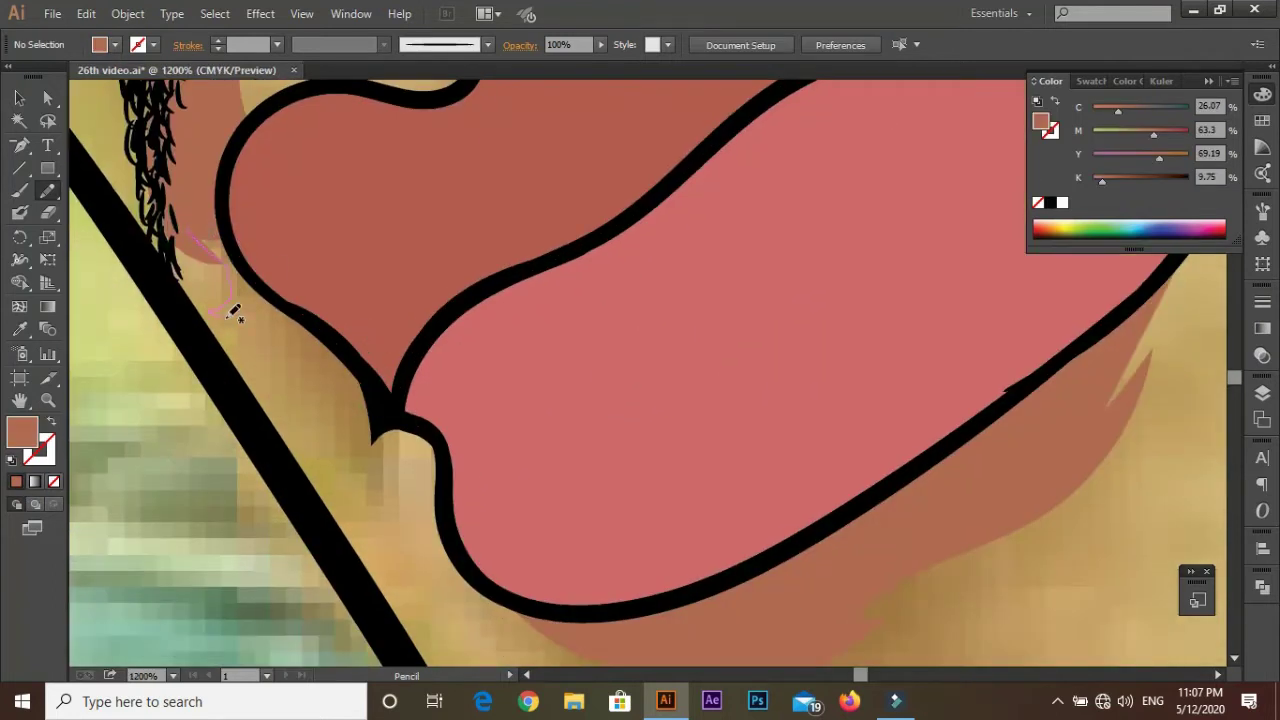
pyautogui.moveTo(312, 393); pyautogui.dragTo(312, 394)
pyautogui.scroll(-2, 330, 395)
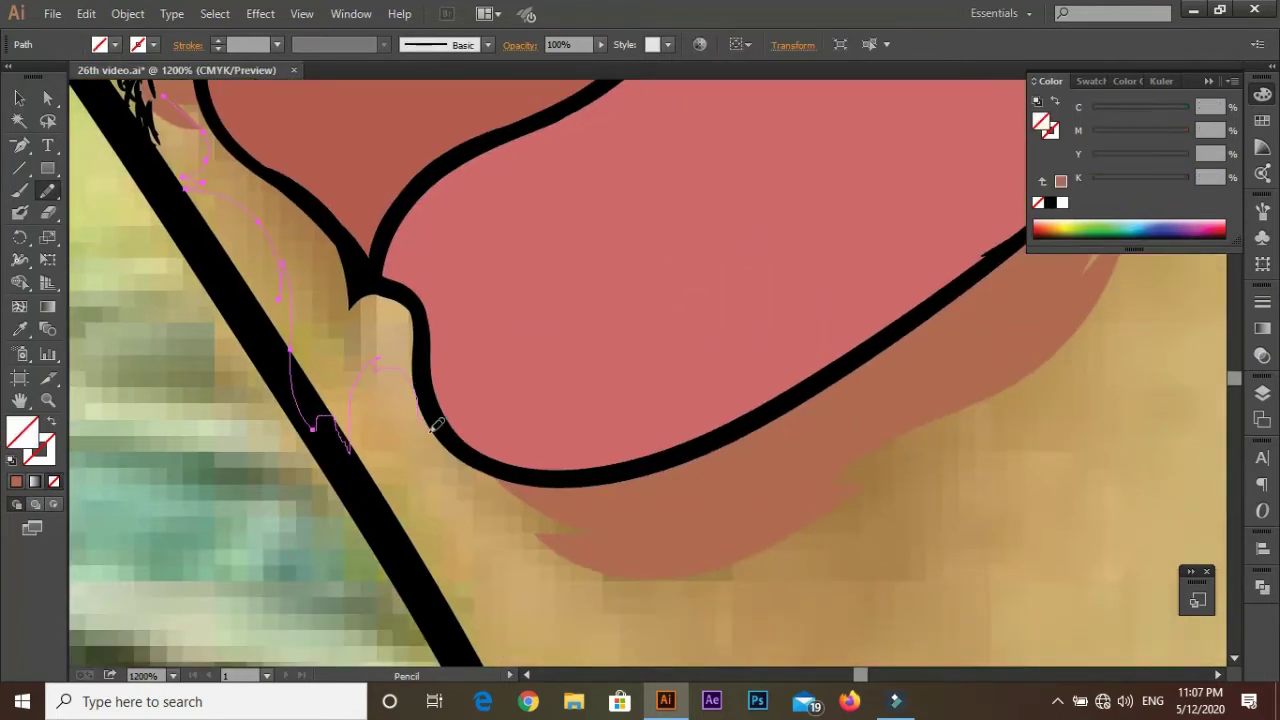
pyautogui.scroll(-2, 251, 434)
pyautogui.scroll(-2, 357, 394)
pyautogui.scroll(3, 200, 349)
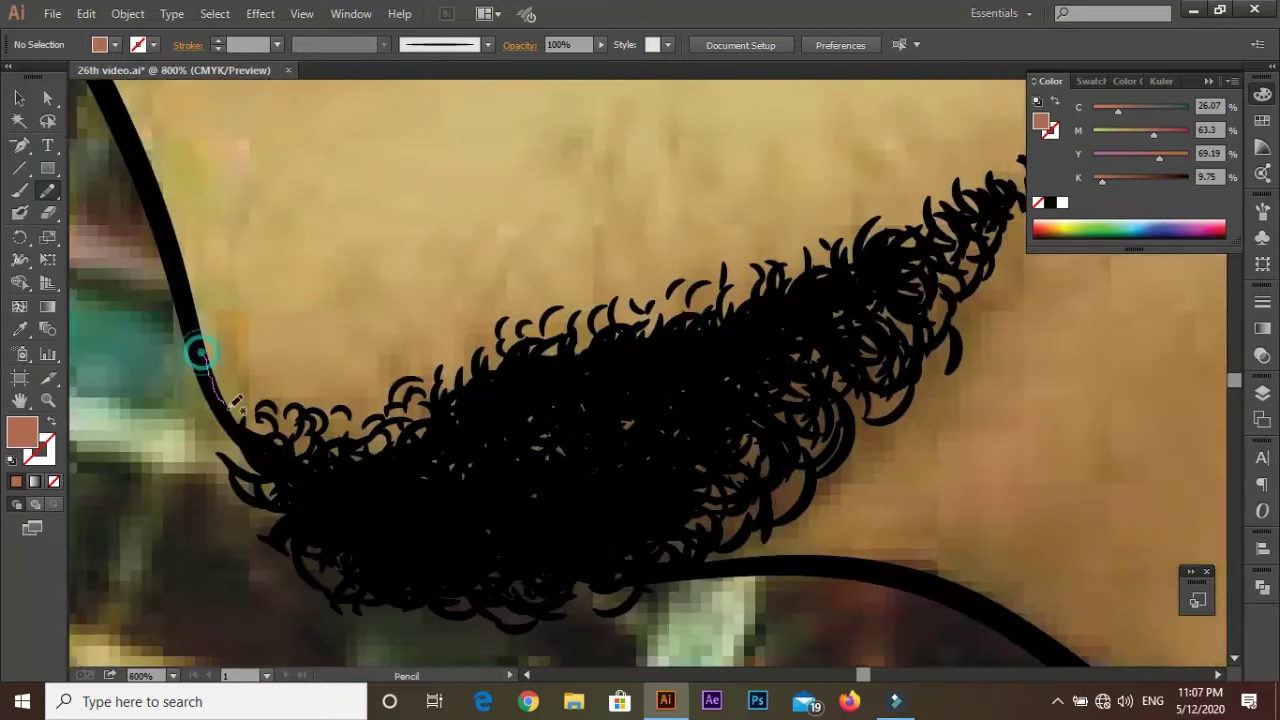
pyautogui.scroll(-3, 286, 406)
pyautogui.scroll(2, 295, 483)
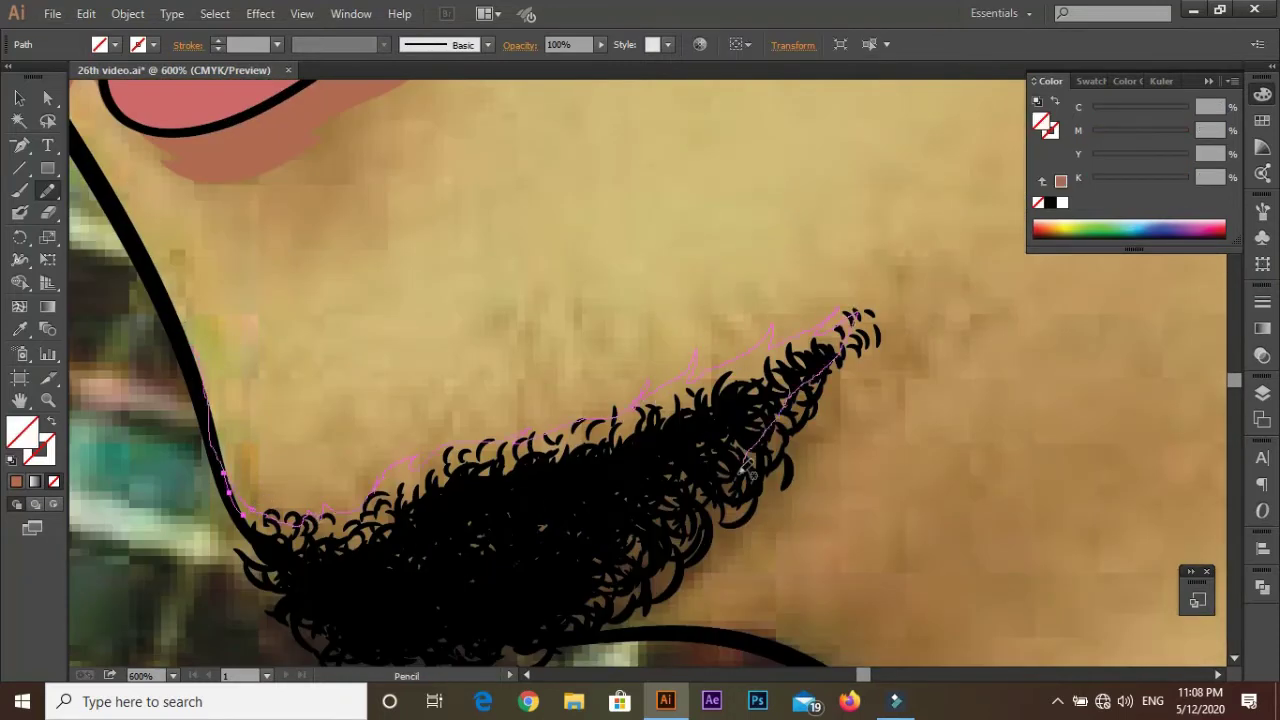
# Step: Shade the beard's lower edge and extend the shadow along the jaw
pyautogui.scroll(-2, 798, 333)
pyautogui.moveTo(651, 377); pyautogui.dragTo(242, 452)
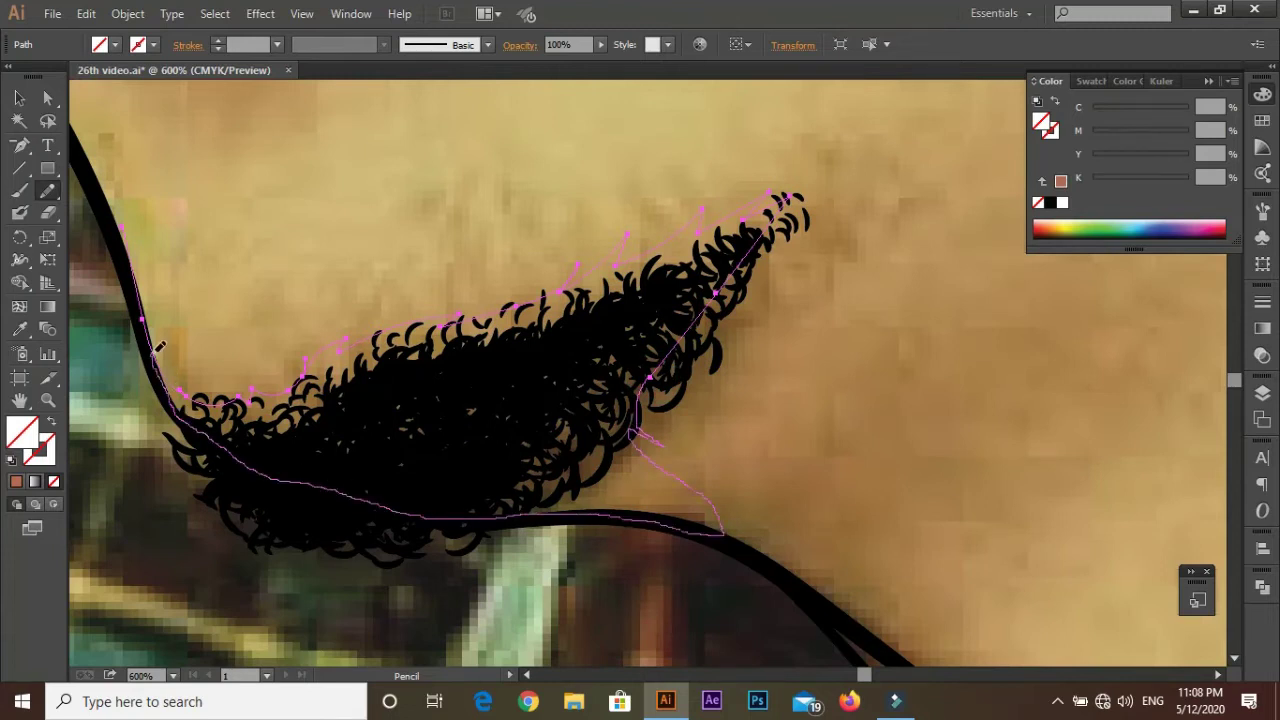
pyautogui.press(',')
pyautogui.scroll(-1, 906, 423)
pyautogui.scroll(-2, 486, 337)
pyautogui.moveTo(409, 334); pyautogui.dragTo(525, 420)
# Step: Trace a shadow along the shirt-collar outline
pyautogui.moveTo(637, 522); pyautogui.dragTo(423, 297)
pyautogui.moveTo(285, 186); pyautogui.dragTo(353, 210)
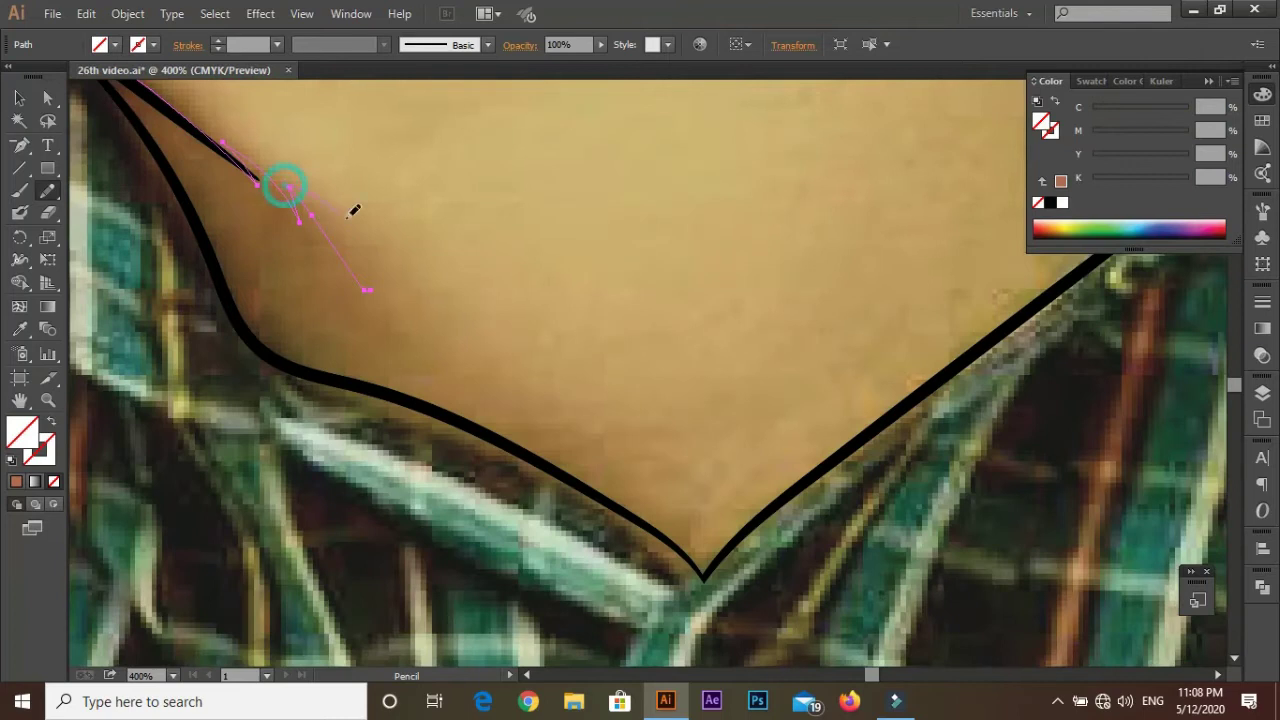
pyautogui.scroll(2, 701, 551)
pyautogui.moveTo(660, 400)
pyautogui.mouseDown()
pyautogui.moveTo(371, 220)
pyautogui.moveTo(657, 380)
pyautogui.moveTo(275, 240)
pyautogui.moveTo(400, 477)
pyautogui.moveTo(286, 203)
pyautogui.moveTo(455, 483)
pyautogui.moveTo(526, 288)
pyautogui.moveTo(631, 534)
pyautogui.moveTo(422, 461)
pyautogui.mouseUp()
pyautogui.hotkey('ctrl', '-')
pyautogui.hotkey('ctrl', '-')
pyautogui.hotkey('ctrl', '-')
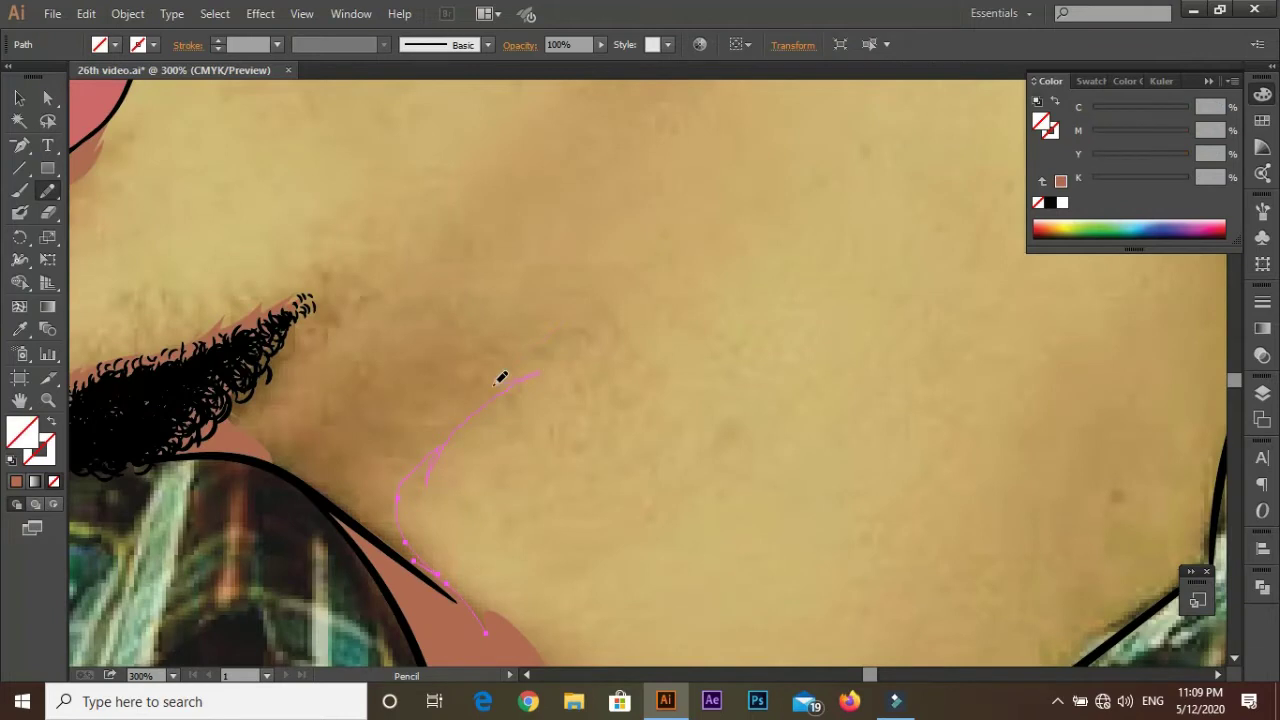
# Step: Draw a shadow shape below the beard curls
pyautogui.moveTo(205, 342); pyautogui.dragTo(278, 455)
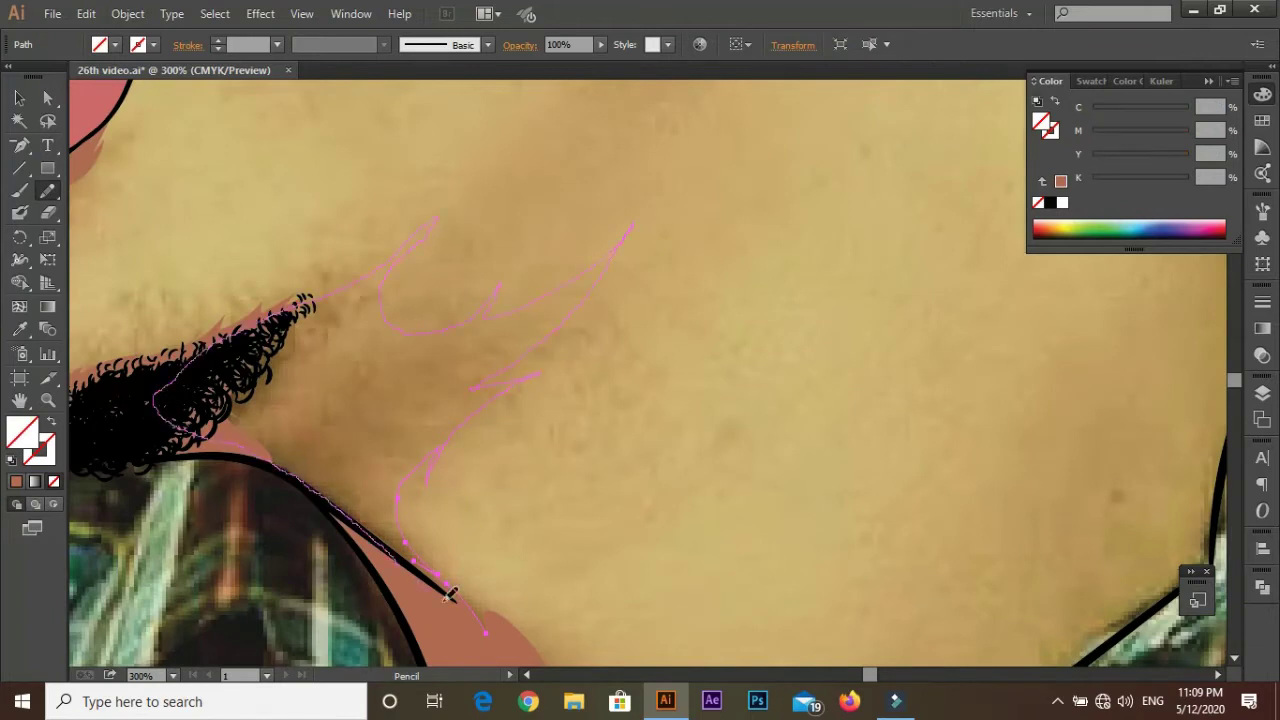
pyautogui.moveTo(450, 595); pyautogui.dragTo(485, 632)
pyautogui.hotkey('ctrl', '-')
pyautogui.moveTo(863, 400); pyautogui.dragTo(705, 243)
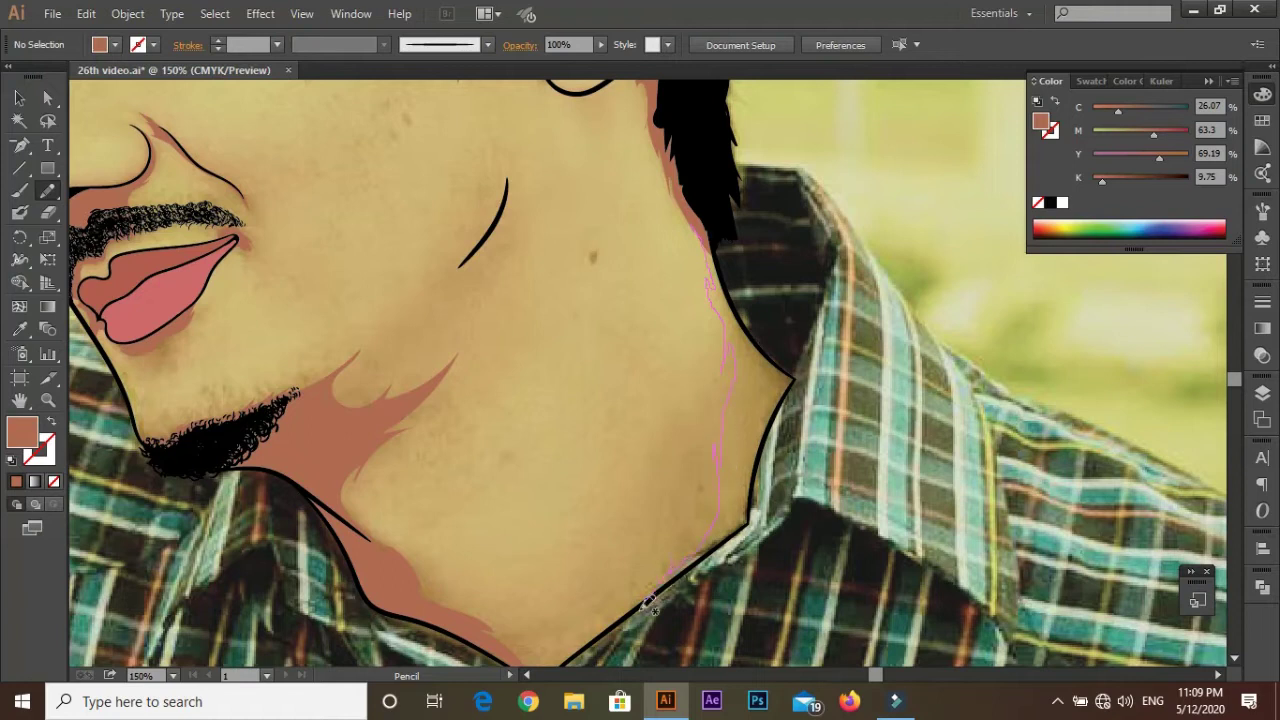
pyautogui.hotkey('ctrl', '+')
pyautogui.hotkey('ctrl', '+')
pyautogui.hotkey('ctrl', '+')
# Step: Shade the neck along the collar edge to its corner, then deselect
pyautogui.moveTo(551, 603)
pyautogui.mouseDown()
pyautogui.moveTo(640, 600)
pyautogui.moveTo(738, 520)
pyautogui.mouseUp()
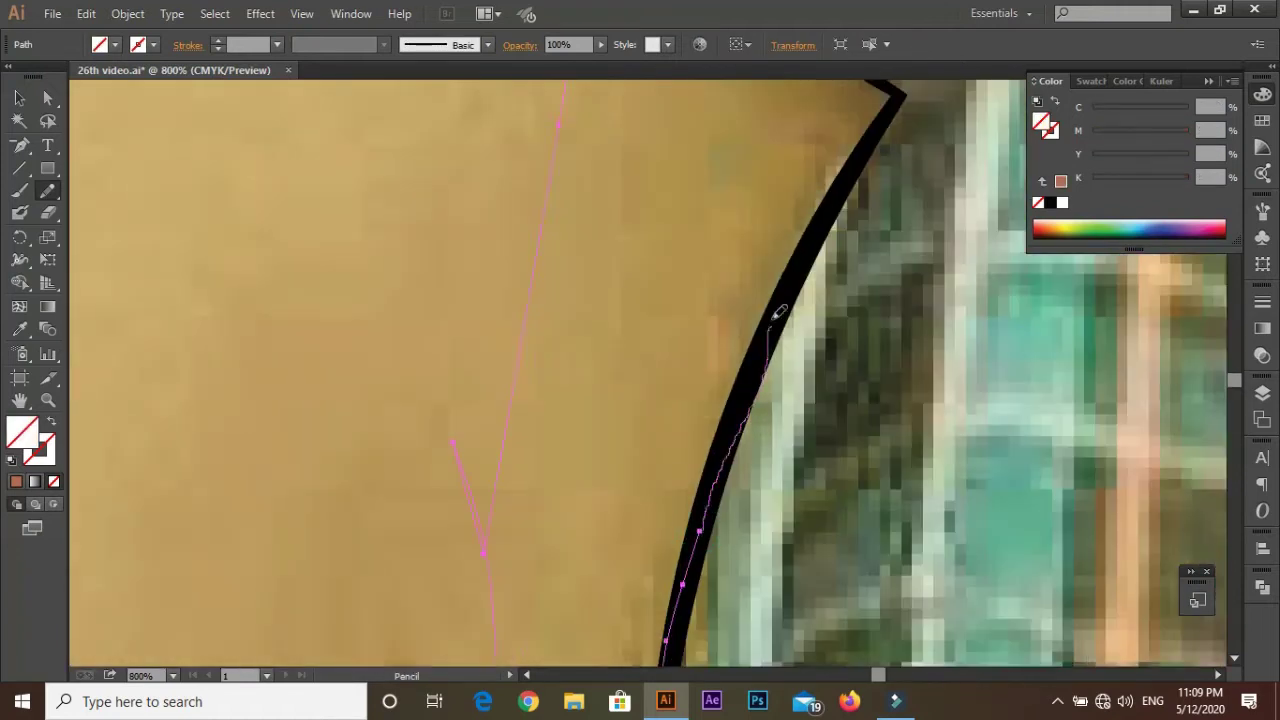
pyautogui.moveTo(742, 452); pyautogui.dragTo(733, 405)
pyautogui.moveTo(846, 366); pyautogui.dragTo(659, 203)
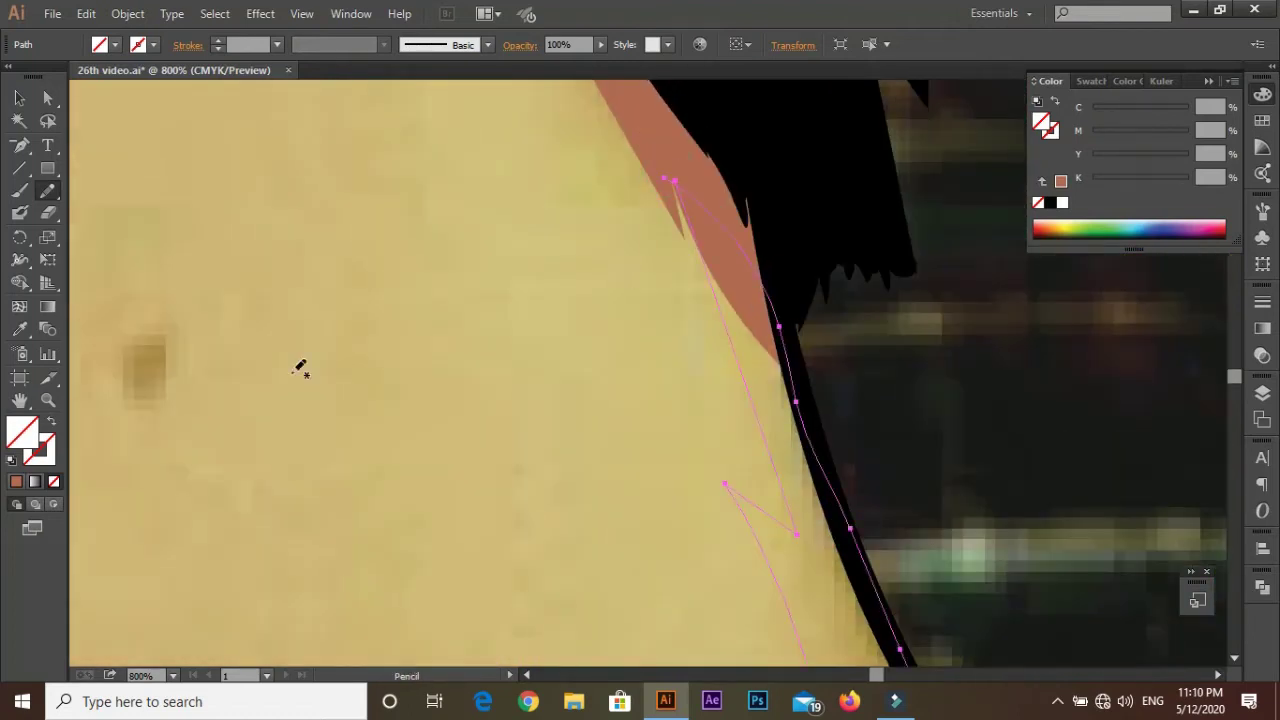
pyautogui.keyDown('ctrl'); pyautogui.click(443, 386); pyautogui.keyUp('ctrl')
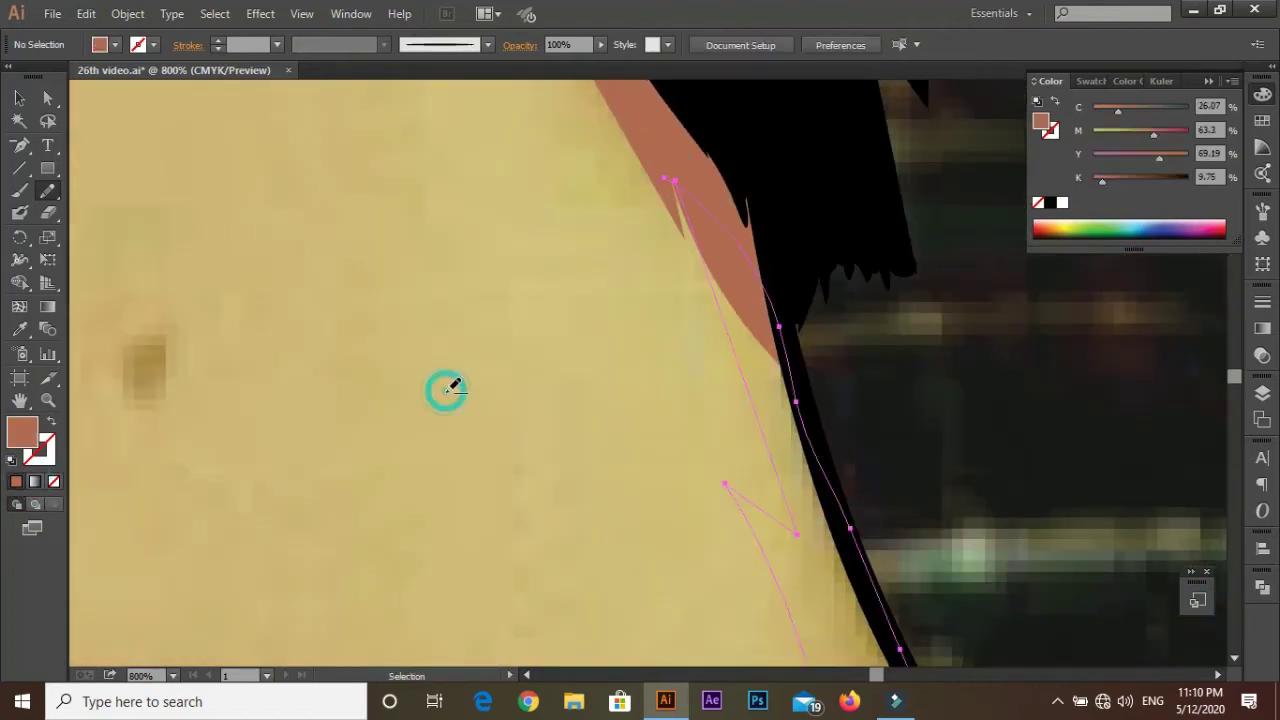
pyautogui.hotkey('ctrl', '-')
pyautogui.hotkey('ctrl', '-')
pyautogui.hotkey('ctrl', '-')
pyautogui.scroll(3, 580, 340)
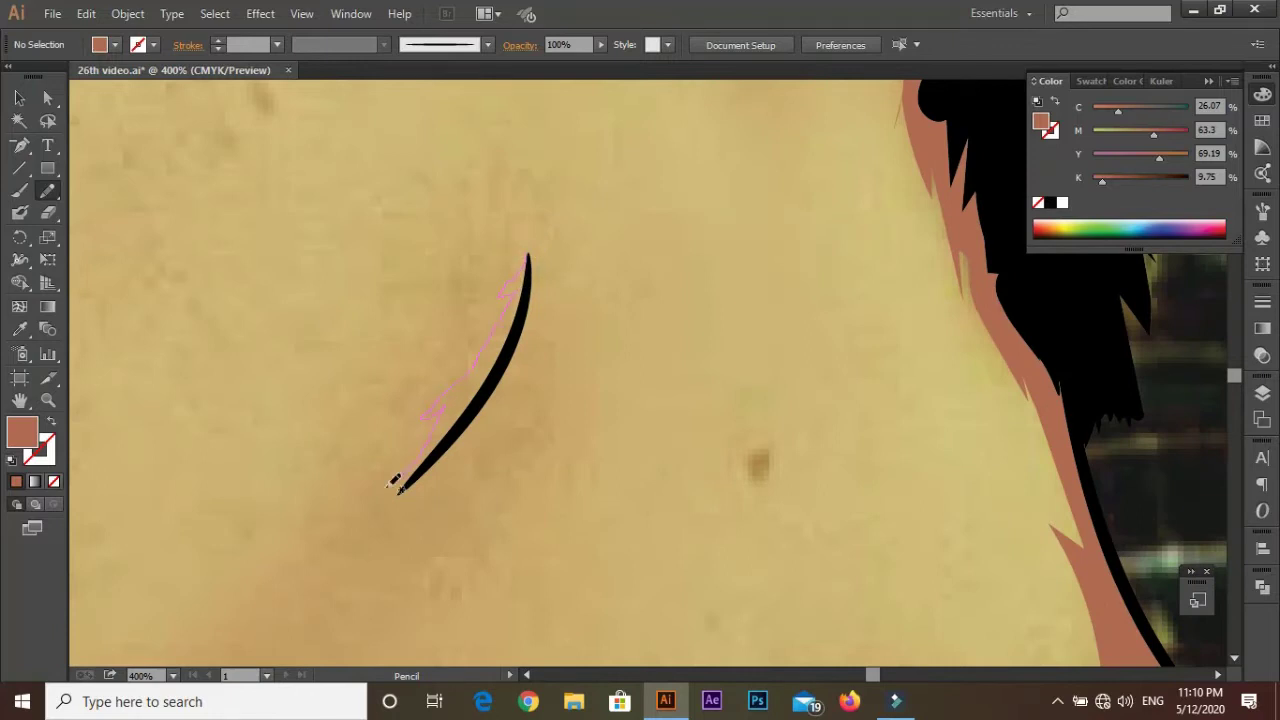
# Step: Draw a shadow beside the neck crease line
pyautogui.moveTo(530, 370); pyautogui.dragTo(534, 480)
pyautogui.hotkey('ctrl', '-')
pyautogui.hotkey('ctrl', '-')
pyautogui.hotkey('ctrl', '-')
pyautogui.scroll(3, 534, 543)
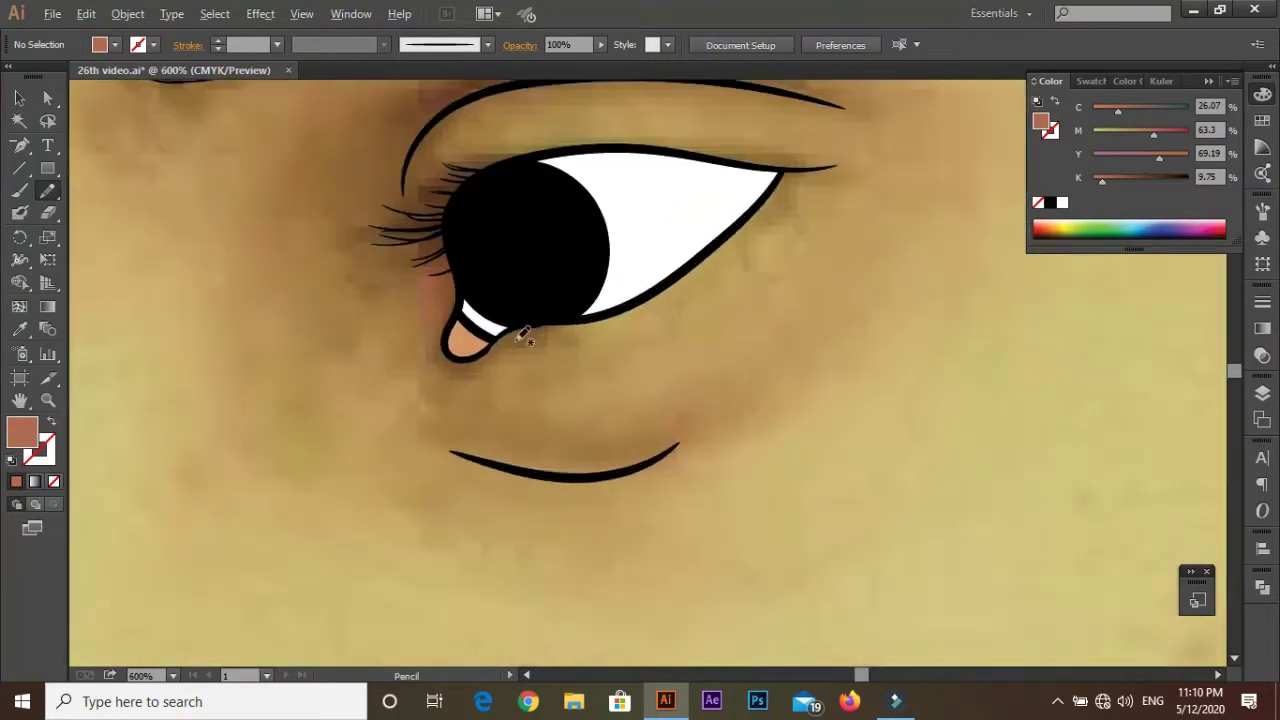
pyautogui.scroll(1, 613, 388)
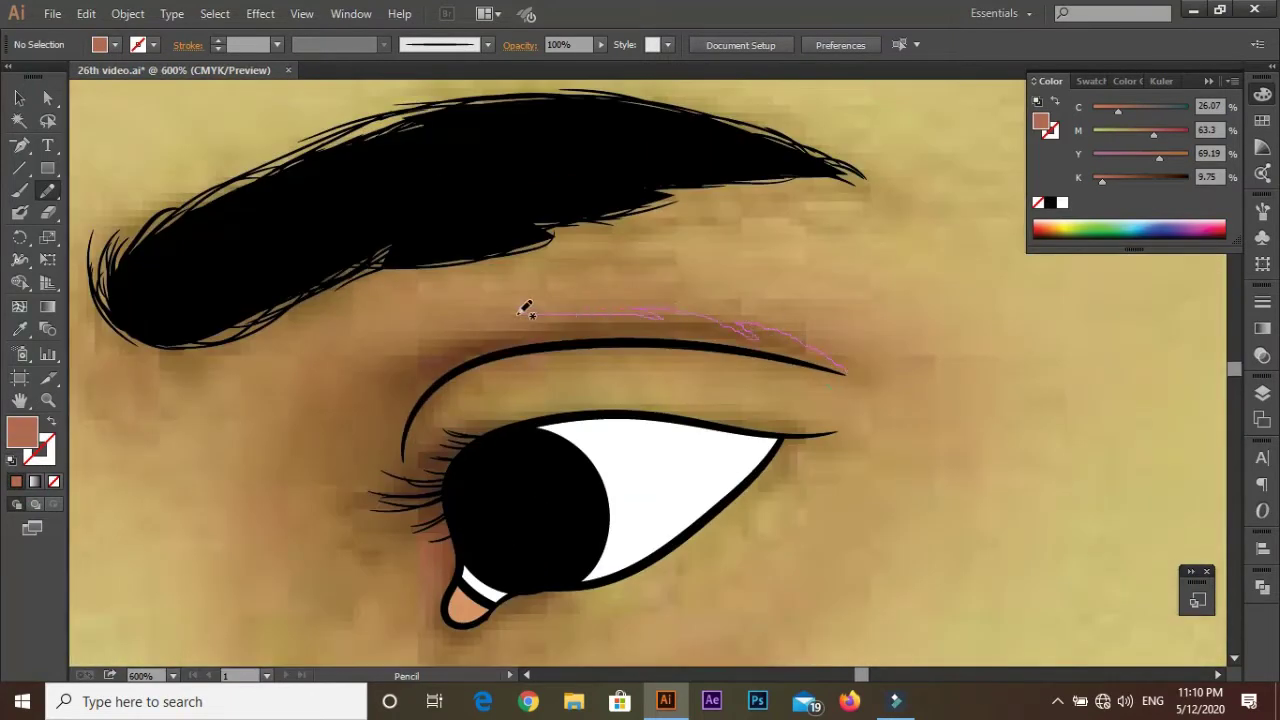
# Step: Shade the upper eyelid below the brow and beneath the lower lid
pyautogui.moveTo(400, 262); pyautogui.dragTo(280, 478)
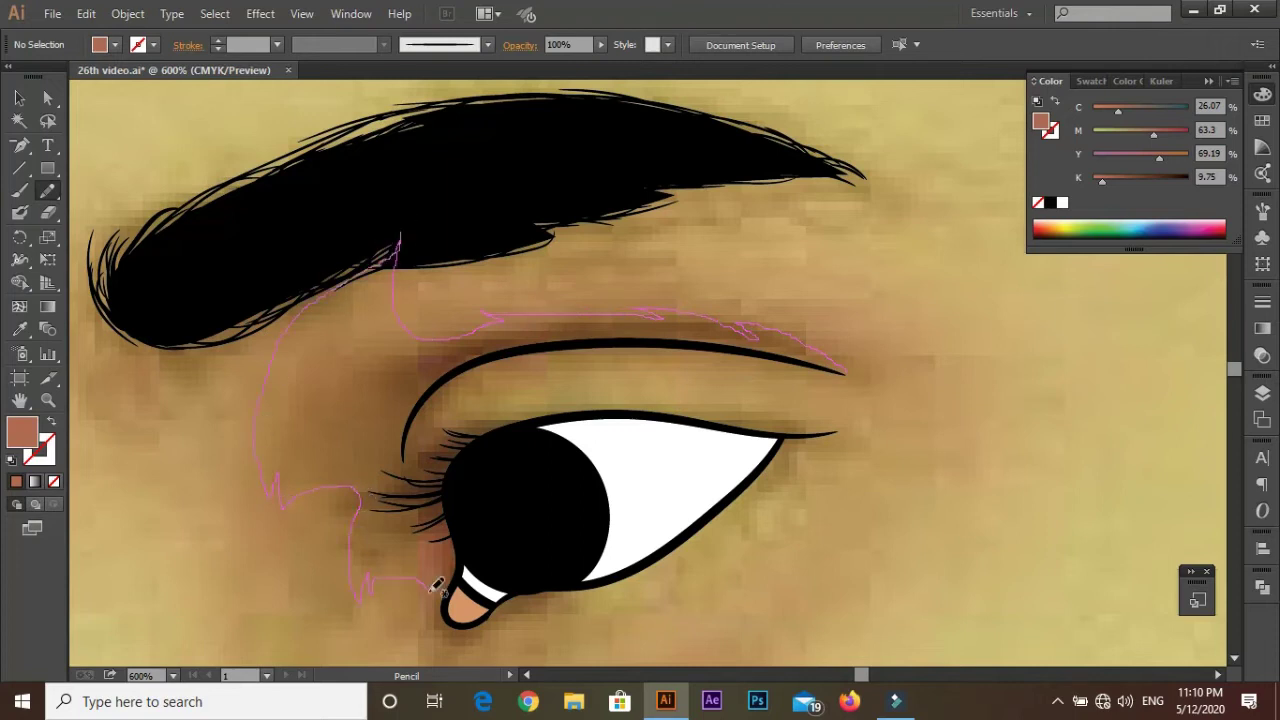
pyautogui.moveTo(514, 622); pyautogui.dragTo(496, 434)
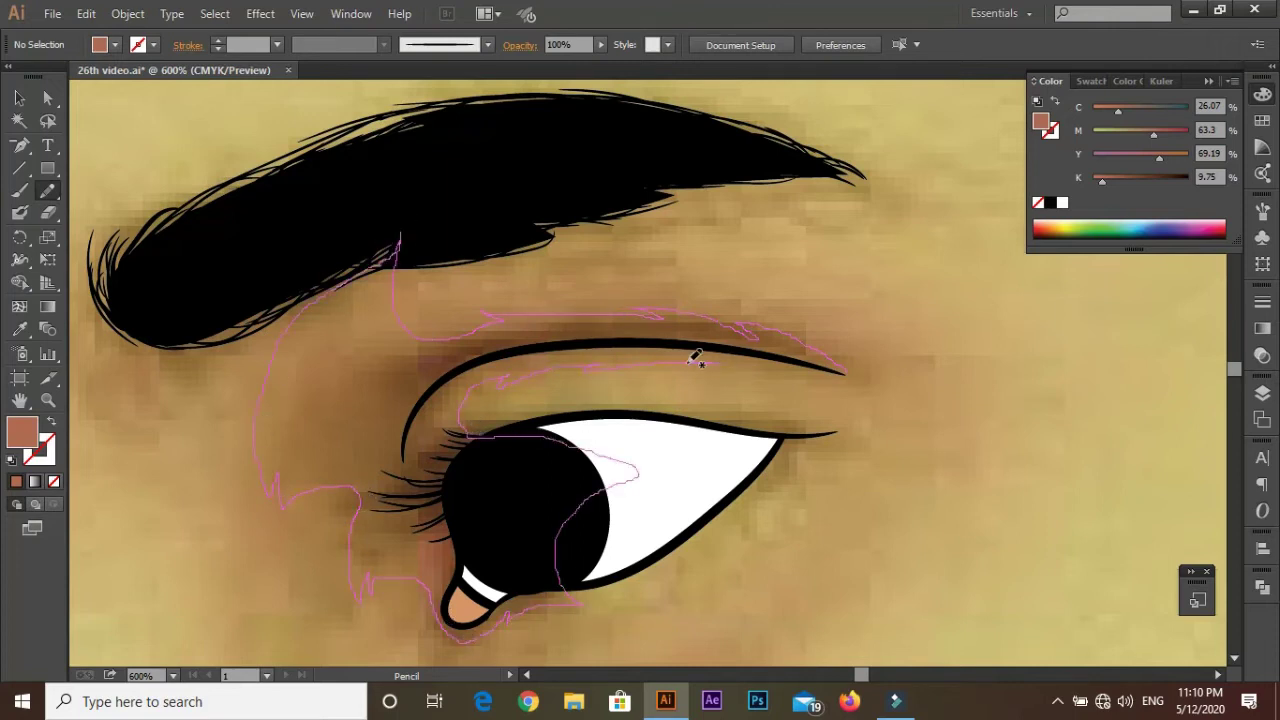
pyautogui.moveTo(845, 368); pyautogui.dragTo(843, 371)
pyautogui.scroll(-5, 763, 503)
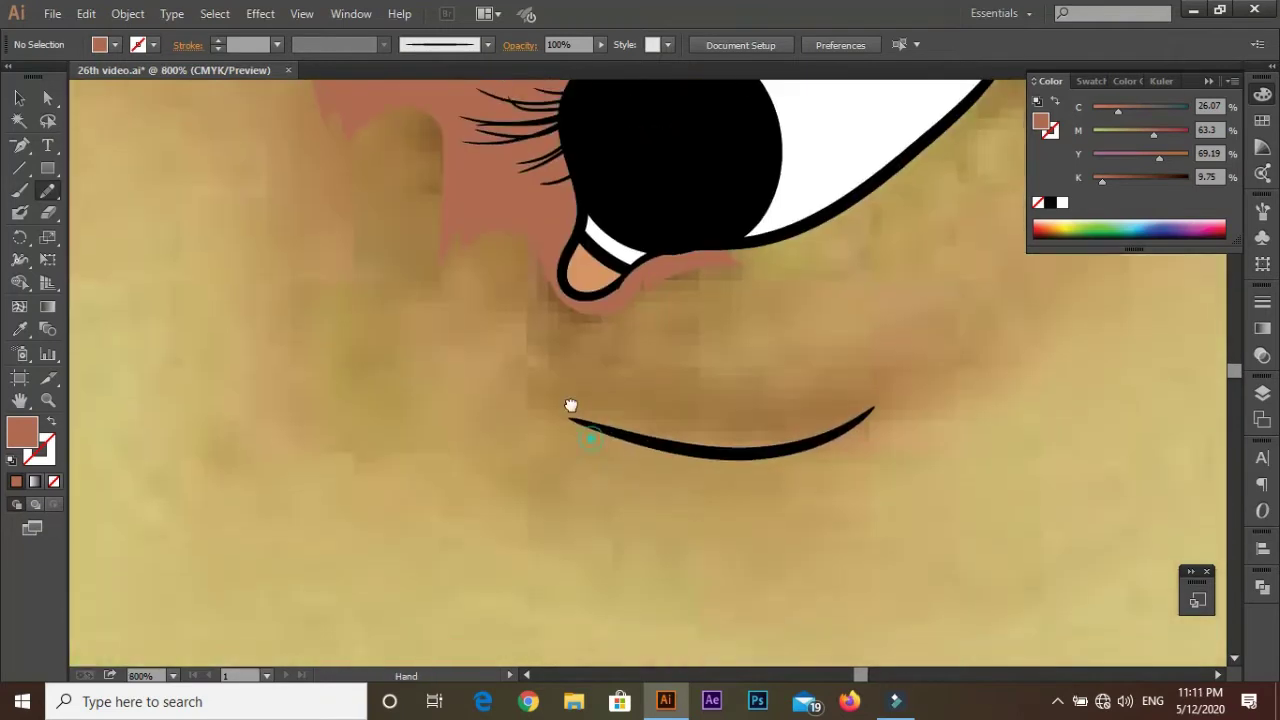
pyautogui.moveTo(424, 243); pyautogui.dragTo(469, 368)
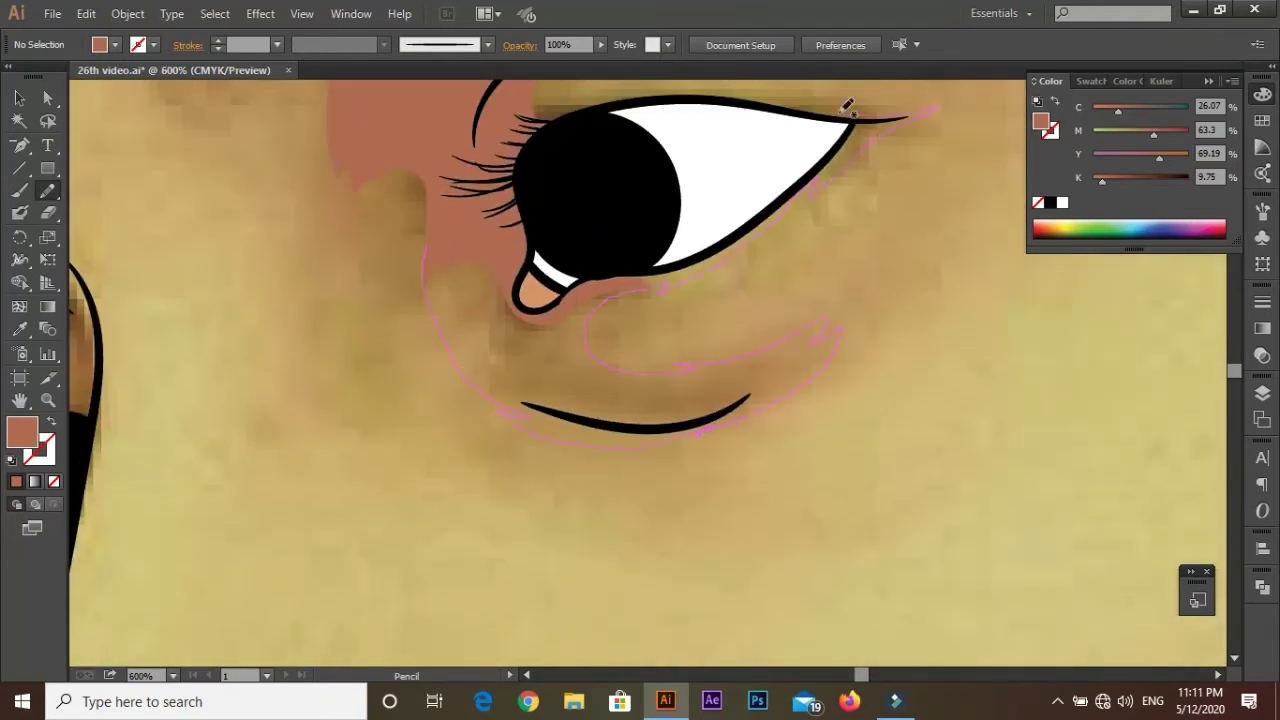
pyautogui.moveTo(674, 80); pyautogui.dragTo(704, 246)
pyautogui.press('i')
pyautogui.click(490, 386)
# Step: Add a shadow along the eyebrow's underside out to the brow tip
pyautogui.moveTo(454, 176); pyautogui.dragTo(469, 432)
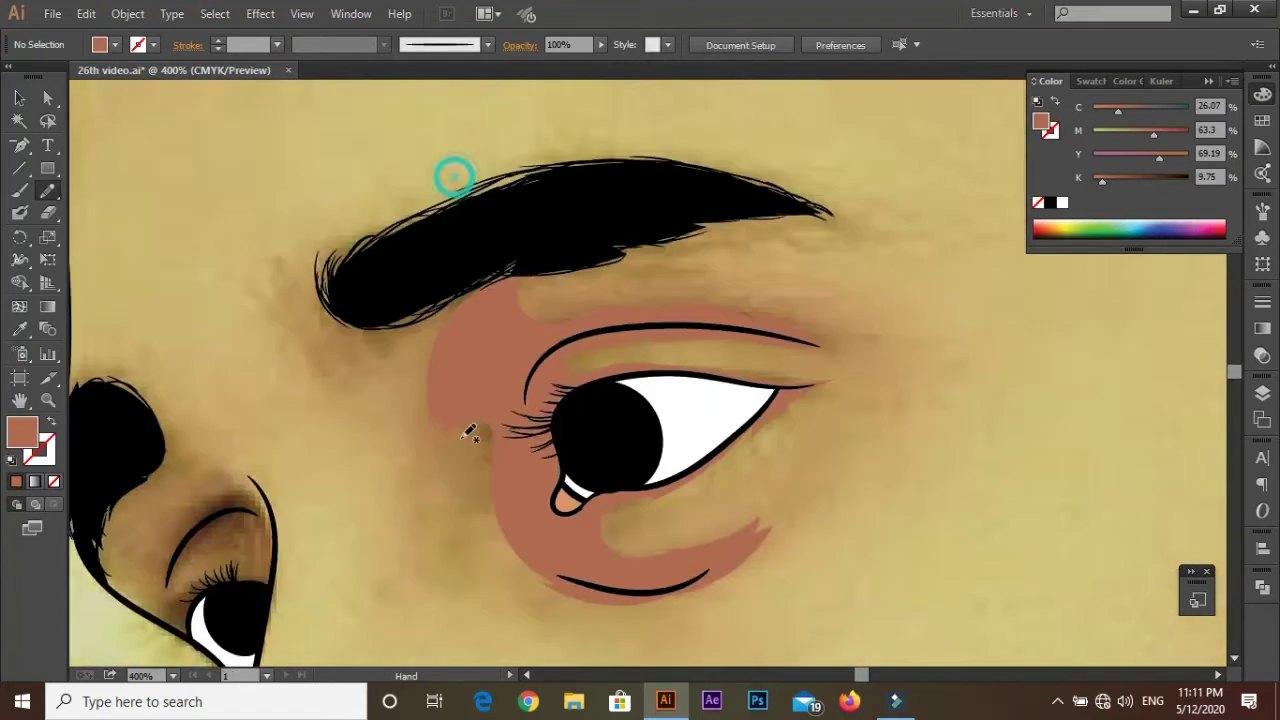
pyautogui.hotkey('ctrl', '=')
pyautogui.moveTo(595, 370); pyautogui.dragTo(352, 428)
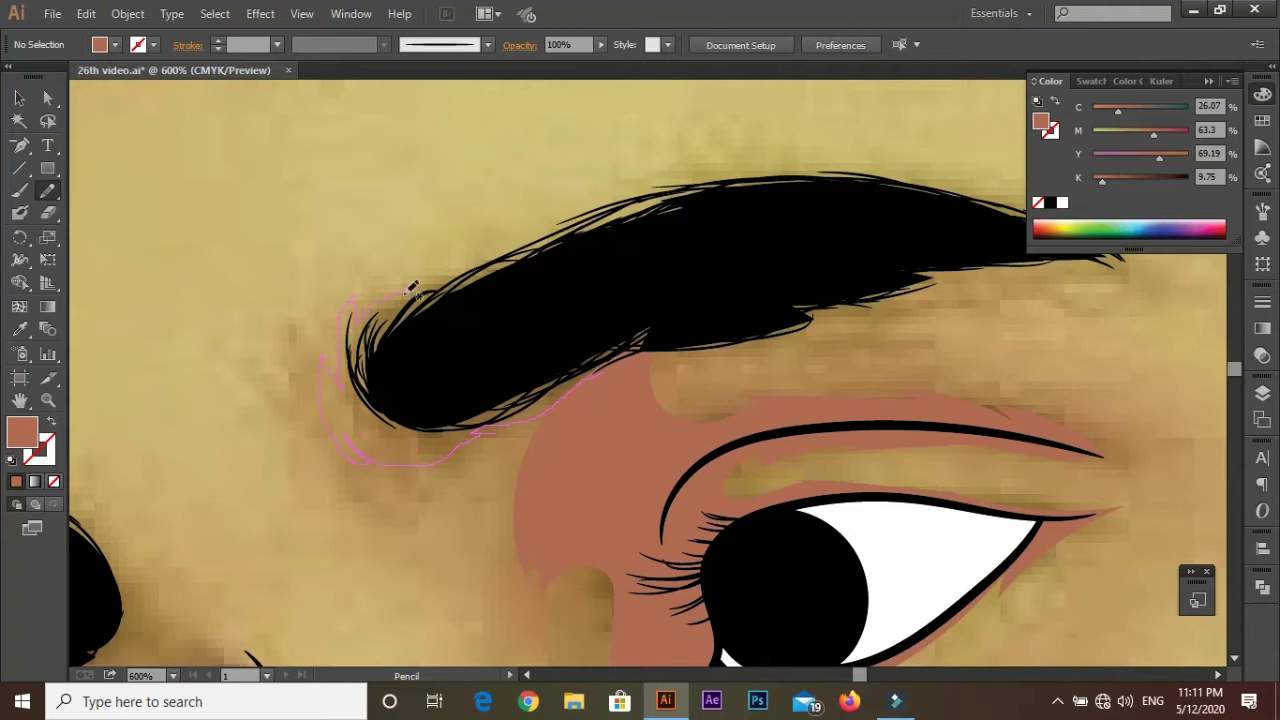
pyautogui.moveTo(576, 207); pyautogui.dragTo(643, 300)
pyautogui.hotkey('ctrl', '-')
pyautogui.hotkey('ctrl', '=')
pyautogui.moveTo(218, 335); pyautogui.dragTo(260, 462)
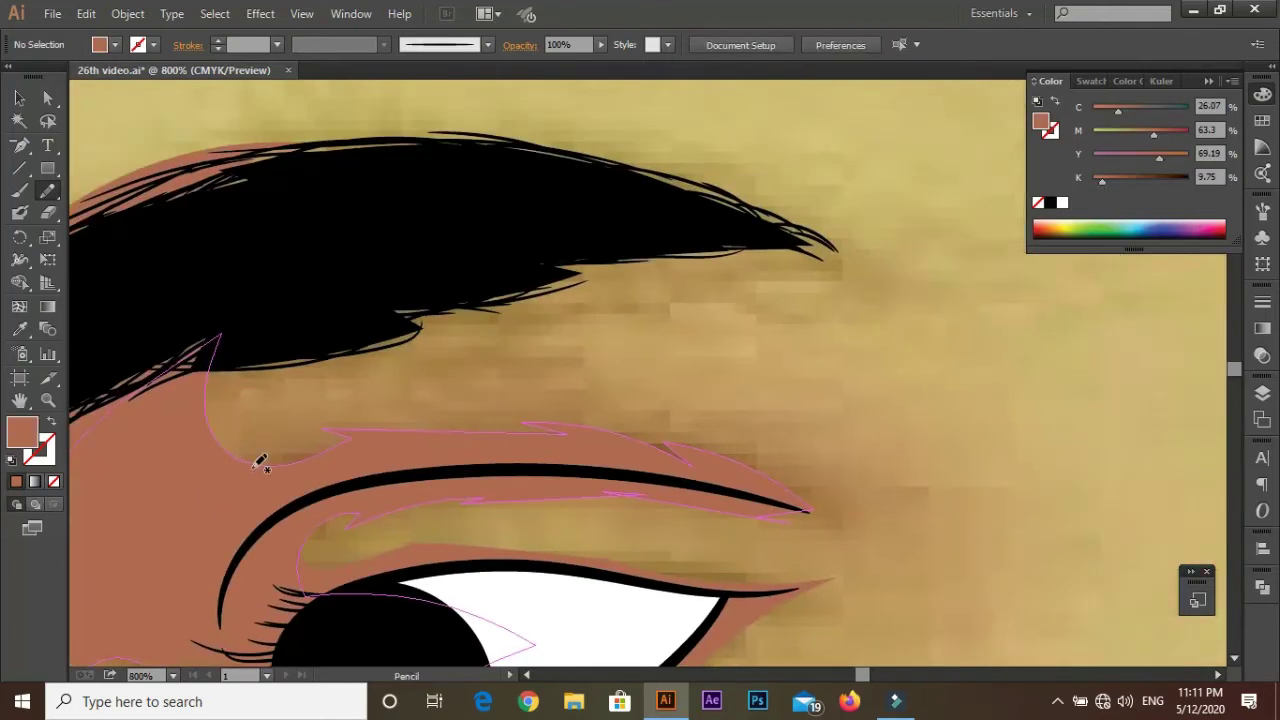
pyautogui.moveTo(777, 263); pyautogui.dragTo(850, 272)
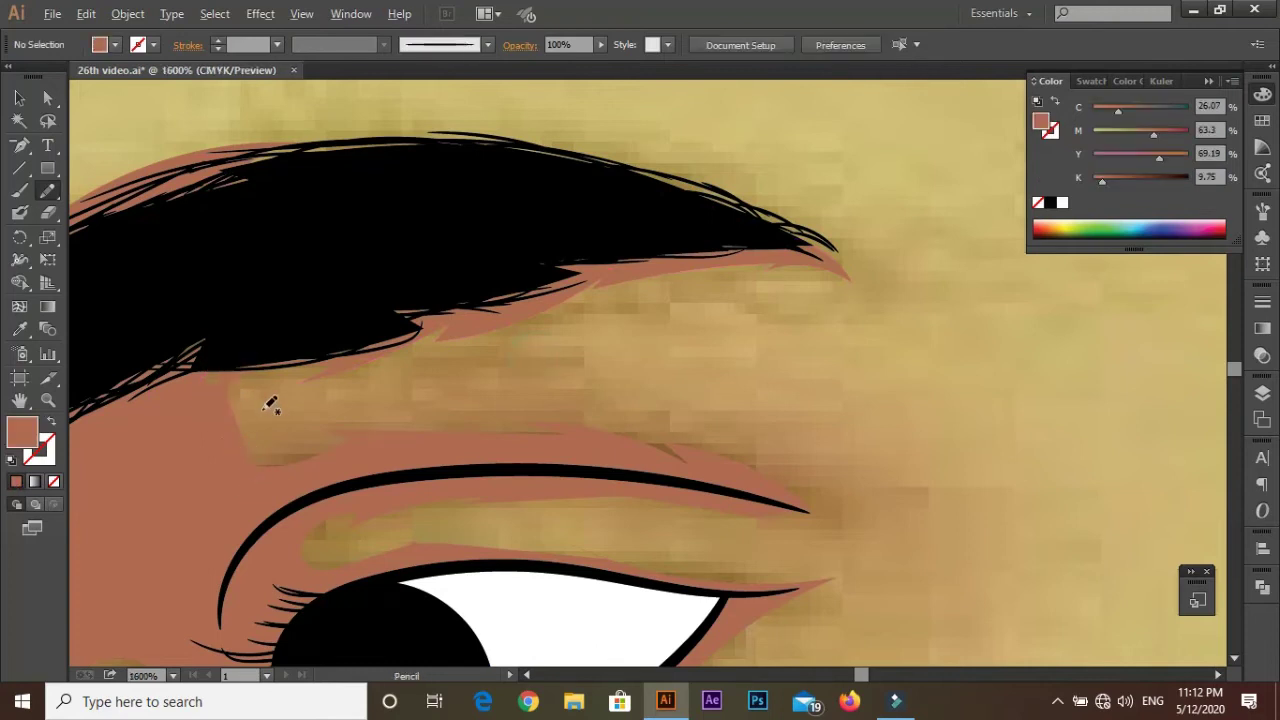
pyautogui.hotkey('ctrl', '=')
pyautogui.hotkey('ctrl', '-')
pyautogui.hotkey('ctrl', '-')
# Step: Shade around the far eye beside the nose bridge and review the portrait
pyautogui.moveTo(773, 197); pyautogui.dragTo(760, 60)
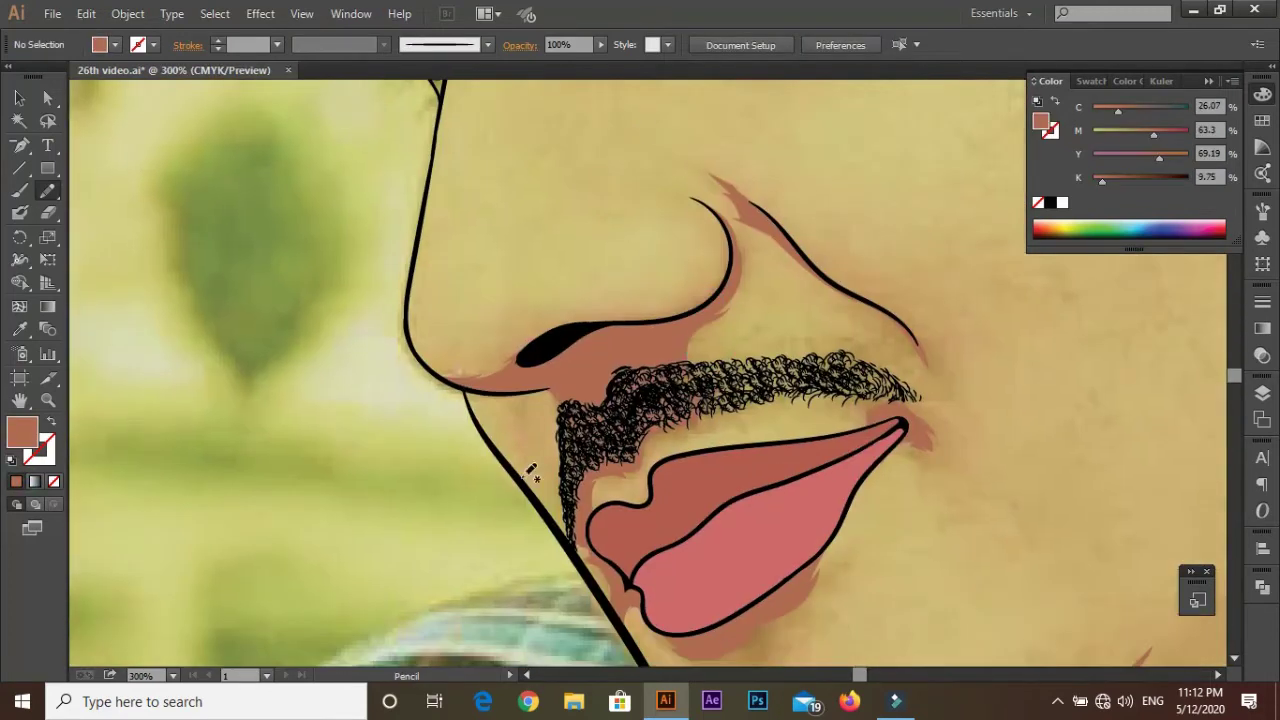
pyautogui.moveTo(600, 150); pyautogui.dragTo(900, 500)
pyautogui.hotkey('ctrl', '=')
pyautogui.moveTo(430, 458); pyautogui.dragTo(478, 298)
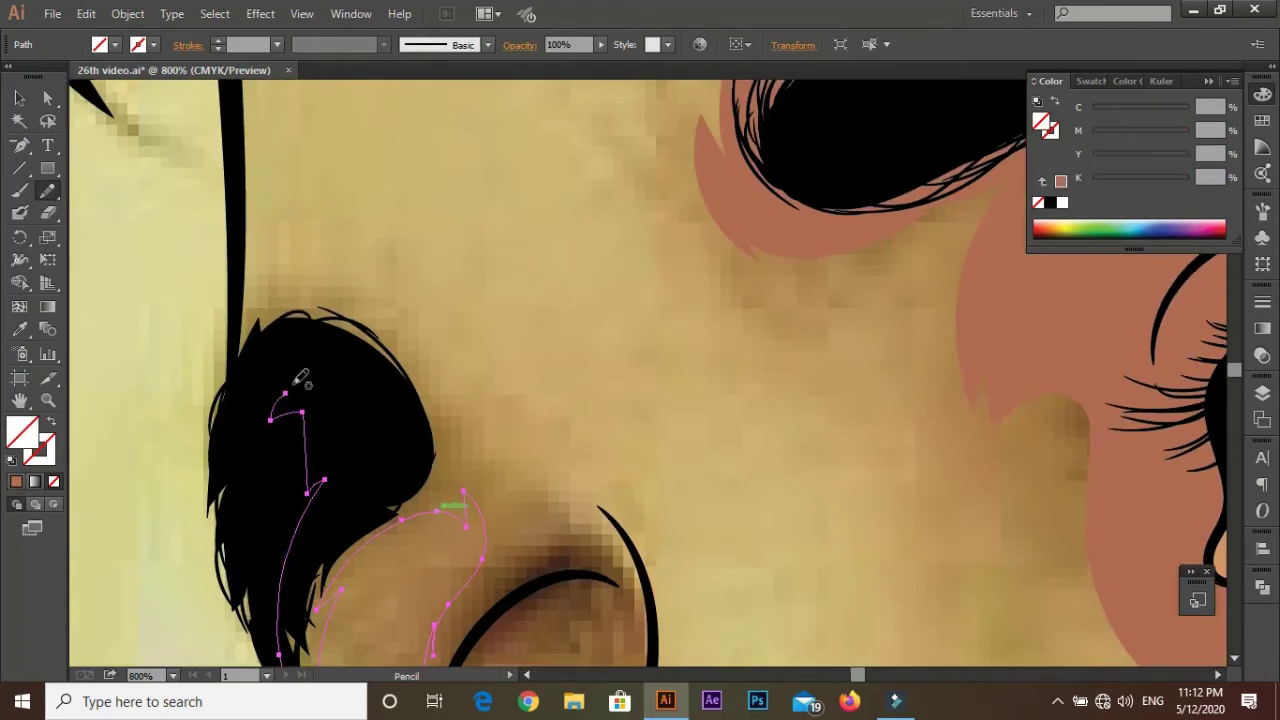
pyautogui.moveTo(333, 428); pyautogui.dragTo(238, 289)
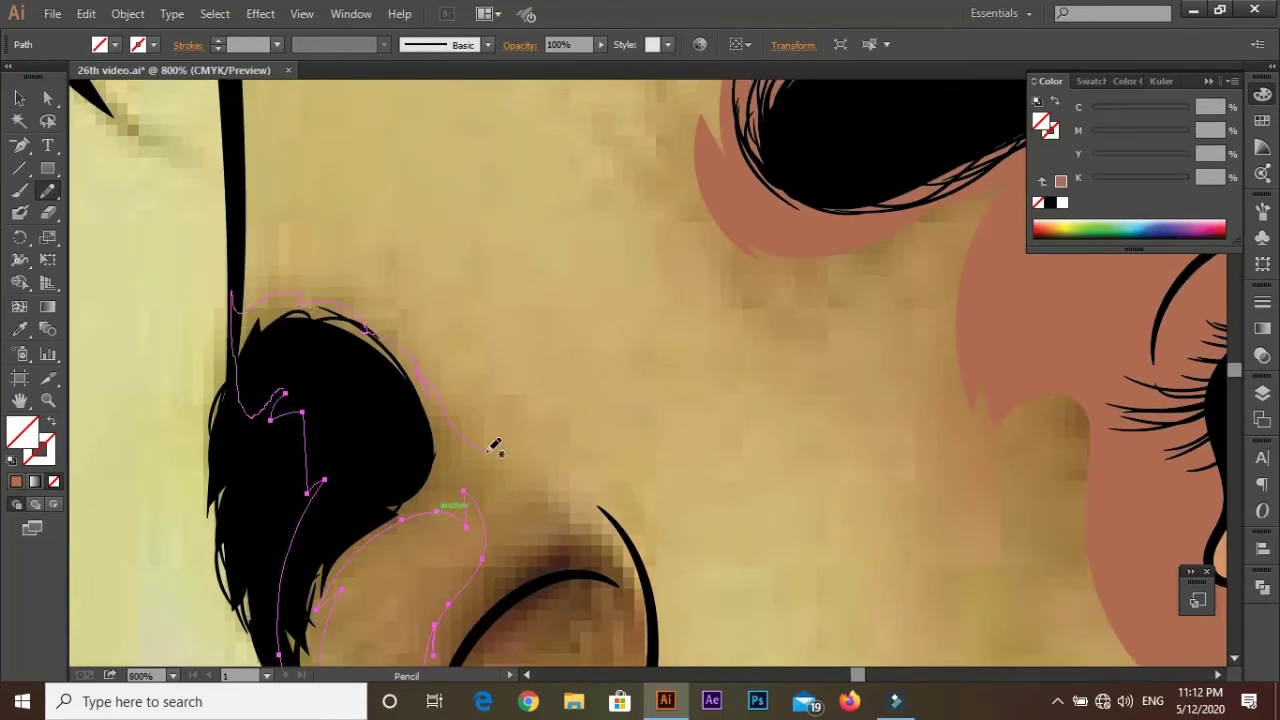
pyautogui.moveTo(643, 604)
pyautogui.mouseDown()
pyautogui.moveTo(614, 371)
pyautogui.moveTo(664, 609)
pyautogui.mouseUp()
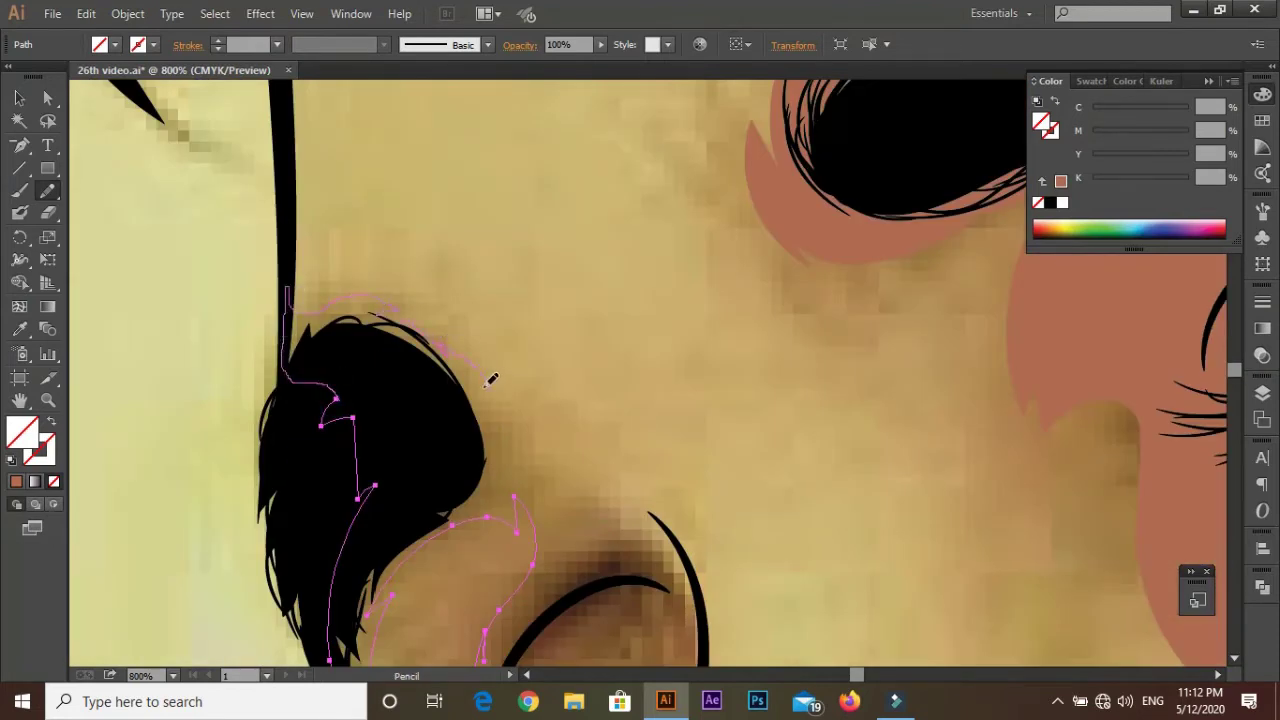
pyautogui.scroll(-5, 697, 585)
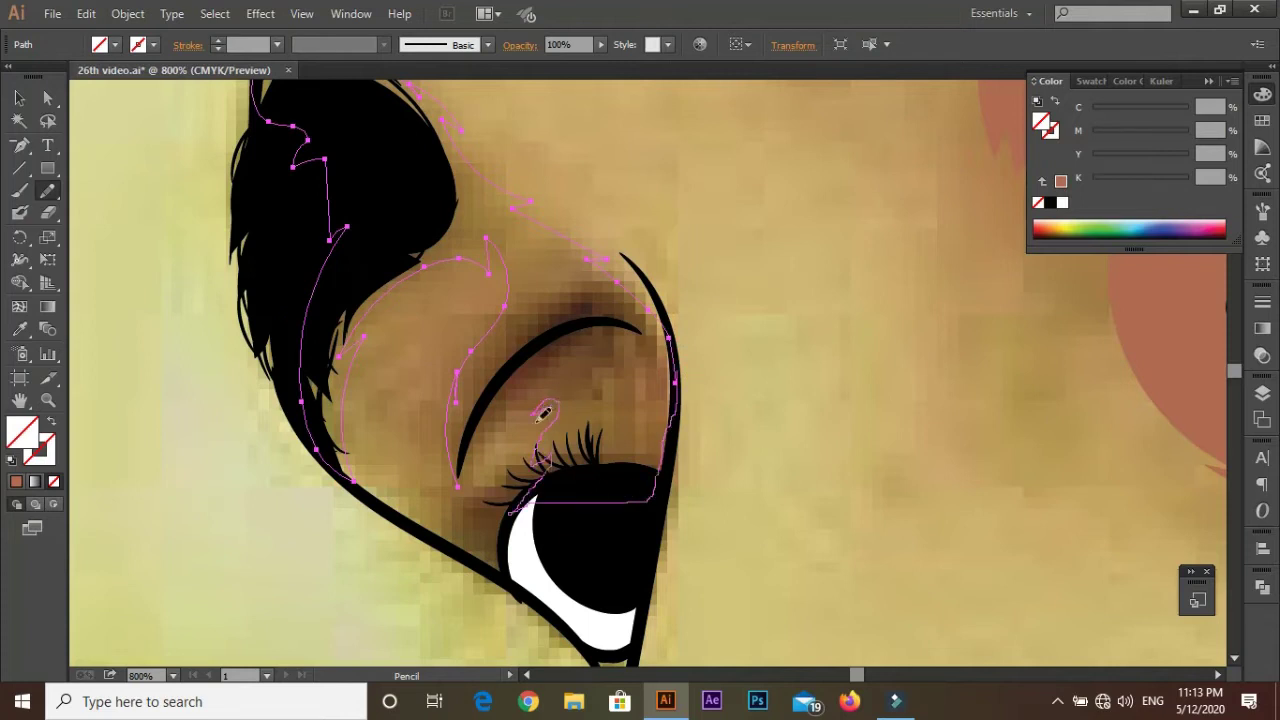
pyautogui.scroll(-3, 234, 437)
pyautogui.scroll(5, 175, 224)
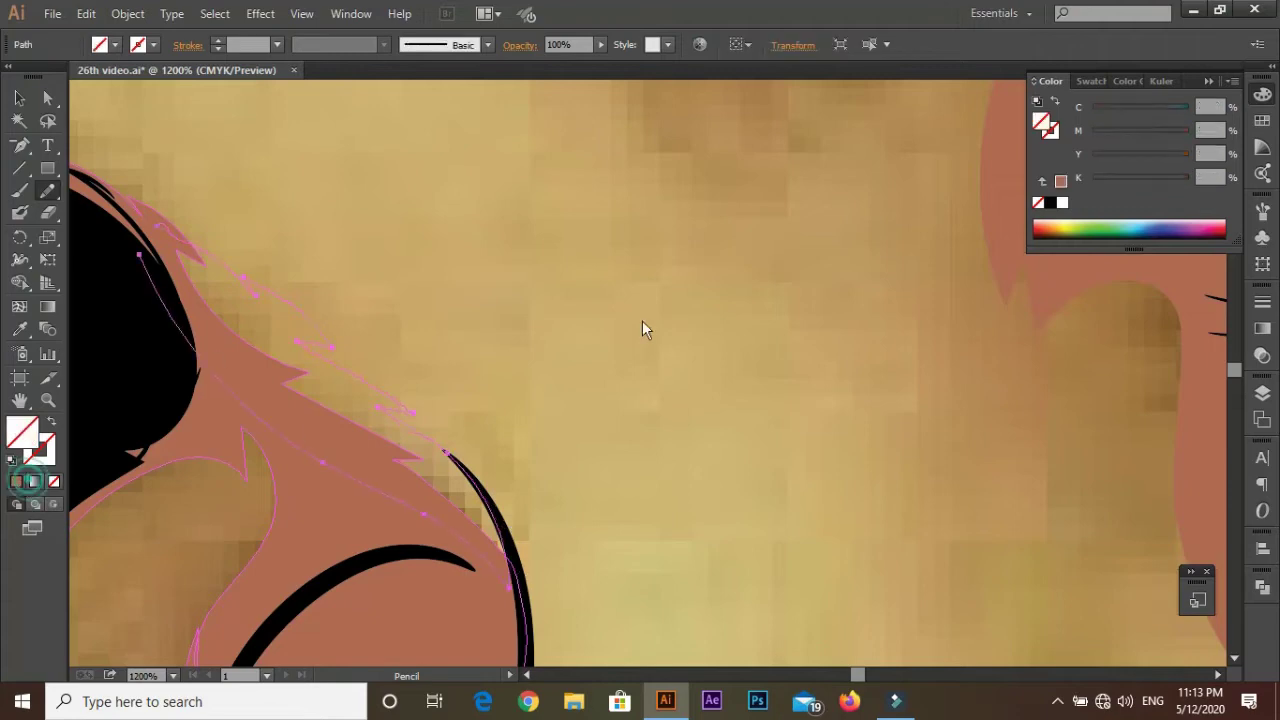
pyautogui.scroll(-6, 646, 329)
pyautogui.scroll(3, 527, 378)
pyautogui.scroll(2, 527, 378)
pyautogui.scroll(-1, 560, 492)
pyautogui.scroll(-2, 450, 360)
pyautogui.scroll(-2, 400, 260)
pyautogui.scroll(-1, 512, 316)
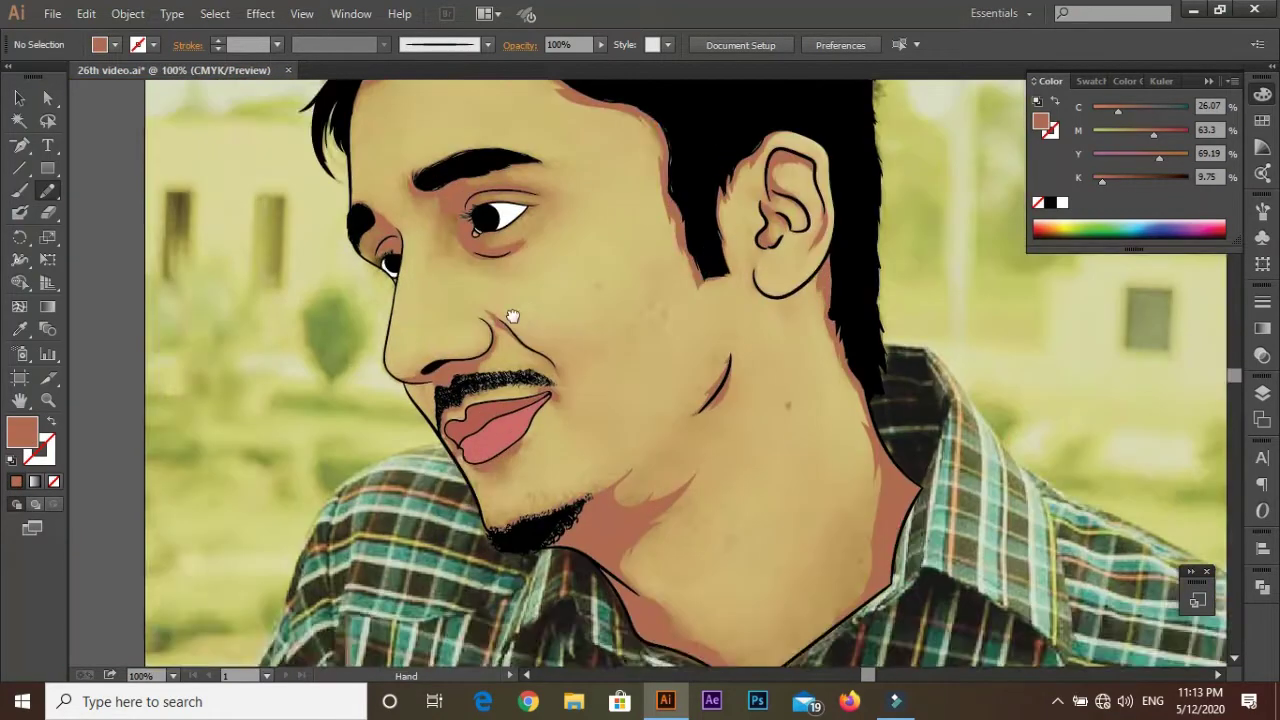
pyautogui.scroll(-2, 512, 316)
# Step: Hide the reference photo layer and select all the portrait artwork
pyautogui.click(1262, 393)
pyautogui.click(1041, 483)
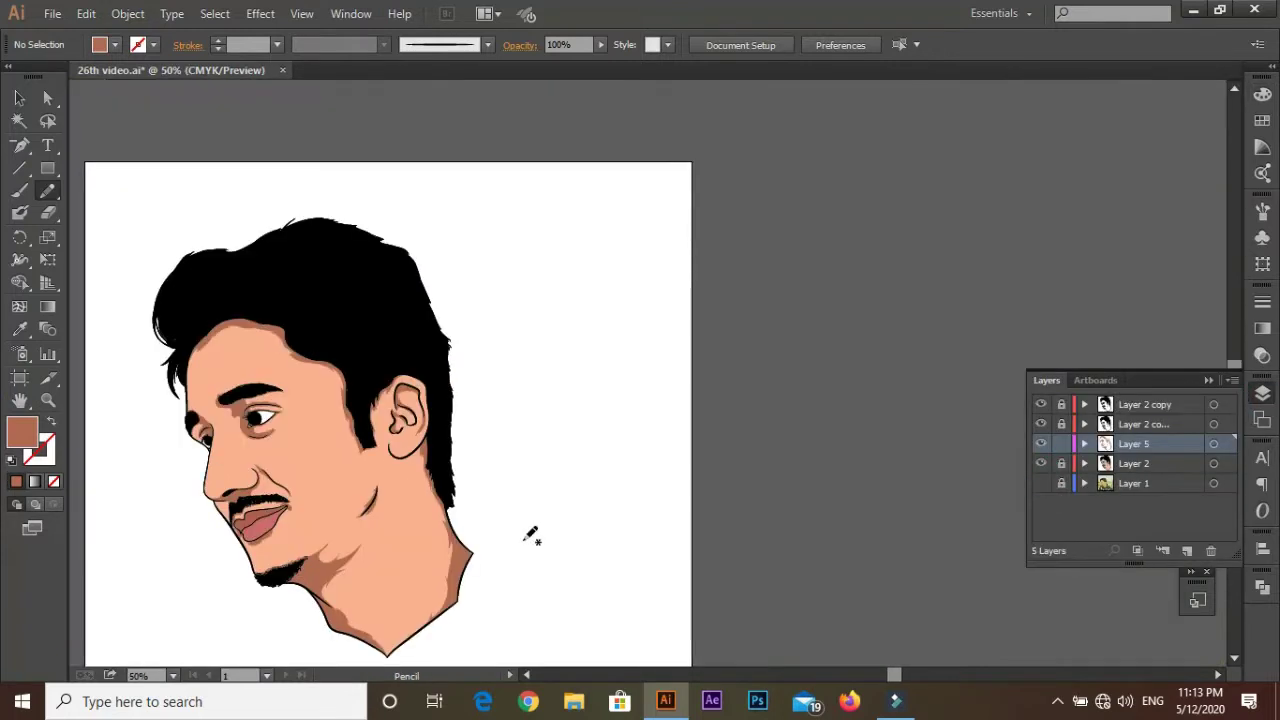
pyautogui.press('v')
pyautogui.moveTo(586, 571); pyautogui.dragTo(143, 114)
# Step: Try shifting the shadow colour's hue and saturation in Recolor Artwork, then cancel to keep the earlier colours
pyautogui.click(86, 13)
pyautogui.click(166, 343)
pyautogui.click(651, 449)
pyautogui.click(935, 369)
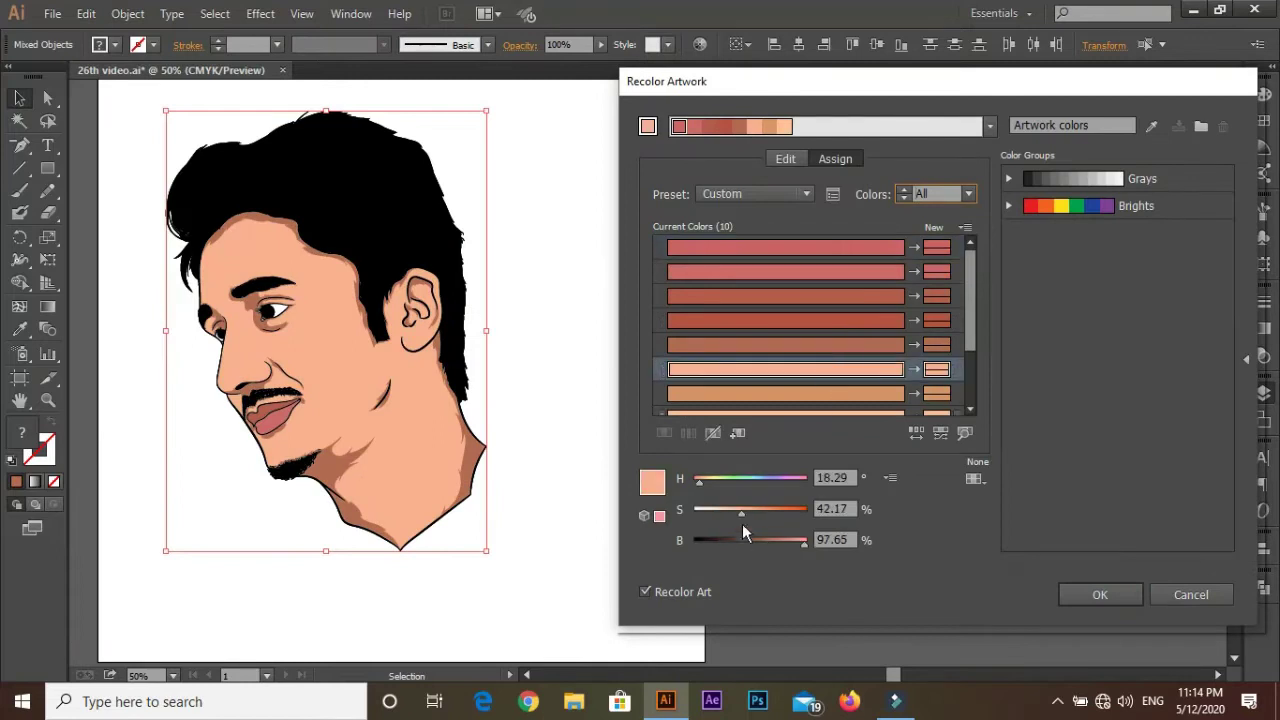
pyautogui.moveTo(742, 524); pyautogui.dragTo(756, 510)
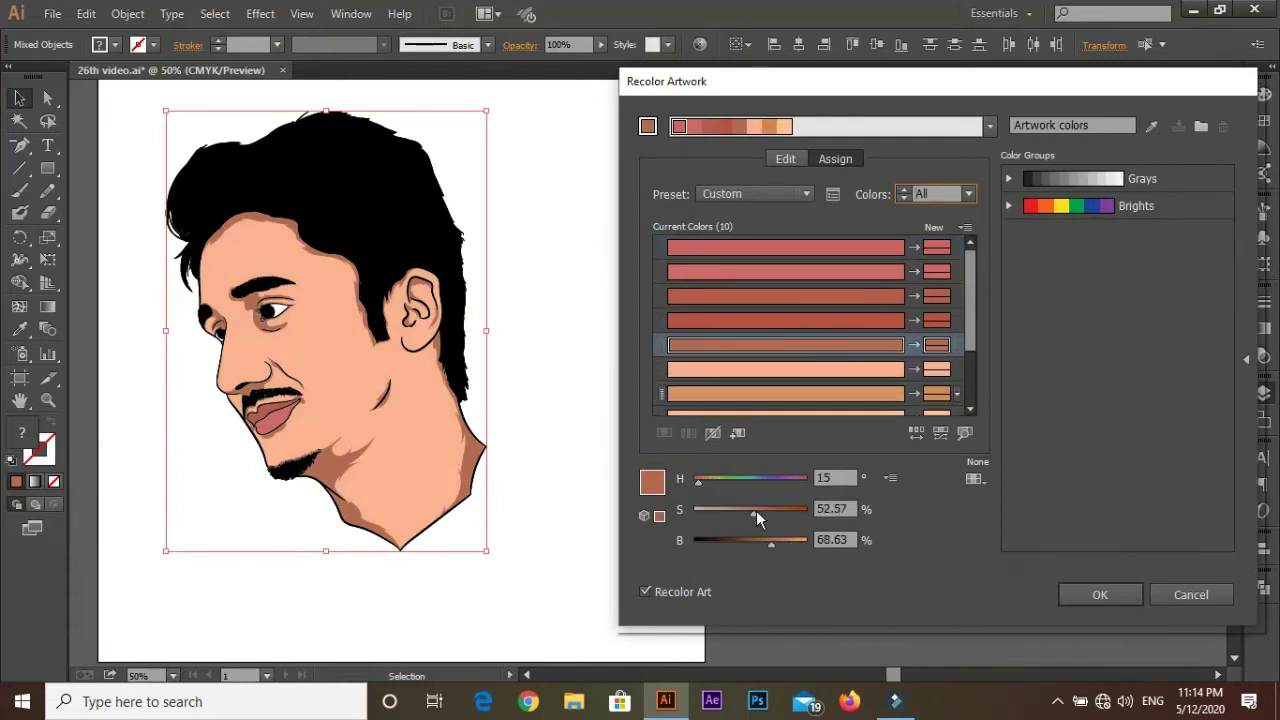
pyautogui.moveTo(698, 481); pyautogui.dragTo(695, 481)
pyautogui.moveTo(754, 510); pyautogui.dragTo(752, 511)
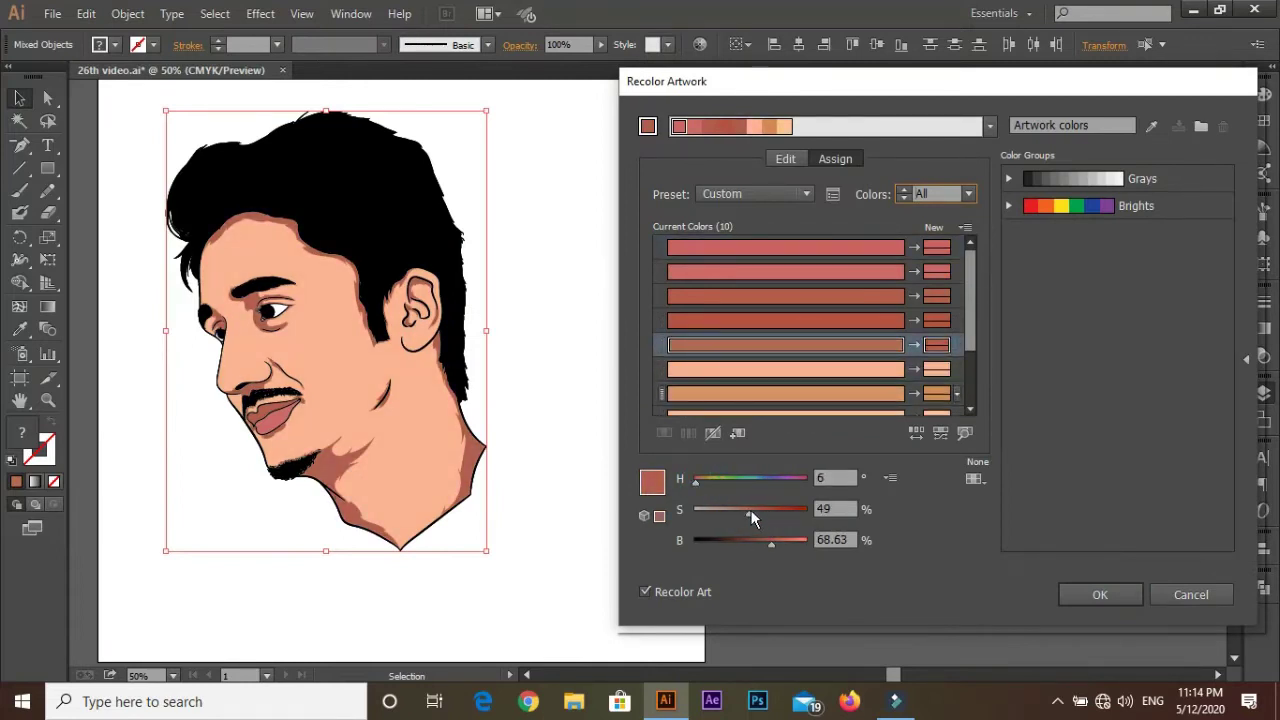
pyautogui.press('Escape')
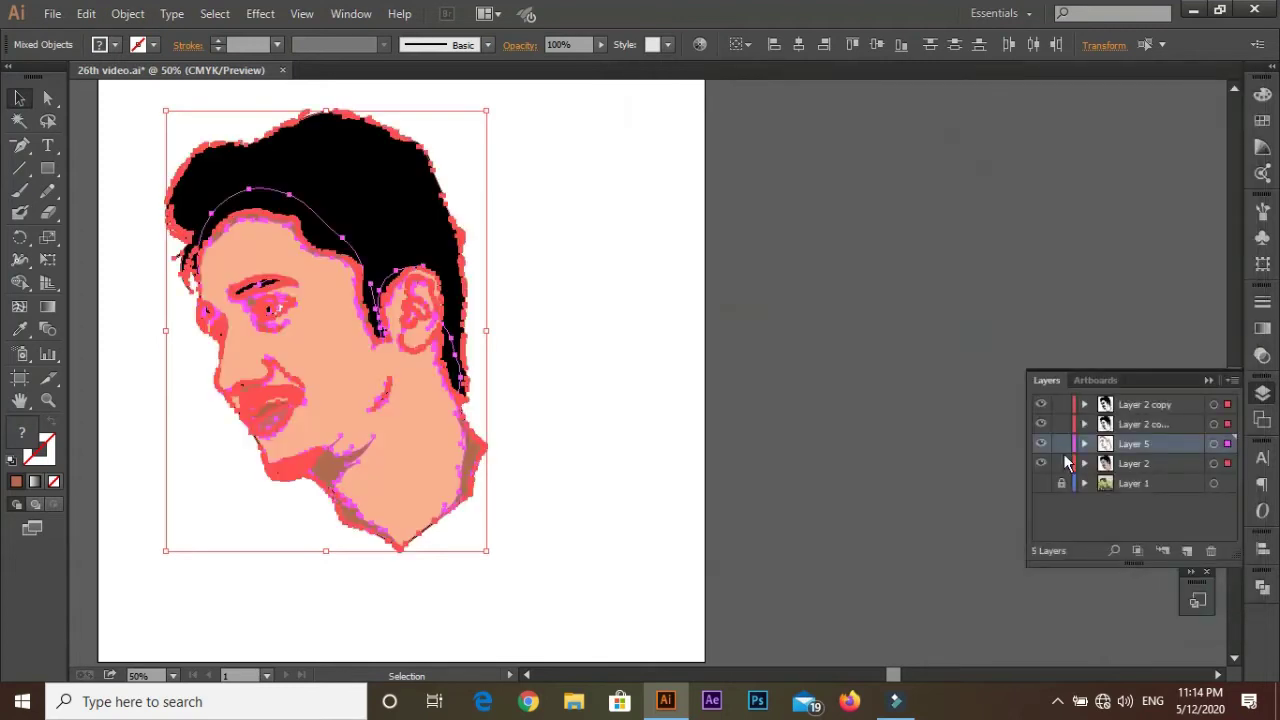
# Step: Lock the other layers and darken the Layer 5 shadow with a little black in Adjust Color Balance
pyautogui.moveTo(1061, 404); pyautogui.dragTo(1061, 424)
pyautogui.click(1061, 463)
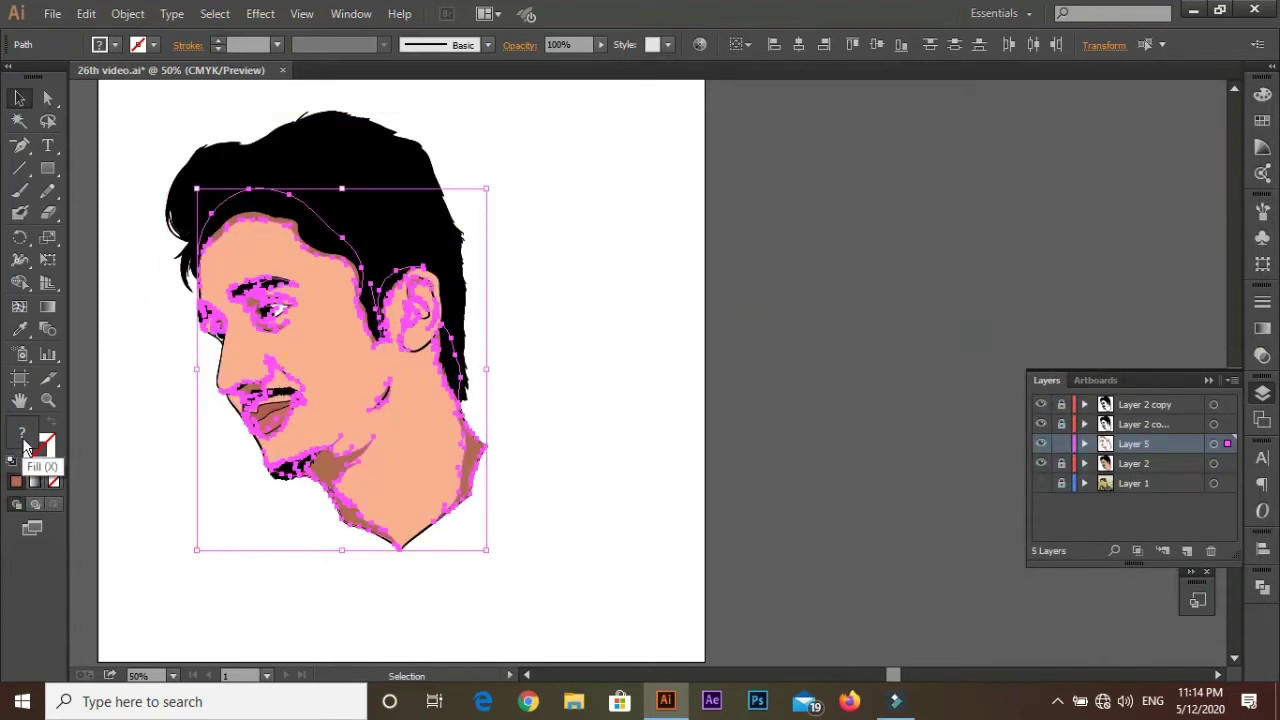
pyautogui.click(86, 14)
pyautogui.click(472, 394)
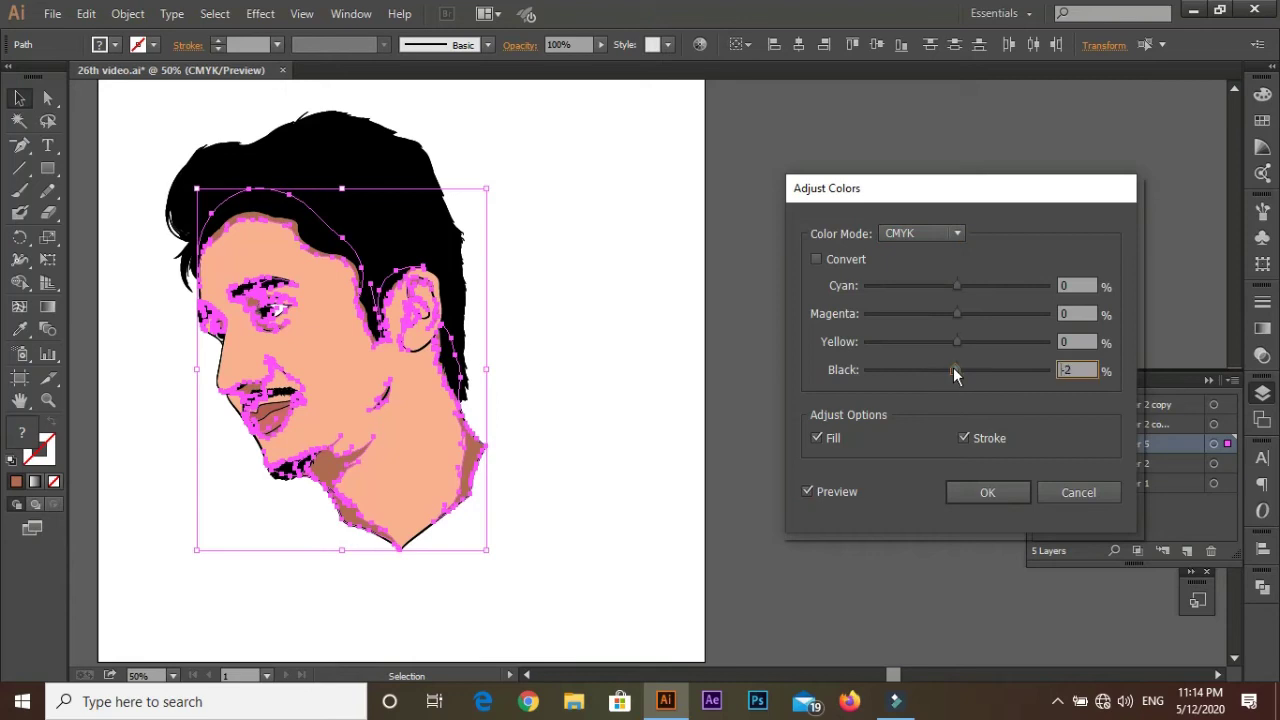
pyautogui.click(995, 492)
pyautogui.click(590, 382)
# Step: Add a new layer, sample the face's skin tone and choose a lighter highlight fill, hiding Layer 2
pyautogui.click(1186, 551)
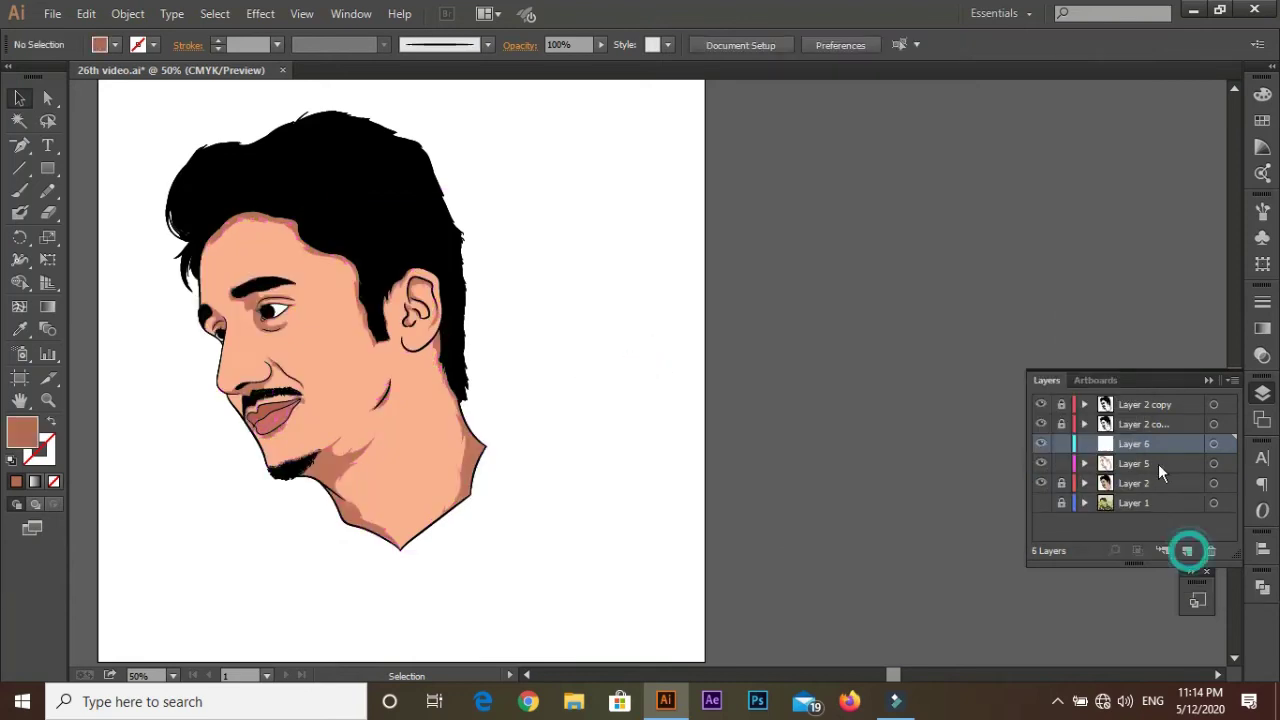
pyautogui.click(1041, 503)
pyautogui.click(22, 330)
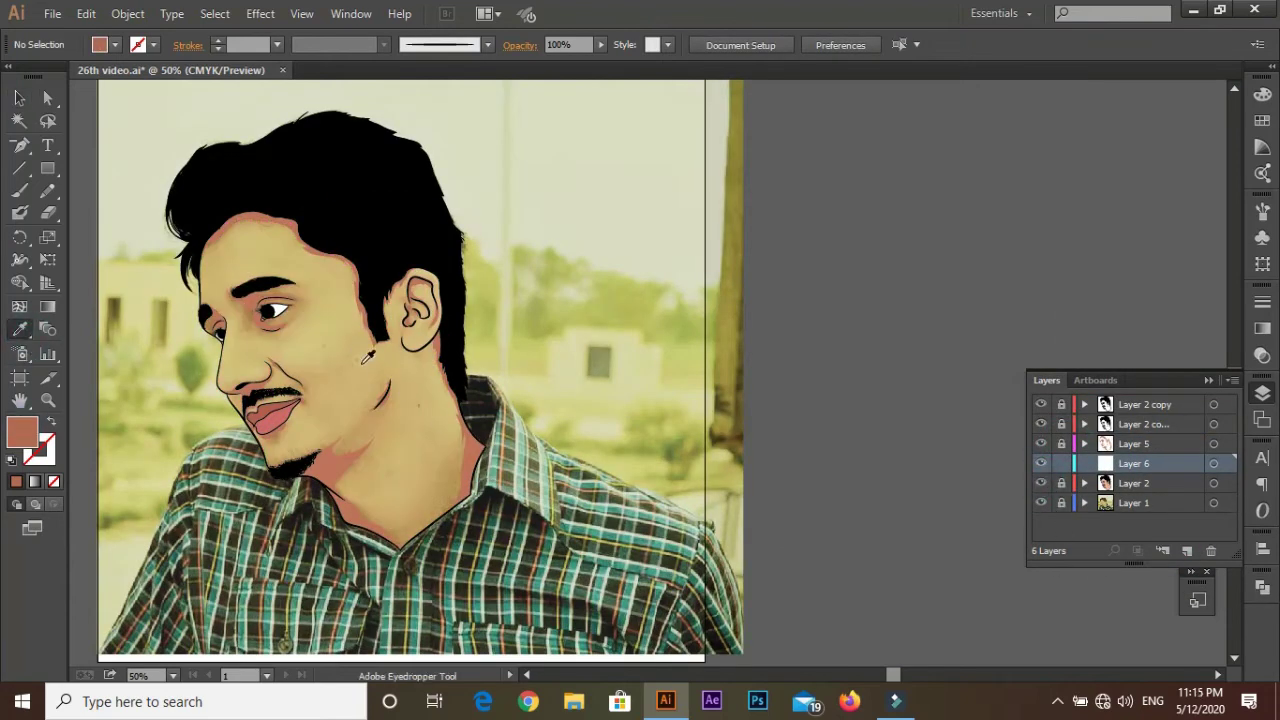
pyautogui.click(368, 358)
pyautogui.click(317, 334)
pyautogui.doubleClick(22, 432)
pyautogui.click(588, 366)
pyautogui.click(912, 360)
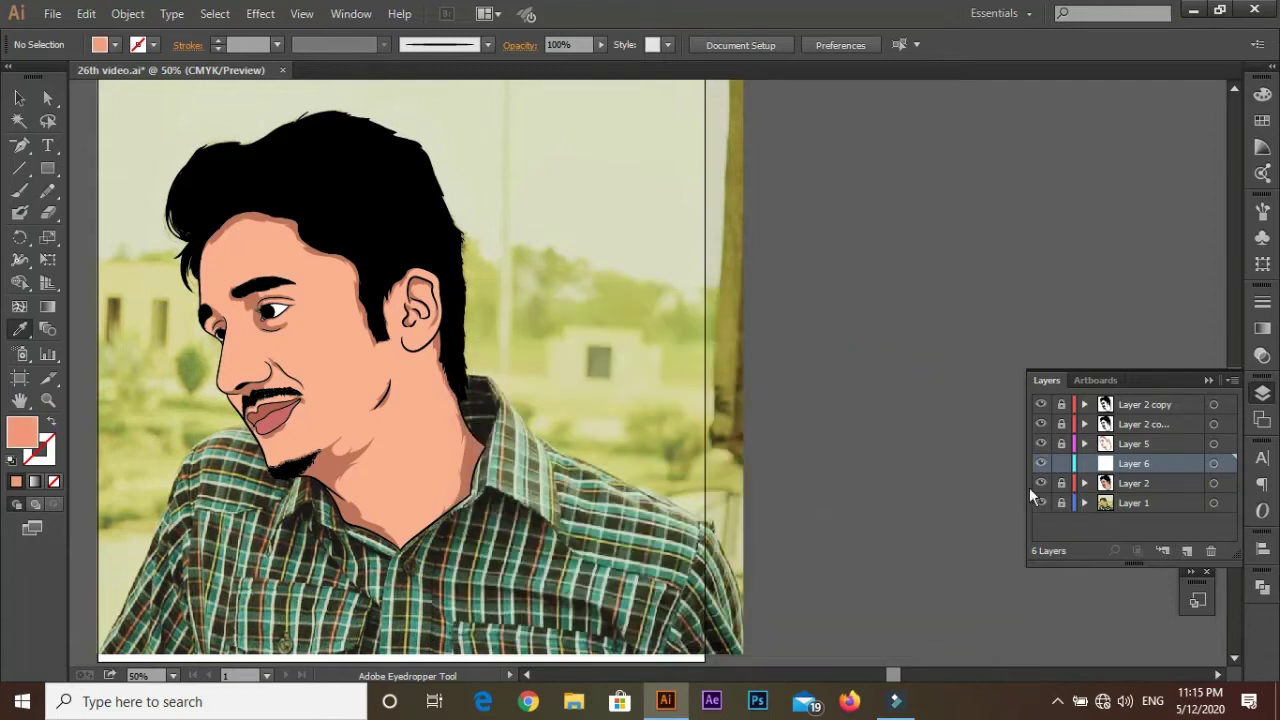
pyautogui.click(1041, 483)
# Step: Pencil salmon highlight shapes beside the eyebrow, under the eye and along the eyebrow top
pyautogui.click(47, 191)
pyautogui.scroll(3, 297, 320)
pyautogui.scroll(2, 321, 262)
pyautogui.moveTo(290, 312); pyautogui.dragTo(340, 372)
pyautogui.moveTo(409, 424); pyautogui.dragTo(341, 372)
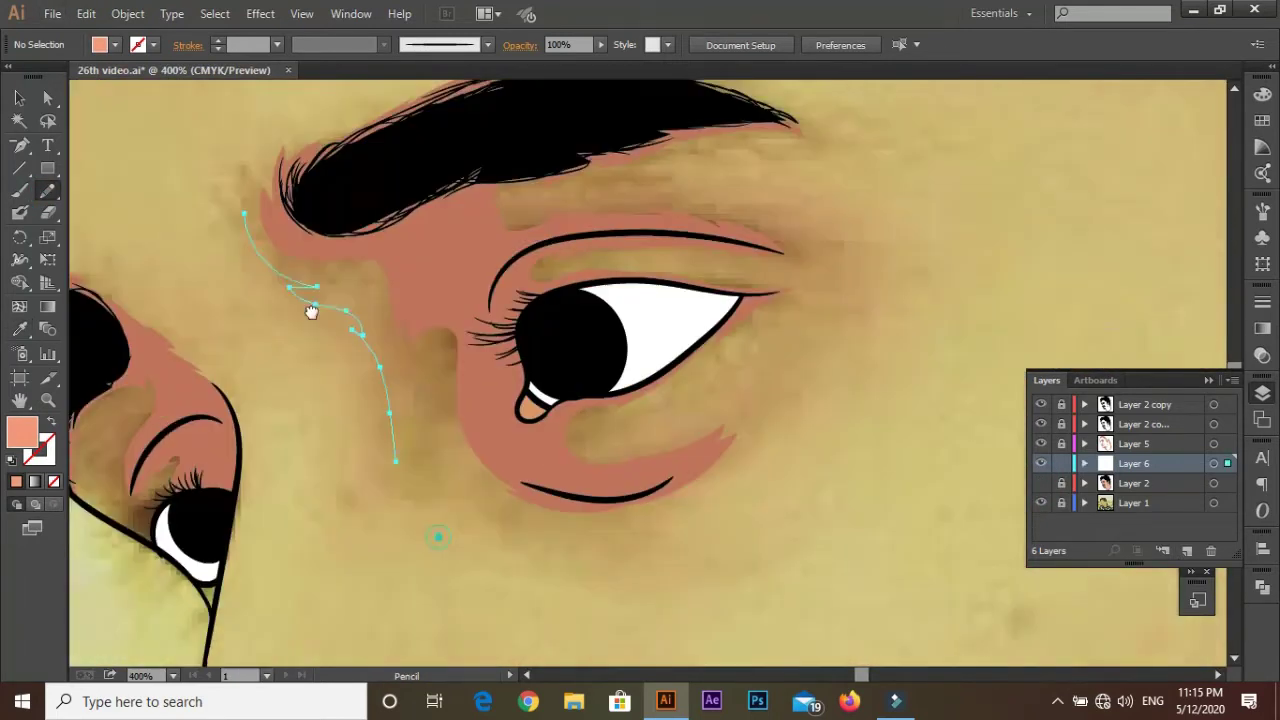
pyautogui.moveTo(822, 162); pyautogui.dragTo(708, 265)
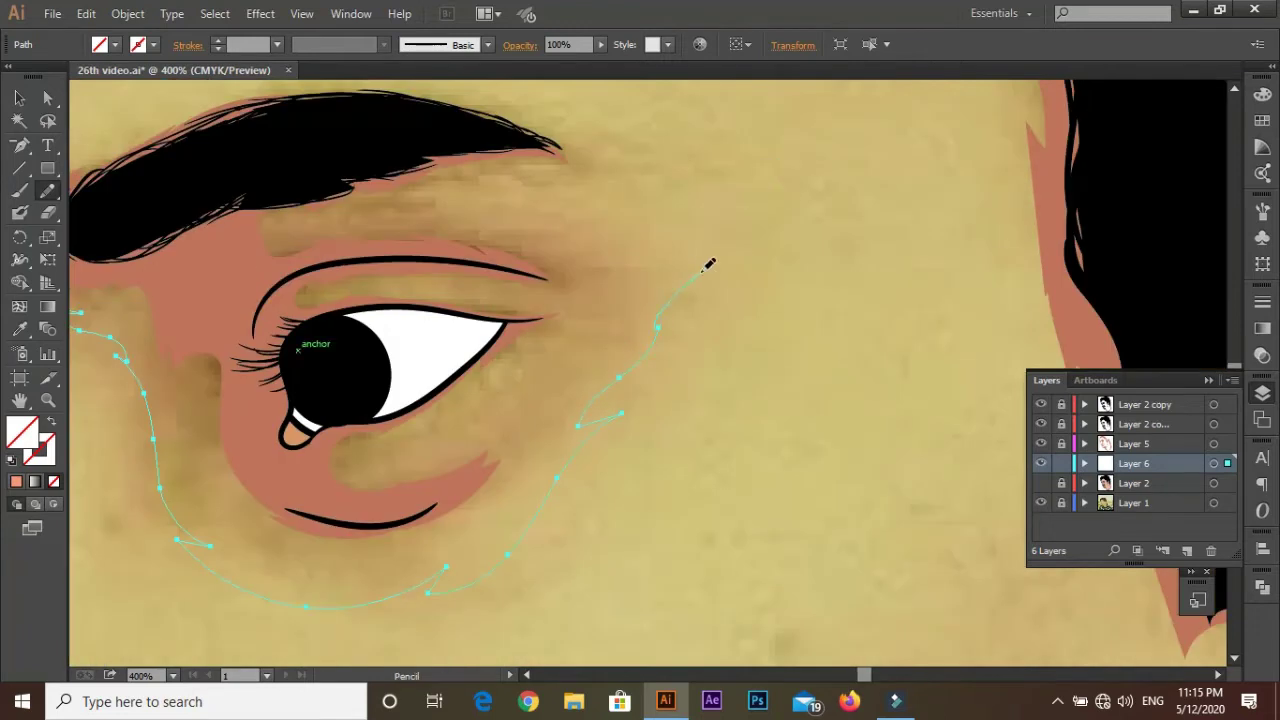
pyautogui.moveTo(418, 88); pyautogui.dragTo(624, 208)
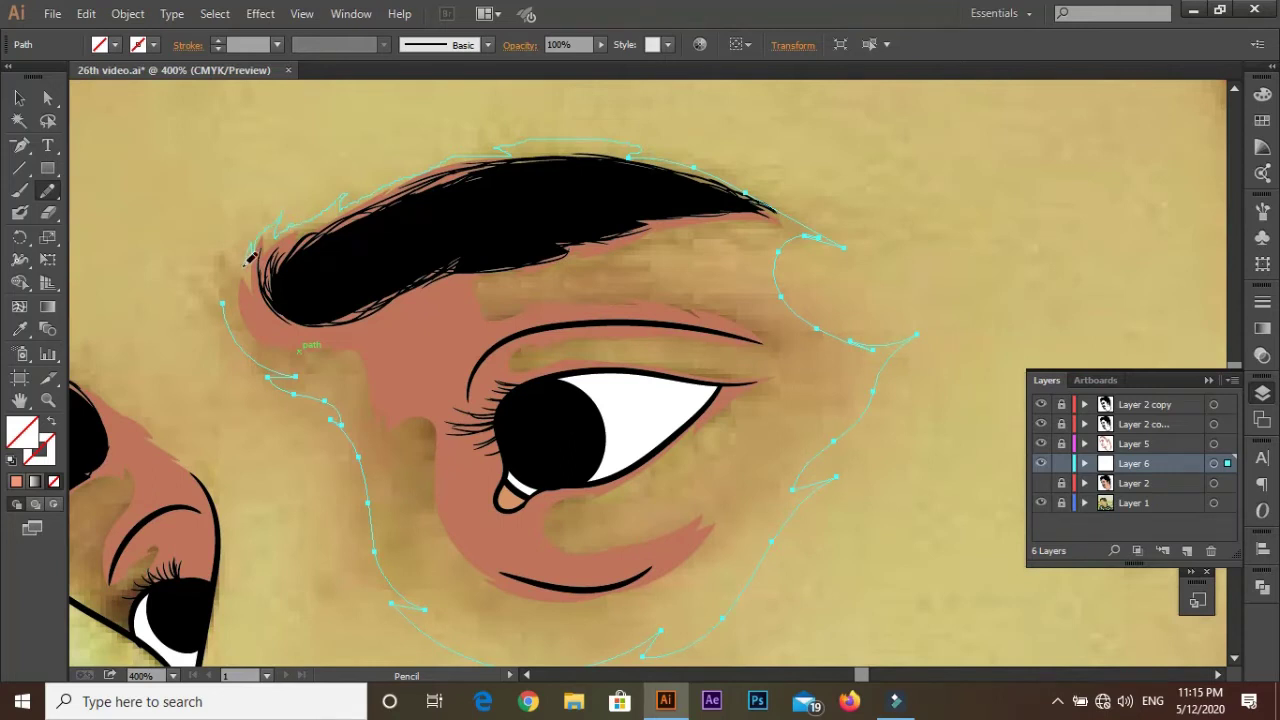
pyautogui.click(18, 483)
# Step: Draw a highlight stroke running up from the eye, redoing one misdrawn attempt
pyautogui.scroll(3, 540, 570)
pyautogui.moveTo(545, 570)
pyautogui.mouseDown()
pyautogui.moveTo(414, 470)
pyautogui.moveTo(343, 286)
pyautogui.mouseUp()
pyautogui.hotkey('ctrl', 'z')
pyautogui.moveTo(540, 566)
pyautogui.mouseDown()
pyautogui.moveTo(375, 280)
pyautogui.moveTo(352, 386)
pyautogui.mouseUp()
pyautogui.moveTo(432, 487); pyautogui.dragTo(535, 558)
# Step: Trace a highlight down the nose outline
pyautogui.hotkey('ctrl', '-')
pyautogui.moveTo(250, 380)
pyautogui.mouseDown()
pyautogui.moveTo(364, 465)
pyautogui.moveTo(364, 330)
pyautogui.mouseUp()
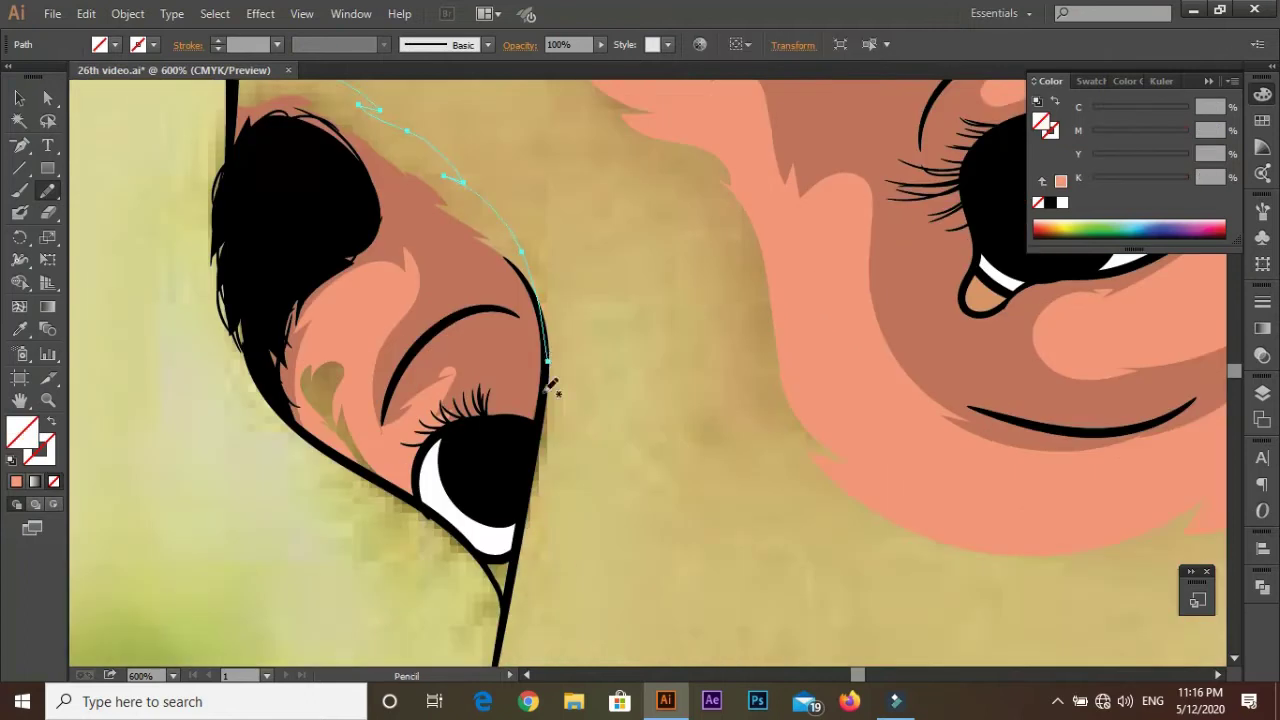
pyautogui.moveTo(537, 493); pyautogui.dragTo(545, 462)
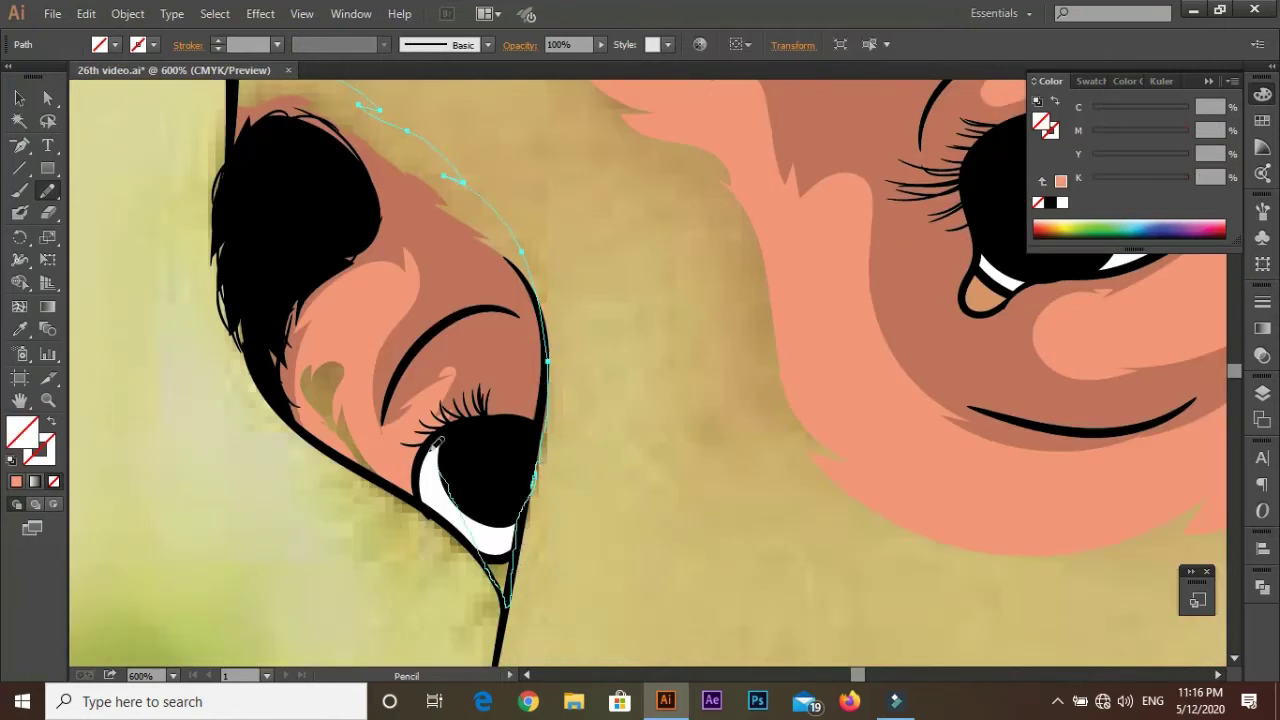
pyautogui.moveTo(437, 443); pyautogui.dragTo(617, 633)
pyautogui.hotkey('ctrl', 'shift', 'a')
# Step: Draw a highlight stroke along the forehead hairline
pyautogui.hotkey('ctrl', '+')
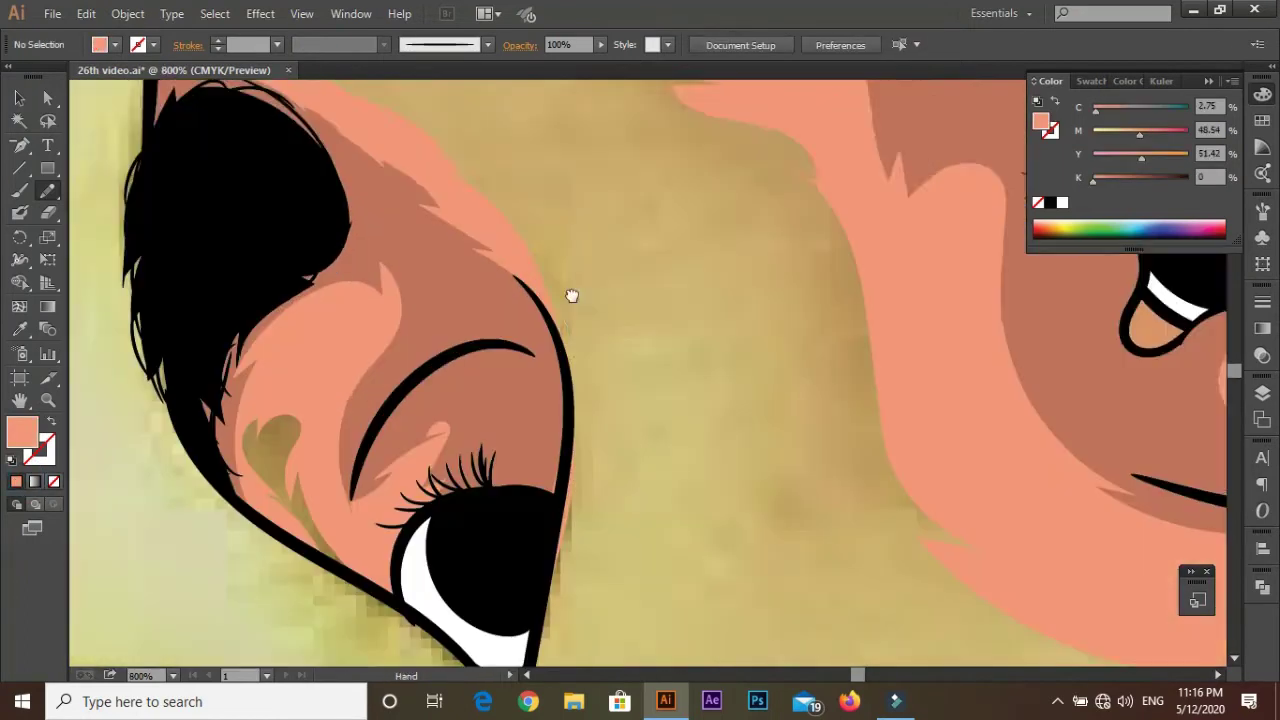
pyautogui.moveTo(571, 295); pyautogui.dragTo(529, 202)
pyautogui.hotkey('ctrl', '-')
pyautogui.hotkey('ctrl', '-')
pyautogui.hotkey('ctrl', '-')
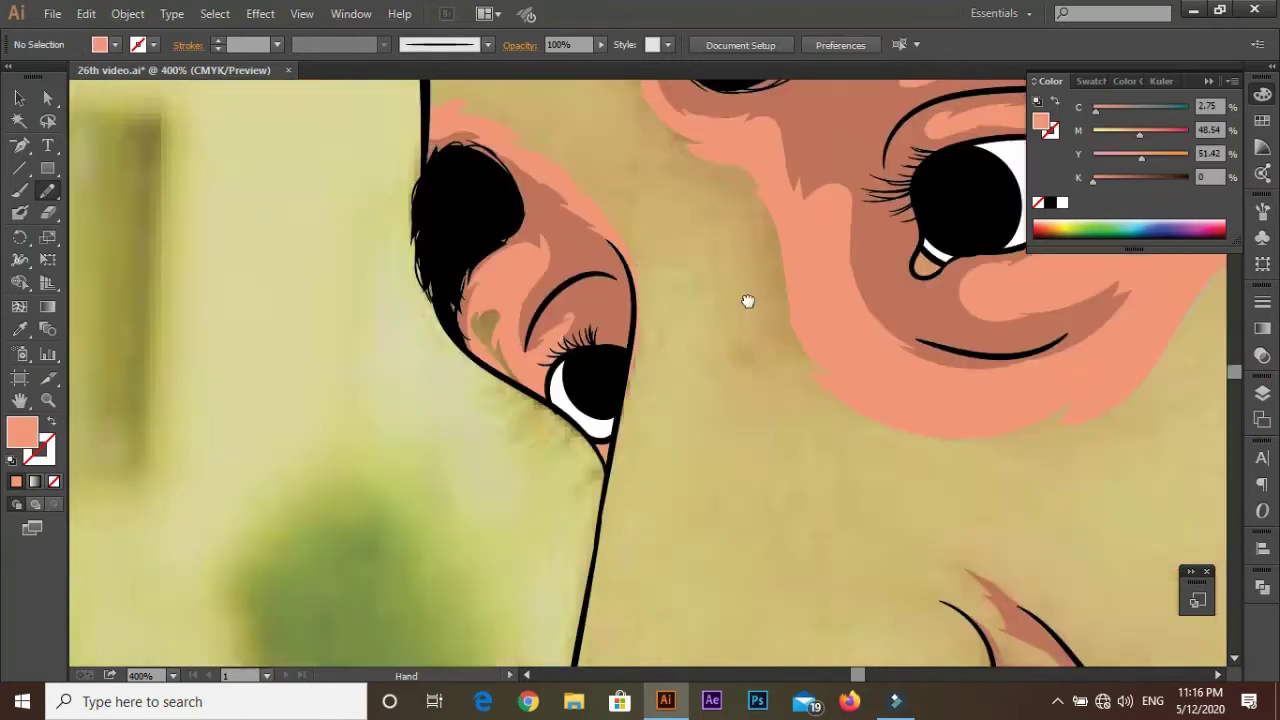
pyautogui.moveTo(748, 297); pyautogui.dragTo(574, 457)
pyautogui.scroll(4, 413, 585)
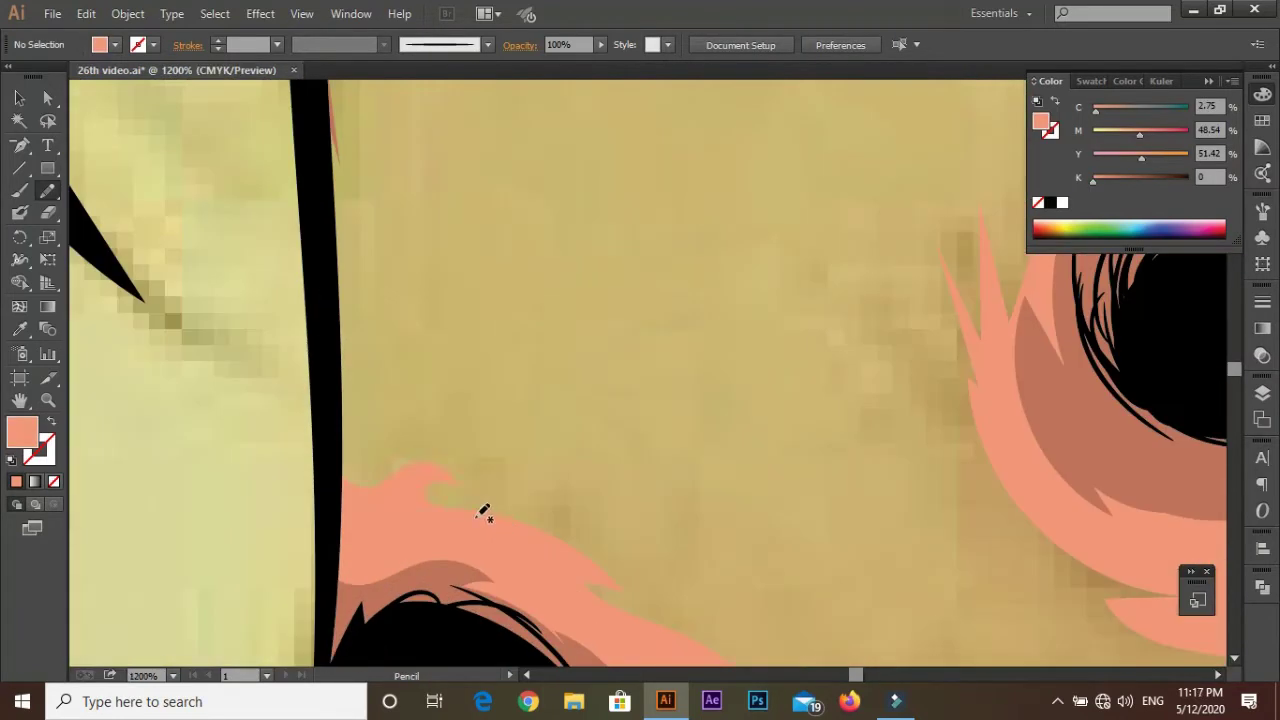
pyautogui.hotkey('ctrl', '-')
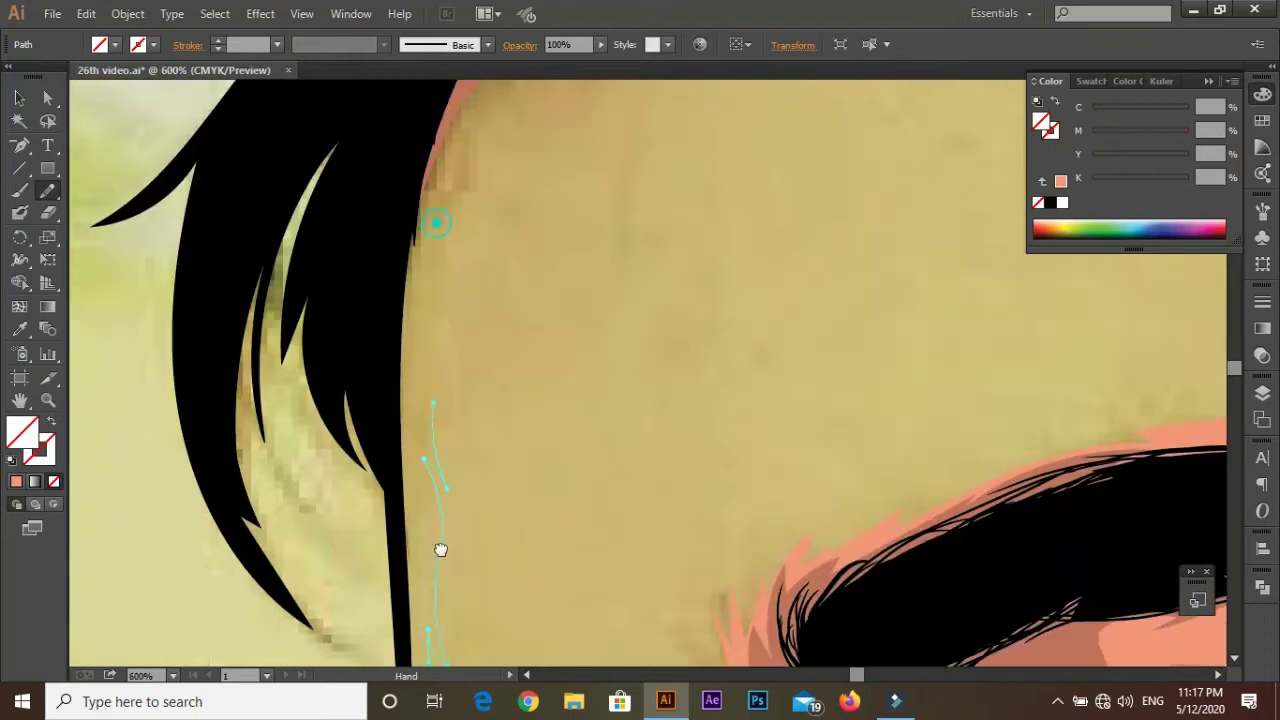
pyautogui.moveTo(445, 633); pyautogui.dragTo(472, 365)
pyautogui.moveTo(680, 205); pyautogui.dragTo(476, 497)
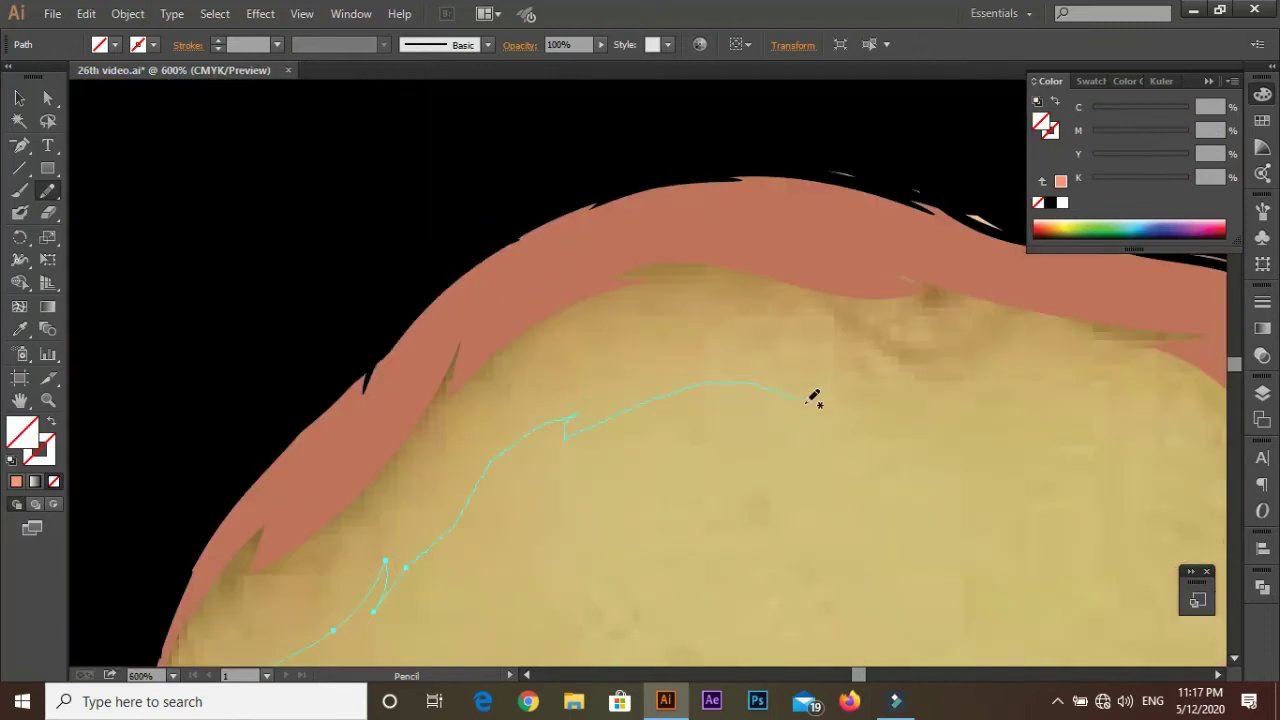
pyautogui.moveTo(814, 397); pyautogui.dragTo(443, 440)
pyautogui.moveTo(724, 578); pyautogui.dragTo(514, 368)
pyautogui.moveTo(412, 270); pyautogui.dragTo(590, 405)
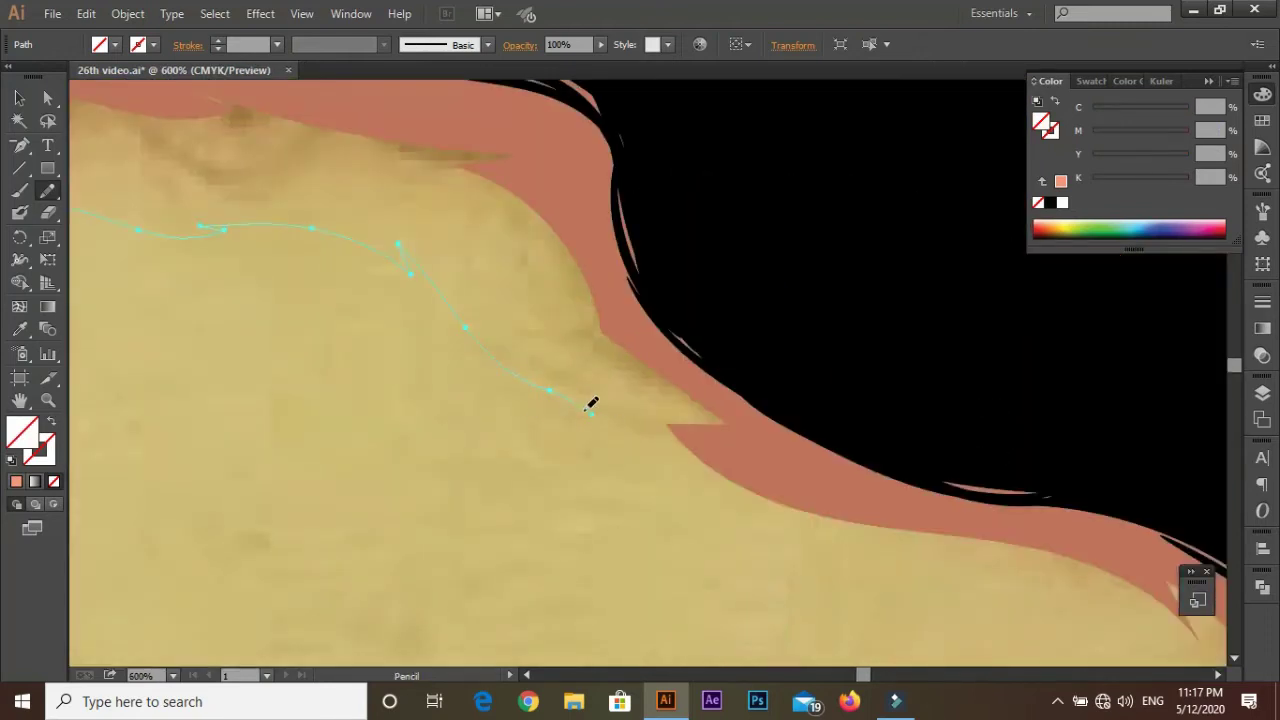
pyautogui.moveTo(717, 544); pyautogui.dragTo(720, 547)
# Step: Continue the forehead highlight beside the hair and close it along the hairline
pyautogui.scroll(-3, 666, 514)
pyautogui.scroll(2, 592, 224)
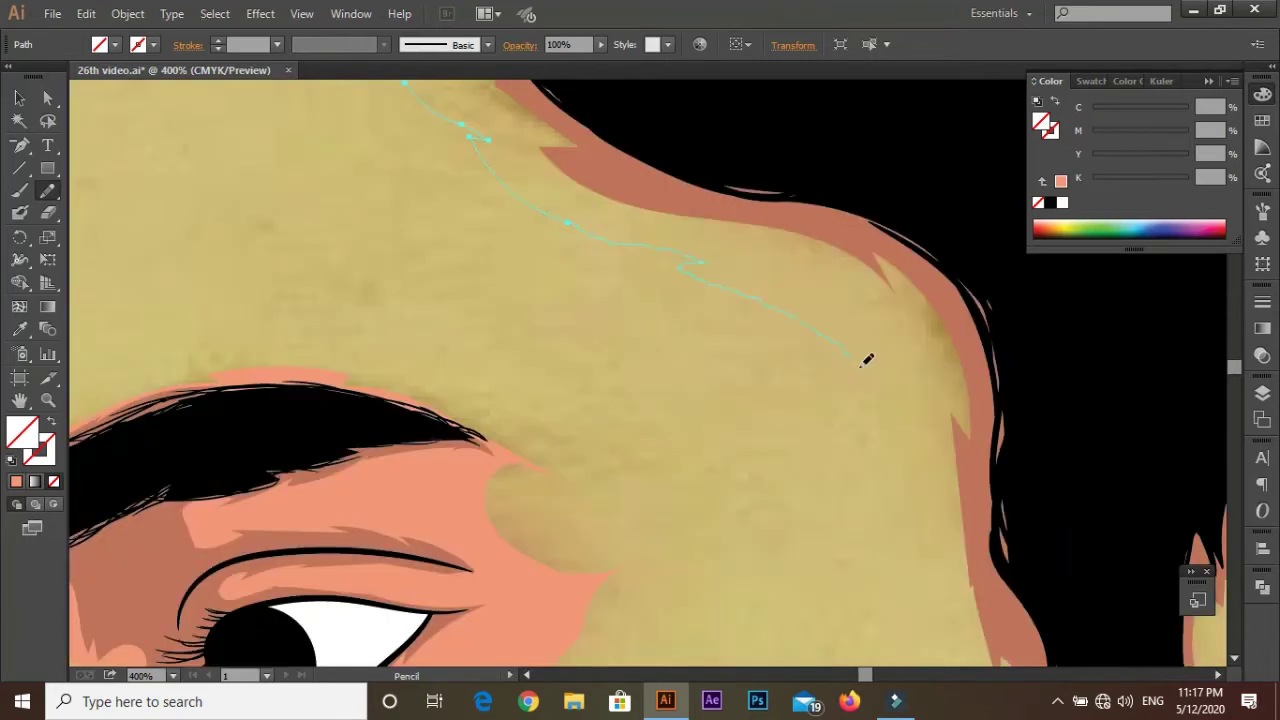
pyautogui.moveTo(937, 565); pyautogui.dragTo(767, 185)
pyautogui.moveTo(752, 170); pyautogui.dragTo(785, 280)
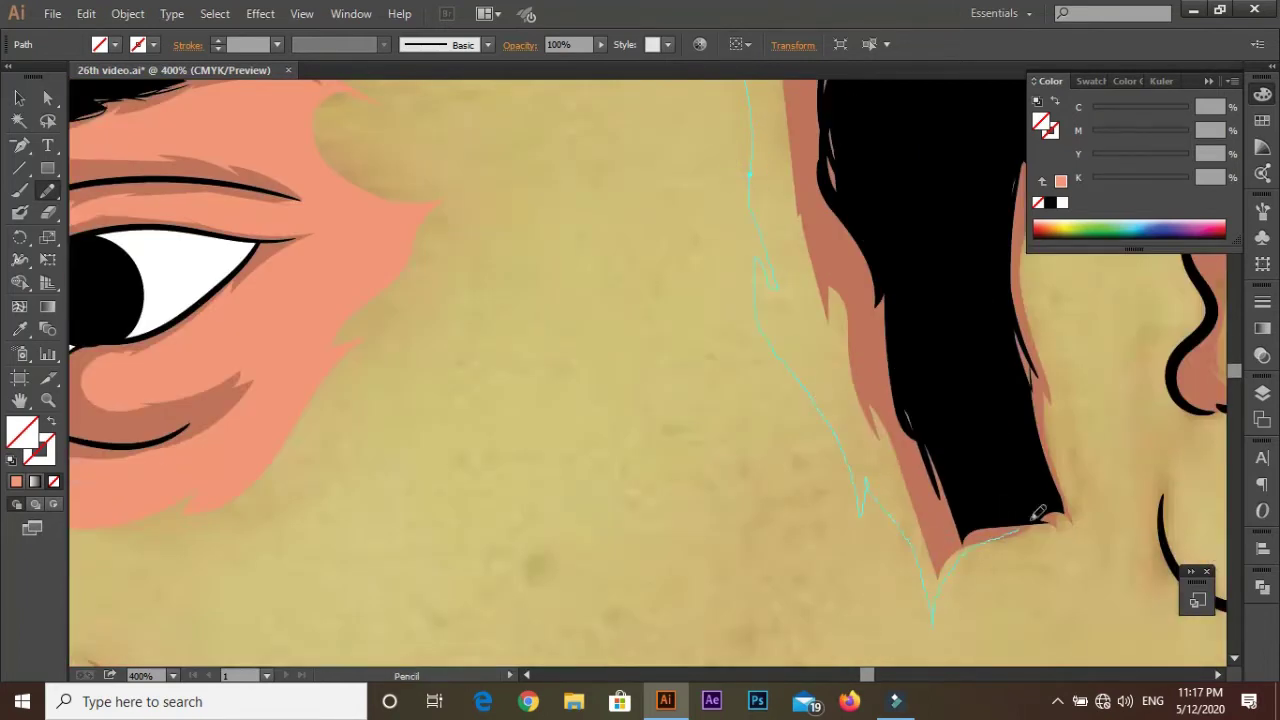
pyautogui.scroll(-3, 1036, 514)
pyautogui.moveTo(968, 548); pyautogui.dragTo(418, 295)
pyautogui.moveTo(420, 415); pyautogui.dragTo(428, 440)
pyautogui.hotkey('ctrl', 'shift', 'a')
pyautogui.scroll(-3, 790, 295)
# Step: Draw salmon highlights on the ear rim, inside the inner ear and at the ear top
pyautogui.hotkey('ctrl', '=')
pyautogui.hotkey('ctrl', '=')
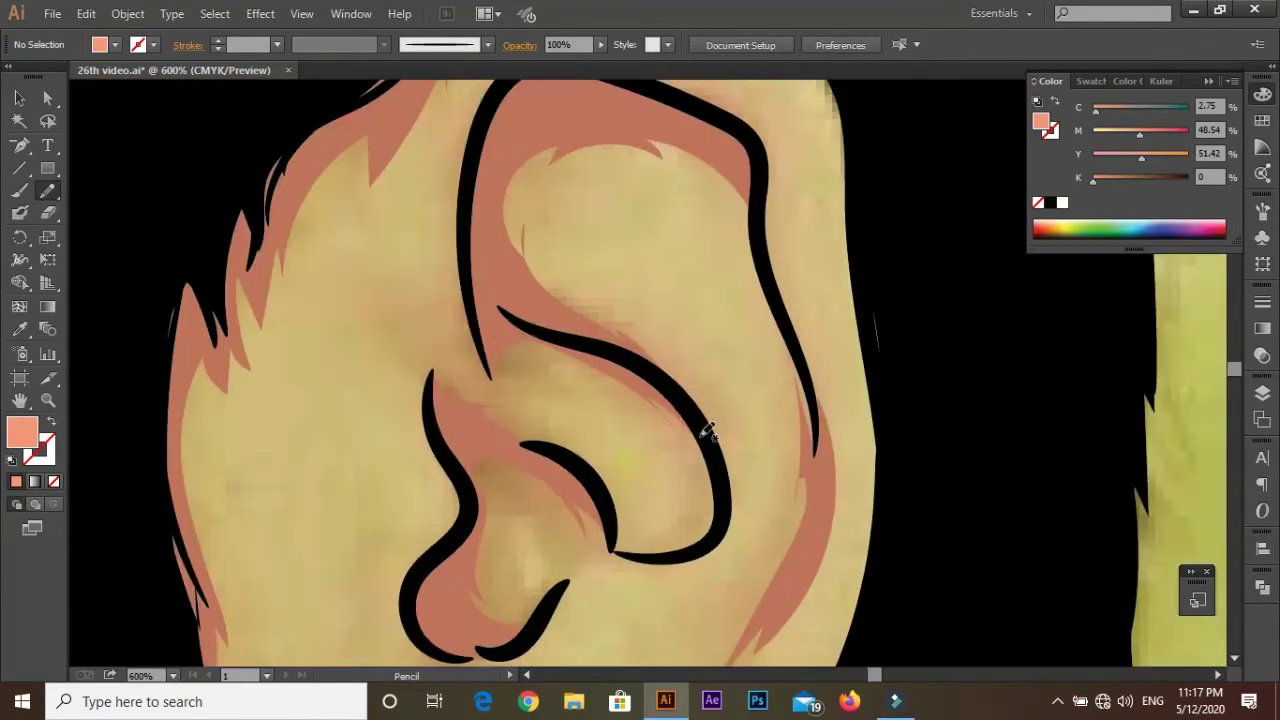
pyautogui.moveTo(791, 432)
pyautogui.mouseDown()
pyautogui.moveTo(758, 550)
pyautogui.moveTo(800, 280)
pyautogui.mouseUp()
pyautogui.scroll(5, 862, 190)
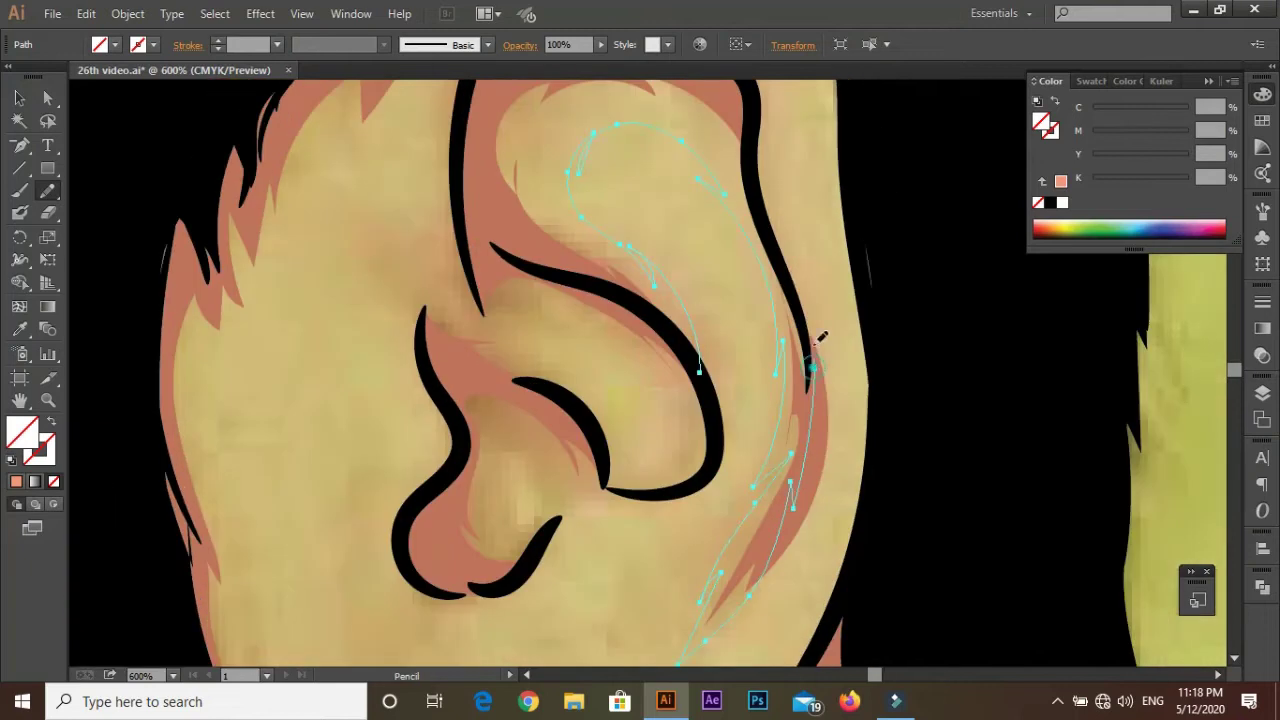
pyautogui.scroll(5, 817, 337)
pyautogui.hotkey('ctrl', 'shift', 'a')
pyautogui.hotkey('ctrl', '=')
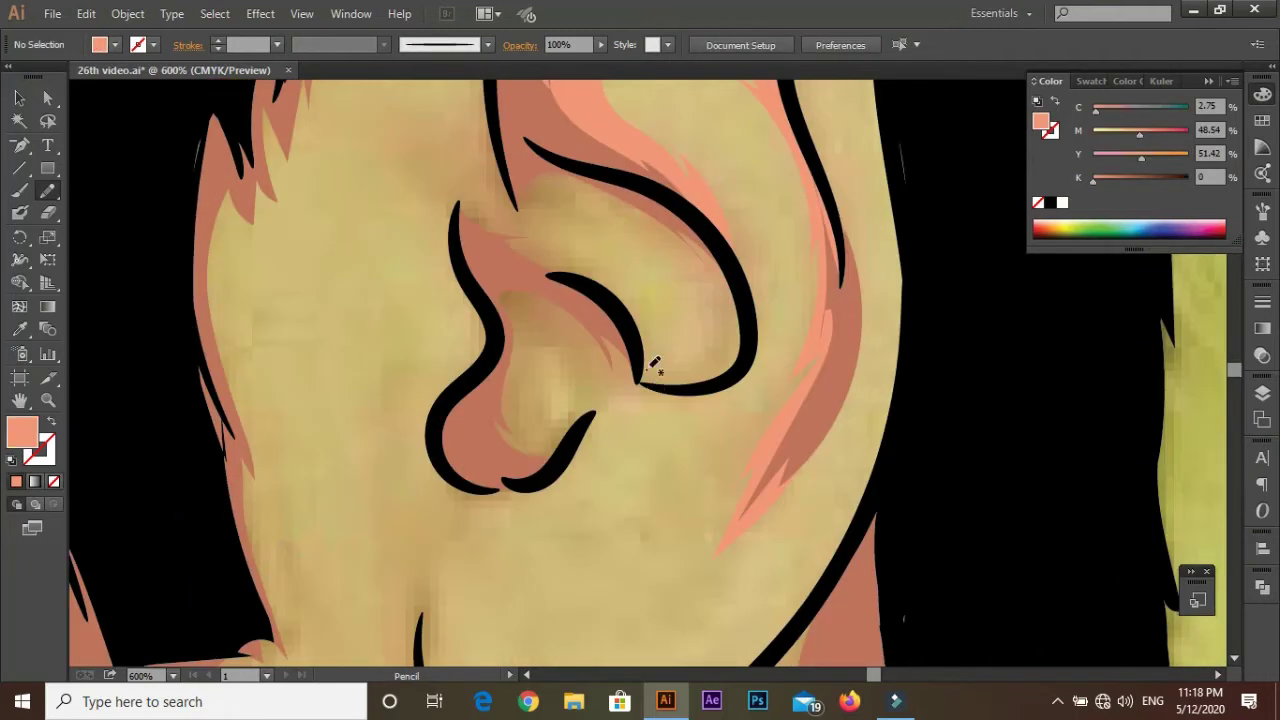
pyautogui.moveTo(565, 432); pyautogui.dragTo(510, 450)
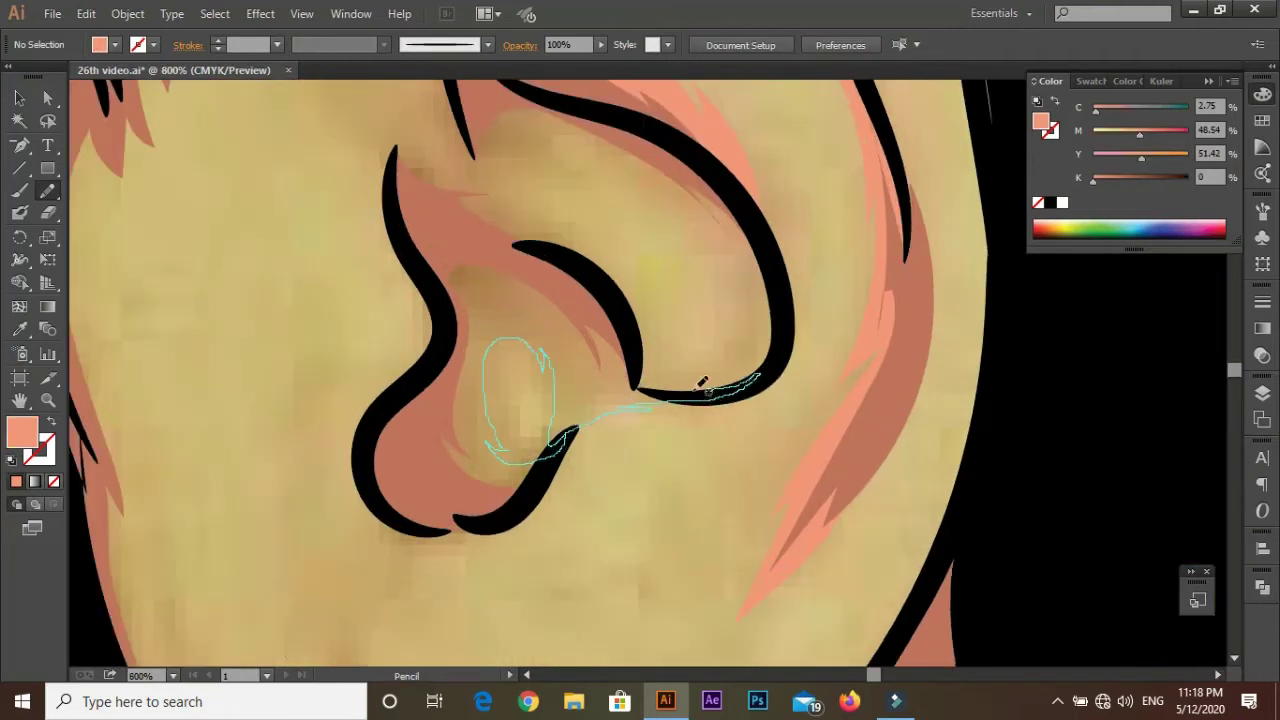
pyautogui.moveTo(573, 443); pyautogui.dragTo(578, 450)
pyautogui.hotkey('ctrl', '-')
pyautogui.hotkey('ctrl', '-')
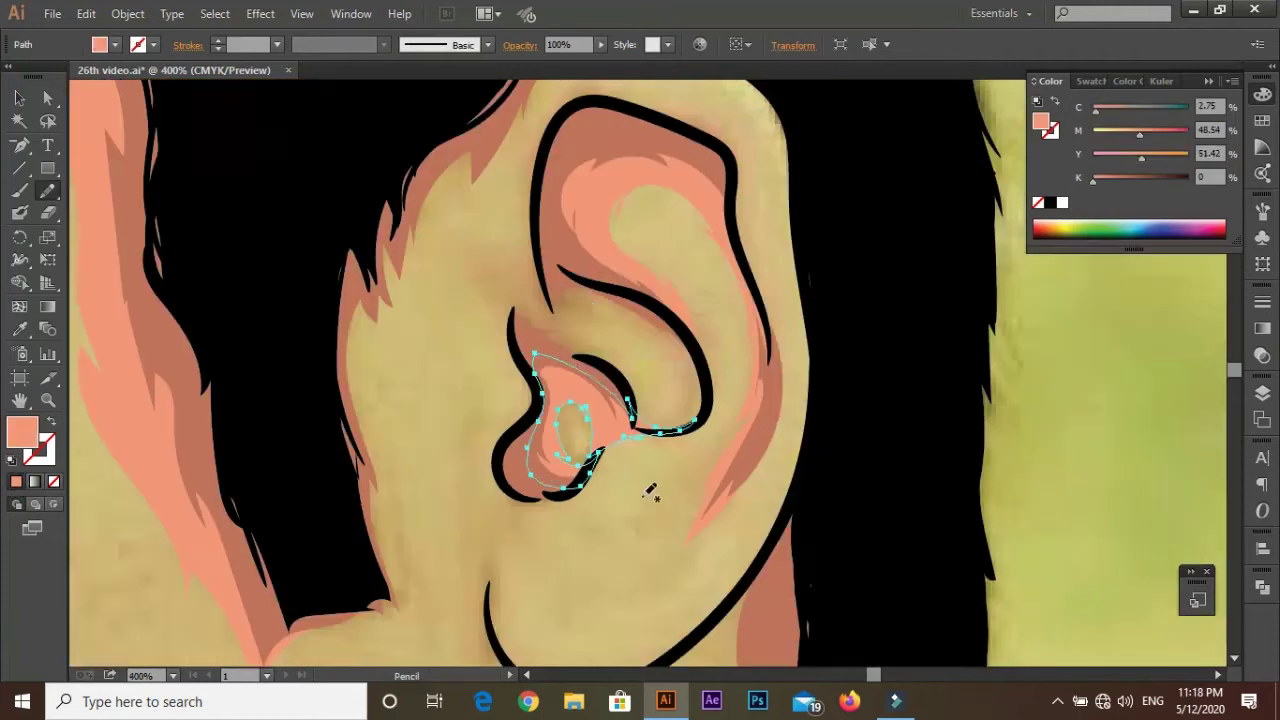
pyautogui.moveTo(565, 210); pyautogui.dragTo(505, 338)
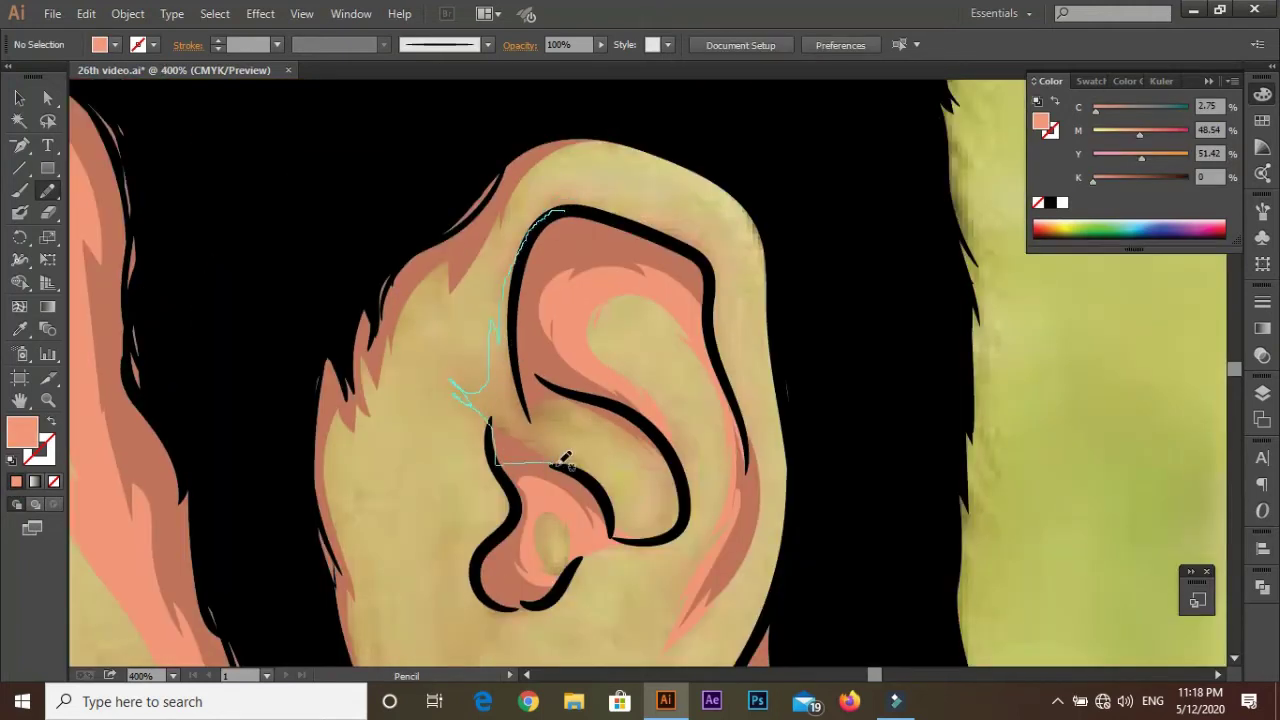
pyautogui.moveTo(535, 340); pyautogui.dragTo(562, 212)
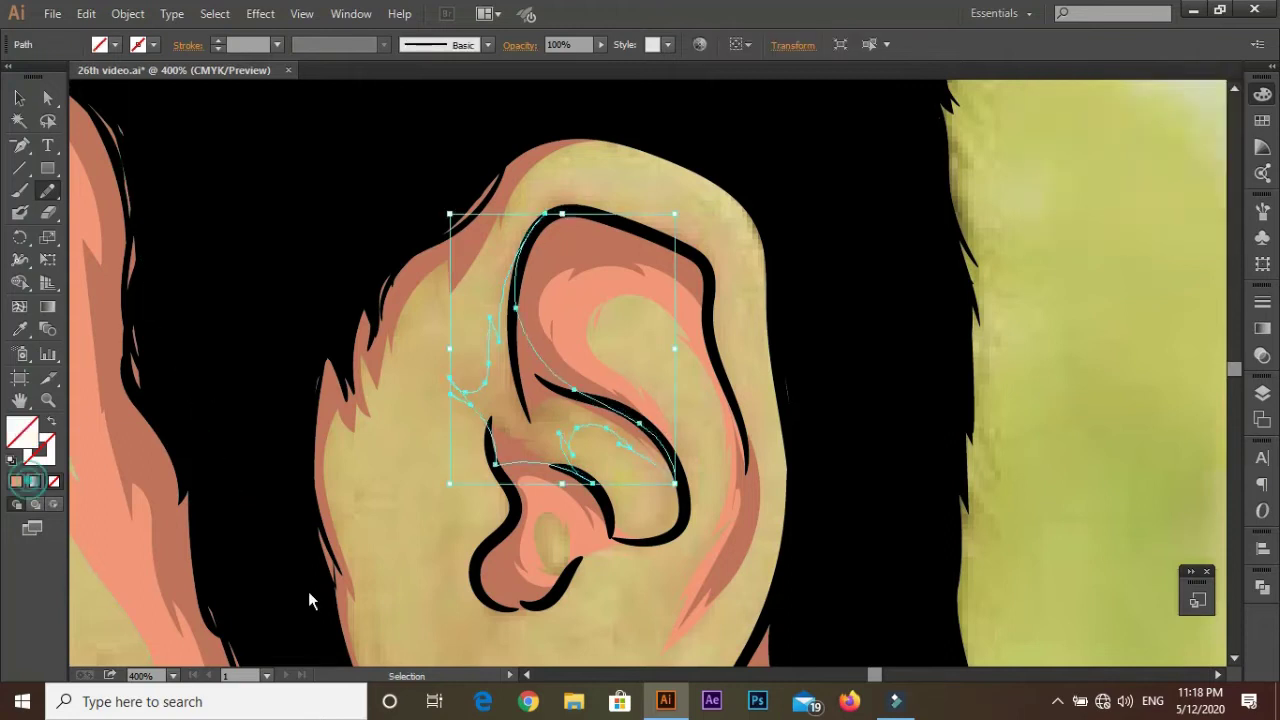
# Step: Zoom and pan to bring the earlobe and the area beside and below the ear into view
pyautogui.hotkey('ctrl', '-')
pyautogui.hotkey('ctrl', '+')
pyautogui.hotkey('ctrl', '+')
pyautogui.hotkey('ctrl', '+')
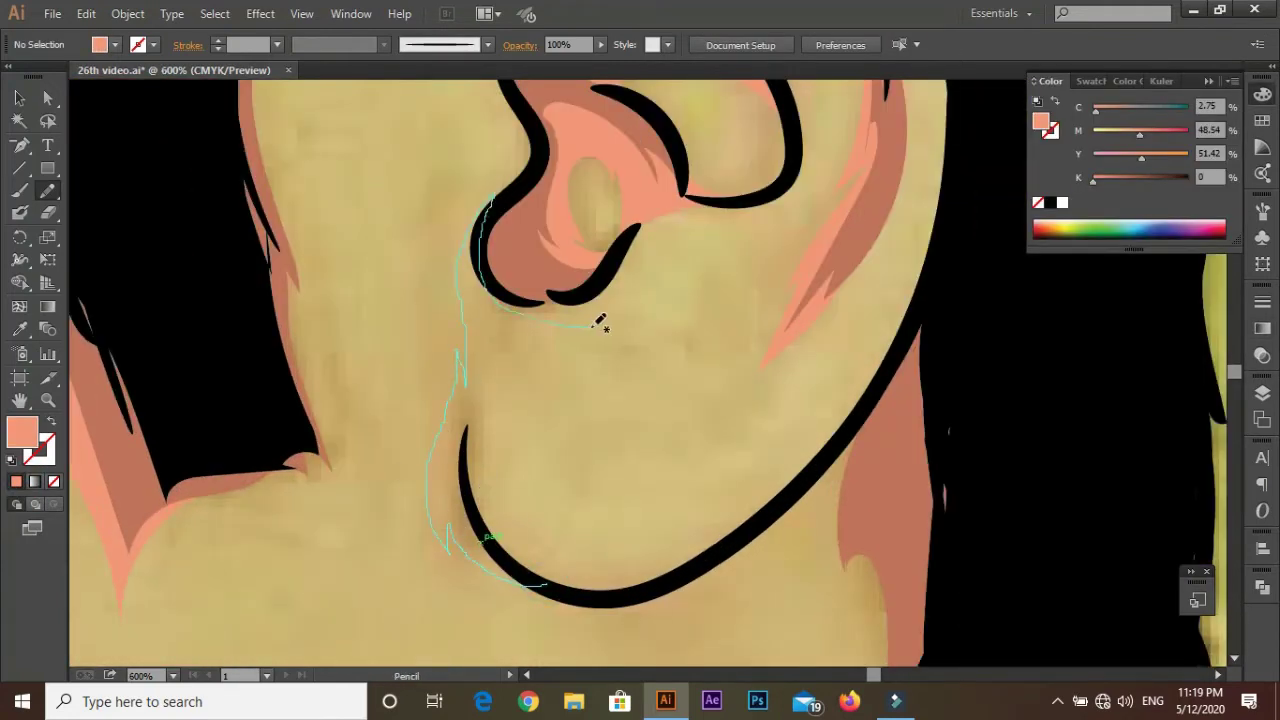
pyautogui.scroll(5, 471, 448)
pyautogui.scroll(5, 529, 371)
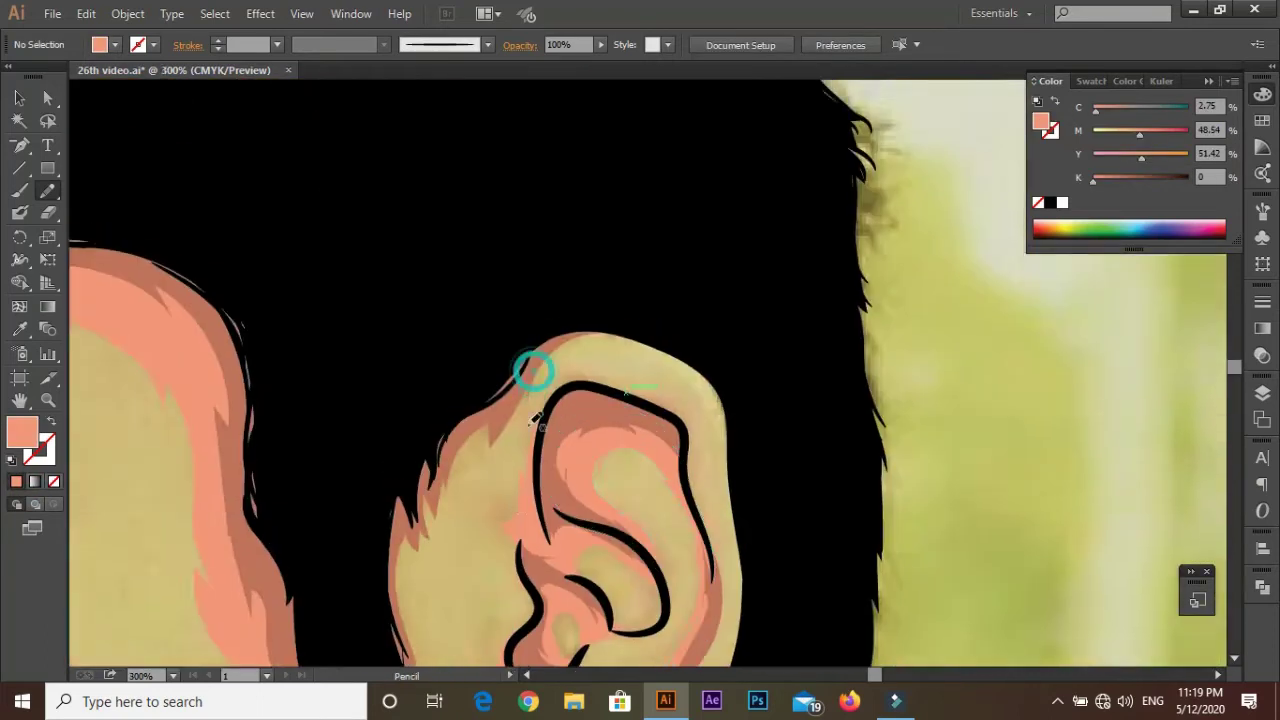
pyautogui.hotkey('ctrl', '+')
pyautogui.hotkey('ctrl', '+')
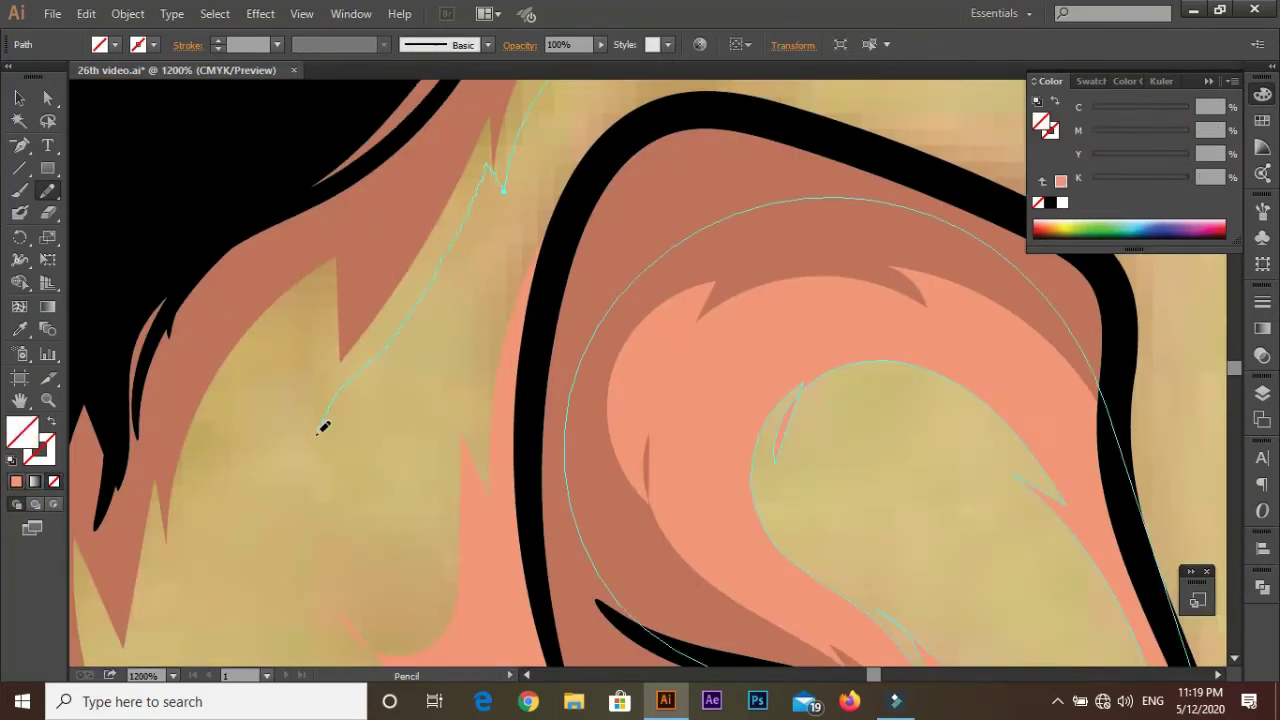
pyautogui.moveTo(322, 427); pyautogui.dragTo(371, 148)
pyautogui.scroll(-3, 220, 320)
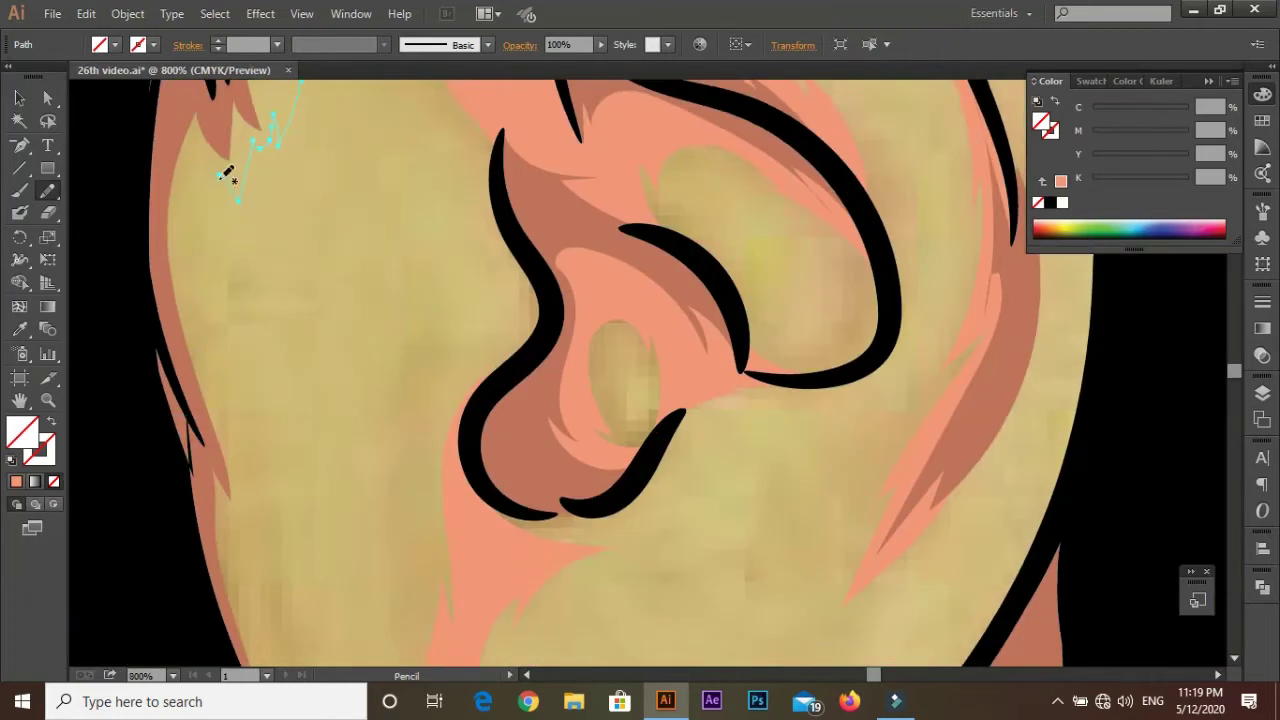
pyautogui.scroll(2, 235, 200)
pyautogui.moveTo(245, 468); pyautogui.dragTo(449, 400)
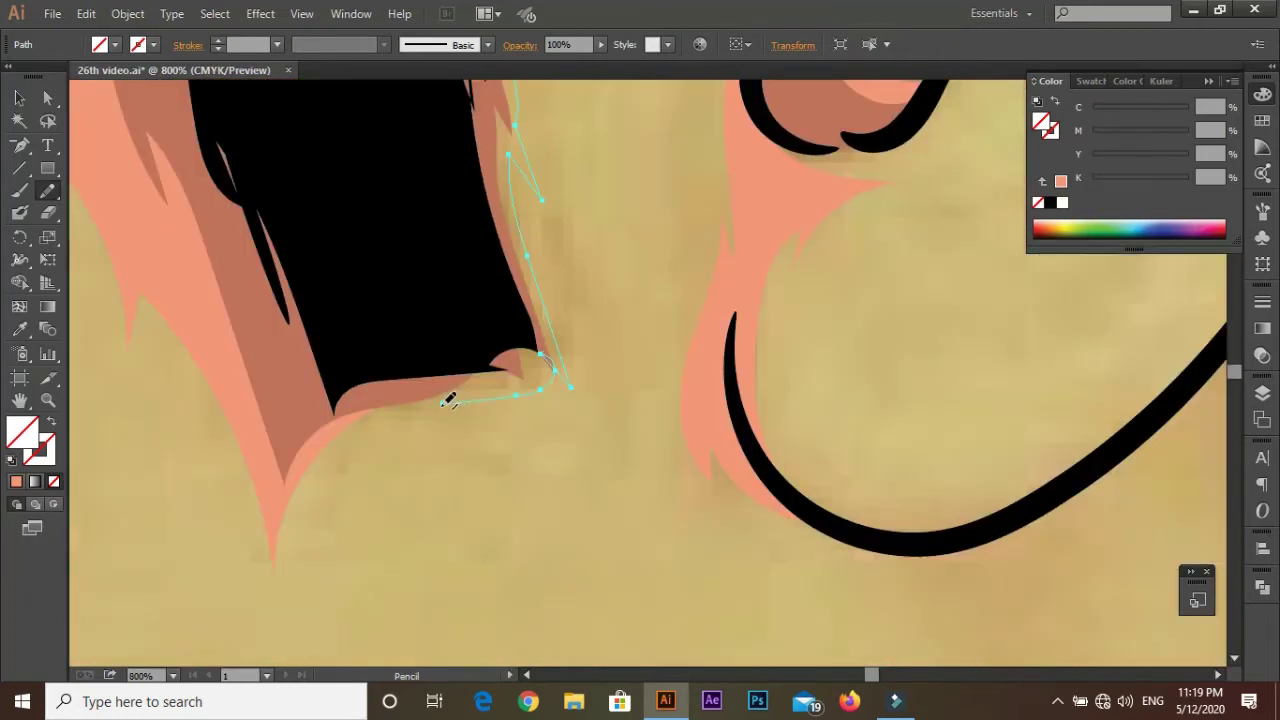
pyautogui.scroll(-3, 310, 470)
pyautogui.scroll(-1, 366, 531)
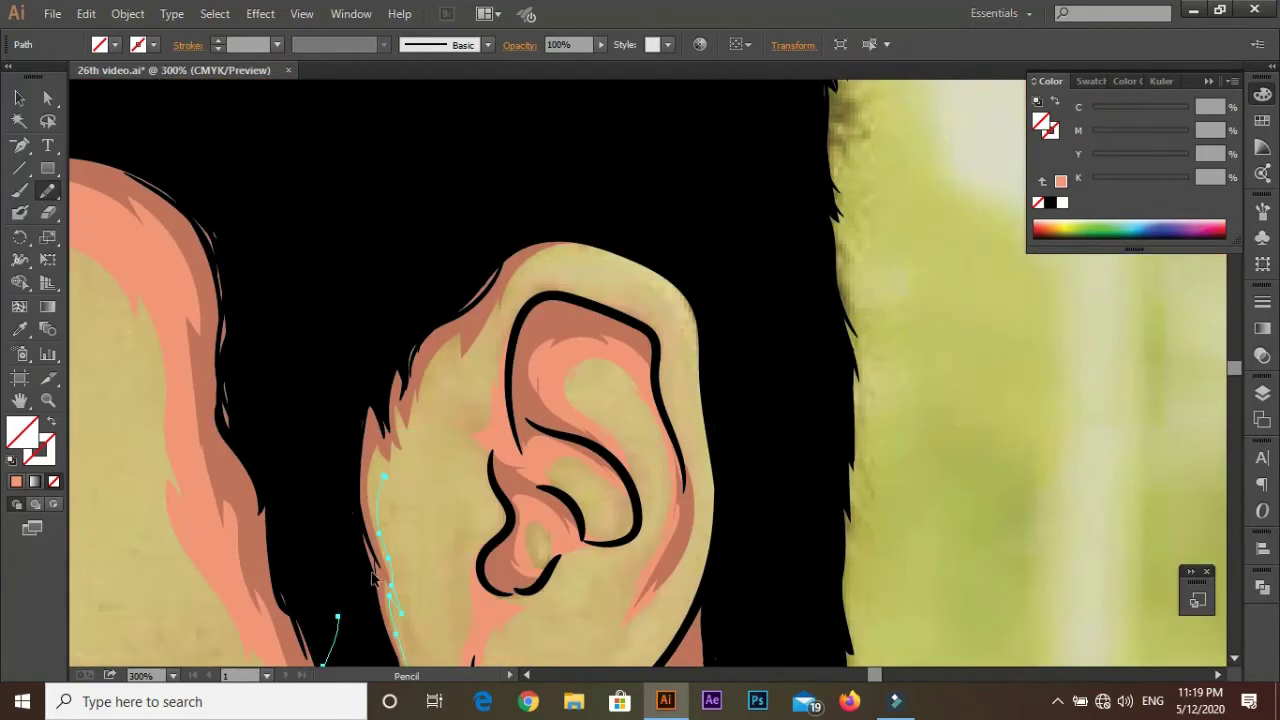
pyautogui.scroll(2, 455, 660)
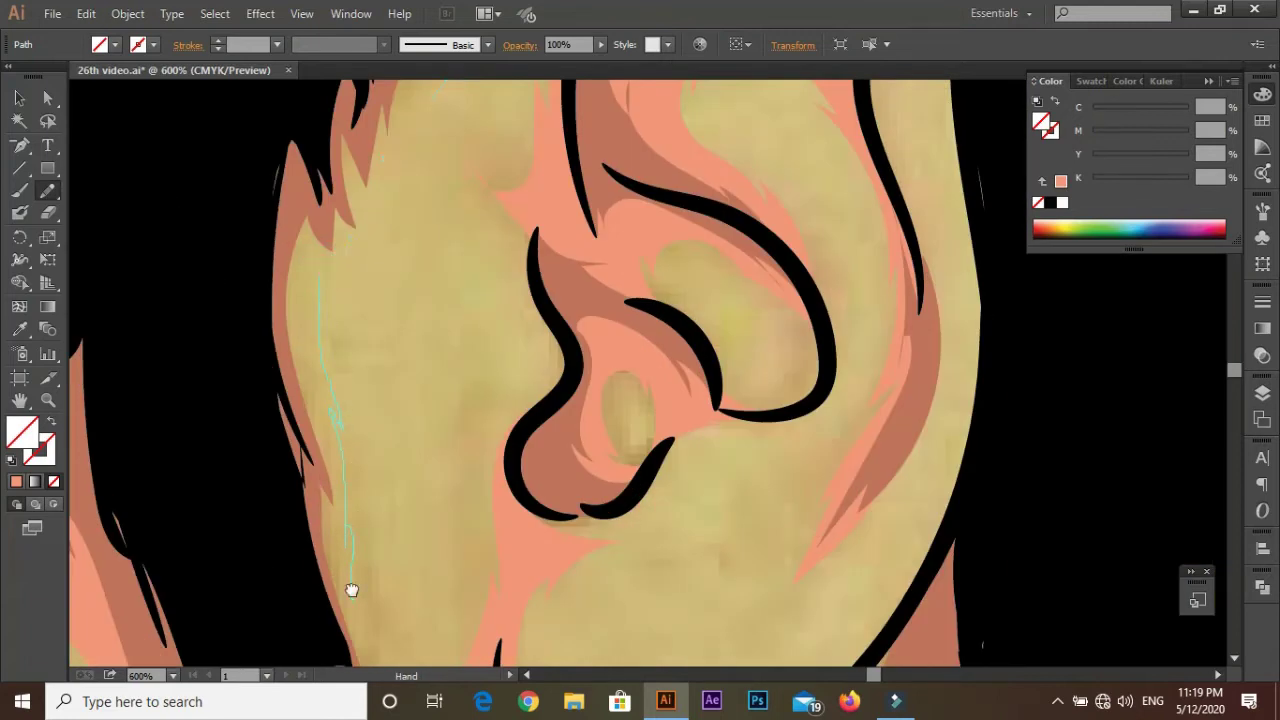
pyautogui.moveTo(351, 590); pyautogui.dragTo(309, 366)
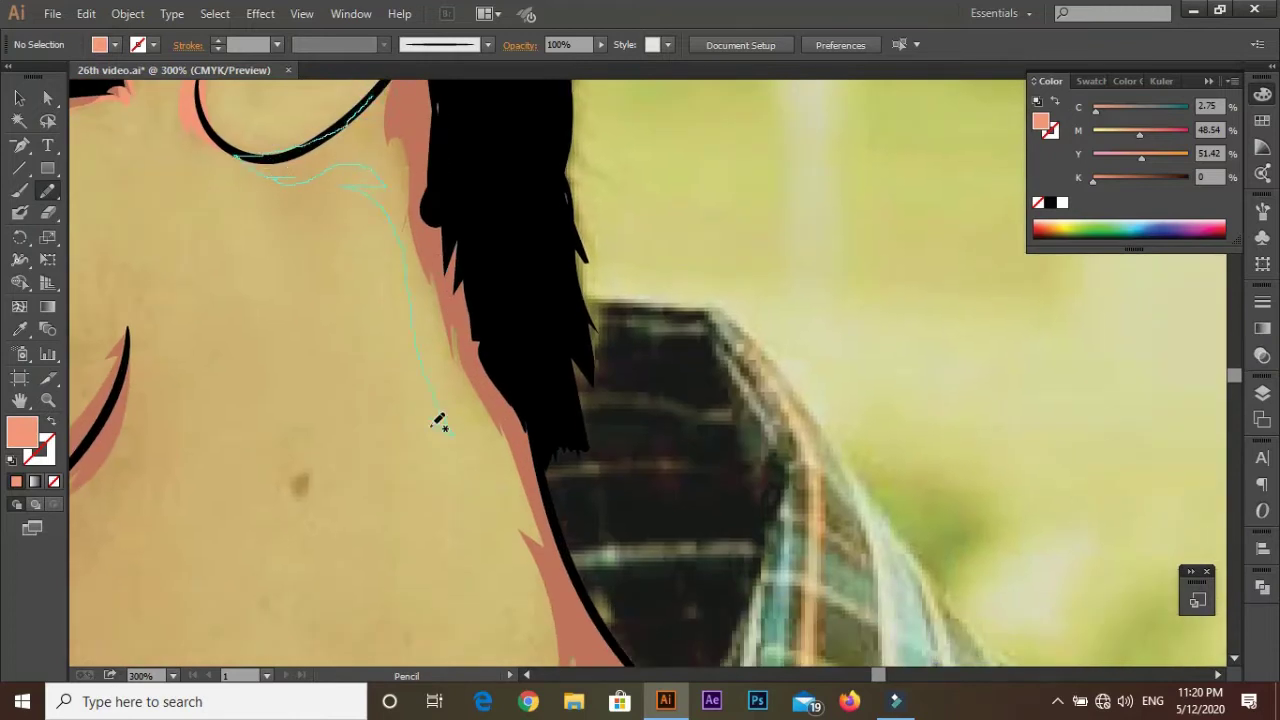
# Step: Draw a closed highlight shape down the side of the neck to the shoulder edge
pyautogui.moveTo(438, 420); pyautogui.dragTo(443, 218)
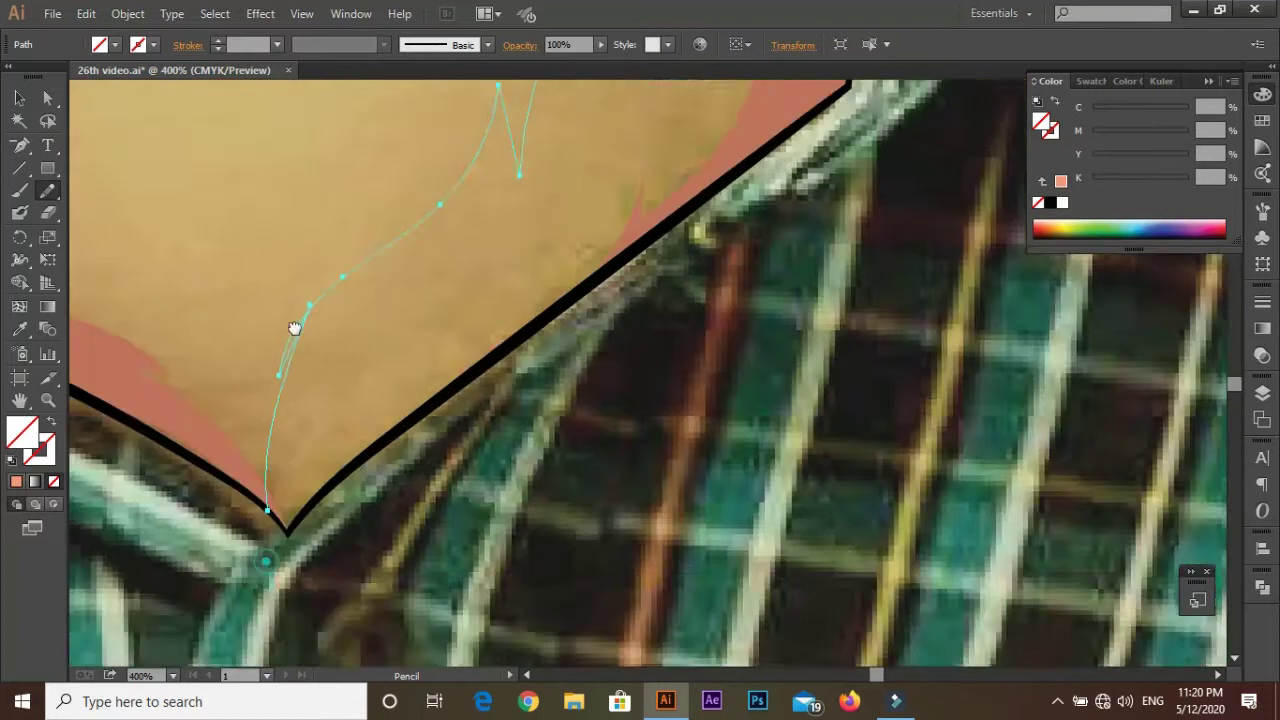
pyautogui.moveTo(290, 508)
pyautogui.mouseDown()
pyautogui.moveTo(320, 285)
pyautogui.moveTo(423, 120)
pyautogui.mouseUp()
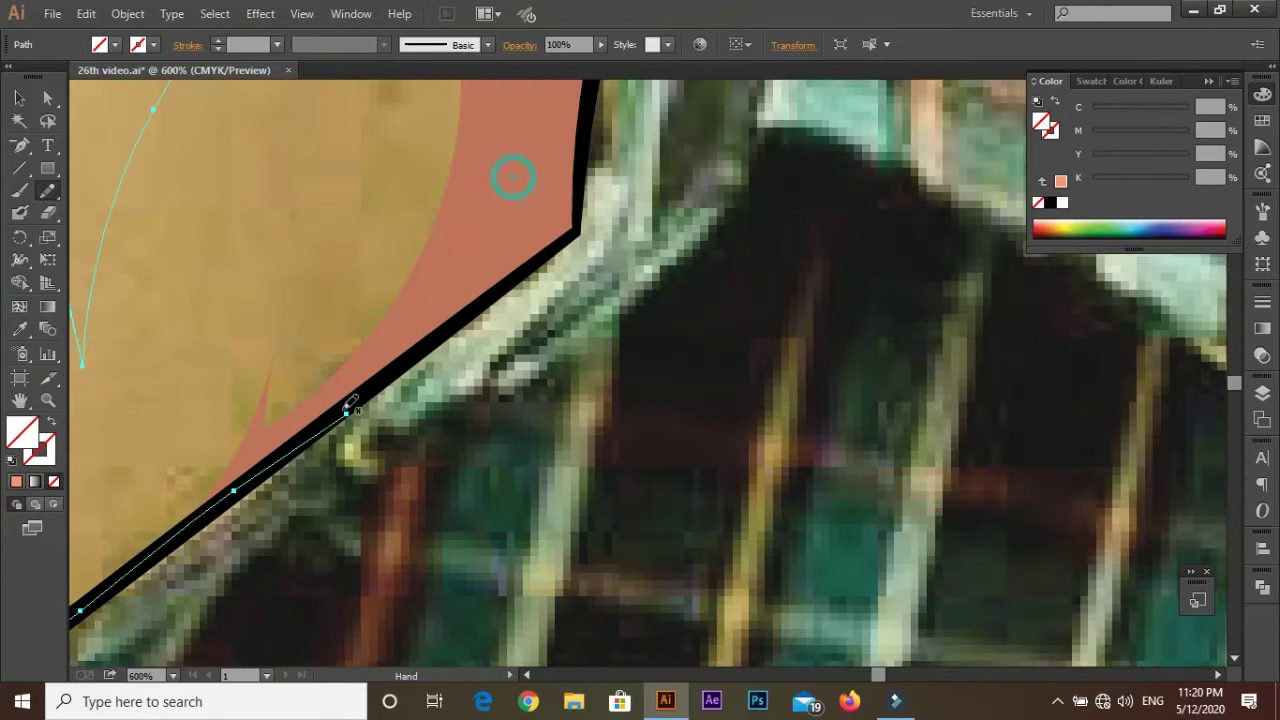
pyautogui.moveTo(345, 400)
pyautogui.mouseDown()
pyautogui.moveTo(506, 180)
pyautogui.moveTo(414, 157)
pyautogui.moveTo(437, 494)
pyautogui.moveTo(409, 506)
pyautogui.moveTo(425, 578)
pyautogui.moveTo(250, 178)
pyautogui.mouseUp()
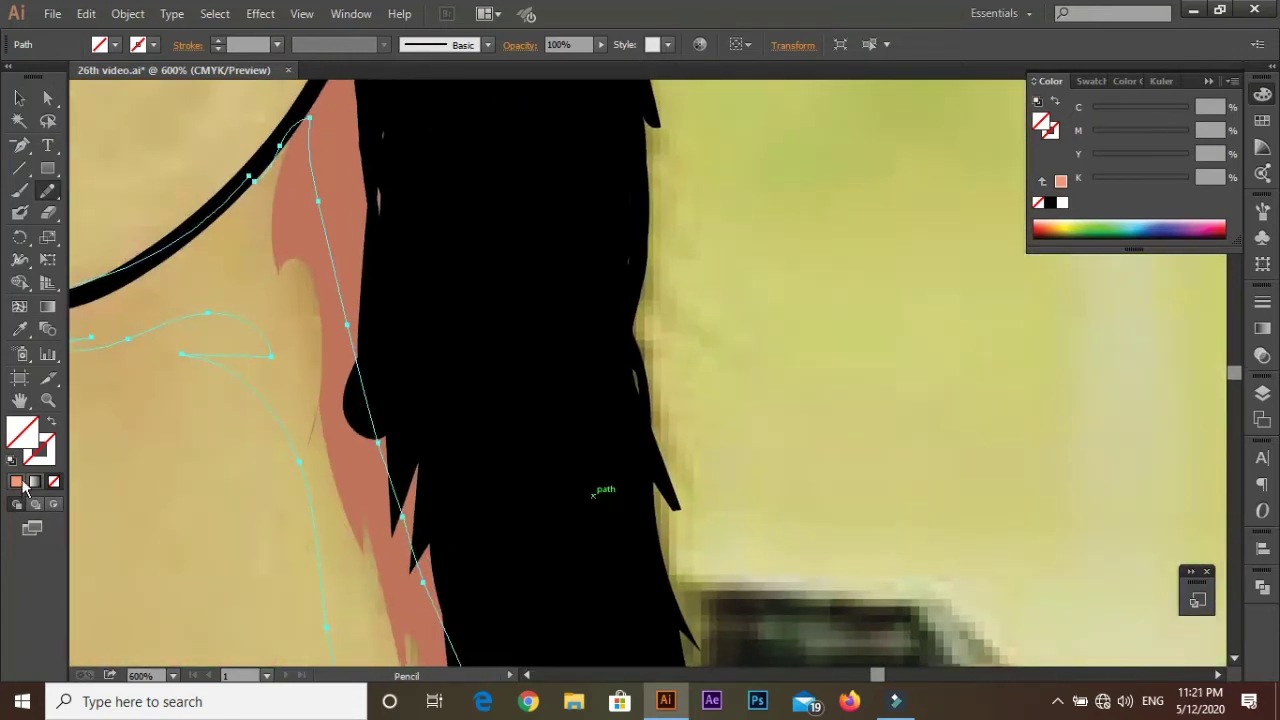
pyautogui.hotkey('ctrl', '+')
pyautogui.hotkey('ctrl', '+')
pyautogui.hotkey('ctrl', '+')
pyautogui.moveTo(930, 272); pyautogui.dragTo(860, 330)
pyautogui.moveTo(443, 509); pyautogui.dragTo(609, 371)
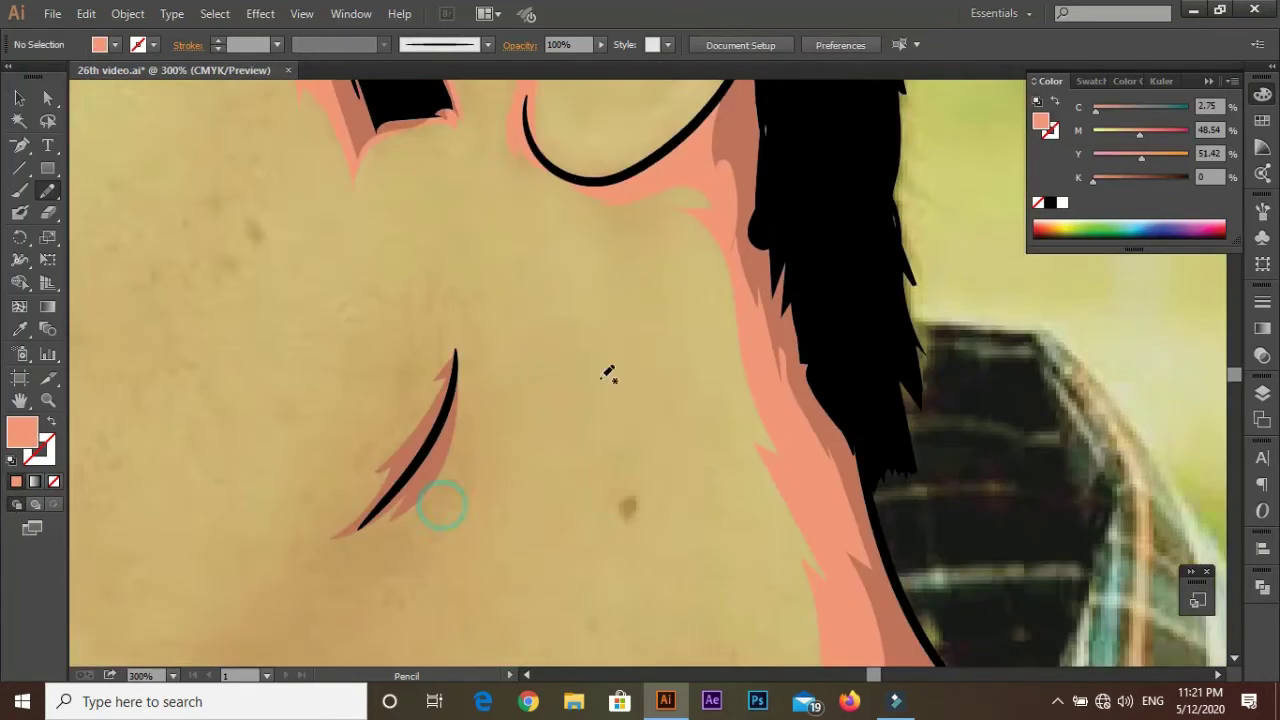
pyautogui.moveTo(471, 423); pyautogui.dragTo(589, 129)
pyautogui.moveTo(717, 222)
pyautogui.mouseDown()
pyautogui.moveTo(597, 523)
pyautogui.moveTo(625, 546)
pyautogui.mouseUp()
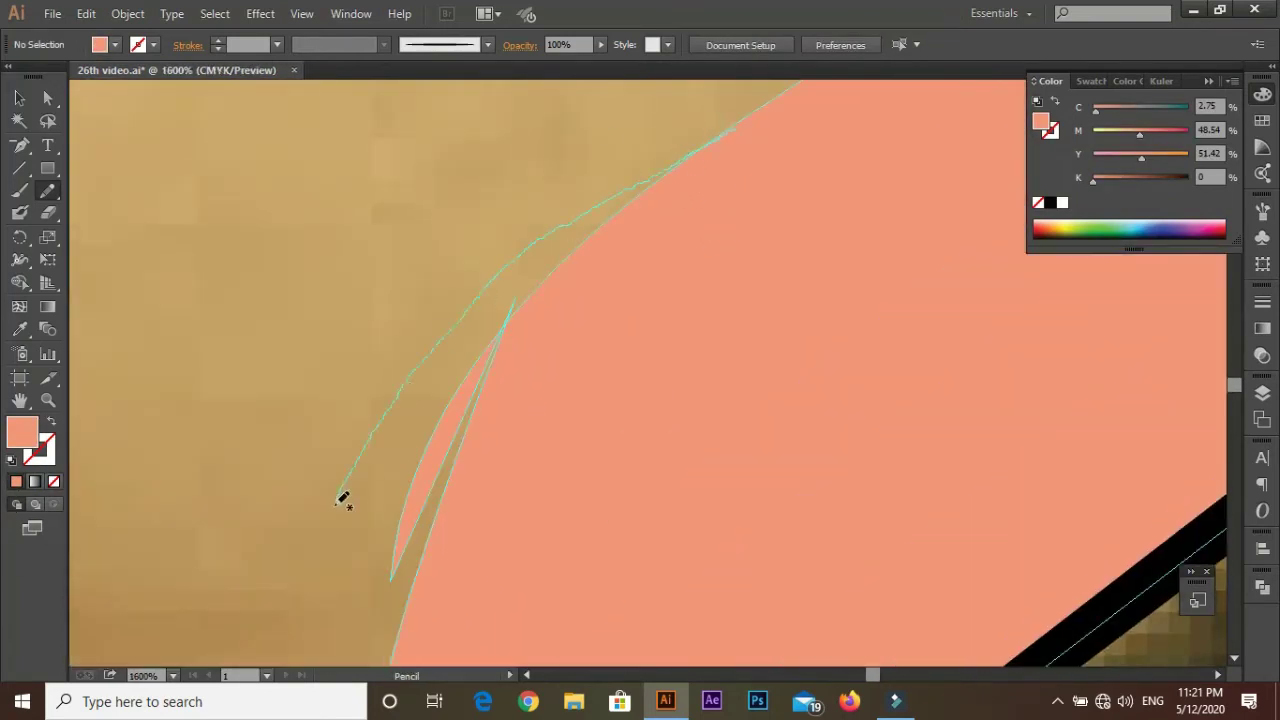
pyautogui.moveTo(340, 500); pyautogui.dragTo(330, 515)
# Step: Draw a closed highlight outline up the neck and along the jawline
pyautogui.hotkey('ctrl', '-')
pyautogui.moveTo(340, 248); pyautogui.dragTo(586, 512)
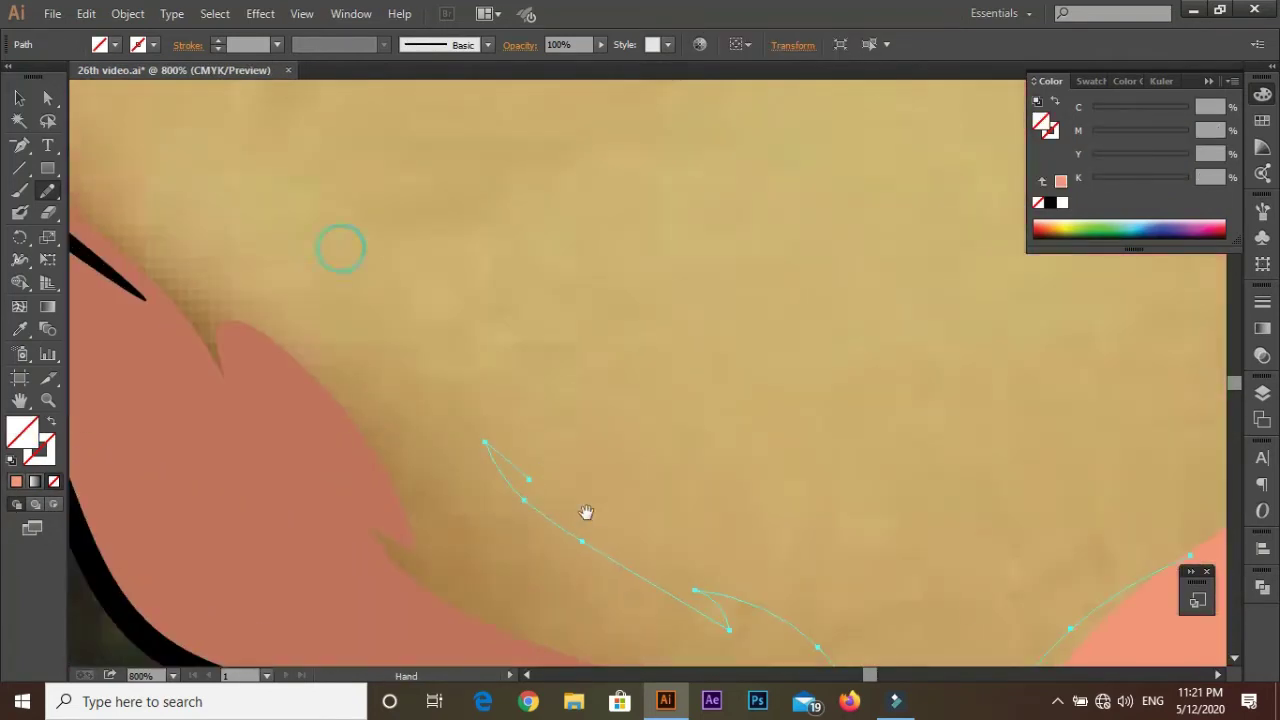
pyautogui.hotkey('ctrl', '-')
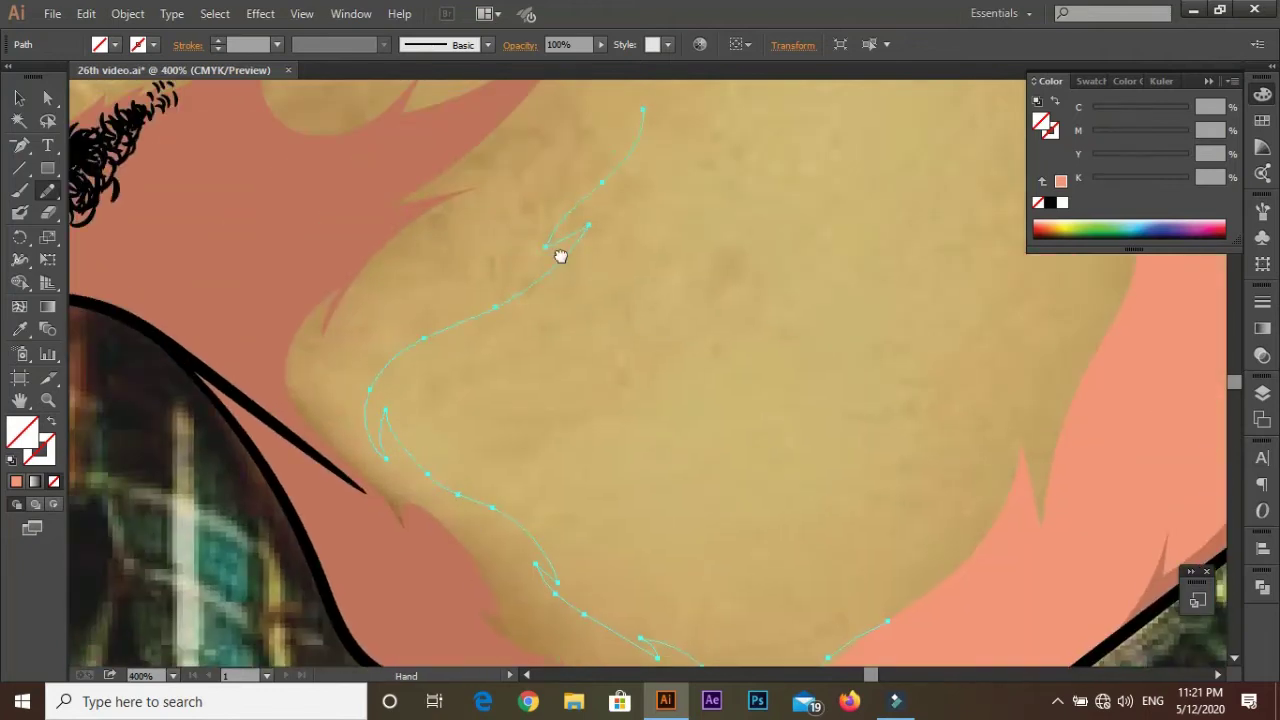
pyautogui.moveTo(560, 256); pyautogui.dragTo(370, 543)
pyautogui.moveTo(453, 395); pyautogui.dragTo(527, 258)
pyautogui.scroll(-3, 703, 362)
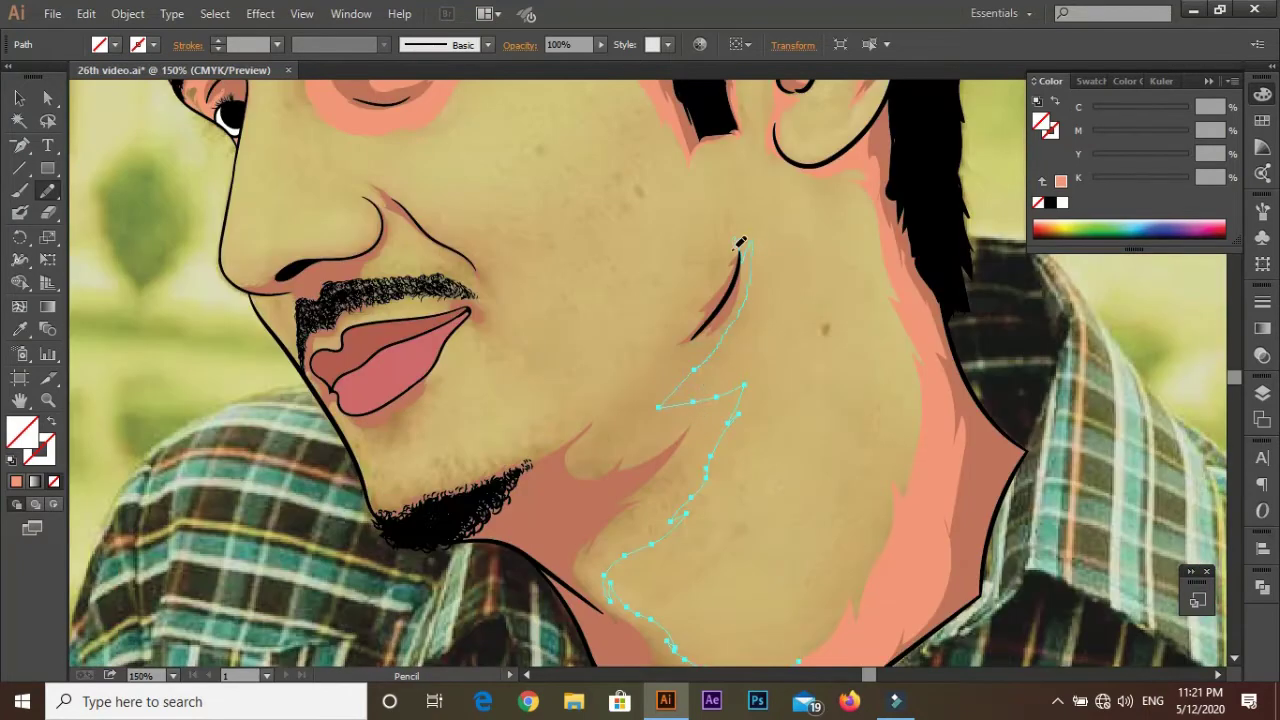
pyautogui.moveTo(570, 567); pyautogui.dragTo(510, 392)
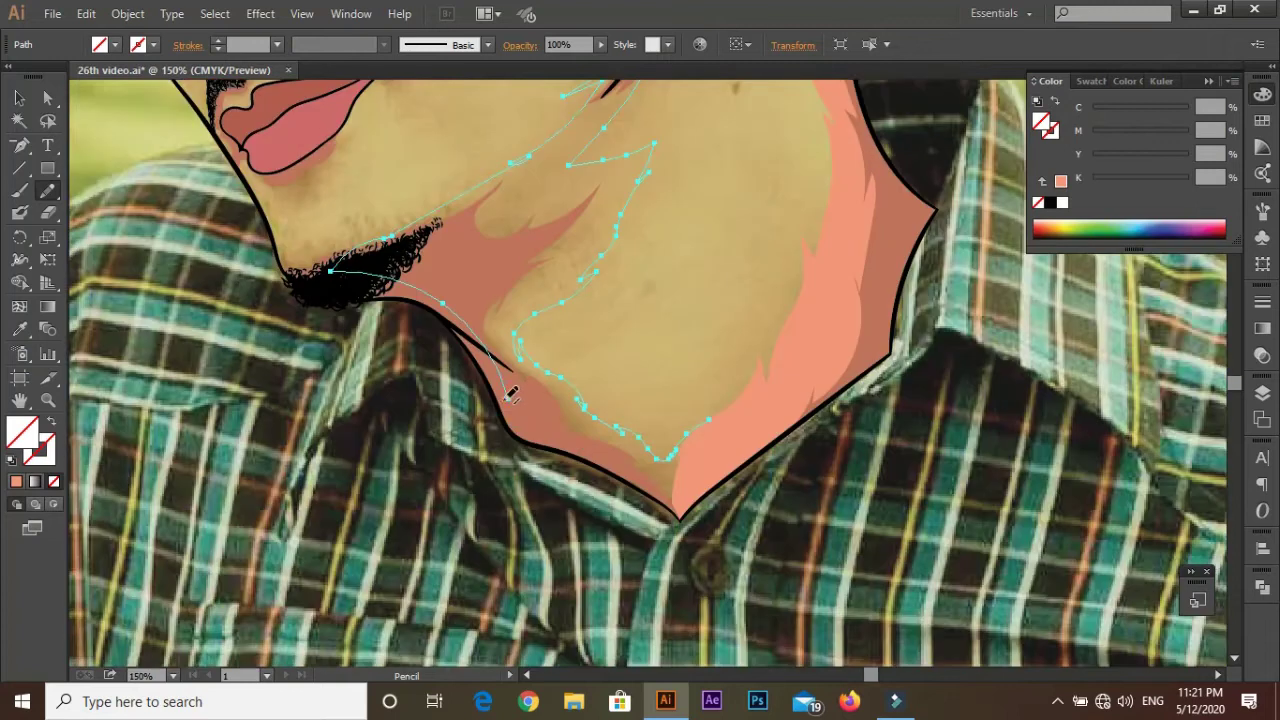
pyautogui.moveTo(688, 495); pyautogui.dragTo(676, 512)
# Step: Fit the artwork in view and pencil a highlight outline above the beard
pyautogui.hotkey('ctrl', 'shift', 'a')
pyautogui.hotkey('ctrl', '0')
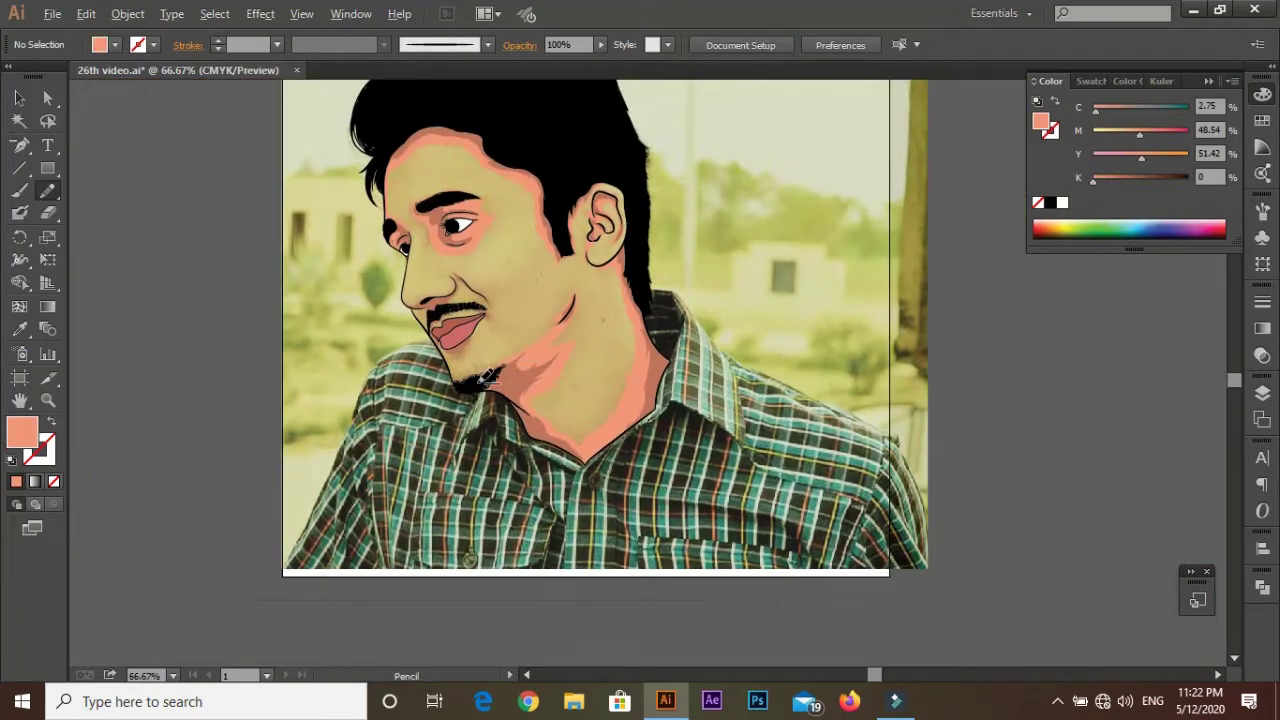
pyautogui.scroll(5, 569, 380)
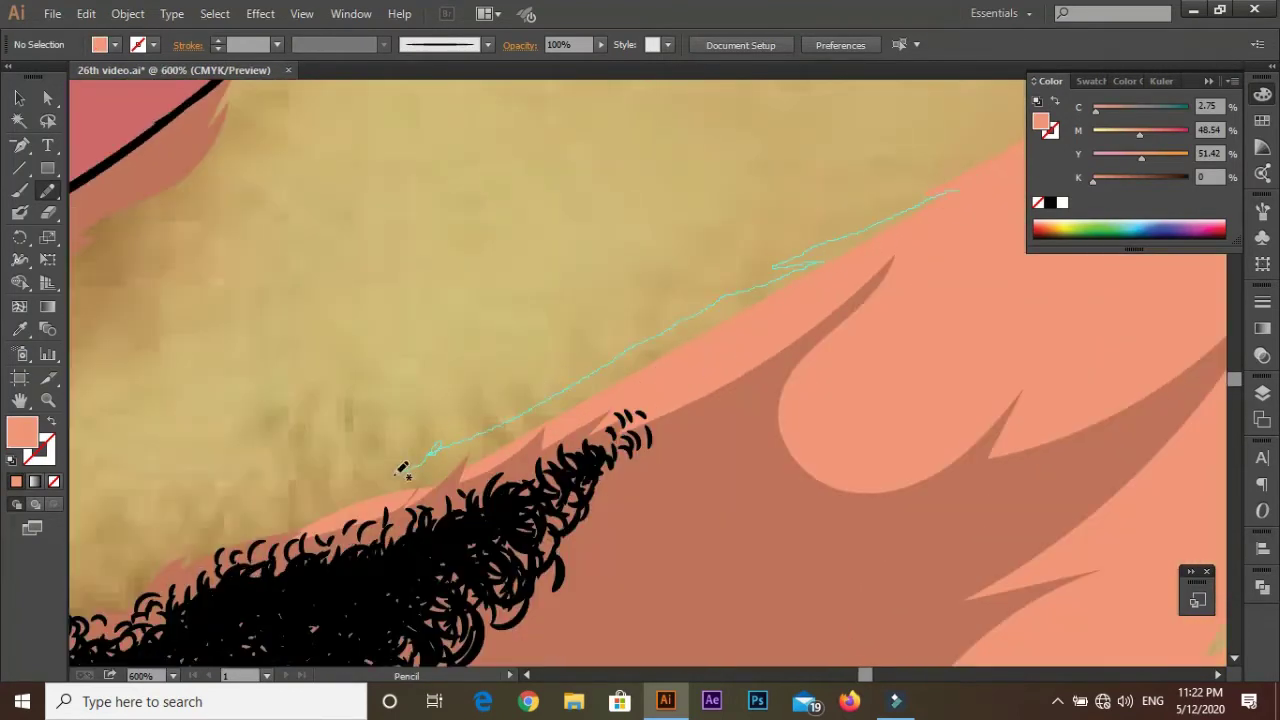
pyautogui.moveTo(403, 470); pyautogui.dragTo(549, 400)
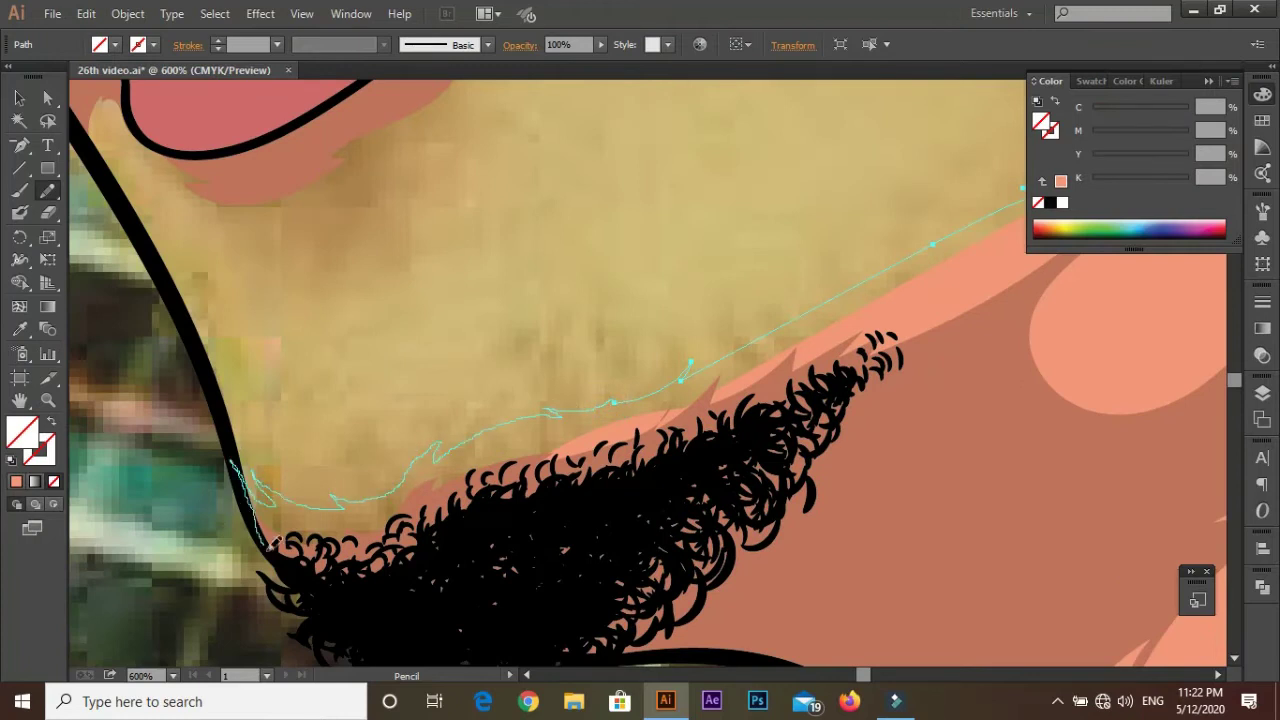
pyautogui.scroll(5, 270, 545)
pyautogui.hotkey('ctrl', 'shift', 'a')
pyautogui.scroll(5, 466, 366)
# Step: Trace highlight shapes along and below the lower lip and beside the chin beard
pyautogui.moveTo(500, 215); pyautogui.dragTo(470, 318)
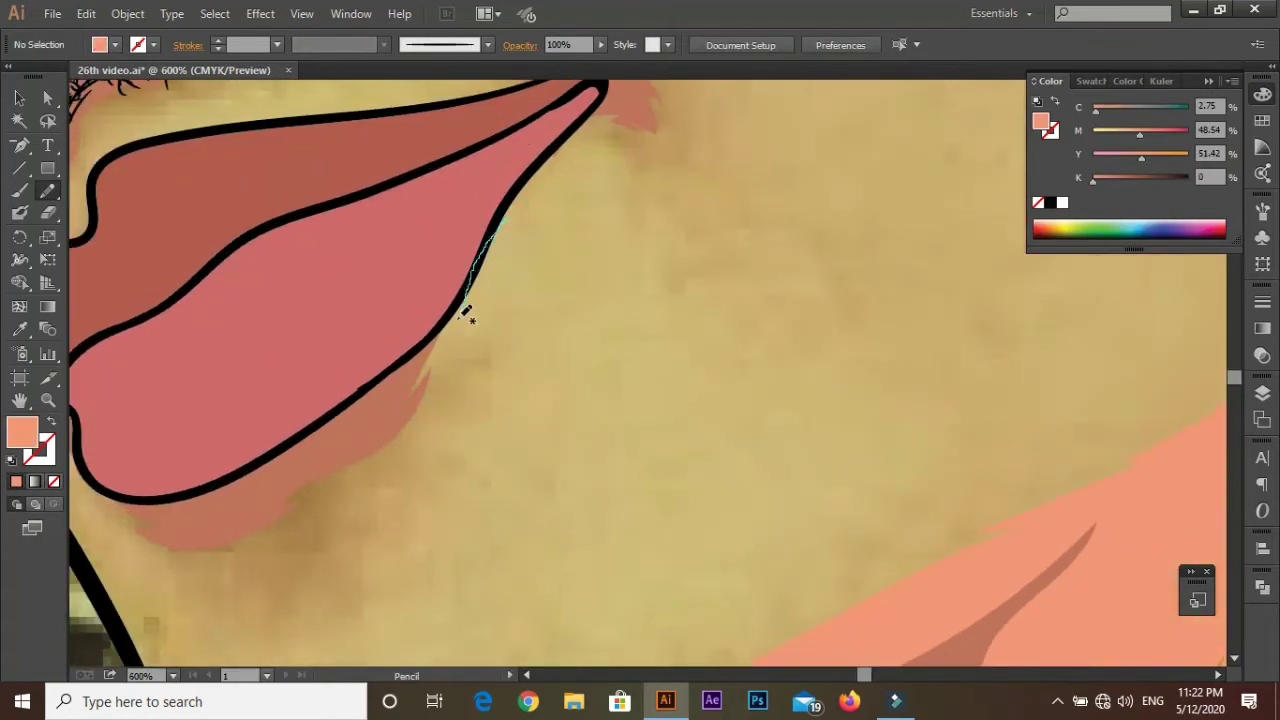
pyautogui.moveTo(174, 593)
pyautogui.mouseDown()
pyautogui.moveTo(137, 534)
pyautogui.moveTo(245, 515)
pyautogui.mouseUp()
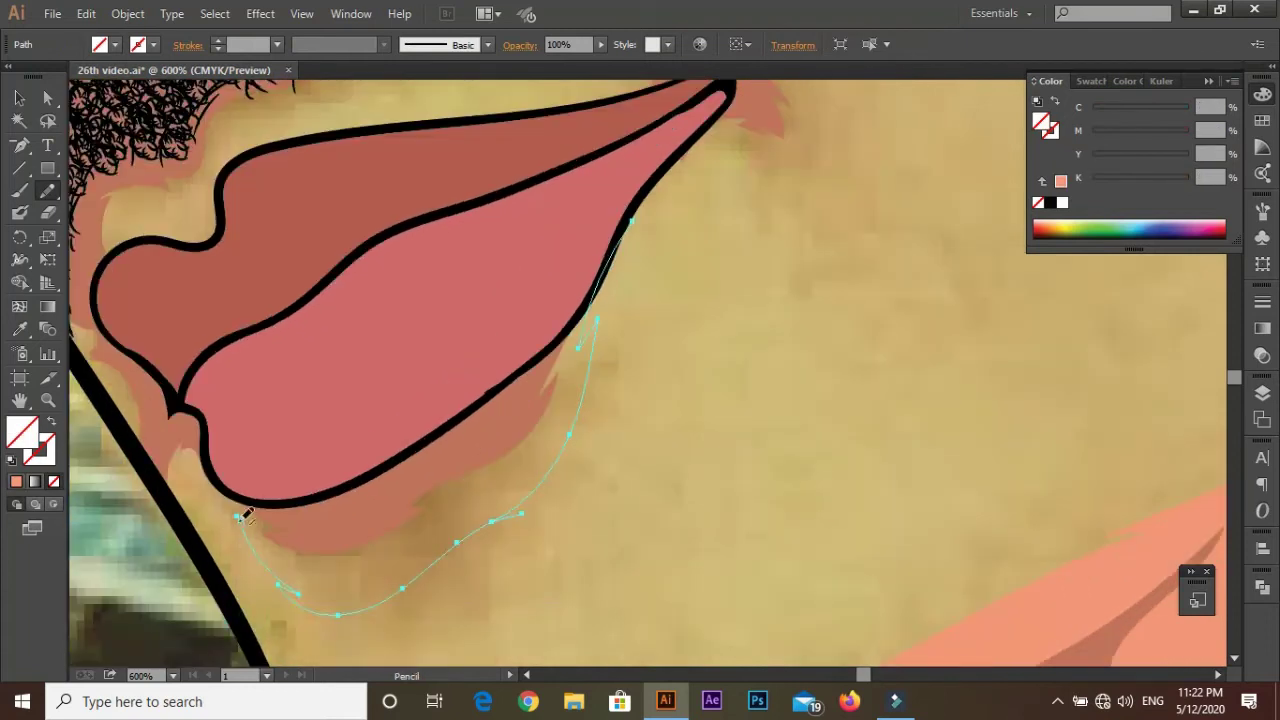
pyautogui.hotkey('ctrl', 'shift', 'a')
pyautogui.hotkey('ctrl', '=')
pyautogui.moveTo(258, 316); pyautogui.dragTo(363, 540)
pyautogui.hotkey('ctrl', 'shift', 'a')
# Step: Draw the chin highlight between jaw and beard, extending it to the jaw corner
pyautogui.scroll(5, 414, 517)
pyautogui.hscroll(-5, 414, 517)
pyautogui.moveTo(455, 545); pyautogui.dragTo(386, 457)
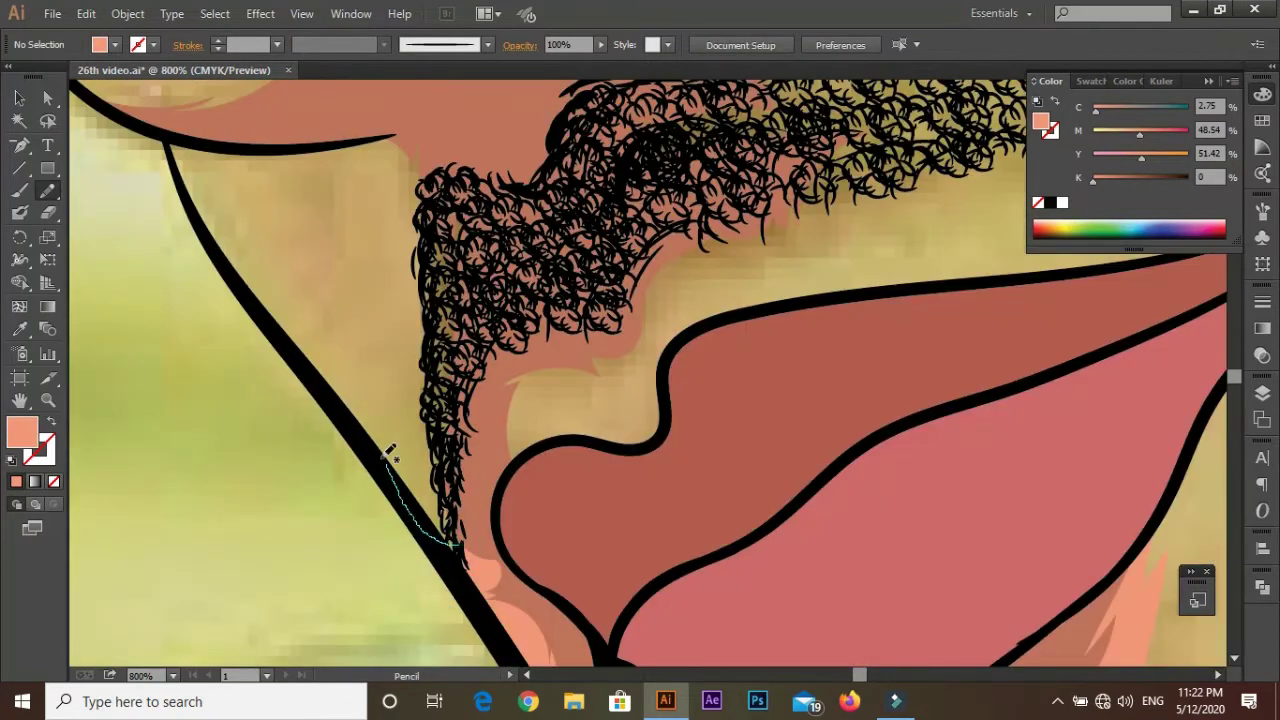
pyautogui.moveTo(330, 158); pyautogui.dragTo(302, 142)
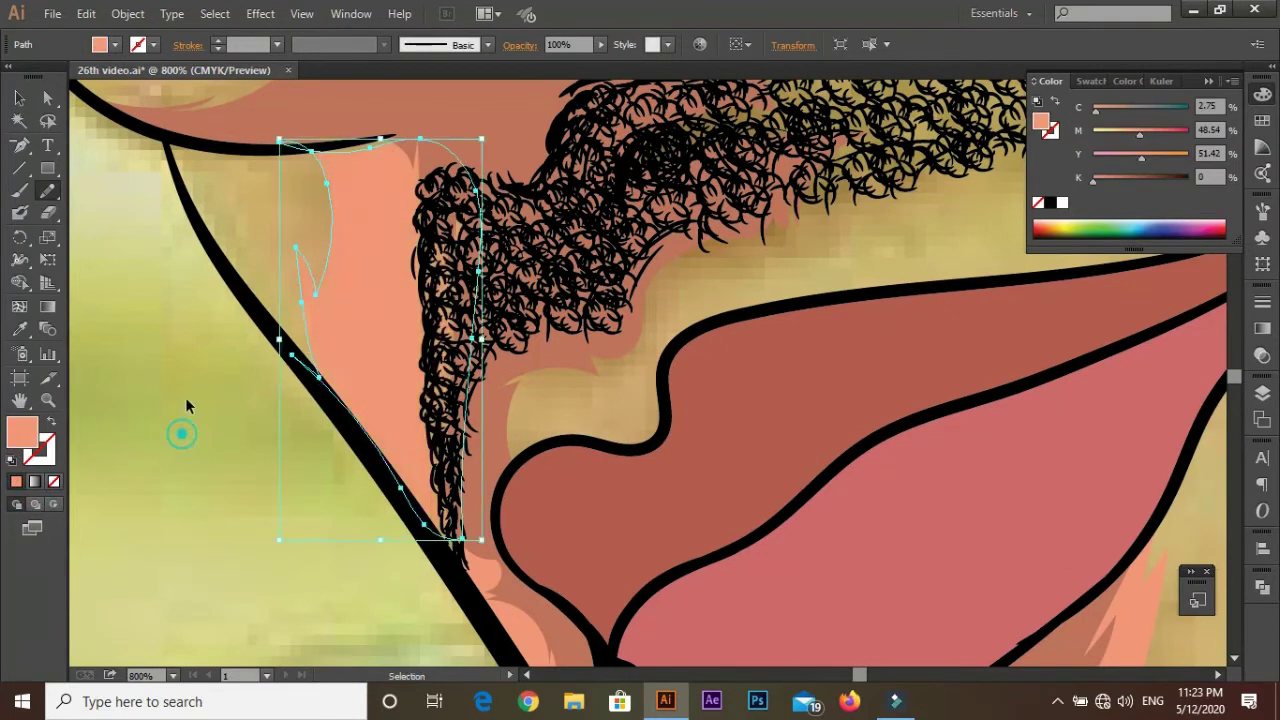
pyautogui.hotkey('ctrl', '=')
pyautogui.moveTo(160, 489); pyautogui.dragTo(377, 384)
pyautogui.moveTo(495, 425); pyautogui.dragTo(403, 258)
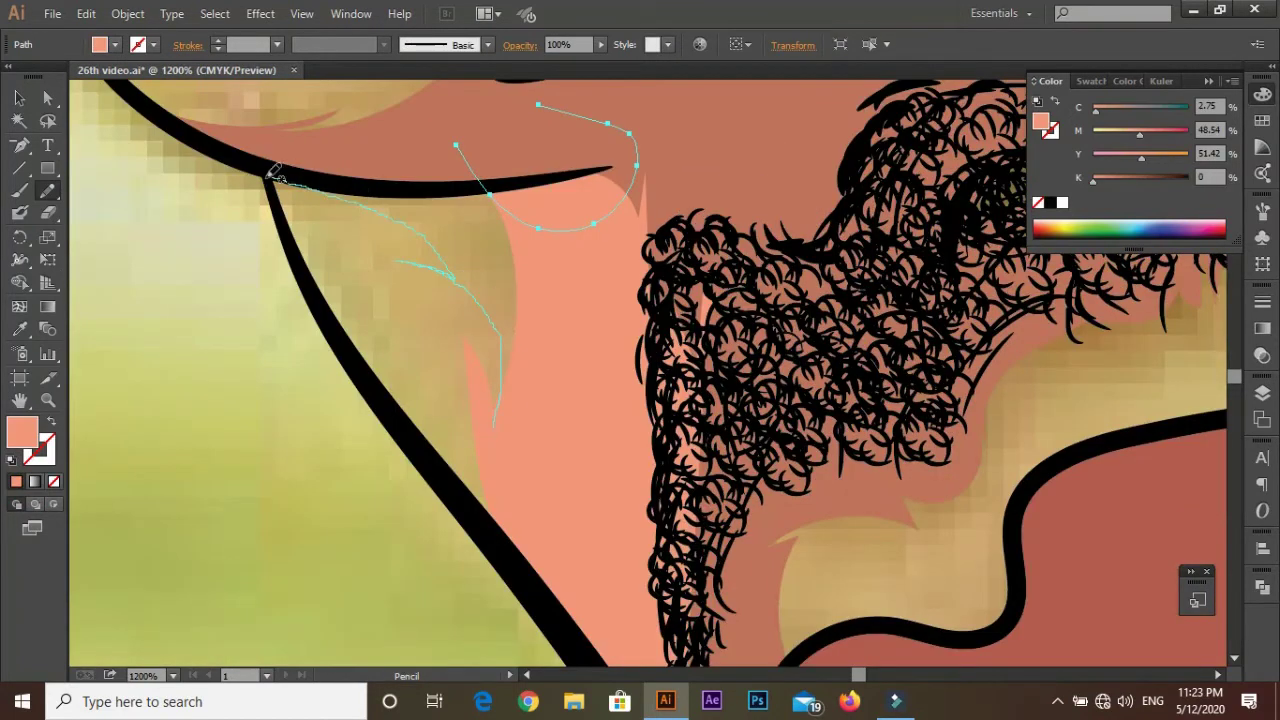
pyautogui.hotkey('ctrl', 'shift', 'a')
# Step: Draw a highlight arc above the upper lip, extending it up toward the nose
pyautogui.hotkey('ctrl', '-')
pyautogui.scroll(5, 512, 390)
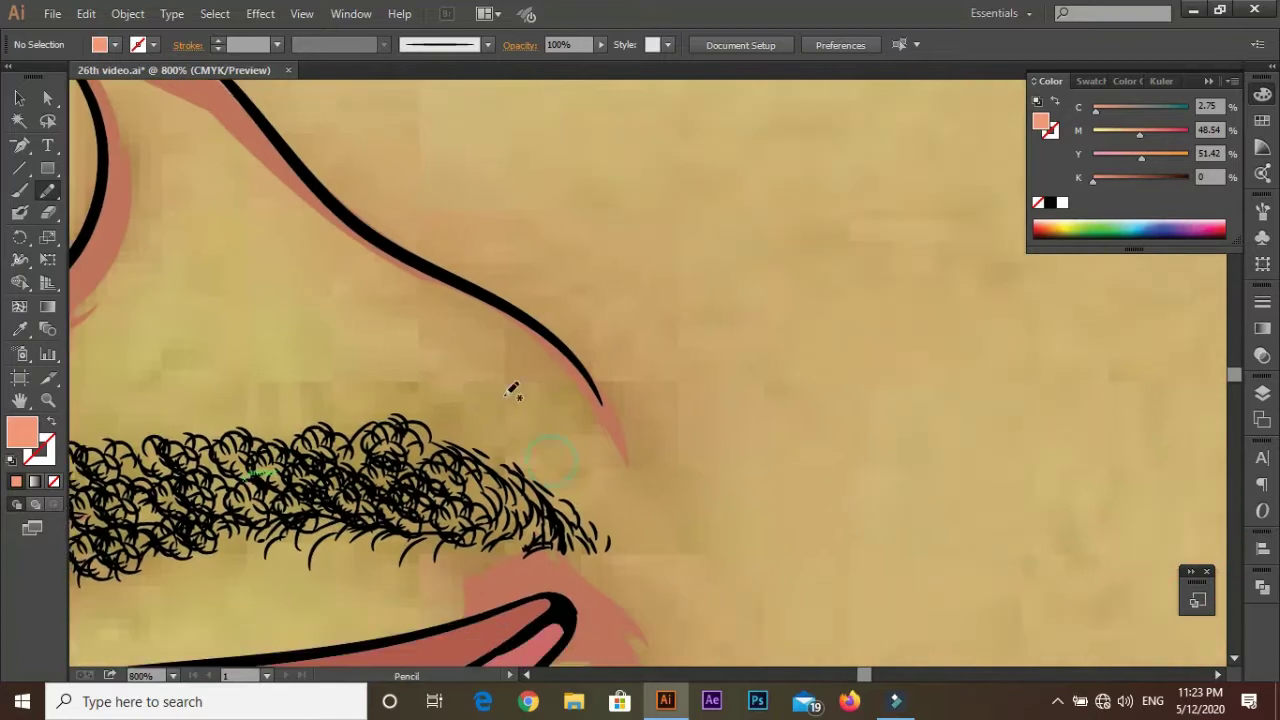
pyautogui.scroll(-5, 512, 390)
pyautogui.moveTo(808, 355); pyautogui.dragTo(768, 293)
pyautogui.hotkey('ctrl', '-')
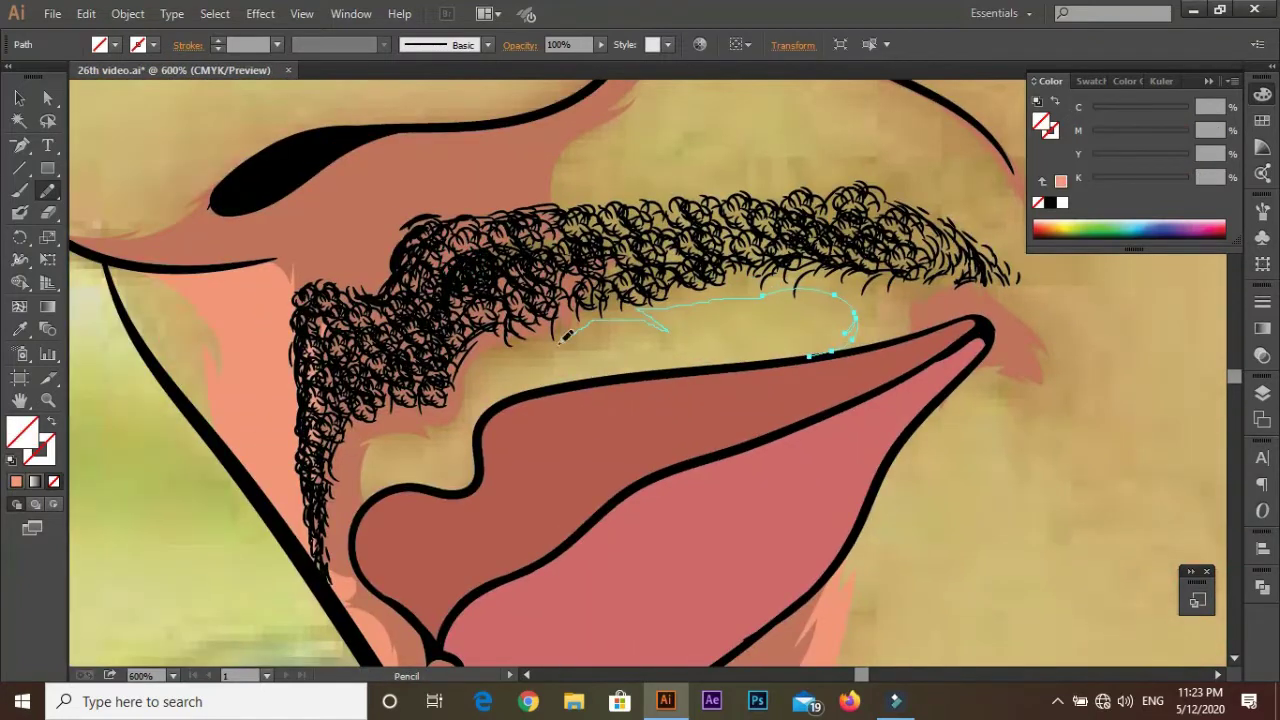
pyautogui.moveTo(346, 376); pyautogui.dragTo(380, 430)
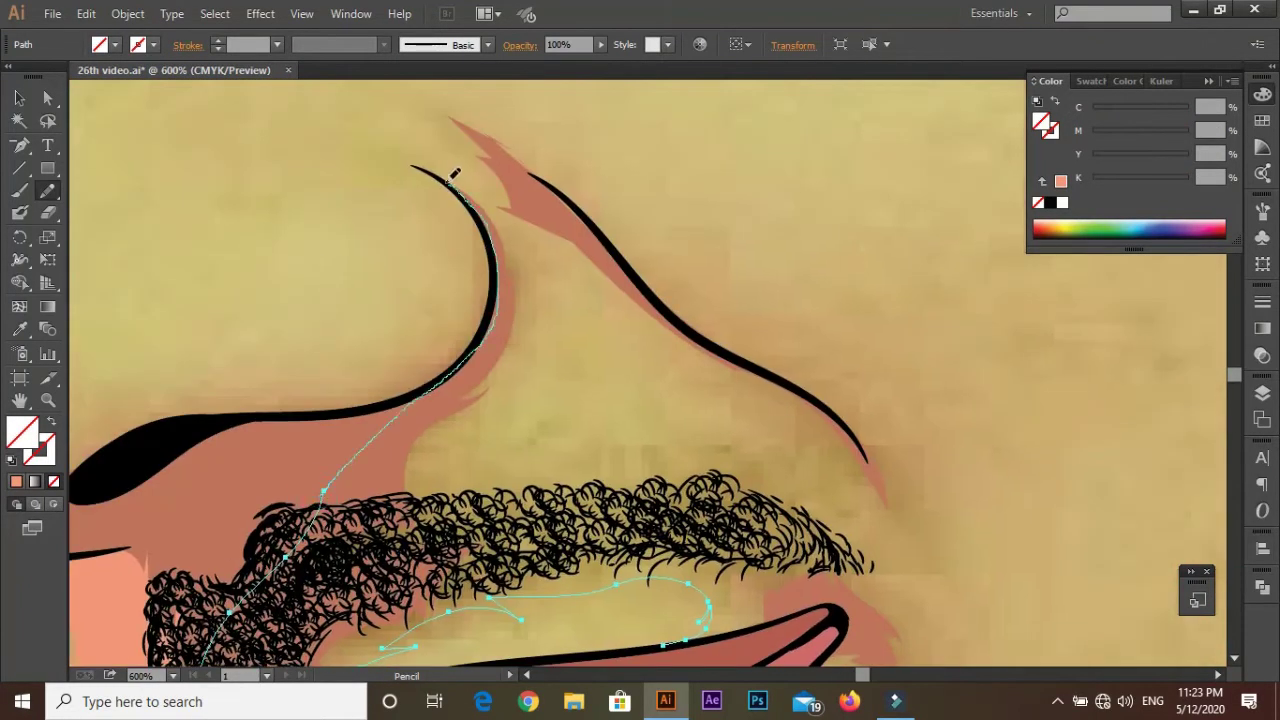
# Step: Close the salmon highlight outline around the mustache
pyautogui.keyDown('ctrl'); pyautogui.click(452, 176); pyautogui.keyUp('ctrl')
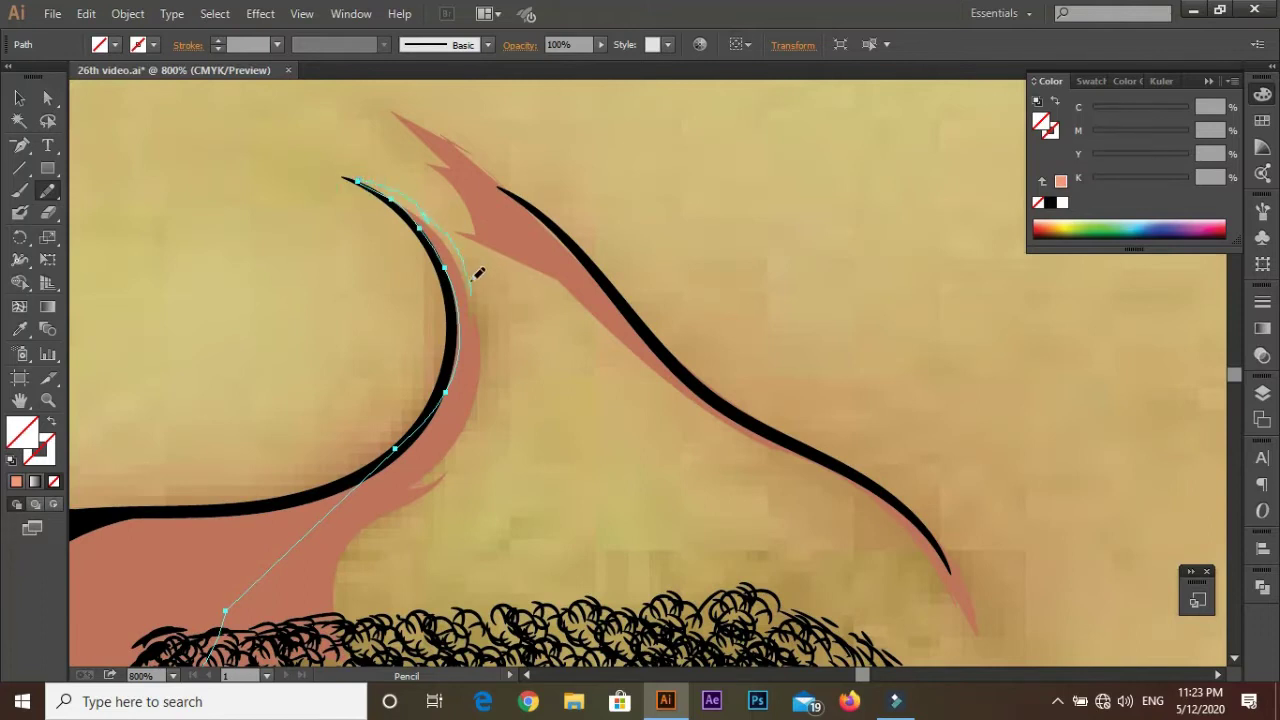
pyautogui.moveTo(745, 595); pyautogui.dragTo(410, 350)
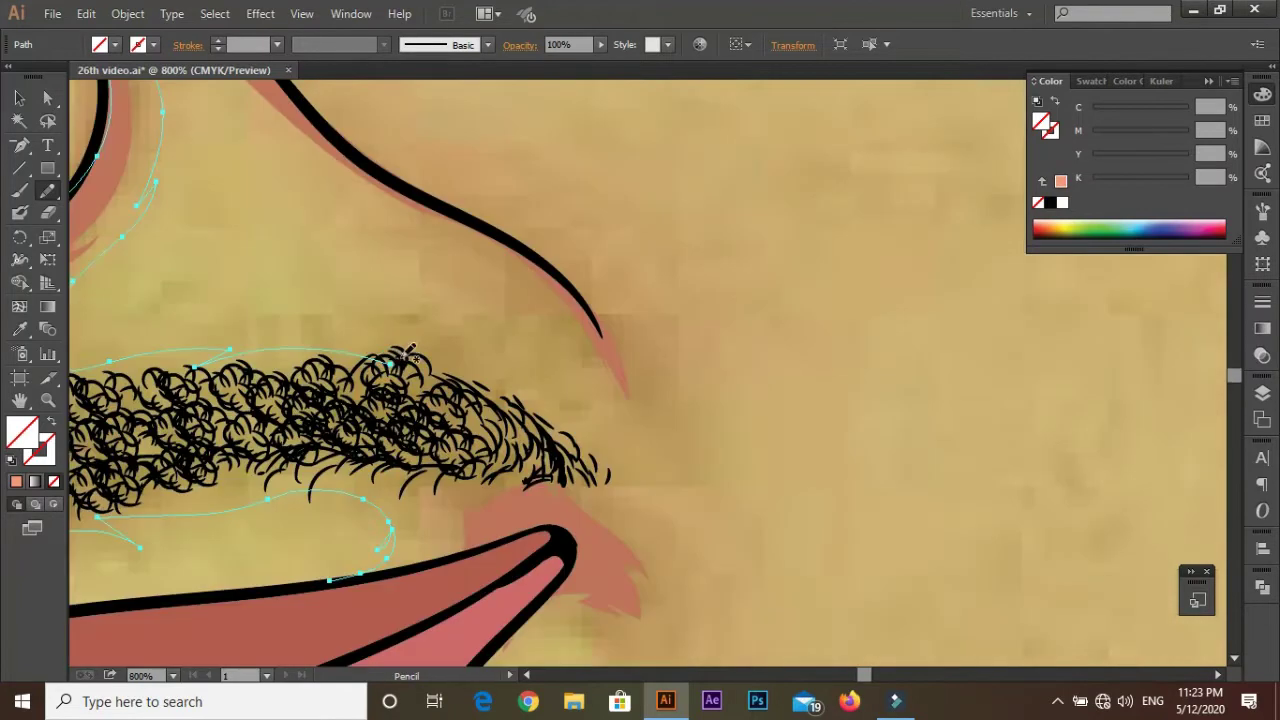
pyautogui.moveTo(640, 515); pyautogui.dragTo(487, 255)
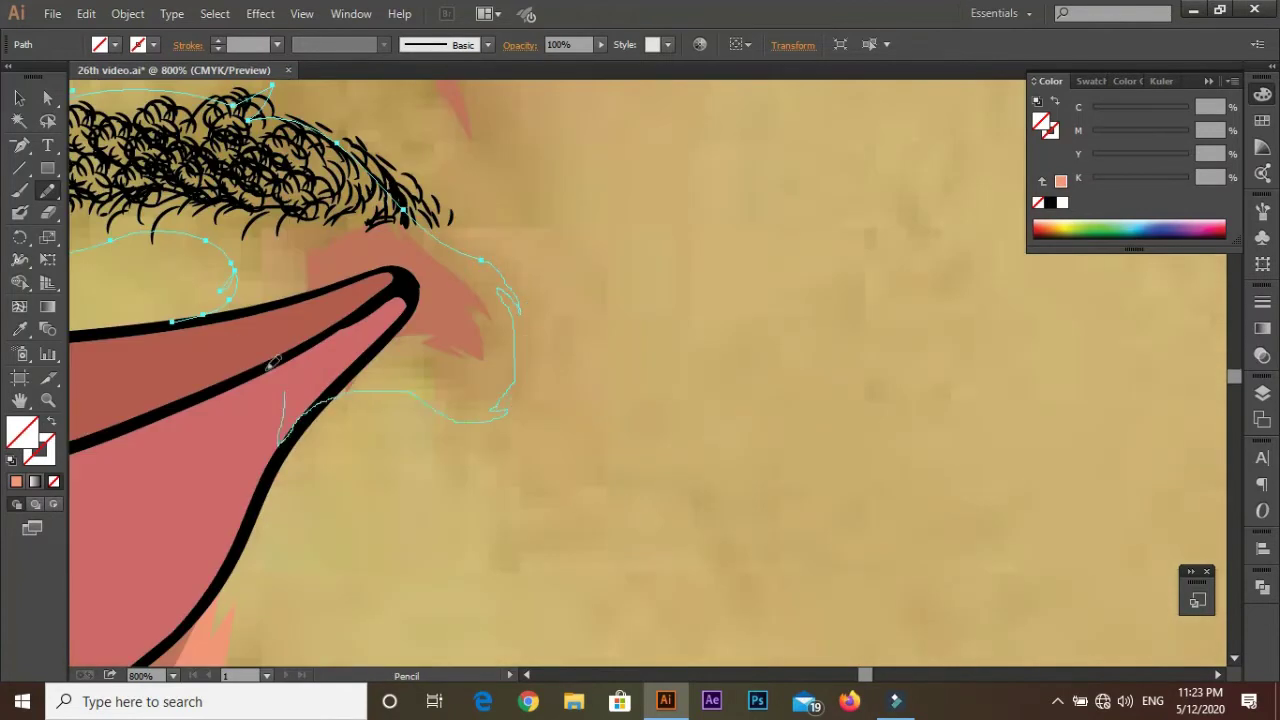
pyautogui.moveTo(272, 363); pyautogui.dragTo(283, 395)
pyautogui.scroll(5, 740, 410)
pyautogui.scroll(-1, 760, 437)
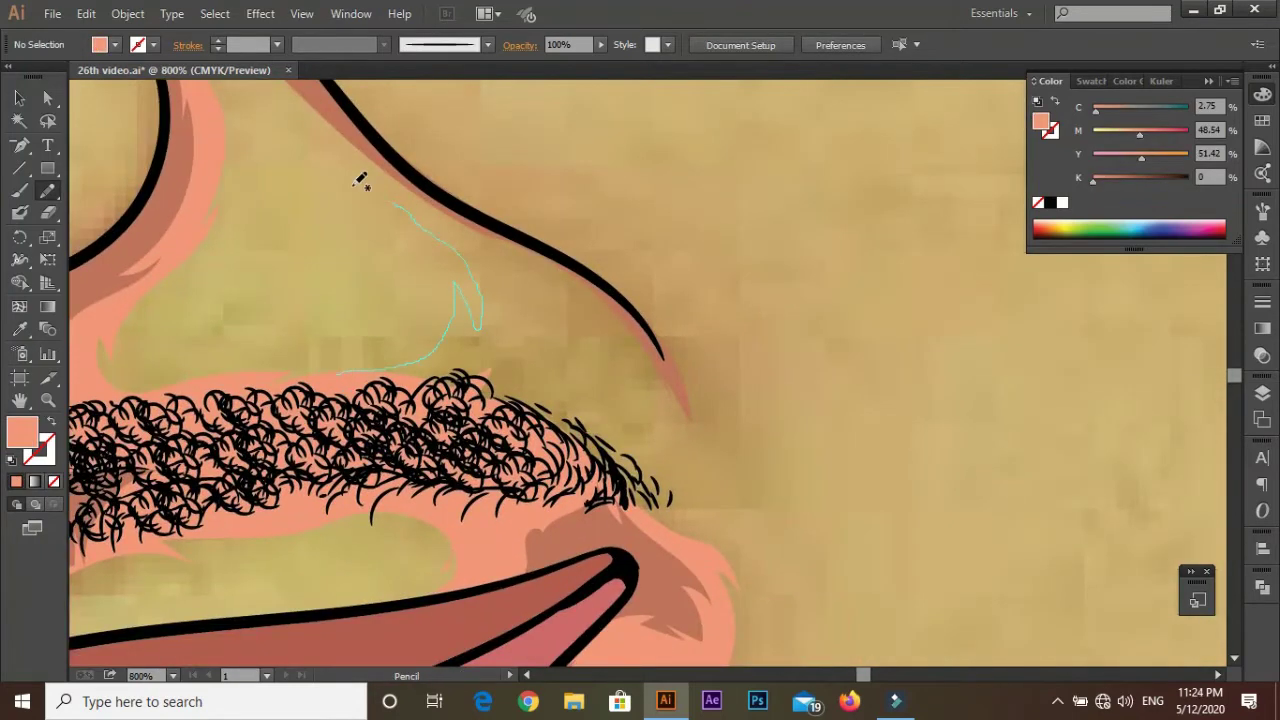
# Step: Trace the freehand shadow shape beside the nostril and along the nose, then view the whole face
pyautogui.moveTo(360, 180); pyautogui.dragTo(478, 465)
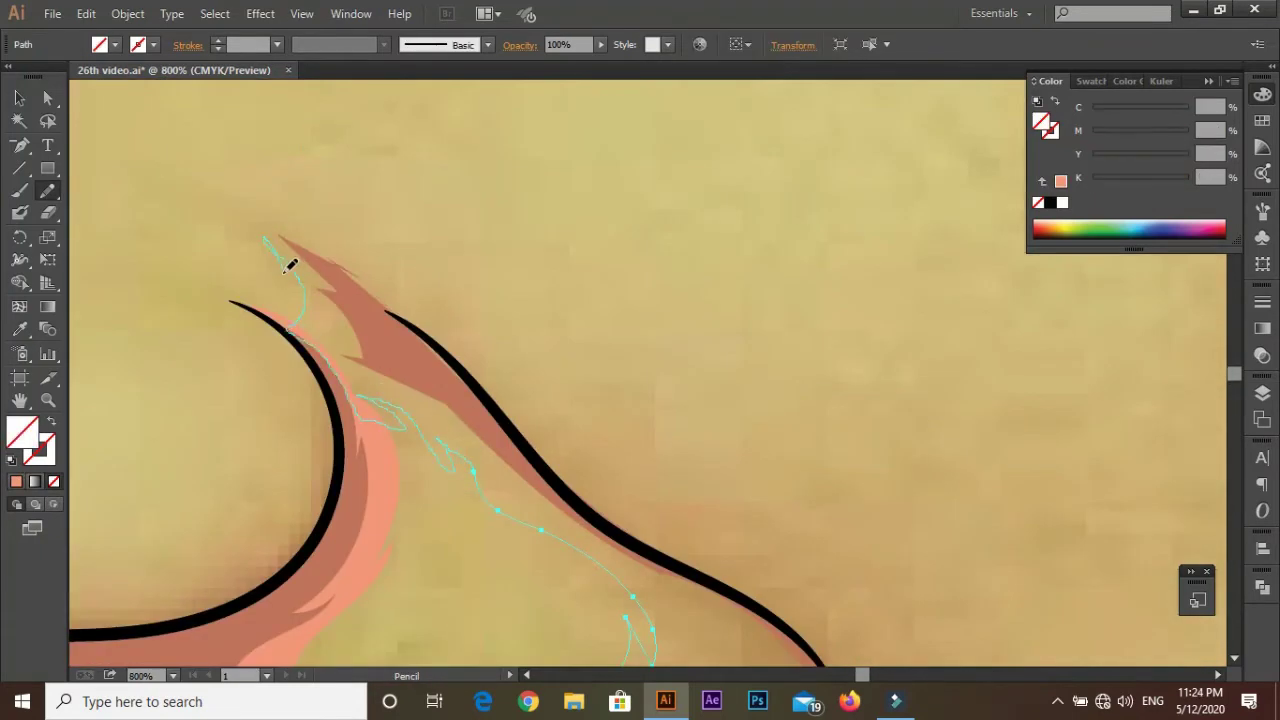
pyautogui.moveTo(462, 372); pyautogui.dragTo(383, 270)
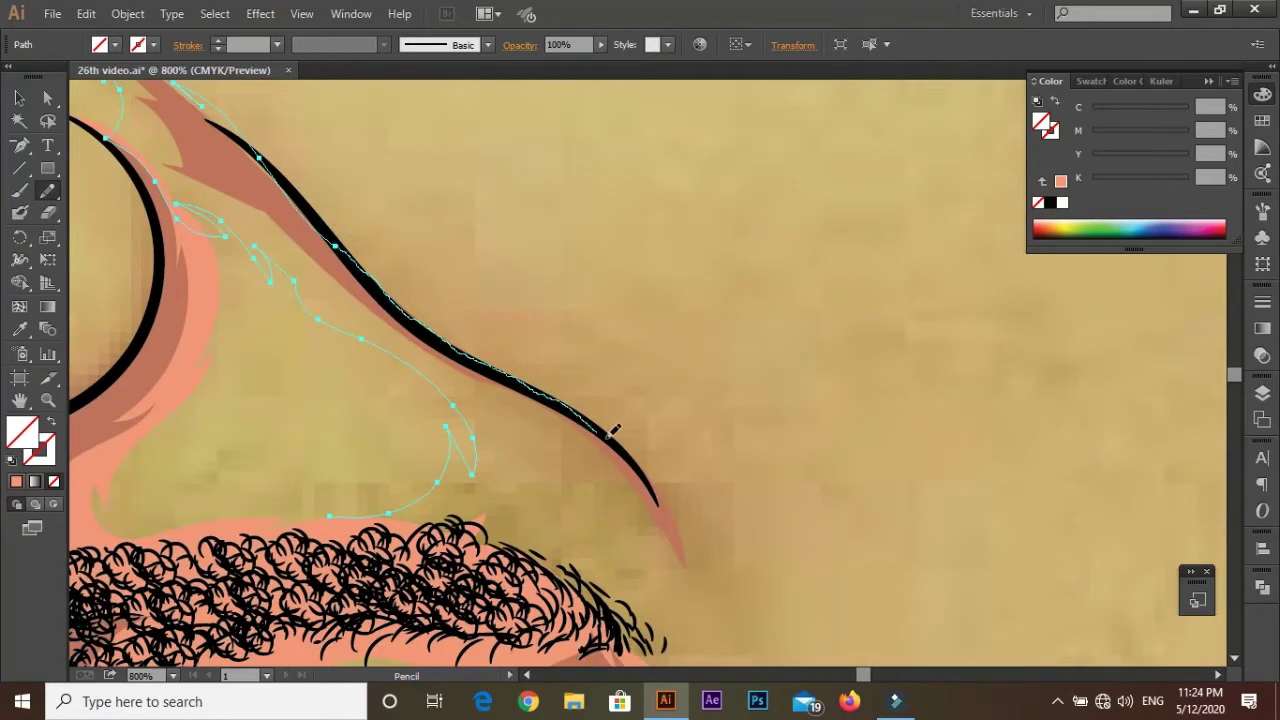
pyautogui.moveTo(690, 595); pyautogui.dragTo(677, 286)
pyautogui.hotkey('ctrl', 'shift', 'a')
pyautogui.moveTo(871, 294); pyautogui.dragTo(566, 330)
pyautogui.moveTo(591, 438); pyautogui.dragTo(595, 430)
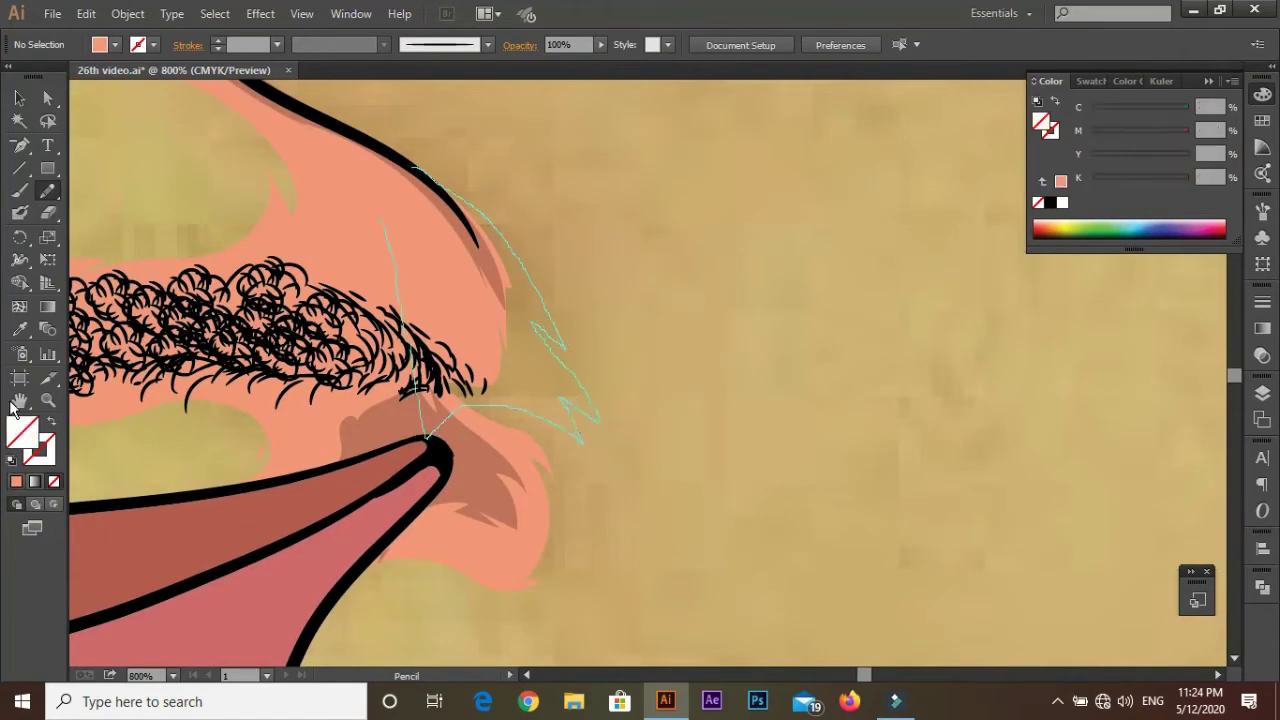
pyautogui.hotkey('ctrl', '1')
# Step: Hide the background photo layer and select all the portrait artwork
pyautogui.hotkey('ctrl', '-')
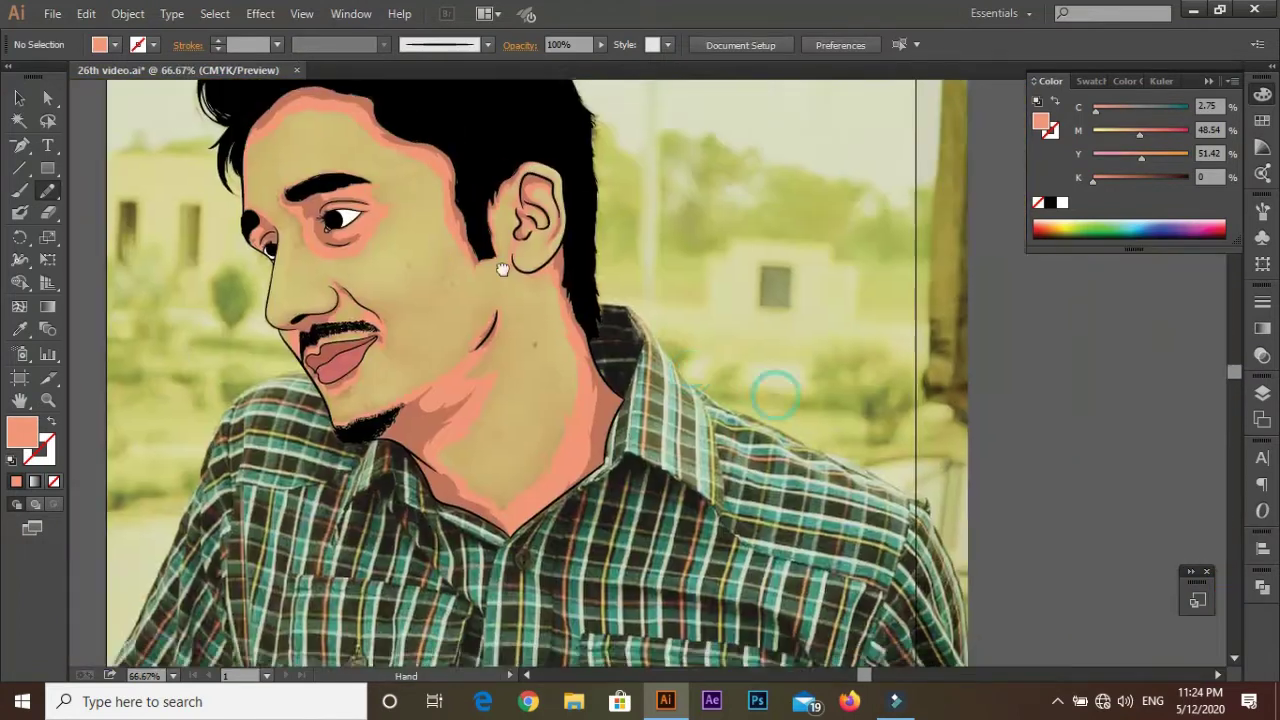
pyautogui.click(1262, 393)
pyautogui.click(1041, 503)
pyautogui.hotkey('ctrl', '-')
pyautogui.press('v')
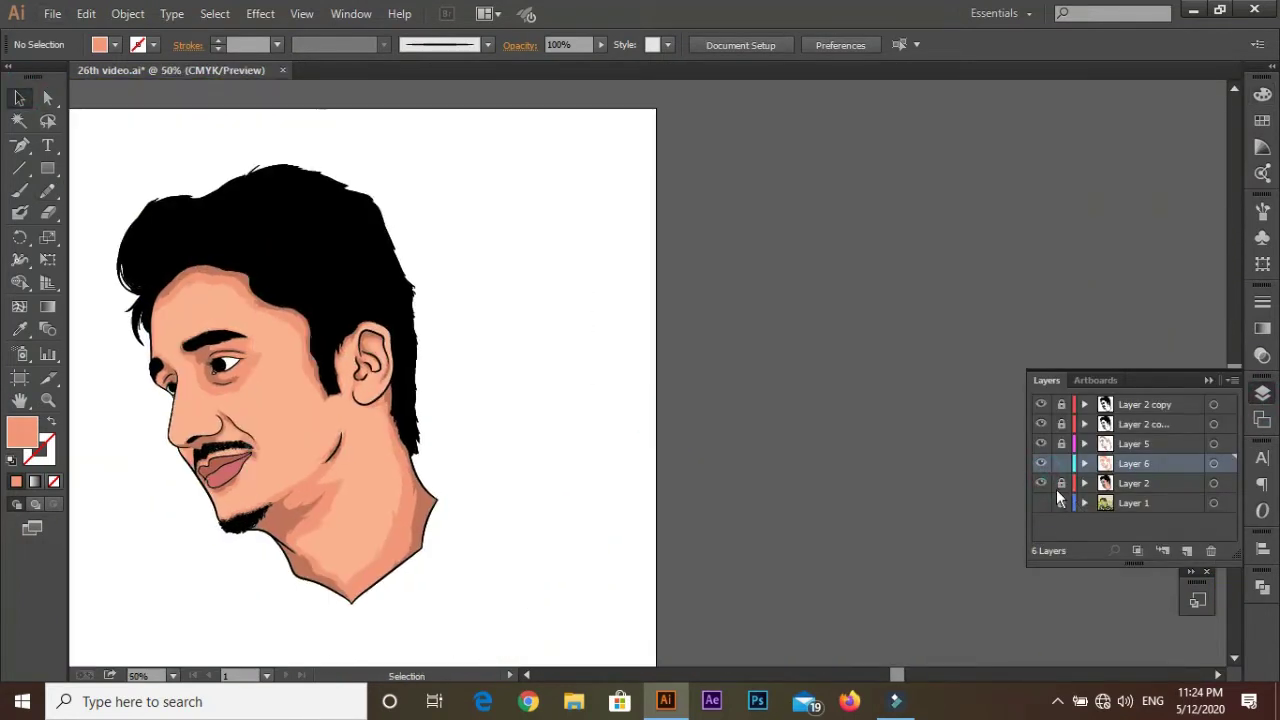
pyautogui.hotkey('ctrl', '-')
pyautogui.hotkey('ctrl', 'a')
pyautogui.hotkey('ctrl', '+')
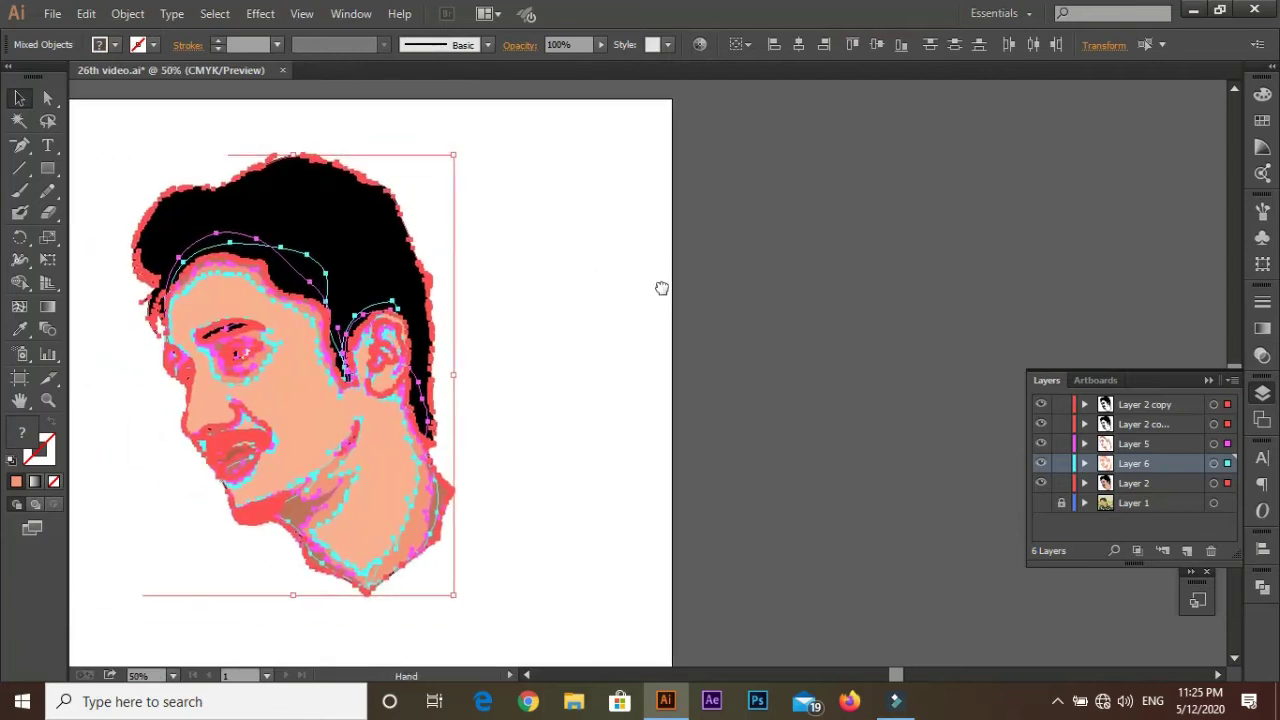
# Step: Recolor Artwork keeping all colours, shifting hue and brightening the peach and tan skin tones
pyautogui.click(86, 13)
pyautogui.click(440, 351)
pyautogui.click(968, 194)
pyautogui.click(985, 338)
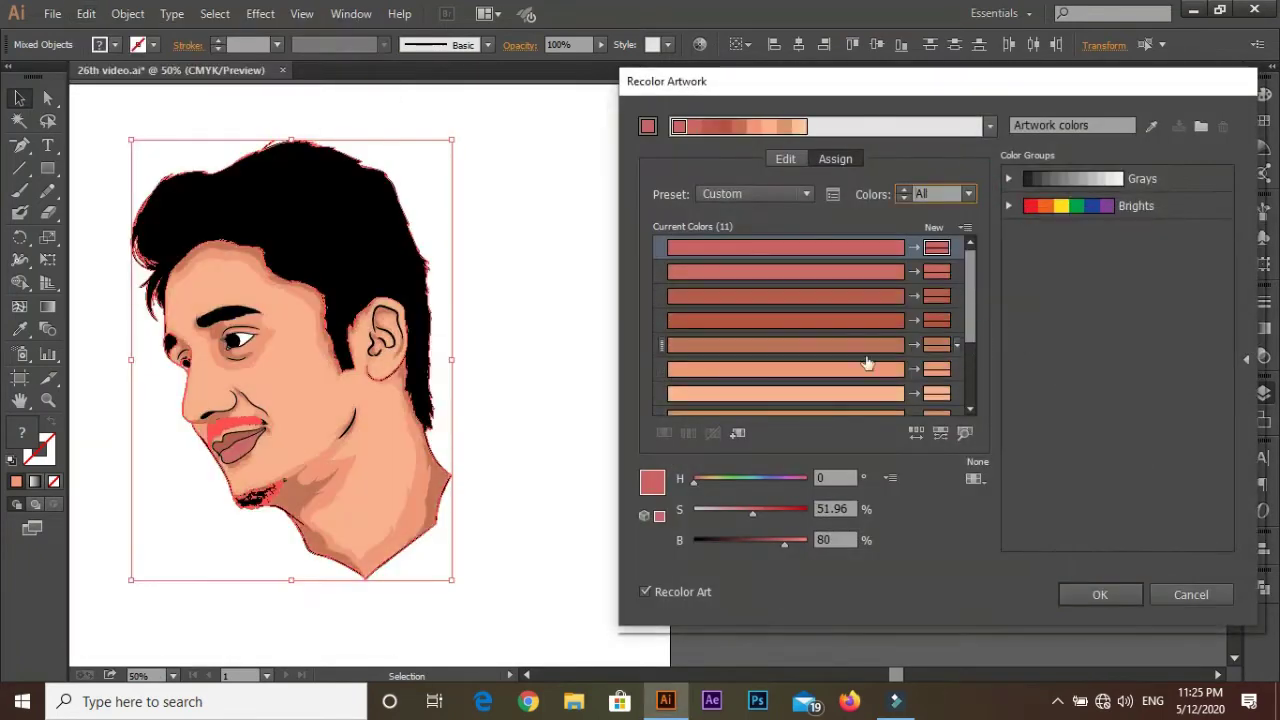
pyautogui.click(866, 369)
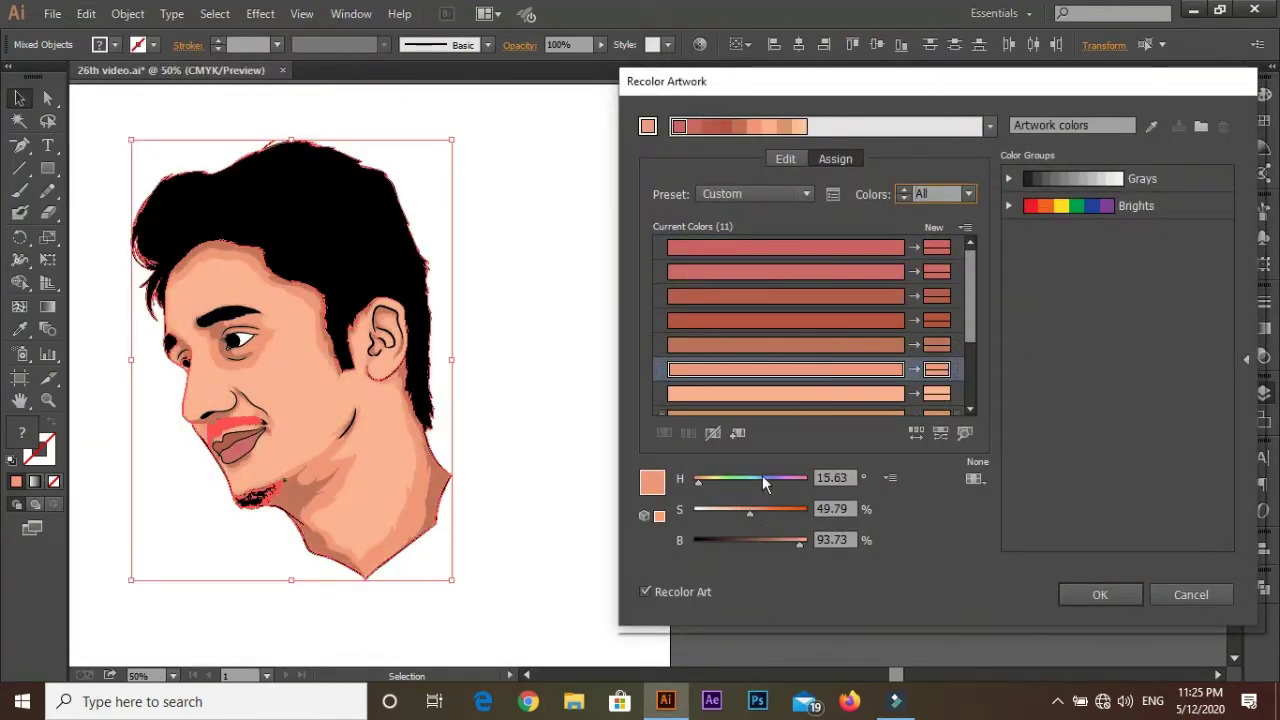
pyautogui.moveTo(751, 511)
pyautogui.mouseDown()
pyautogui.moveTo(765, 512)
pyautogui.moveTo(735, 511)
pyautogui.mouseUp()
pyautogui.click(780, 393)
pyautogui.click(785, 344)
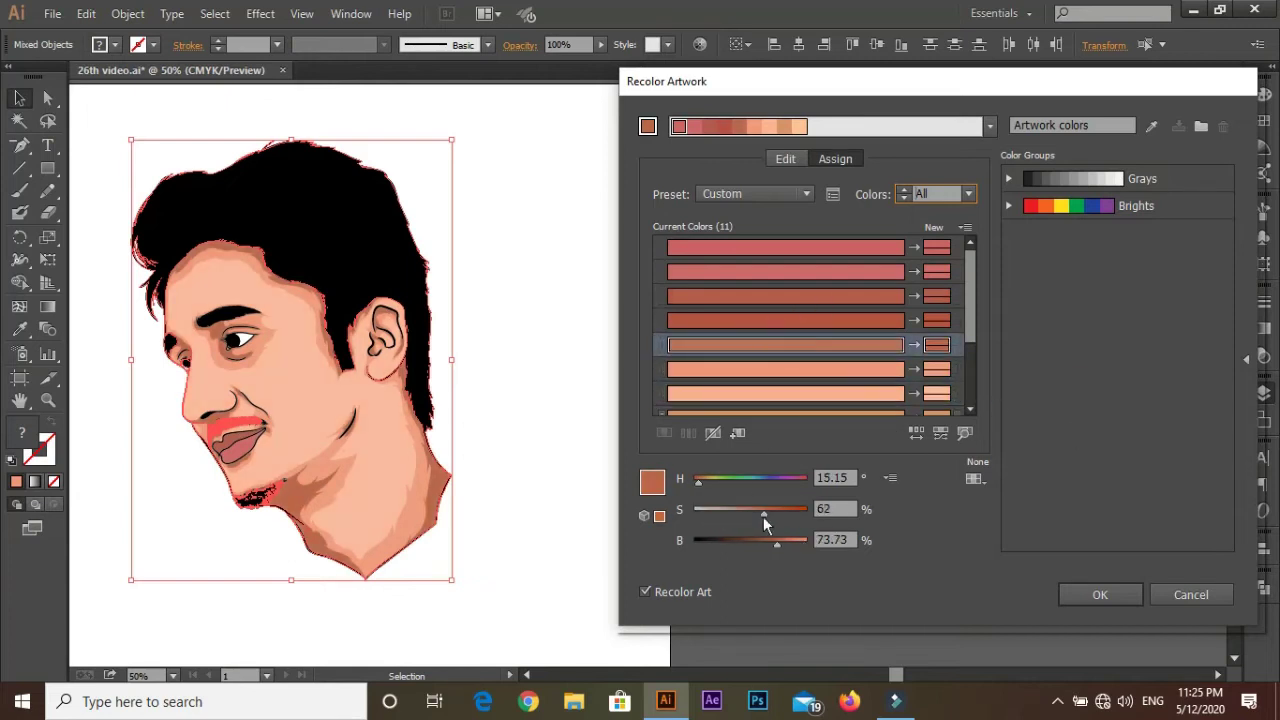
pyautogui.click(1090, 594)
pyautogui.scroll(2, 553, 457)
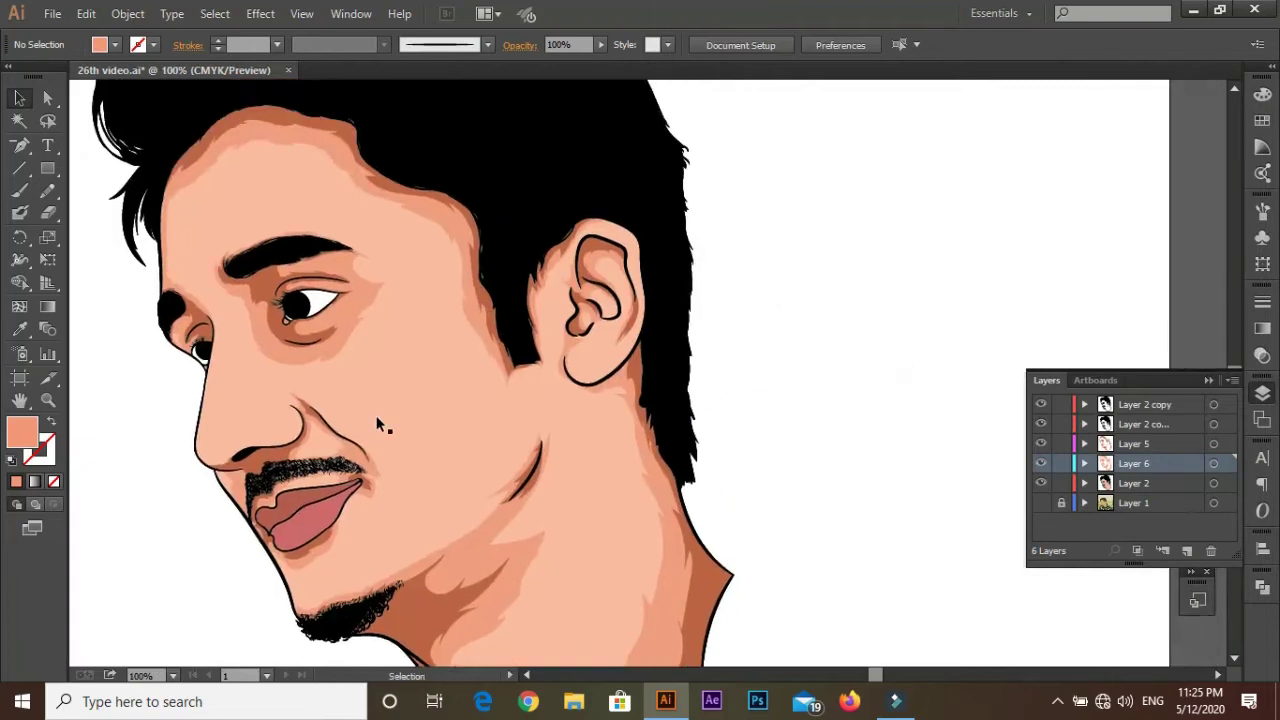
pyautogui.scroll(-1, 417, 377)
pyautogui.hotkey('ctrl', '-')
# Step: Show the photo, add a new highlights layer, and set a lighter peach fill sampled from the skin
pyautogui.click(1041, 503)
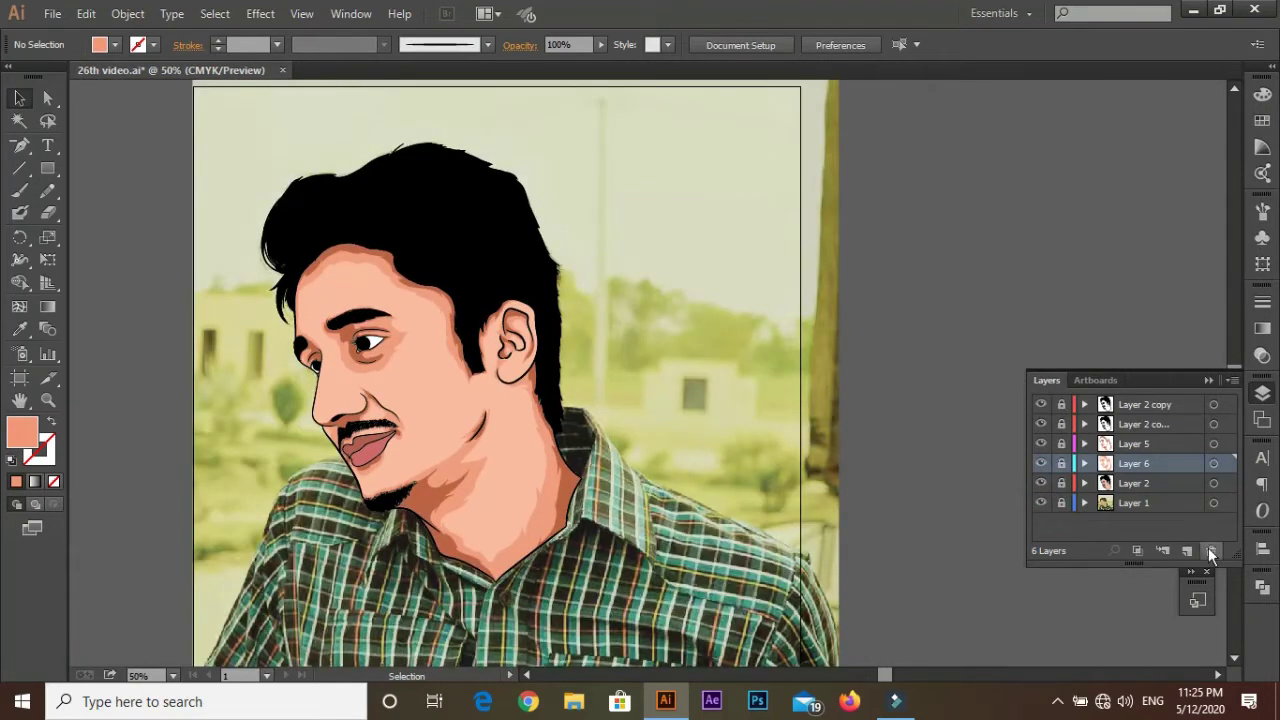
pyautogui.click(1187, 550)
pyautogui.press('i')
pyautogui.click(432, 387)
pyautogui.doubleClick(23, 432)
pyautogui.moveTo(549, 363); pyautogui.dragTo(560, 363)
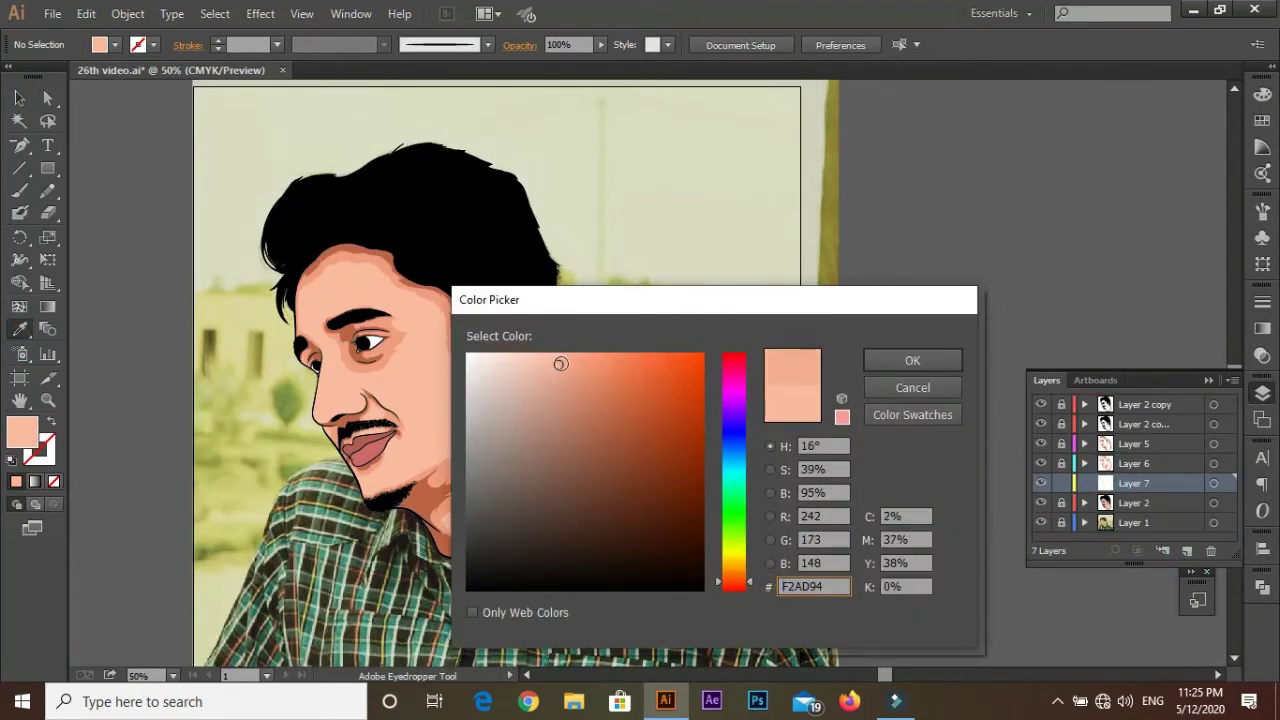
pyautogui.click(908, 358)
pyautogui.click(47, 190)
# Step: Take the Pencil tool, hide the Layer 2 skin artwork and zoom in on the face
pyautogui.hotkey('ctrl', '+')
pyautogui.hotkey('ctrl', '+')
pyautogui.press('F6')
pyautogui.click(1262, 393)
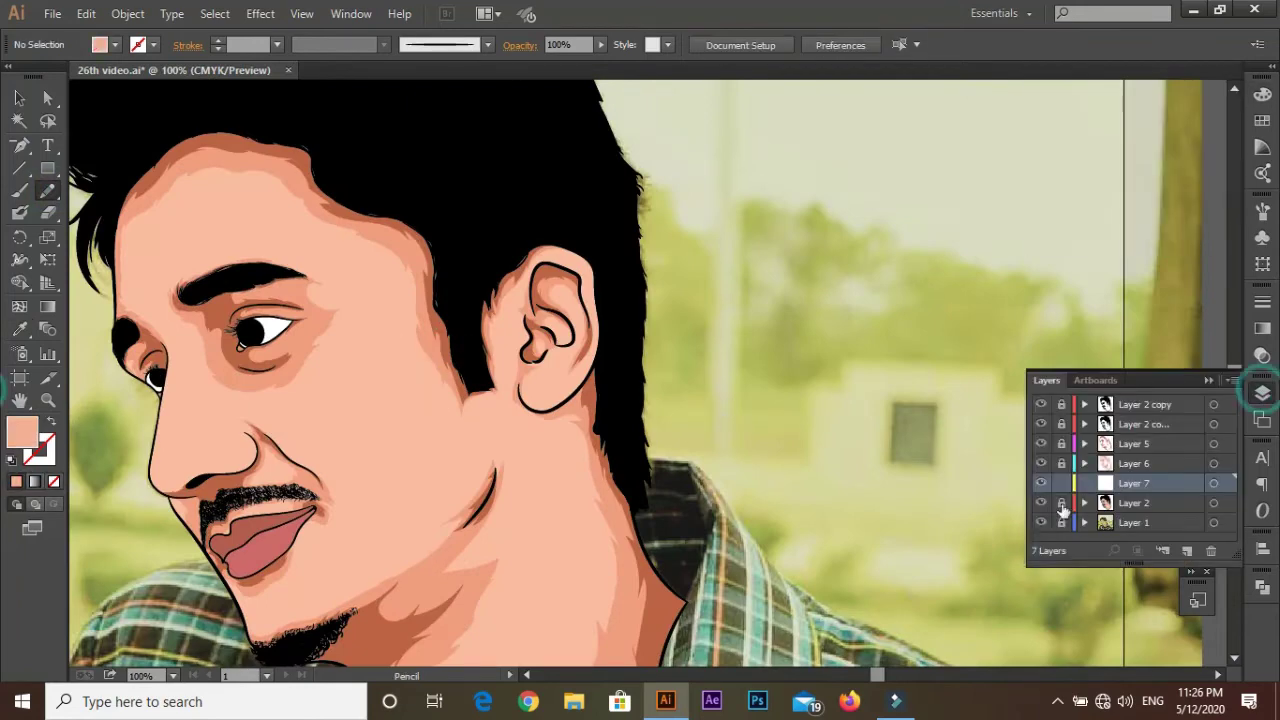
pyautogui.click(1041, 503)
pyautogui.hotkey('ctrl', '+')
pyautogui.moveTo(420, 341); pyautogui.dragTo(325, 289)
pyautogui.scroll(-3, 325, 289)
pyautogui.scroll(3, 400, 400)
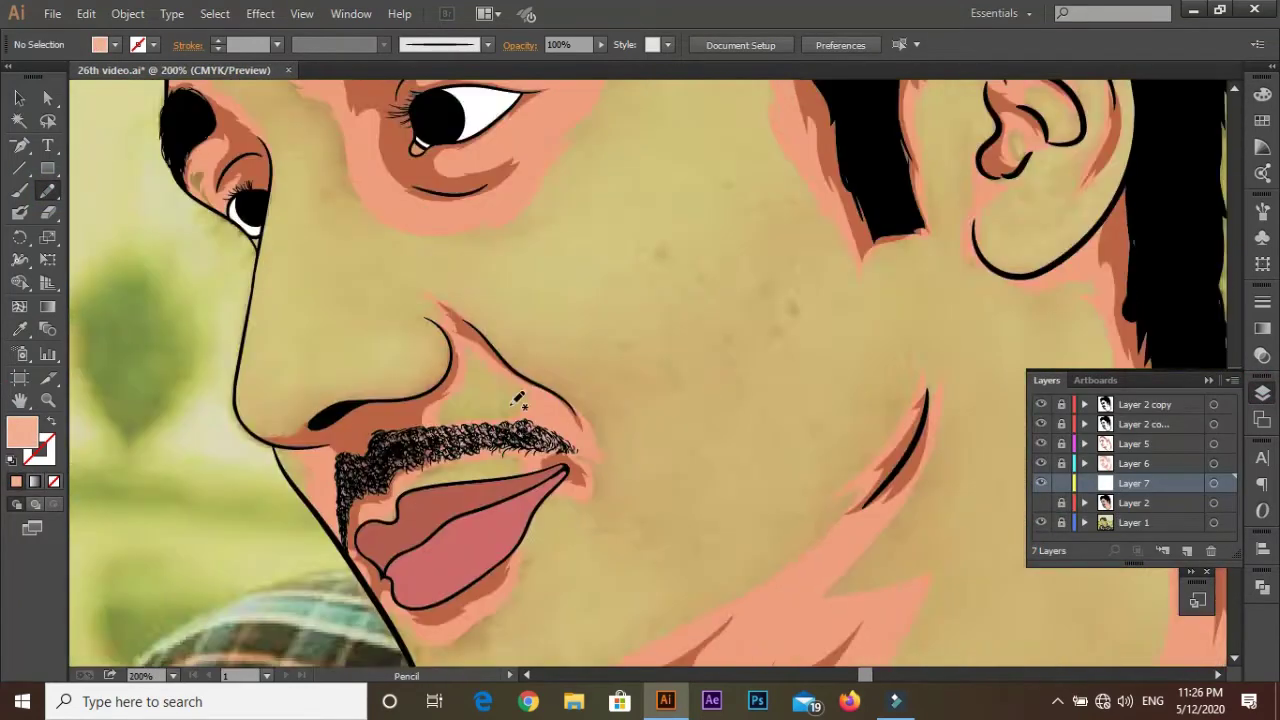
pyautogui.scroll(2, 420, 400)
pyautogui.scroll(2, 437, 400)
pyautogui.scroll(-3, 437, 400)
pyautogui.scroll(3, 400, 360)
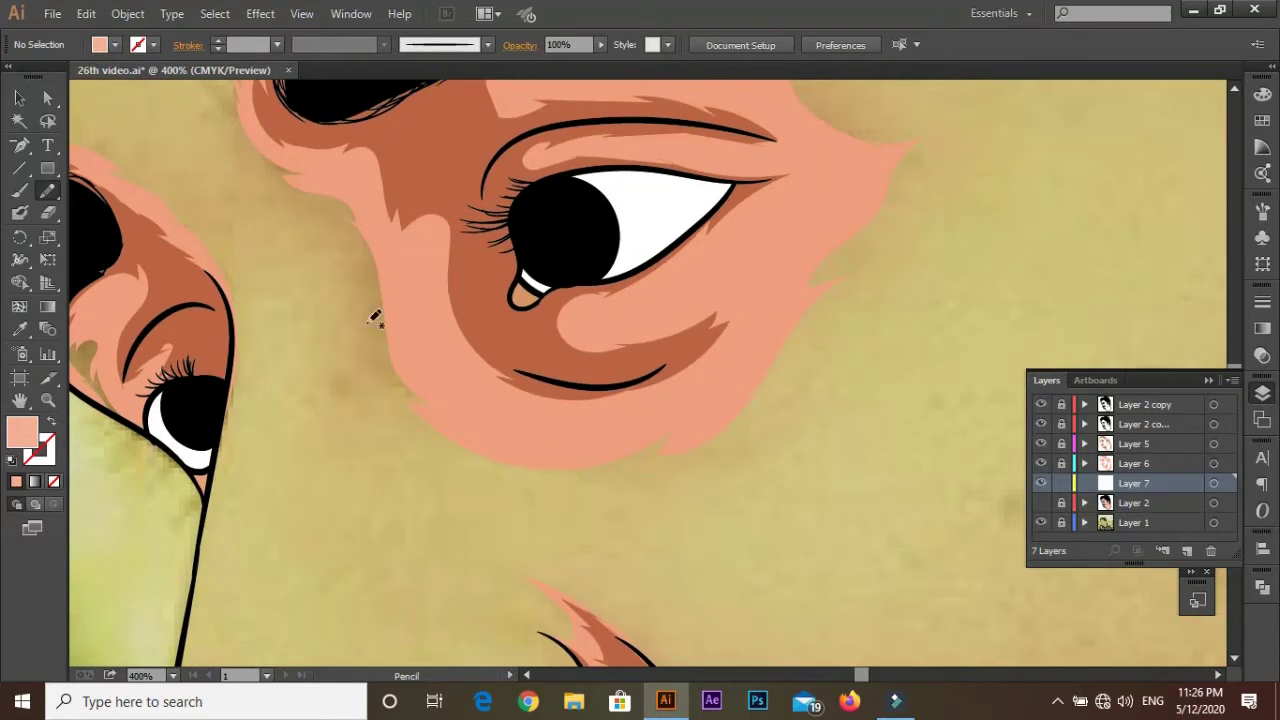
pyautogui.scroll(-3, 546, 363)
pyautogui.scroll(3, 546, 363)
# Step: Pencil a cheek highlight from under the eye toward the jaw, ear and hairline
pyautogui.moveTo(255, 340); pyautogui.dragTo(445, 308)
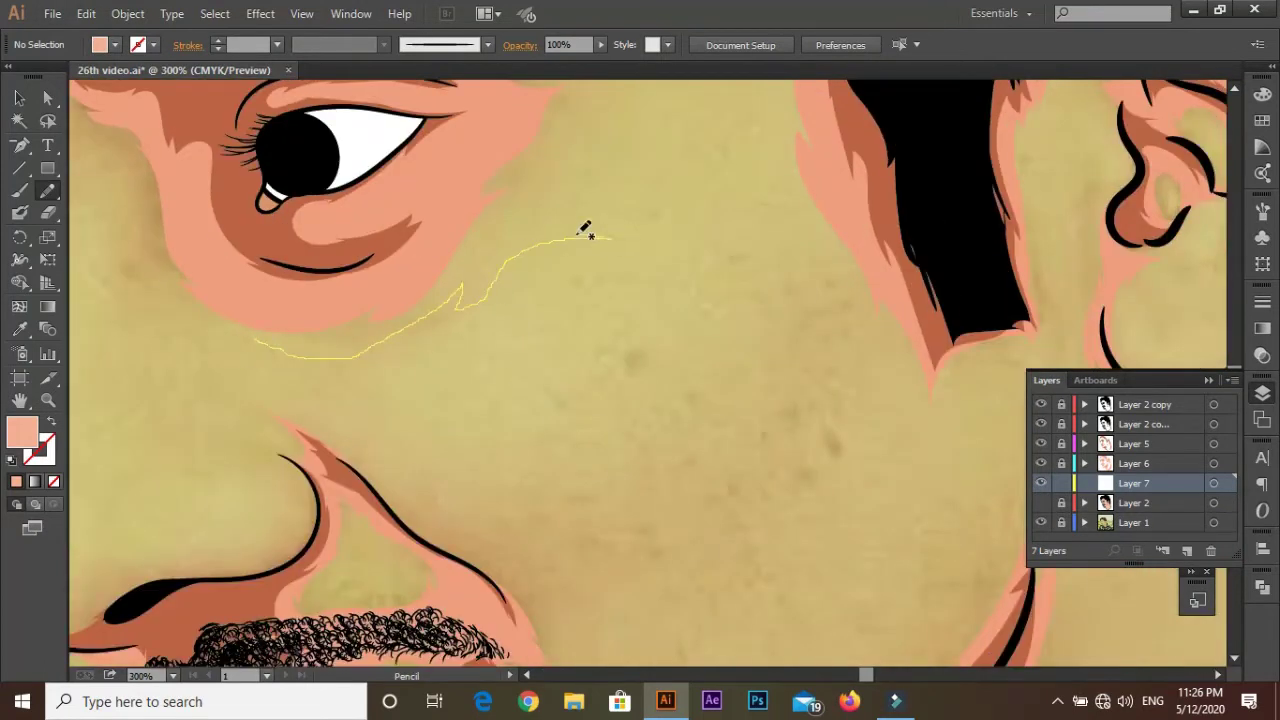
pyautogui.moveTo(940, 460); pyautogui.dragTo(967, 424)
pyautogui.scroll(-1, 760, 303)
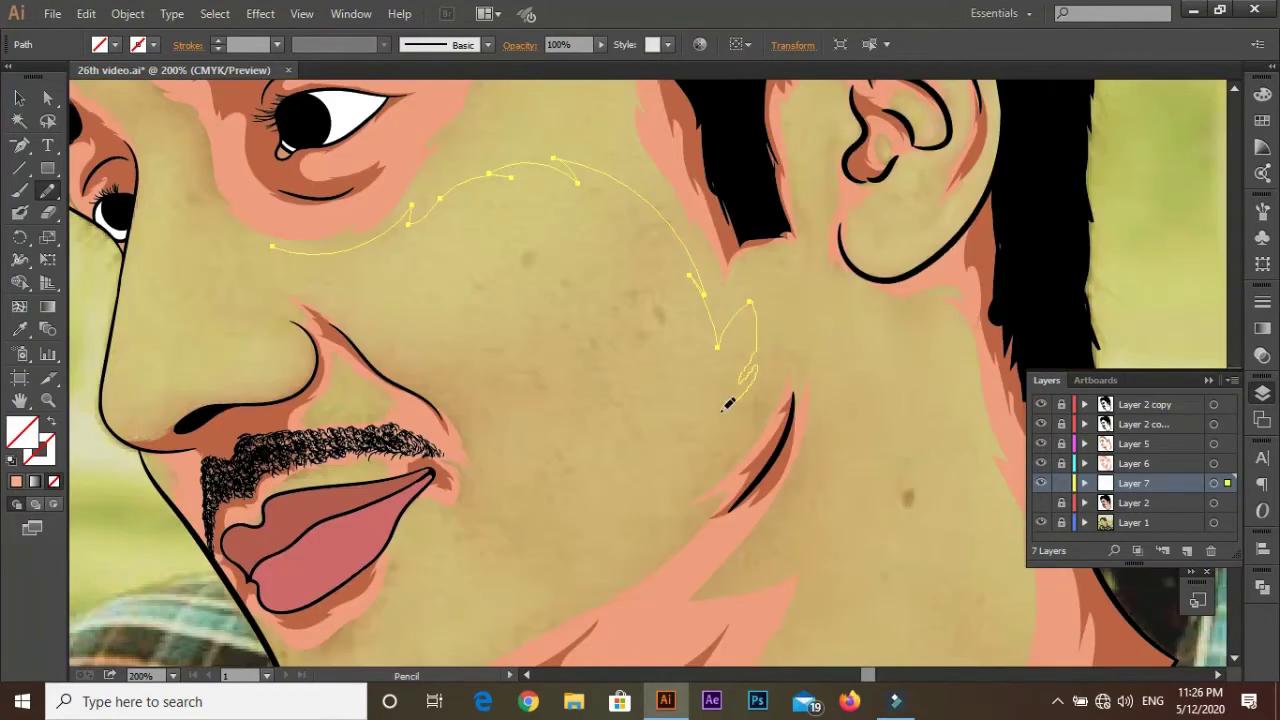
pyautogui.moveTo(818, 316); pyautogui.dragTo(829, 257)
pyautogui.scroll(4, 829, 257)
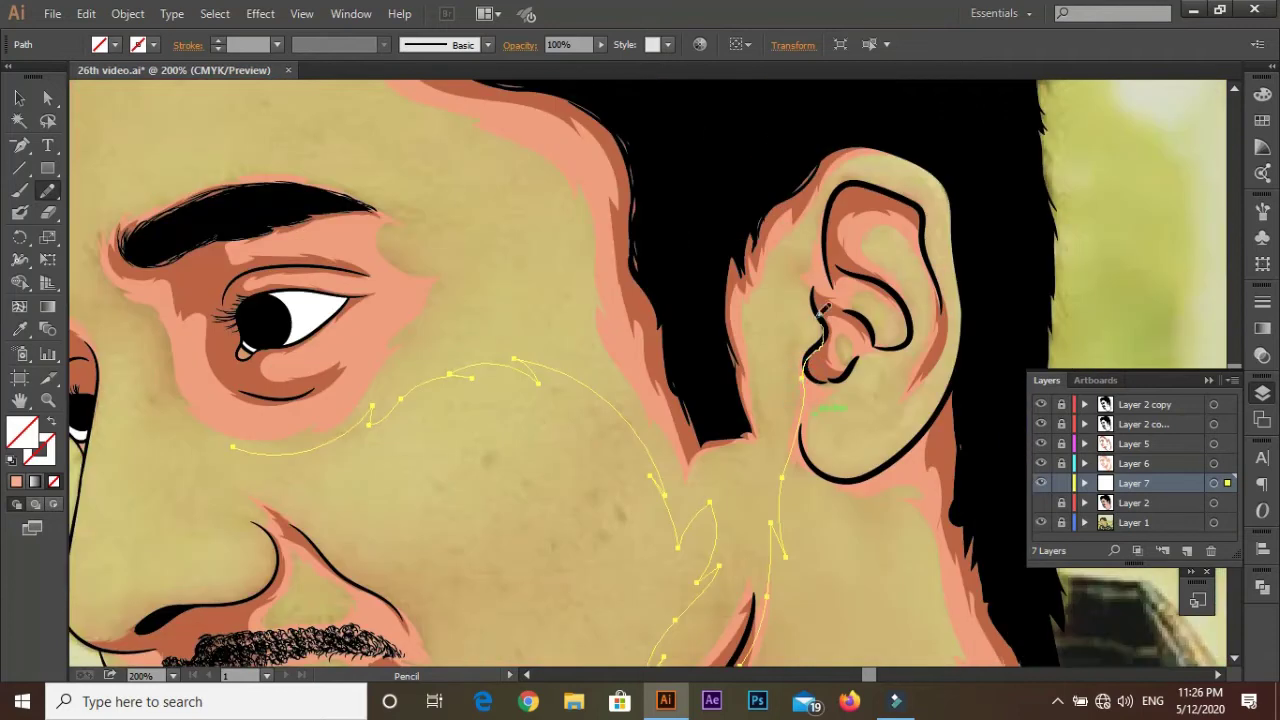
pyautogui.scroll(5, 843, 165)
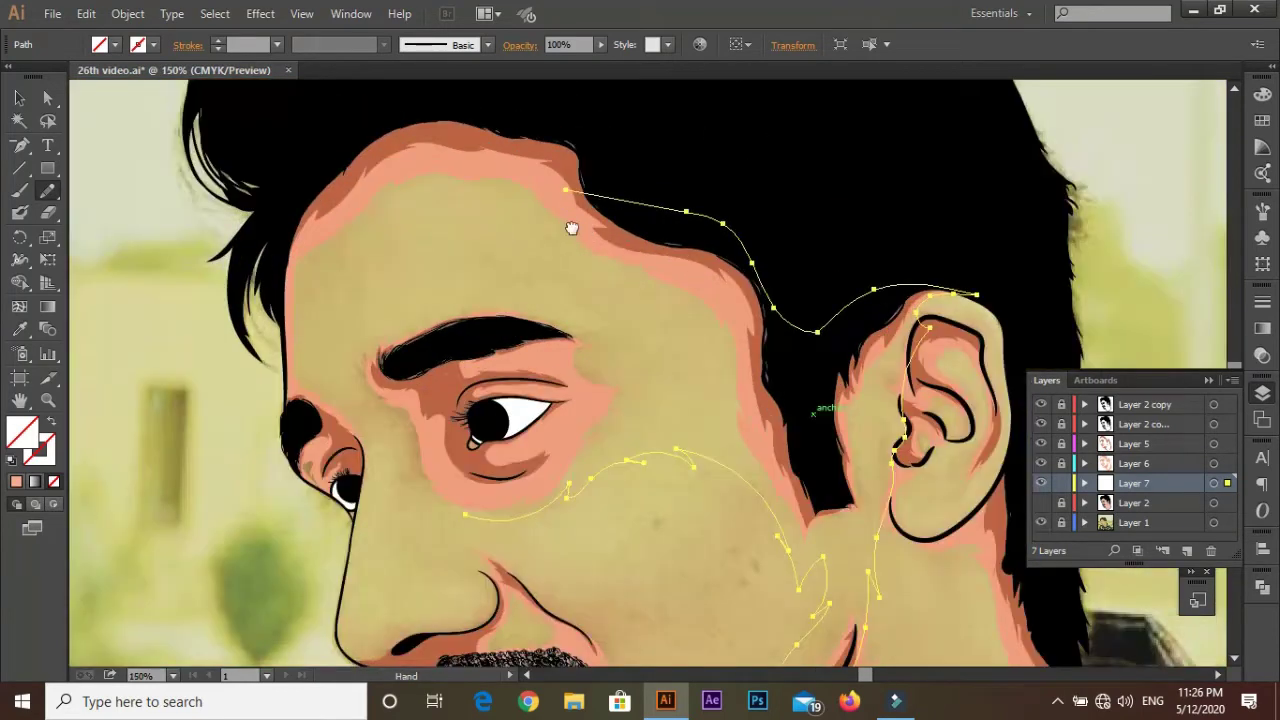
pyautogui.moveTo(843, 165); pyautogui.dragTo(580, 215)
pyautogui.scroll(3, 212, 326)
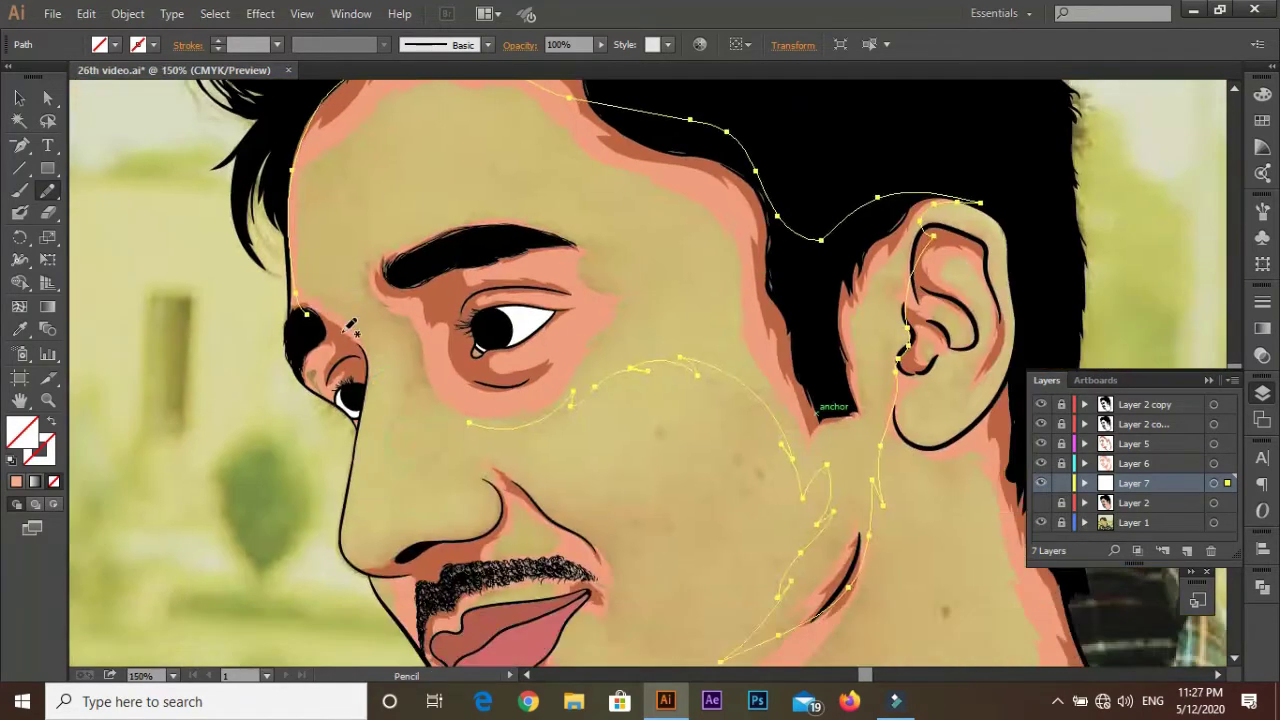
pyautogui.scroll(3, 300, 300)
# Step: Draw and finish the highlight shape down the forehead edge
pyautogui.moveTo(283, 150); pyautogui.dragTo(330, 535)
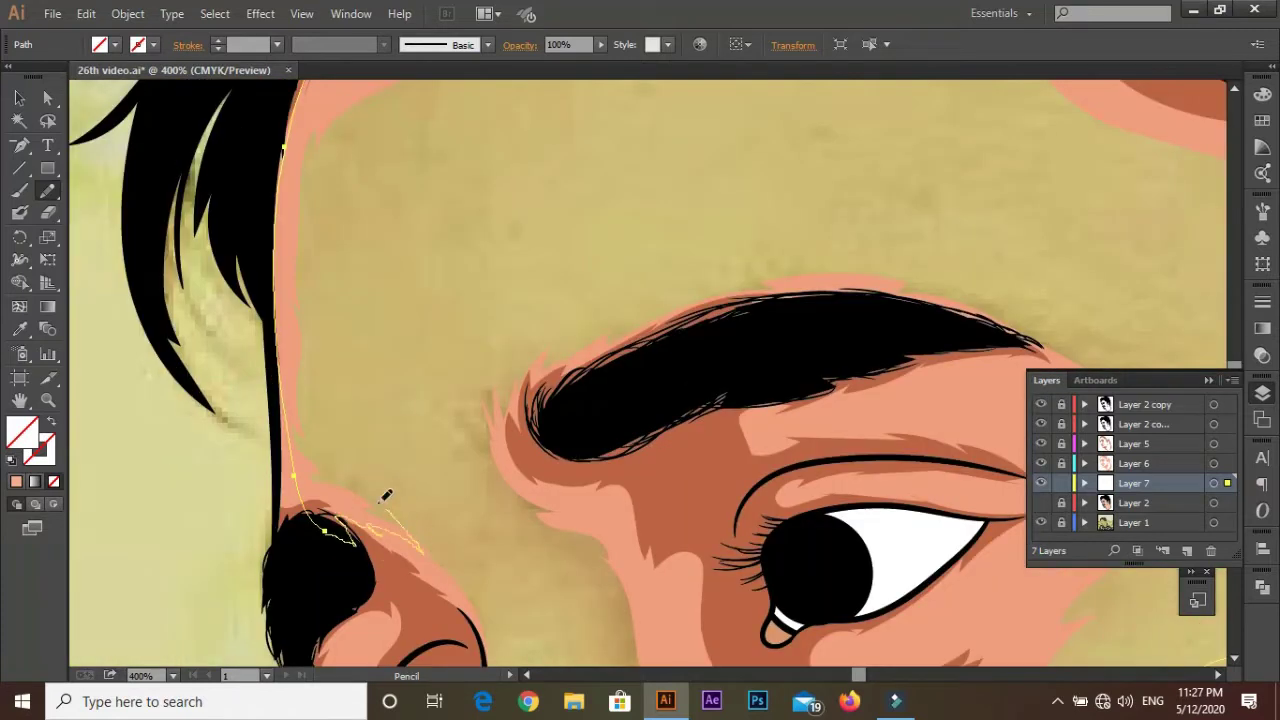
pyautogui.moveTo(438, 241); pyautogui.dragTo(445, 197)
pyautogui.scroll(-1, 614, 223)
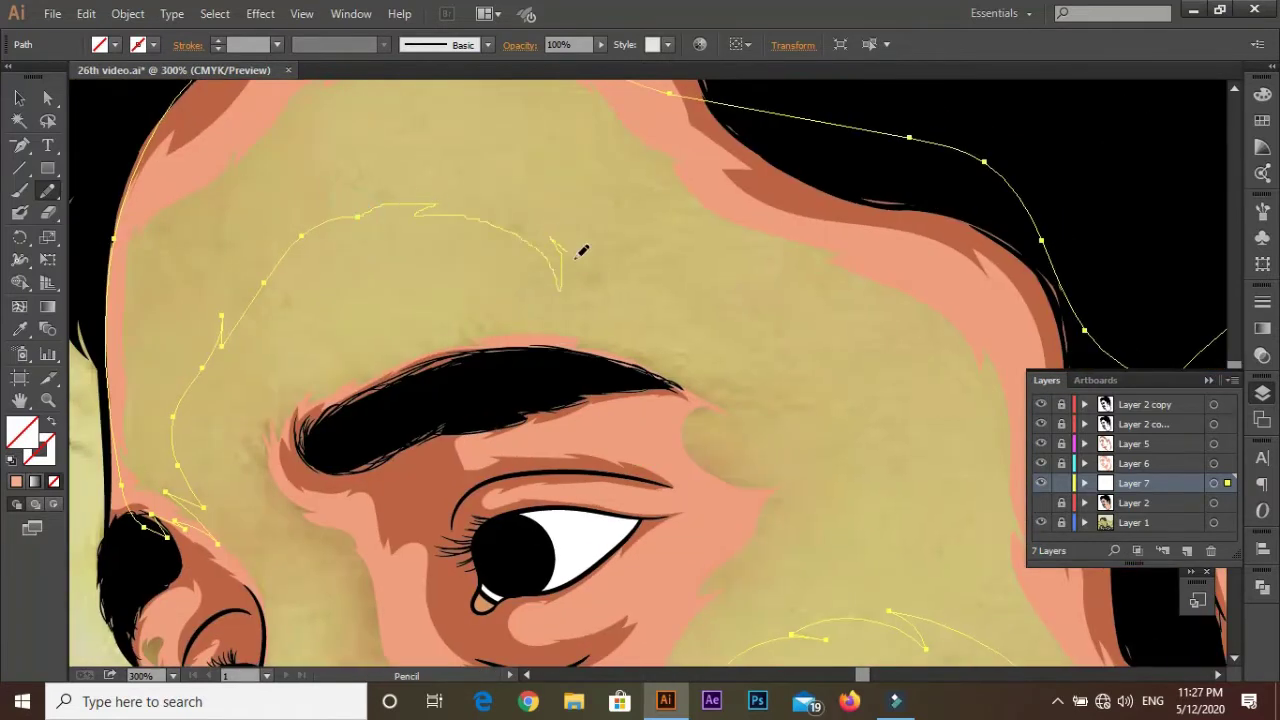
pyautogui.scroll(-3, 580, 250)
pyautogui.scroll(4, 424, 107)
pyautogui.moveTo(509, 349); pyautogui.dragTo(512, 352)
pyautogui.scroll(-2, 530, 410)
pyautogui.scroll(-2, 480, 420)
pyautogui.press('F6')
pyautogui.scroll(-2, 440, 500)
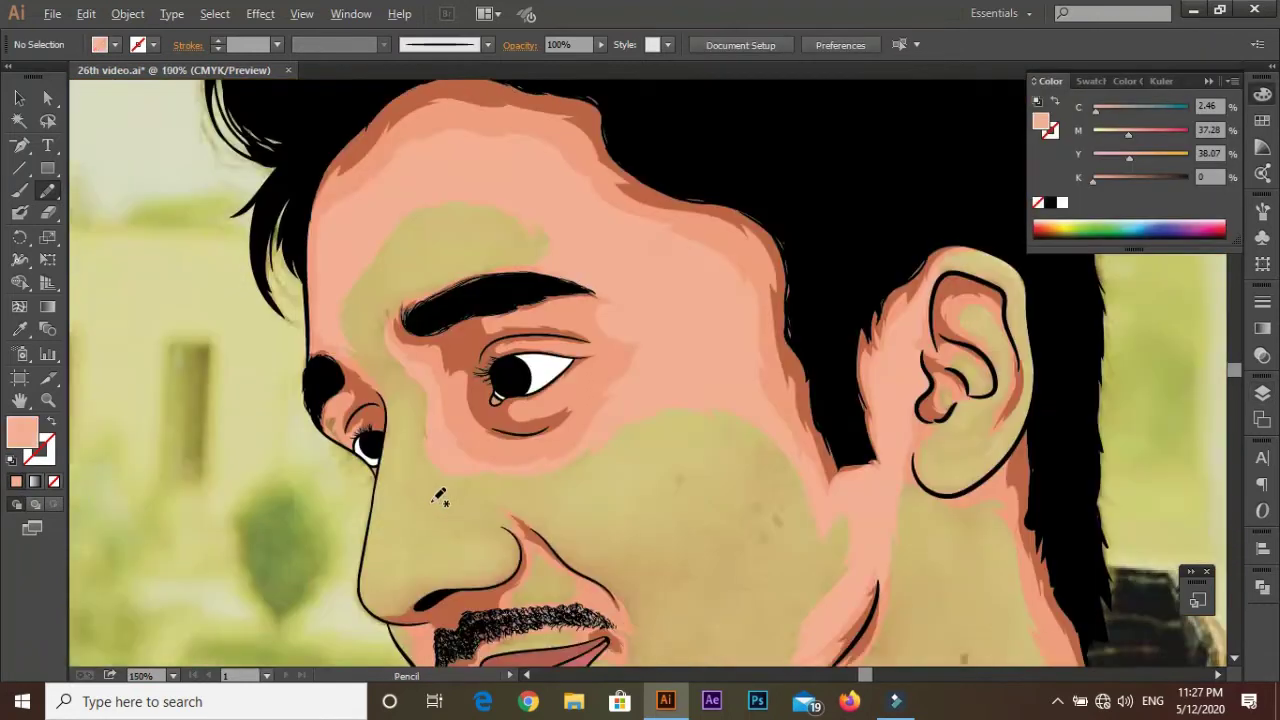
pyautogui.scroll(2, 438, 498)
pyautogui.scroll(3, 400, 375)
# Step: Draw highlight strokes beside the nose, along the eye edge and up the nose bridge toward the eyebrow
pyautogui.moveTo(331, 296); pyautogui.dragTo(455, 392)
pyautogui.moveTo(521, 500); pyautogui.dragTo(515, 598)
pyautogui.scroll(2, 480, 420)
pyautogui.moveTo(480, 422); pyautogui.dragTo(480, 318)
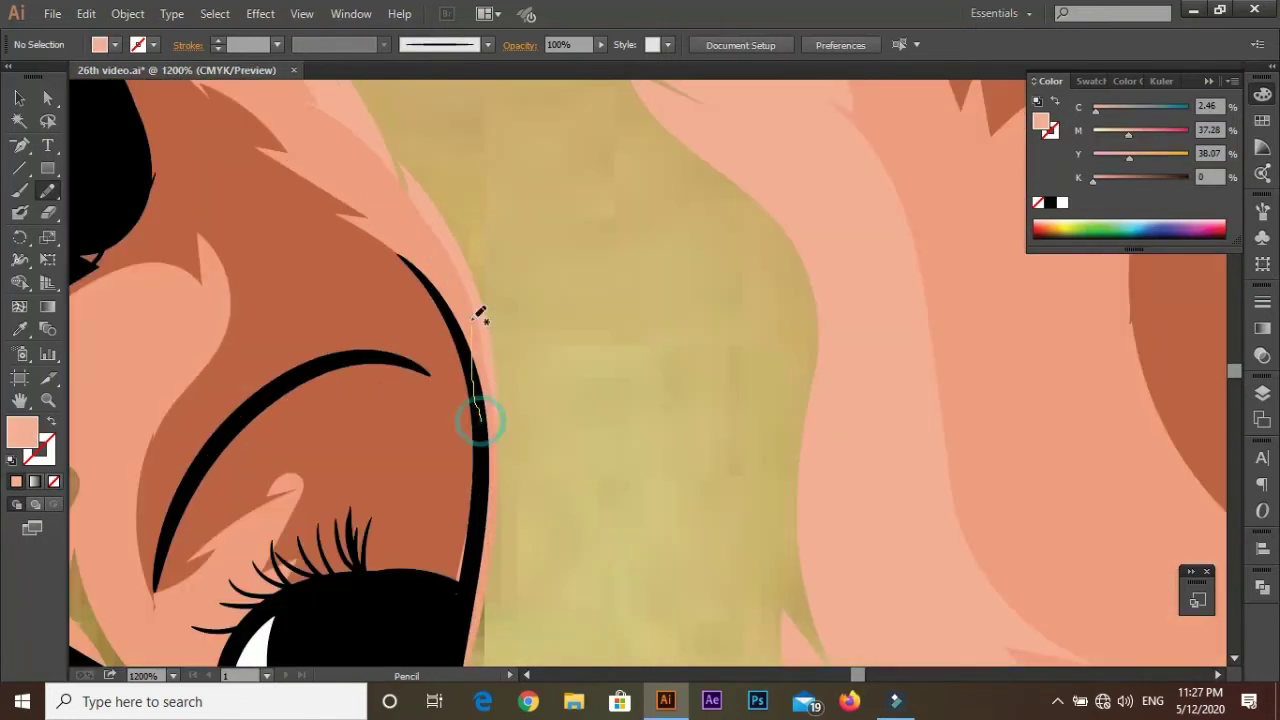
pyautogui.scroll(-2, 470, 380)
pyautogui.scroll(2, 434, 440)
pyautogui.moveTo(425, 385); pyautogui.dragTo(483, 371)
pyautogui.moveTo(634, 552); pyautogui.dragTo(688, 630)
pyautogui.scroll(-1, 666, 237)
pyautogui.moveTo(710, 537); pyautogui.dragTo(530, 340)
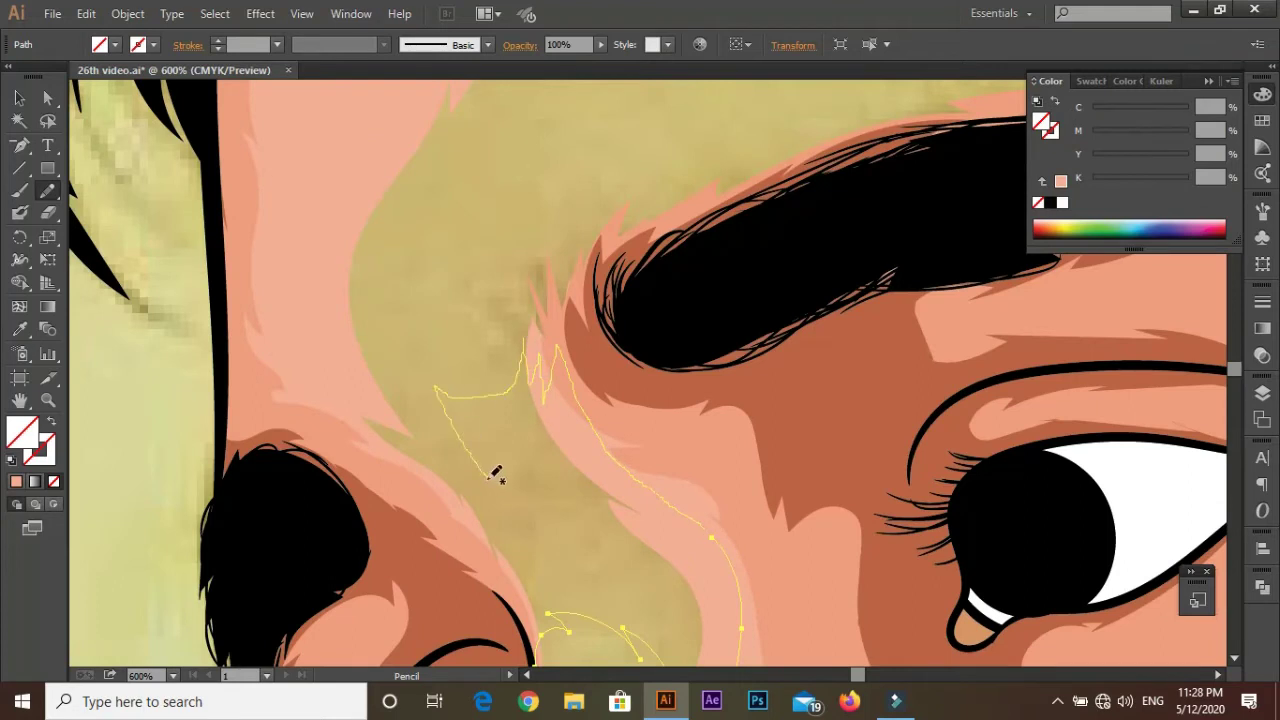
pyautogui.keyDown('ctrl'); pyautogui.click(600, 171); pyautogui.keyUp('ctrl')
# Step: Extend the highlight path past the eyebrow tip to complete the forehead outline
pyautogui.scroll(-3, 570, 300)
pyautogui.scroll(1, 570, 300)
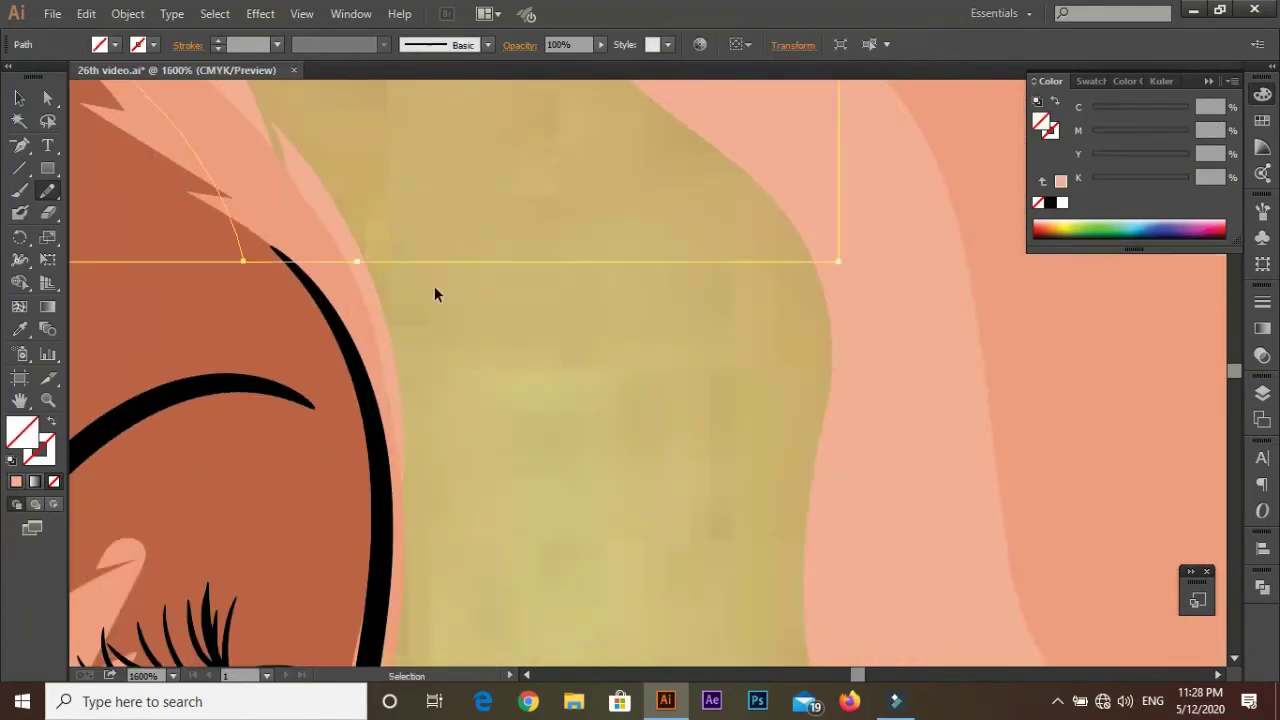
pyautogui.keyDown('ctrl'); pyautogui.click(434, 286); pyautogui.keyUp('ctrl')
pyautogui.moveTo(612, 255)
pyautogui.mouseDown()
pyautogui.moveTo(701, 452)
pyautogui.moveTo(505, 183)
pyautogui.mouseUp()
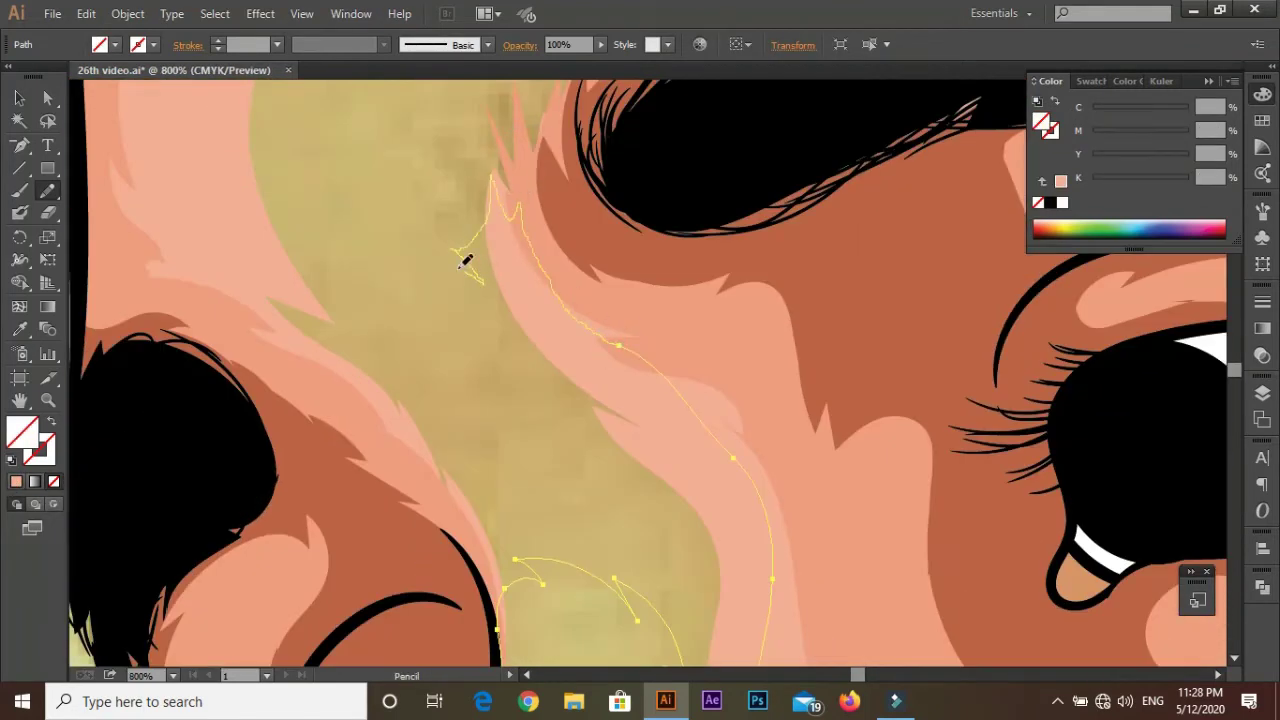
pyautogui.scroll(-3, 250, 266)
pyautogui.scroll(-3, 434, 480)
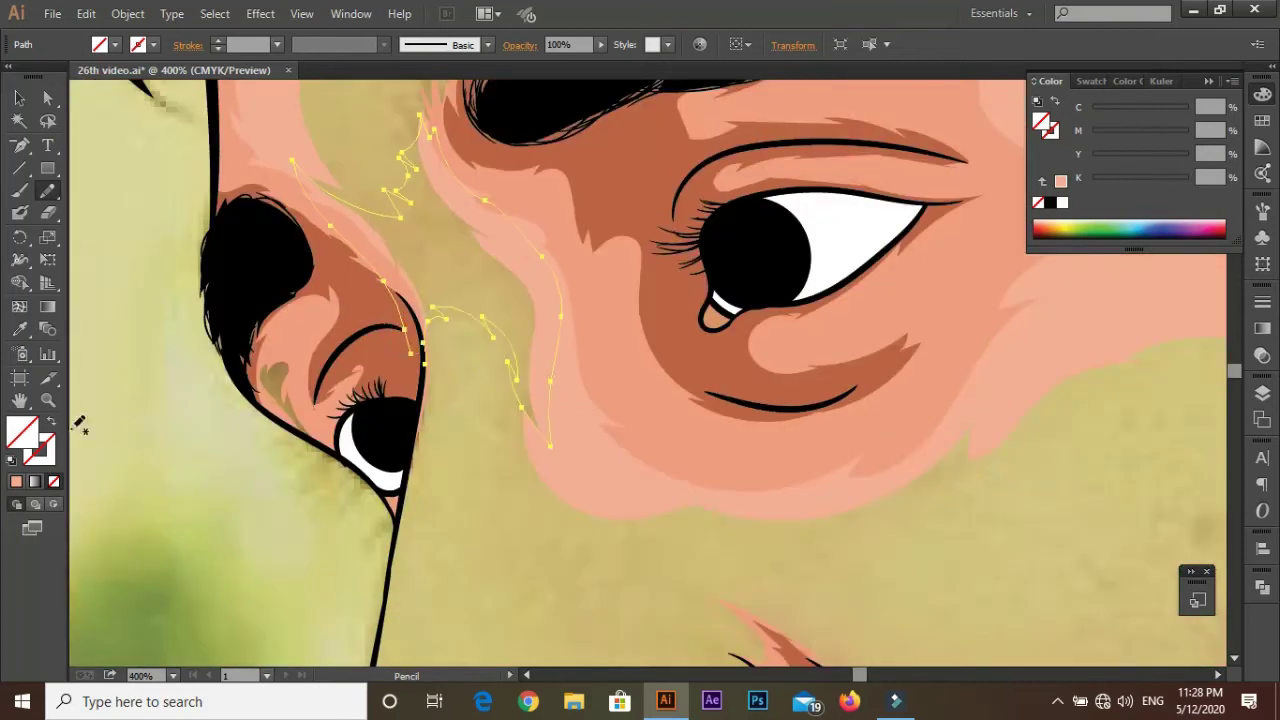
pyautogui.keyDown('ctrl'); pyautogui.click(449, 386); pyautogui.keyUp('ctrl')
pyautogui.scroll(3, 495, 351)
pyautogui.scroll(1, 444, 490)
pyautogui.keyDown('ctrl'); pyautogui.click(372, 470); pyautogui.keyUp('ctrl')
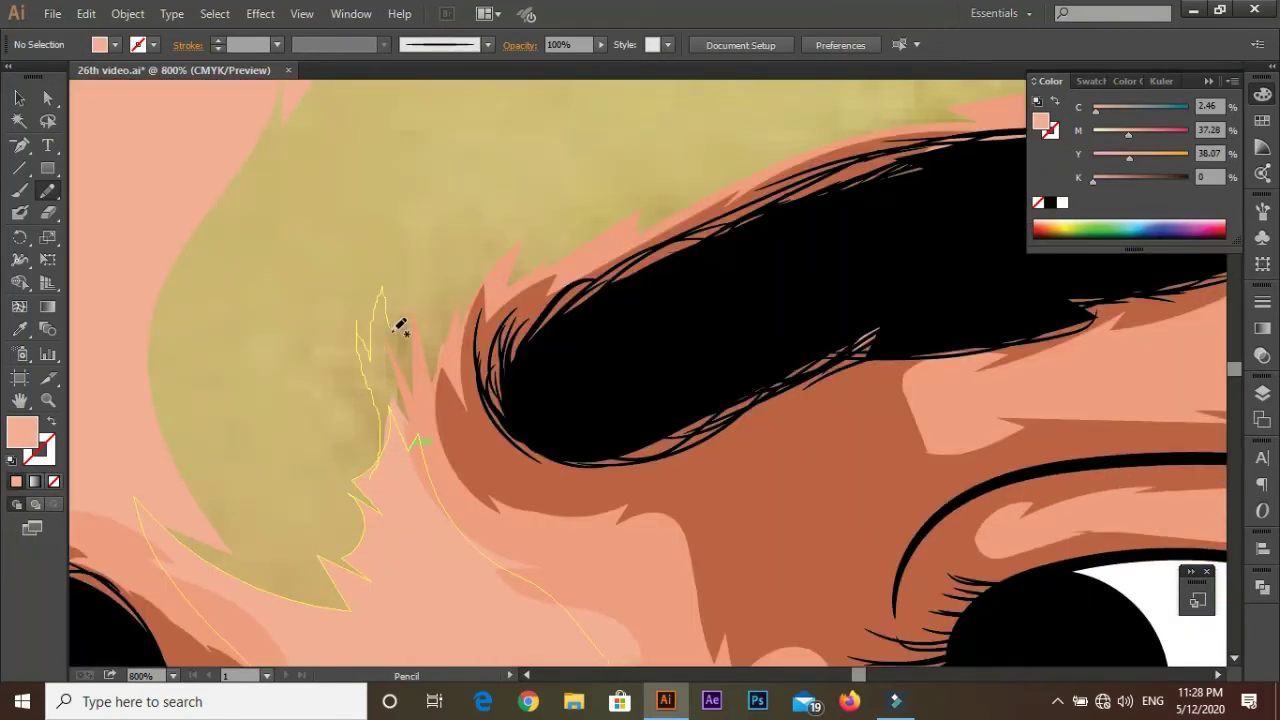
pyautogui.moveTo(686, 160); pyautogui.dragTo(395, 325)
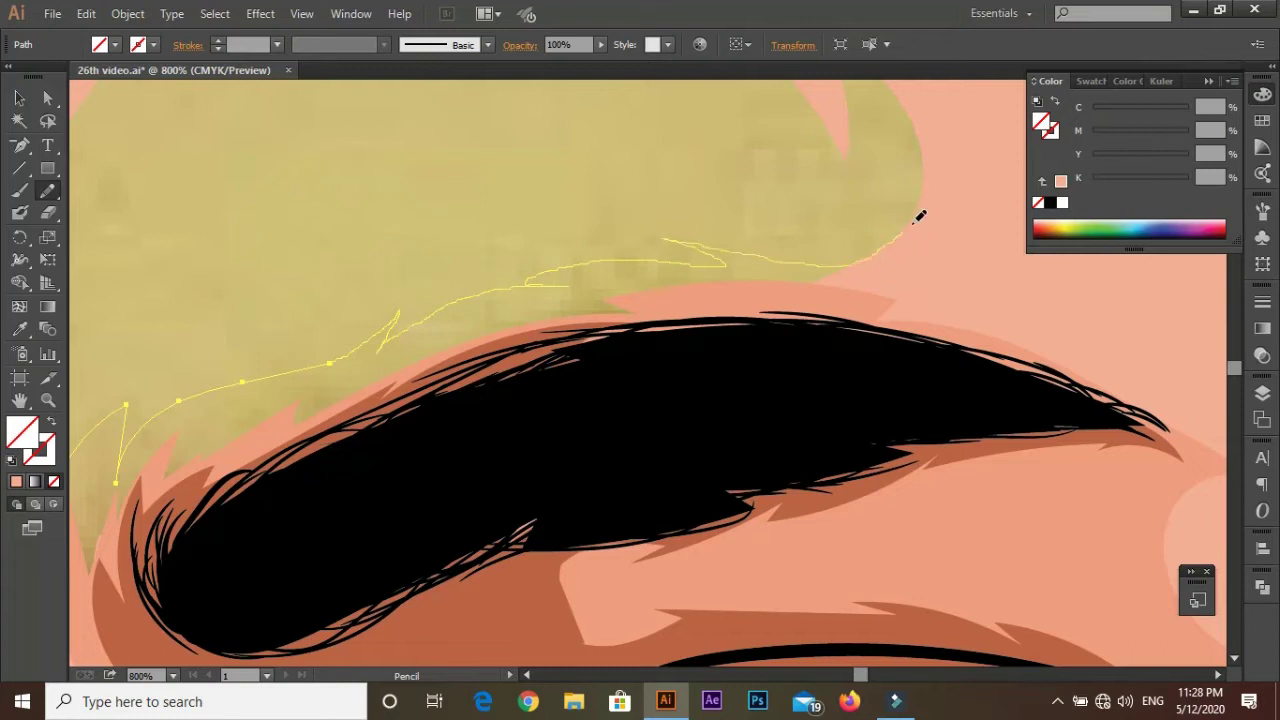
pyautogui.scroll(-2, 423, 237)
pyautogui.scroll(-3, 380, 209)
pyautogui.keyDown('ctrl'); pyautogui.click(380, 209); pyautogui.keyUp('ctrl')
# Step: Pencil-draw highlight outlines on the cheek beside the mouth, extending along the lip toward the nose
pyautogui.scroll(3, 793, 341)
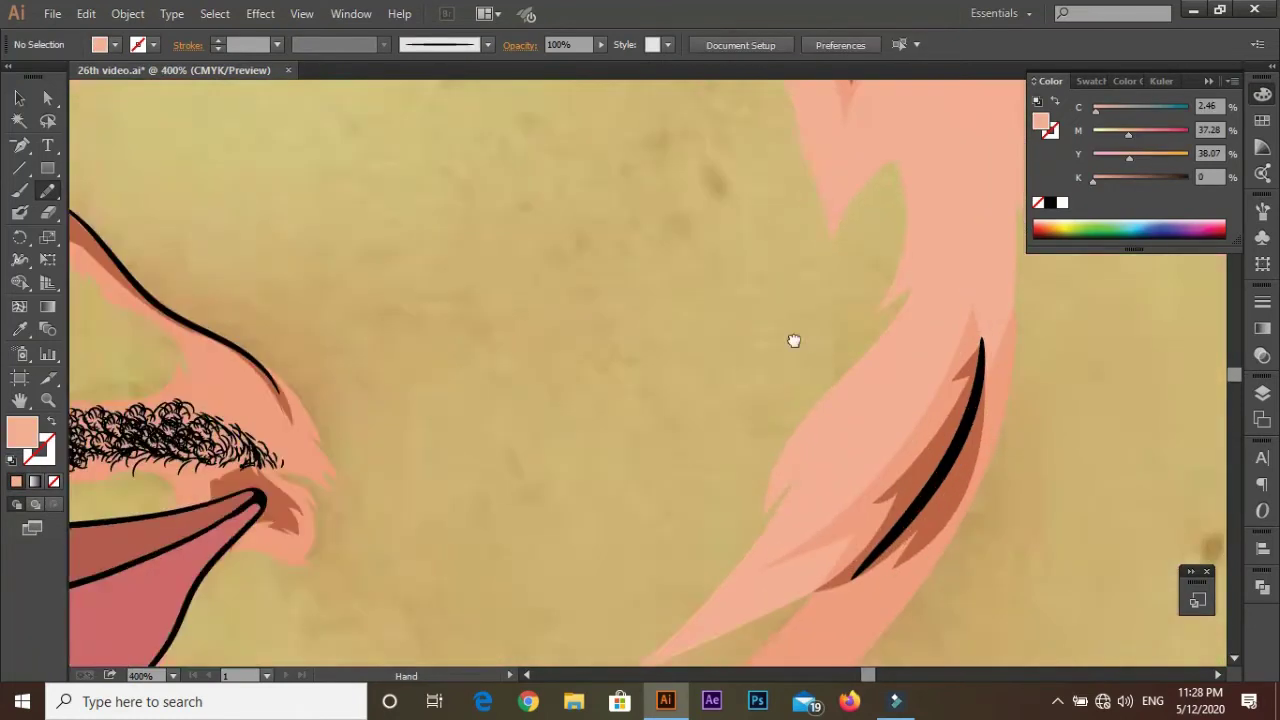
pyautogui.moveTo(793, 341); pyautogui.dragTo(585, 341)
pyautogui.moveTo(622, 222); pyautogui.dragTo(641, 263)
pyautogui.moveTo(561, 503); pyautogui.dragTo(557, 500)
pyautogui.scroll(-3, 491, 220)
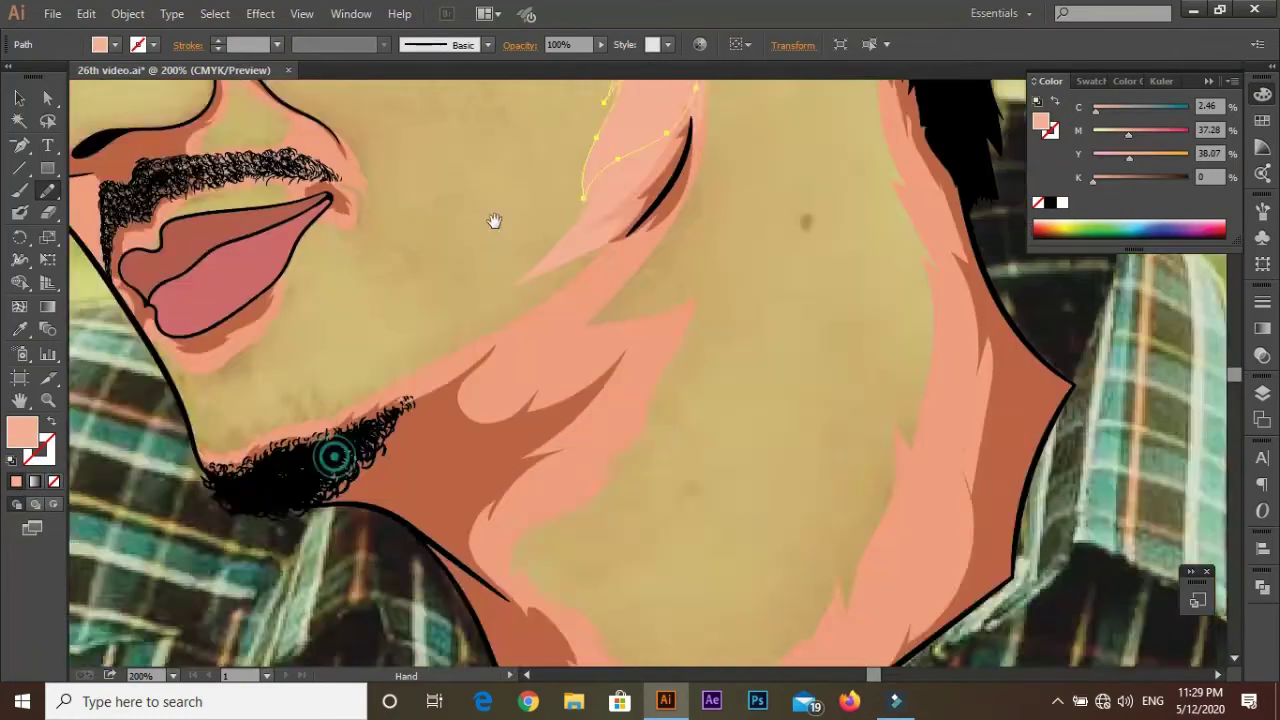
pyautogui.scroll(2, 570, 208)
pyautogui.moveTo(570, 208); pyautogui.dragTo(437, 290)
pyautogui.moveTo(235, 395); pyautogui.dragTo(475, 283)
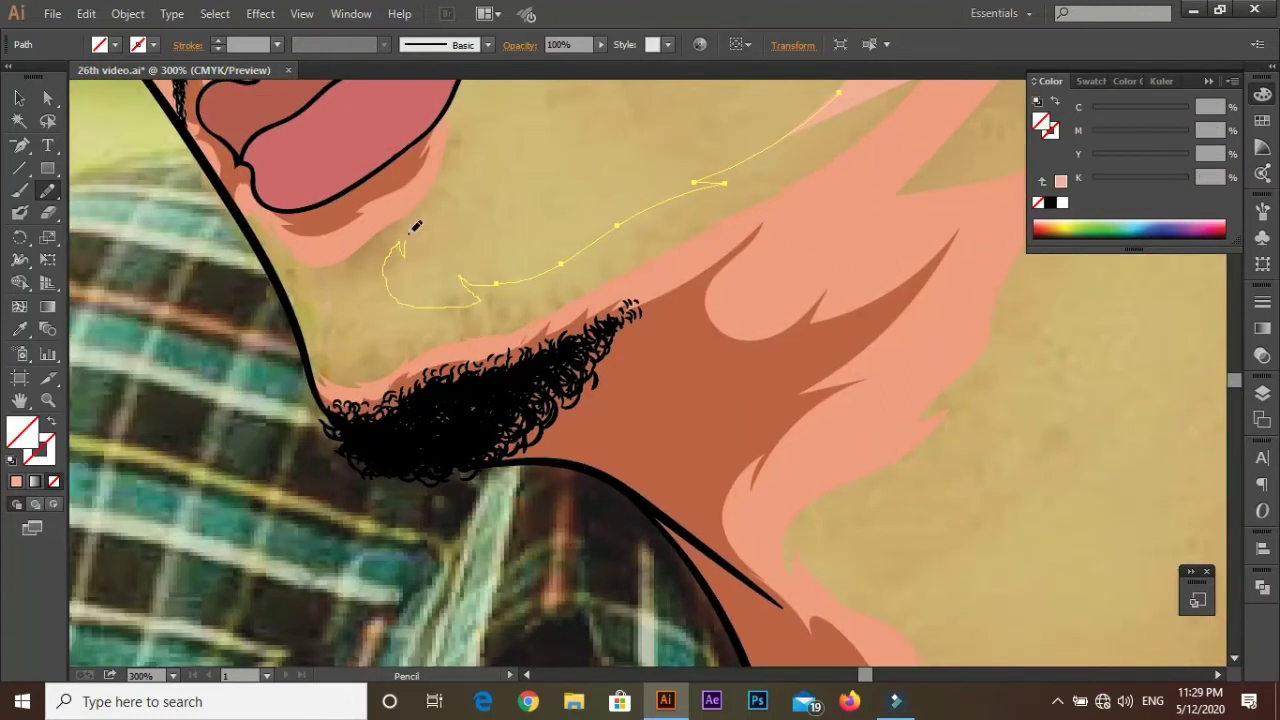
pyautogui.moveTo(413, 228); pyautogui.dragTo(463, 187)
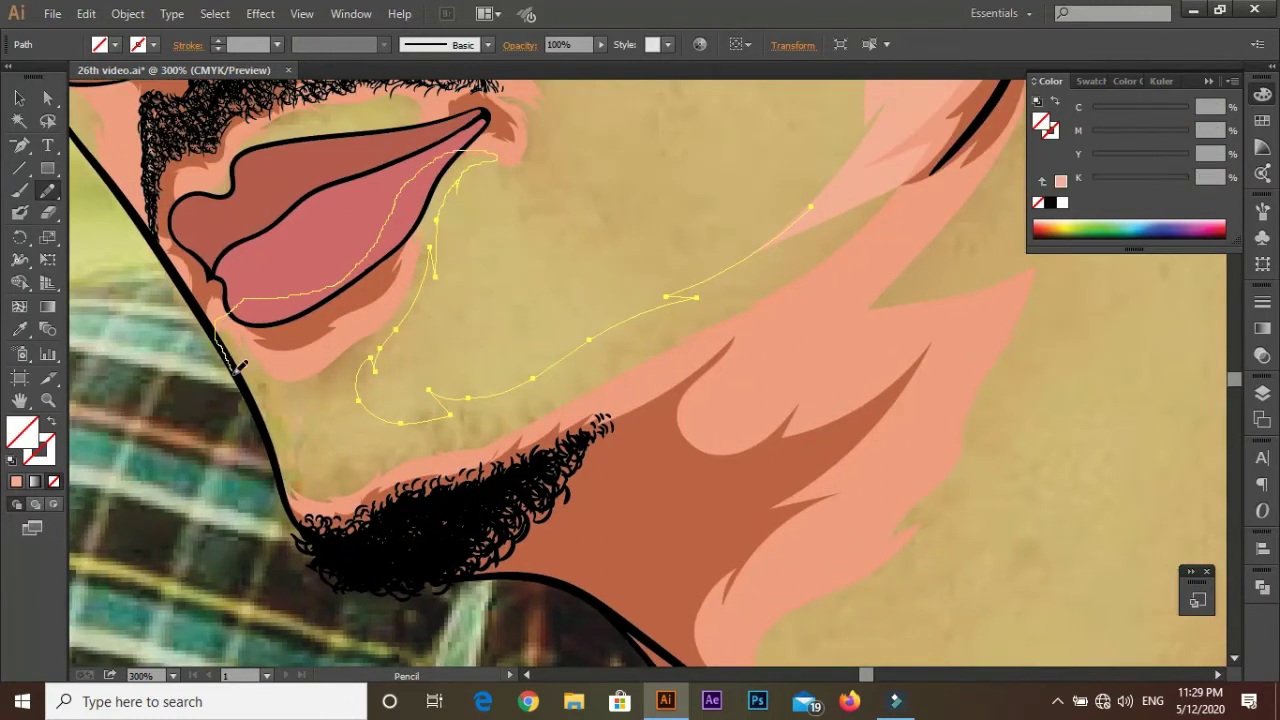
pyautogui.hotkey('ctrl', 'shift', 'a')
# Step: Draw a small highlight curve under the nostril, then deselect it
pyautogui.scroll(4, 600, 250)
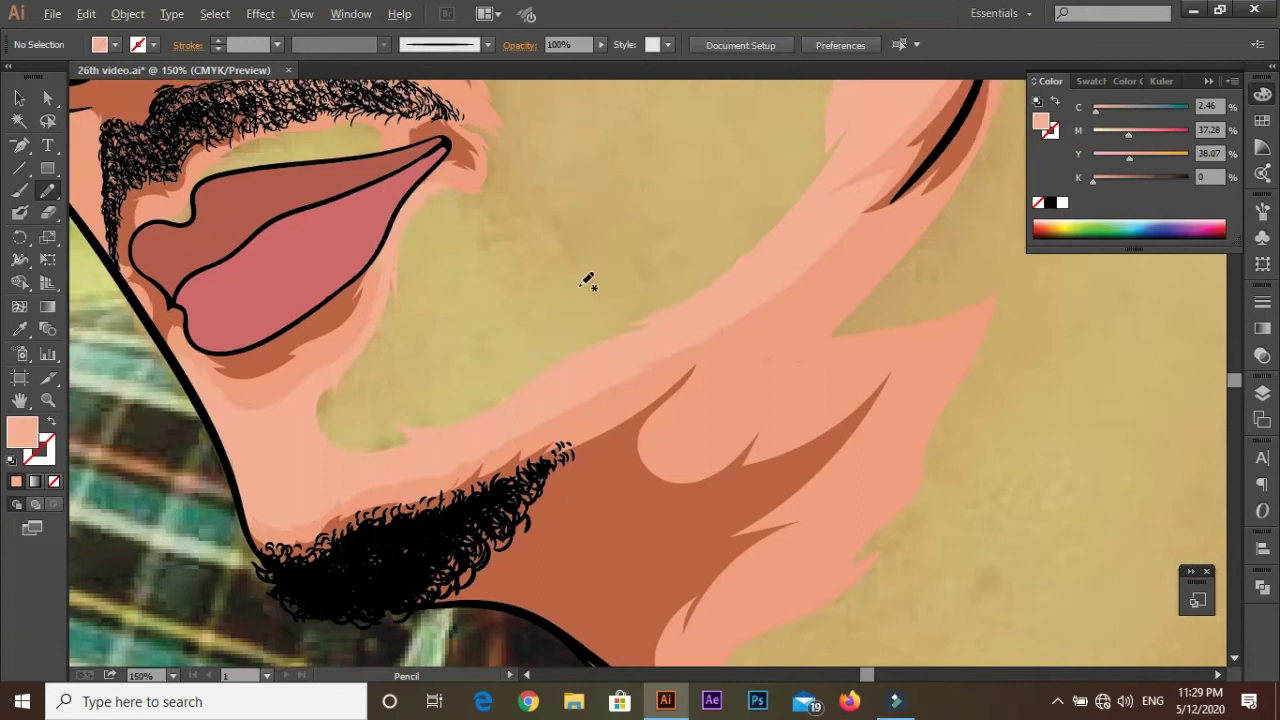
pyautogui.scroll(-2, 354, 403)
pyautogui.moveTo(283, 376); pyautogui.dragTo(282, 430)
pyautogui.moveTo(652, 331); pyautogui.dragTo(655, 340)
pyautogui.scroll(-3, 645, 410)
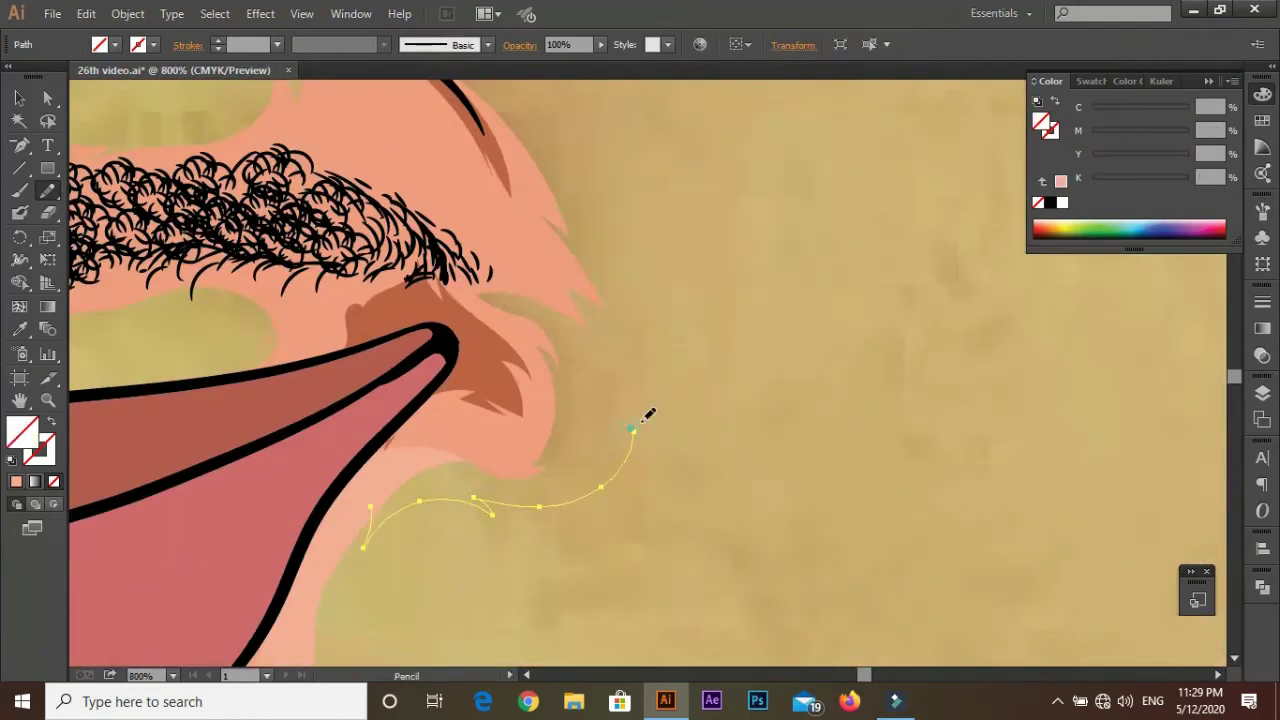
pyautogui.scroll(-3, 600, 400)
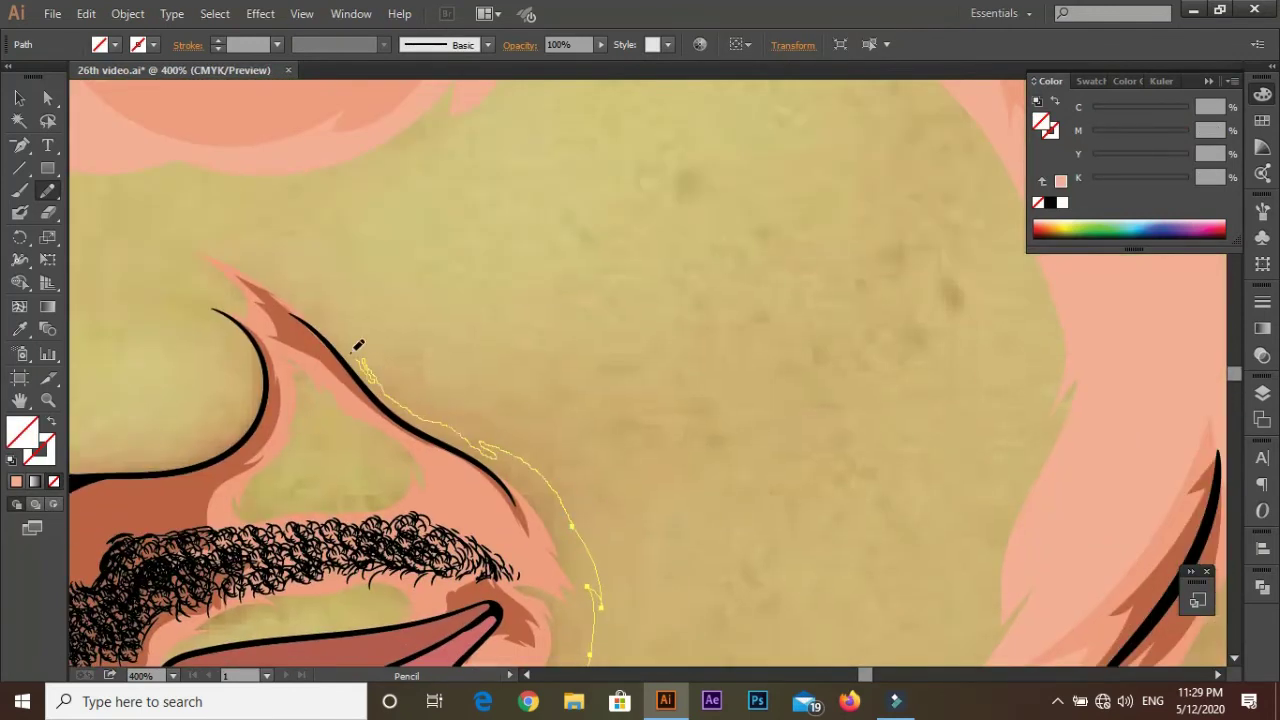
pyautogui.scroll(-5, 224, 486)
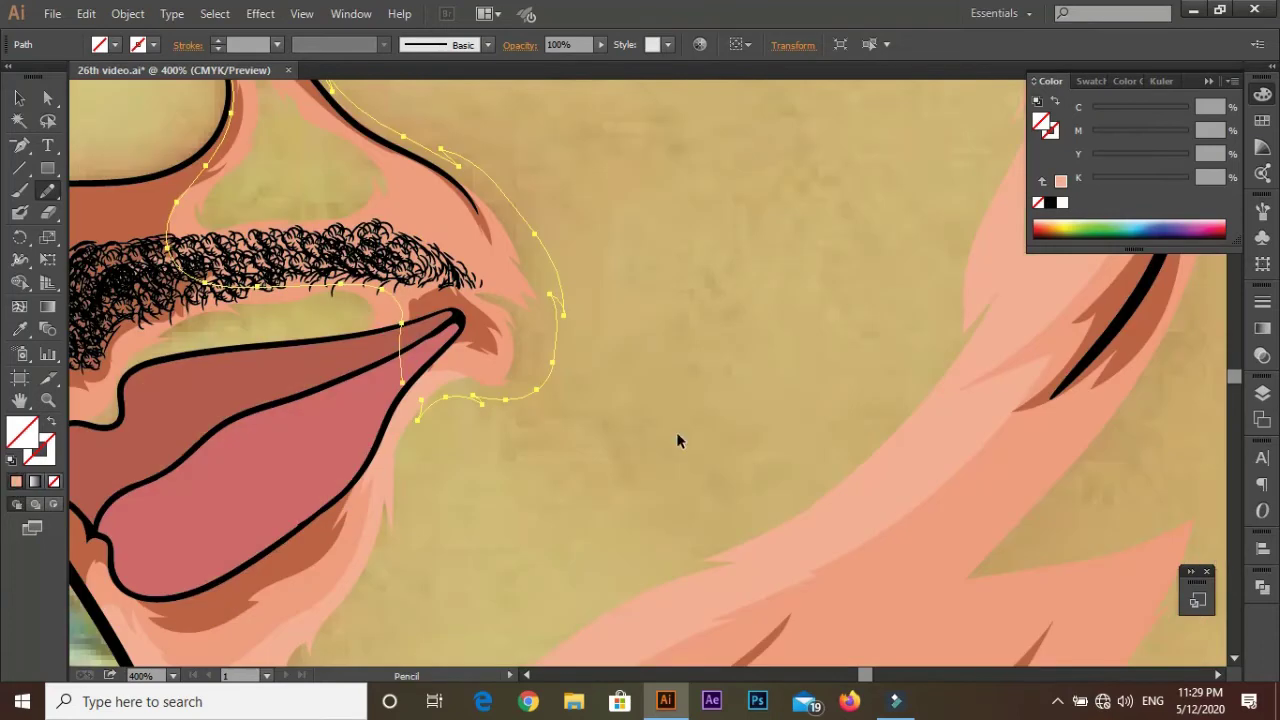
pyautogui.hotkey('ctrl', 'shift', 'a')
# Step: Trace a highlight path along the nose and upper lip
pyautogui.scroll(-3, 676, 432)
pyautogui.scroll(4, 330, 403)
pyautogui.moveTo(265, 428); pyautogui.dragTo(760, 345)
pyautogui.hotkey('ctrl', 'shift', 'a')
# Step: Add a small highlight path along the nostril edge
pyautogui.scroll(-3, 409, 400)
pyautogui.scroll(2, 340, 385)
pyautogui.scroll(2, 415, 298)
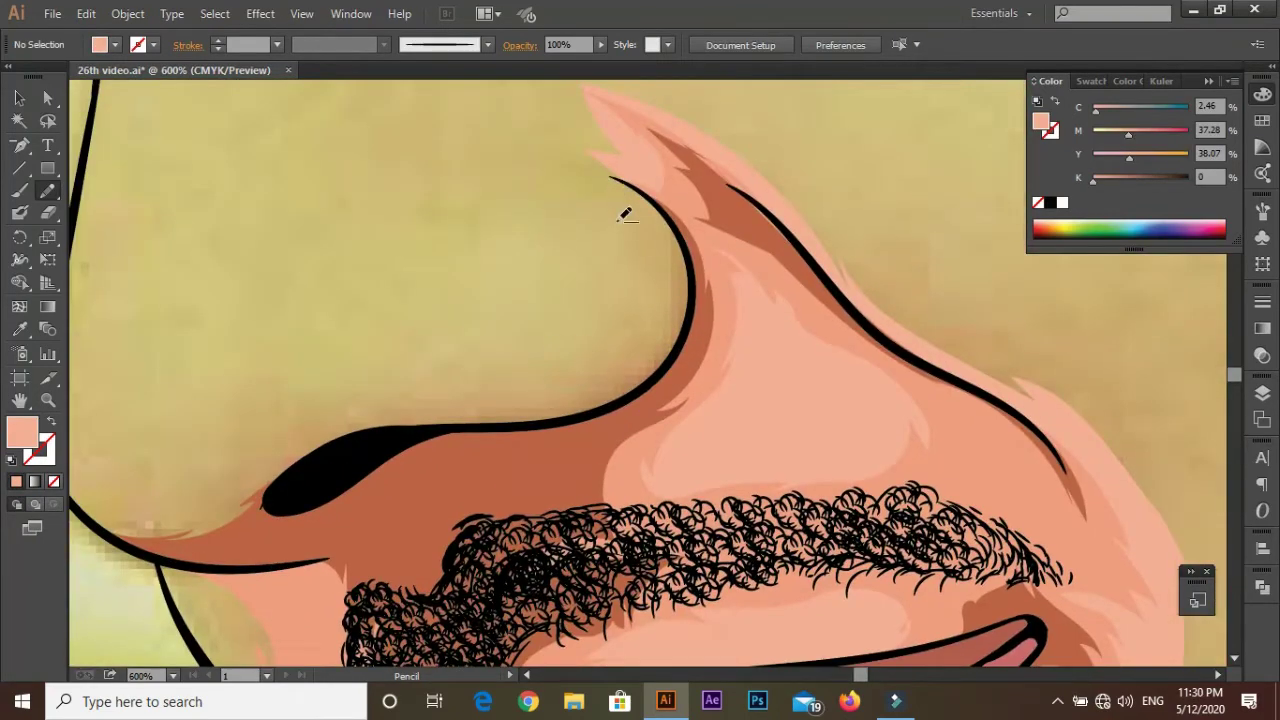
pyautogui.scroll(-2, 580, 451)
pyautogui.scroll(3, 570, 420)
pyautogui.moveTo(585, 505); pyautogui.dragTo(483, 342)
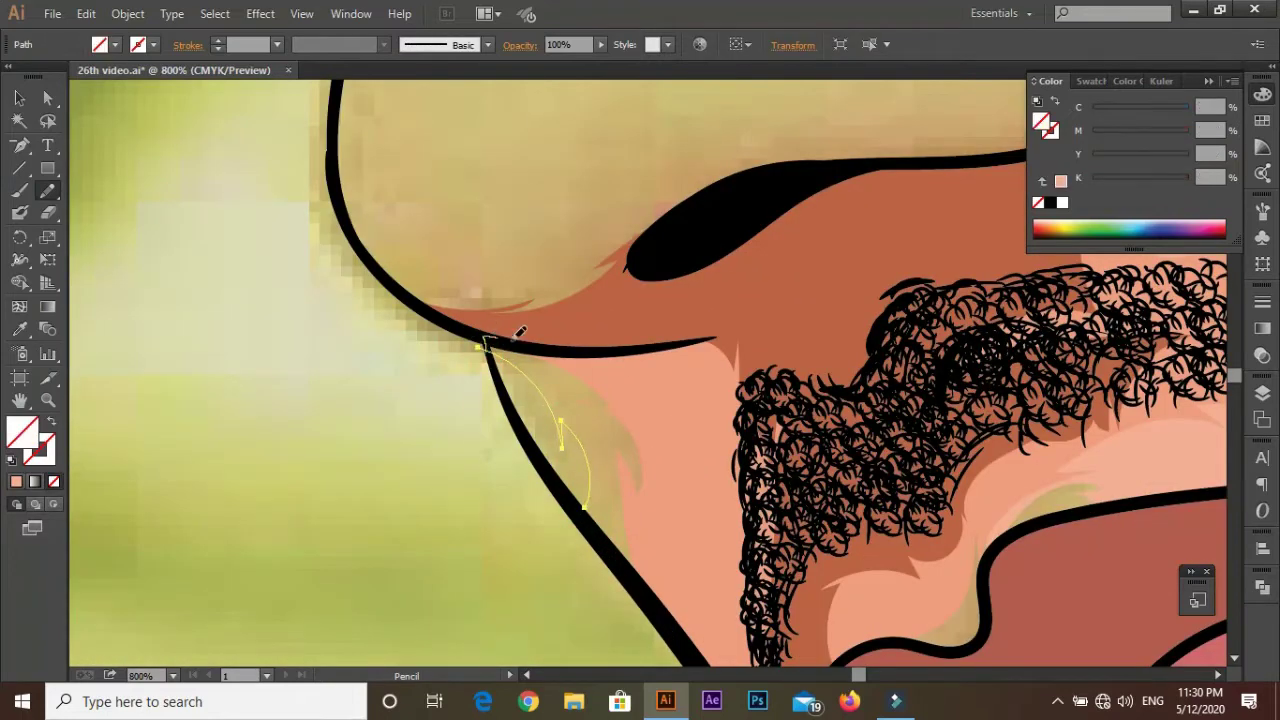
pyautogui.hotkey('ctrl', 'shift', 'a')
# Step: Draw a highlight shape running down the neck
pyautogui.scroll(-5, 280, 510)
pyautogui.scroll(-3, 628, 457)
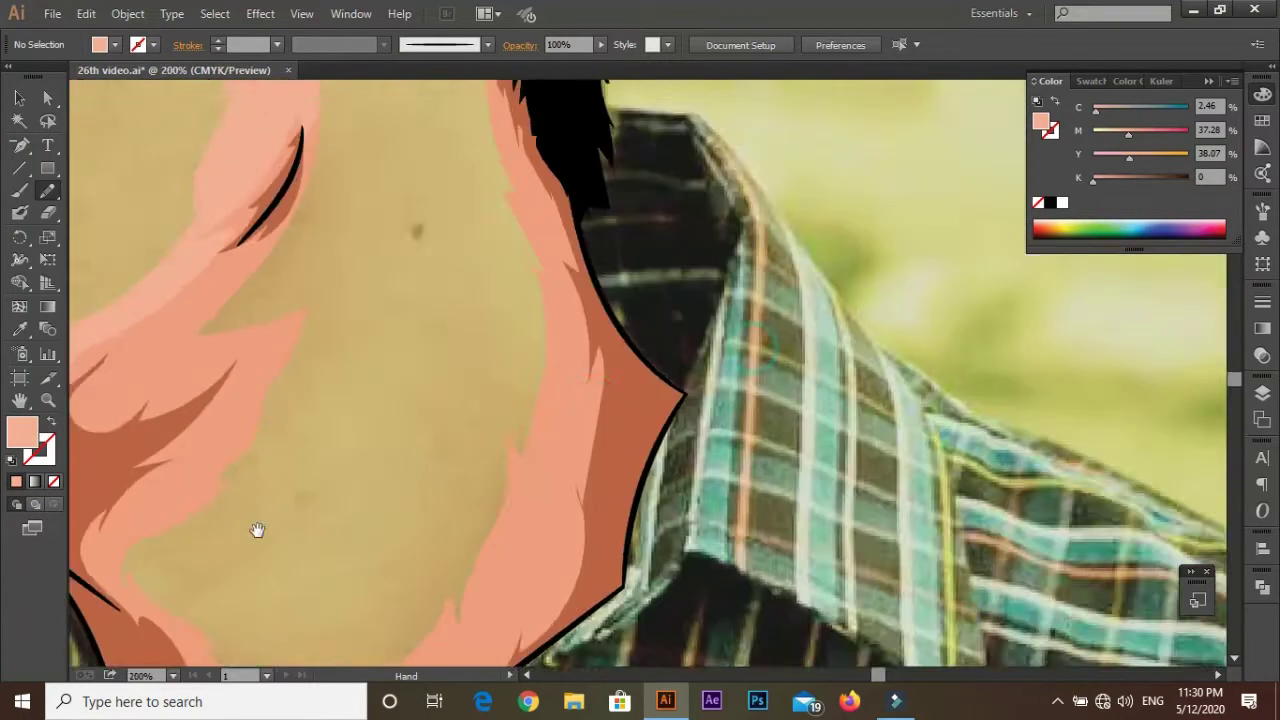
pyautogui.scroll(3, 387, 235)
pyautogui.moveTo(229, 357); pyautogui.dragTo(674, 451)
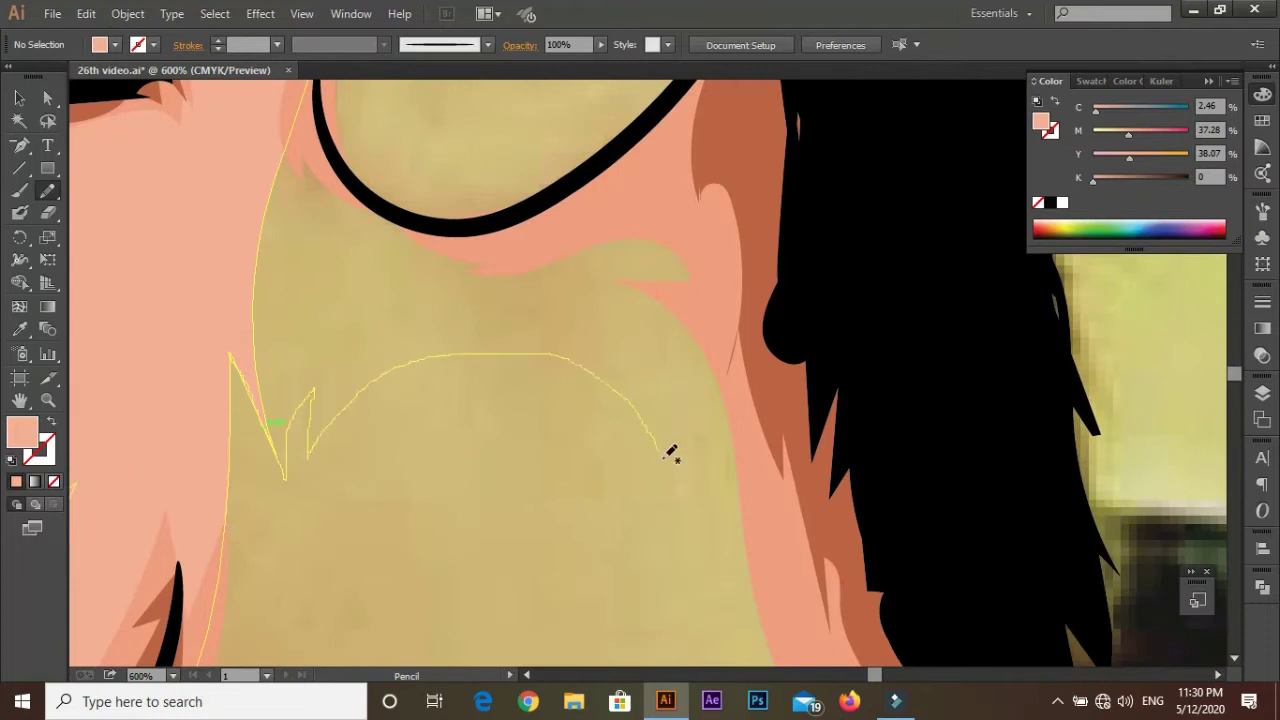
pyautogui.scroll(-1, 507, 147)
pyautogui.scroll(-1, 484, 163)
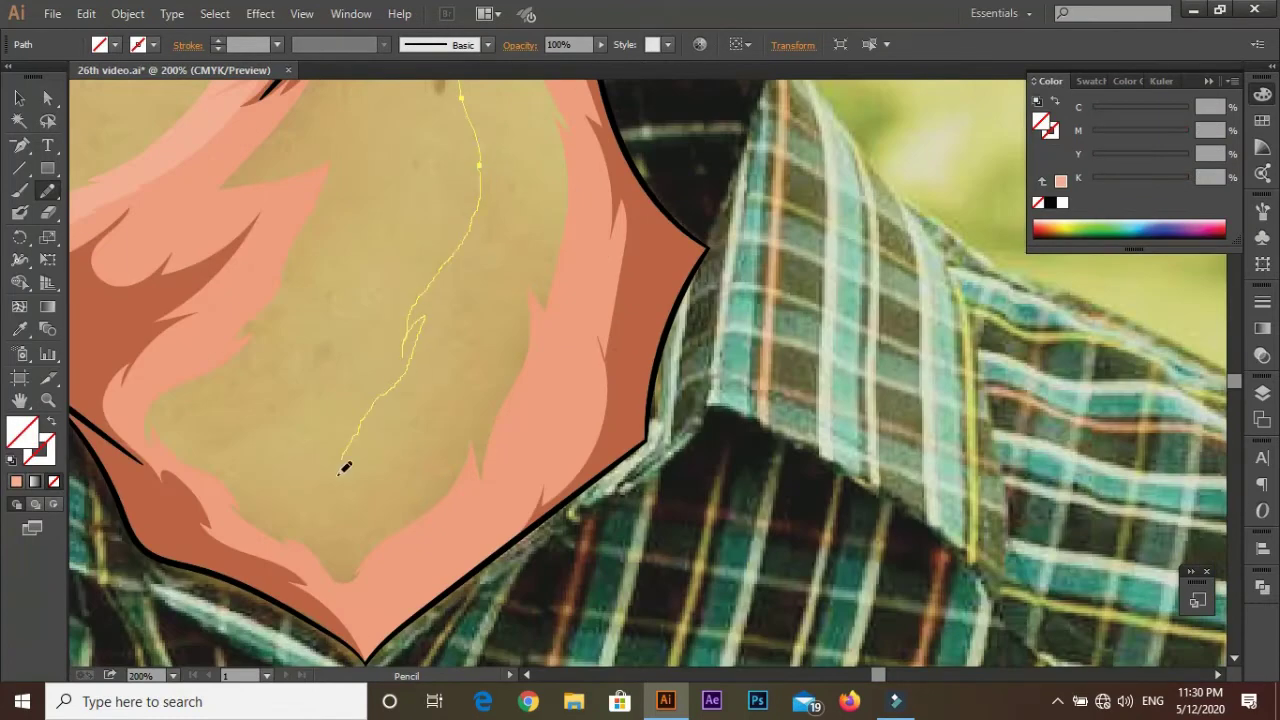
pyautogui.scroll(3, 323, 256)
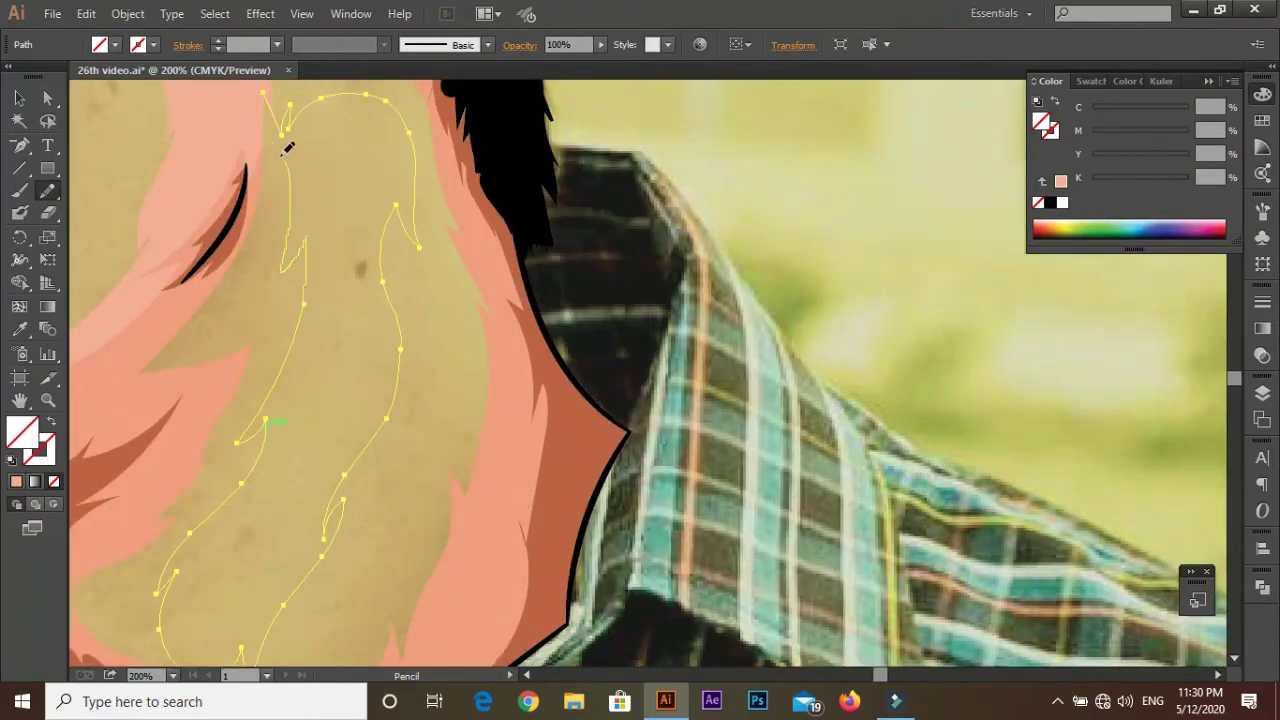
pyautogui.scroll(-1, 147, 318)
pyautogui.scroll(3, 377, 487)
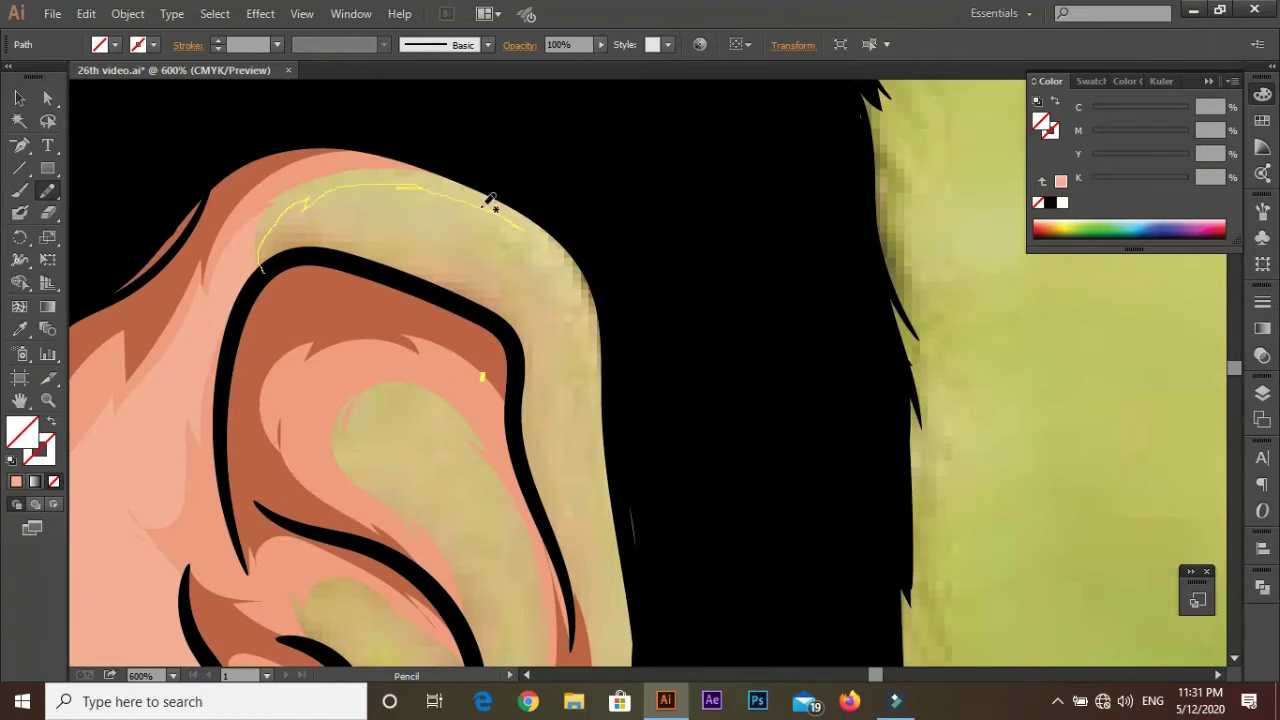
# Step: Pencil highlight paths along the top and outer rim of the ear
pyautogui.scroll(1, 405, 296)
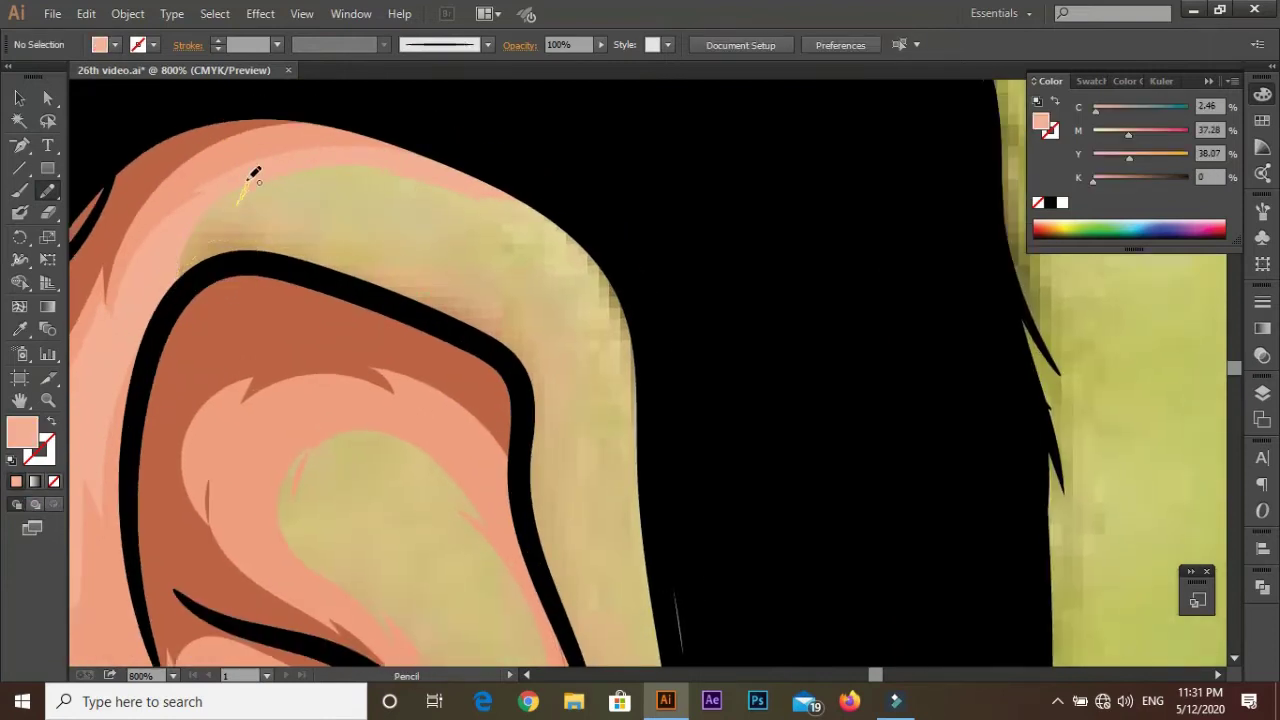
pyautogui.moveTo(541, 372); pyautogui.dragTo(538, 368)
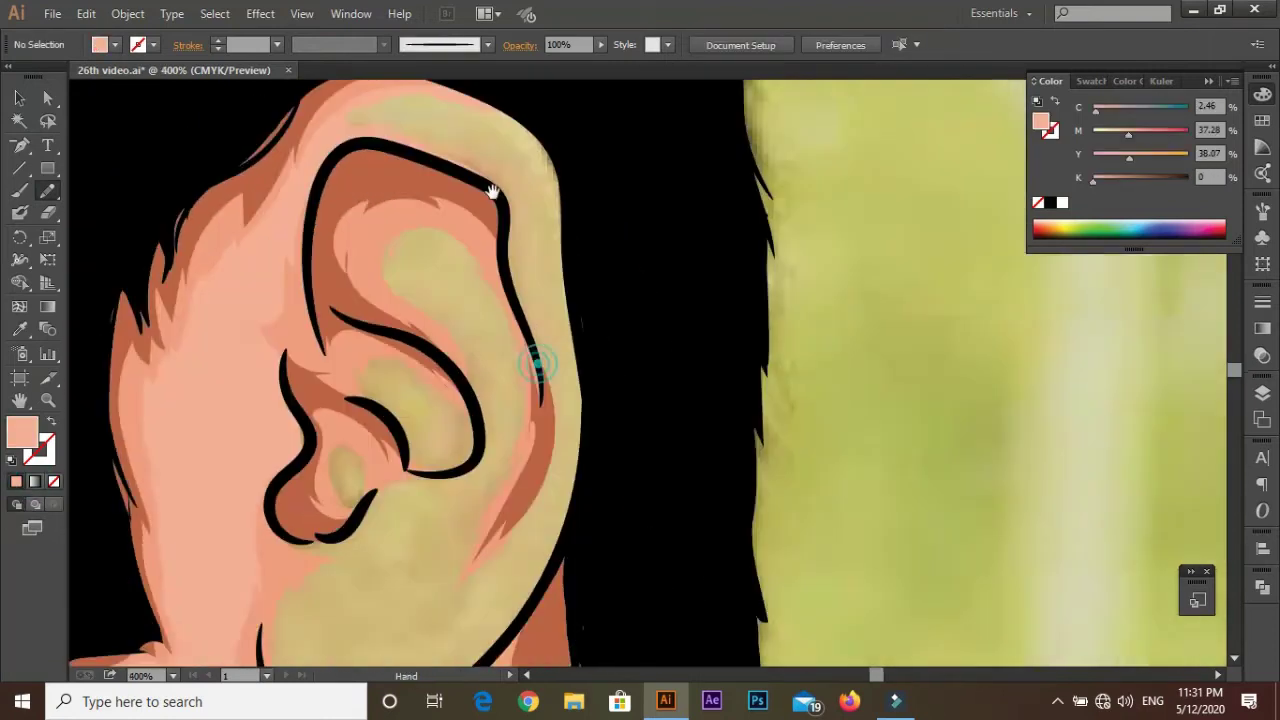
pyautogui.scroll(-3, 518, 357)
pyautogui.scroll(-3, 546, 277)
pyautogui.moveTo(380, 141); pyautogui.dragTo(466, 354)
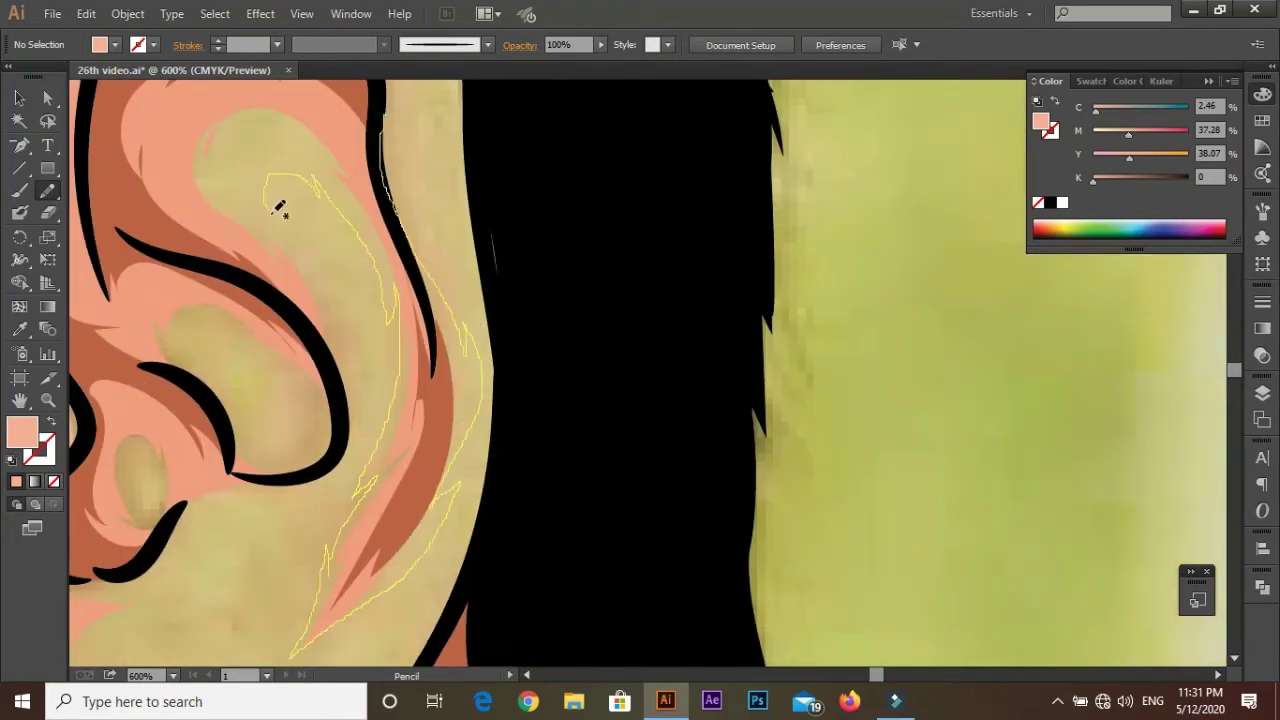
pyautogui.moveTo(258, 93); pyautogui.dragTo(258, 95)
pyautogui.scroll(2, 357, 357)
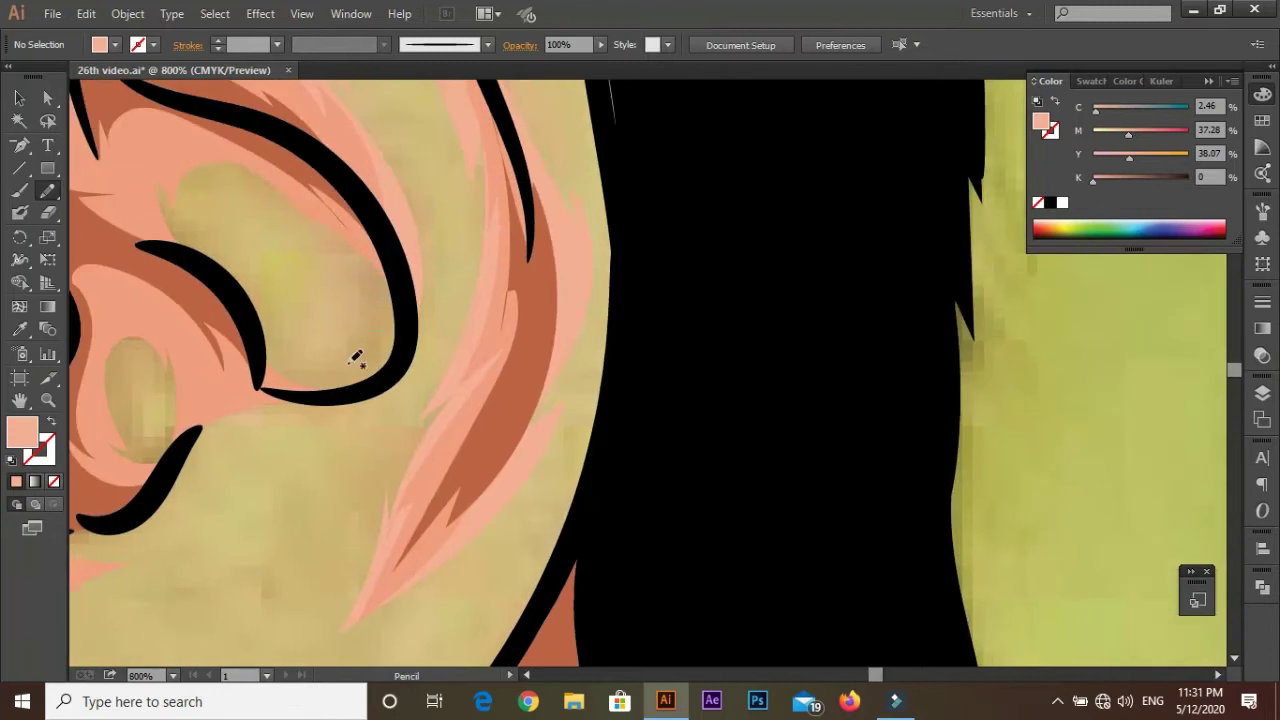
pyautogui.scroll(2, 337, 385)
# Step: Add highlight shapes inside the ear fold and around the earlobe
pyautogui.moveTo(328, 360); pyautogui.dragTo(329, 382)
pyautogui.scroll(-2, 414, 565)
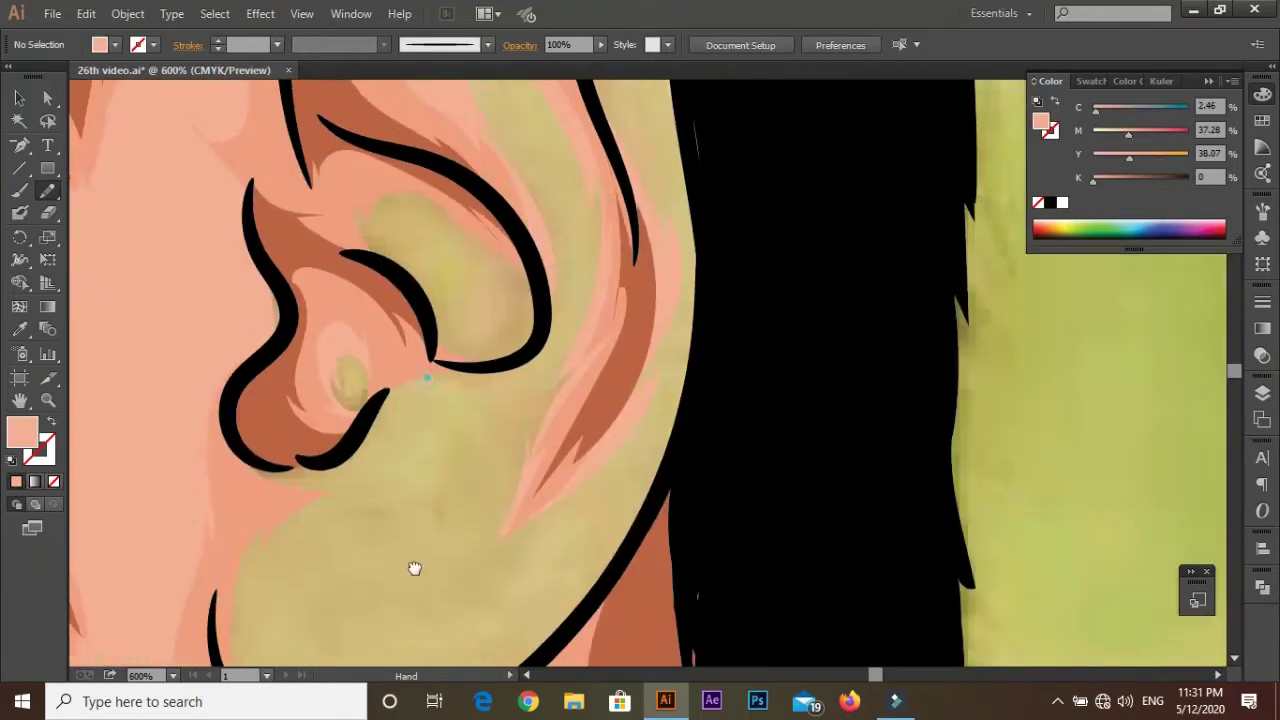
pyautogui.scroll(-1, 388, 438)
pyautogui.moveTo(386, 412)
pyautogui.mouseDown()
pyautogui.moveTo(417, 186)
pyautogui.moveTo(103, 491)
pyautogui.moveTo(446, 289)
pyautogui.moveTo(443, 444)
pyautogui.mouseUp()
pyautogui.moveTo(565, 452); pyautogui.dragTo(298, 412)
pyautogui.moveTo(430, 130); pyautogui.dragTo(203, 282)
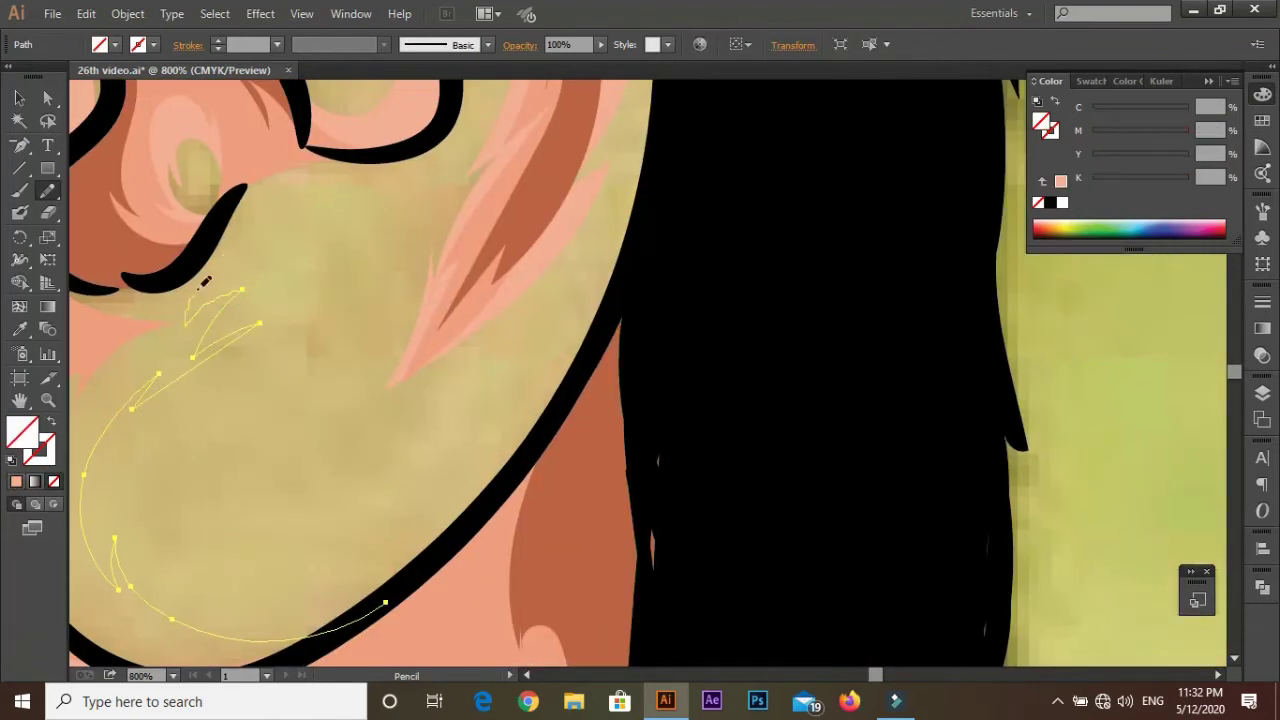
# Step: Deselect, zoom out to the whole portrait and show the Layers panel
pyautogui.hotkey('ctrl', '-')
pyautogui.hotkey('ctrl', '-')
pyautogui.hotkey('ctrl', 'shift', 'a')
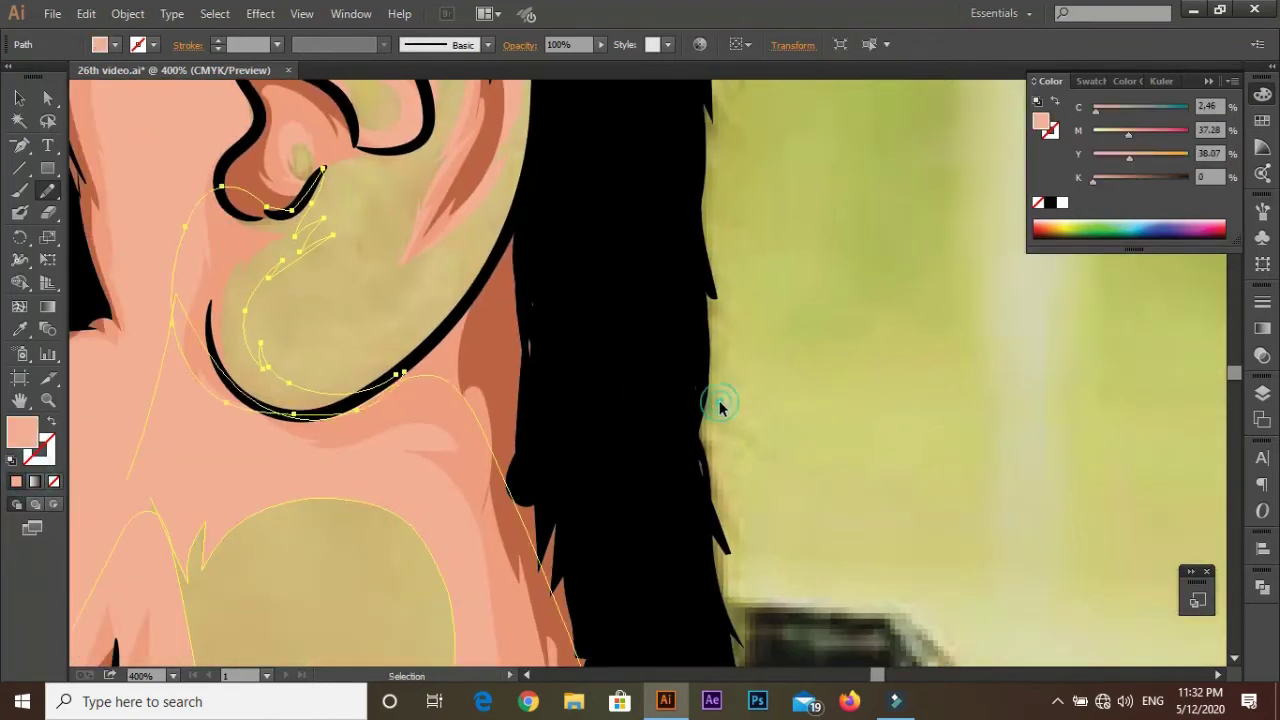
pyautogui.hotkey('ctrl', '1')
pyautogui.scroll(2, 735, 255)
pyautogui.scroll(-2, 480, 277)
pyautogui.press('F7')
# Step: Hide the background photo layer and select all the face artwork
pyautogui.scroll(-2, 615, 362)
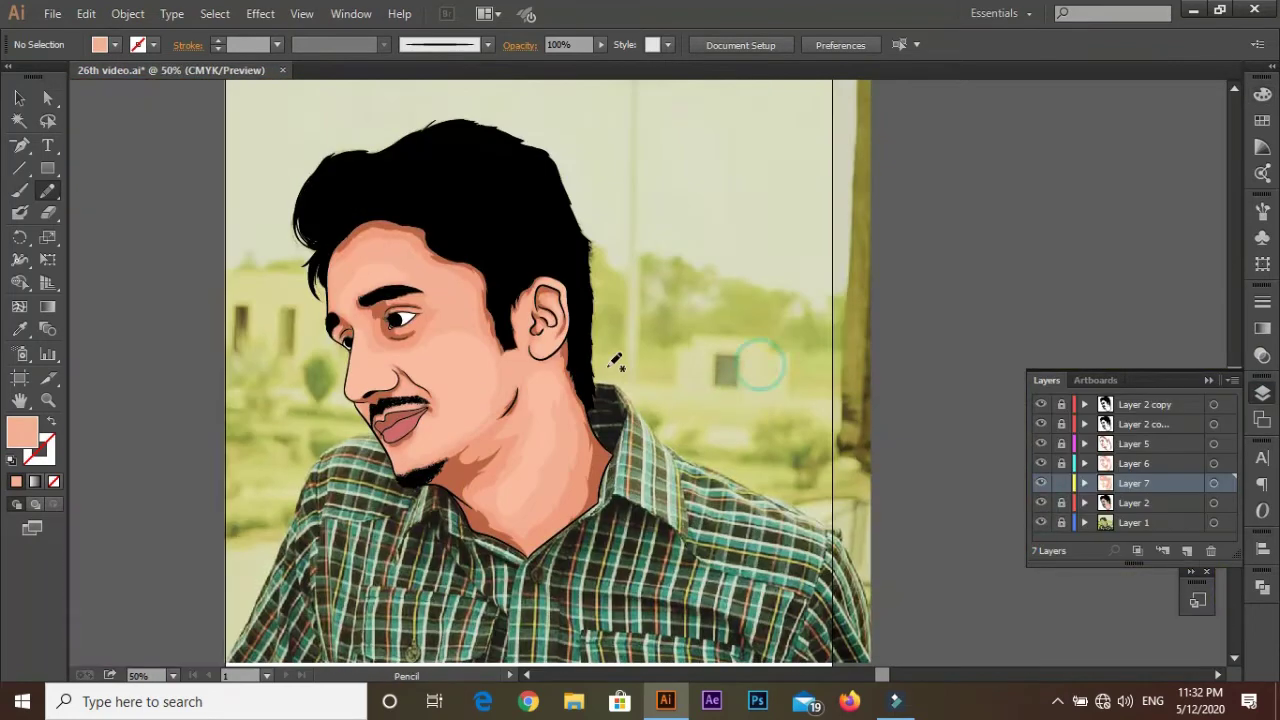
pyautogui.click(1041, 522)
pyautogui.moveTo(229, 114); pyautogui.dragTo(697, 581)
pyautogui.press('c')
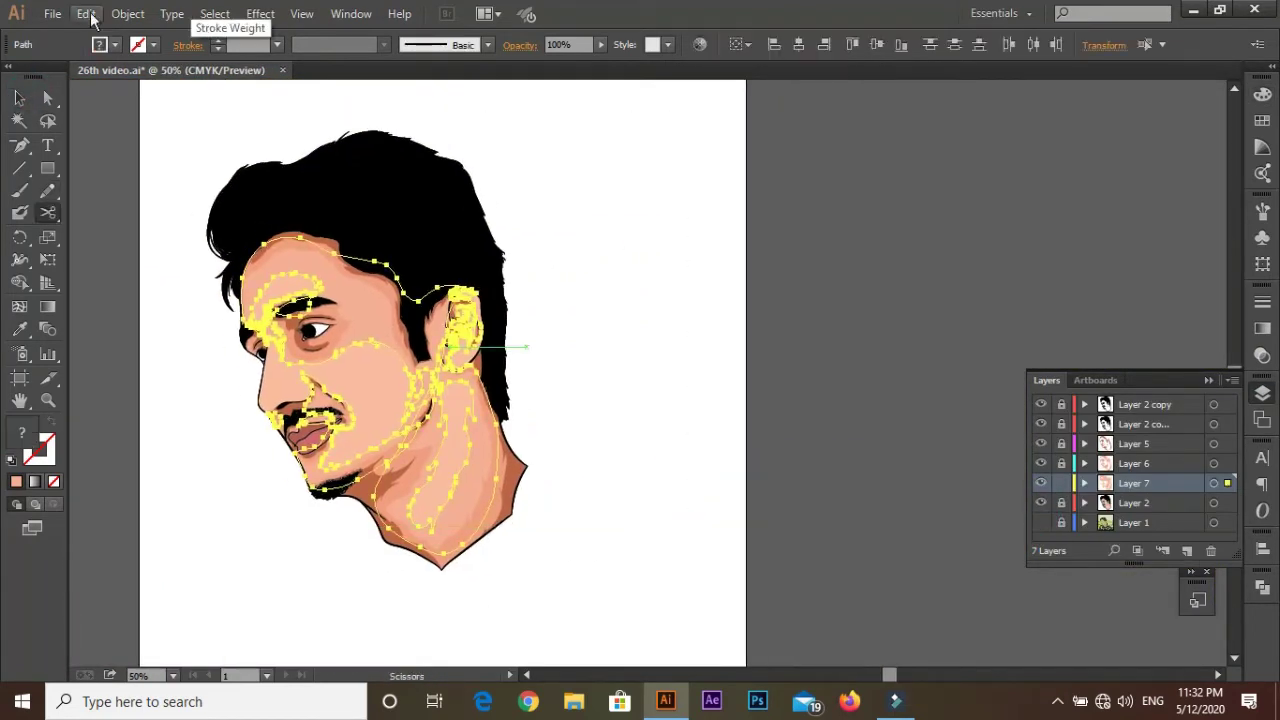
pyautogui.click(635, 235)
pyautogui.press('Return')
pyautogui.press('v')
pyautogui.moveTo(150, 120); pyautogui.dragTo(564, 537)
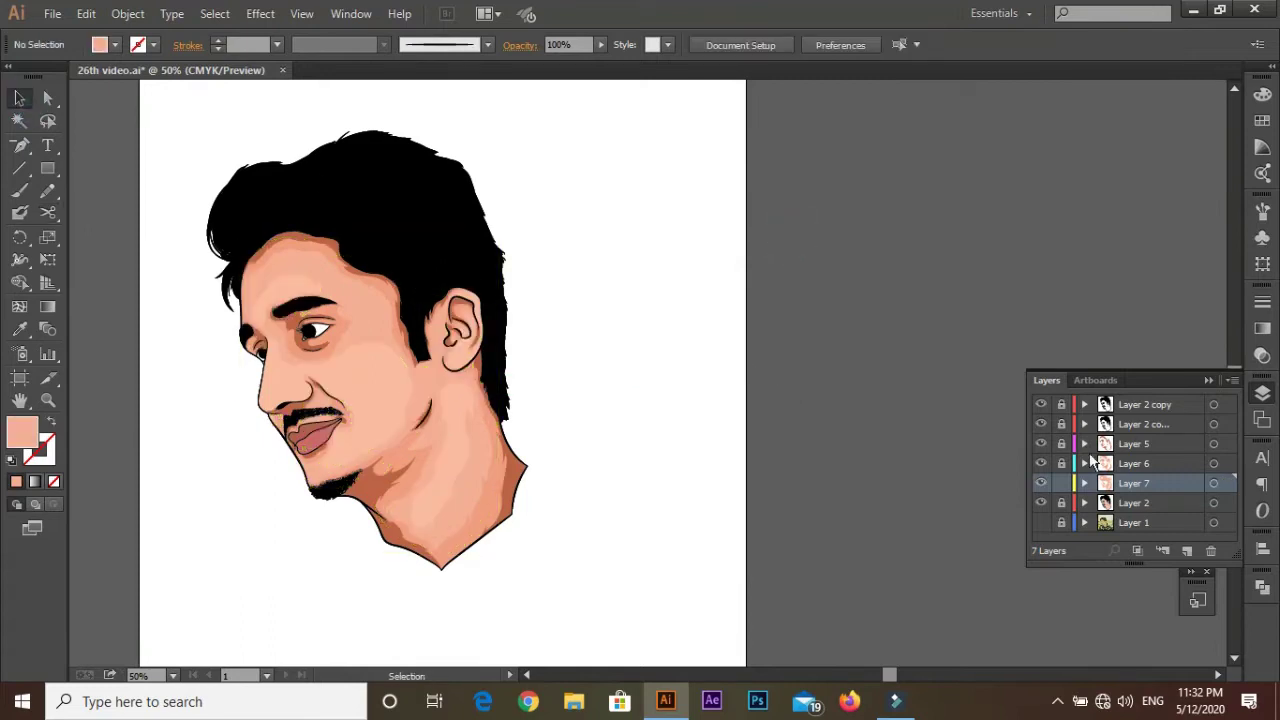
# Step: Recolor the artwork, raising the light peach skin tone's saturation to about 47%
pyautogui.click(86, 13)
pyautogui.click(470, 340)
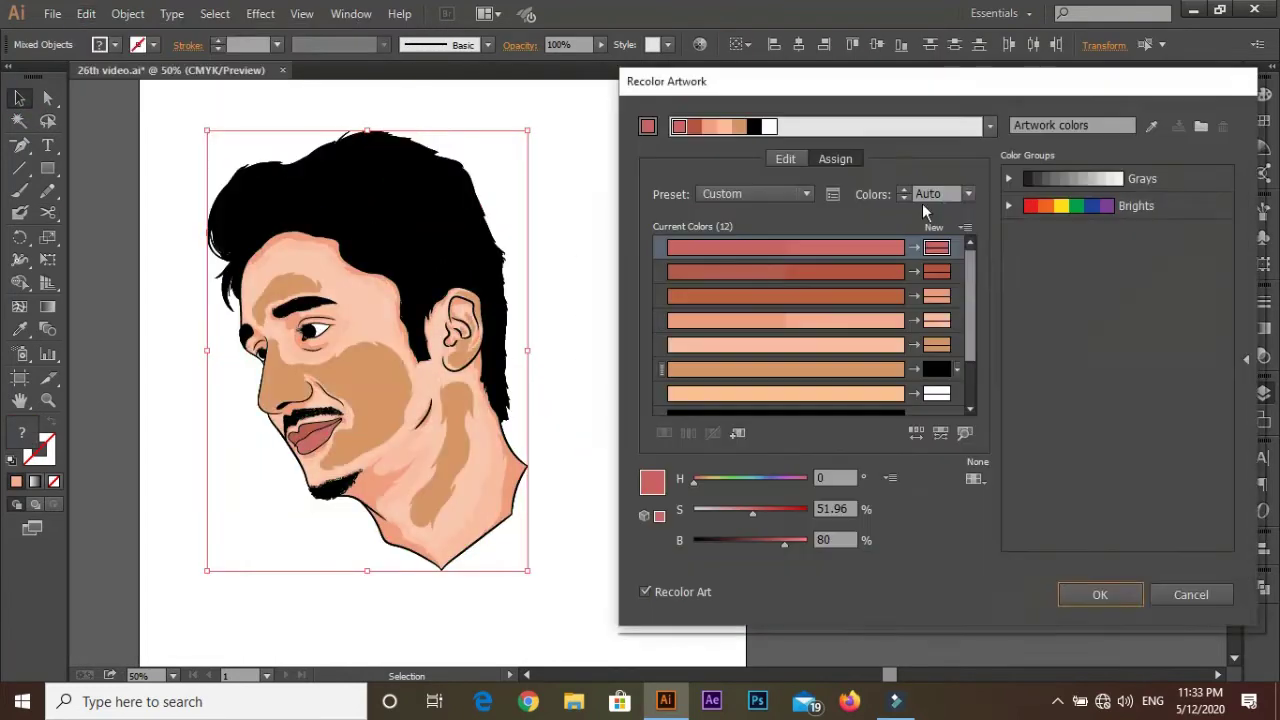
pyautogui.click(826, 392)
pyautogui.scroll(-2, 820, 380)
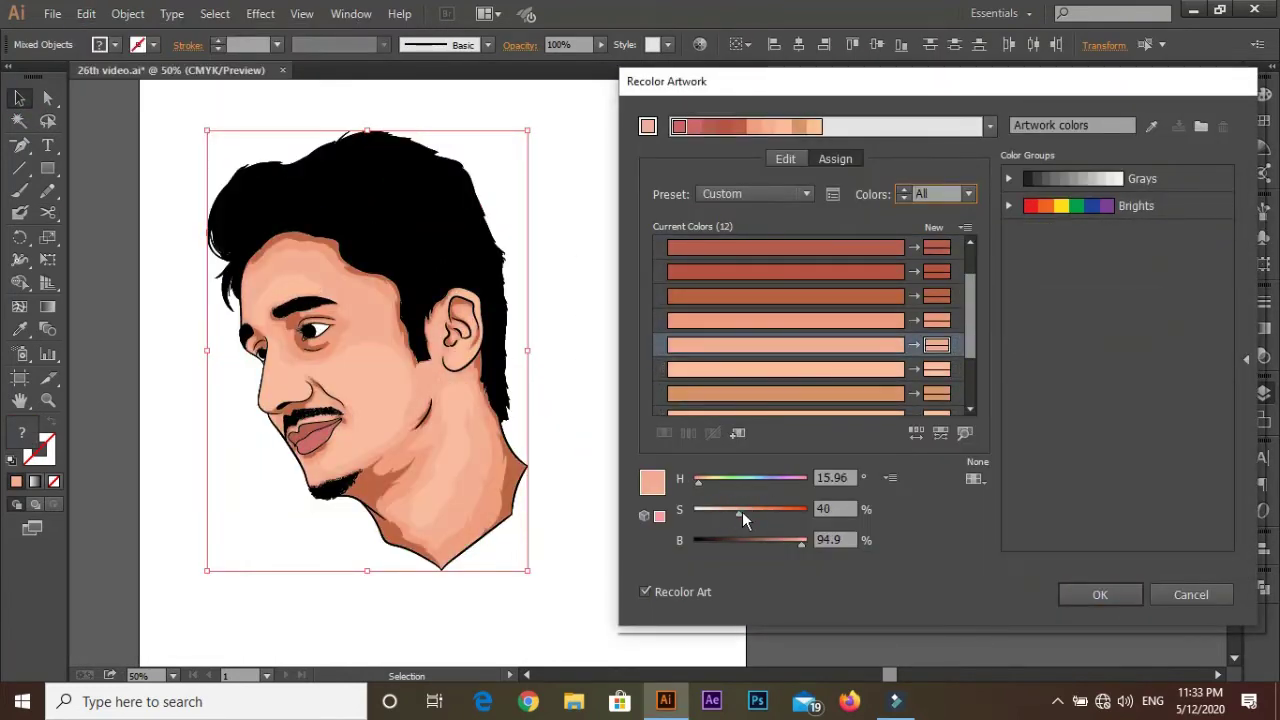
pyautogui.moveTo(741, 518); pyautogui.dragTo(752, 524)
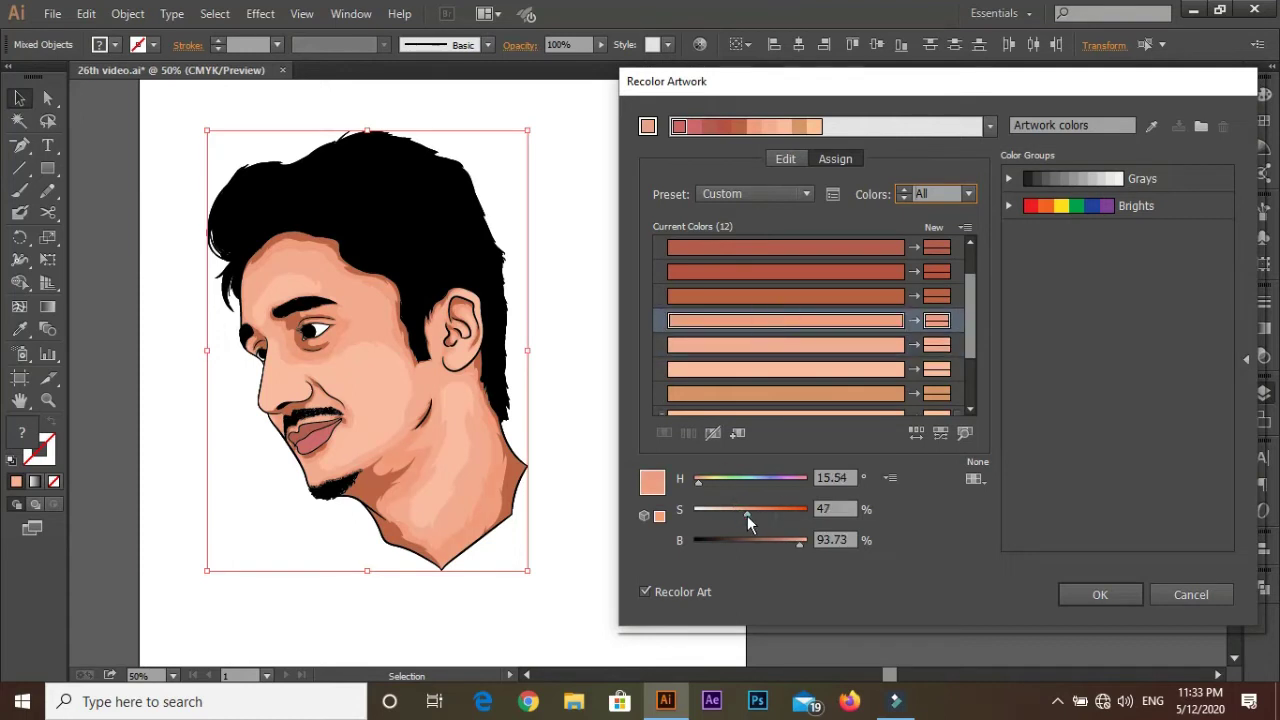
pyautogui.click(1100, 594)
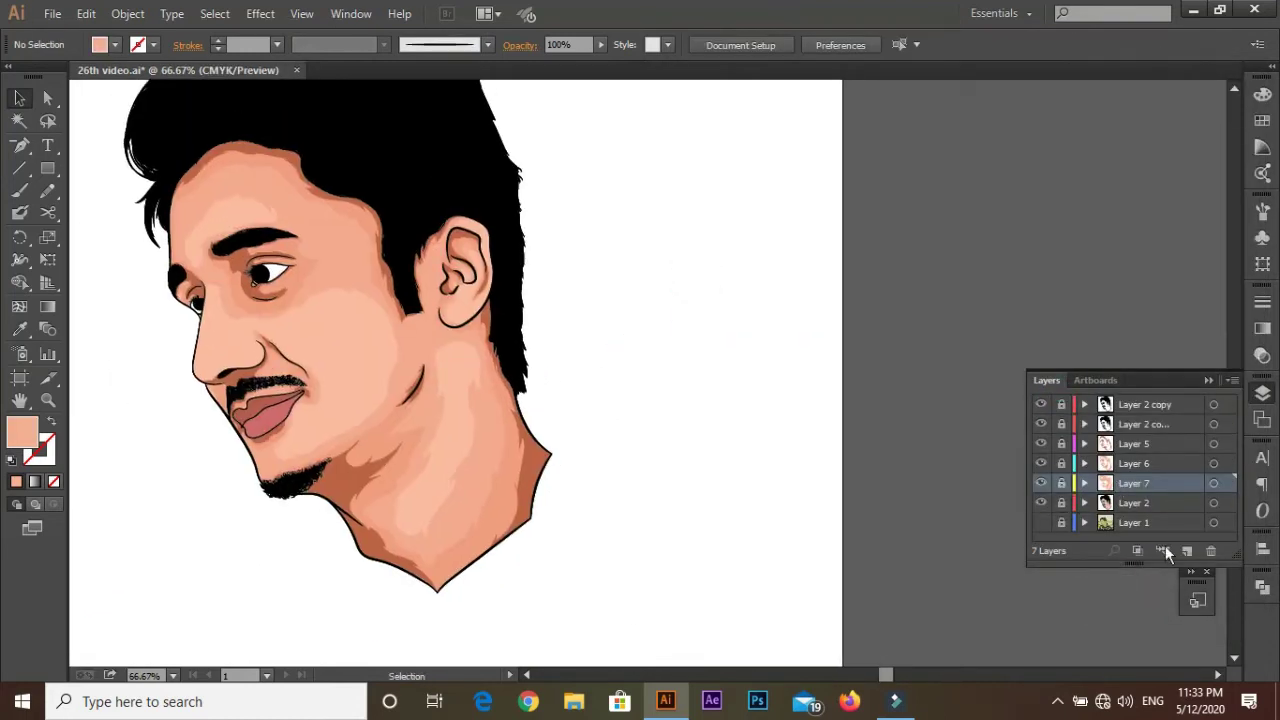
# Step: Add new Layer 8, make Layer 5 active and sample the dark neck brown
pyautogui.click(1164, 551)
pyautogui.scroll(-1, 495, 332)
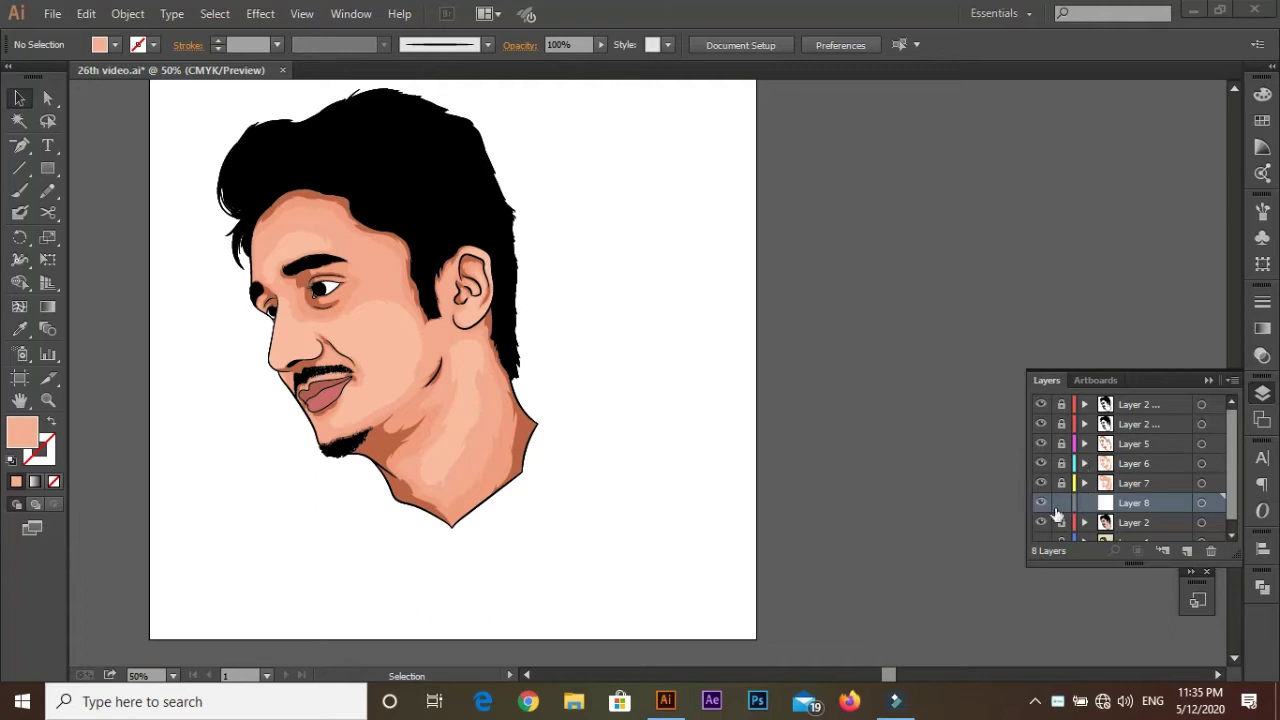
pyautogui.click(1134, 443)
pyautogui.press('i')
pyautogui.click(512, 440)
pyautogui.hotkey('shift', 'b')
pyautogui.scroll(5, 512, 440)
# Step: Pencil a dark brown shadow outline along the neck's lower edge
pyautogui.moveTo(589, 494)
pyautogui.mouseDown()
pyautogui.moveTo(662, 326)
pyautogui.moveTo(628, 451)
pyautogui.moveTo(591, 480)
pyautogui.mouseUp()
pyautogui.moveTo(591, 480); pyautogui.dragTo(573, 258)
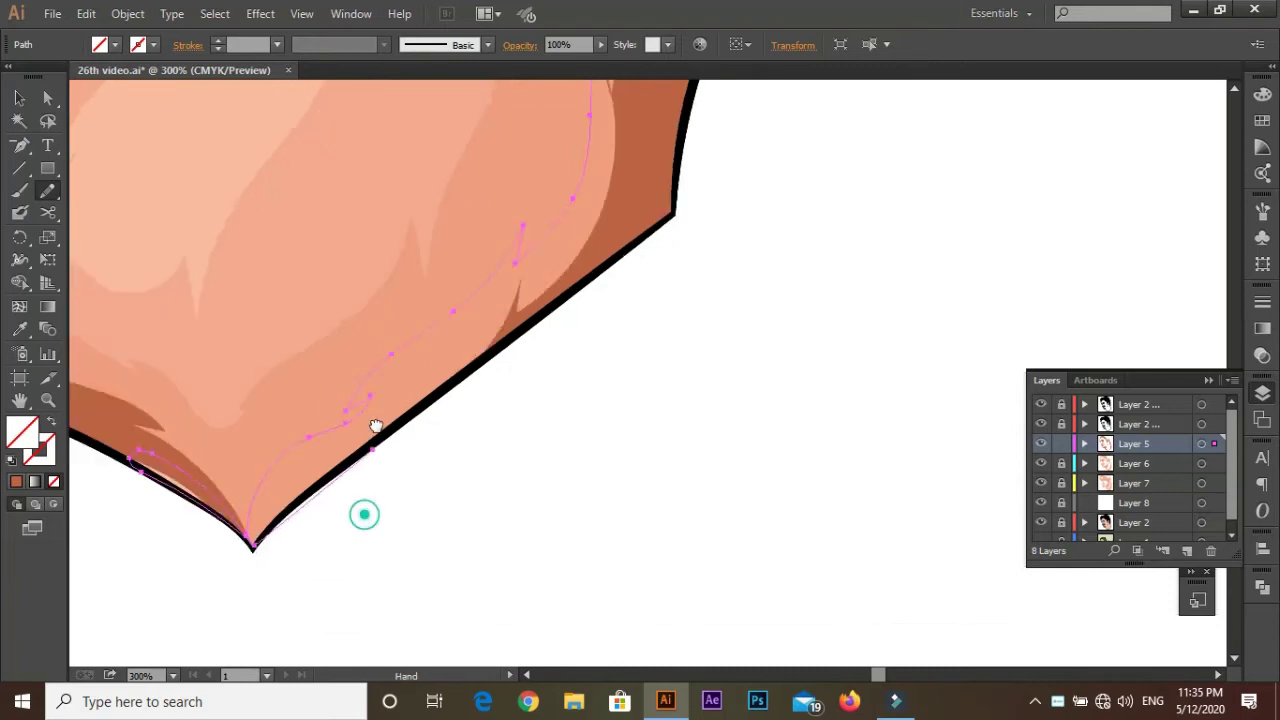
pyautogui.scroll(1, 209, 543)
pyautogui.scroll(1, 409, 371)
pyautogui.scroll(2, 341, 478)
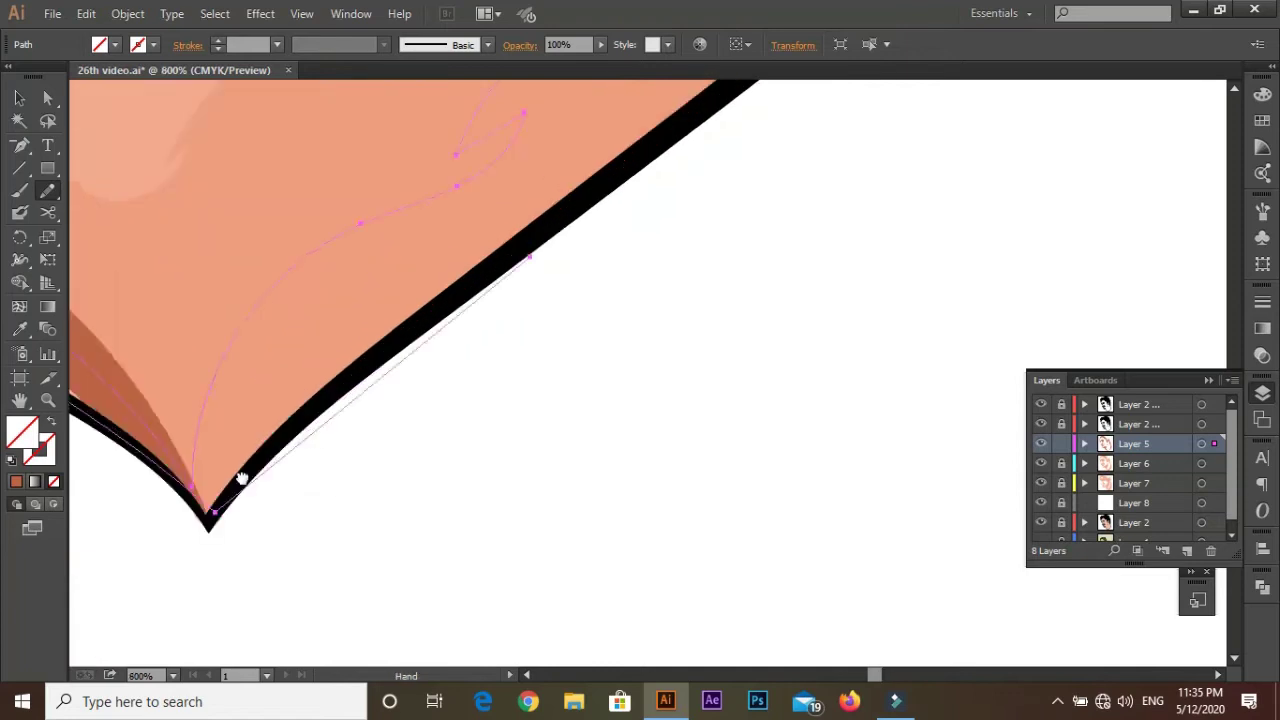
# Step: Redraw the shadow curve near the chin tip and extend it down the chin edge
pyautogui.moveTo(175, 460); pyautogui.dragTo(185, 455)
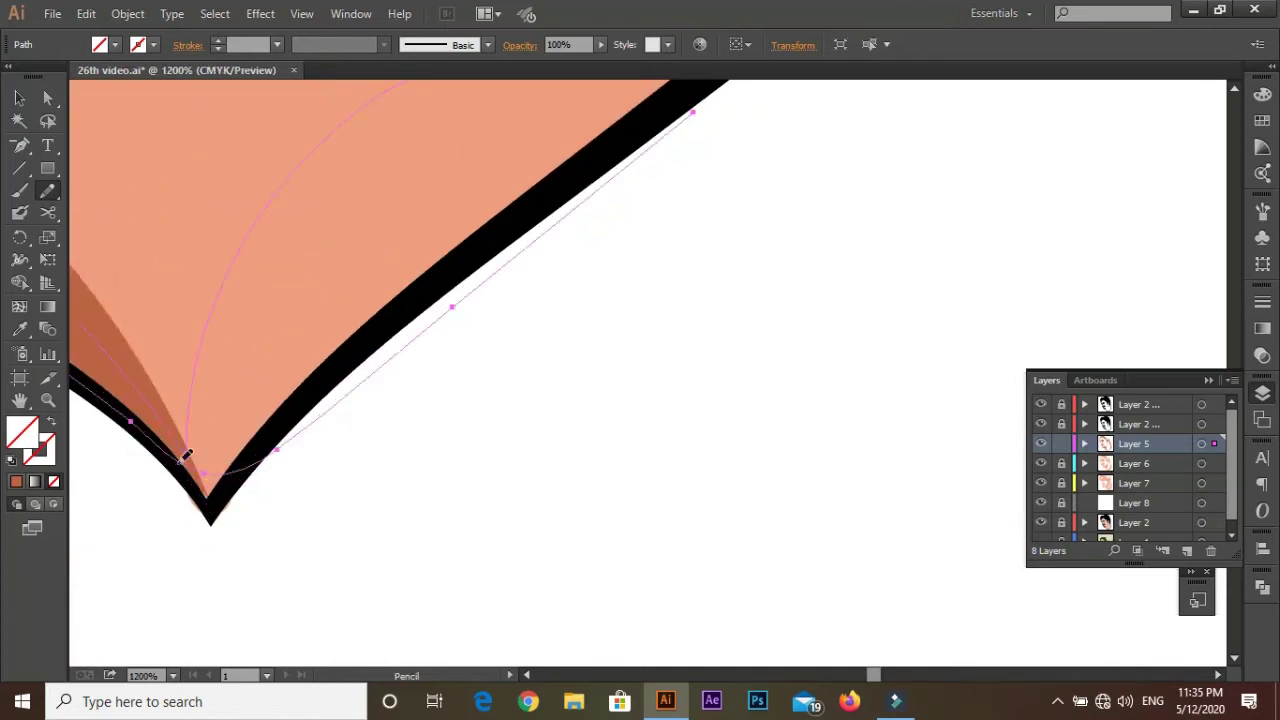
pyautogui.scroll(-2, 307, 413)
pyautogui.scroll(1, 309, 449)
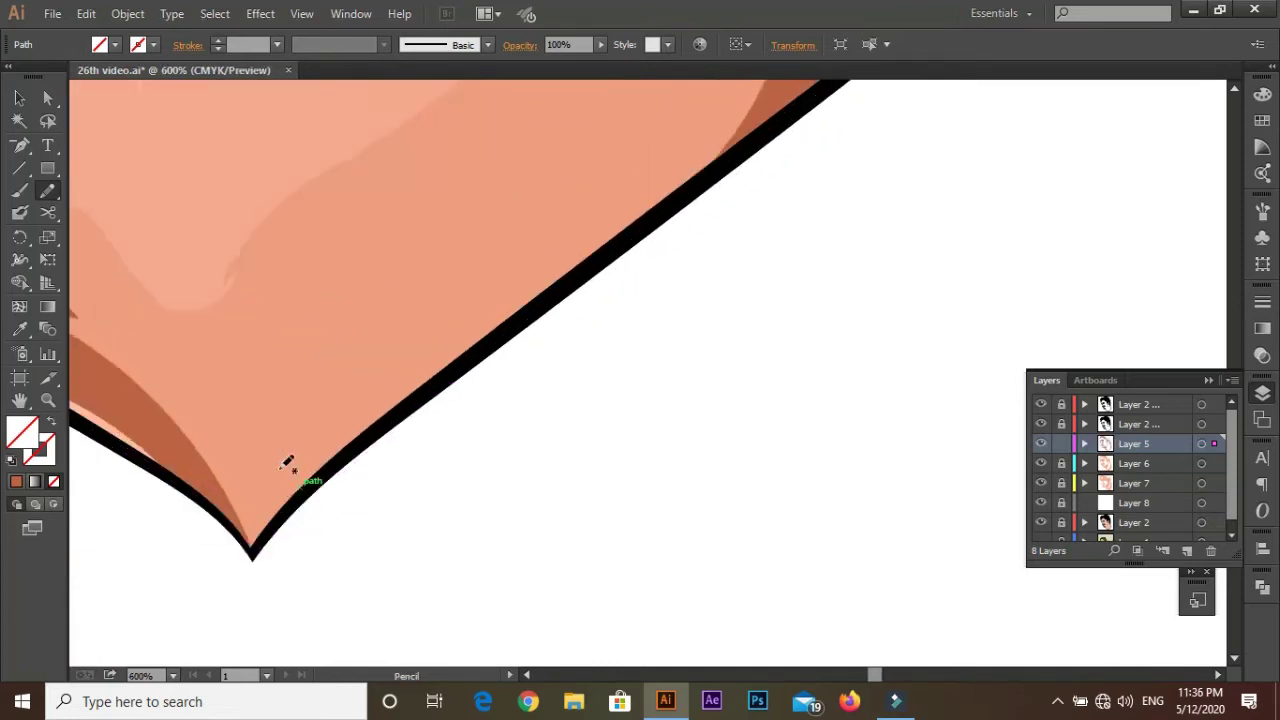
pyautogui.moveTo(228, 513)
pyautogui.mouseDown()
pyautogui.moveTo(386, 297)
pyautogui.moveTo(272, 411)
pyautogui.moveTo(434, 229)
pyautogui.mouseUp()
pyautogui.scroll(-3, 193, 519)
pyautogui.scroll(2, 434, 229)
pyautogui.moveTo(252, 463); pyautogui.dragTo(348, 392)
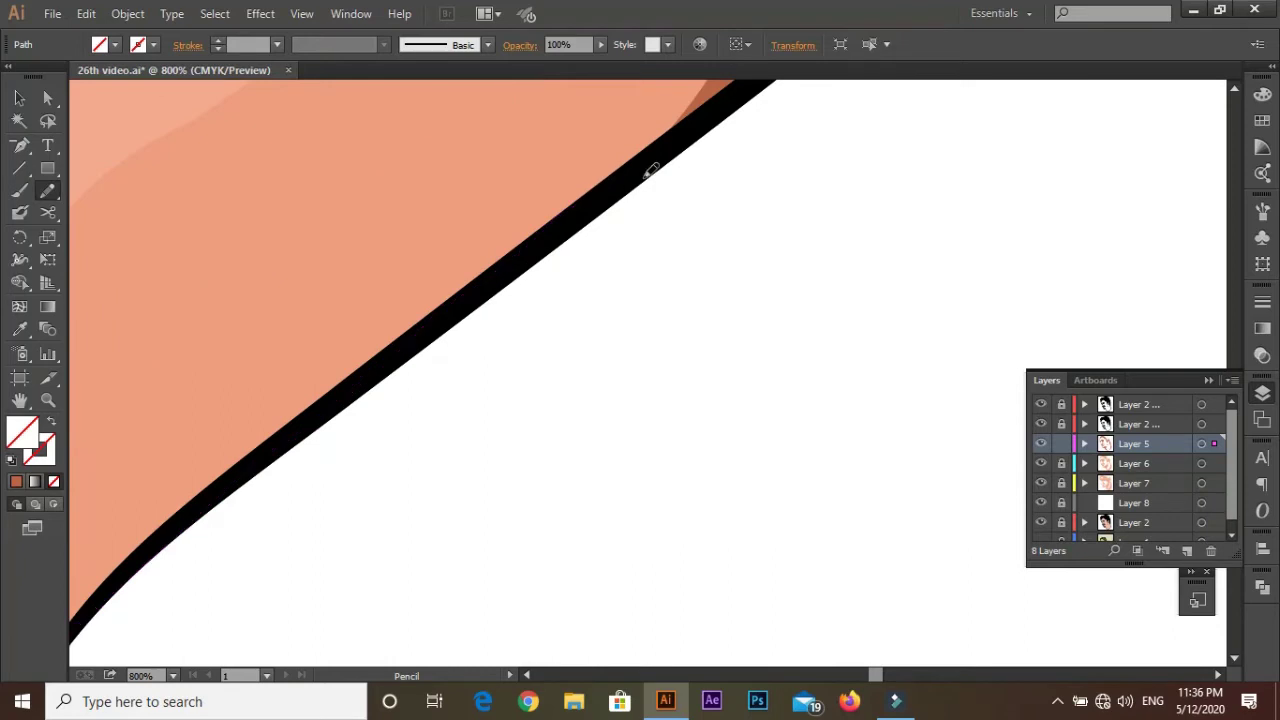
# Step: Deselect the finished neck shadow and zoom out to view the shaded portrait
pyautogui.scroll(3, 500, 277)
pyautogui.scroll(3, 575, 150)
pyautogui.scroll(3, 575, 150)
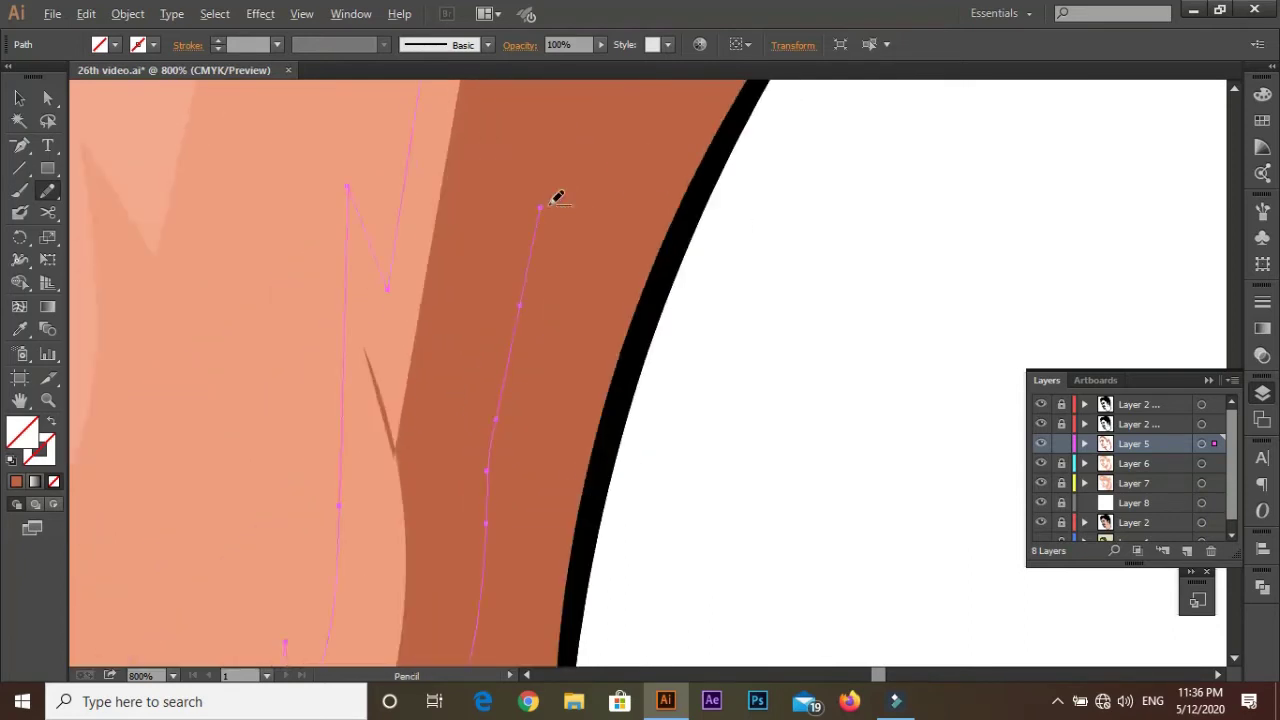
pyautogui.scroll(3, 557, 200)
pyautogui.scroll(3, 523, 126)
pyautogui.hotkey('ctrl', '-')
pyautogui.hotkey('ctrl', '-')
pyautogui.hotkey('ctrl', '-')
pyautogui.scroll(-5, 508, 597)
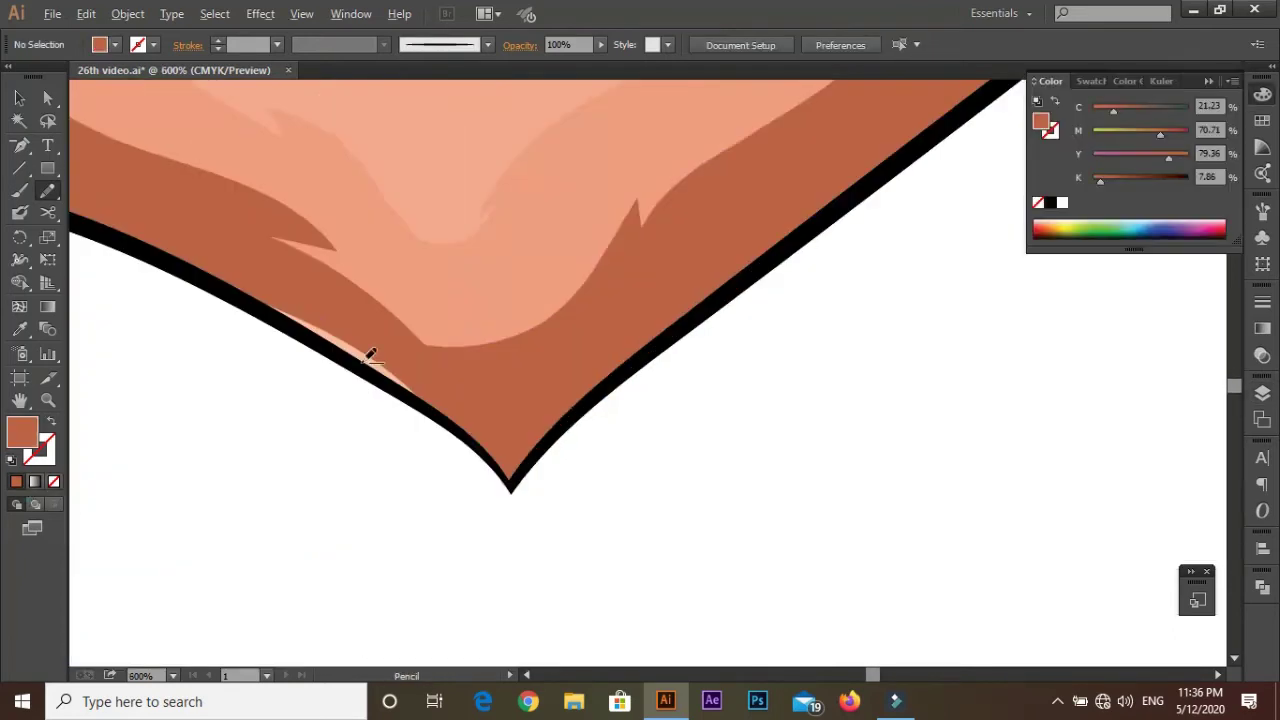
pyautogui.click(358, 435)
pyautogui.hotkey('ctrl', '-')
pyautogui.hotkey('ctrl', '-')
pyautogui.hotkey('ctrl', '-')
pyautogui.hotkey('ctrl', '-')
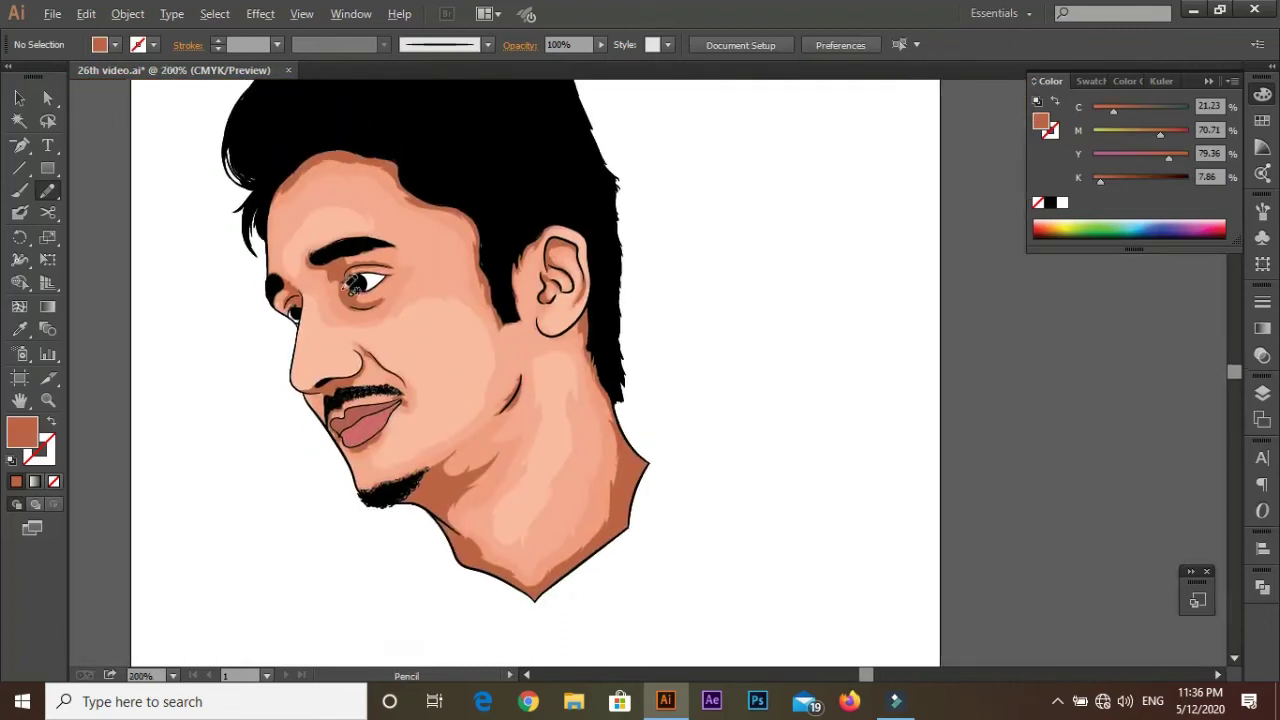
pyautogui.scroll(5, 379, 366)
# Step: Draw dark shadow shapes beneath the eye on Layer 5
pyautogui.moveTo(363, 462)
pyautogui.mouseDown()
pyautogui.moveTo(457, 633)
pyautogui.moveTo(352, 458)
pyautogui.mouseUp()
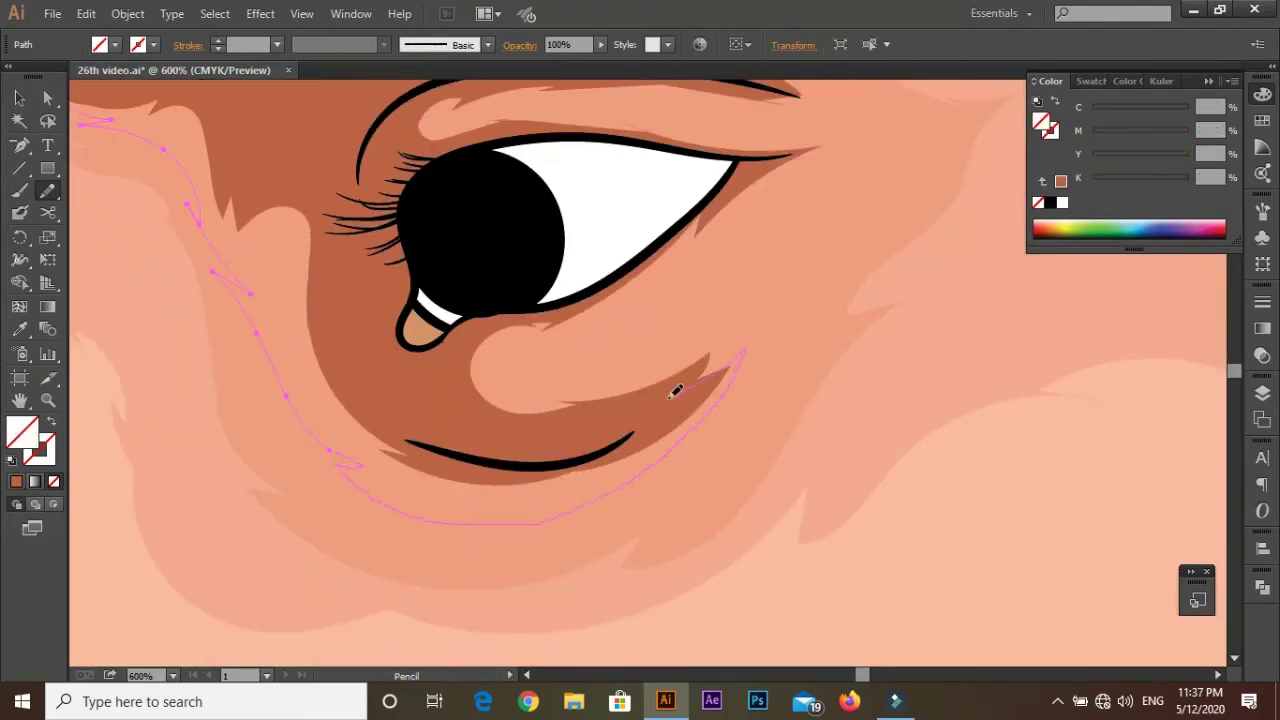
pyautogui.hotkey('ctrl', '-')
pyautogui.moveTo(371, 374); pyautogui.dragTo(499, 588)
pyautogui.hotkey('ctrl', '-')
pyautogui.hotkey('ctrl', '-')
pyautogui.hotkey('ctrl', '-')
pyautogui.moveTo(247, 490); pyautogui.dragTo(335, 351)
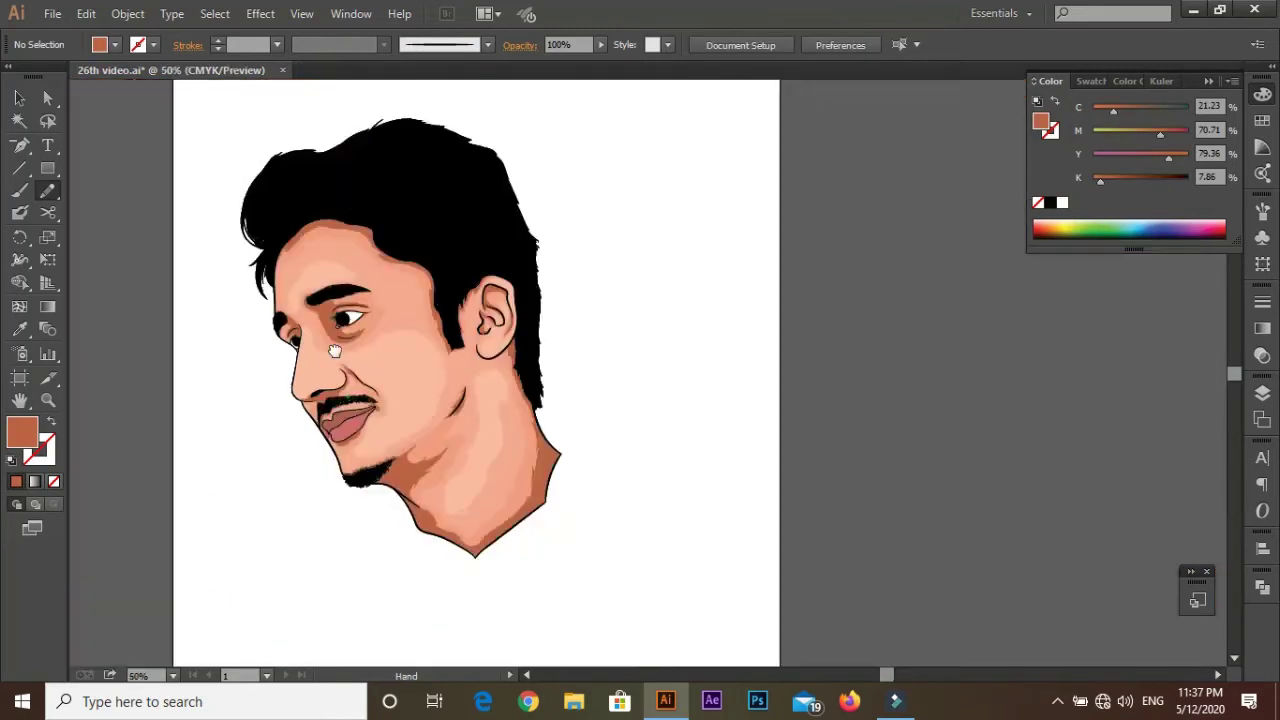
pyautogui.scroll(5, 335, 351)
pyautogui.scroll(3, 386, 428)
pyautogui.moveTo(497, 486); pyautogui.dragTo(257, 449)
pyautogui.hotkey('ctrl', '-')
pyautogui.hotkey('ctrl', '-')
pyautogui.hotkey('ctrl', '-')
pyautogui.hotkey('ctrl', '-')
pyautogui.hotkey('ctrl', '-')
# Step: Make Layer 6 active and sample the light peach skin colour
pyautogui.click(1262, 392)
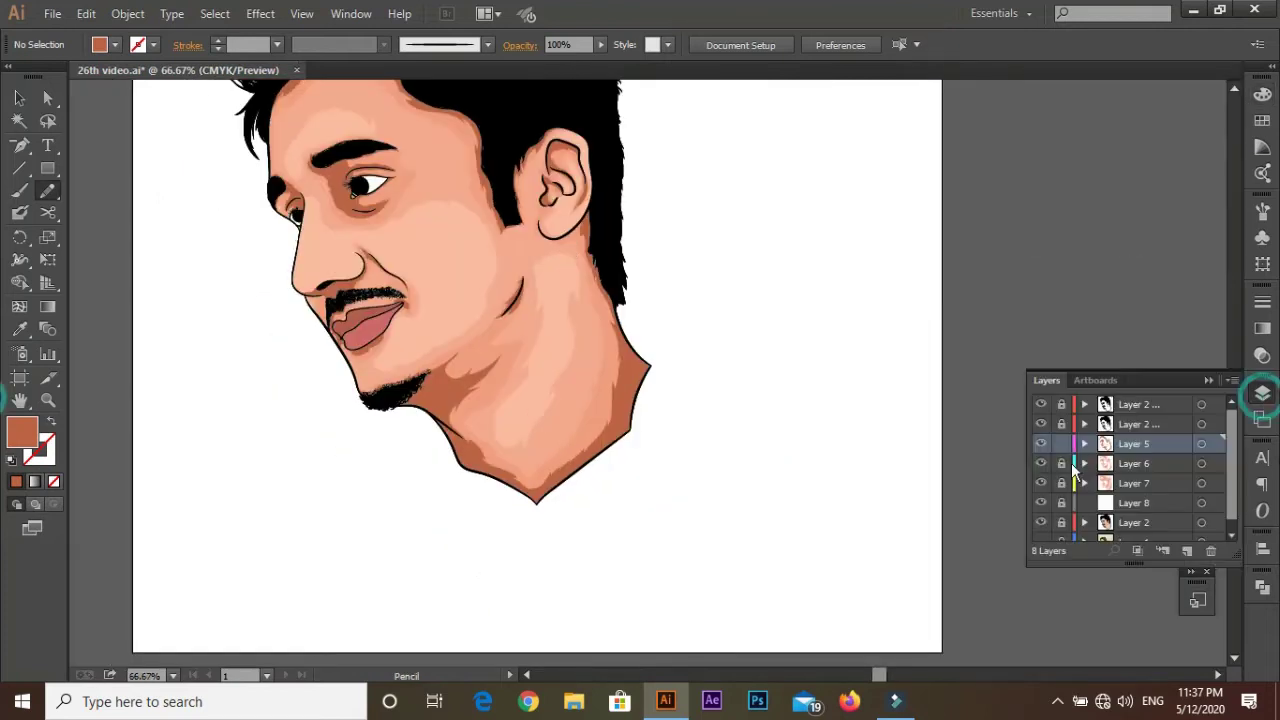
pyautogui.click(1130, 463)
pyautogui.press('i')
pyautogui.click(540, 294)
pyautogui.click(47, 191)
pyautogui.scroll(4, 333, 278)
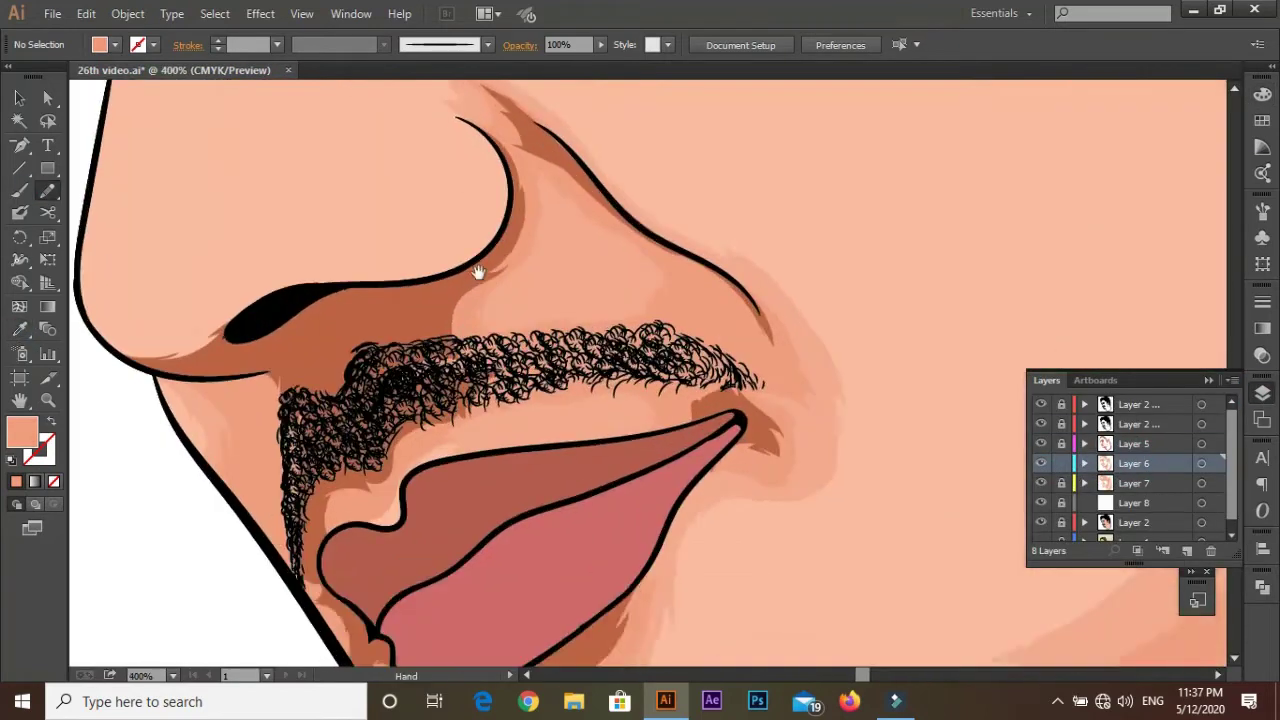
pyautogui.scroll(1, 478, 272)
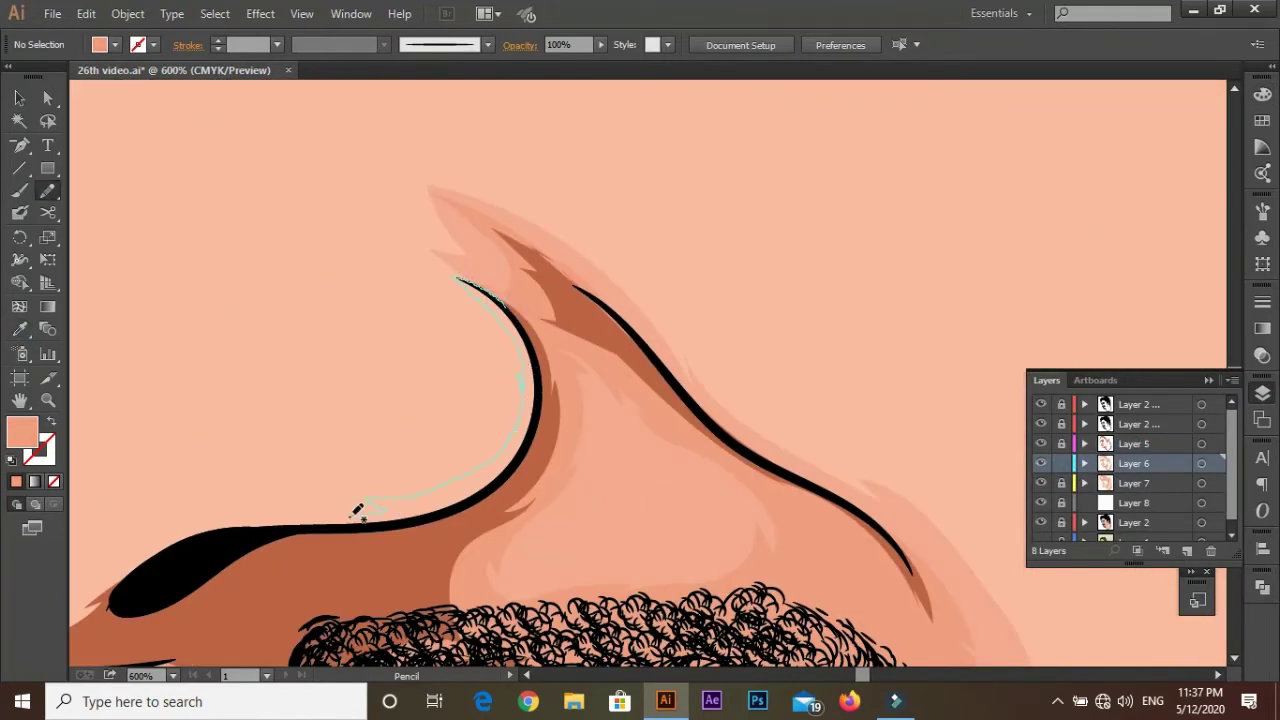
# Step: Pencil light peach highlight strokes along the nose's underside
pyautogui.moveTo(357, 510); pyautogui.dragTo(168, 522)
pyautogui.moveTo(180, 545); pyautogui.dragTo(455, 405)
pyautogui.moveTo(198, 452); pyautogui.dragTo(770, 367)
pyautogui.press('F6')
pyautogui.hotkey('ctrl', 'shift', 'a')
pyautogui.hotkey('ctrl', '-')
pyautogui.scroll(-3, 357, 365)
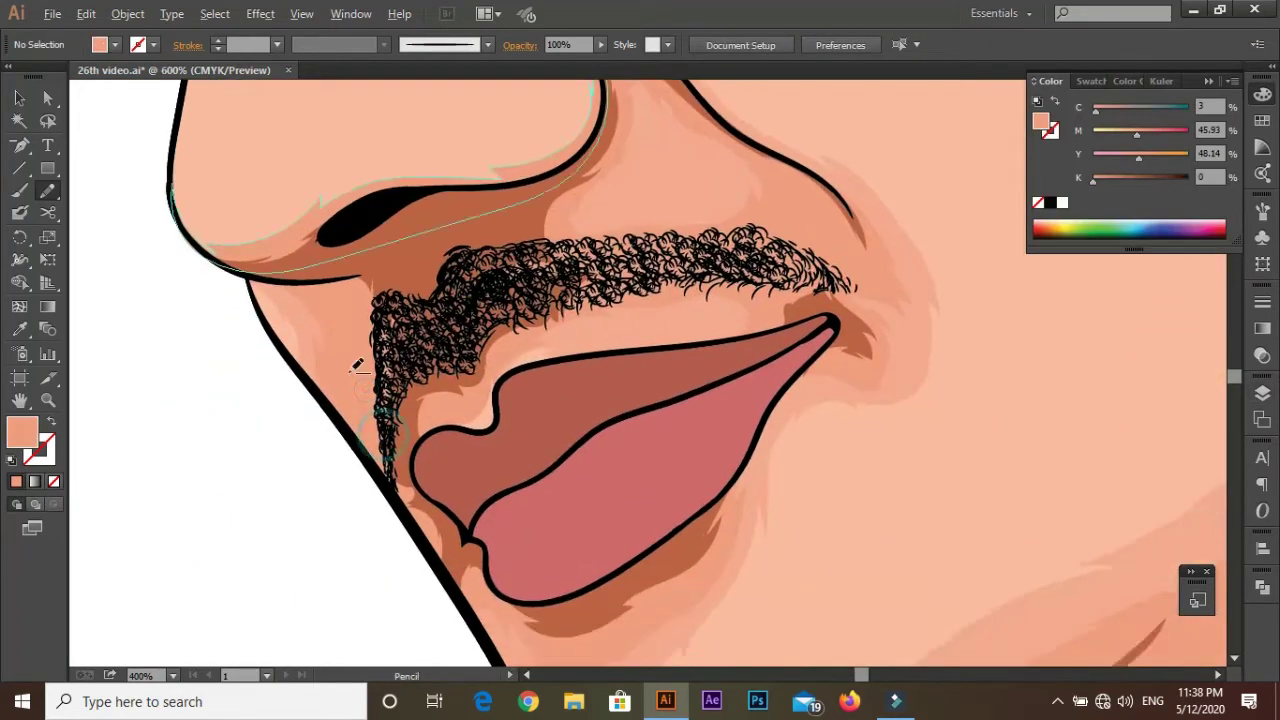
pyautogui.scroll(2, 357, 365)
# Step: Adjust the fill of the highlight beside the moustache, then show the Layers panel
pyautogui.doubleClick(22, 432)
pyautogui.press('Return')
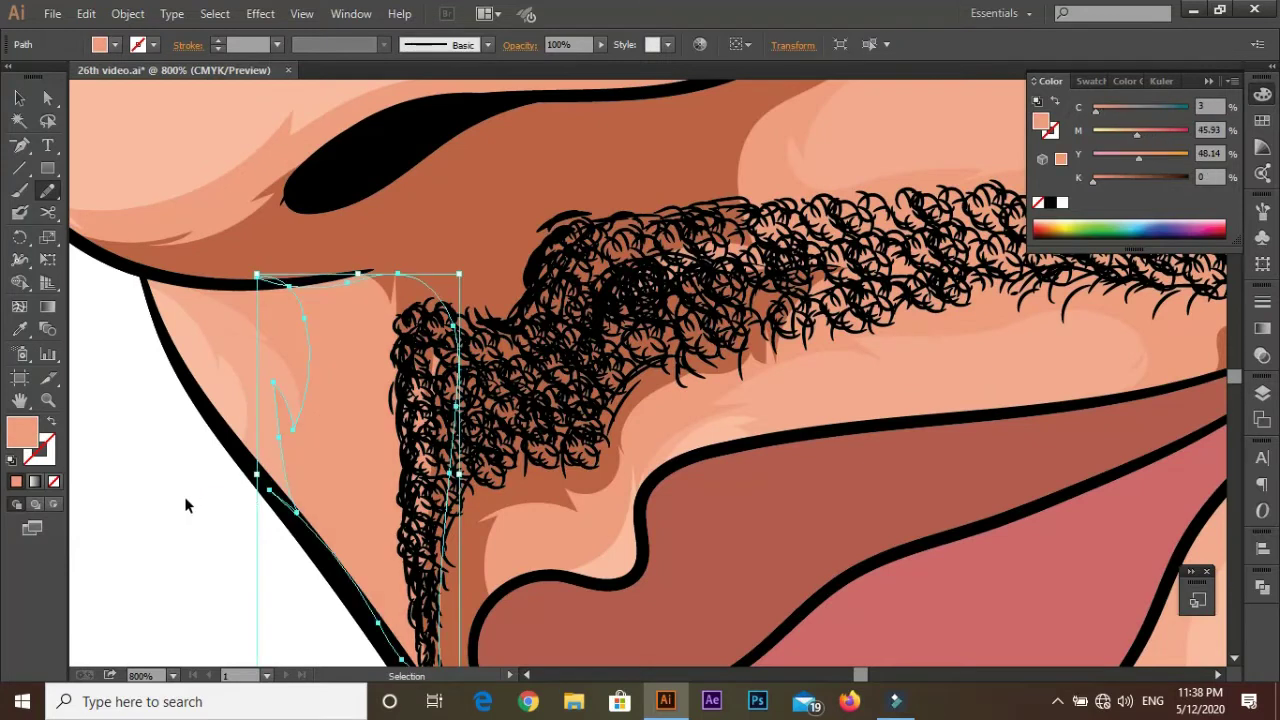
pyautogui.hotkey('ctrl', 'shift', 'a')
pyautogui.hotkey('ctrl', '-')
pyautogui.hotkey('ctrl', '-')
pyautogui.hotkey('ctrl', '-')
pyautogui.hotkey('ctrl', '-')
pyautogui.press('F7')
# Step: Sample the skin colour with the Eyedropper and return to the Pencil tool
pyautogui.press('i')
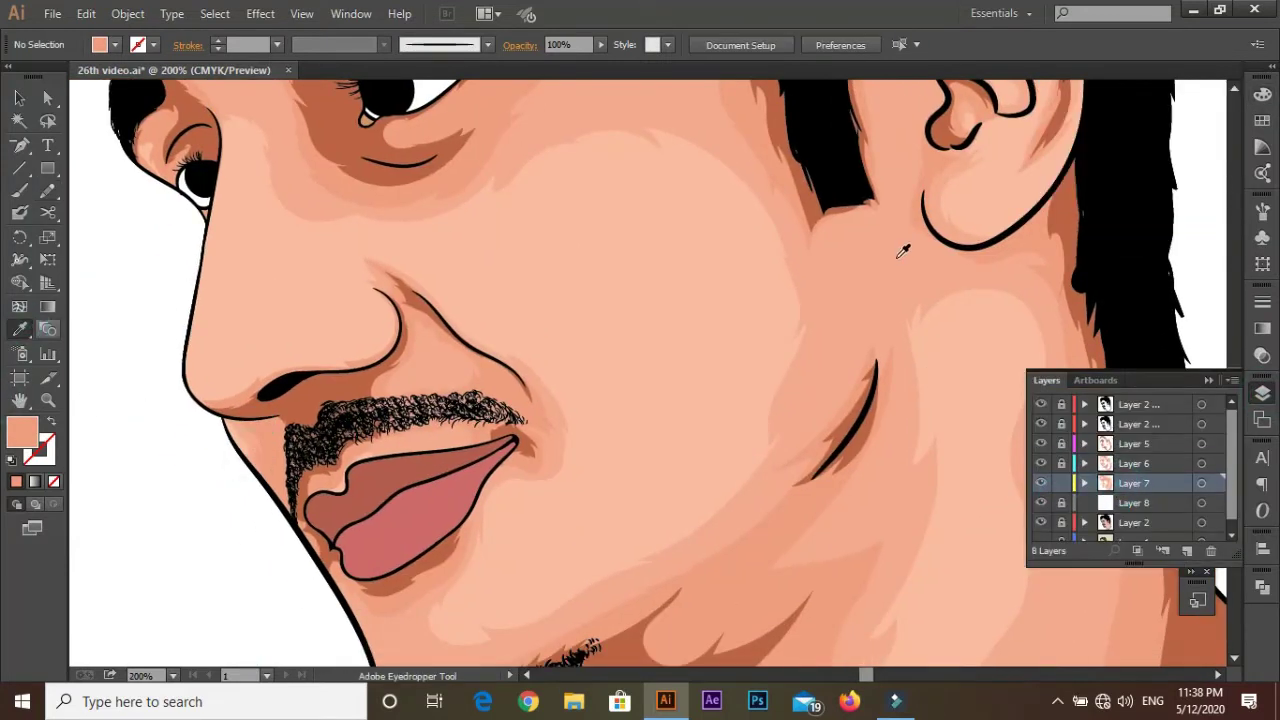
pyautogui.click(903, 251)
pyautogui.press('n')
pyautogui.scroll(2, 380, 280)
pyautogui.scroll(2, 540, 280)
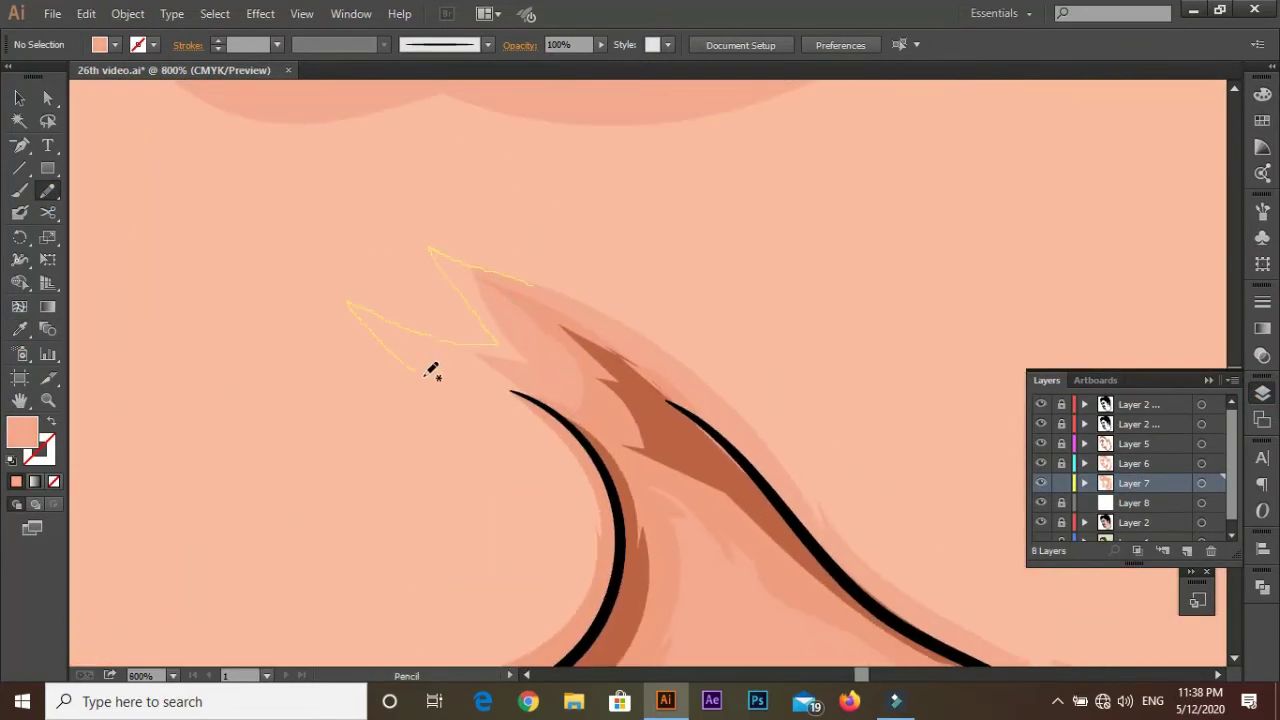
# Step: Pencil a highlight shape down the nose bridge and along the nostril edge
pyautogui.moveTo(568, 484); pyautogui.dragTo(568, 555)
pyautogui.scroll(-3, 578, 302)
pyautogui.moveTo(424, 391); pyautogui.dragTo(228, 412)
pyautogui.moveTo(228, 412); pyautogui.dragTo(430, 347)
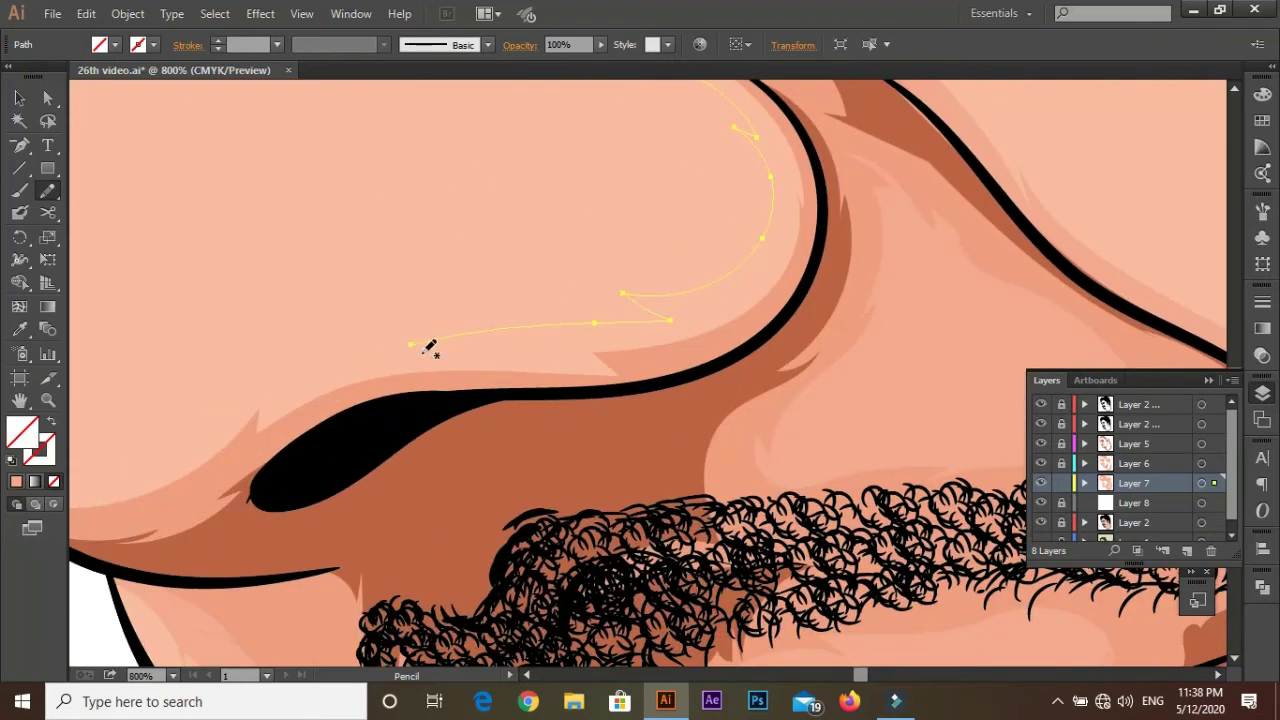
pyautogui.moveTo(232, 397); pyautogui.dragTo(474, 301)
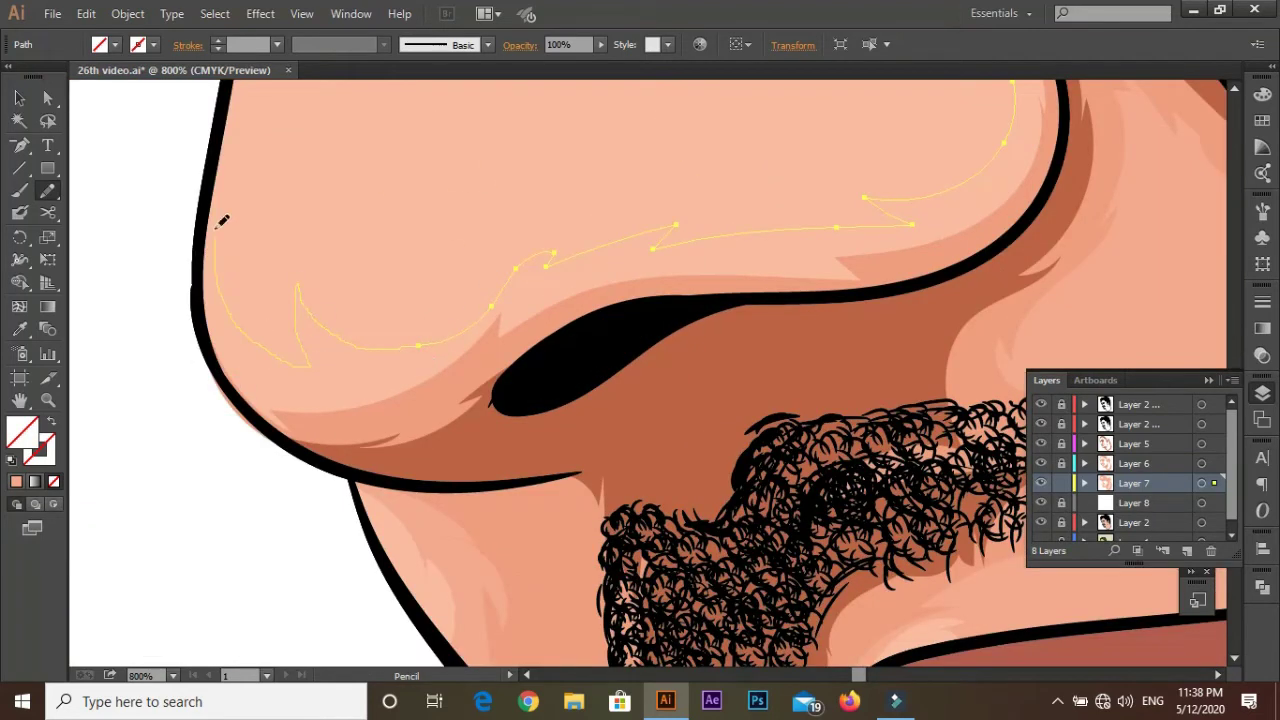
pyautogui.scroll(2, 228, 221)
pyautogui.moveTo(240, 450); pyautogui.dragTo(930, 480)
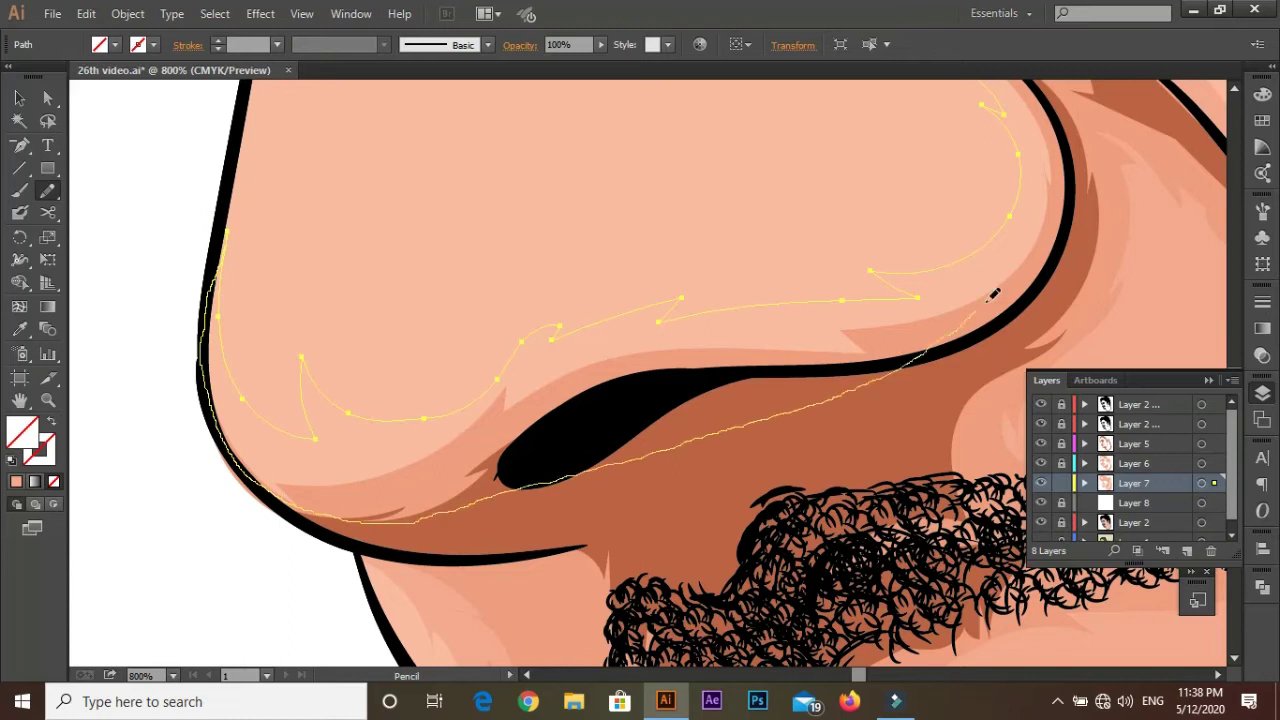
pyautogui.scroll(3, 375, 420)
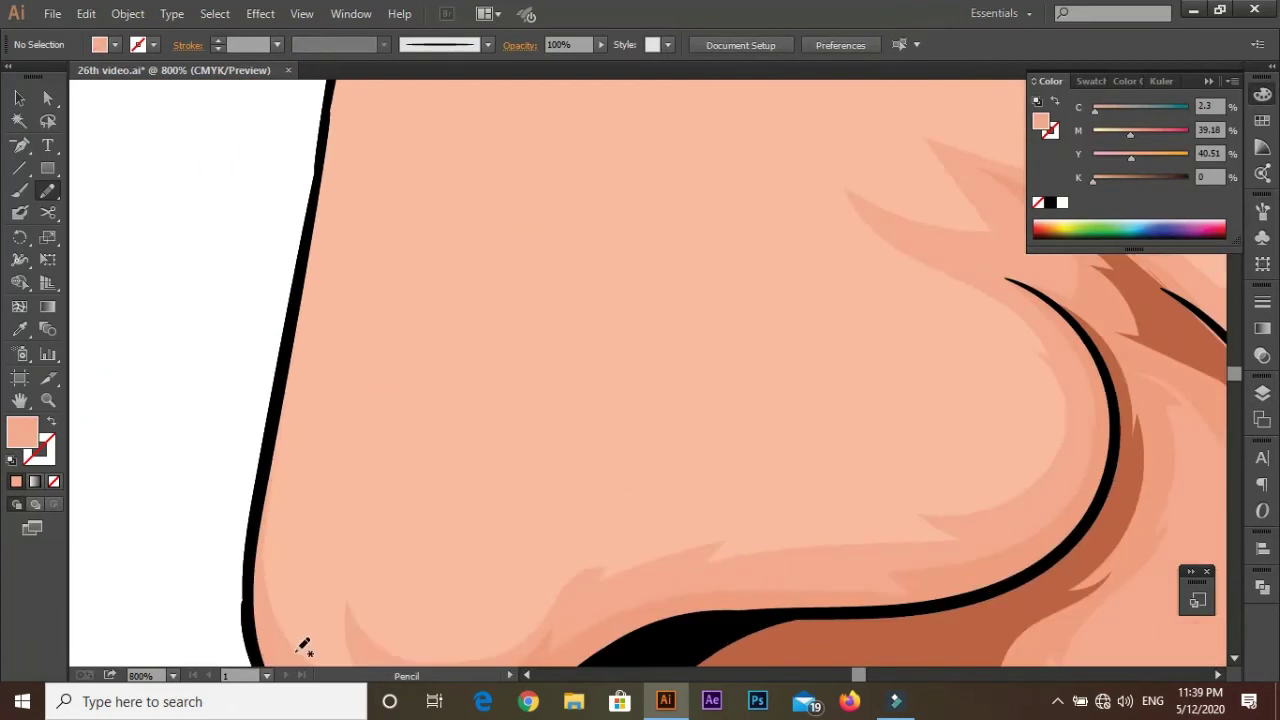
pyautogui.moveTo(283, 430); pyautogui.dragTo(285, 440)
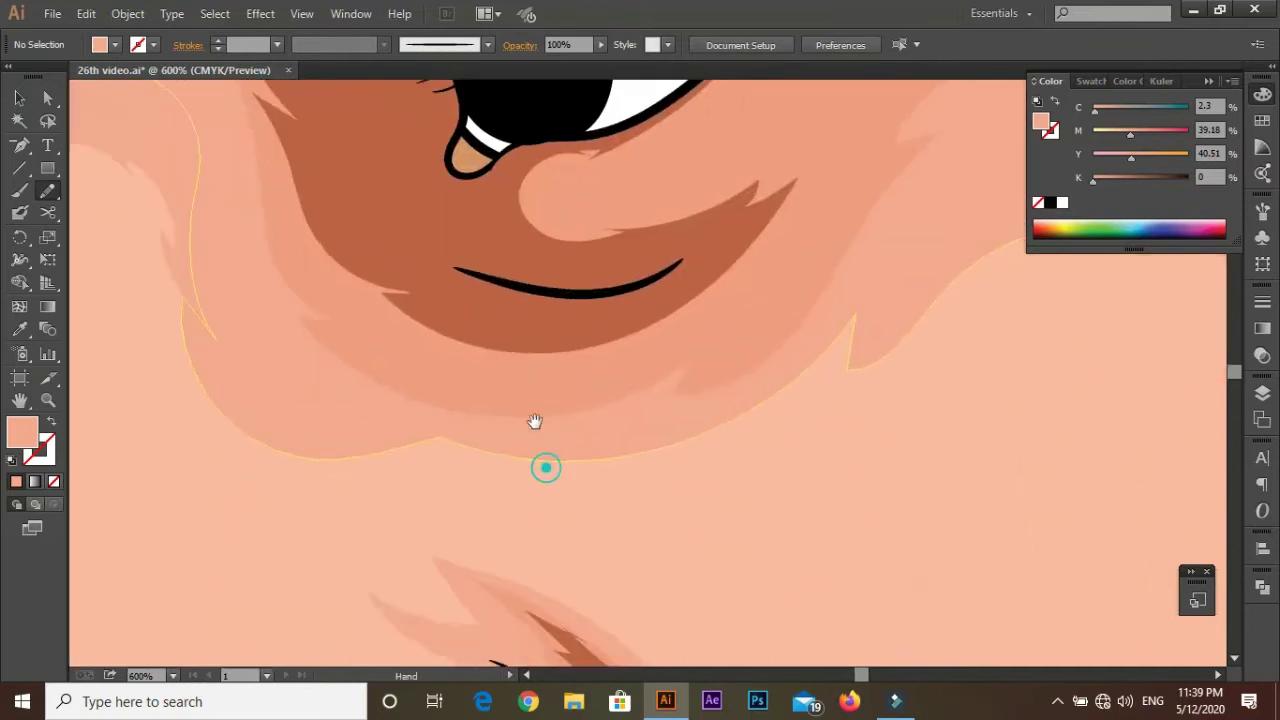
# Step: Check the nose highlight at different zoom levels, then deselect it
pyautogui.scroll(-3, 546, 466)
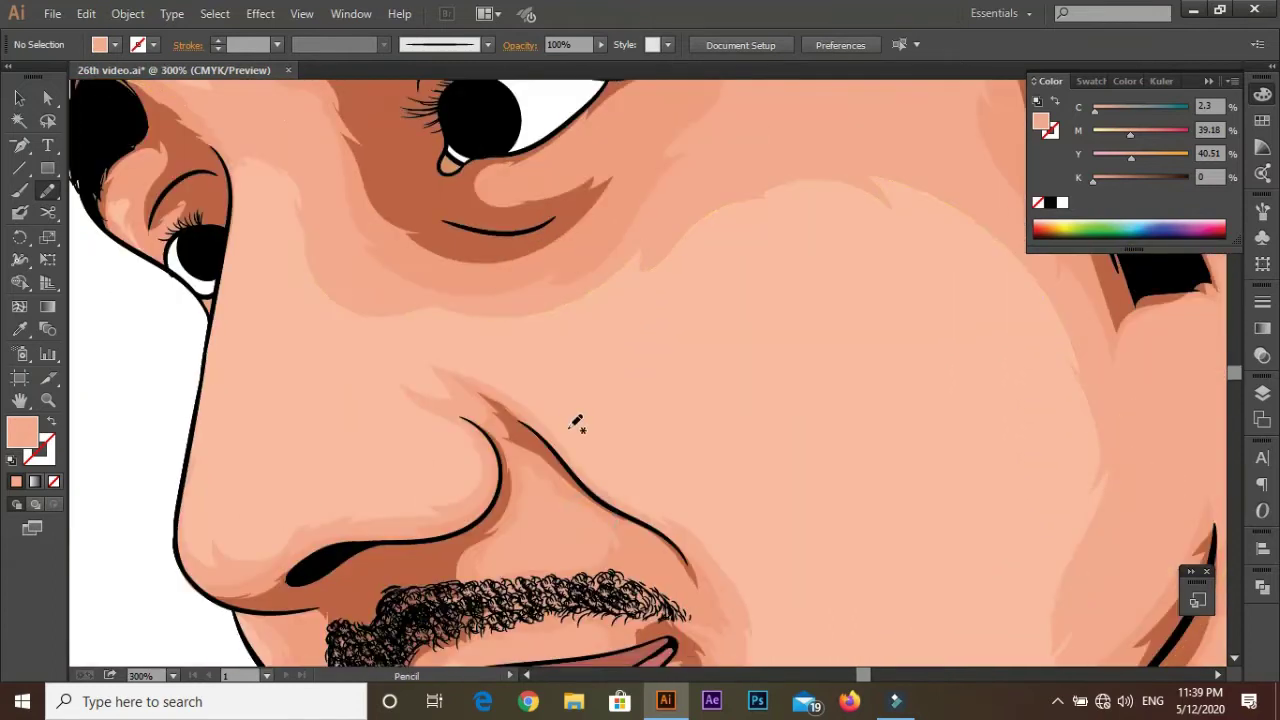
pyautogui.scroll(-3, 457, 243)
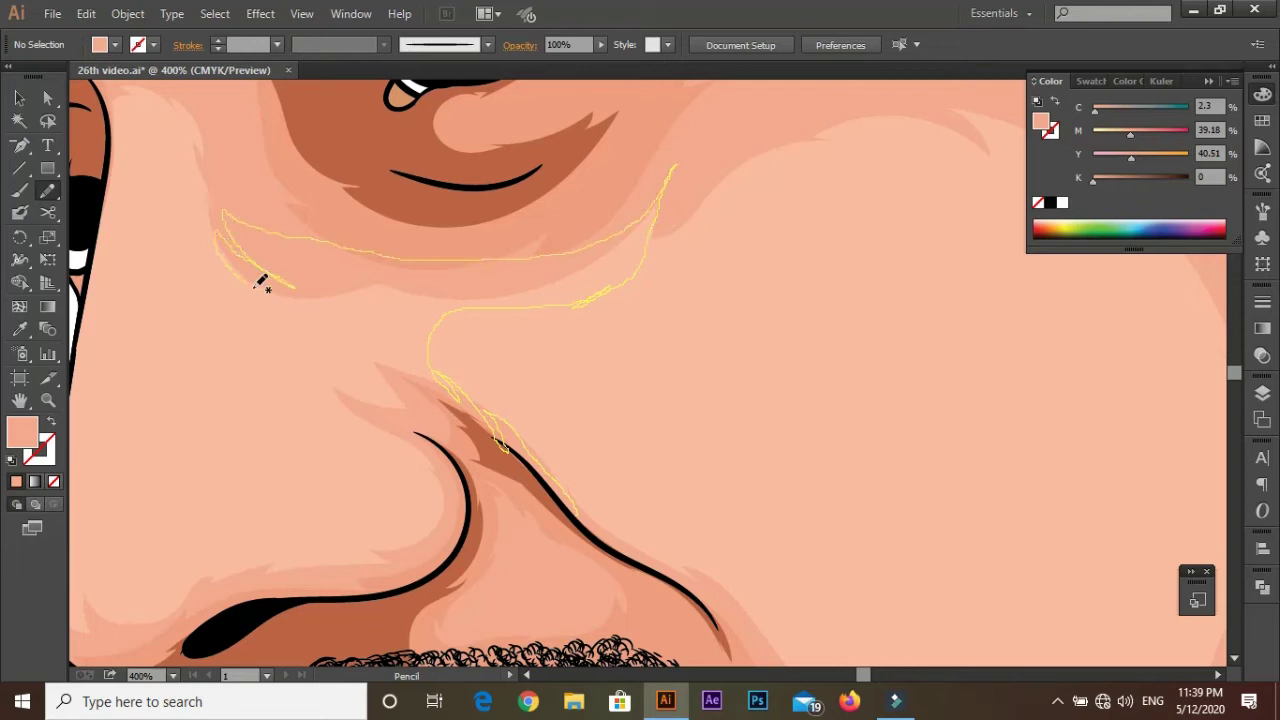
pyautogui.scroll(-1, 717, 383)
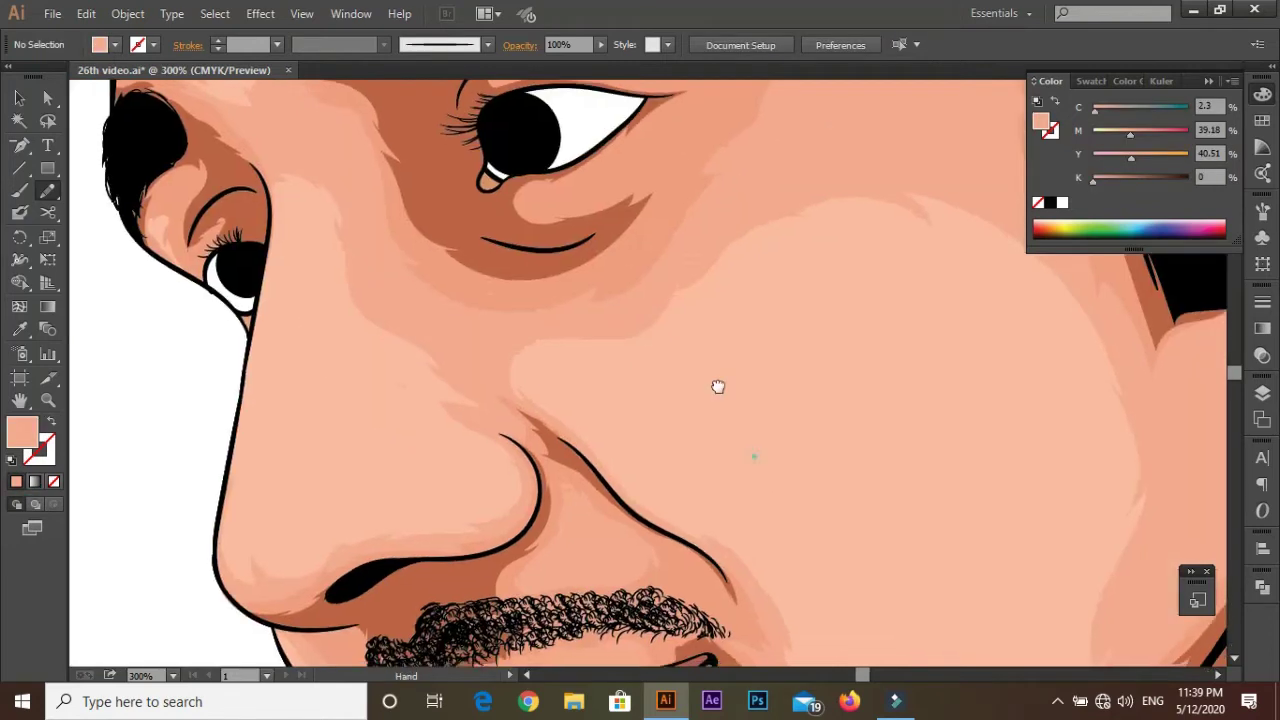
pyautogui.scroll(-1, 523, 243)
pyautogui.scroll(-1, 495, 268)
pyautogui.scroll(3, 495, 268)
pyautogui.scroll(2, 563, 486)
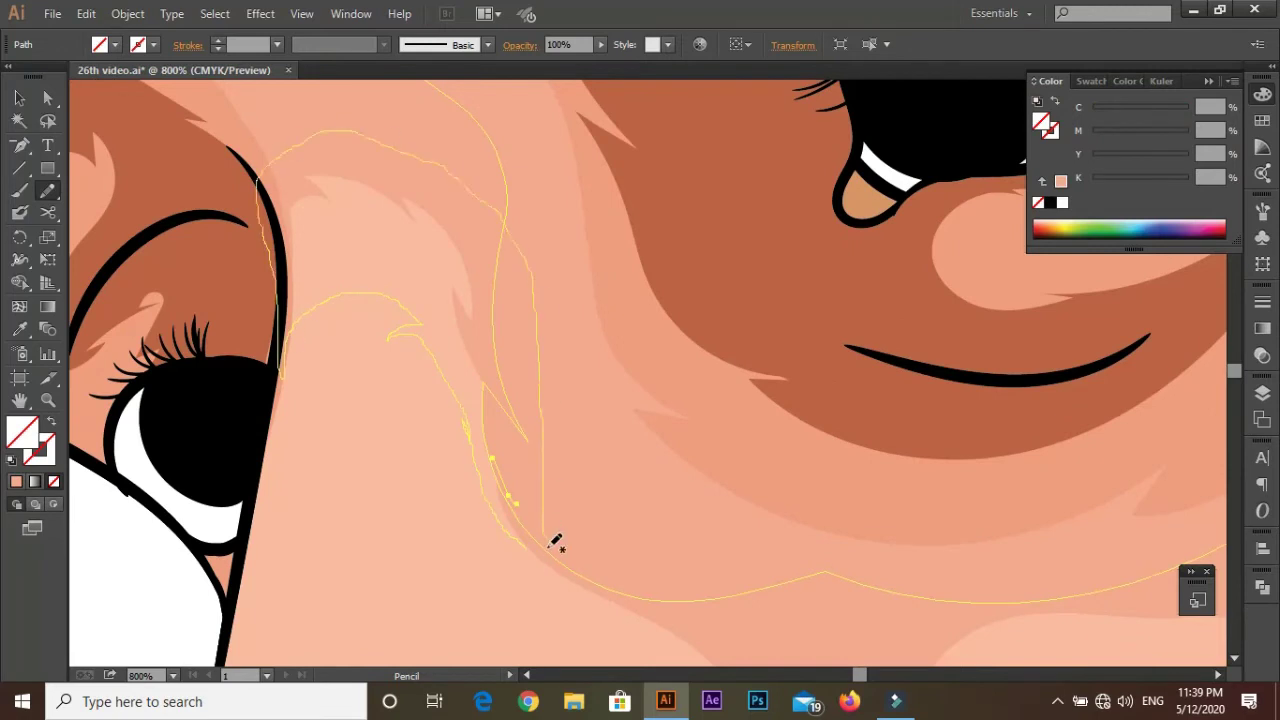
pyautogui.hotkey('ctrl', 'shift', 'a')
# Step: Draw a highlight stroke beside the eye, running down the eye outline
pyautogui.scroll(-2, 360, 517)
pyautogui.scroll(2, 294, 326)
pyautogui.moveTo(392, 183); pyautogui.dragTo(298, 211)
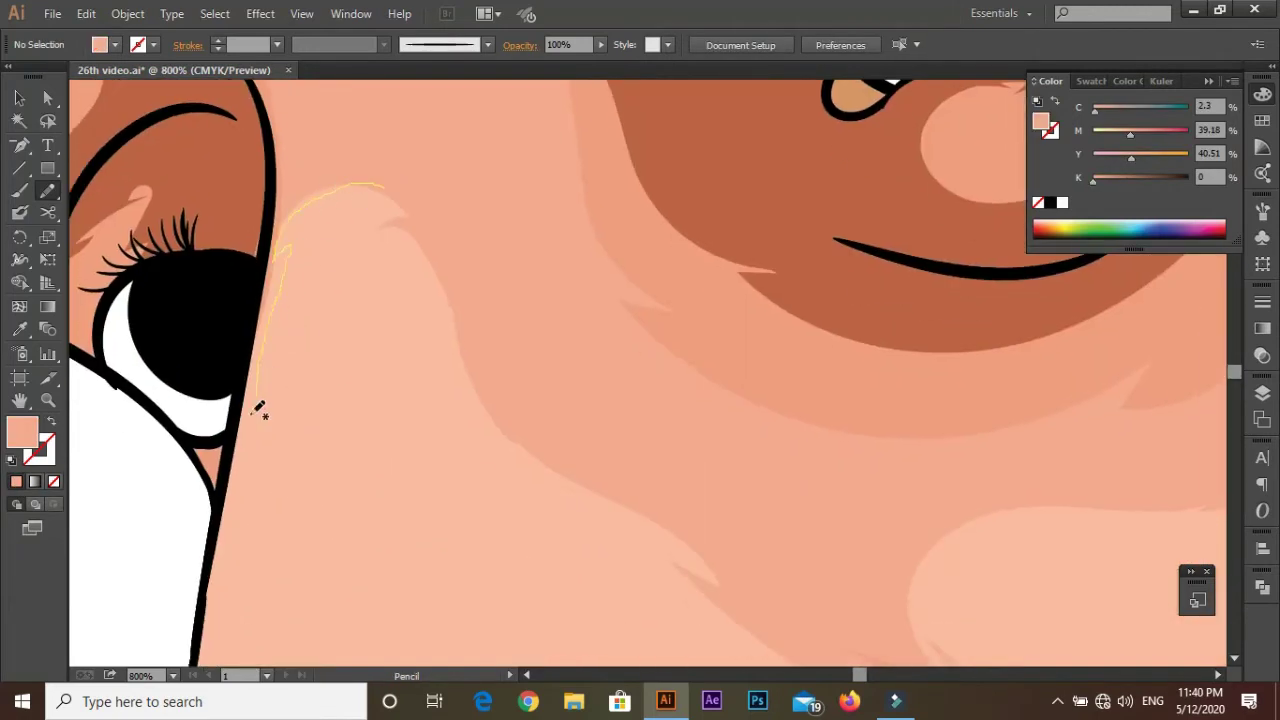
pyautogui.moveTo(258, 410); pyautogui.dragTo(204, 565)
pyautogui.hotkey('ctrl', 'shift', 'a')
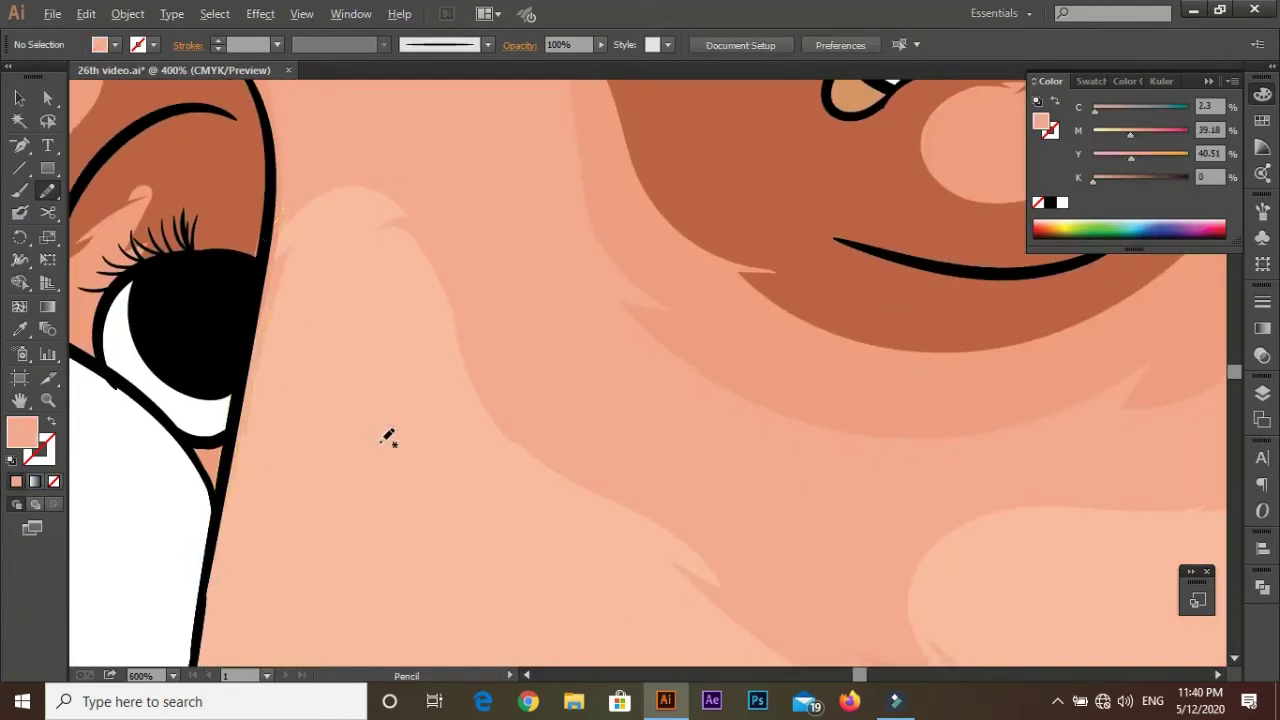
# Step: Undo the last highlight stroke and deselect the remaining paths
pyautogui.scroll(-5, 389, 437)
pyautogui.scroll(1, 380, 320)
pyautogui.scroll(2, 357, 351)
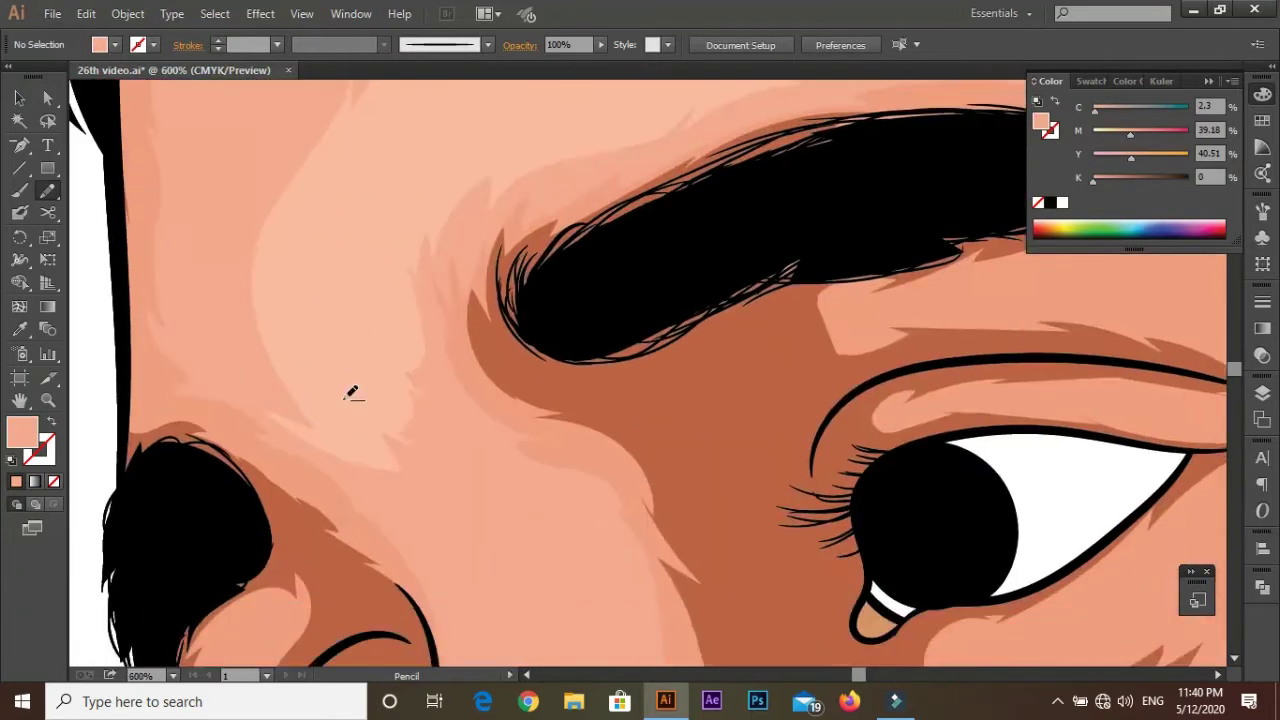
pyautogui.scroll(3, 354, 391)
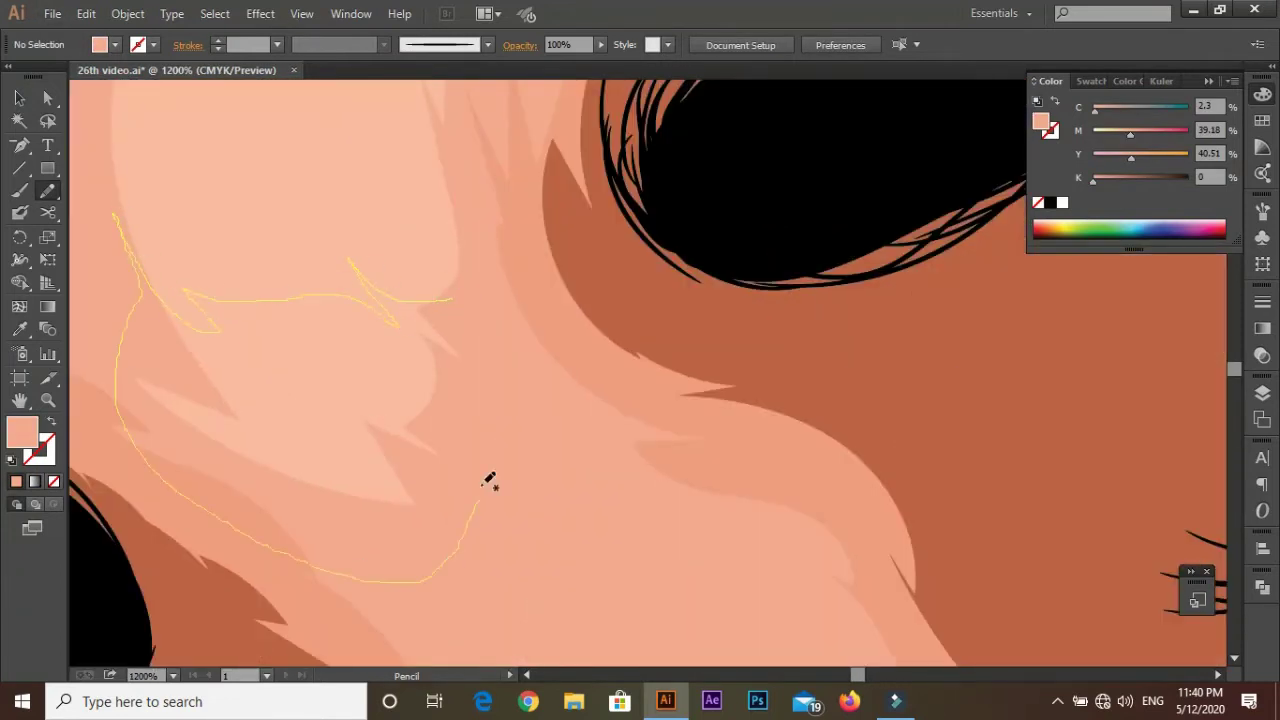
pyautogui.hotkey('ctrl', 'z')
pyautogui.scroll(1, 451, 491)
pyautogui.scroll(1, 528, 243)
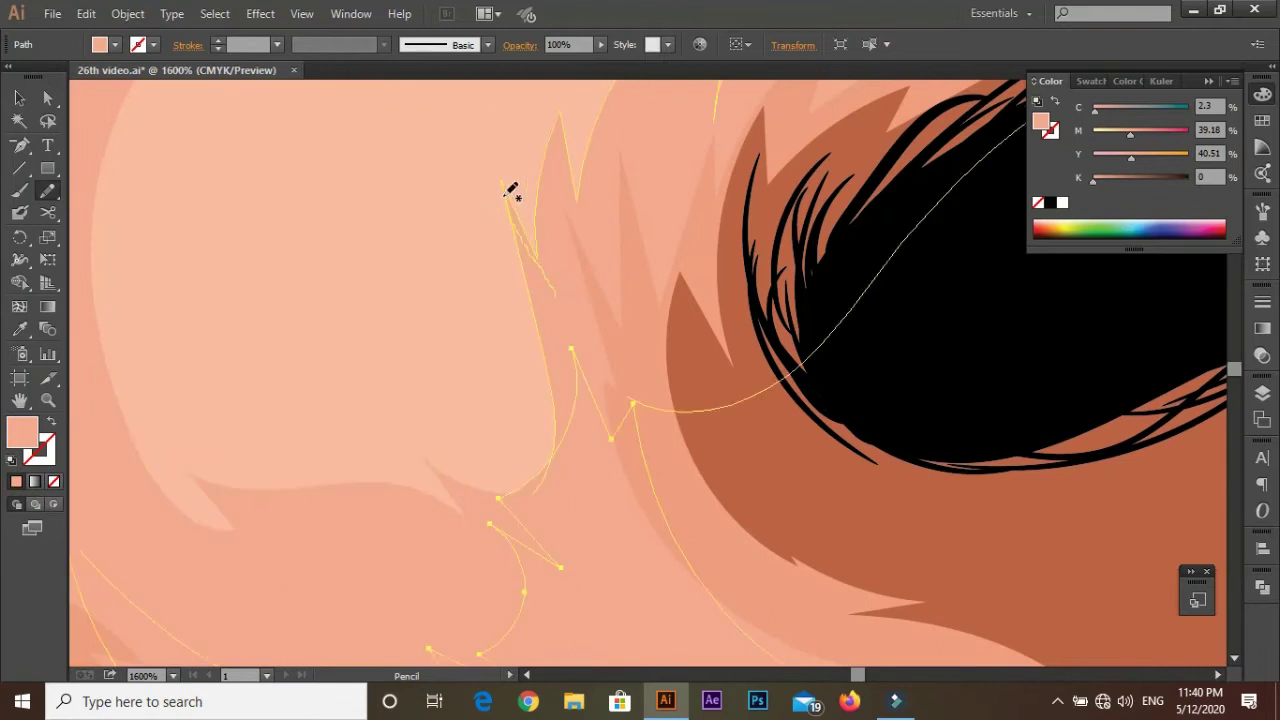
pyautogui.scroll(-1, 294, 191)
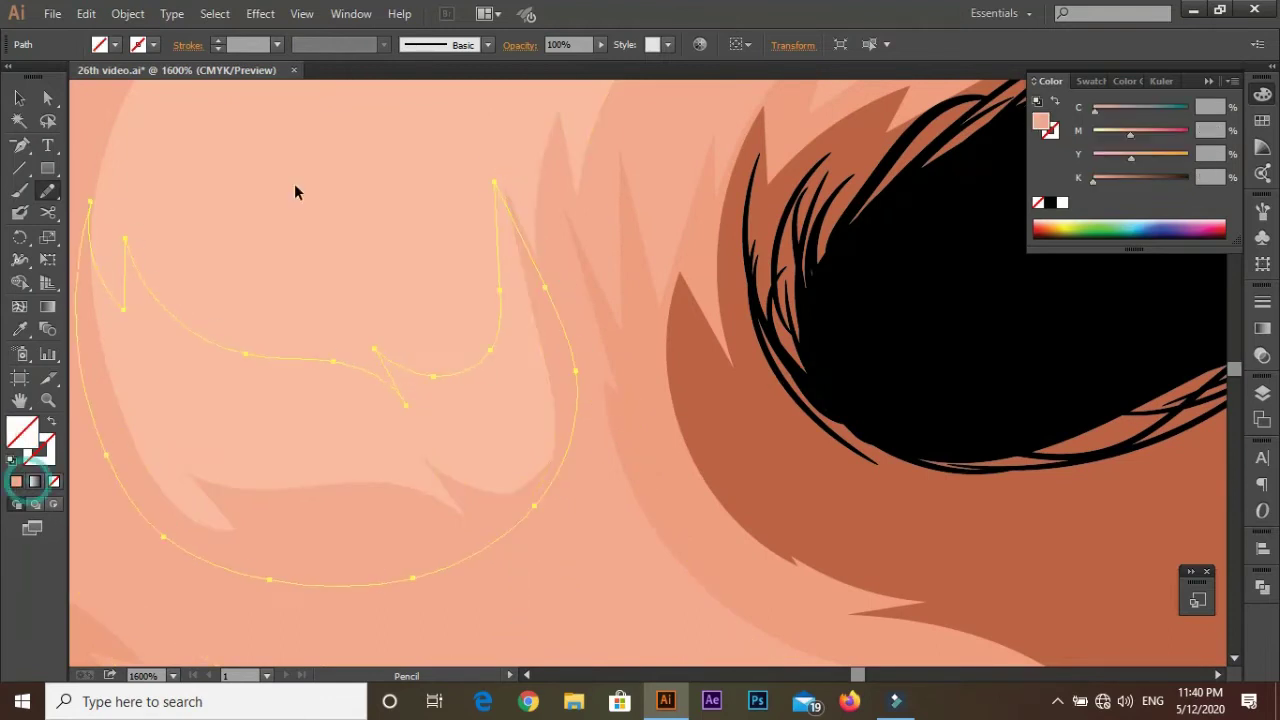
pyautogui.hotkey('ctrl', 'shift', 'a')
# Step: Zoom out to view the whole highlighted face
pyautogui.scroll(-2, 306, 214)
pyautogui.scroll(-1, 306, 186)
pyautogui.scroll(3, 333, 145)
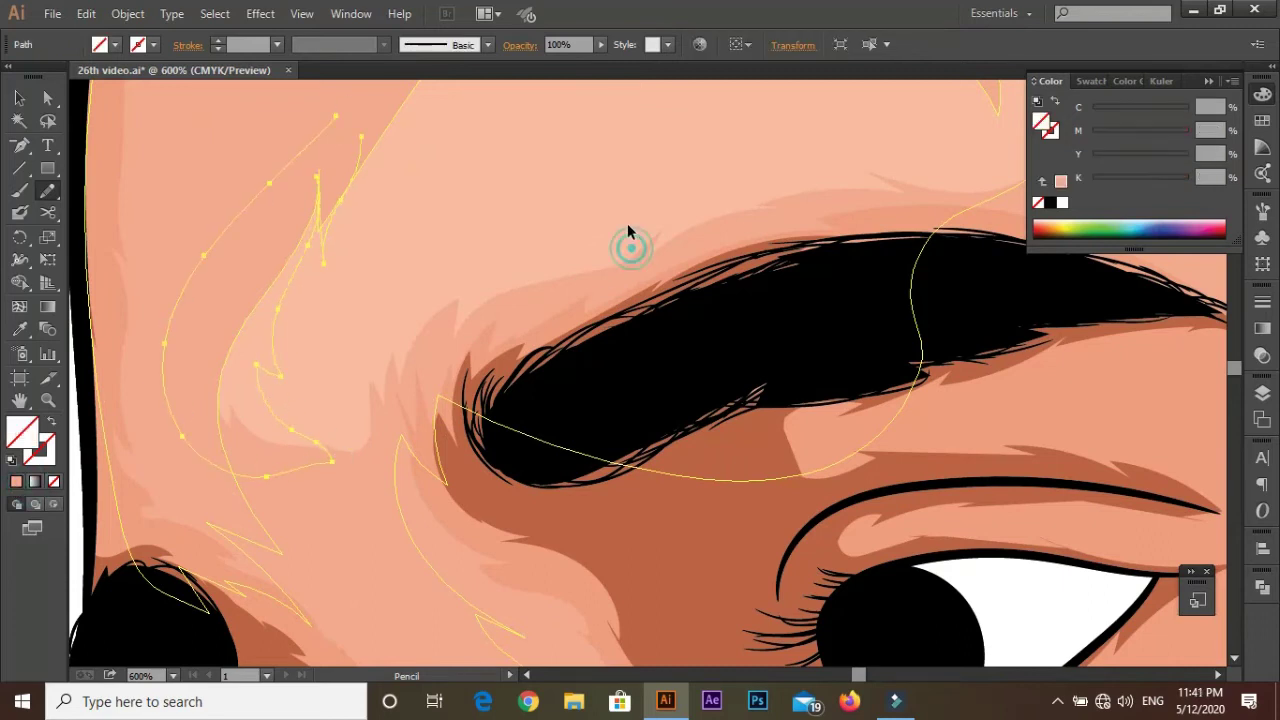
pyautogui.scroll(-3, 629, 243)
pyautogui.scroll(-2, 646, 197)
pyautogui.scroll(-1, 729, 343)
# Step: On Layer 8, set the fill colour to F9BA9F for the Pencil highlights
pyautogui.click(1262, 393)
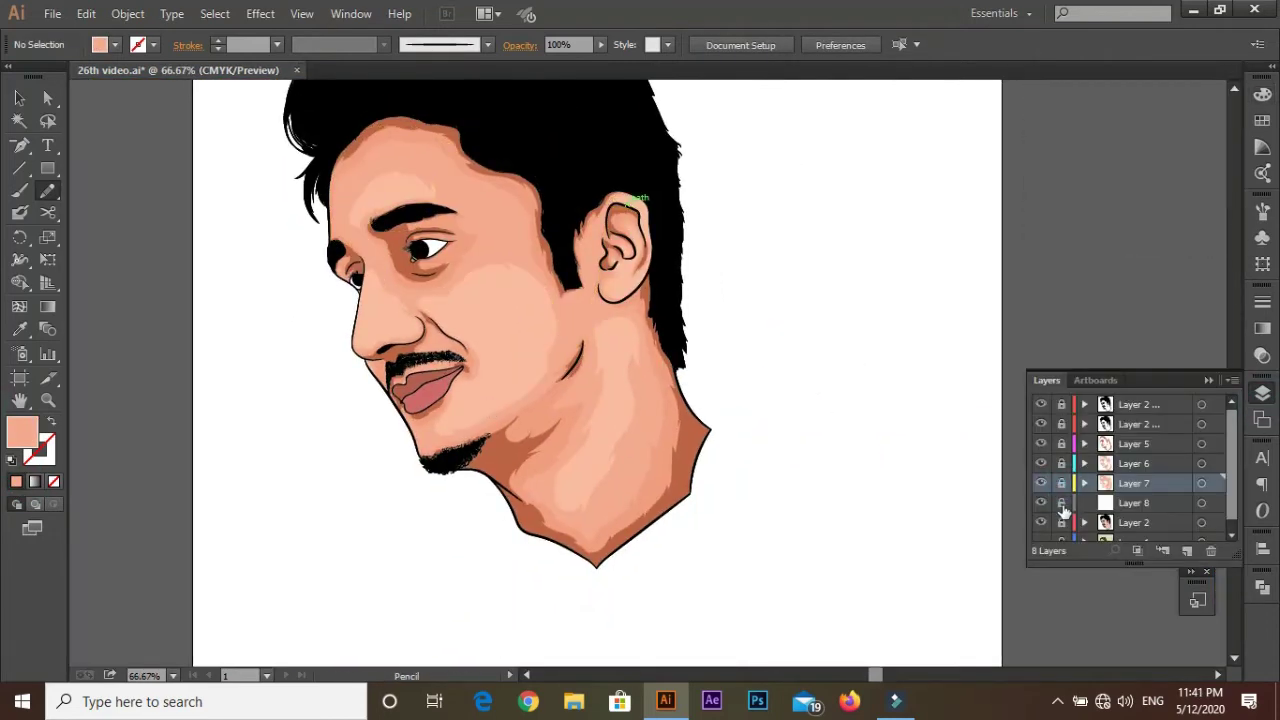
pyautogui.click(1060, 503)
pyautogui.press('i')
pyautogui.doubleClick(28, 438)
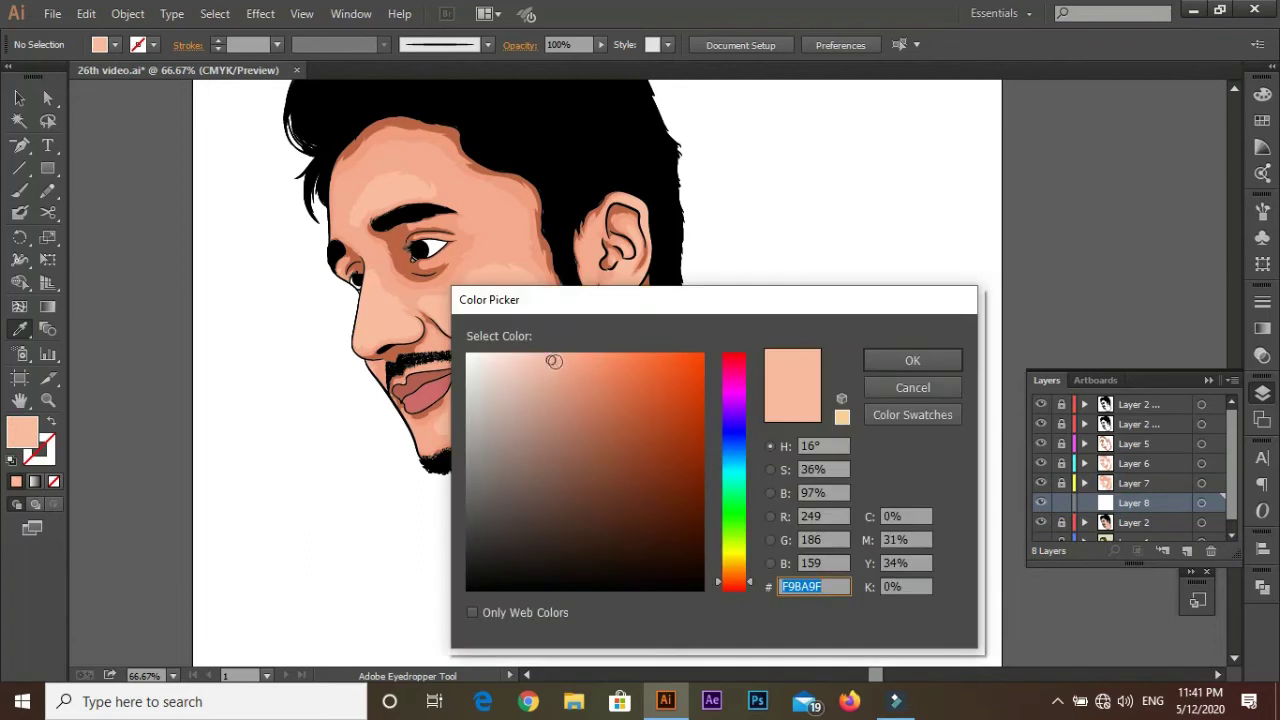
pyautogui.click(912, 360)
pyautogui.scroll(3, 510, 285)
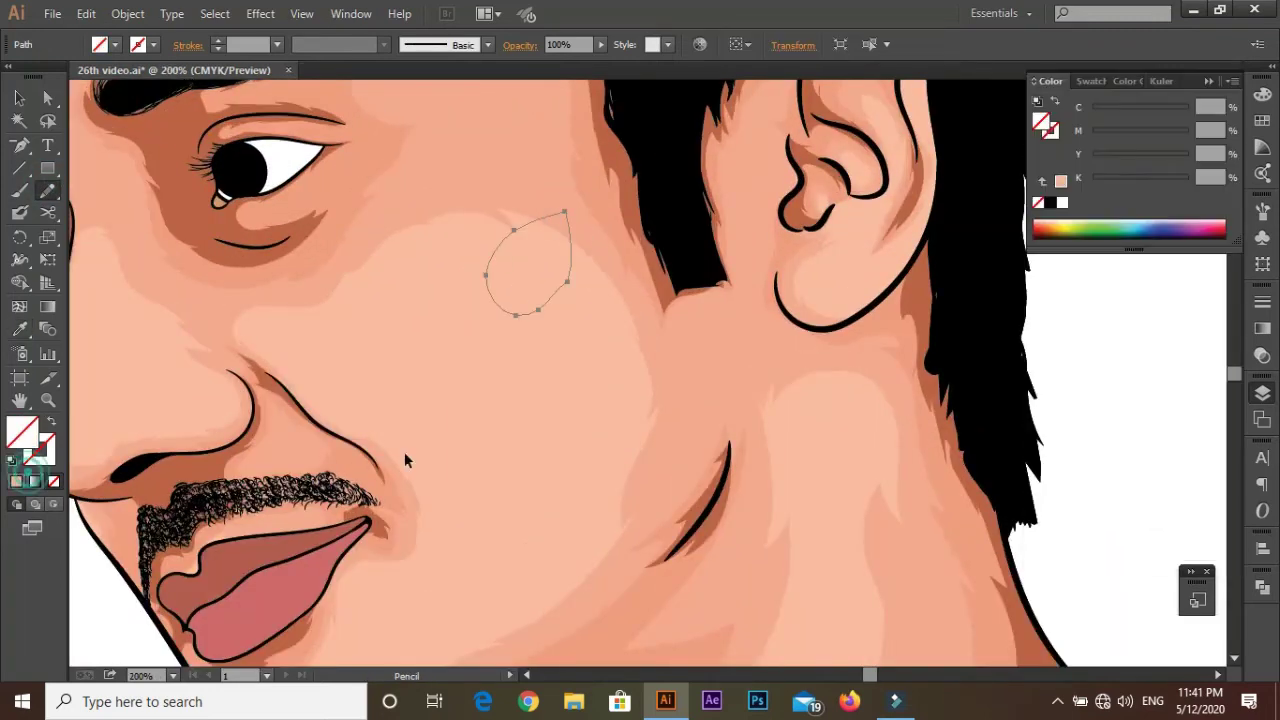
pyautogui.press('n')
pyautogui.scroll(-1, 510, 385)
pyautogui.scroll(-2, 580, 370)
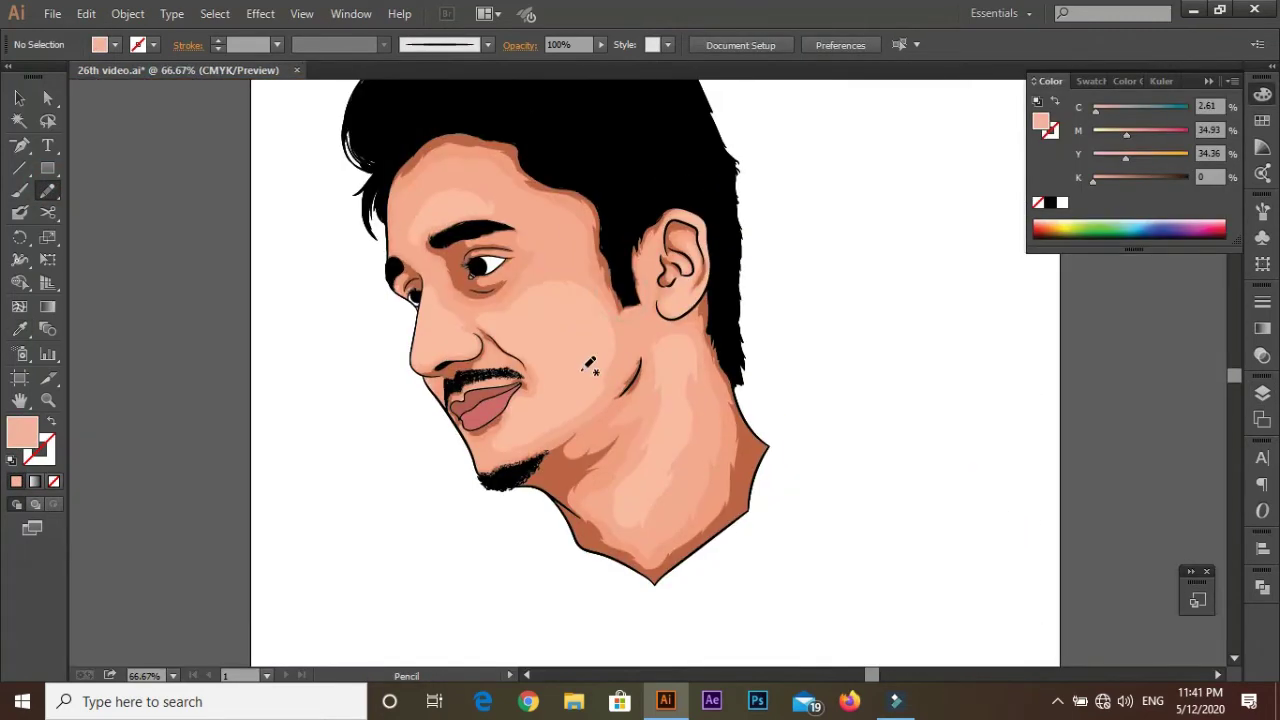
# Step: Make the reference photo layer visible and zoom in on the face
pyautogui.click(1262, 395)
pyautogui.click(1041, 541)
pyautogui.scroll(1, 436, 449)
pyautogui.scroll(2, 436, 449)
pyautogui.scroll(1, 436, 449)
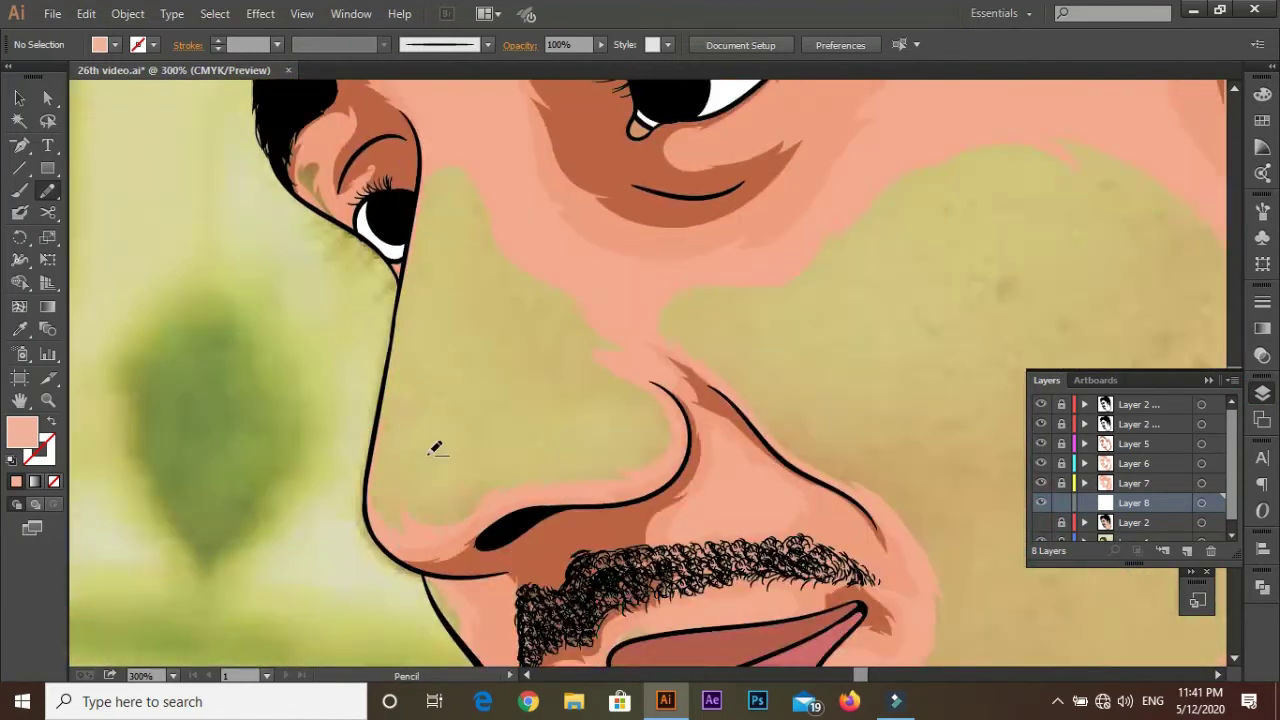
pyautogui.scroll(1, 436, 449)
pyautogui.scroll(2, 623, 314)
pyautogui.scroll(-2, 409, 194)
pyautogui.scroll(1, 343, 543)
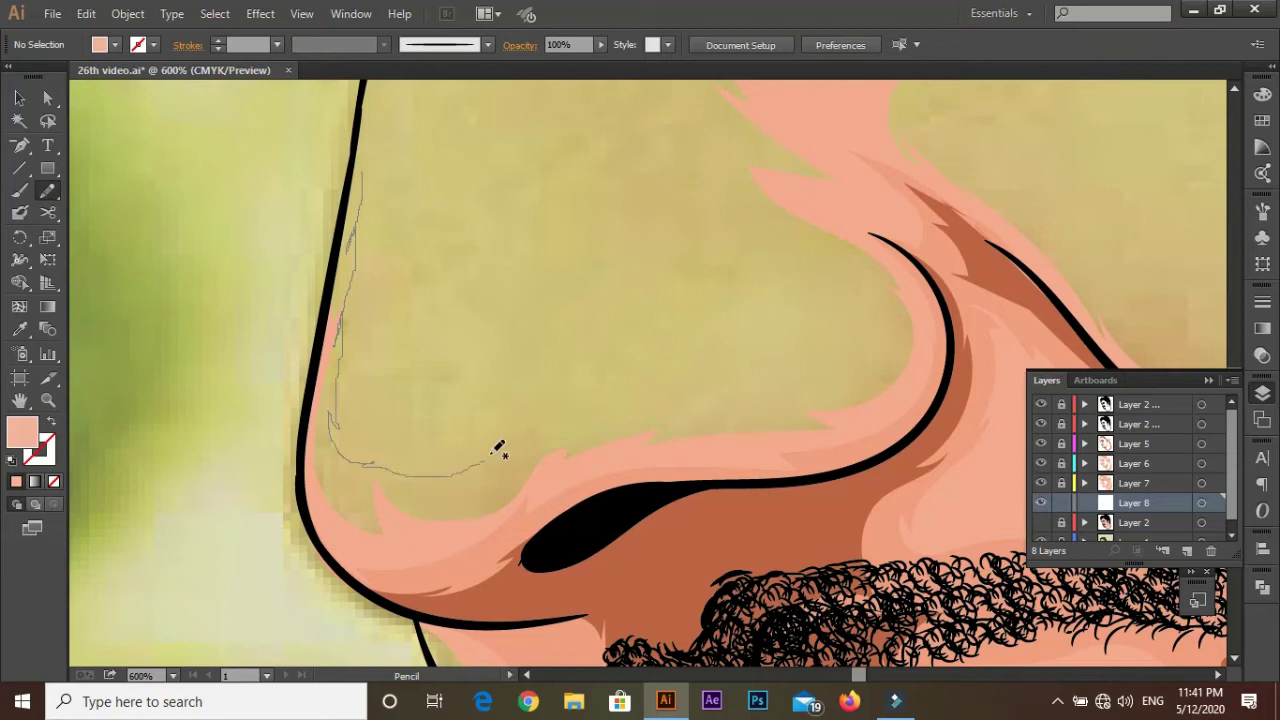
# Step: Pencil a closed highlight outline along the nose and deselect it
pyautogui.moveTo(825, 278); pyautogui.dragTo(718, 172)
pyautogui.scroll(2, 738, 360)
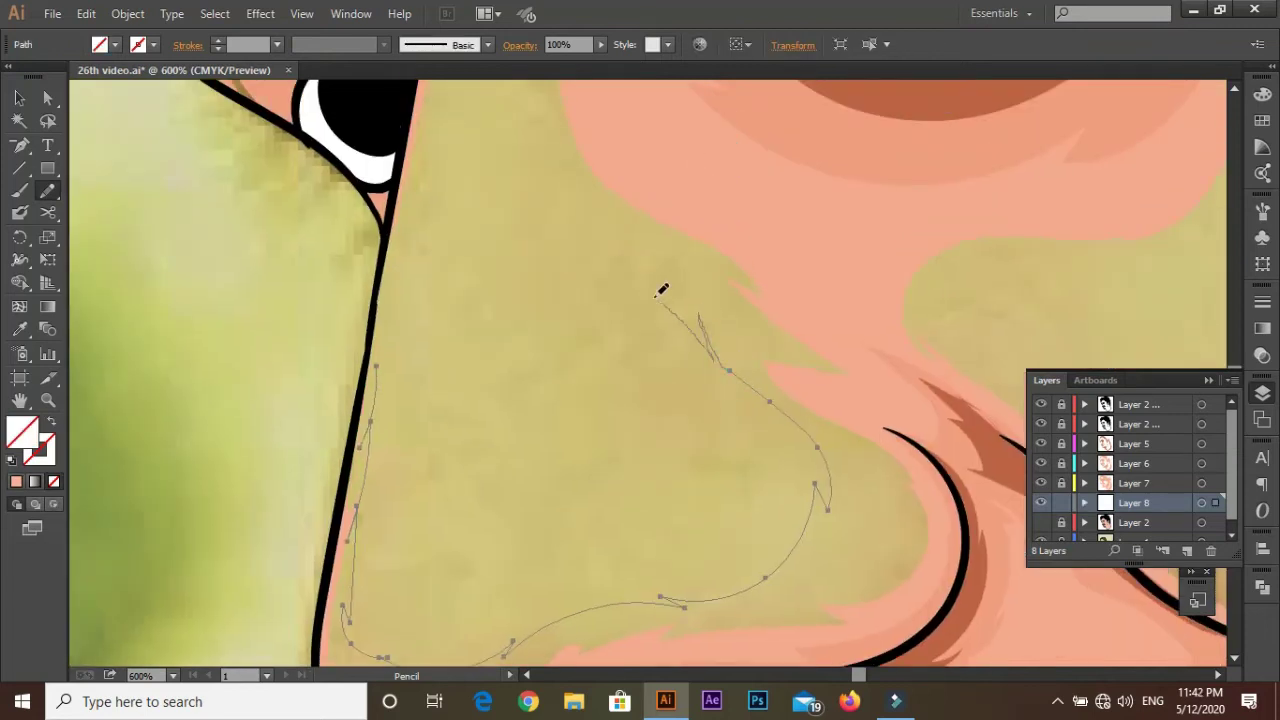
pyautogui.moveTo(385, 262); pyautogui.dragTo(395, 255)
pyautogui.scroll(-1, 400, 271)
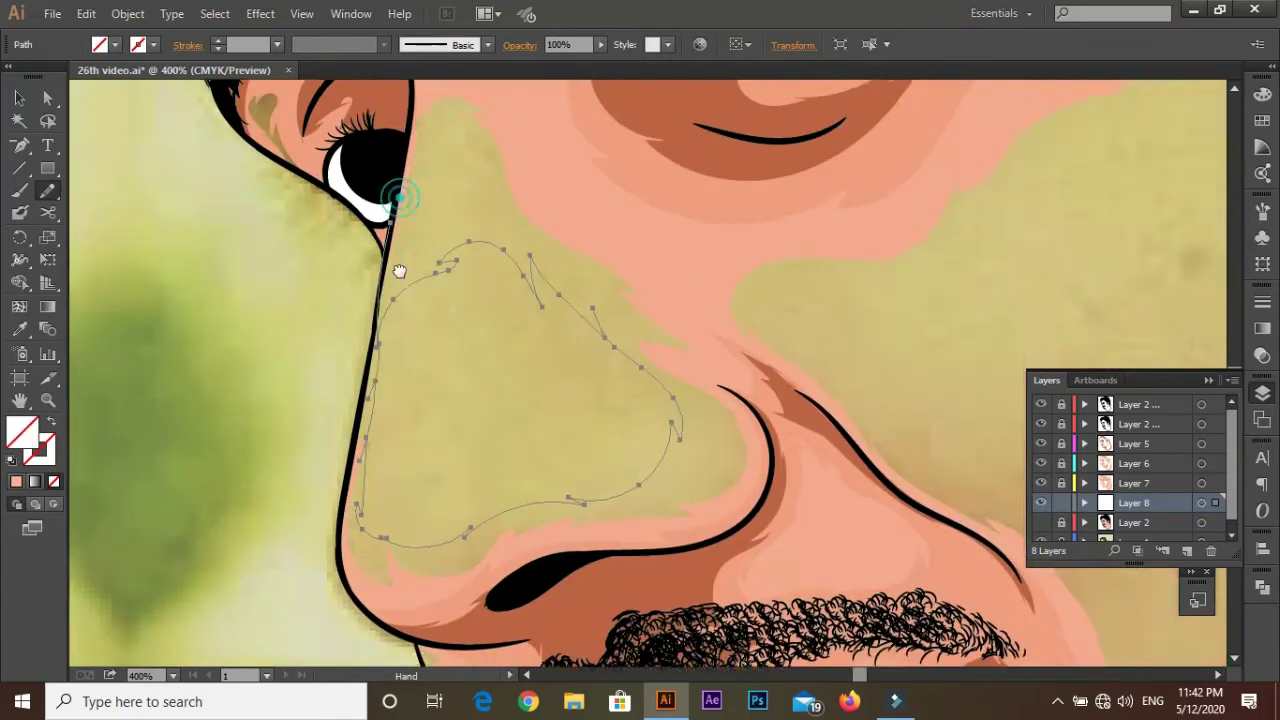
pyautogui.hotkey('ctrl', 'shift', 'a')
pyautogui.scroll(-3, 534, 357)
pyautogui.scroll(5, 455, 378)
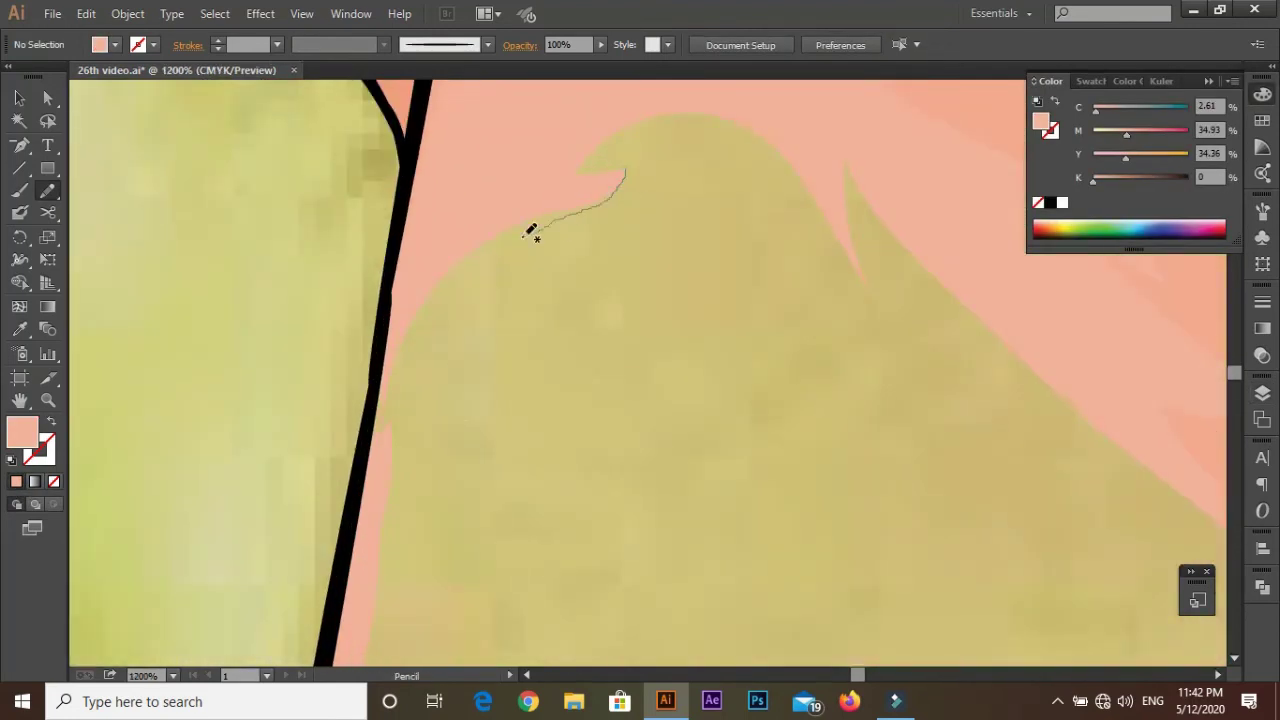
# Step: Add a small highlight shape on the nose bridge and deselect it
pyautogui.moveTo(409, 482); pyautogui.dragTo(407, 484)
pyautogui.scroll(-1, 467, 215)
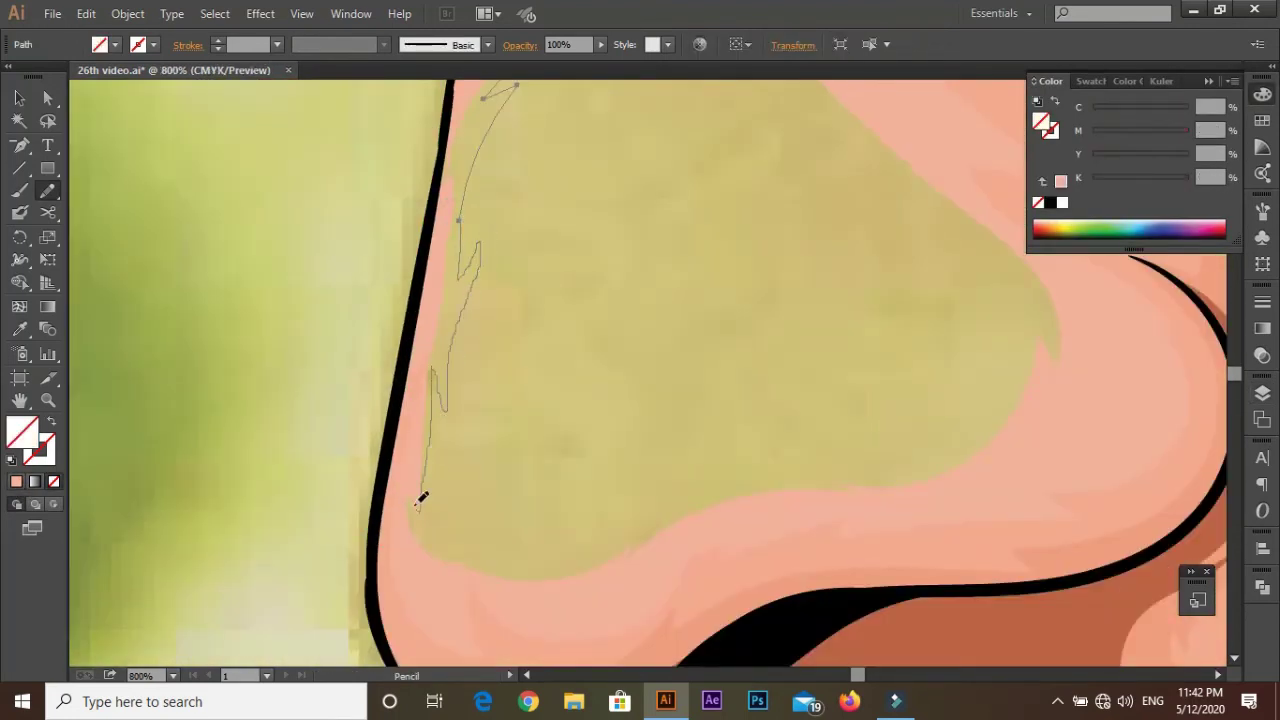
pyautogui.scroll(-2, 571, 251)
pyautogui.hotkey('ctrl', 'shift', 'a')
pyautogui.scroll(-1, 657, 451)
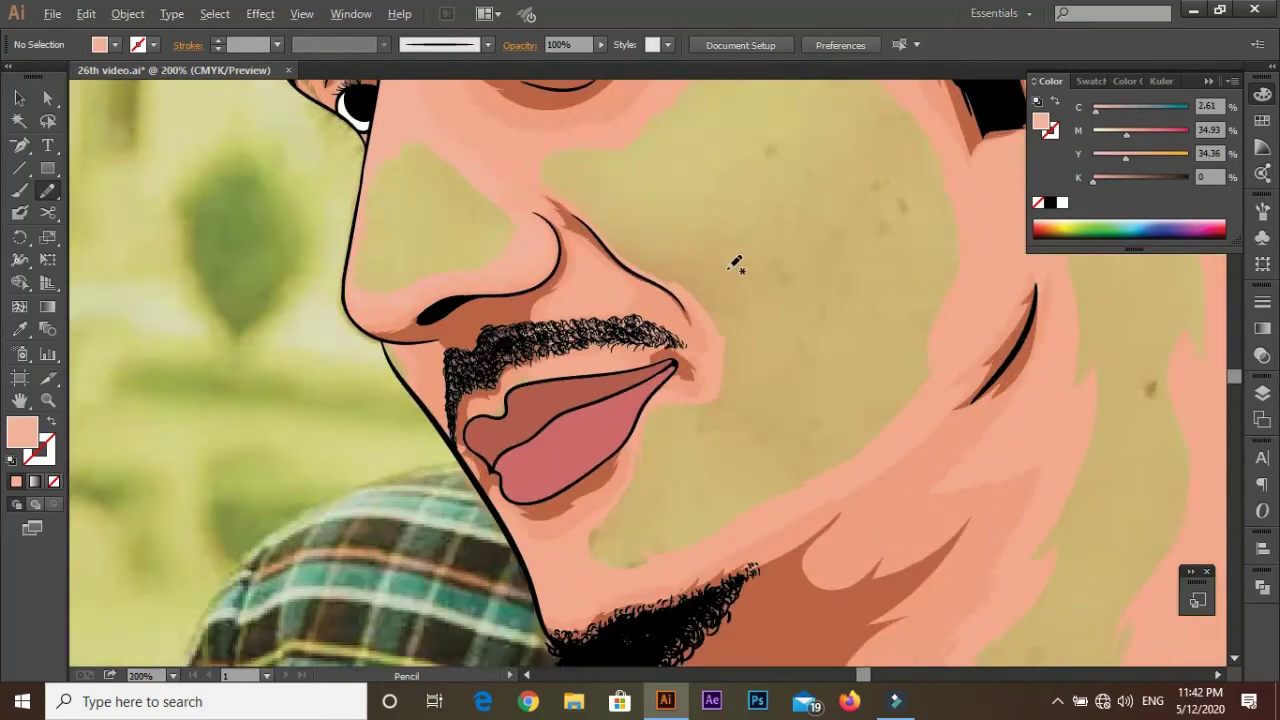
pyautogui.scroll(1, 500, 443)
pyautogui.scroll(1, 378, 505)
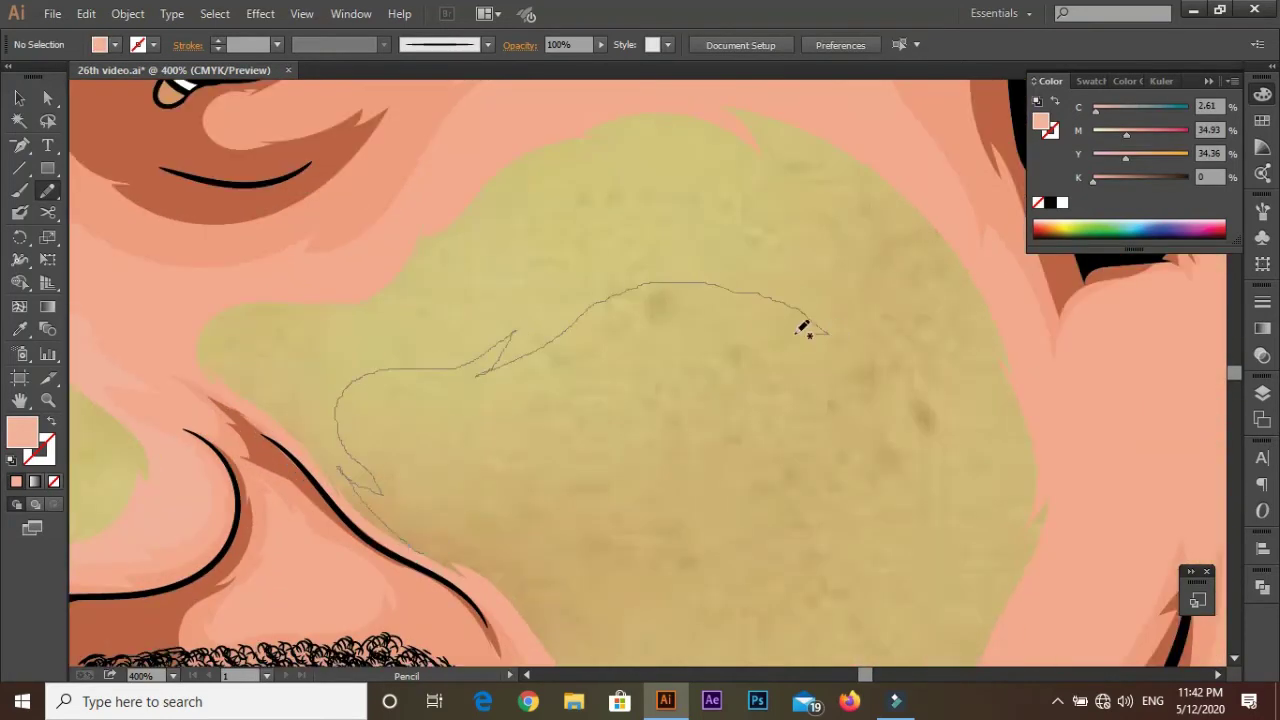
# Step: Pencil a highlight outline on the cheek and a highlight stroke along the neck
pyautogui.moveTo(729, 449); pyautogui.dragTo(664, 214)
pyautogui.moveTo(710, 288); pyautogui.dragTo(652, 364)
pyautogui.moveTo(463, 329); pyautogui.dragTo(364, 315)
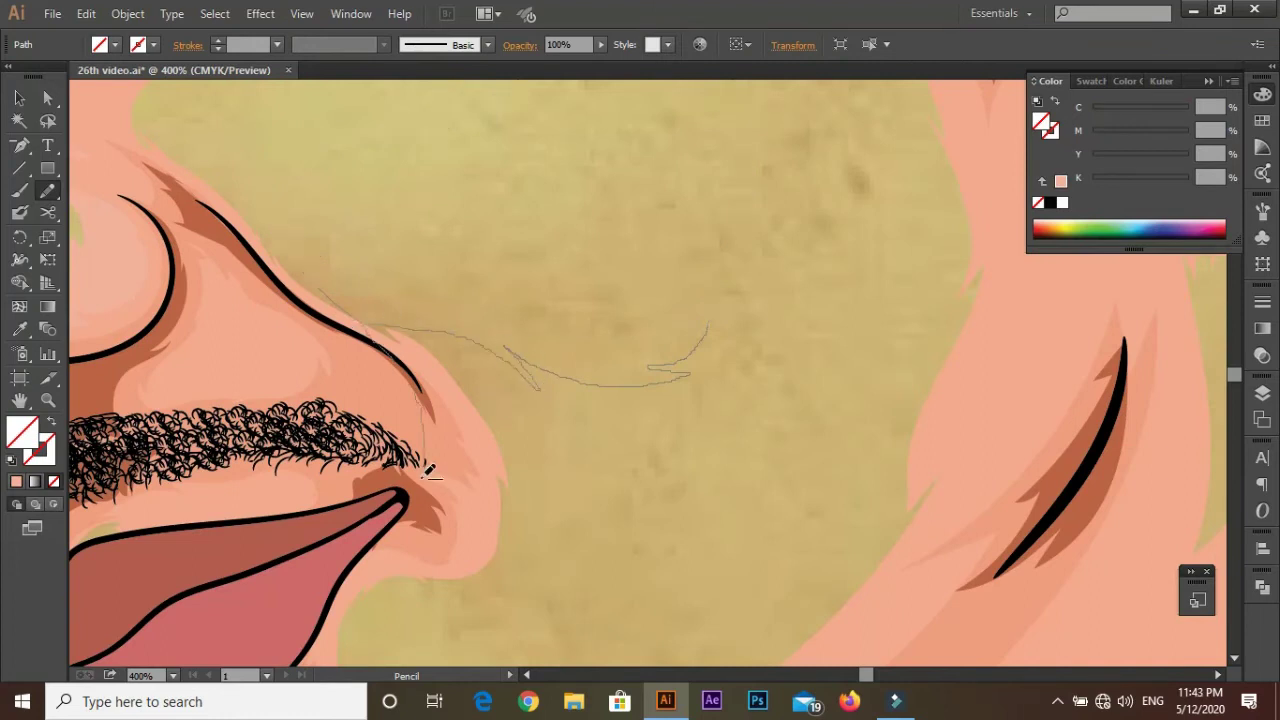
pyautogui.scroll(-2, 364, 315)
pyautogui.scroll(3, 364, 315)
pyautogui.moveTo(600, 502); pyautogui.dragTo(175, 275)
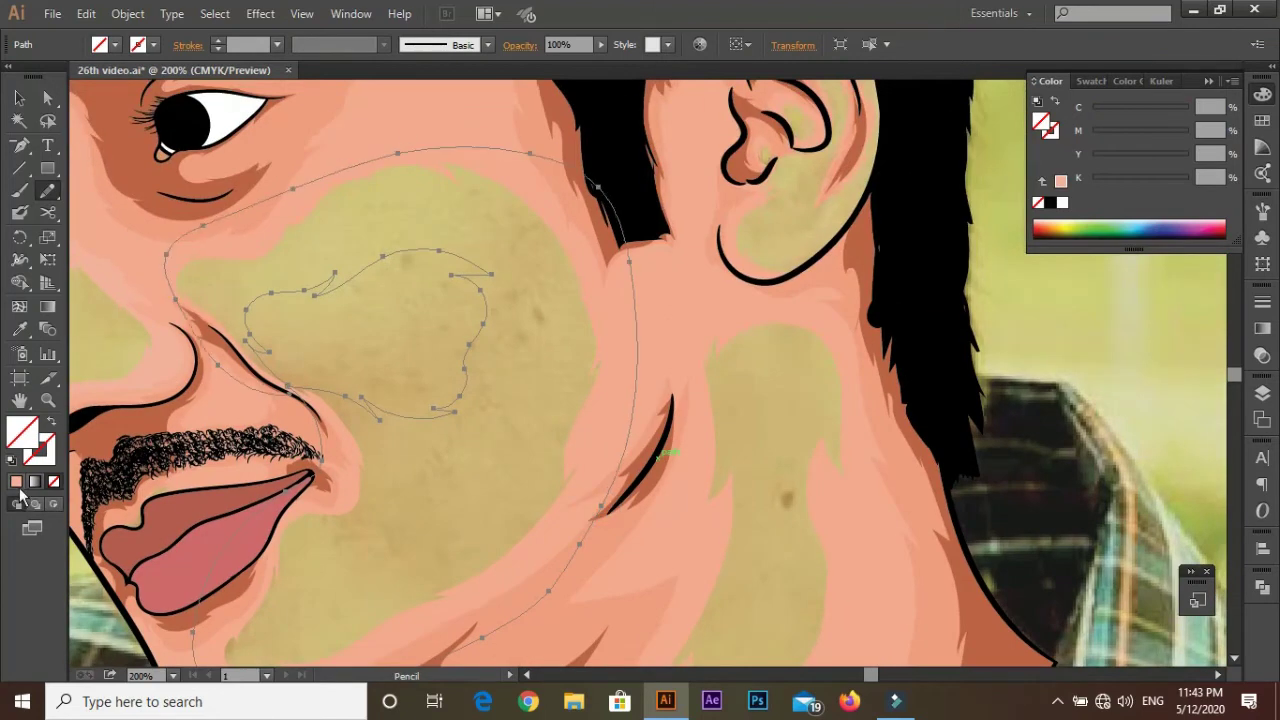
pyautogui.scroll(-3, 534, 380)
pyautogui.scroll(5, 571, 271)
# Step: Draw highlight outlines along the ear's outer edge, then deselect
pyautogui.moveTo(610, 272); pyautogui.dragTo(572, 398)
pyautogui.scroll(-3, 571, 396)
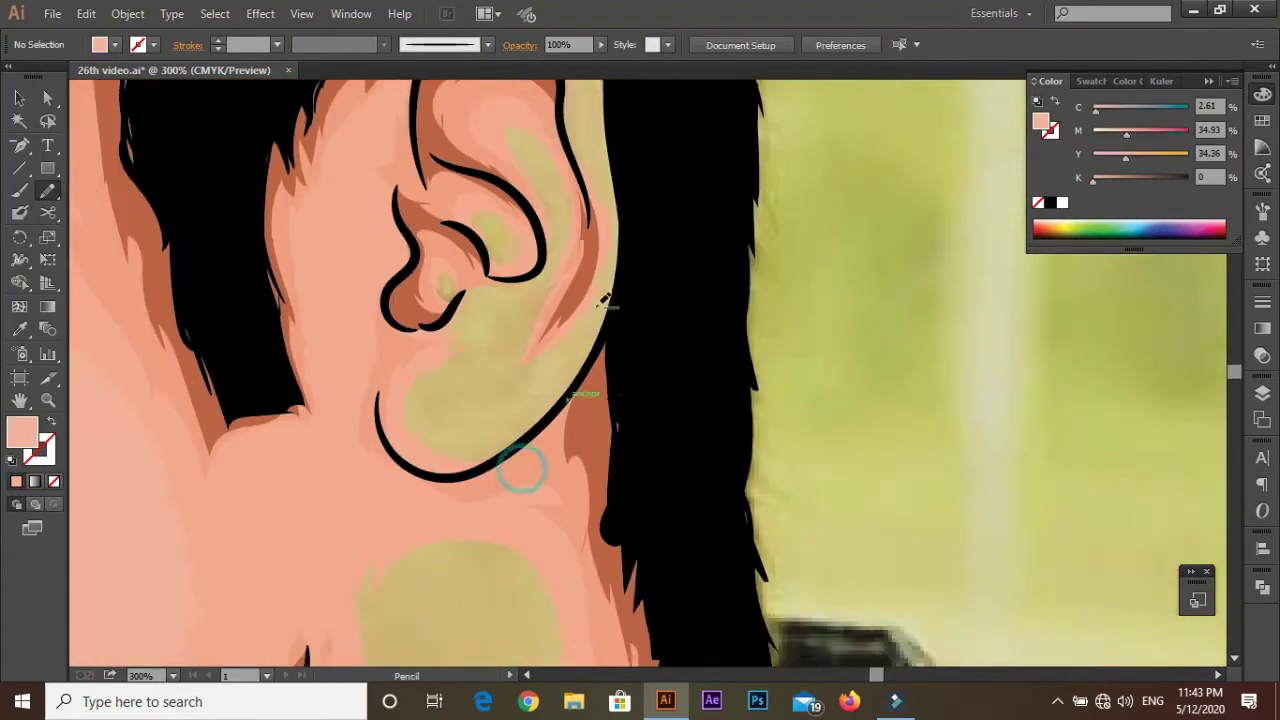
pyautogui.scroll(3, 524, 304)
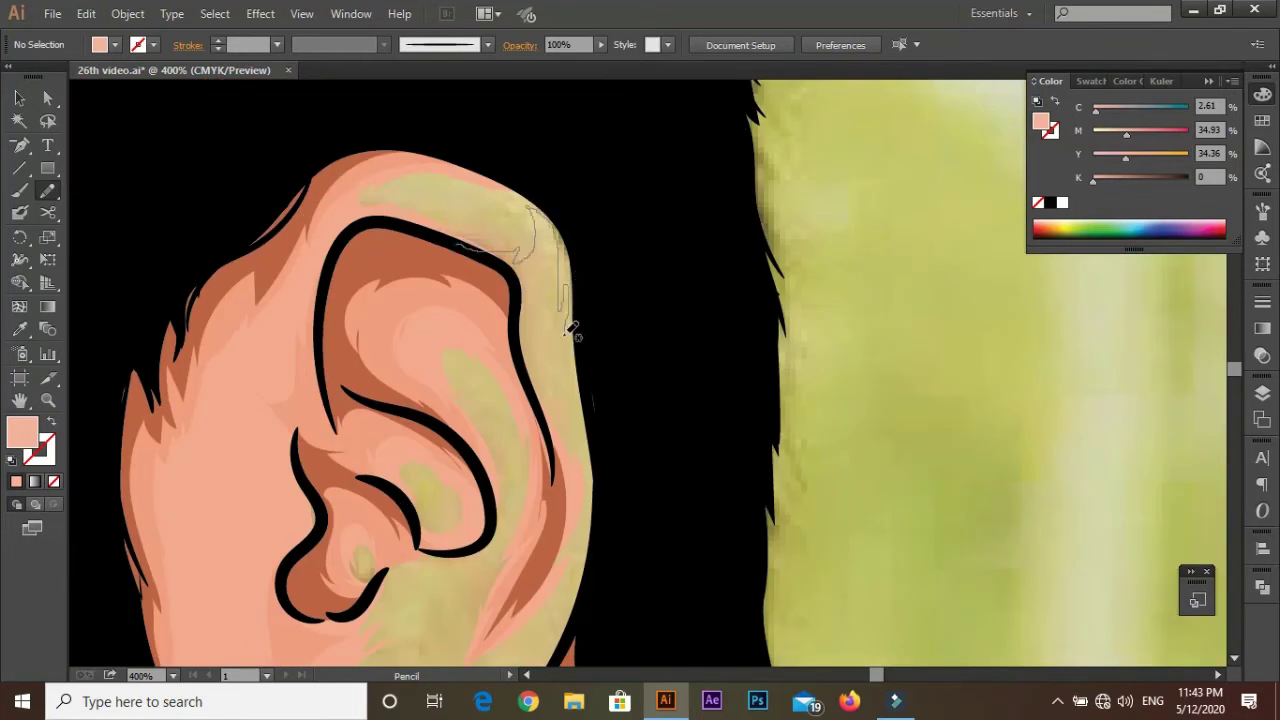
pyautogui.scroll(-3, 598, 492)
pyautogui.moveTo(585, 310); pyautogui.dragTo(580, 355)
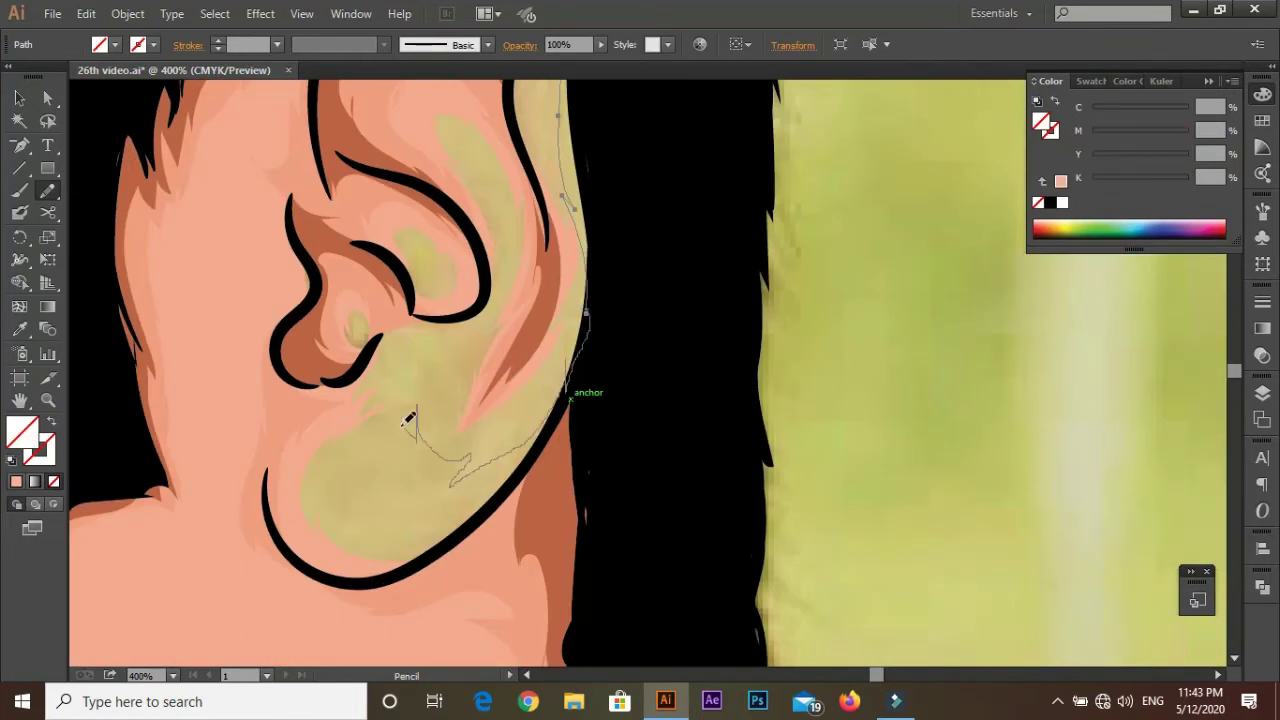
pyautogui.scroll(-2, 570, 395)
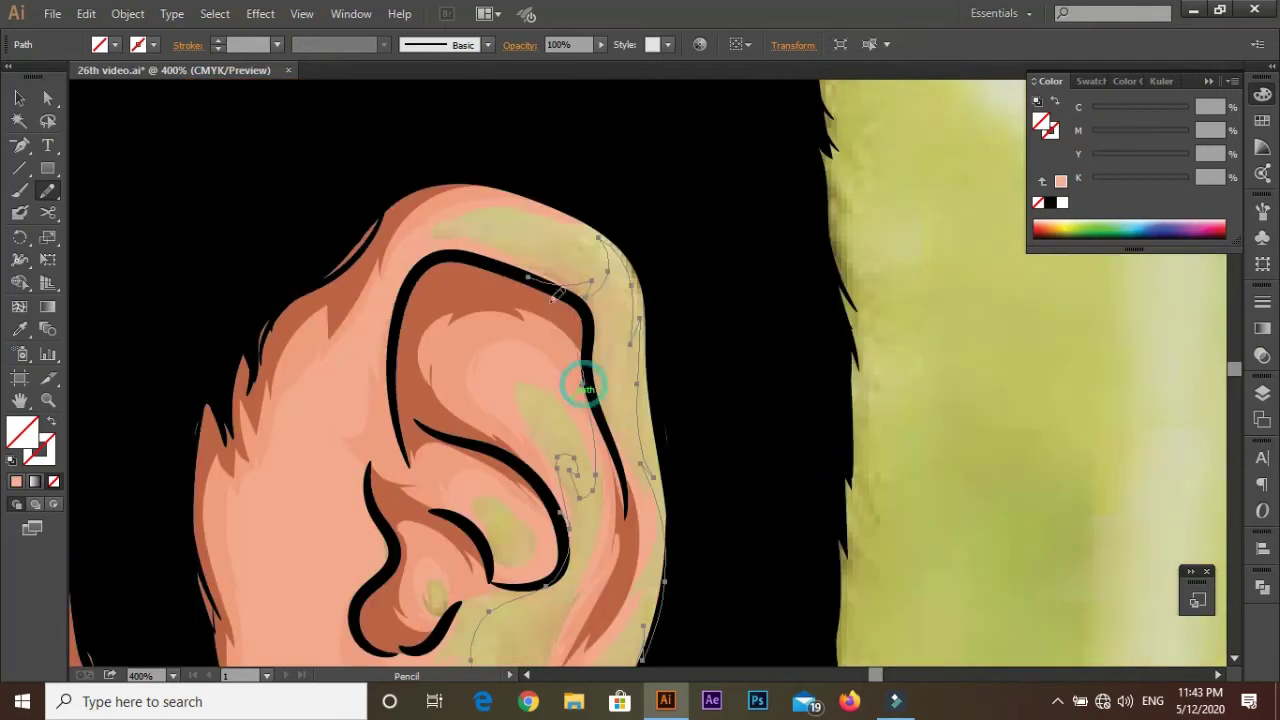
pyautogui.click(1060, 181)
pyautogui.scroll(2, 617, 354)
pyautogui.scroll(2, 682, 330)
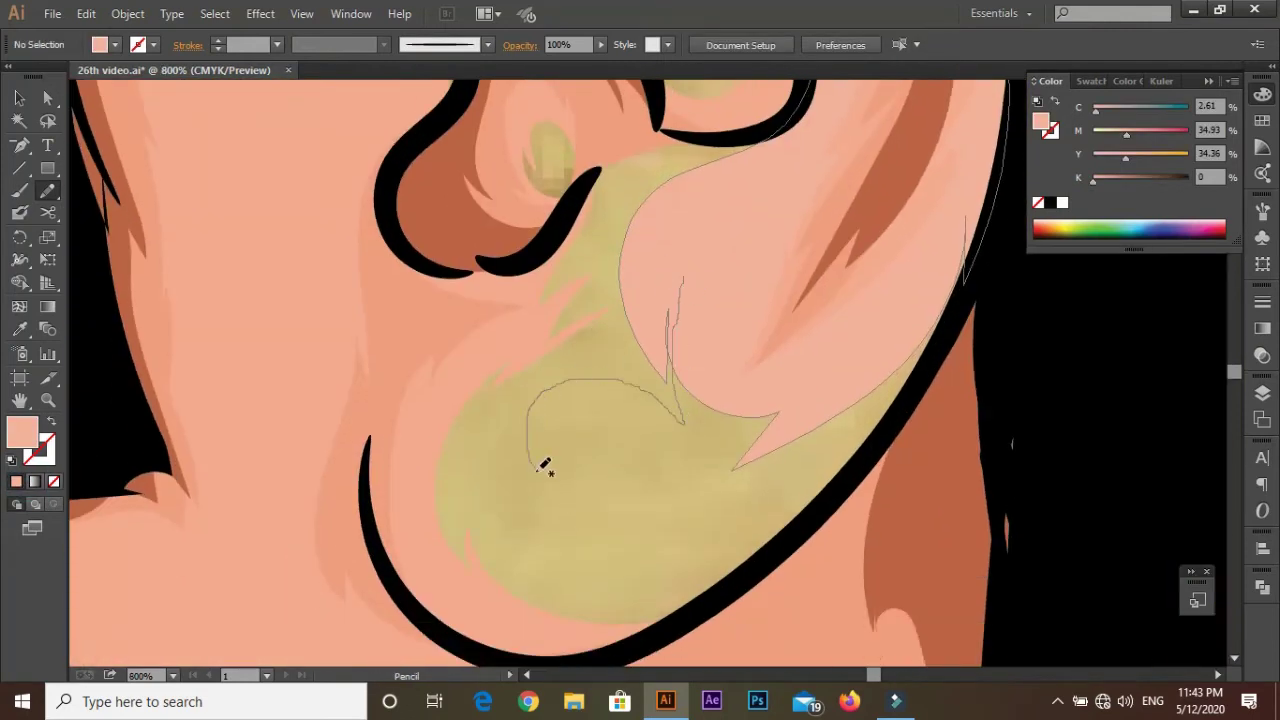
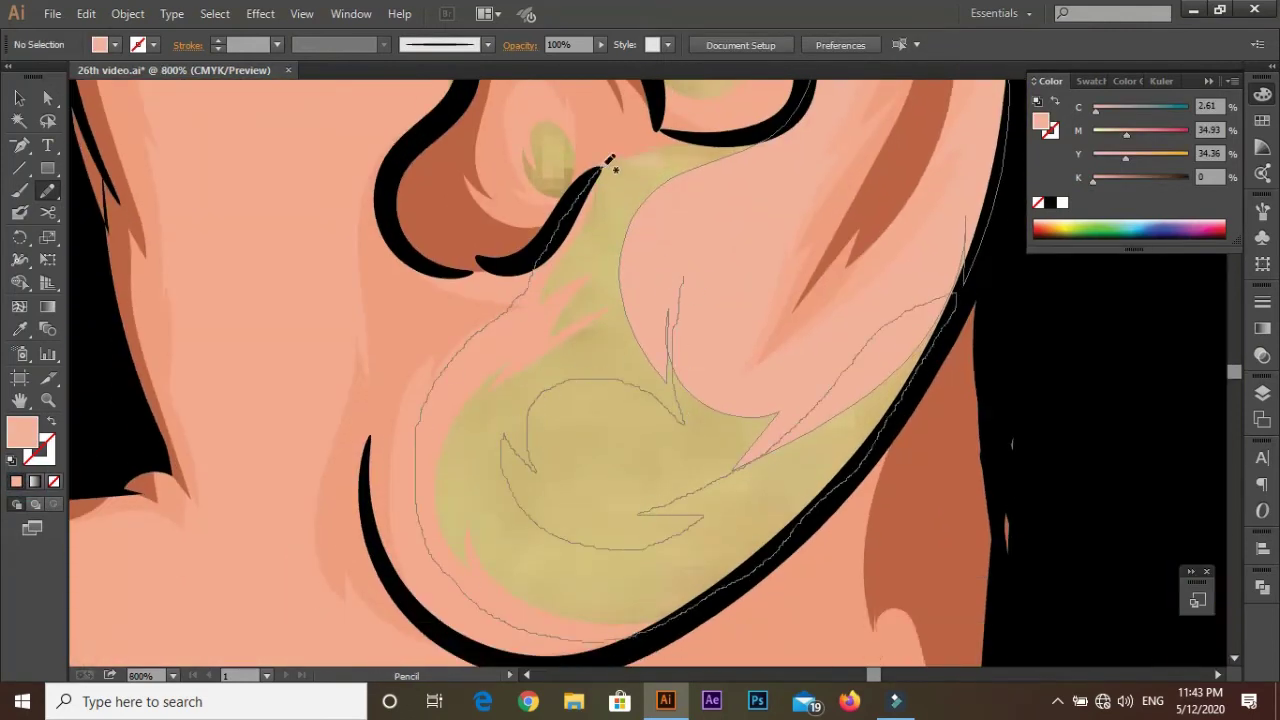
# Step: Pencil the last light highlight shape around the forehead patch
pyautogui.scroll(-3, 620, 443)
pyautogui.scroll(1, 680, 337)
pyautogui.scroll(1, 672, 360)
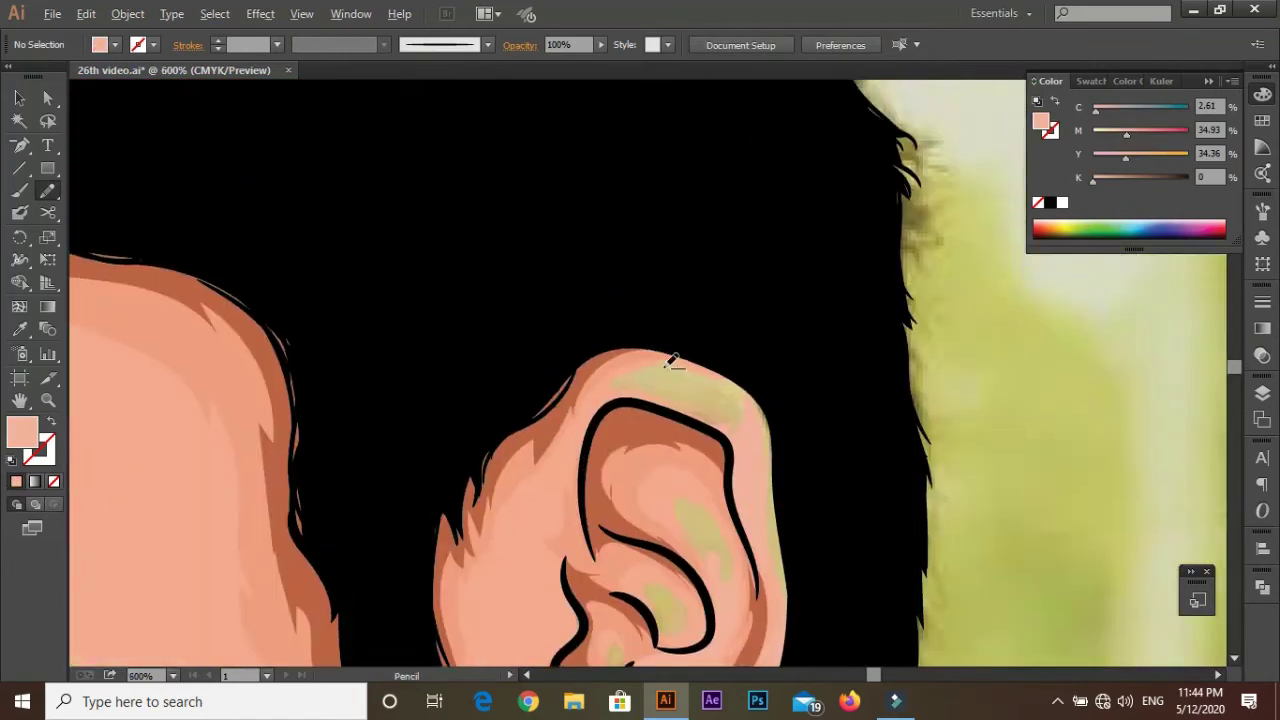
pyautogui.scroll(-1, 672, 360)
pyautogui.scroll(-2, 705, 271)
pyautogui.scroll(1, 700, 294)
pyautogui.scroll(-2, 600, 263)
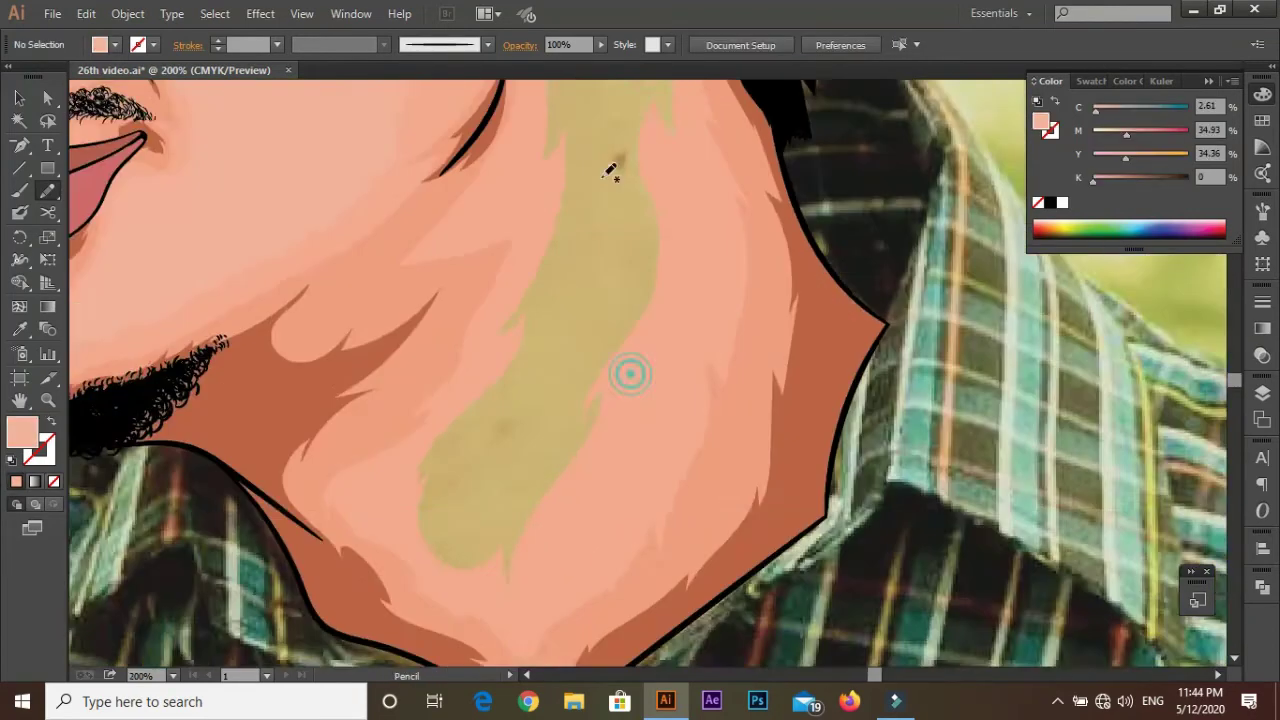
pyautogui.scroll(-2, 610, 171)
pyautogui.scroll(2, 514, 343)
pyautogui.scroll(1, 450, 300)
pyautogui.moveTo(330, 465); pyautogui.dragTo(192, 478)
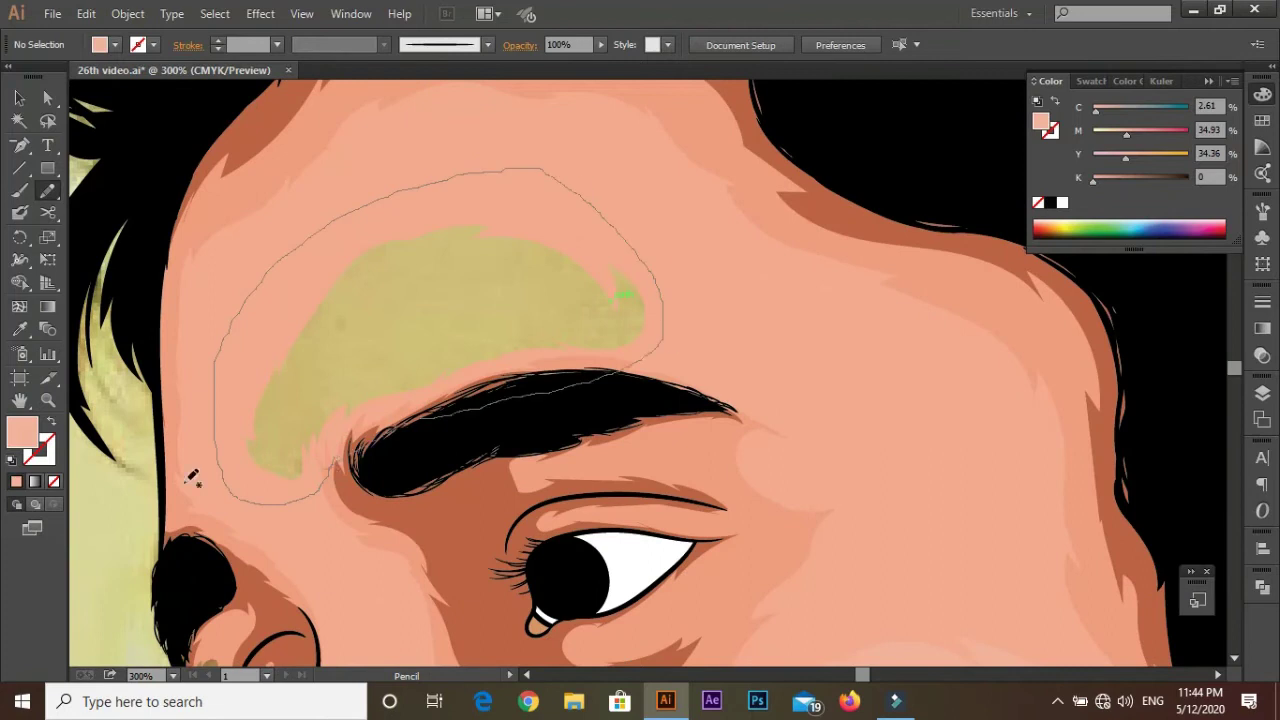
pyautogui.scroll(-4, 640, 370)
# Step: Hide the reference photo layer and fit the whole artboard in the window
pyautogui.click(1262, 392)
pyautogui.scroll(-1, 866, 443)
pyautogui.scroll(1, 590, 359)
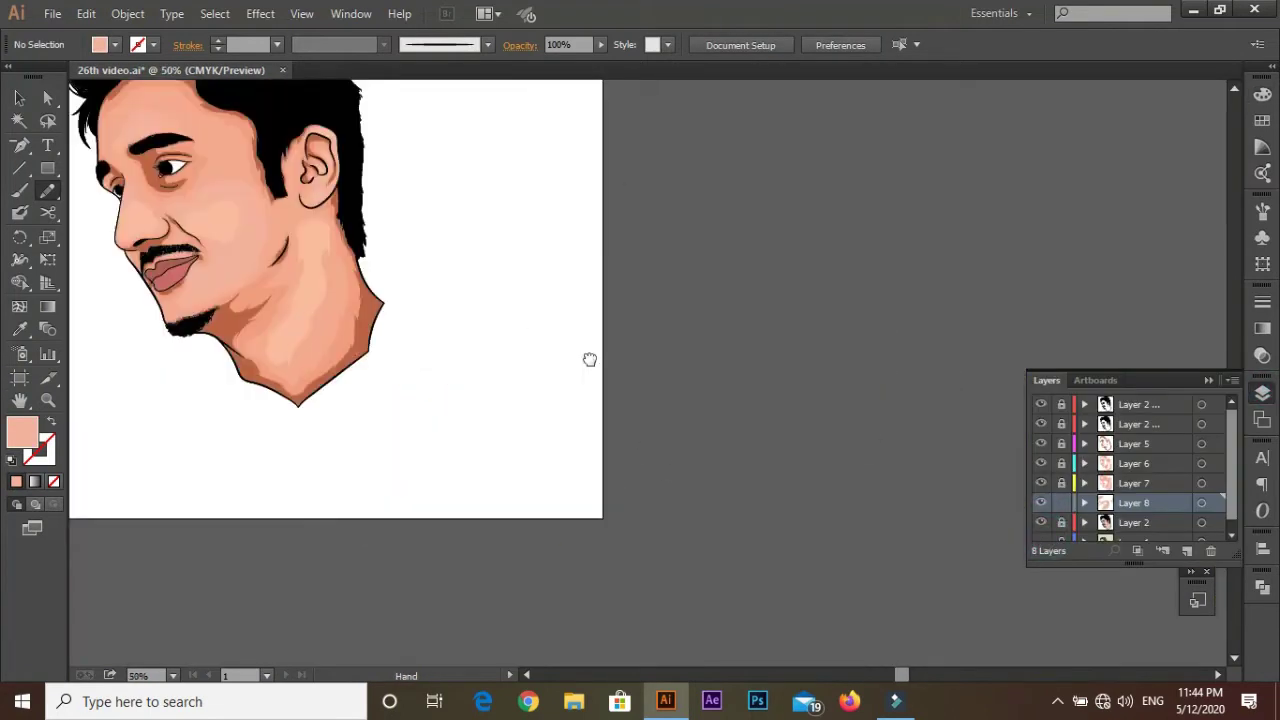
pyautogui.hotkey('ctrl', '0')
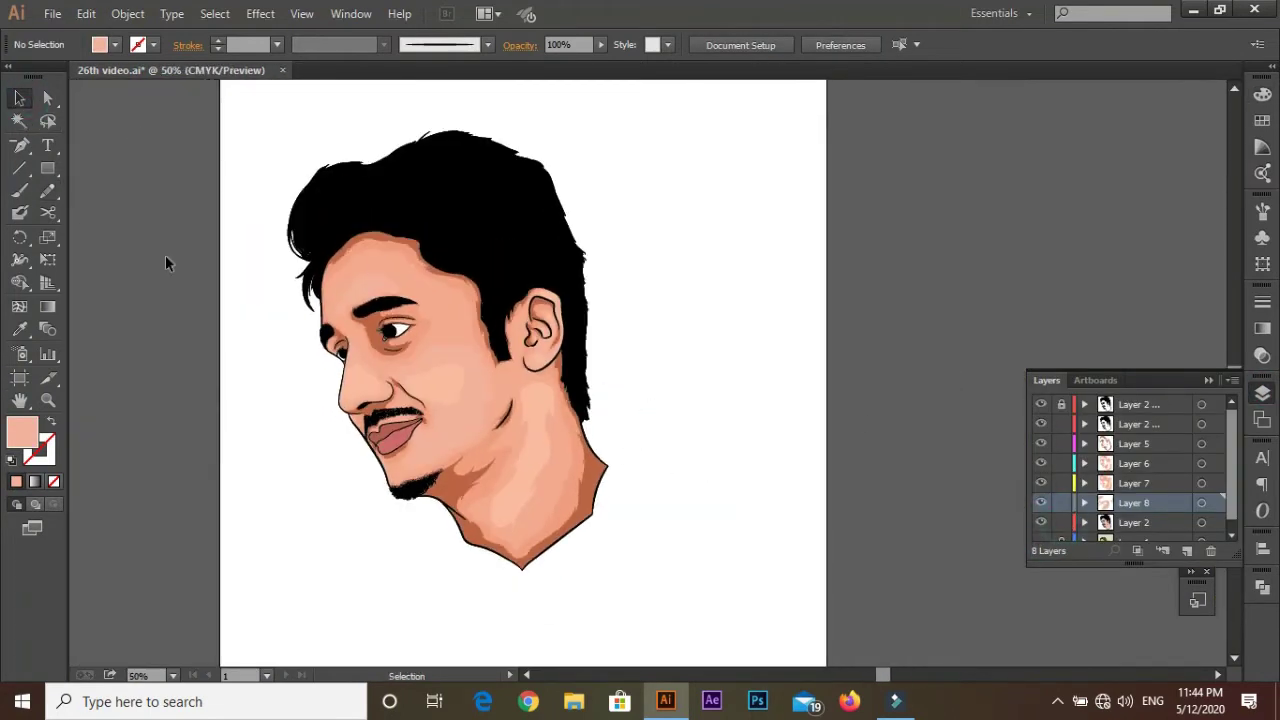
# Step: Recolor all artwork, lowering the light skin tones' saturation to about 37% and adjusting brightness
pyautogui.hotkey('ctrl', 'a')
pyautogui.click(86, 13)
pyautogui.click(517, 343)
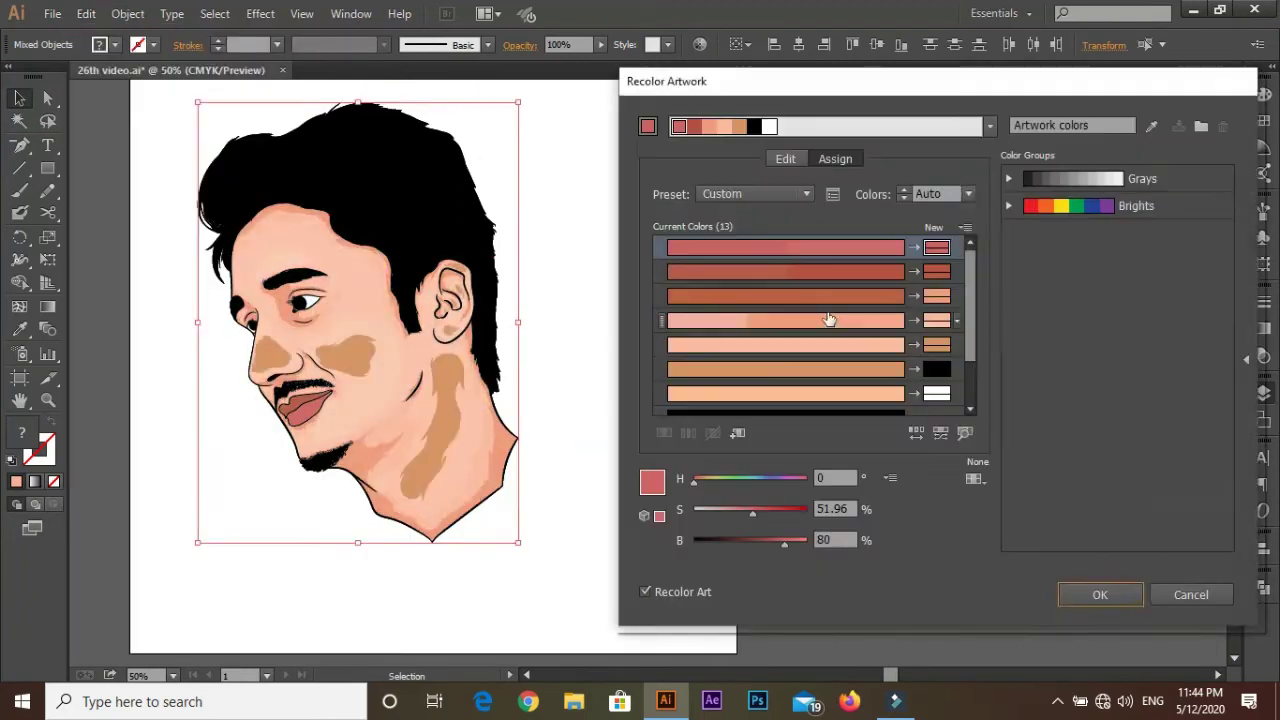
pyautogui.click(834, 317)
pyautogui.moveTo(748, 514); pyautogui.dragTo(735, 514)
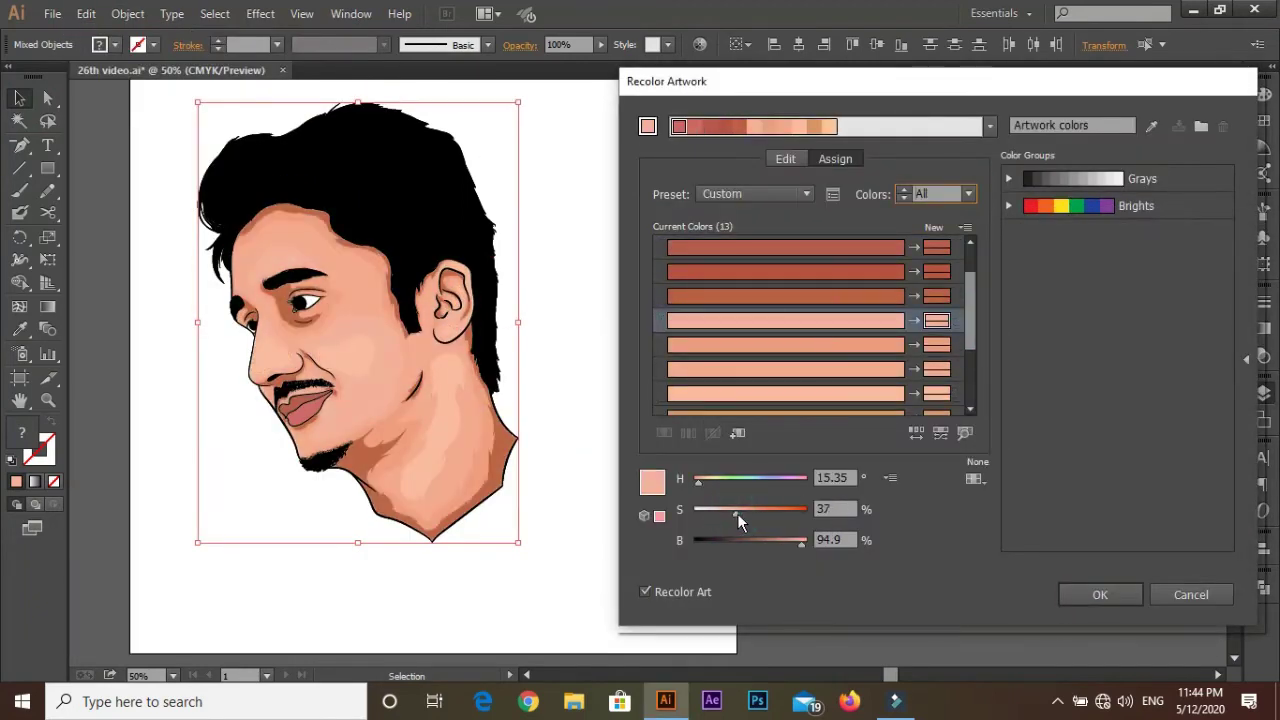
pyautogui.click(801, 544)
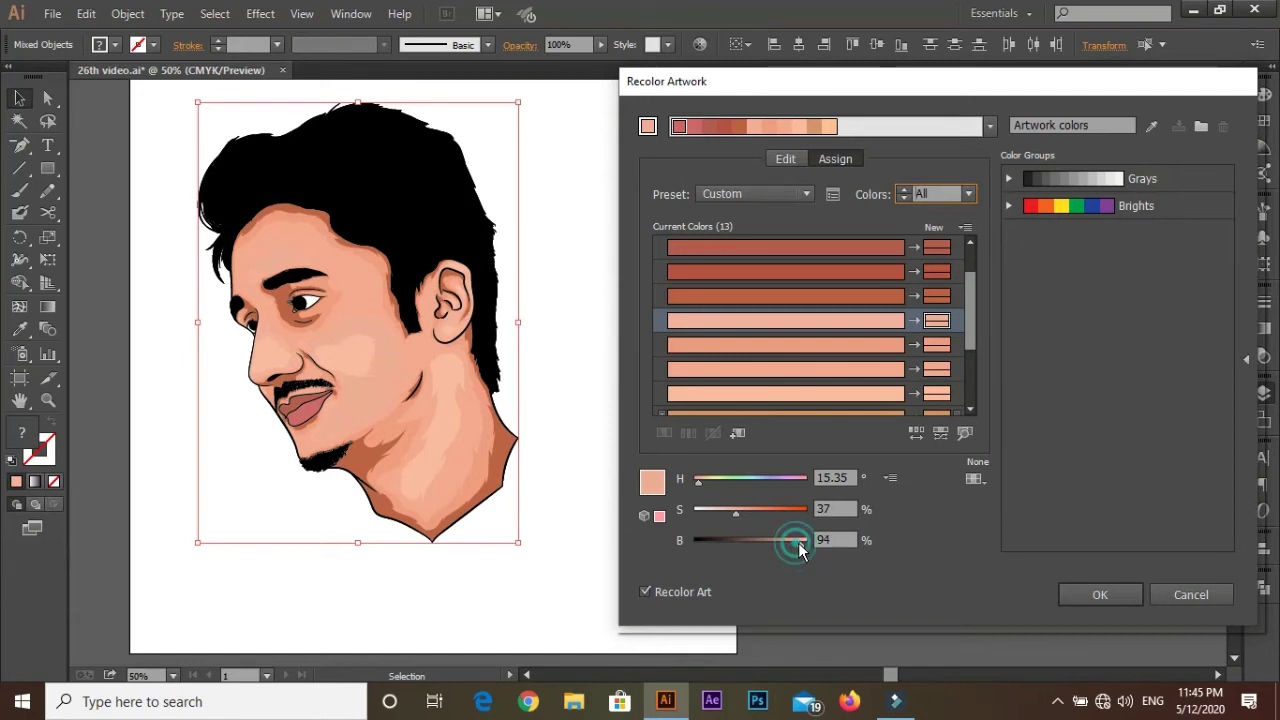
pyautogui.press('Down')
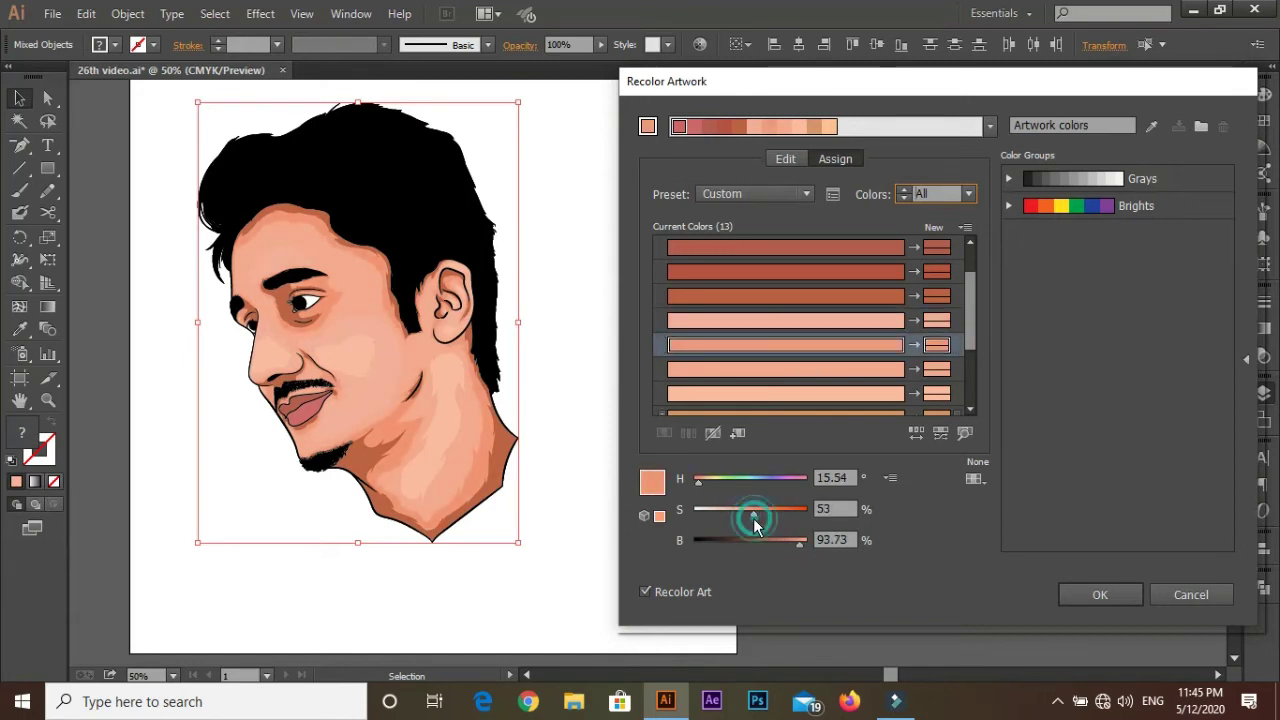
pyautogui.press('Up')
pyautogui.moveTo(738, 513); pyautogui.dragTo(736, 513)
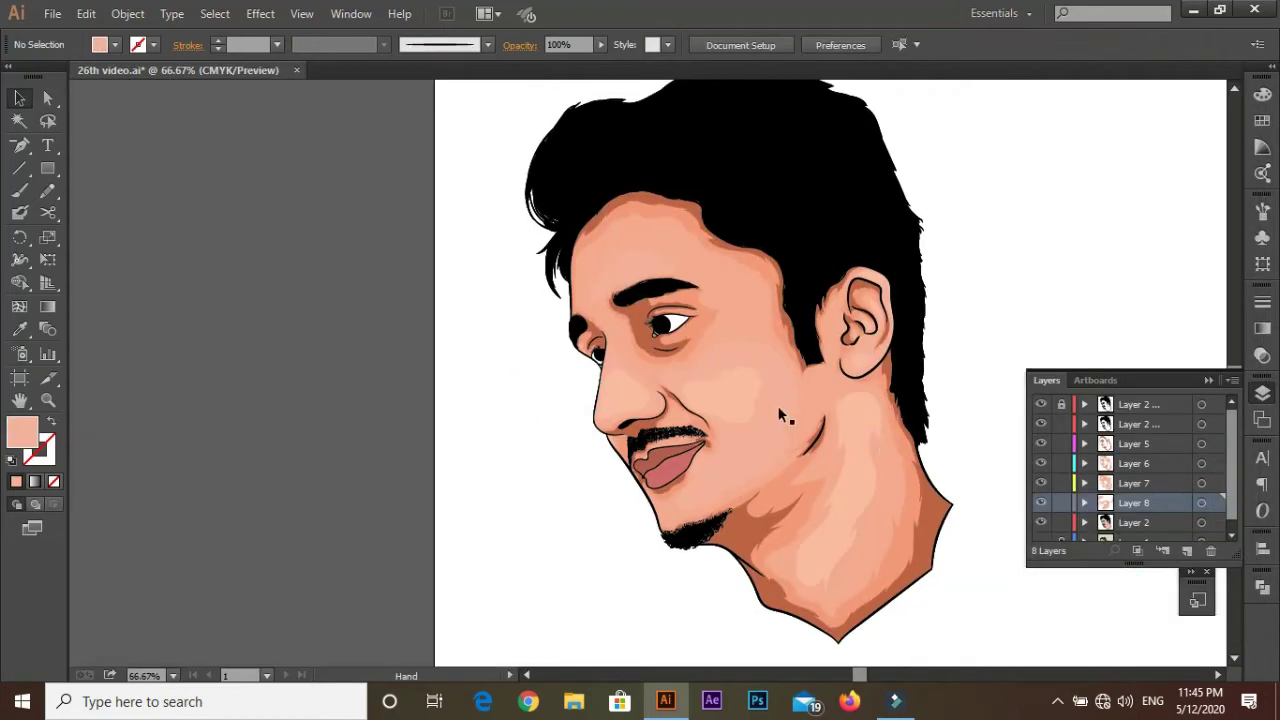
# Step: Create a new highlight layer with a lighter skin-tint fill colour
pyautogui.scroll(3, 781, 416)
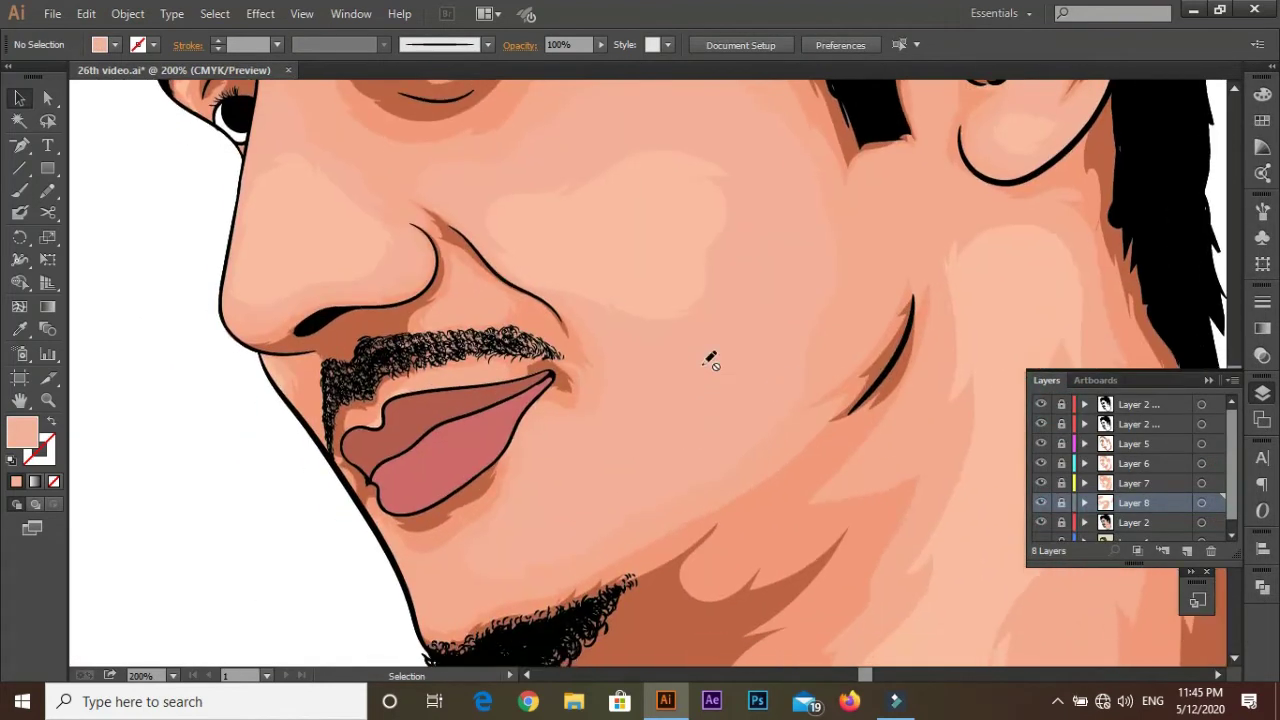
pyautogui.hotkey('ctrl', '1')
pyautogui.click(1187, 550)
pyautogui.click(19, 329)
pyautogui.doubleClick(22, 432)
pyautogui.click(535, 365)
pyautogui.click(912, 360)
pyautogui.press('n')
pyautogui.hotkey('ctrl', '=')
pyautogui.hotkey('ctrl', '=')
pyautogui.hotkey('ctrl', '=')
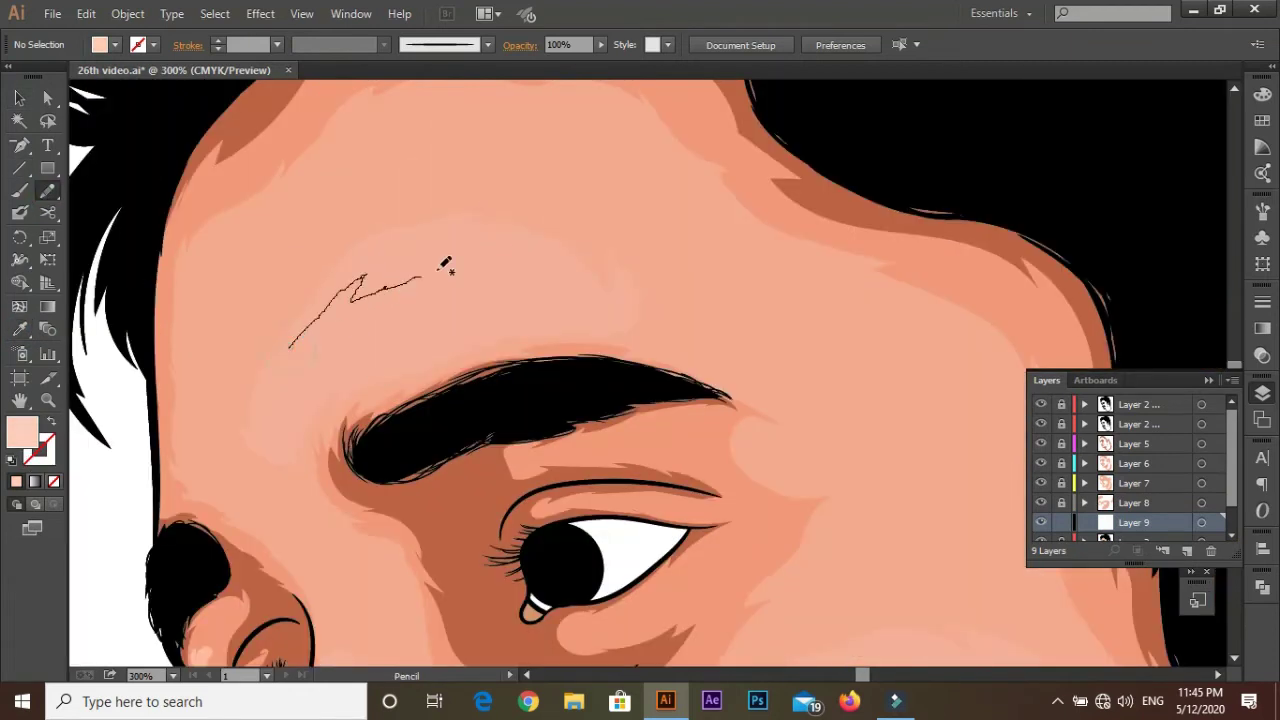
# Step: Pencil highlights on the forehead and above the eyebrow, with the layer above the skin layers
pyautogui.moveTo(296, 338); pyautogui.dragTo(300, 334)
pyautogui.moveTo(1133, 522); pyautogui.dragTo(1133, 445)
pyautogui.hotkey('ctrl', '1')
pyautogui.hotkey('ctrl', 'shift', 'a')
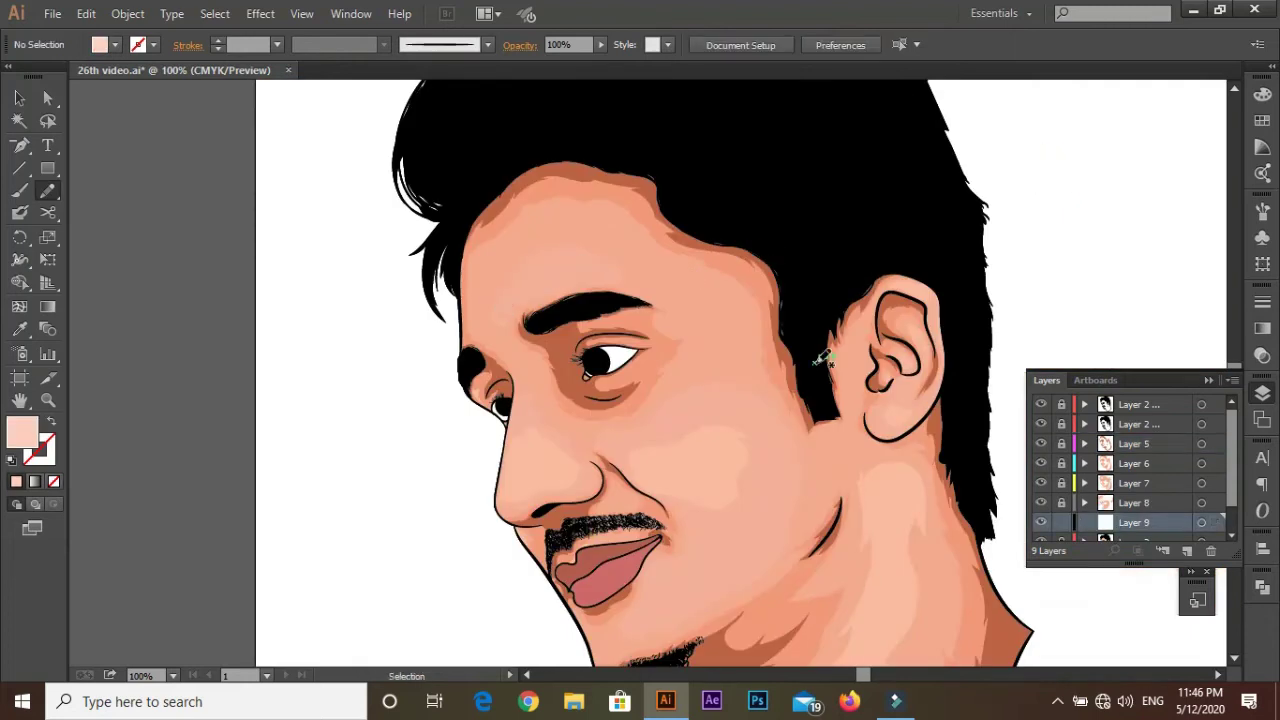
pyautogui.hotkey('ctrl', '=')
pyautogui.hotkey('ctrl', '=')
pyautogui.hotkey('ctrl', '=')
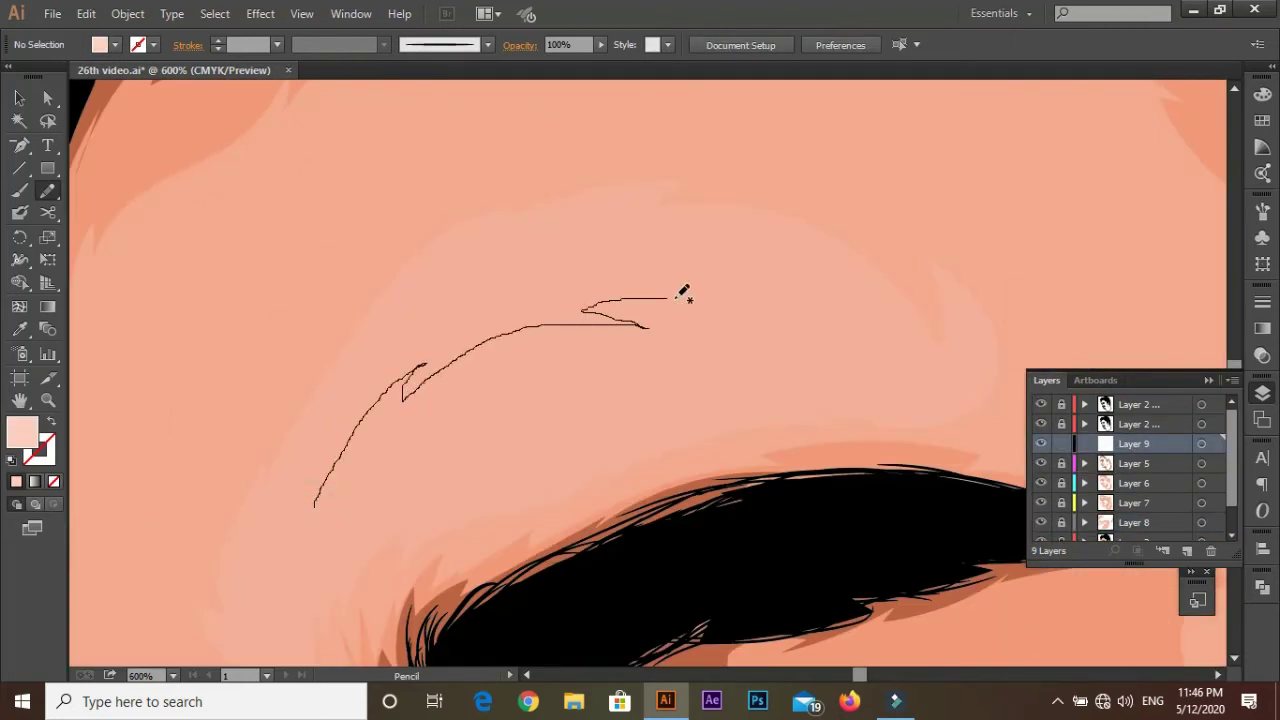
pyautogui.moveTo(353, 545); pyautogui.dragTo(330, 520)
pyautogui.hotkey('ctrl', '0')
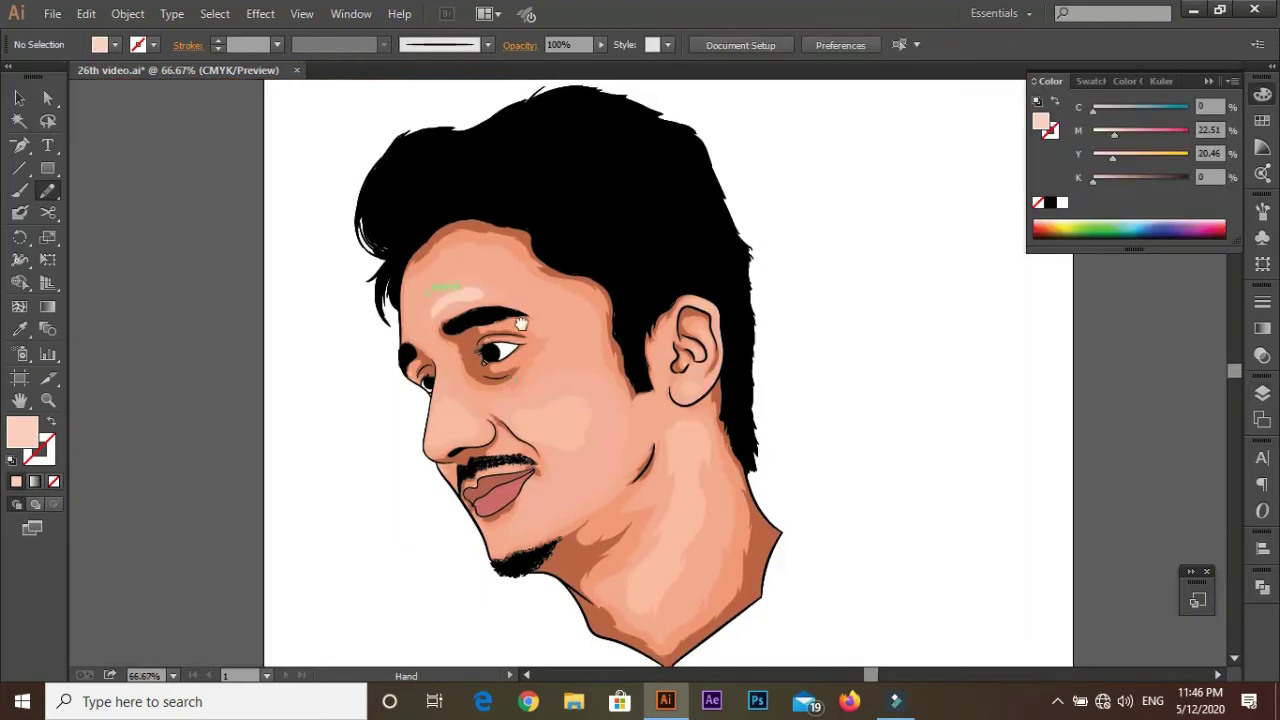
pyautogui.scroll(5, 529, 277)
pyautogui.scroll(1, 424, 457)
pyautogui.moveTo(309, 449); pyautogui.dragTo(407, 297)
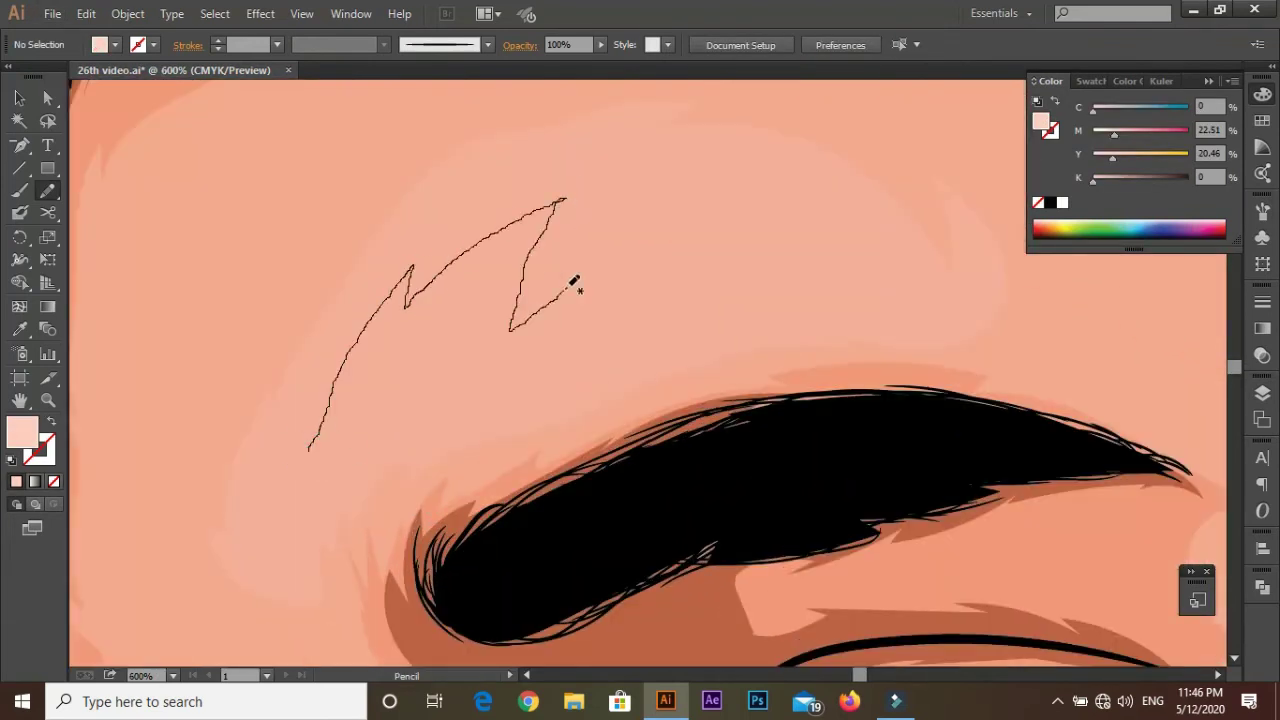
pyautogui.moveTo(290, 482); pyautogui.dragTo(288, 484)
# Step: Pencil highlight shapes on the cheek, down the neck, and below the ear
pyautogui.hotkey('ctrl', '0')
pyautogui.scroll(3, 780, 318)
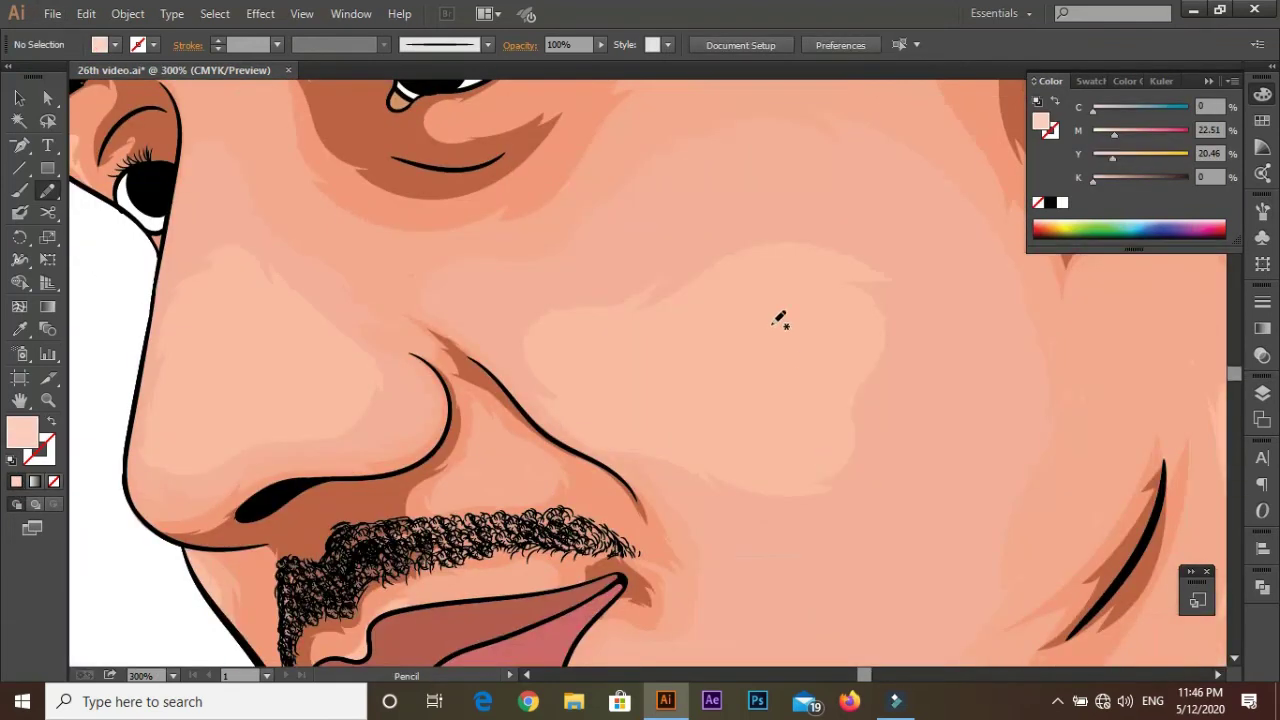
pyautogui.moveTo(783, 313); pyautogui.dragTo(786, 320)
pyautogui.hotkey('ctrl', '0')
pyautogui.scroll(2, 633, 222)
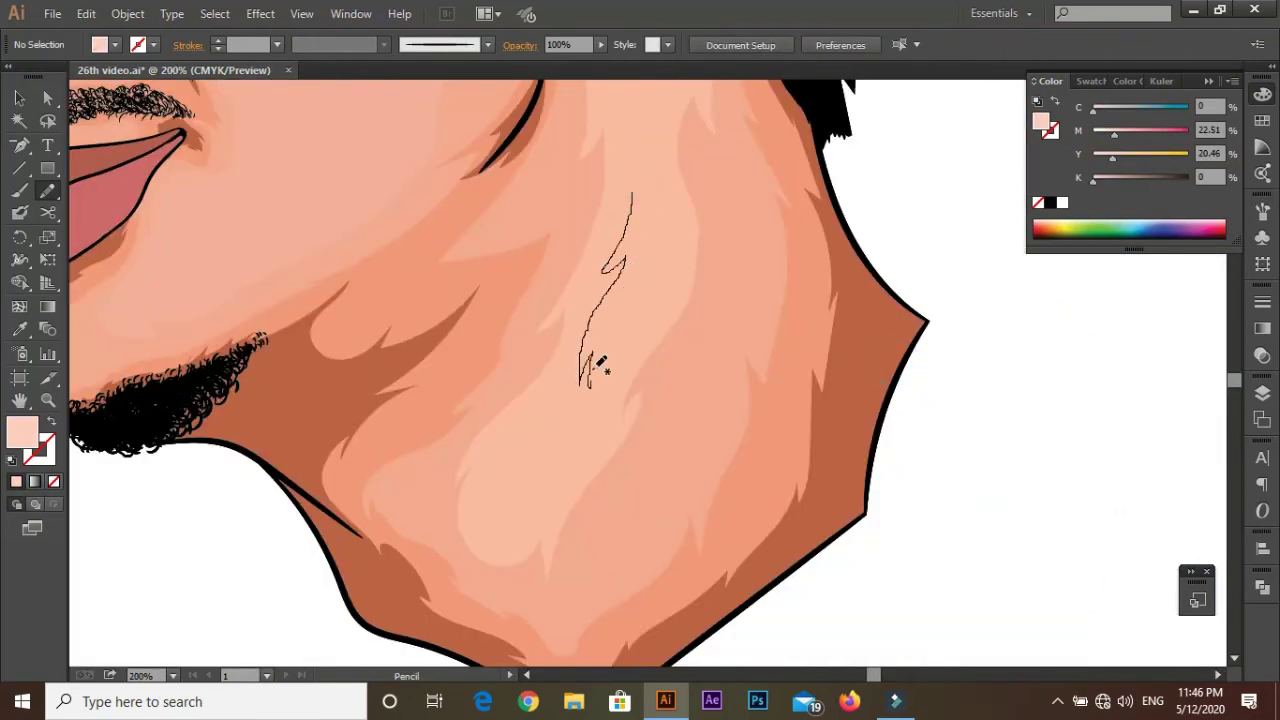
pyautogui.moveTo(657, 140); pyautogui.dragTo(660, 150)
pyautogui.hotkey('ctrl', '0')
pyautogui.scroll(2, 614, 255)
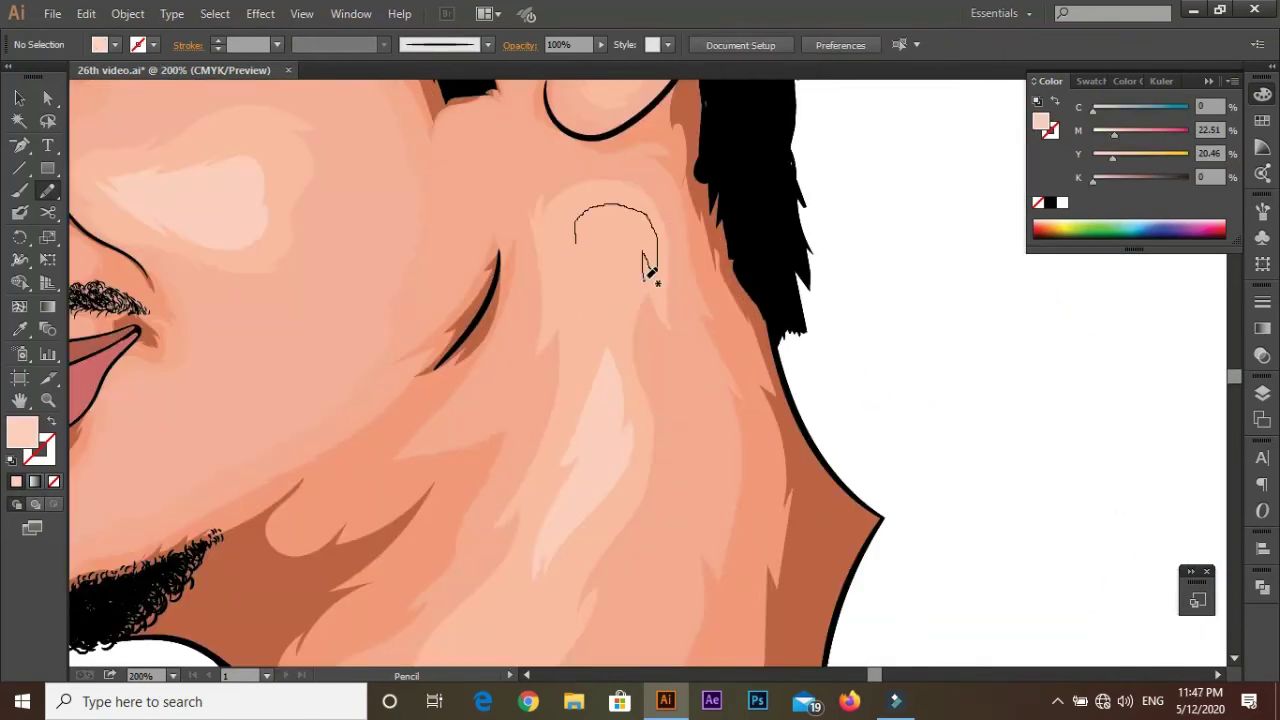
pyautogui.moveTo(572, 302); pyautogui.dragTo(571, 429)
pyautogui.hotkey('ctrl', '0')
pyautogui.scroll(3, 671, 163)
# Step: Pencil a highlight along the top of the ear and a looped one on the neck
pyautogui.moveTo(550, 380); pyautogui.dragTo(524, 338)
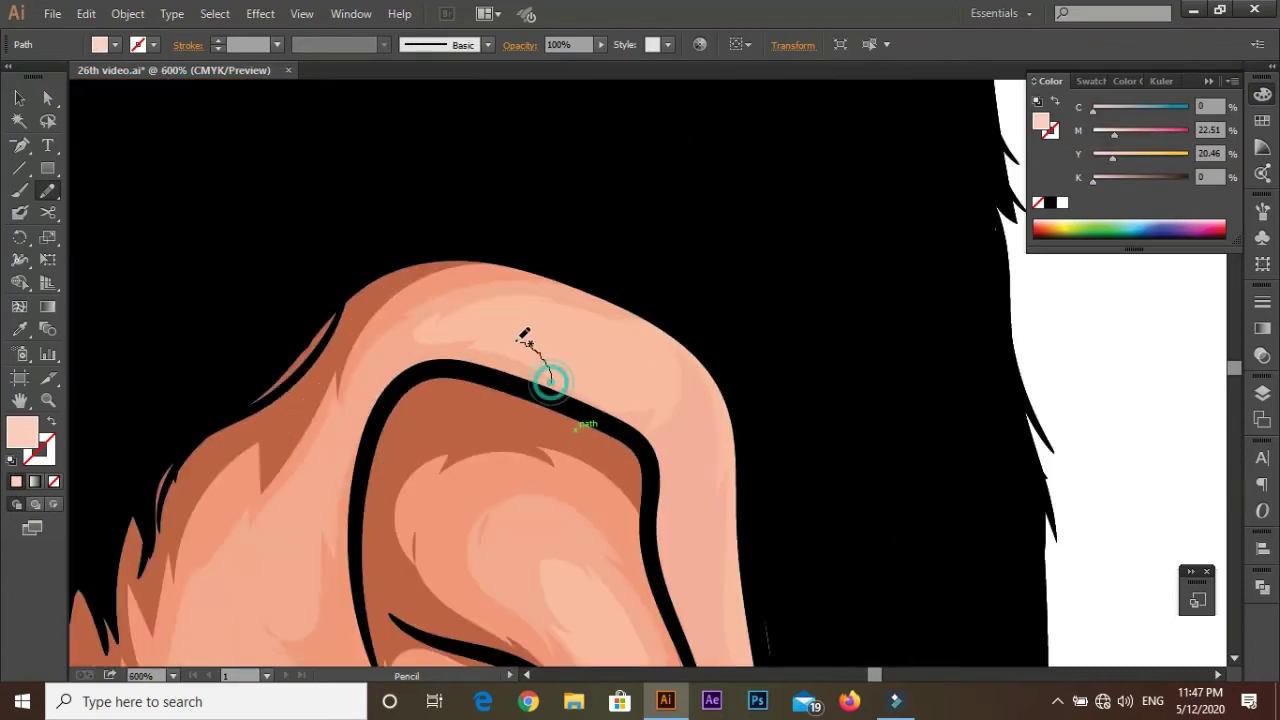
pyautogui.moveTo(640, 383); pyautogui.dragTo(680, 423)
pyautogui.hotkey('ctrl', '0')
pyautogui.scroll(2, 680, 420)
pyautogui.scroll(2, 450, 300)
pyautogui.moveTo(428, 292); pyautogui.dragTo(452, 308)
pyautogui.scroll(-2, 108, 408)
pyautogui.hotkey('ctrl', '0')
pyautogui.scroll(3, 545, 405)
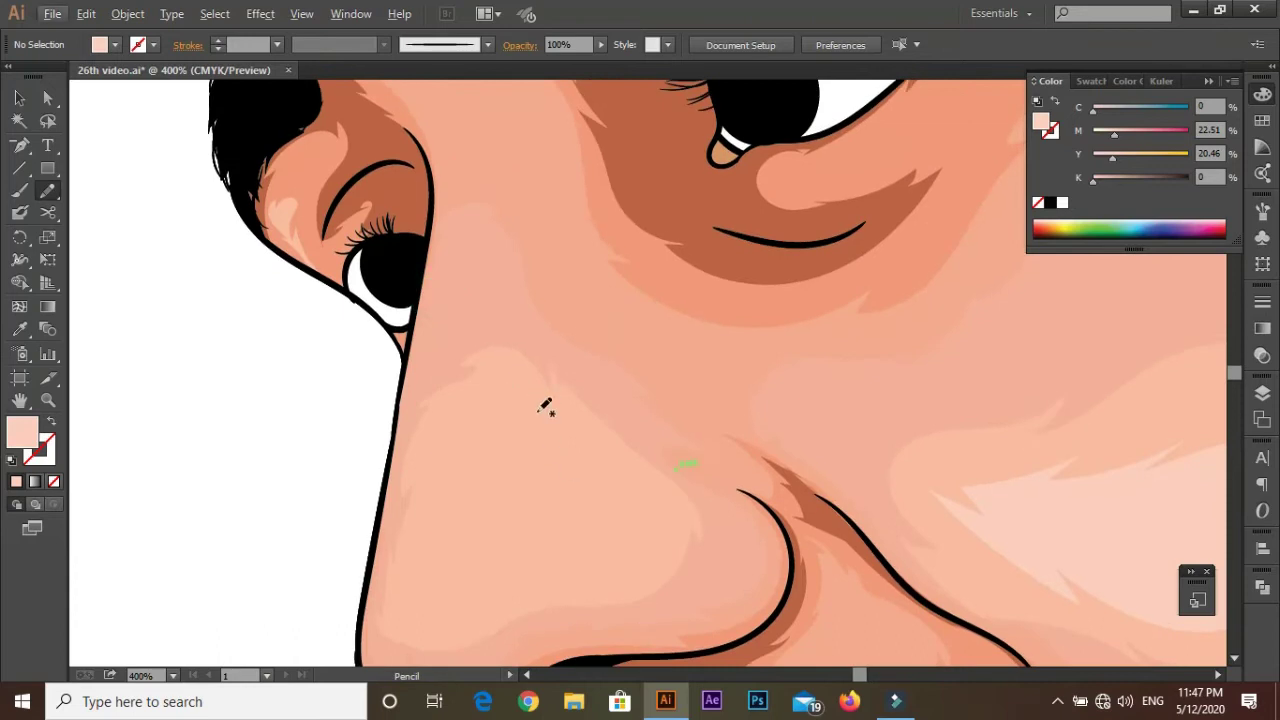
# Step: Pencil highlights on the side of the nose and near the nose bridge
pyautogui.moveTo(506, 373); pyautogui.dragTo(553, 415)
pyautogui.hotkey('ctrl', '0')
pyautogui.scroll(2, 540, 410)
pyautogui.scroll(1, 540, 410)
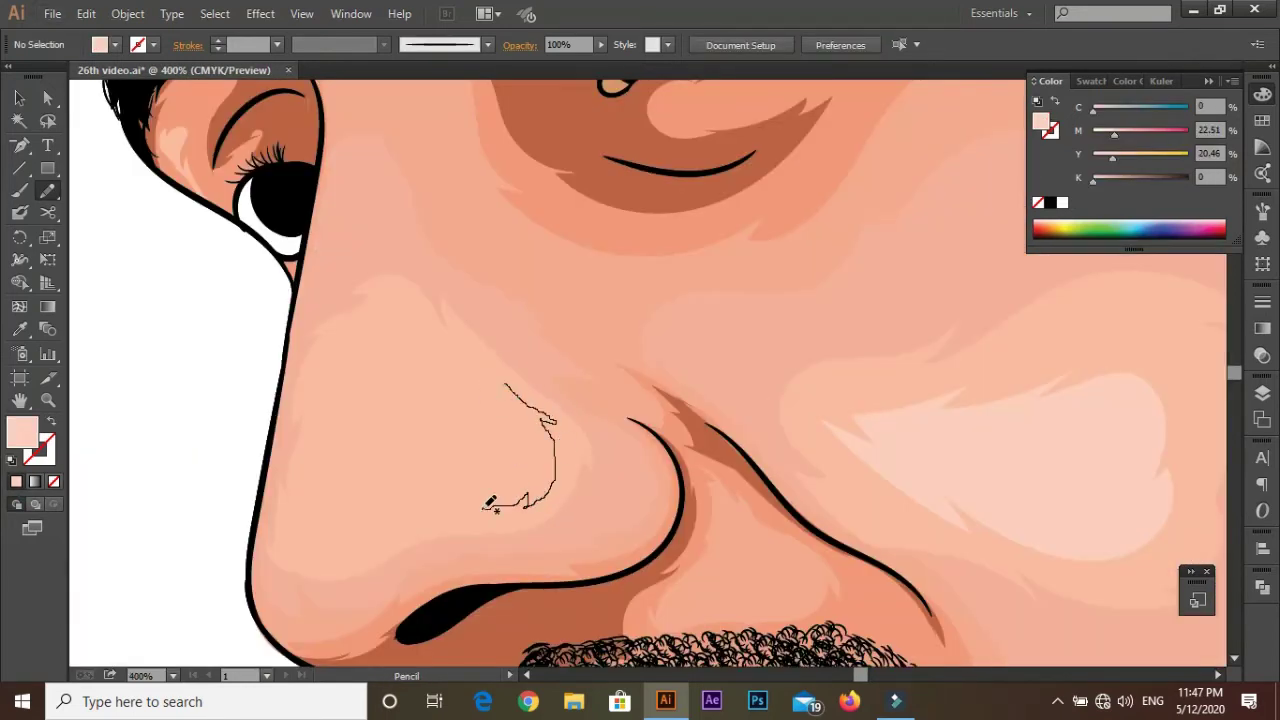
pyautogui.moveTo(481, 366); pyautogui.dragTo(425, 345)
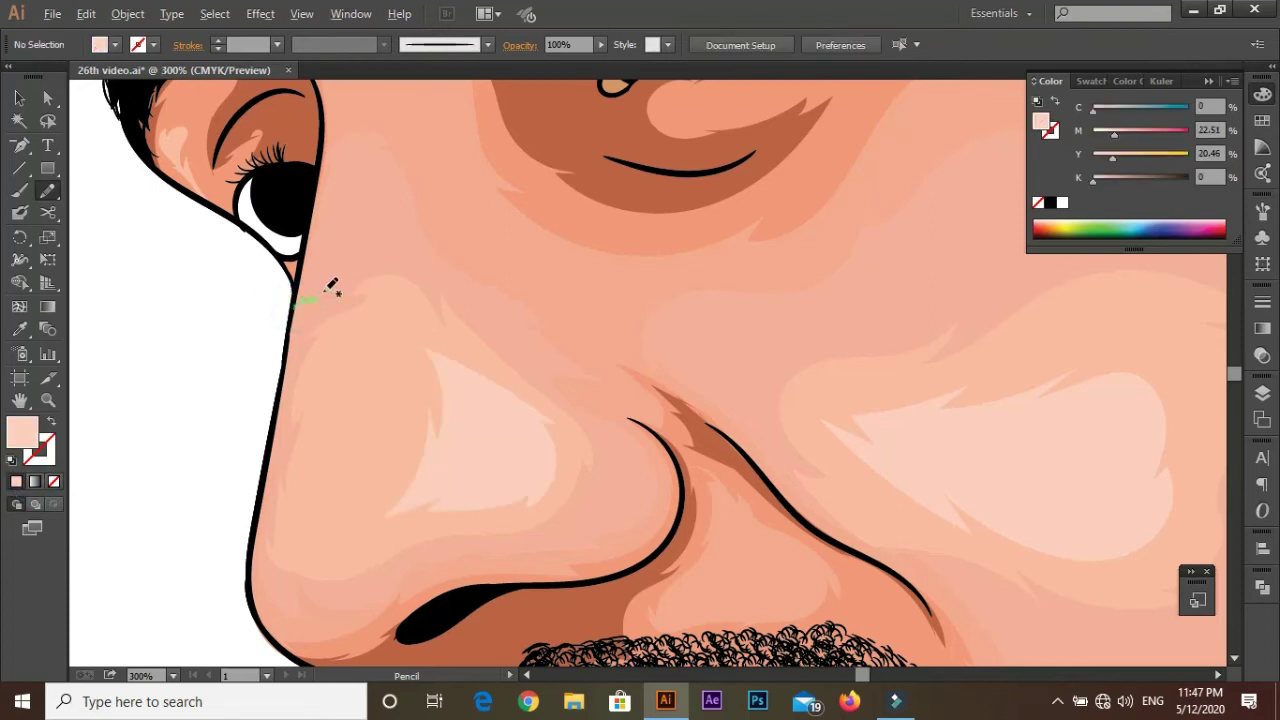
pyautogui.hotkey('ctrl', '0')
pyautogui.scroll(2, 351, 423)
pyautogui.moveTo(290, 560); pyautogui.dragTo(340, 440)
pyautogui.hotkey('ctrl', '0')
# Step: Add a new layer for eye shading and set a grey fill colour
pyautogui.hotkey('ctrl', '-')
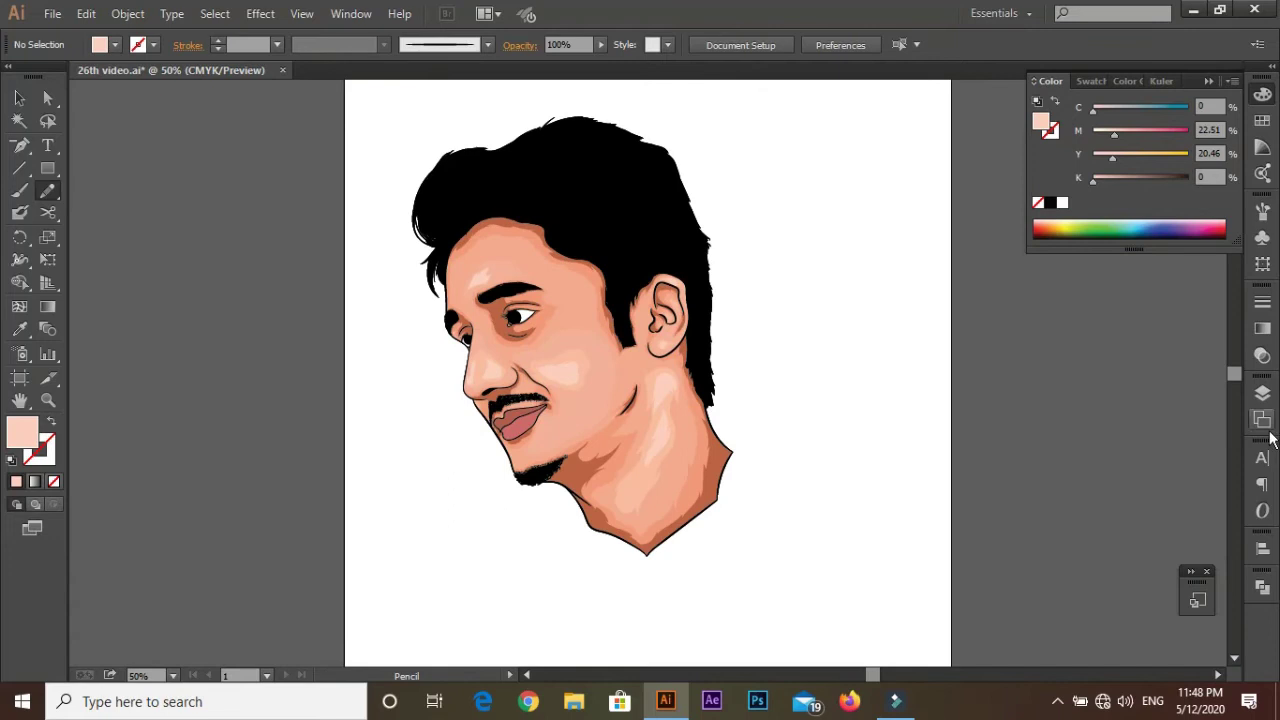
pyautogui.click(1262, 393)
pyautogui.click(1169, 550)
pyautogui.scroll(4, 560, 297)
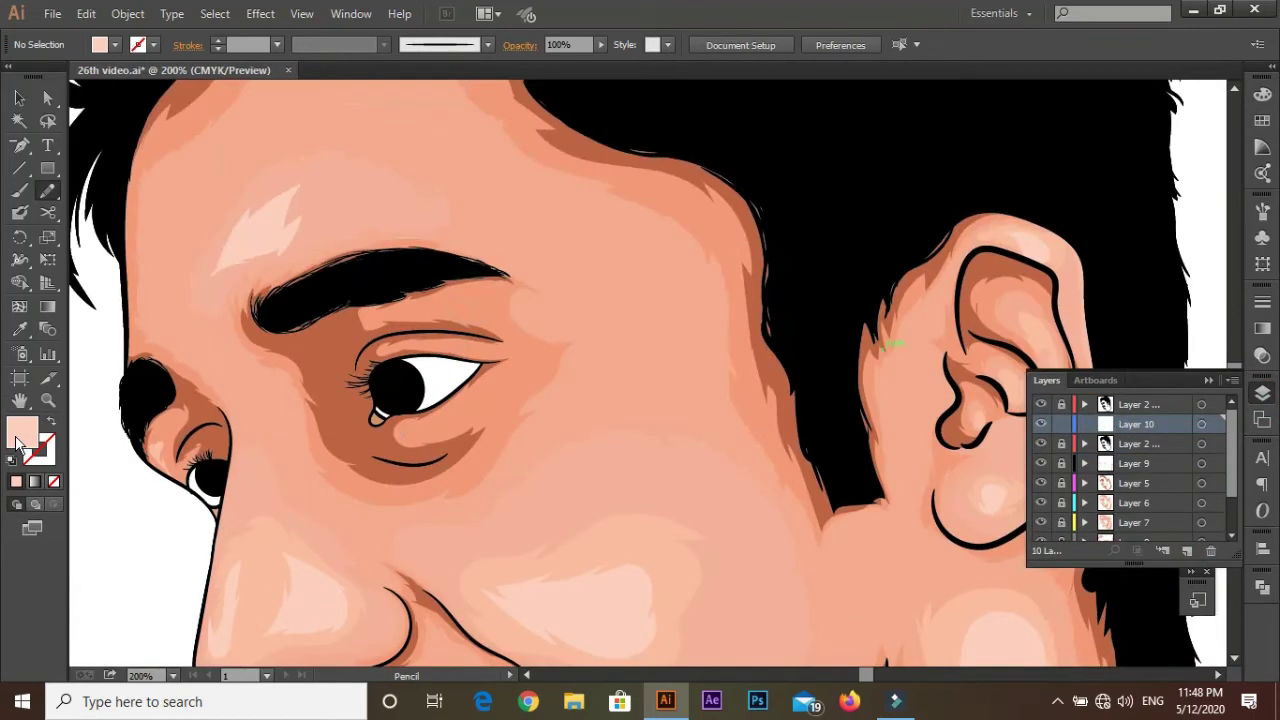
pyautogui.doubleClick(22, 432)
pyautogui.click(466, 462)
pyautogui.click(912, 360)
pyautogui.scroll(2, 500, 457)
pyautogui.scroll(2, 318, 358)
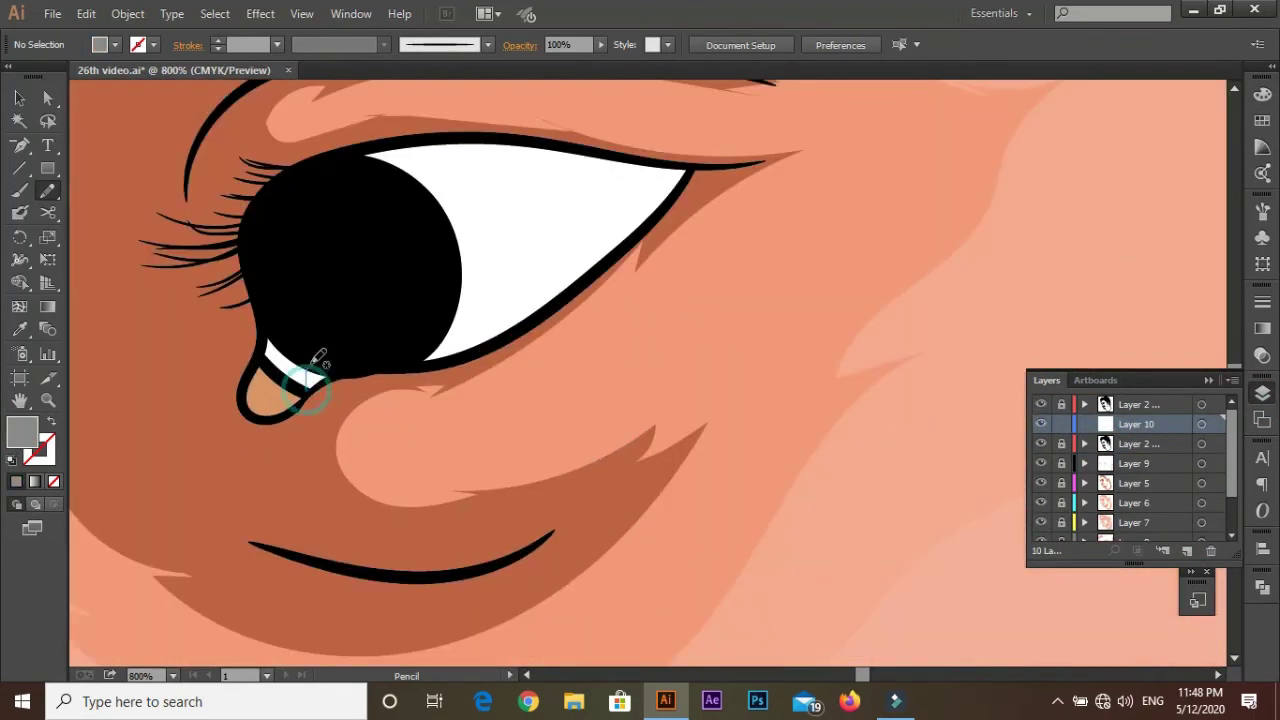
# Step: Pencil grey shading over the upper eye whites and along the lower eye rim
pyautogui.press('F6')
pyautogui.scroll(2, 443, 351)
pyautogui.moveTo(357, 308); pyautogui.dragTo(668, 246)
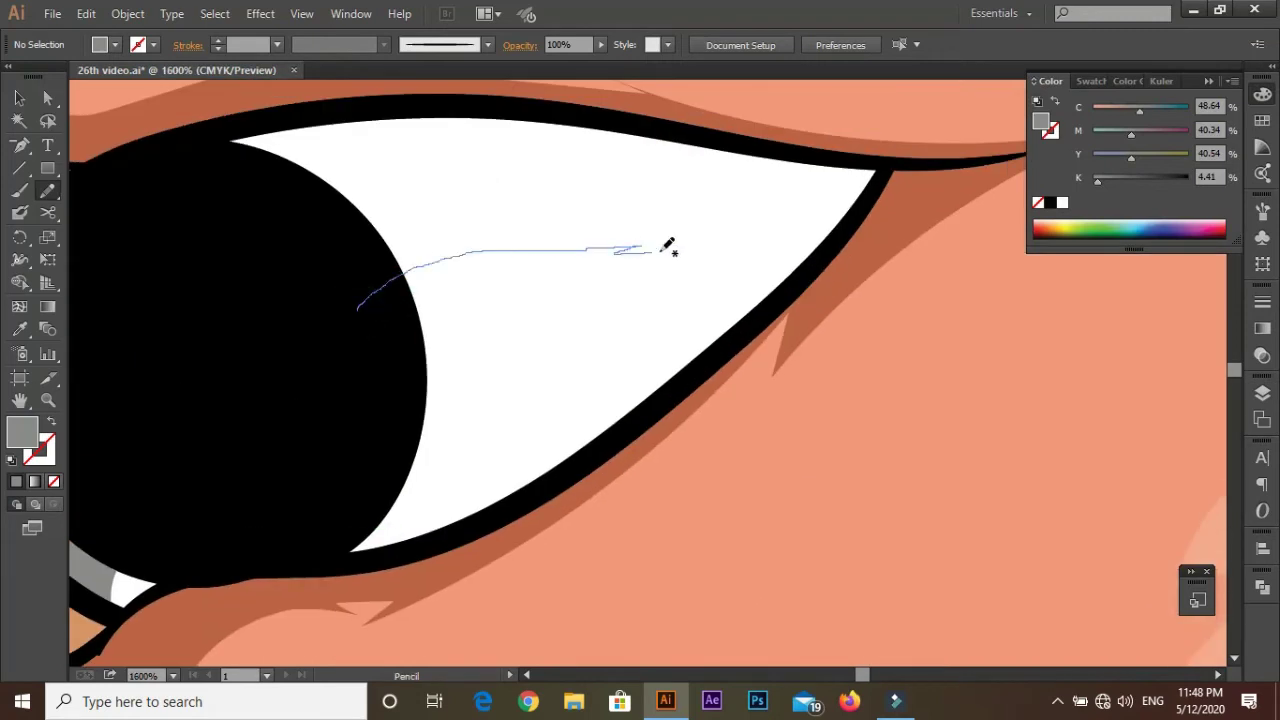
pyautogui.moveTo(262, 115); pyautogui.dragTo(140, 165)
pyautogui.scroll(-2, 751, 300)
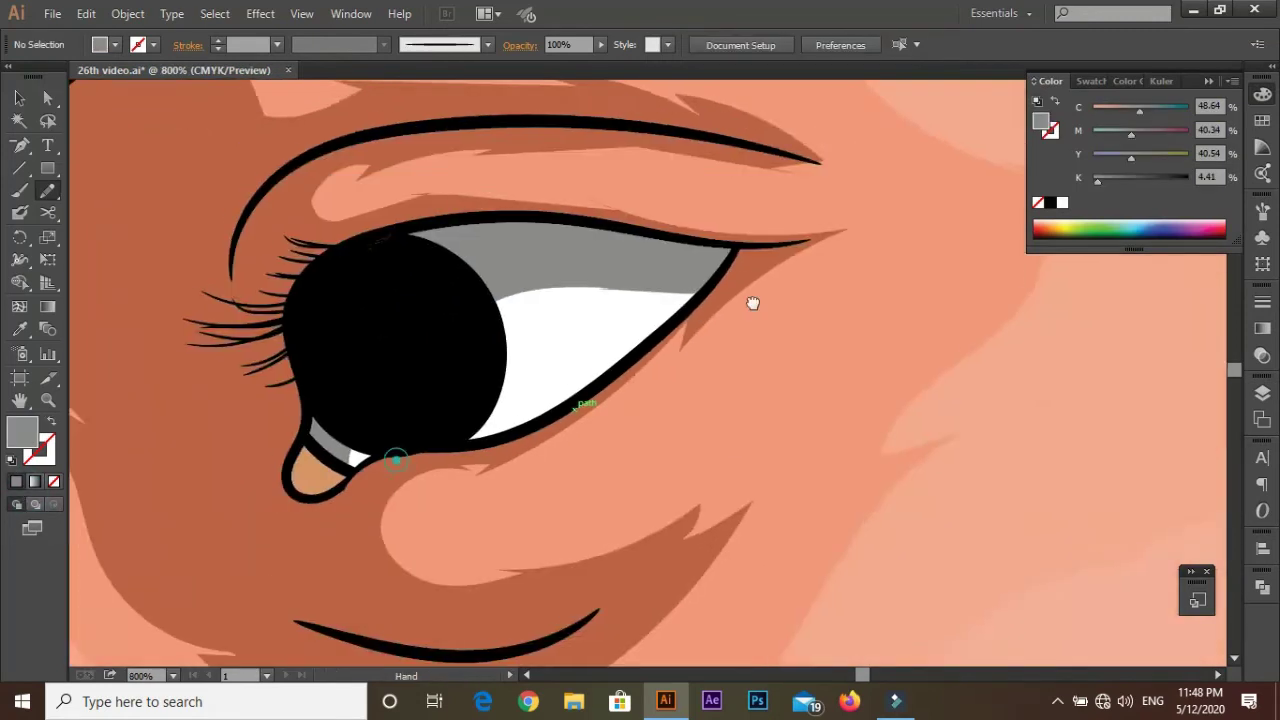
pyautogui.scroll(2, 508, 318)
pyautogui.moveTo(418, 335); pyautogui.dragTo(300, 157)
pyautogui.scroll(-1, 300, 157)
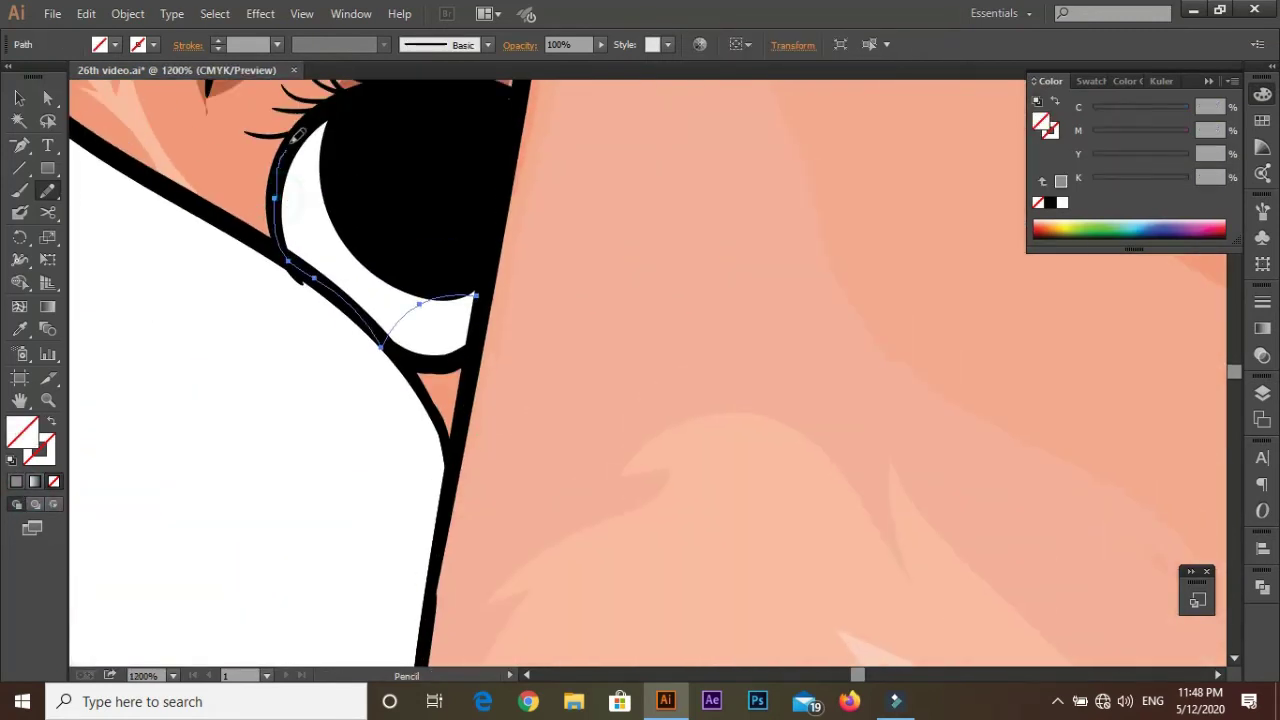
pyautogui.hotkey('ctrl', 'shift', 'a')
pyautogui.scroll(-4, 723, 363)
pyautogui.scroll(-3, 690, 365)
# Step: Move Layer 11 to the top of the stack and set the fill to white
pyautogui.press('F7')
pyautogui.click(1157, 424)
pyautogui.moveTo(1157, 424); pyautogui.dragTo(1157, 405)
pyautogui.doubleClick(21, 430)
pyautogui.click(908, 363)
pyautogui.scroll(3, 470, 380)
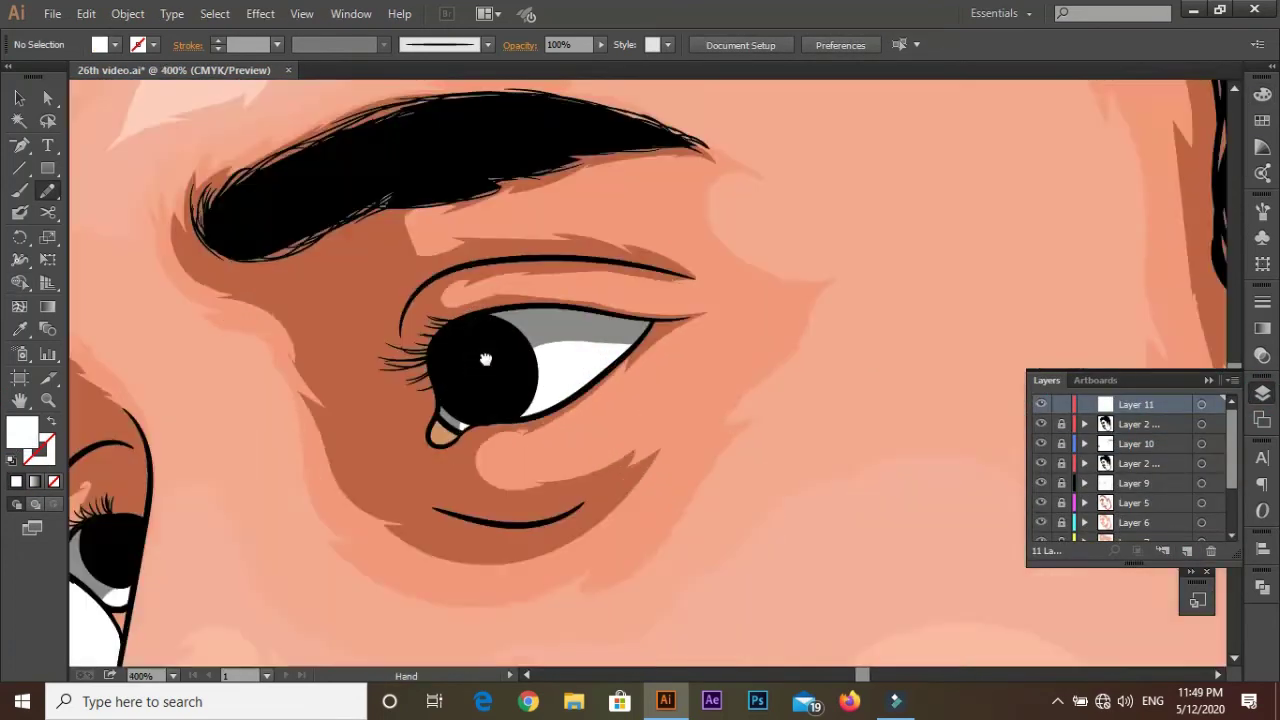
pyautogui.scroll(3, 447, 437)
pyautogui.press('F6')
pyautogui.scroll(-1, 540, 400)
pyautogui.scroll(2, 537, 394)
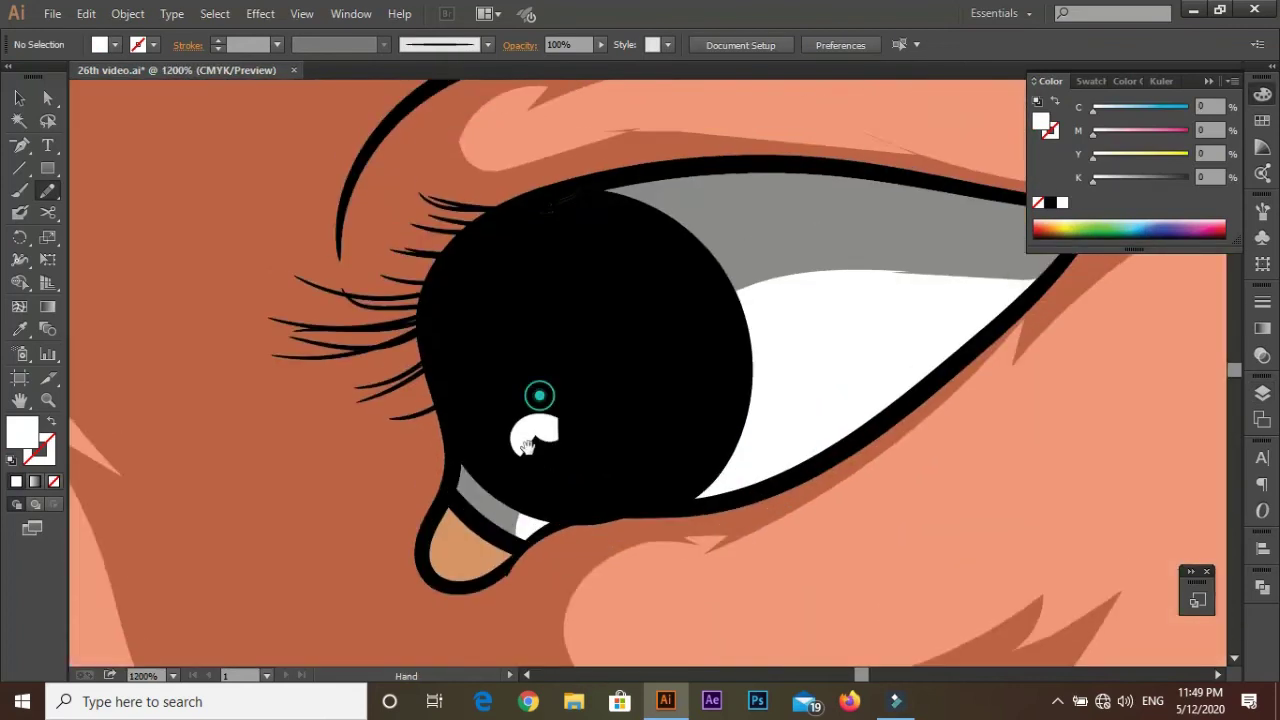
pyautogui.scroll(1, 518, 441)
# Step: Pencil white curved catchlight highlights on both pupils
pyautogui.moveTo(518, 441); pyautogui.dragTo(512, 446)
pyautogui.moveTo(488, 370); pyautogui.dragTo(486, 376)
pyautogui.hscroll(5, 680, 434)
pyautogui.moveTo(537, 297); pyautogui.dragTo(553, 355)
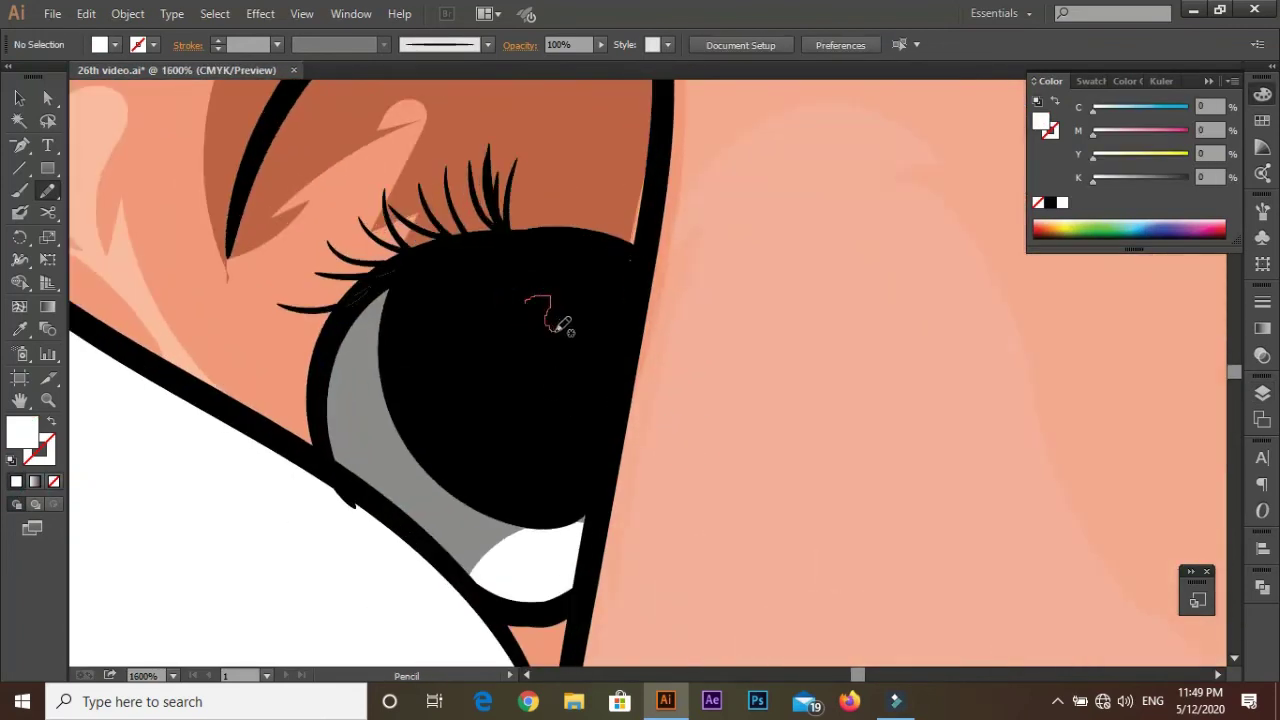
pyautogui.click(15, 482)
pyautogui.scroll(-3, 902, 386)
pyautogui.scroll(2, 560, 280)
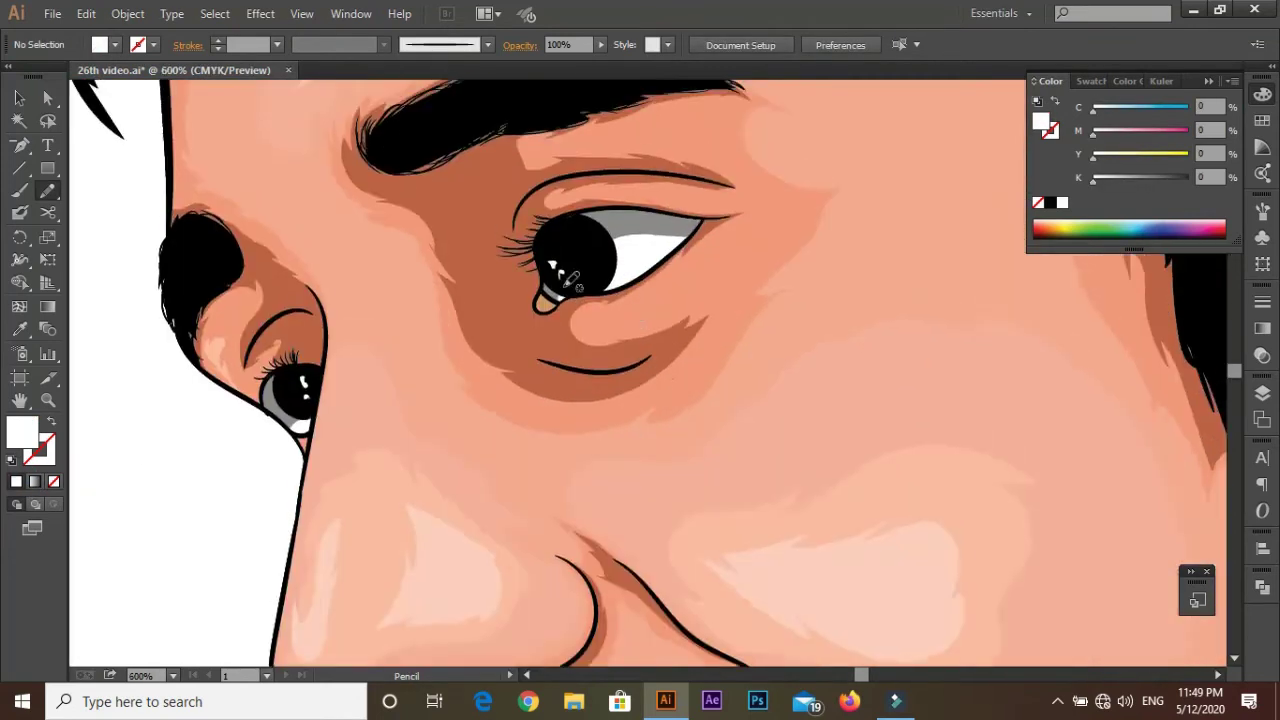
pyautogui.scroll(3, 560, 277)
# Step: Add a small white highlight higher on the pupil, redoing the first attempt
pyautogui.hotkey('ctrl', '0')
pyautogui.scroll(3, 540, 430)
pyautogui.scroll(2, 535, 420)
pyautogui.moveTo(515, 405); pyautogui.dragTo(556, 440)
pyautogui.hotkey('ctrl', 'z')
pyautogui.hotkey('ctrl', 'z')
pyautogui.moveTo(610, 285)
pyautogui.mouseDown()
pyautogui.moveTo(628, 338)
pyautogui.moveTo(607, 290)
pyautogui.mouseUp()
pyautogui.hotkey('ctrl', '0')
# Step: Unlock and select Layer 5, sampling the brown shadow colour from the face
pyautogui.click(1262, 392)
pyautogui.click(1061, 502)
pyautogui.click(1135, 502)
pyautogui.press('i')
pyautogui.click(840, 540)
pyautogui.press('n')
pyautogui.scroll(5, 555, 360)
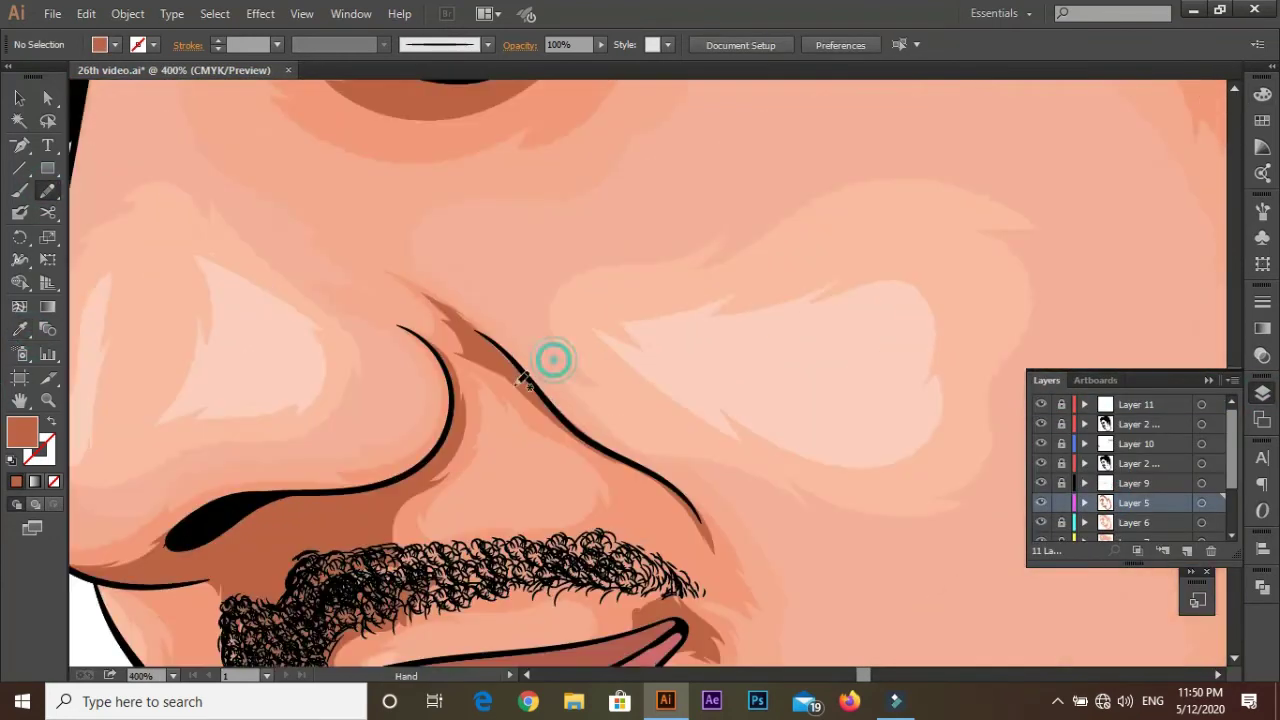
pyautogui.scroll(2, 521, 380)
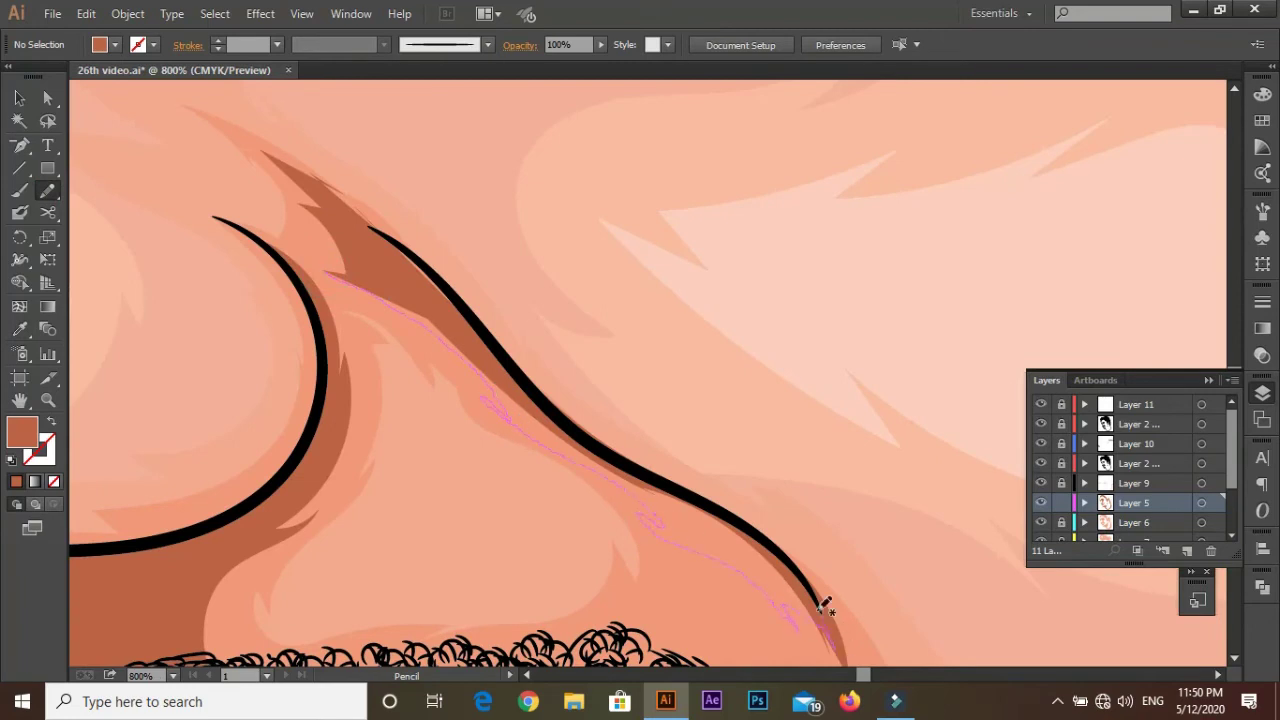
# Step: Draw a brown shadow beside the goatee with the Pencil tool
pyautogui.click(1262, 94)
pyautogui.scroll(-4, 829, 386)
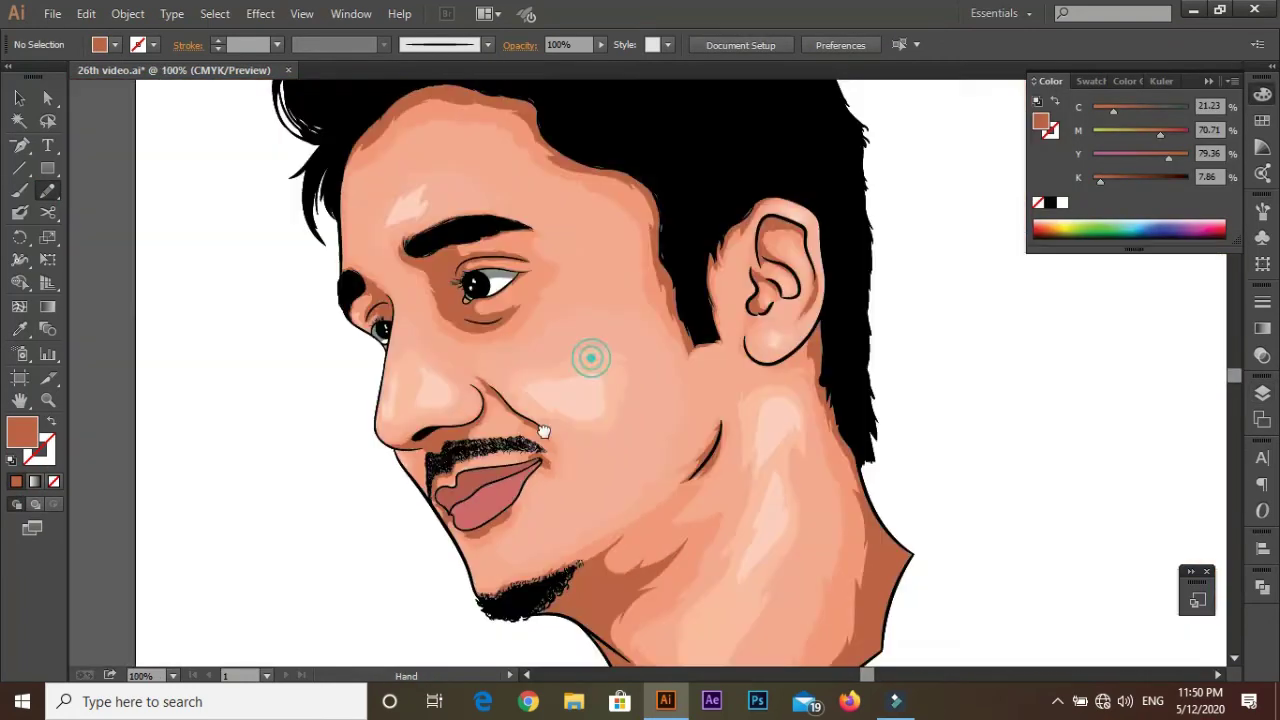
pyautogui.scroll(3, 438, 400)
pyautogui.scroll(-4, 438, 400)
pyautogui.scroll(2, 500, 598)
pyautogui.scroll(2, 500, 598)
pyautogui.moveTo(500, 598); pyautogui.dragTo(460, 500)
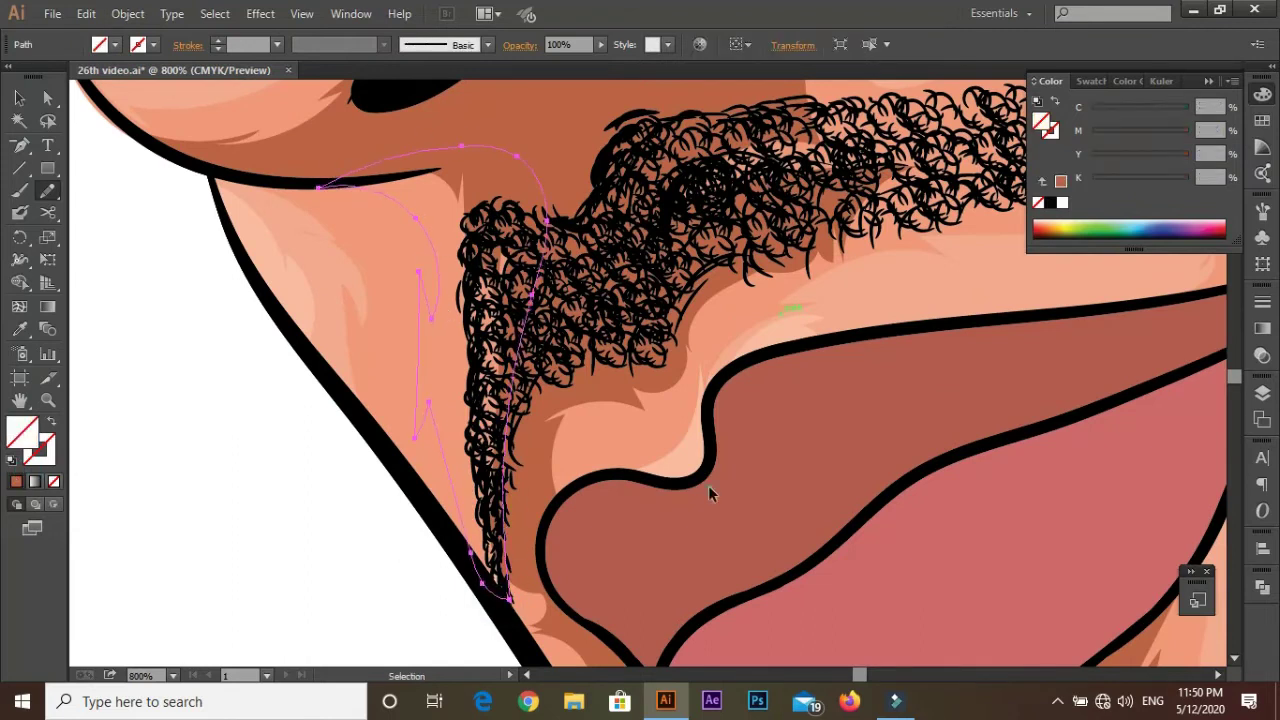
pyautogui.scroll(-4, 489, 449)
pyautogui.scroll(-1, 489, 449)
pyautogui.scroll(3, 443, 350)
pyautogui.scroll(2, 443, 350)
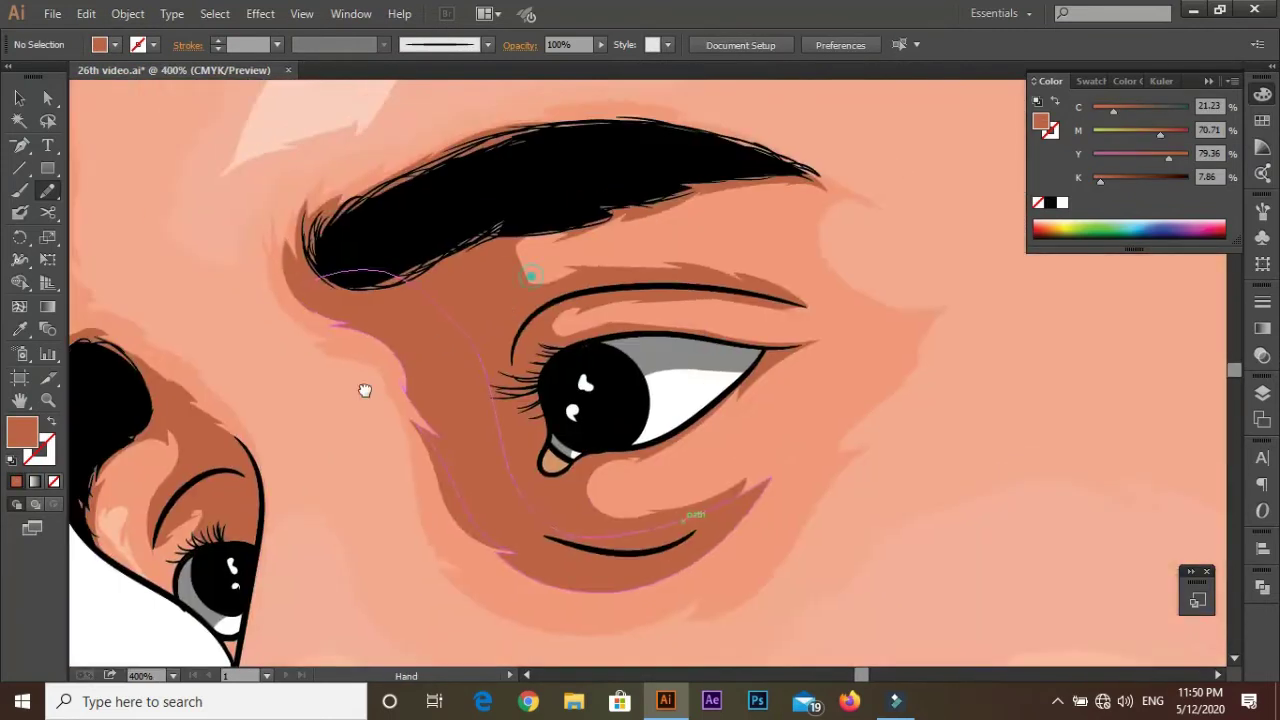
pyautogui.scroll(1, 363, 386)
pyautogui.scroll(-2, 603, 277)
pyautogui.scroll(-4, 560, 286)
pyautogui.scroll(-3, 553, 400)
# Step: On Layer 10, draw a light pink forehead highlight, then add Layer 12
pyautogui.press('F7')
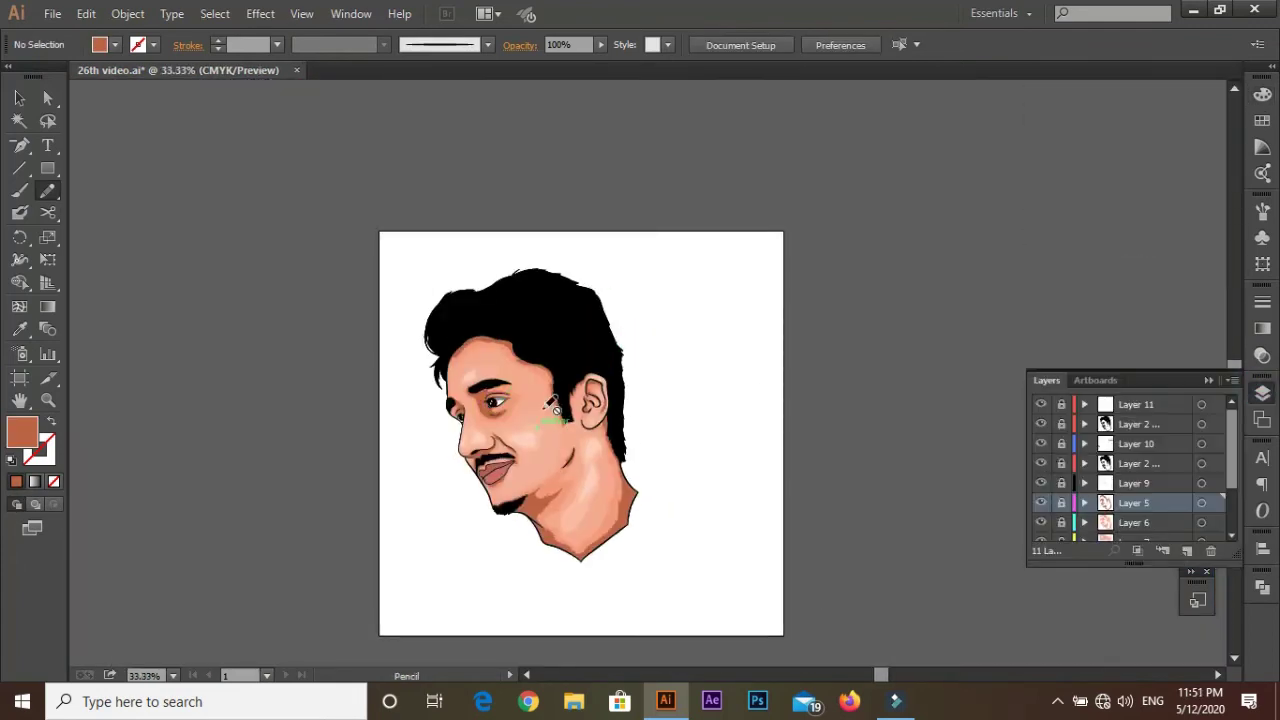
pyautogui.scroll(1, 553, 405)
pyautogui.scroll(2, 686, 349)
pyautogui.scroll(-2, 686, 349)
pyautogui.scroll(1, 686, 349)
pyautogui.click(1135, 444)
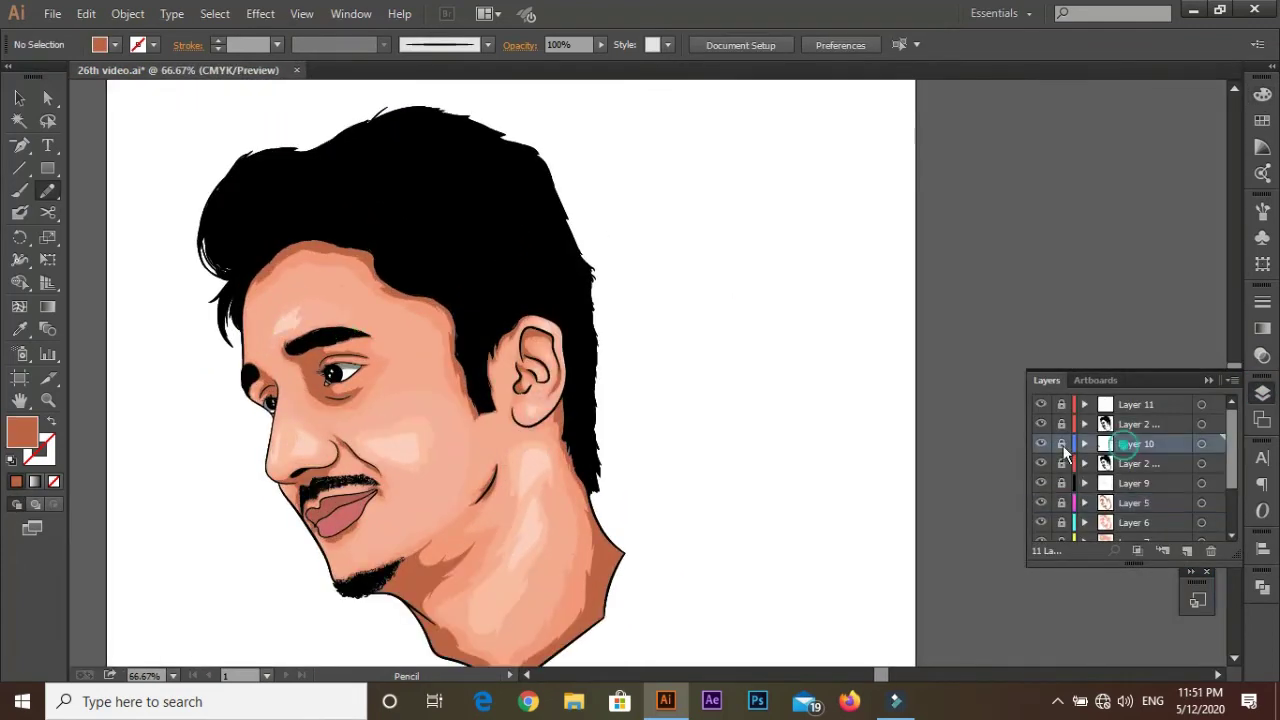
pyautogui.click(342, 315)
pyautogui.scroll(5, 342, 315)
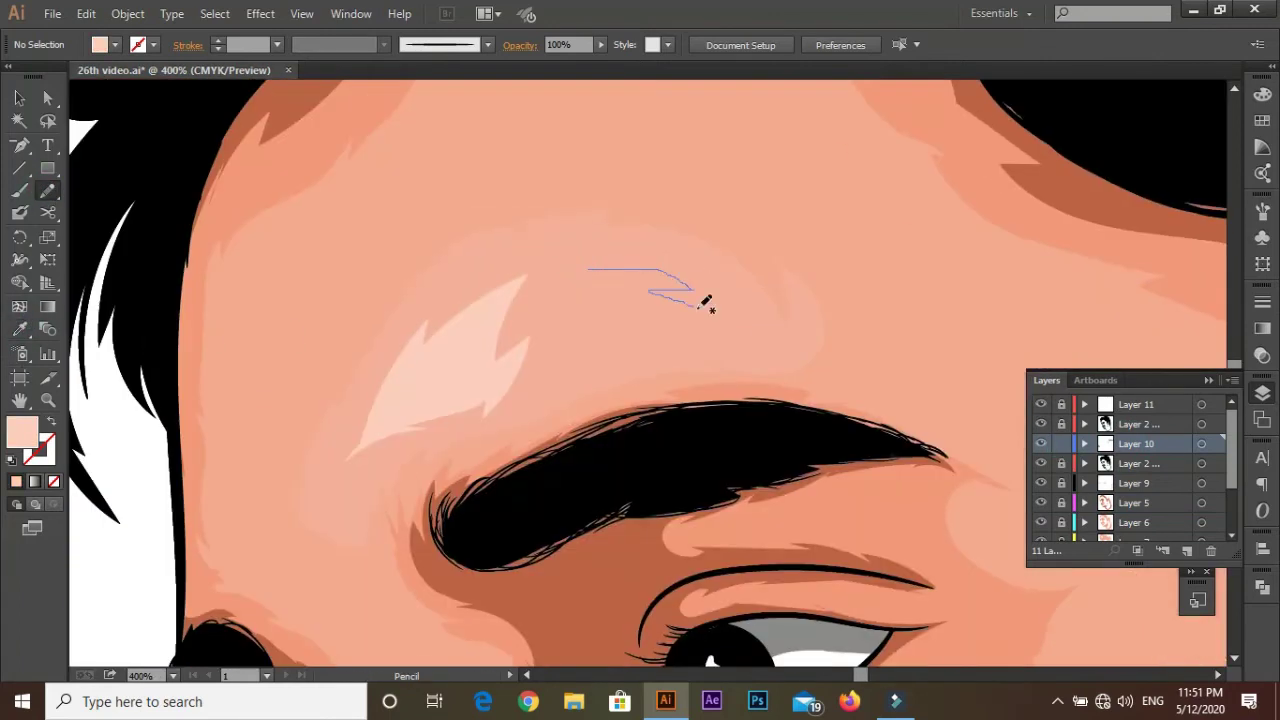
pyautogui.moveTo(588, 312); pyautogui.dragTo(560, 282)
pyautogui.press('F6')
pyautogui.scroll(-2, 846, 255)
pyautogui.scroll(-3, 846, 255)
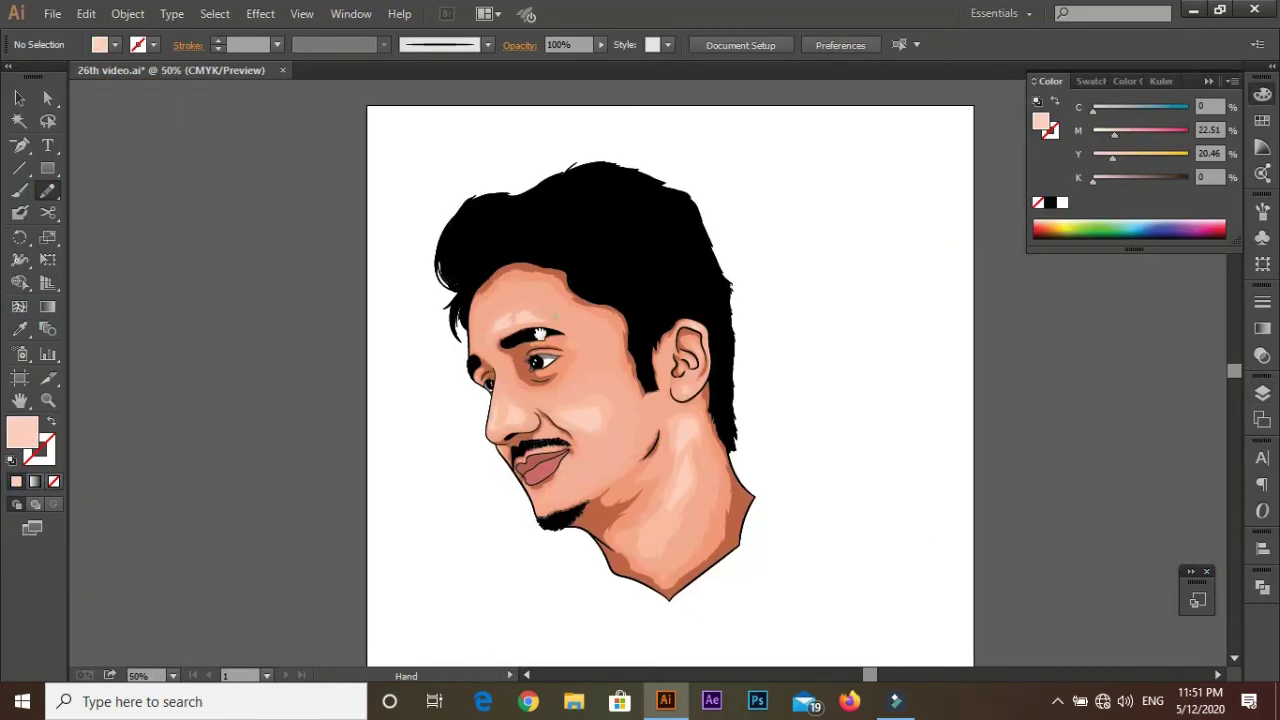
pyautogui.scroll(1, 846, 255)
pyautogui.click(1261, 395)
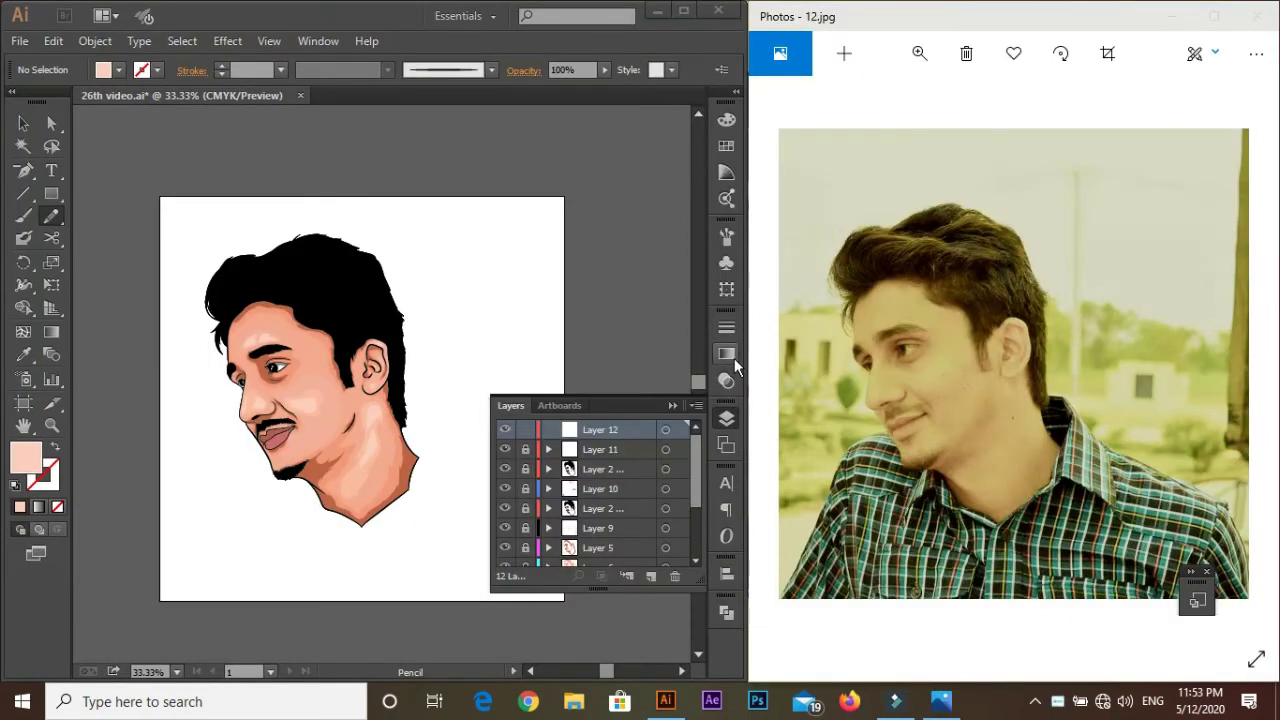
# Step: Apply a gradient fill with the white stop in the middle and a black stop at the left end
pyautogui.click(728, 356)
pyautogui.click(665, 450)
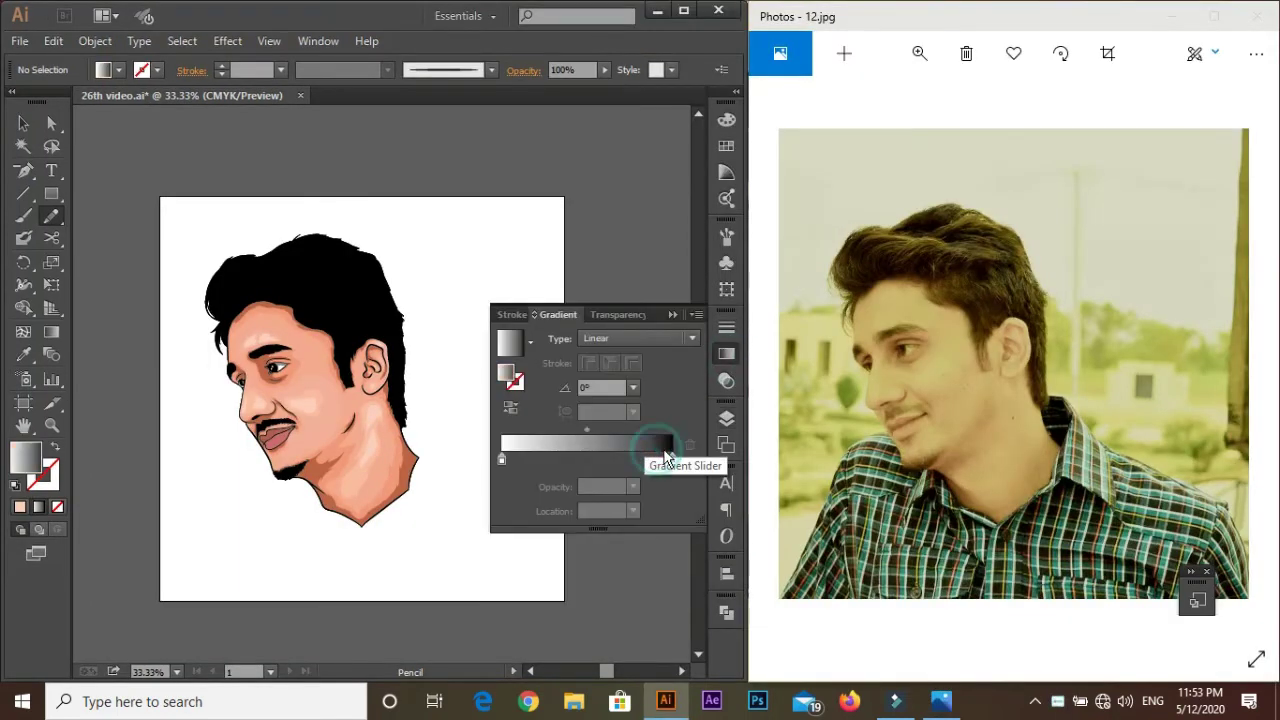
pyautogui.click(501, 459)
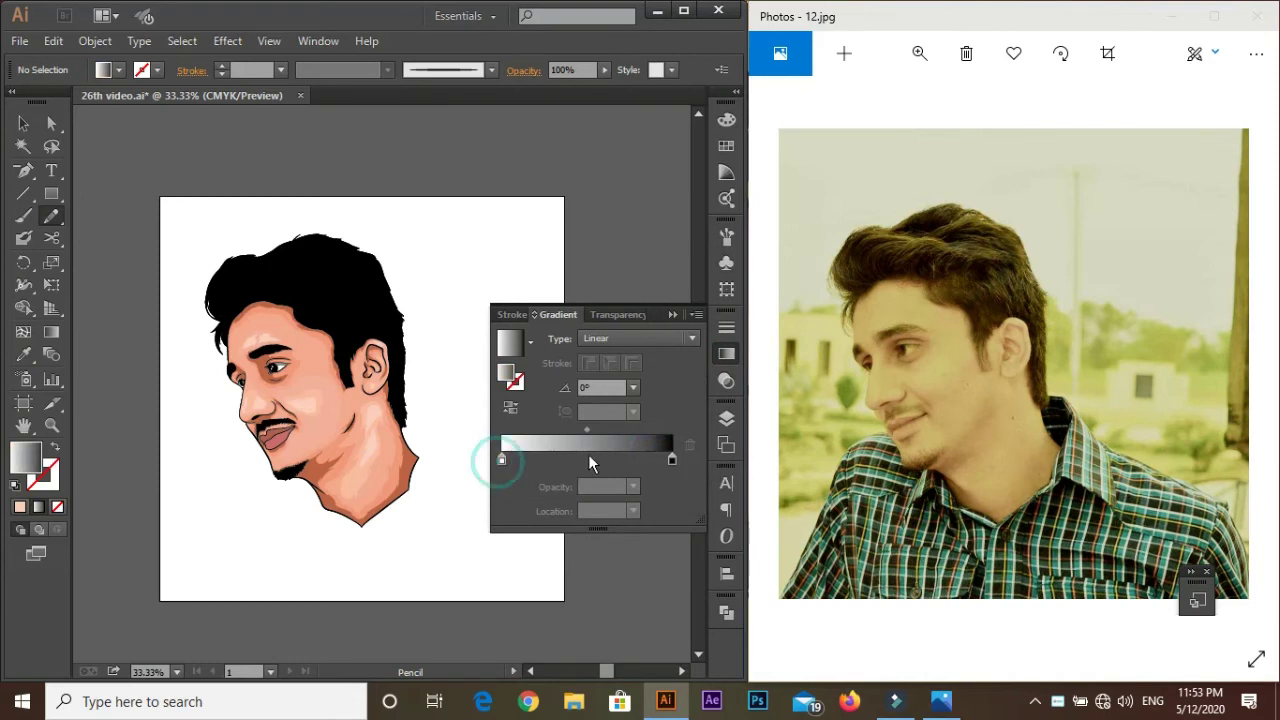
pyautogui.moveTo(501, 459); pyautogui.dragTo(584, 459)
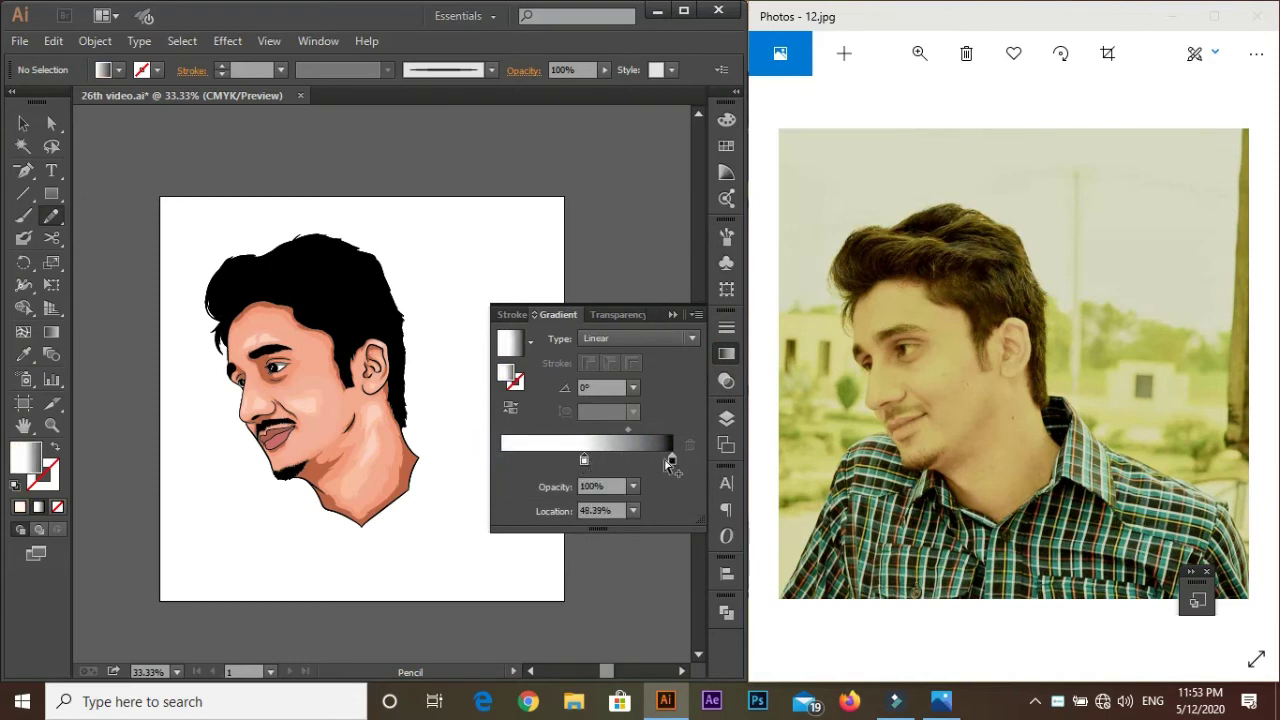
pyautogui.moveTo(672, 459); pyautogui.dragTo(501, 459)
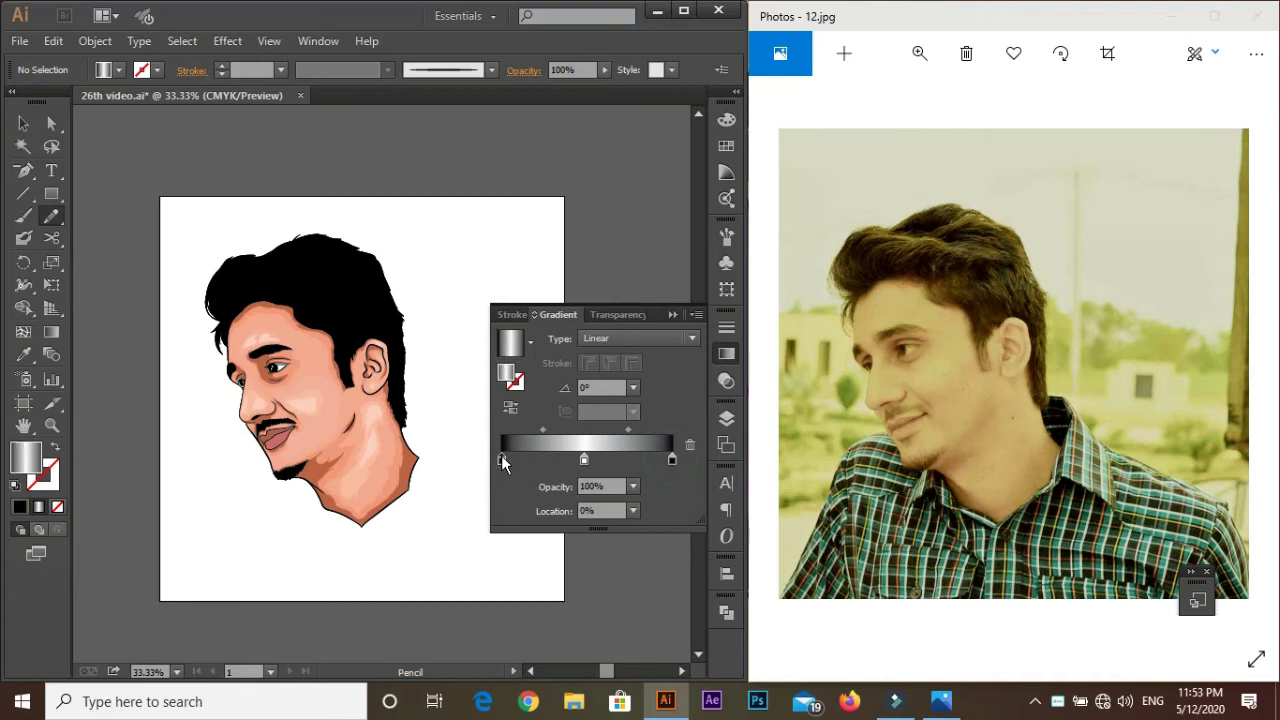
# Step: Switch both end stops to CMYK: left stop yellow 73, right stop magenta 70
pyautogui.doubleClick(502, 459)
pyautogui.click(667, 479)
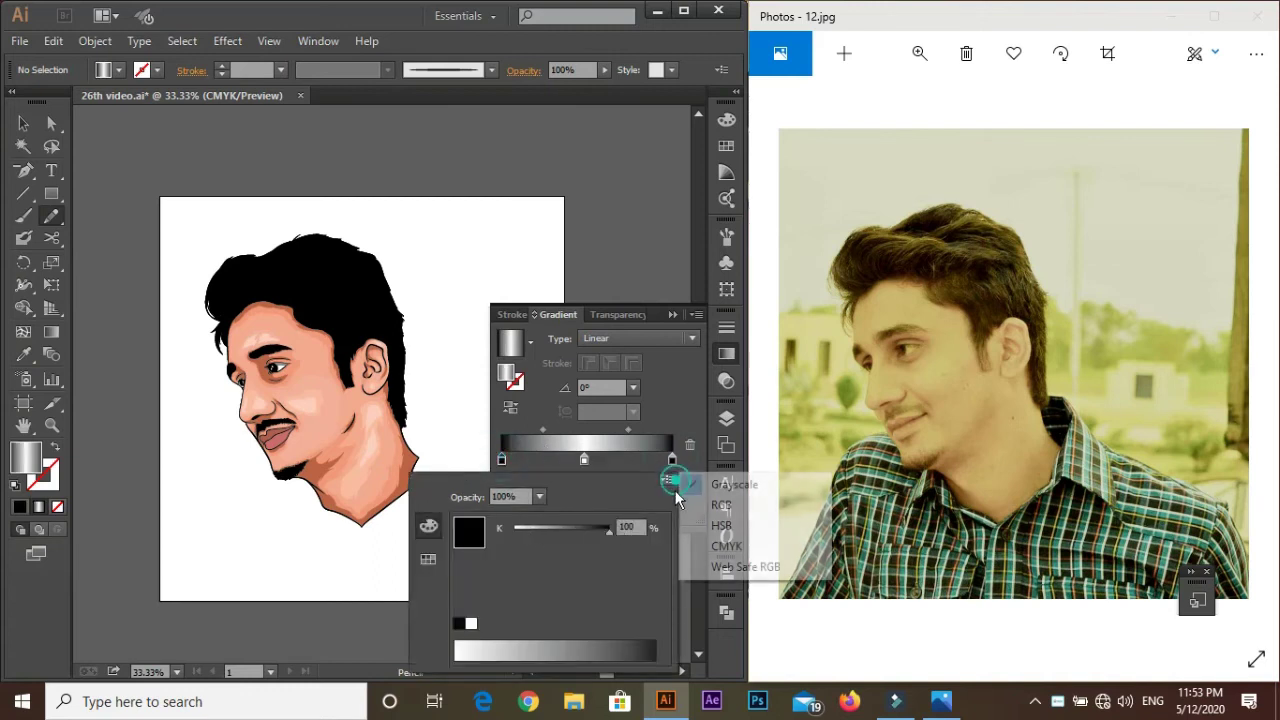
pyautogui.click(714, 543)
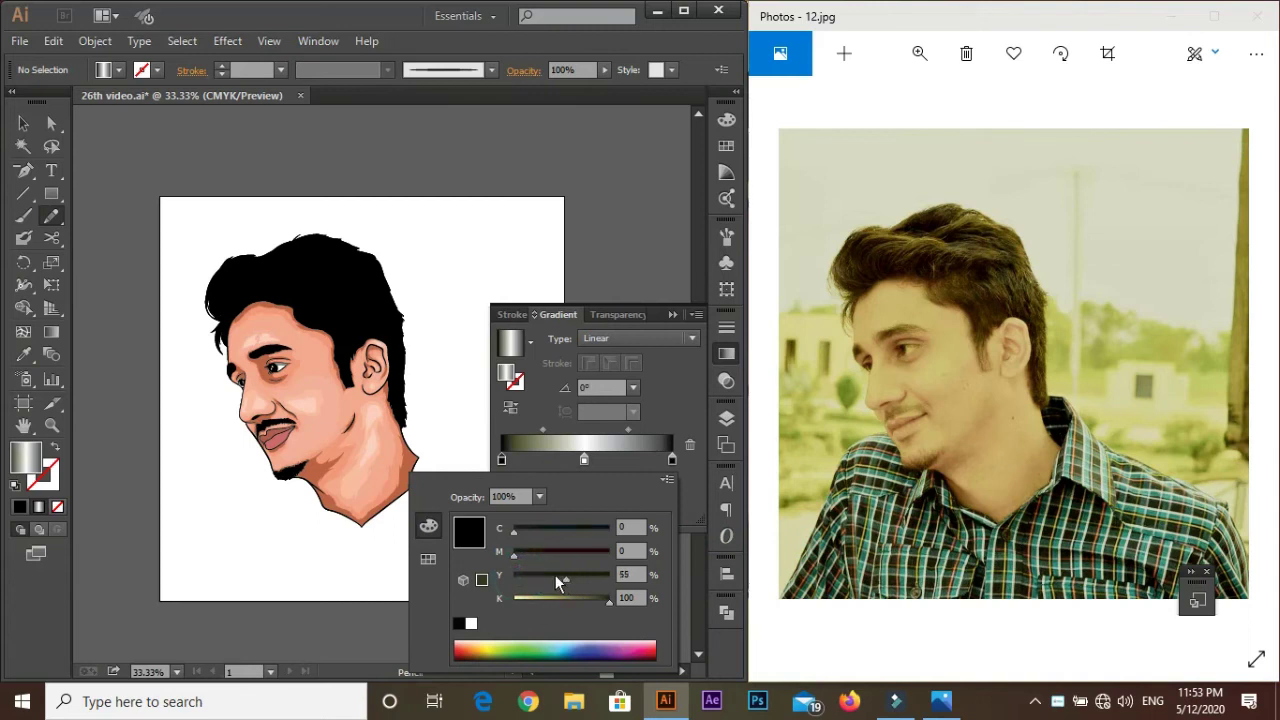
pyautogui.moveTo(570, 577); pyautogui.dragTo(586, 577)
pyautogui.click(671, 459)
pyautogui.doubleClick(671, 459)
pyautogui.click(667, 479)
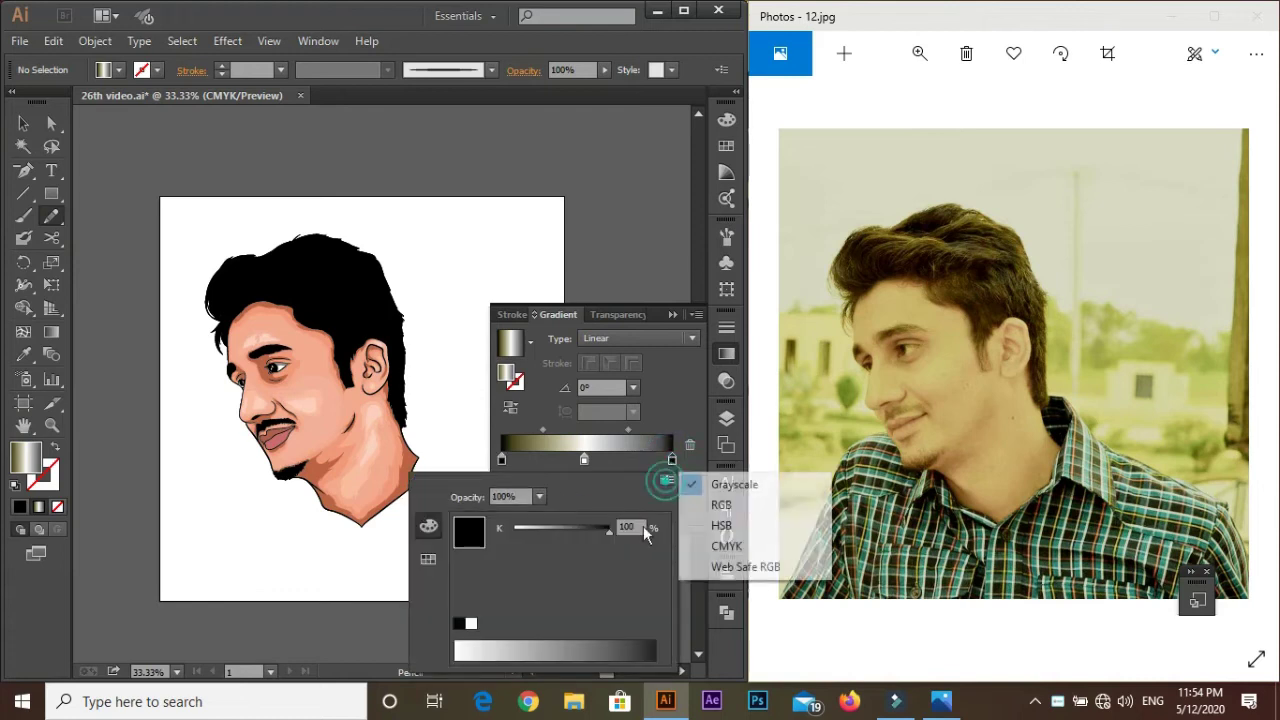
pyautogui.click(694, 545)
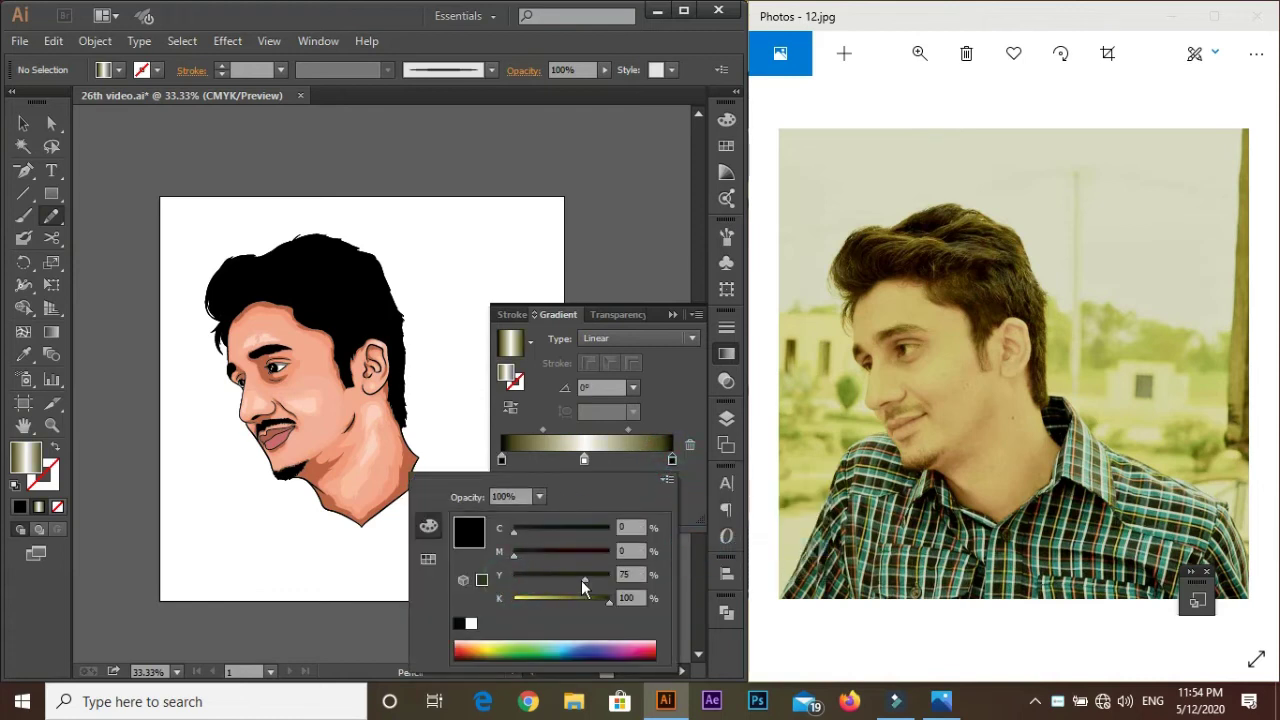
pyautogui.moveTo(551, 562)
pyautogui.mouseDown()
pyautogui.moveTo(585, 562)
pyautogui.moveTo(557, 562)
pyautogui.moveTo(515, 518)
pyautogui.mouseUp()
# Step: Tint the middle stop pale gold, shift the midpoint, and use the gradient as stroke with no fill
pyautogui.doubleClick(584, 461)
pyautogui.click(668, 482)
pyautogui.click(720, 545)
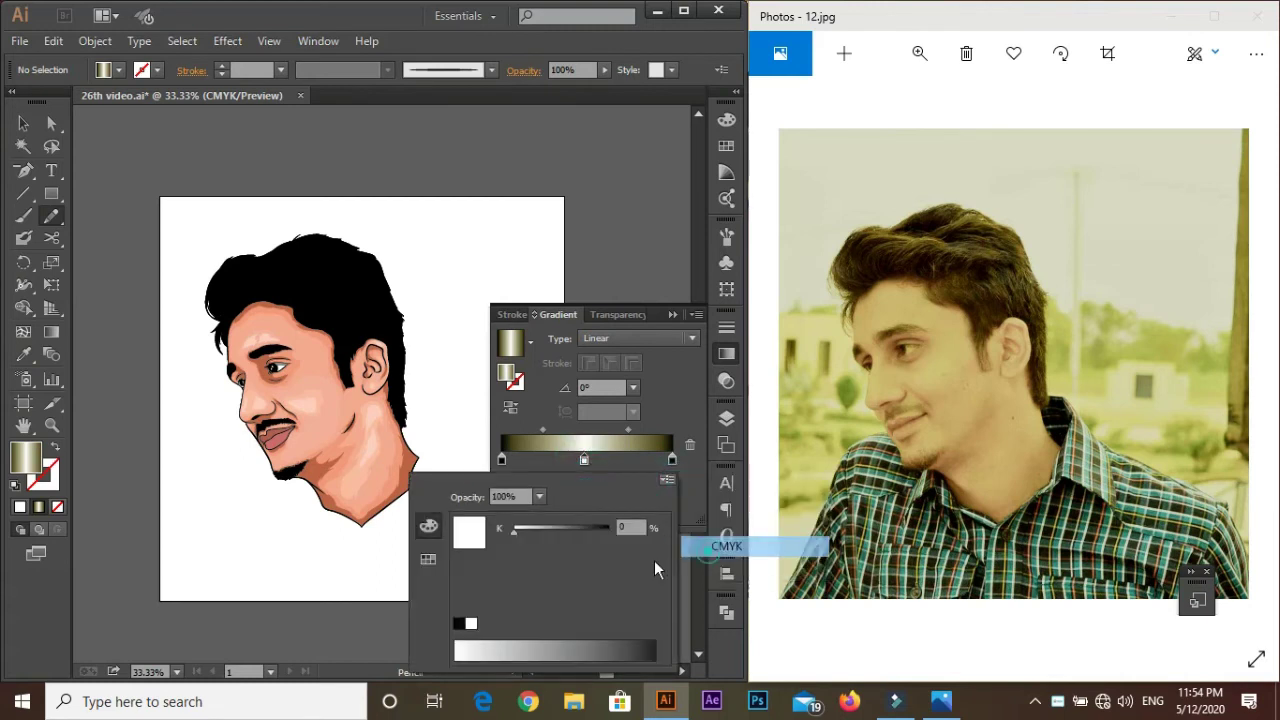
pyautogui.moveTo(515, 553)
pyautogui.mouseDown()
pyautogui.moveTo(545, 538)
pyautogui.moveTo(514, 533)
pyautogui.mouseUp()
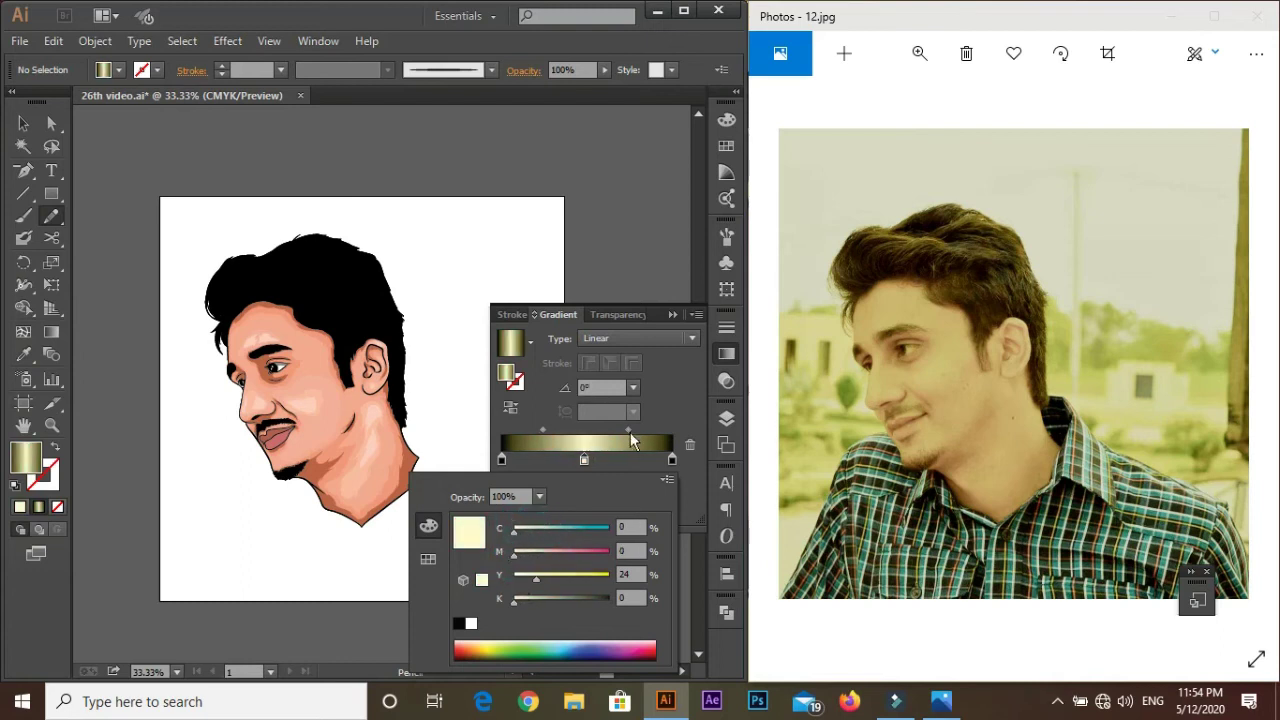
pyautogui.moveTo(629, 430); pyautogui.dragTo(582, 441)
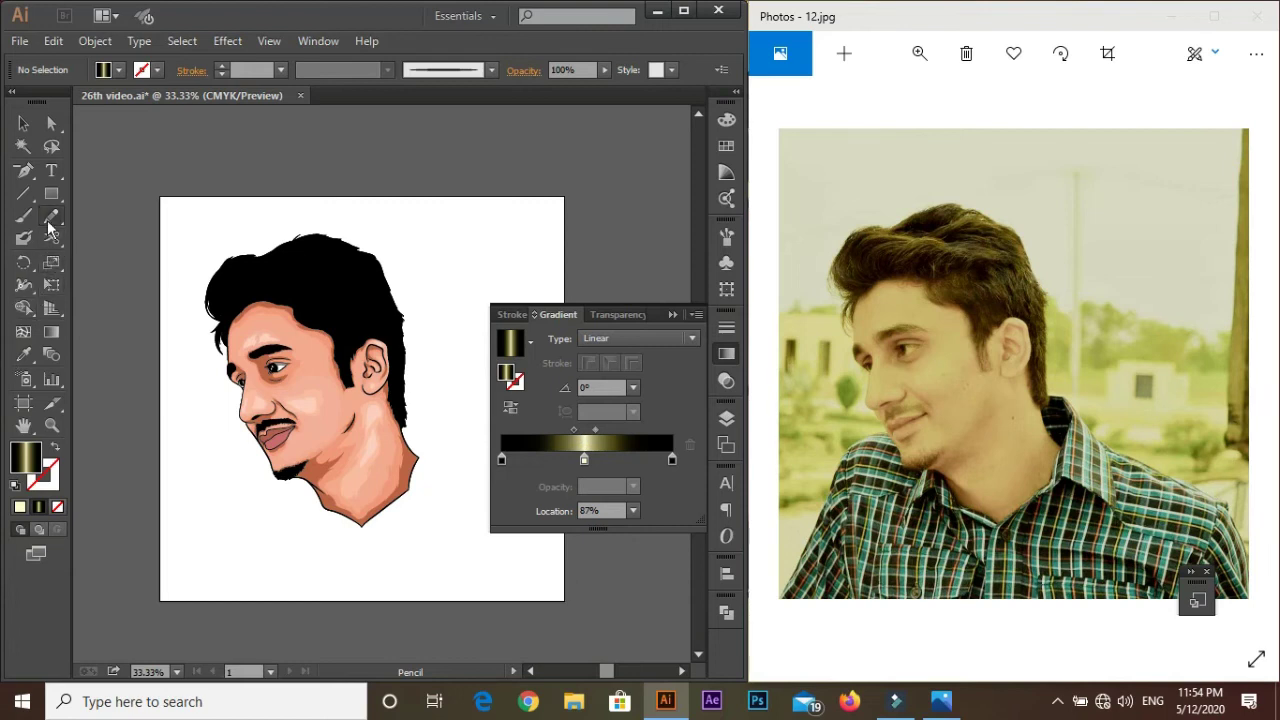
pyautogui.click(57, 449)
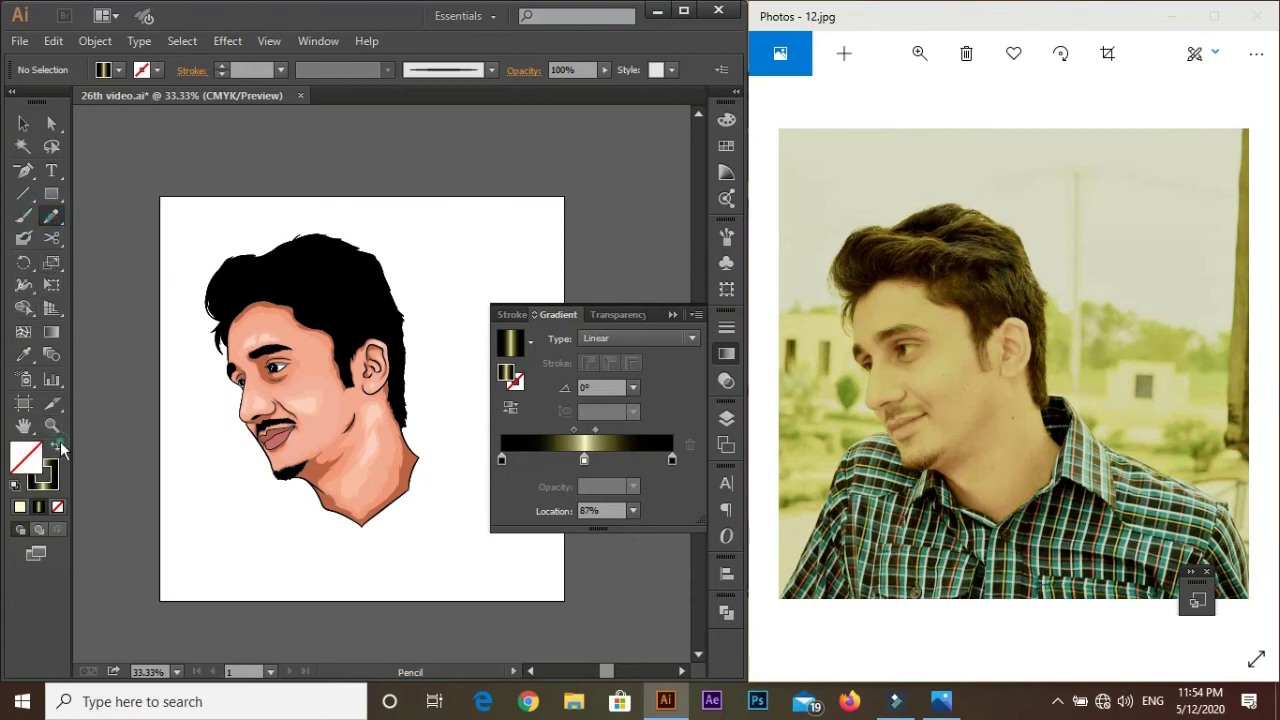
pyautogui.click(402, 248)
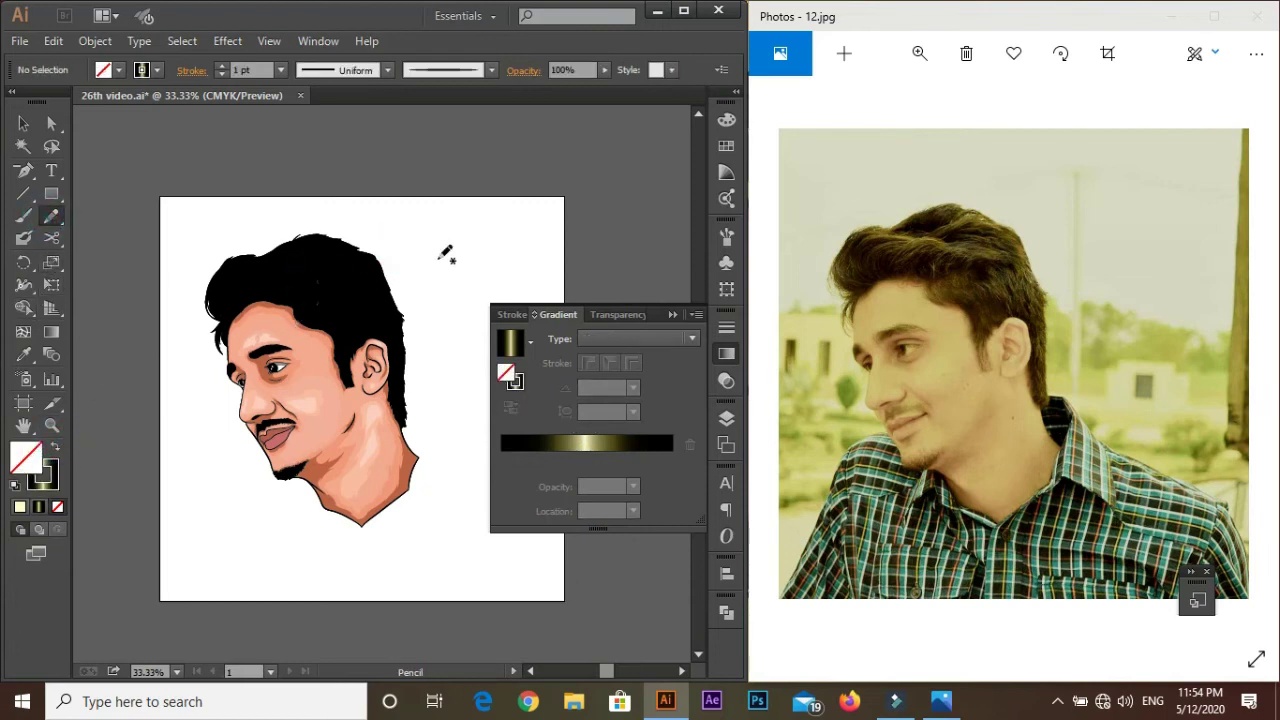
# Step: Zoom in on the hair and draw the first curved gradient strands across the upper hair
pyautogui.click(673, 315)
pyautogui.scroll(3, 263, 309)
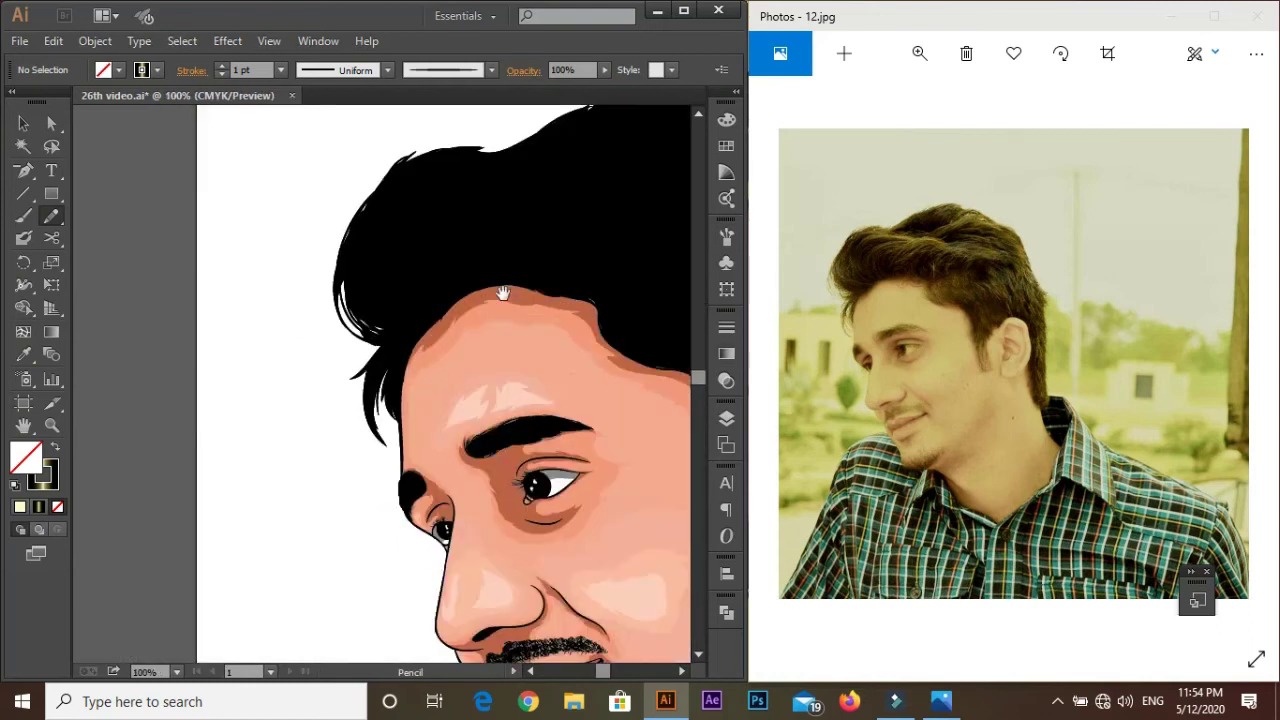
pyautogui.click(503, 293)
pyautogui.moveTo(190, 340); pyautogui.dragTo(367, 376)
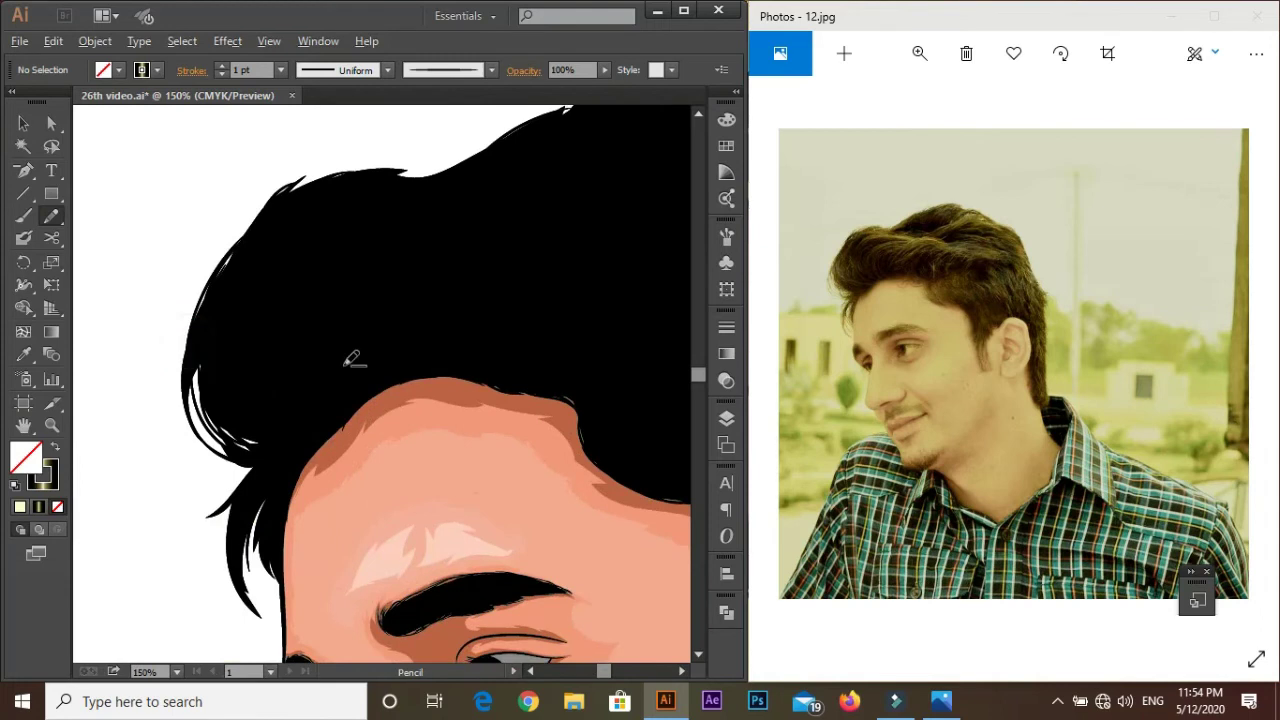
pyautogui.click(346, 357)
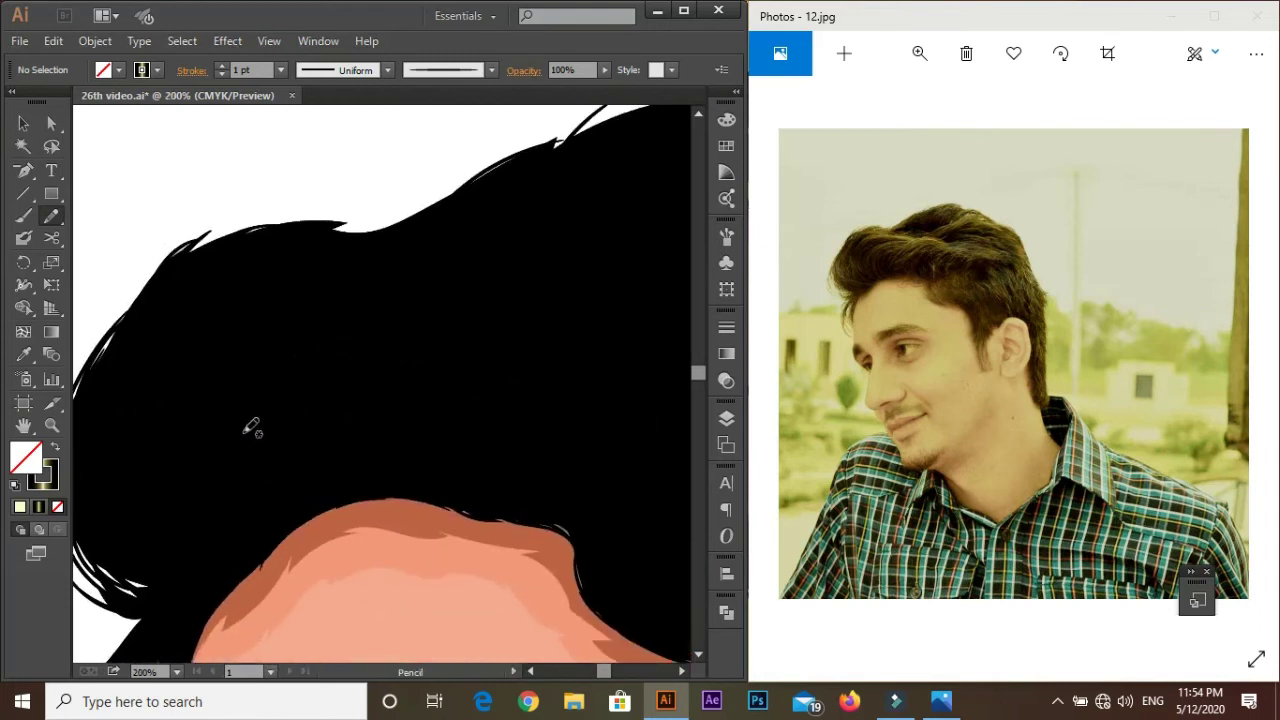
pyautogui.moveTo(256, 455); pyautogui.dragTo(214, 340)
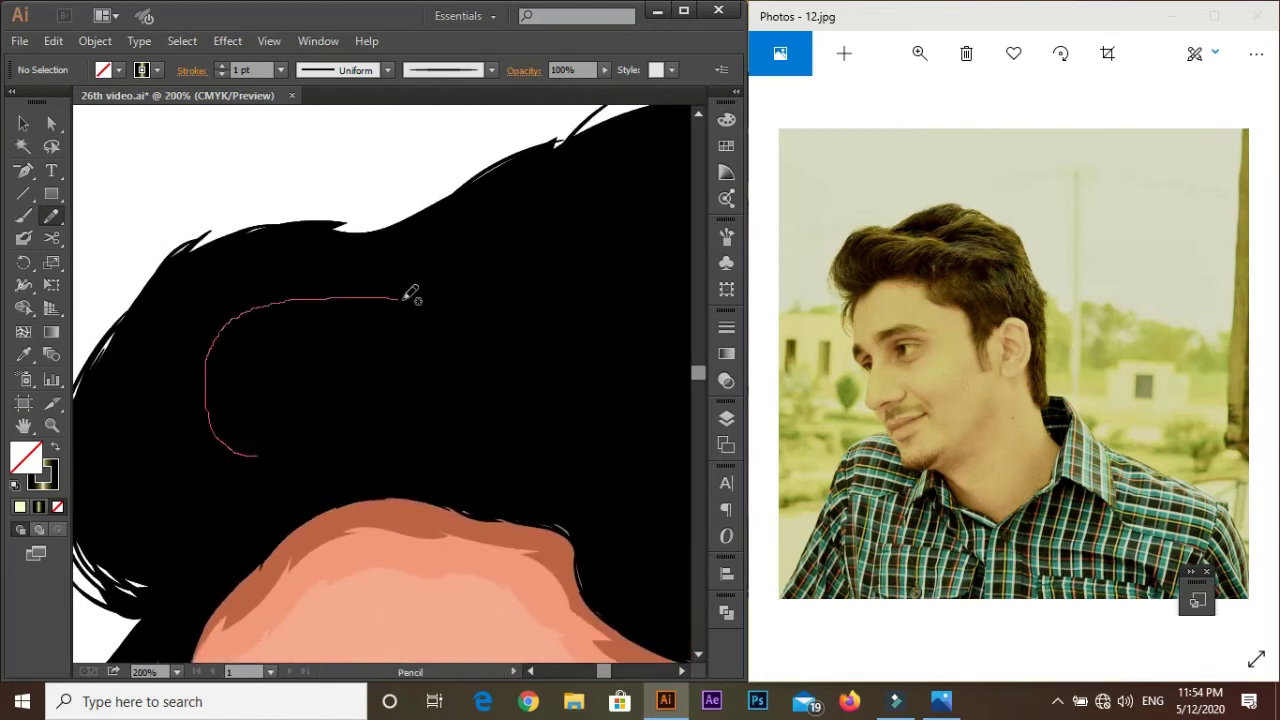
pyautogui.keyDown('ctrl'); pyautogui.keyDown('alt'); pyautogui.click(384, 342); pyautogui.keyUp('alt'); pyautogui.keyUp('ctrl')
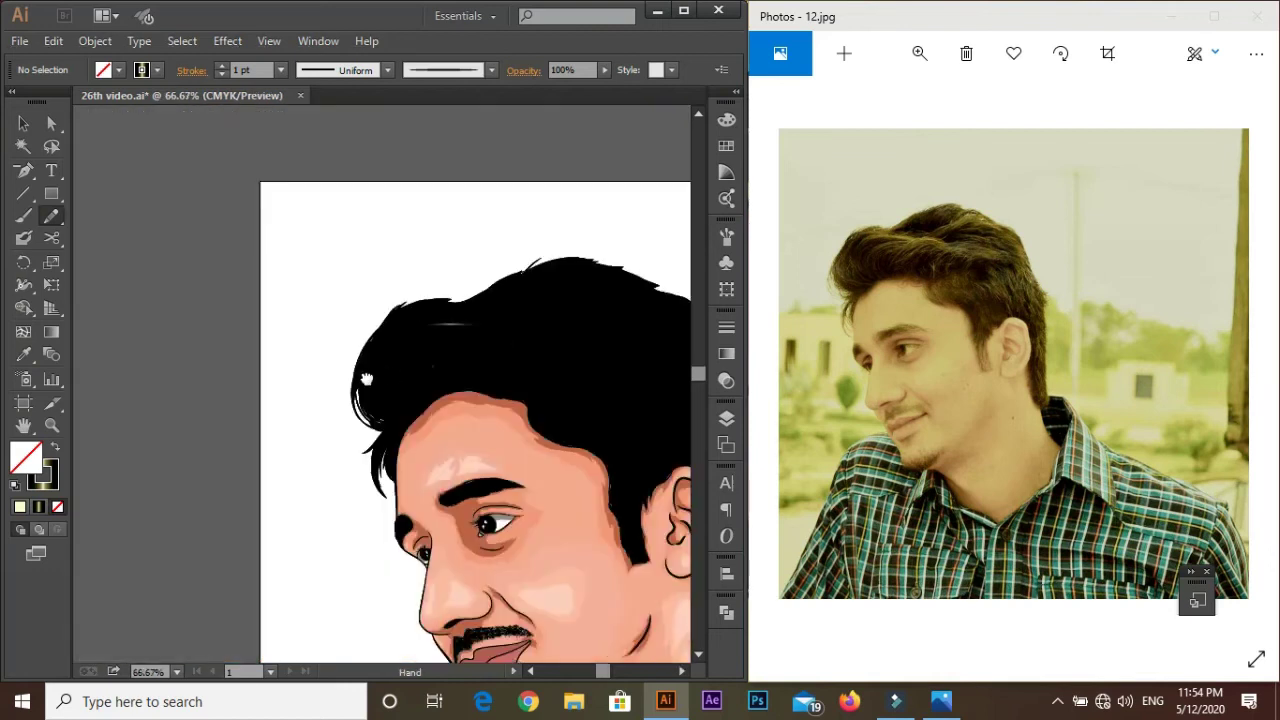
pyautogui.moveTo(412, 366); pyautogui.dragTo(437, 337)
pyautogui.moveTo(243, 434); pyautogui.dragTo(457, 380)
pyautogui.moveTo(286, 468); pyautogui.dragTo(371, 420)
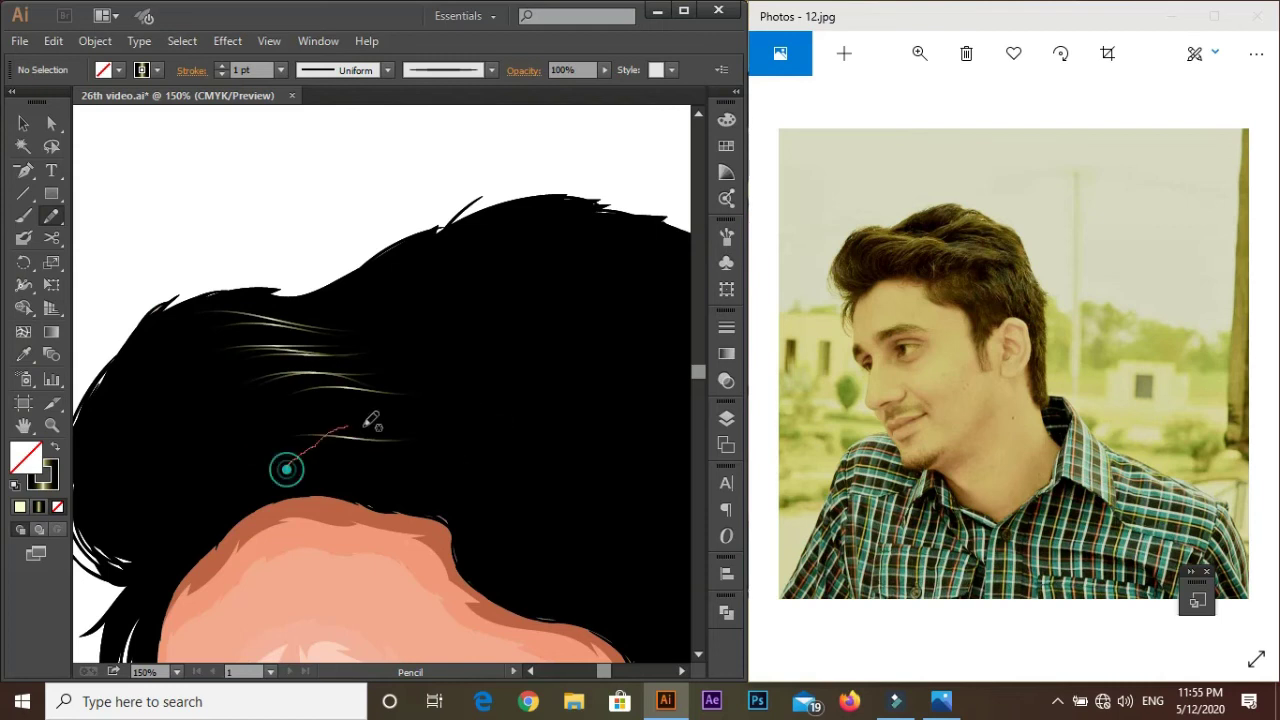
# Step: Draw more strands through the middle and along the left side of the hair
pyautogui.scroll(-3, 143, 514)
pyautogui.scroll(3, 160, 423)
pyautogui.moveTo(234, 449)
pyautogui.mouseDown()
pyautogui.moveTo(337, 429)
pyautogui.moveTo(343, 466)
pyautogui.mouseUp()
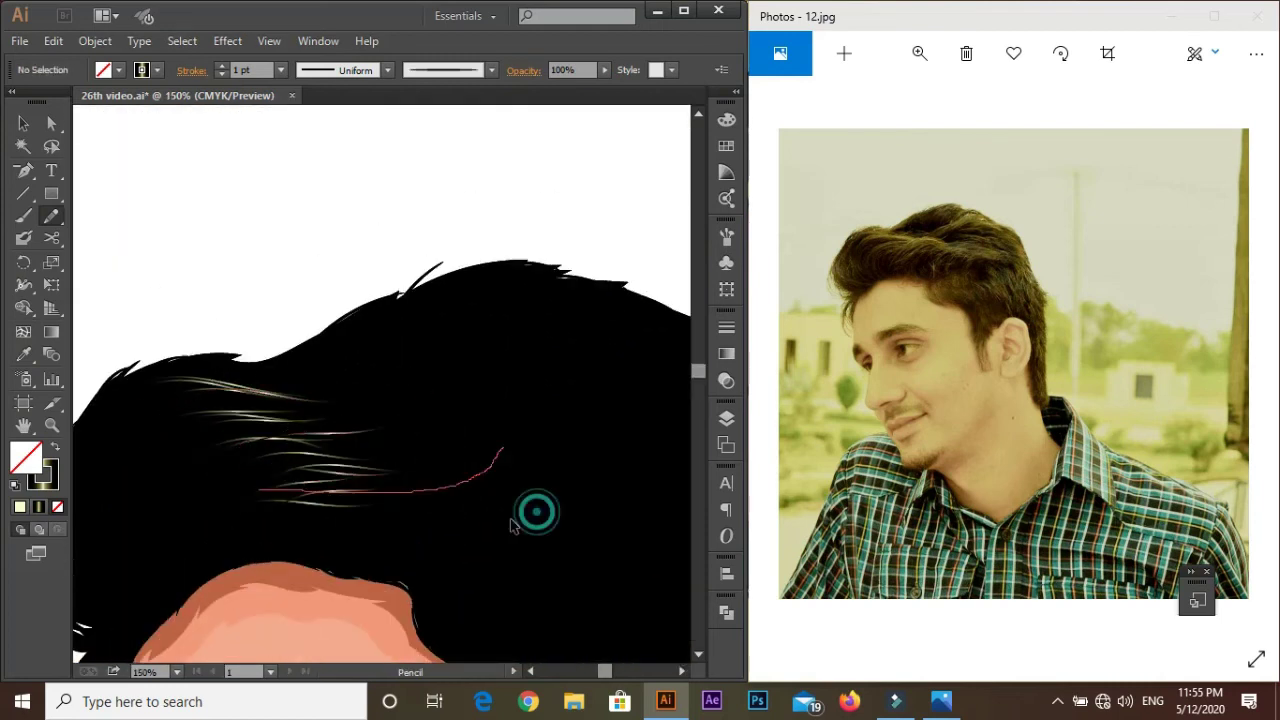
pyautogui.moveTo(200, 545); pyautogui.dragTo(348, 520)
pyautogui.scroll(-3, 246, 536)
pyautogui.scroll(5, 363, 363)
pyautogui.moveTo(257, 290); pyautogui.dragTo(286, 491)
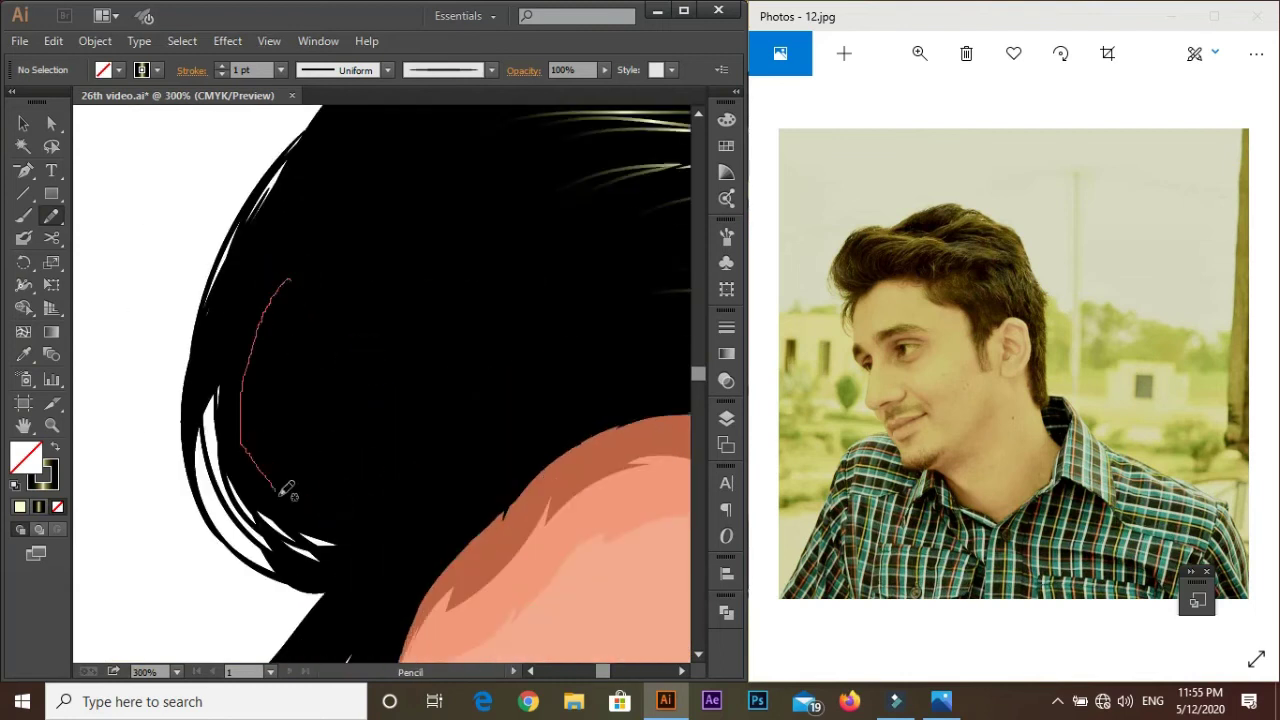
pyautogui.moveTo(274, 294); pyautogui.dragTo(272, 467)
# Step: Set the selected strand's gradient angle to 45° and deselect it
pyautogui.click(726, 354)
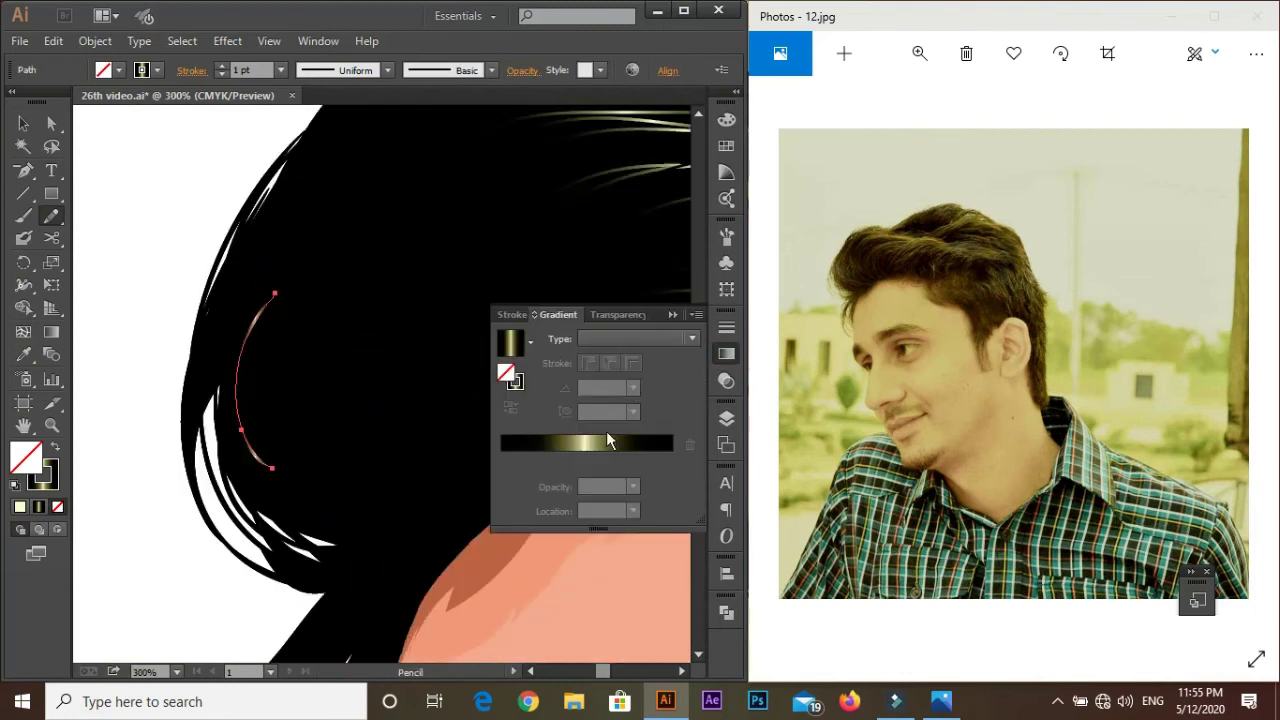
pyautogui.click(595, 388)
pyautogui.write('45')
pyautogui.press('Return')
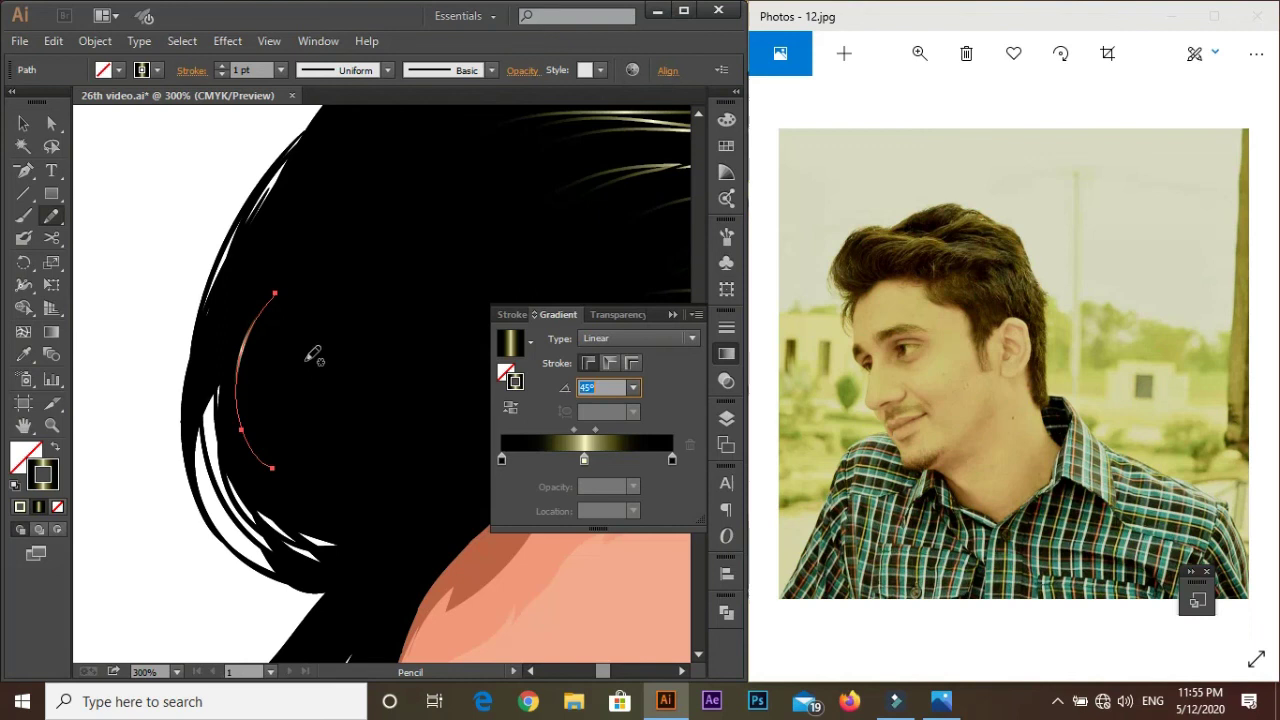
pyautogui.hotkey('ctrl', 'shift', 'a')
# Step: Add strands down the left hair edge and near the edge beside the face
pyautogui.click(726, 354)
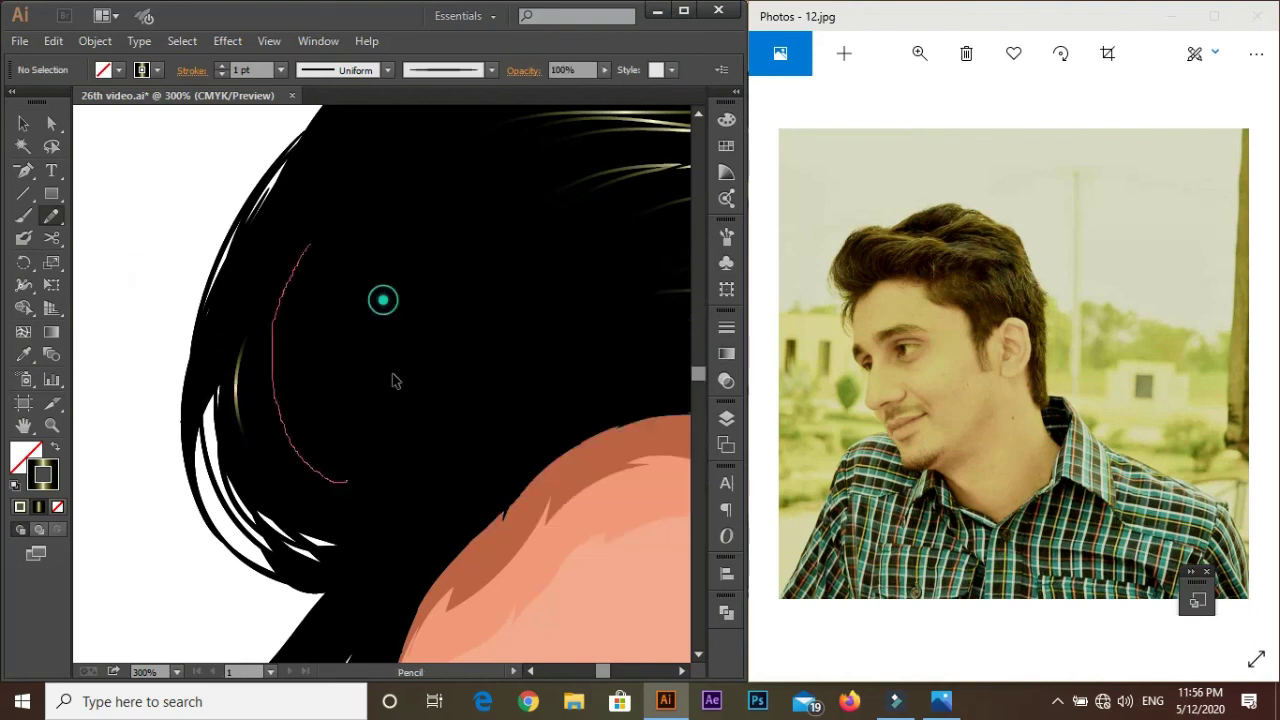
pyautogui.scroll(-2, 394, 377)
pyautogui.moveTo(312, 400); pyautogui.dragTo(380, 235)
pyautogui.scroll(1, 371, 451)
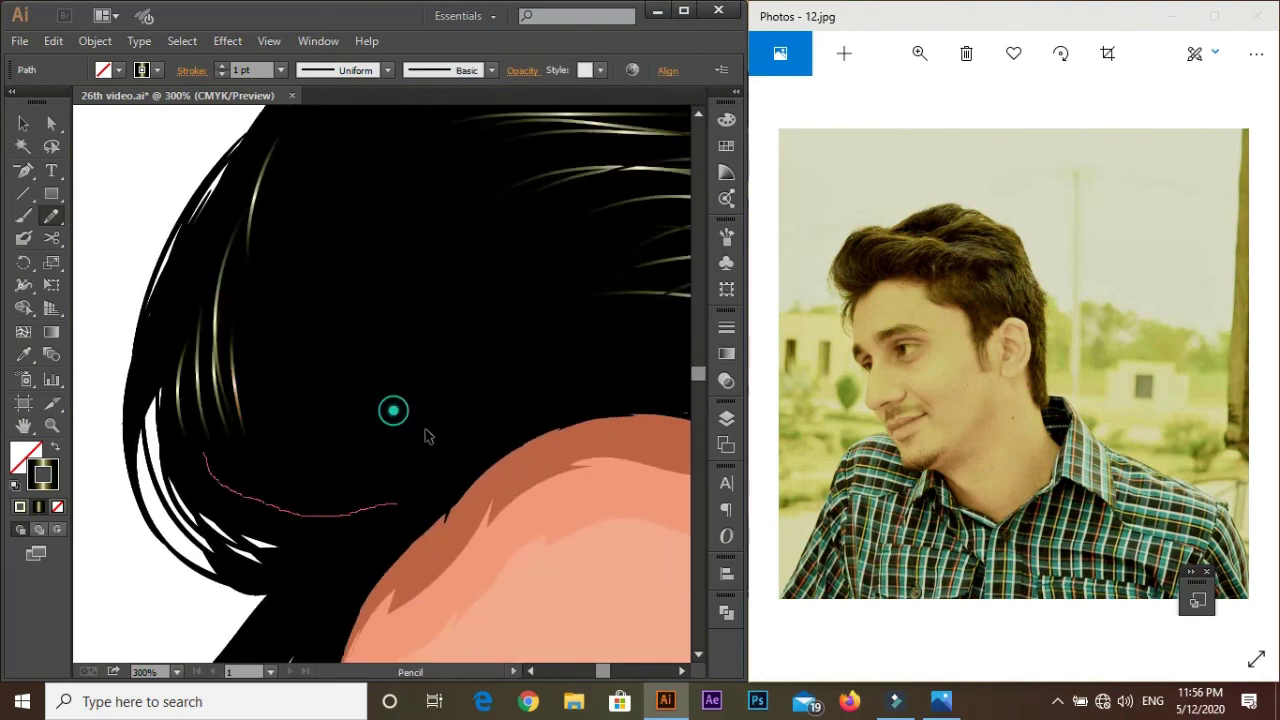
pyautogui.moveTo(423, 434); pyautogui.dragTo(340, 460)
pyautogui.scroll(-1, 386, 437)
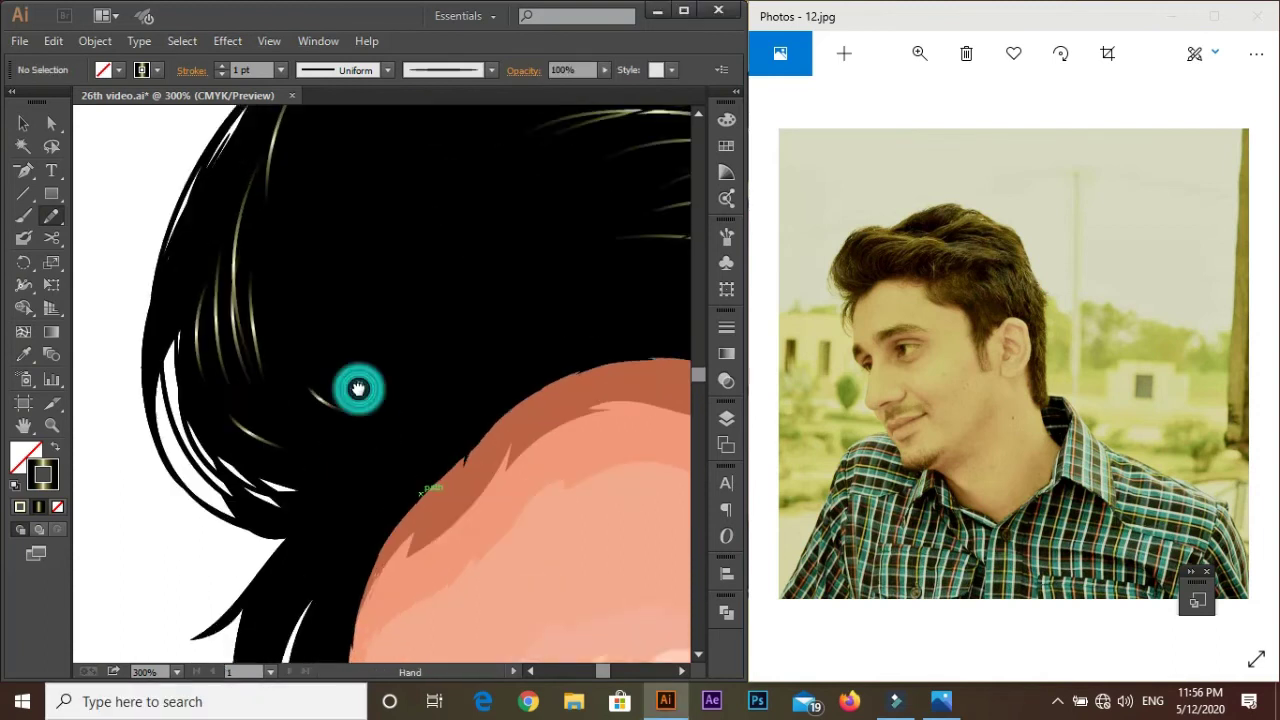
pyautogui.moveTo(308, 392); pyautogui.dragTo(348, 508)
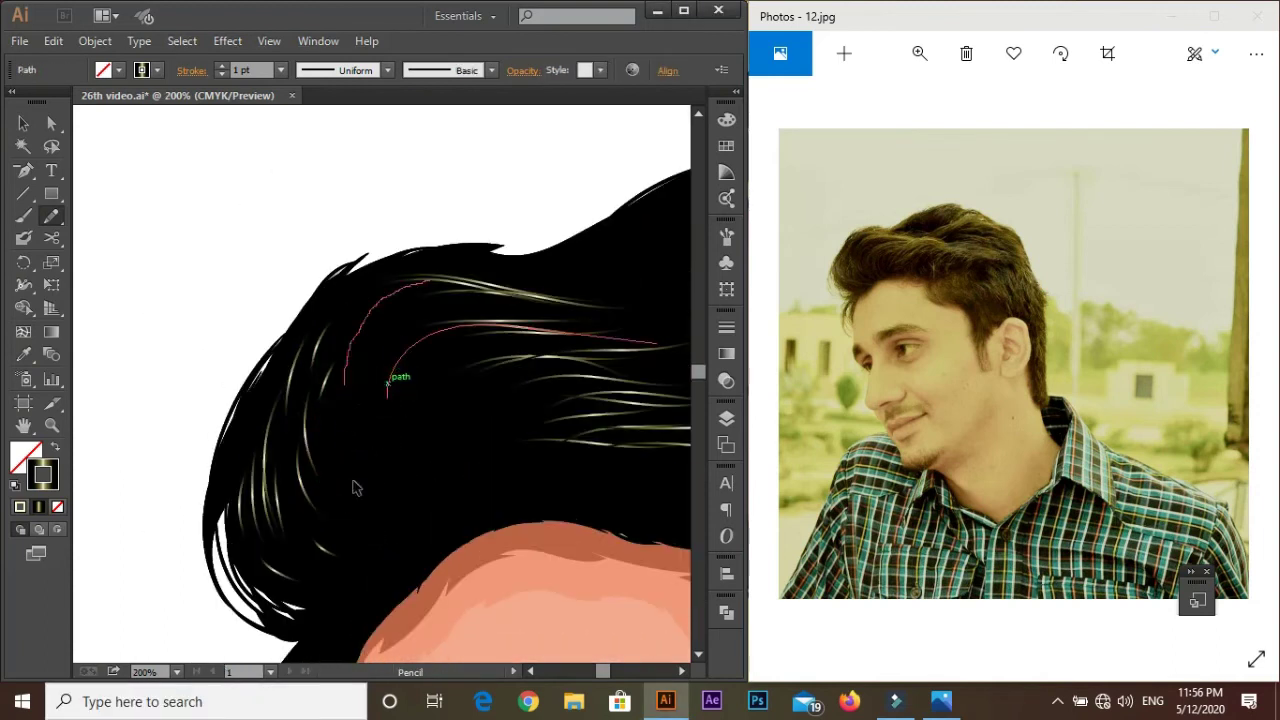
pyautogui.scroll(-2, 381, 453)
pyautogui.scroll(1, 353, 347)
pyautogui.scroll(1, 357, 277)
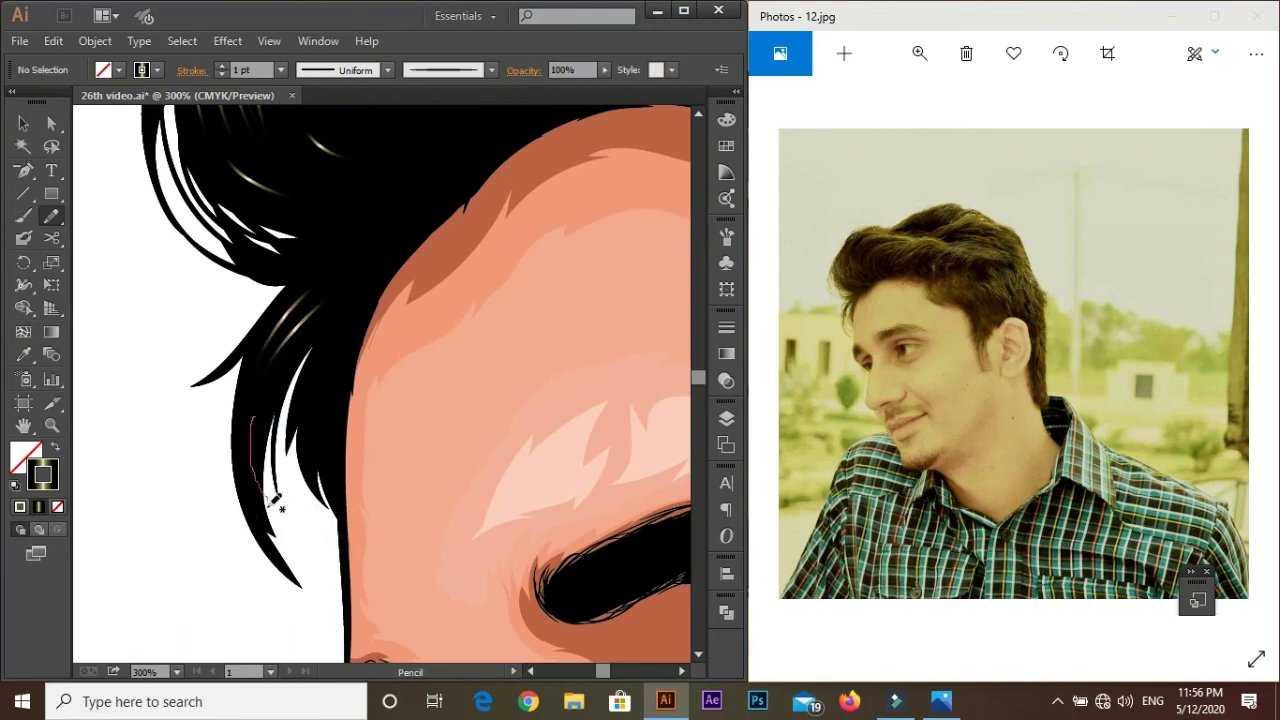
pyautogui.moveTo(363, 299); pyautogui.dragTo(320, 370)
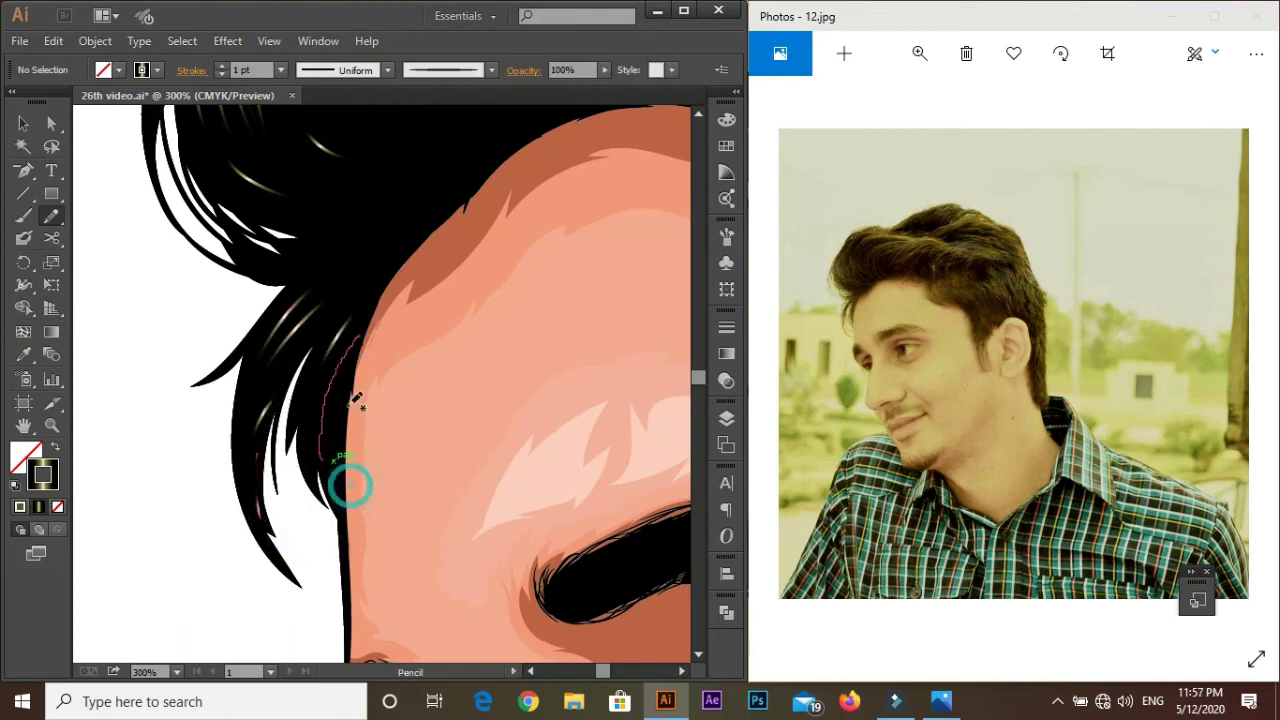
# Step: Draw further highlight strands across the top hair
pyautogui.scroll(-1, 340, 456)
pyautogui.scroll(-1, 420, 420)
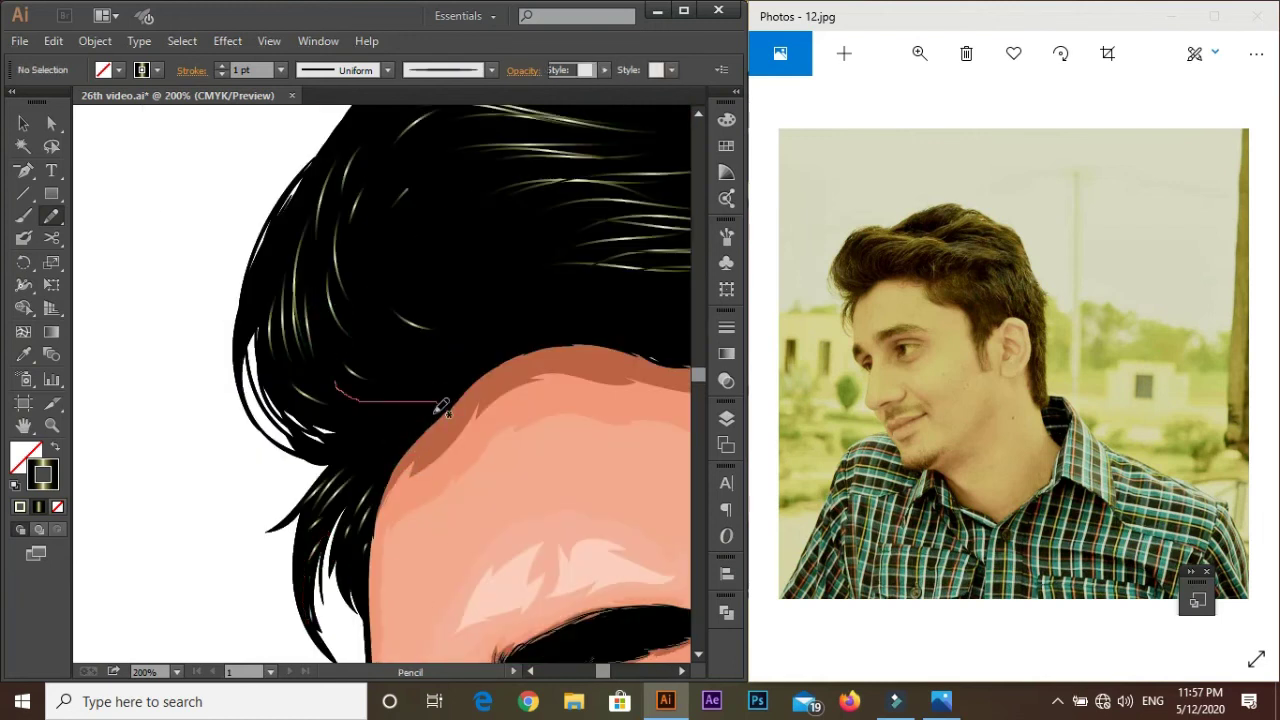
pyautogui.scroll(-1, 490, 402)
pyautogui.scroll(-1, 470, 380)
pyautogui.scroll(2, 457, 371)
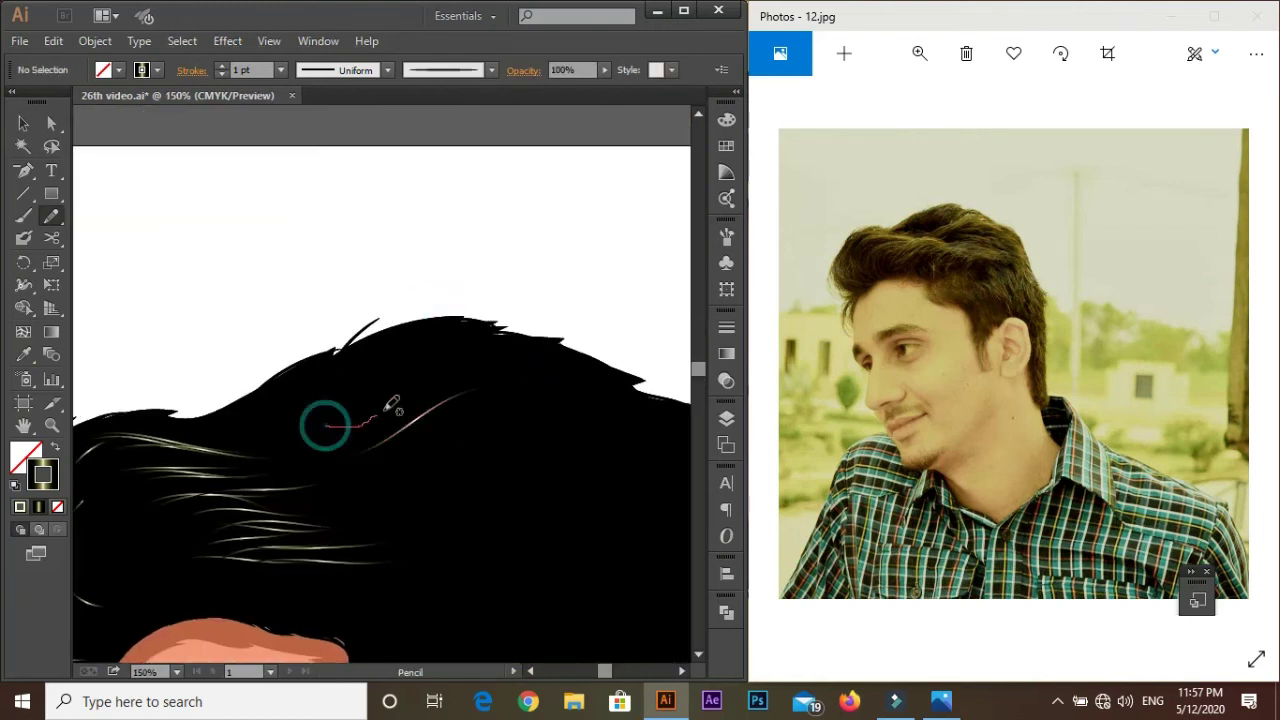
pyautogui.moveTo(575, 399); pyautogui.dragTo(500, 391)
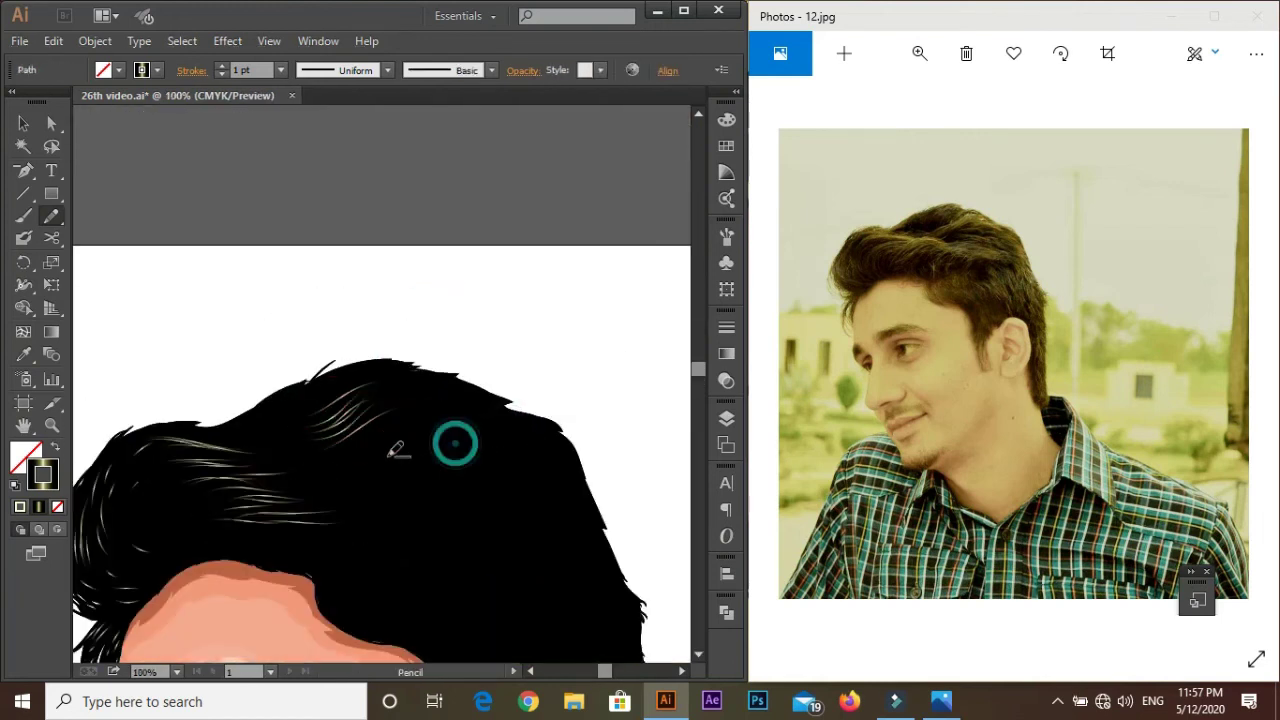
pyautogui.moveTo(457, 443); pyautogui.dragTo(289, 432)
pyautogui.scroll(-2, 289, 432)
pyautogui.moveTo(400, 492); pyautogui.dragTo(160, 478)
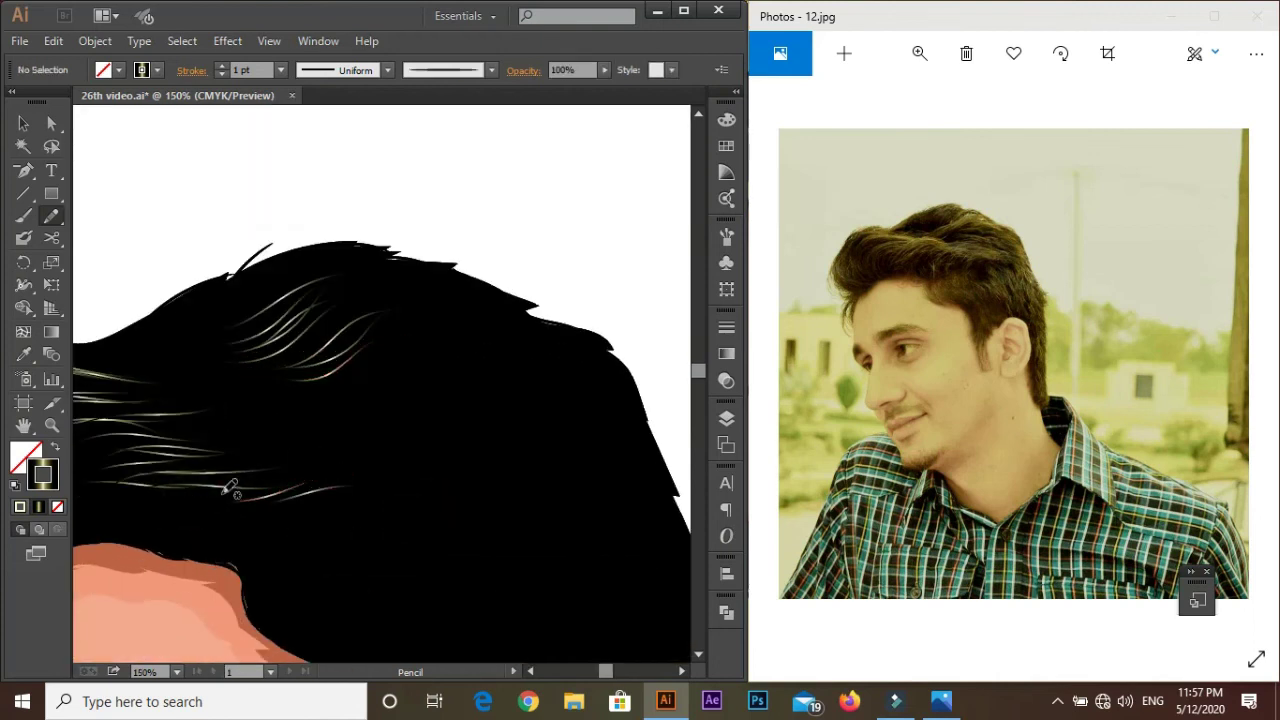
pyautogui.moveTo(393, 494); pyautogui.dragTo(243, 394)
pyautogui.moveTo(322, 440); pyautogui.dragTo(392, 512)
# Step: Add several more strands, including one down the hair above the ear
pyautogui.moveTo(366, 455); pyautogui.dragTo(425, 498)
pyautogui.moveTo(172, 288); pyautogui.dragTo(286, 309)
pyautogui.moveTo(138, 440); pyautogui.dragTo(257, 482)
pyautogui.hotkey('ctrl', '+')
pyautogui.moveTo(214, 240)
pyautogui.mouseDown()
pyautogui.moveTo(305, 392)
pyautogui.moveTo(274, 317)
pyautogui.mouseUp()
pyautogui.hotkey('ctrl', '-')
pyautogui.hotkey('ctrl', '-')
# Step: Frame the top of the head and draw two highlight strands across the crown
pyautogui.hotkey('ctrl', '+')
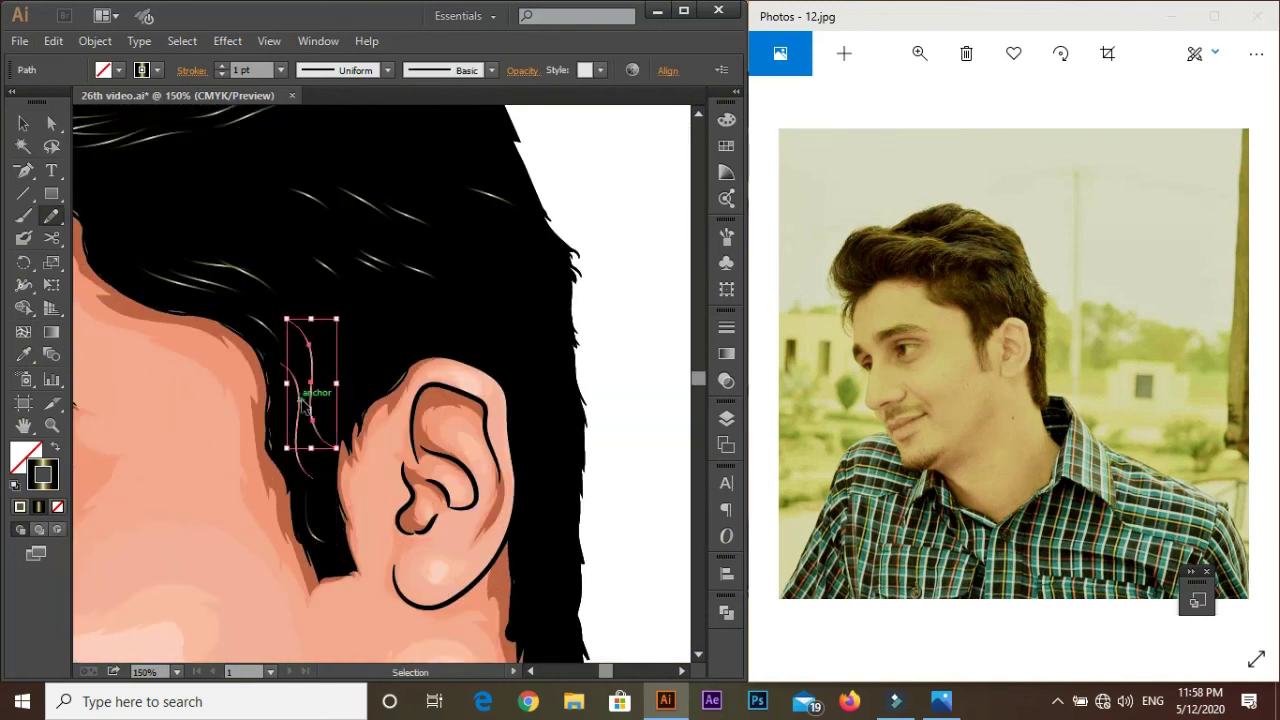
pyautogui.hotkey('ctrl', '+')
pyautogui.hotkey('ctrl', '+')
pyautogui.hotkey('ctrl', '-')
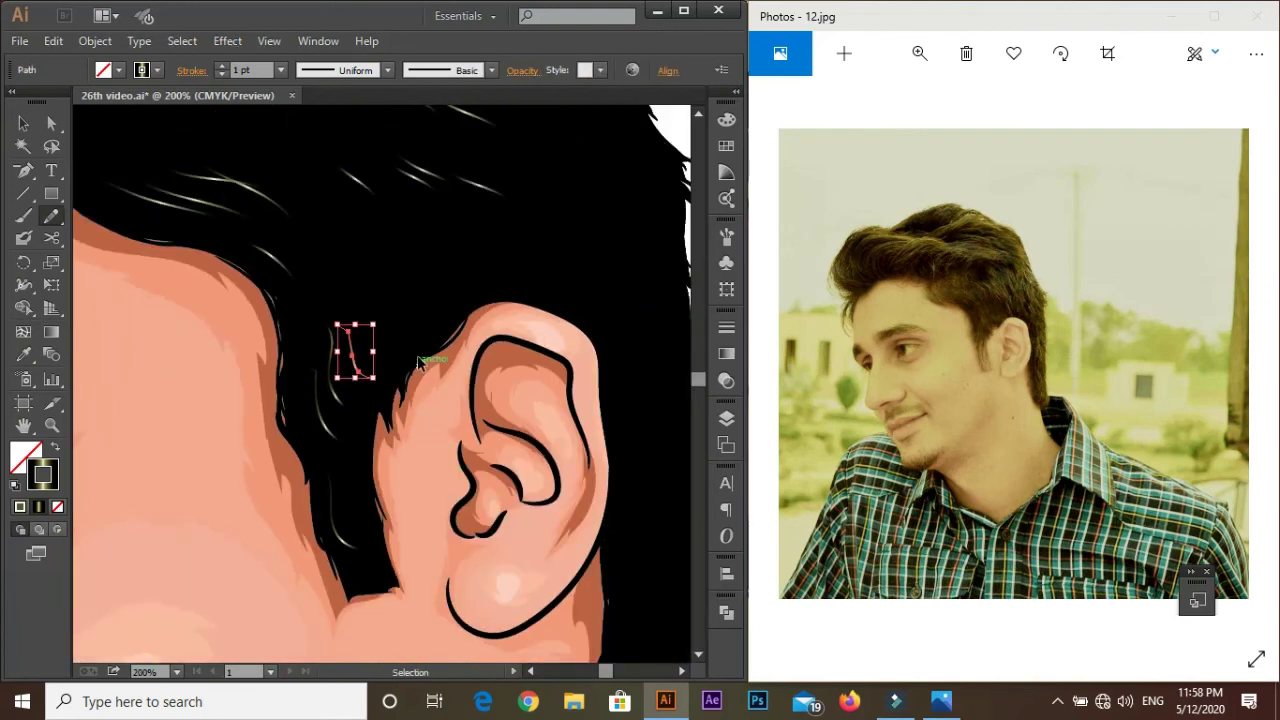
pyautogui.hotkey('ctrl', '-')
pyautogui.hotkey('ctrl', '+')
pyautogui.hotkey('ctrl', '+')
pyautogui.hotkey('ctrl', '-')
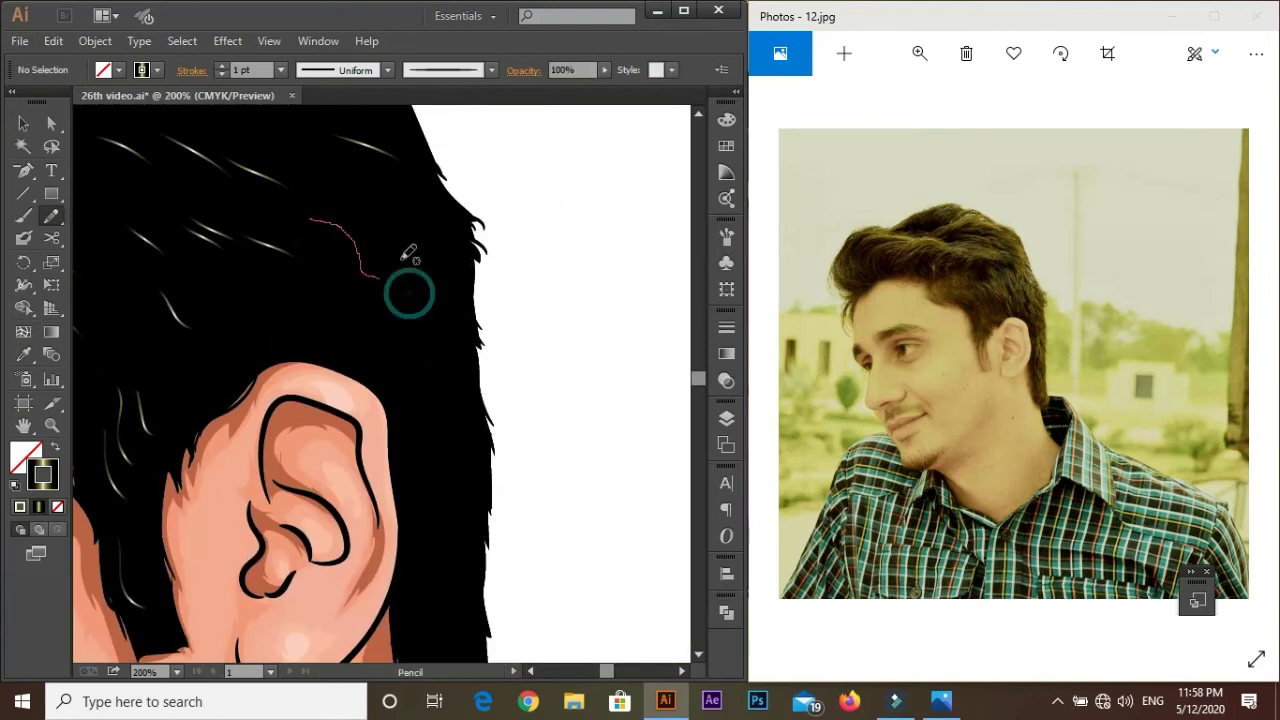
pyautogui.hotkey('ctrl', '-')
pyautogui.hotkey('ctrl', '+')
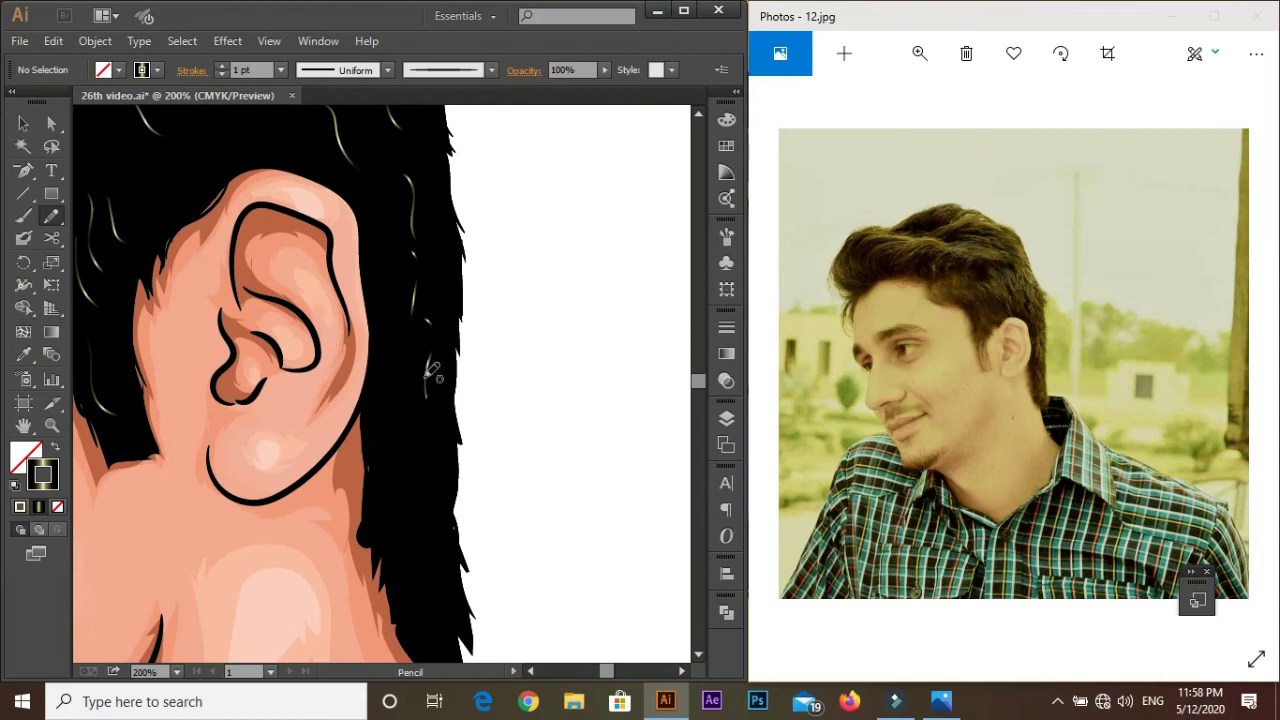
pyautogui.hotkey('ctrl', '-')
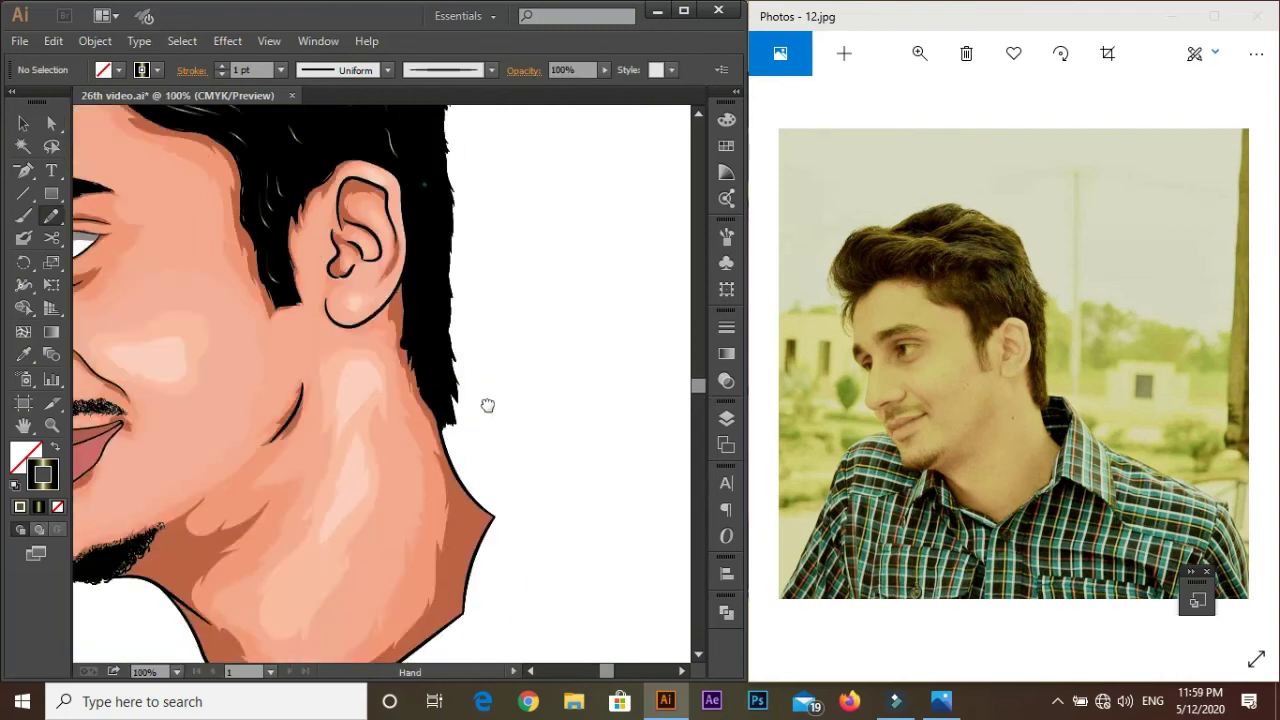
pyautogui.scroll(5, 486, 406)
pyautogui.moveTo(210, 309); pyautogui.dragTo(412, 287)
pyautogui.moveTo(287, 315); pyautogui.dragTo(312, 258)
# Step: Draw three more strands across the hair, then deselect
pyautogui.hscroll(-3, 286, 394)
pyautogui.moveTo(137, 349); pyautogui.dragTo(343, 380)
pyautogui.scroll(-2, 340, 366)
pyautogui.moveTo(457, 430); pyautogui.dragTo(229, 449)
pyautogui.hscroll(3, 229, 449)
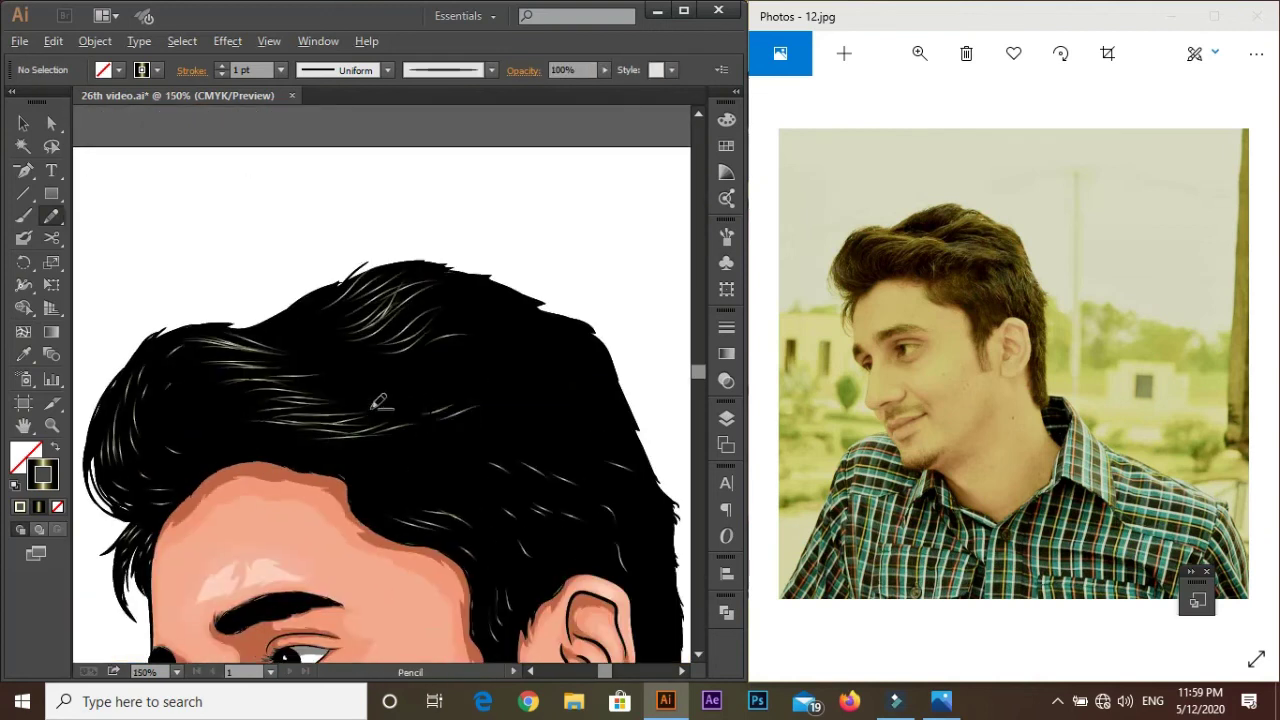
pyautogui.moveTo(275, 400); pyautogui.dragTo(381, 391)
pyautogui.hotkey('ctrl', '-')
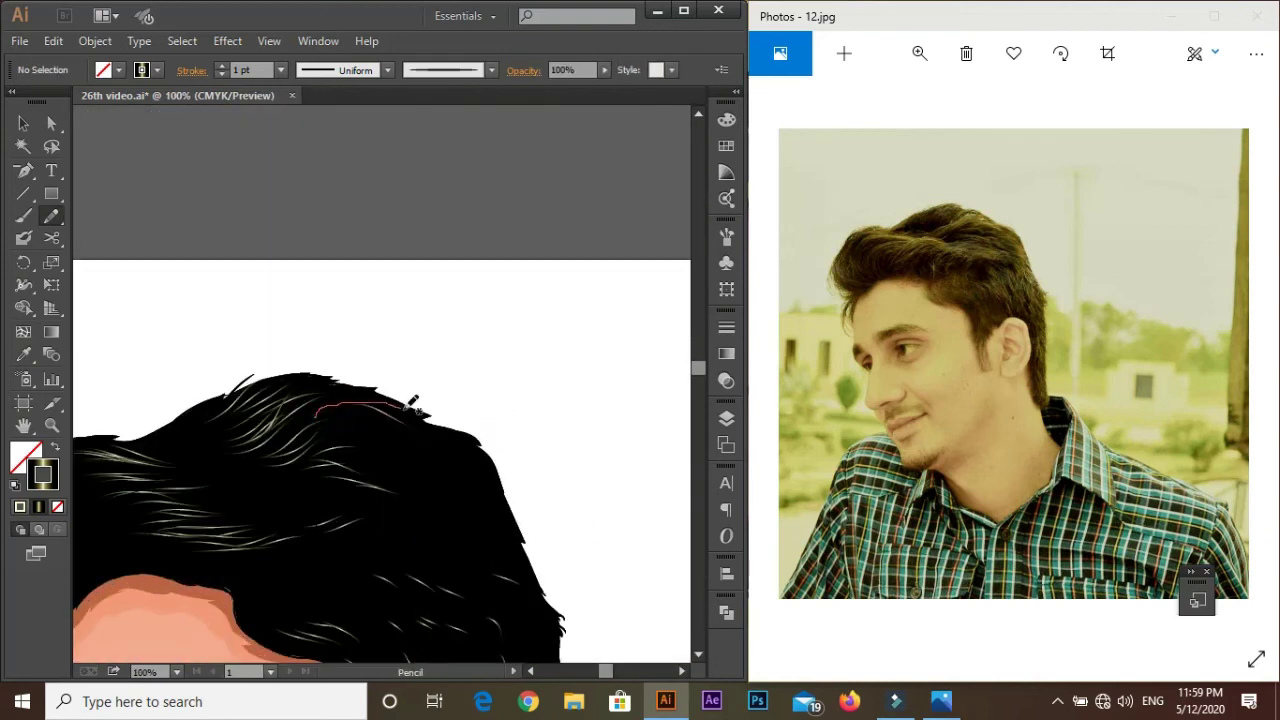
pyautogui.hotkey('ctrl', '+')
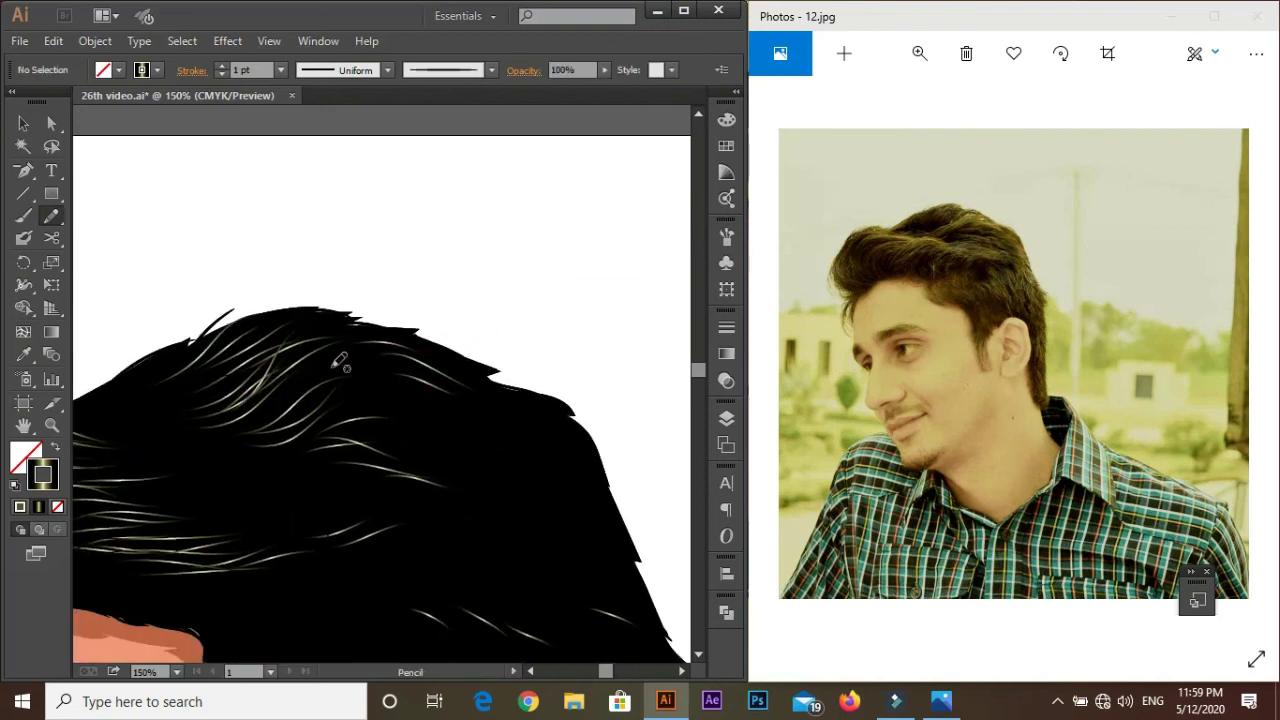
pyautogui.hotkey('ctrl', '+')
pyautogui.hotkey('ctrl', 'shift', 'a')
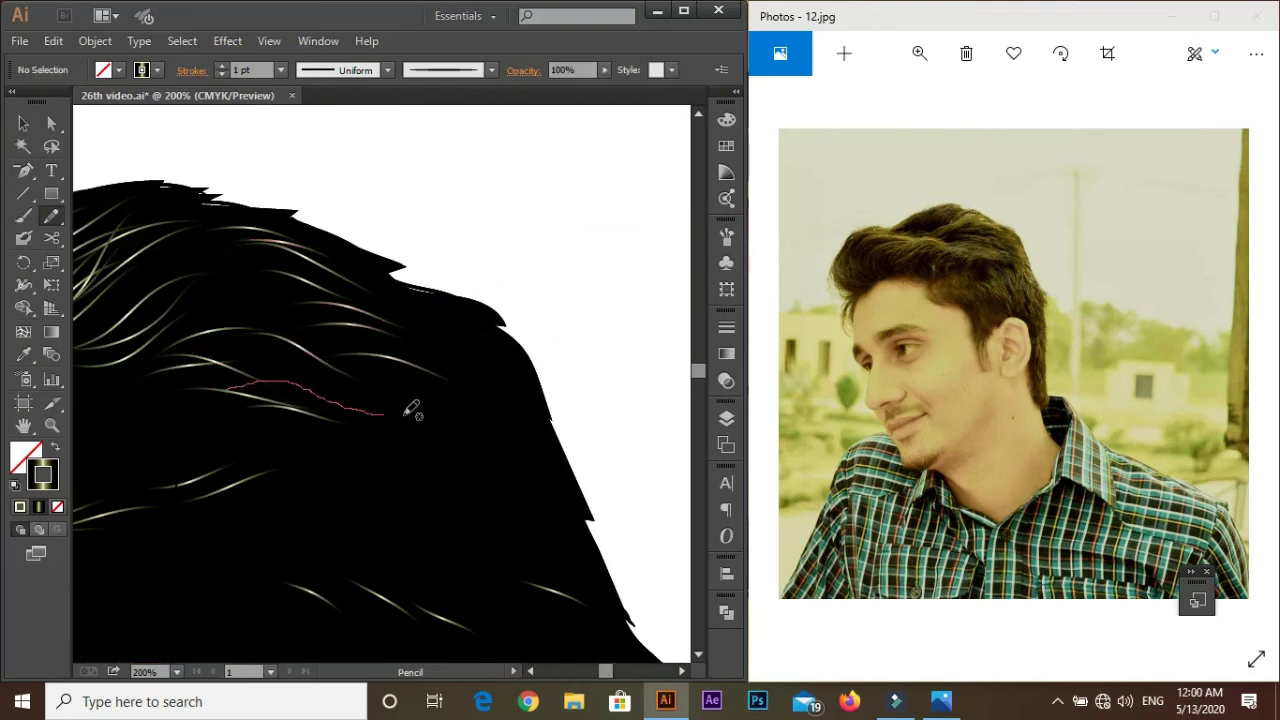
# Step: Draw light strands along the hair behind and beside the ear
pyautogui.scroll(-5, 411, 408)
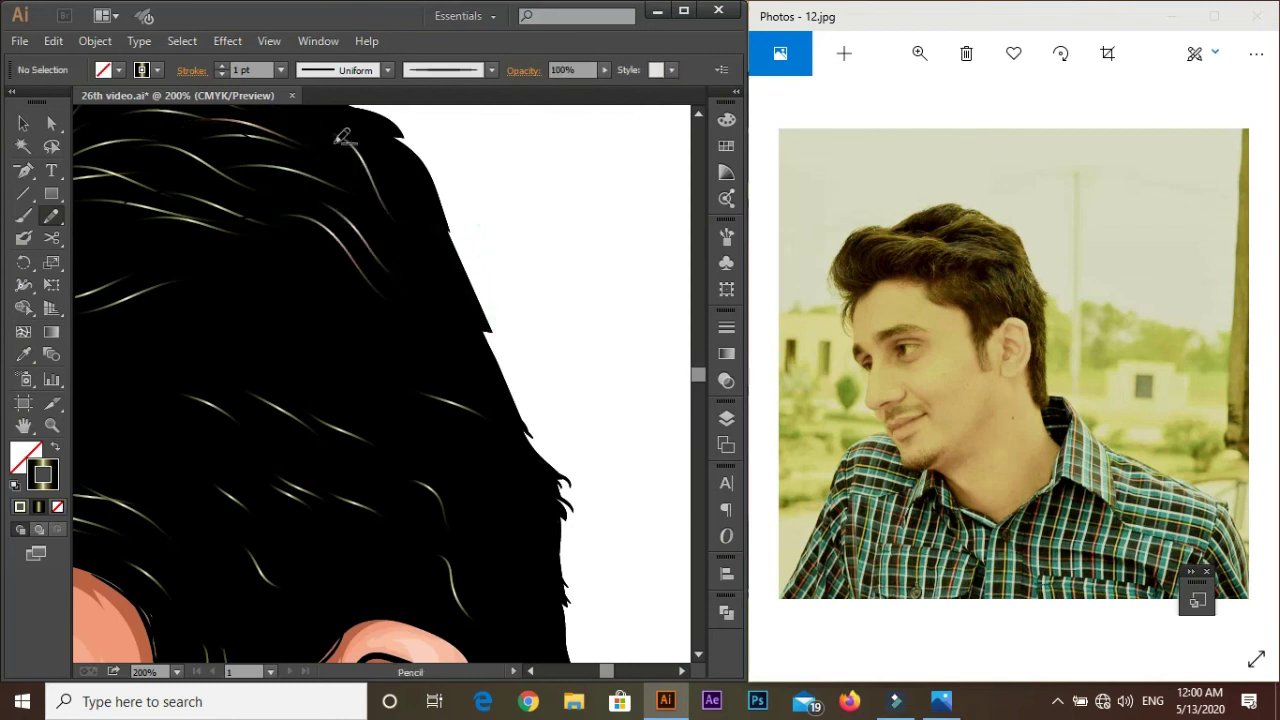
pyautogui.hotkey('ctrl', '-')
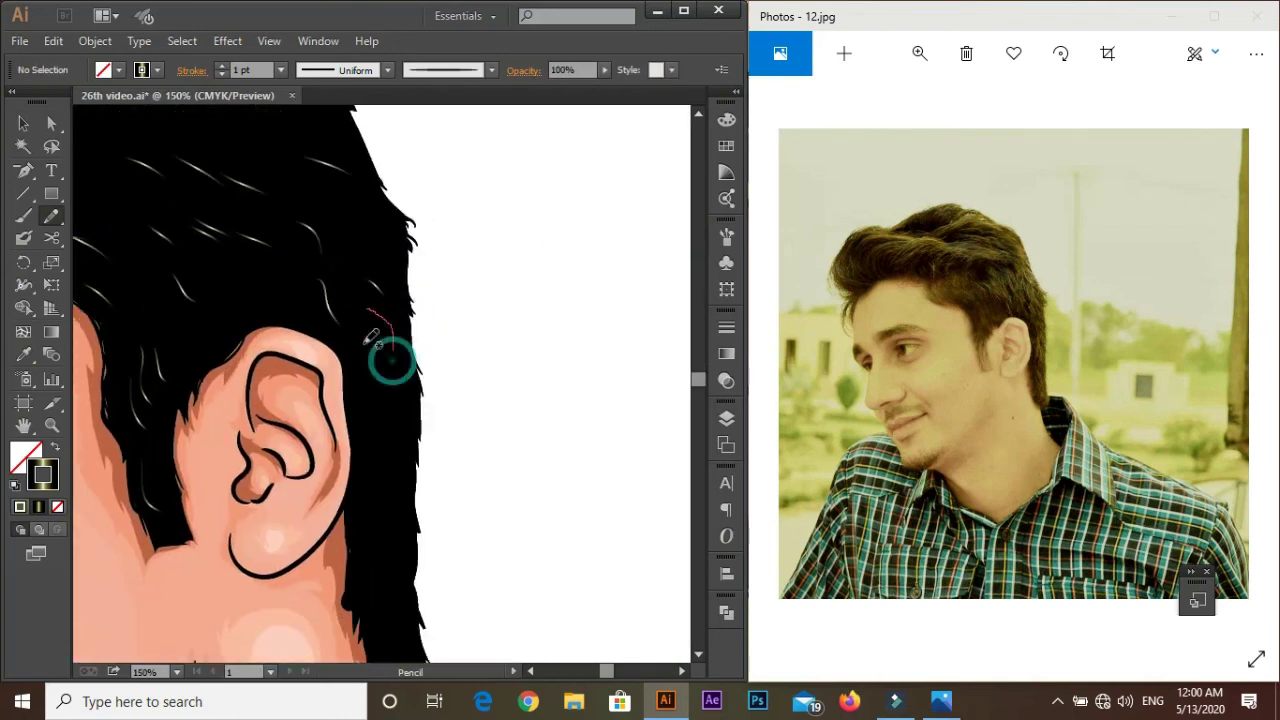
pyautogui.moveTo(371, 338); pyautogui.dragTo(390, 352)
pyautogui.hotkey('ctrl', '+')
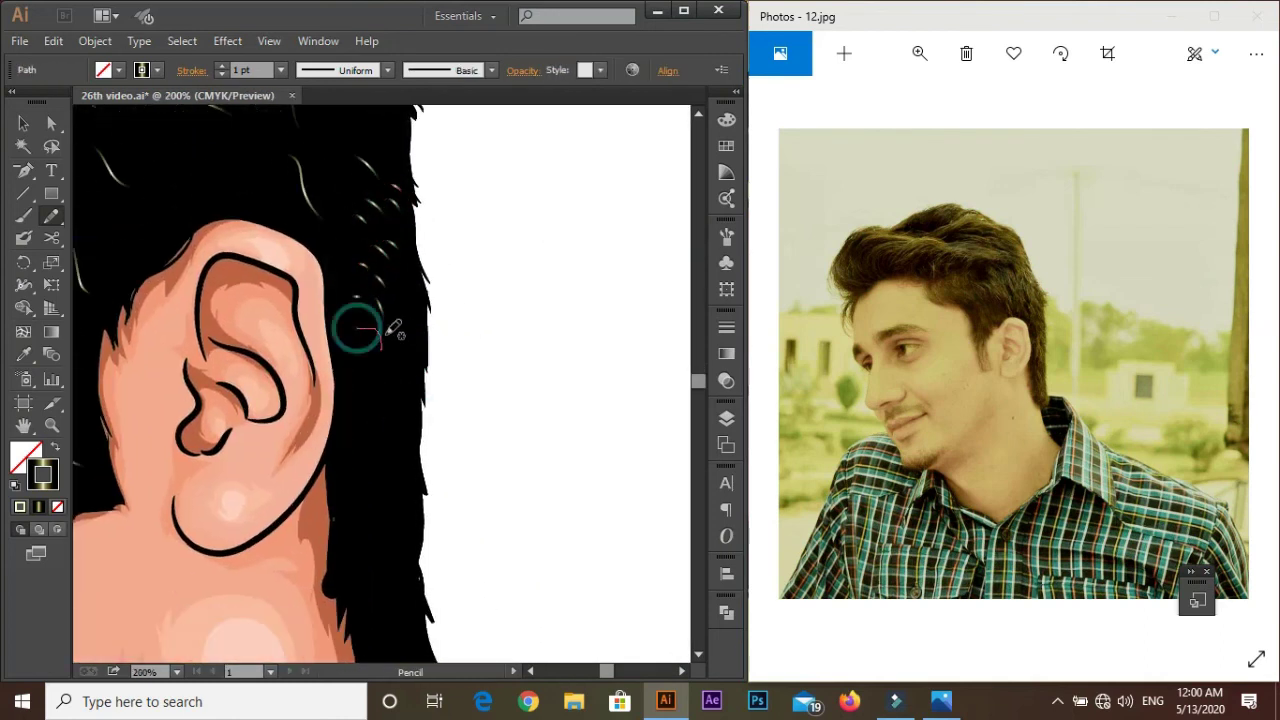
pyautogui.scroll(-2, 393, 328)
pyautogui.moveTo(352, 488); pyautogui.dragTo(343, 438)
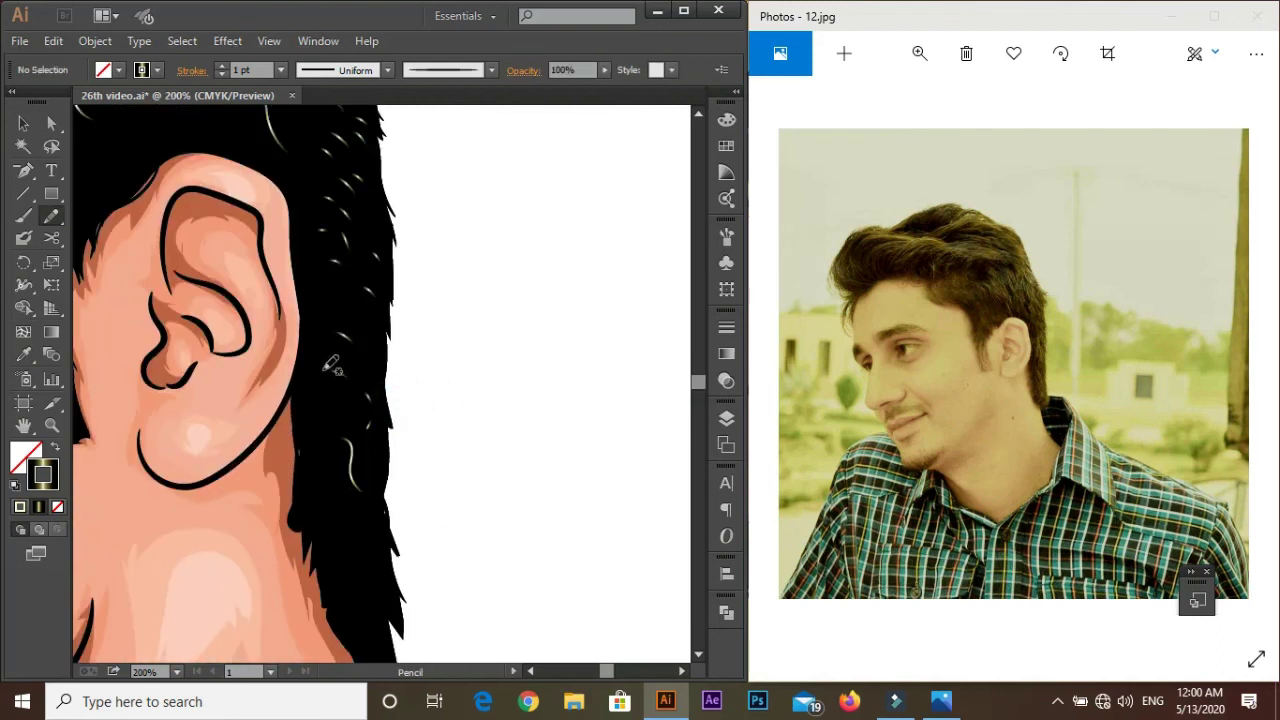
pyautogui.scroll(-2, 331, 366)
pyautogui.scroll(-2, 333, 368)
pyautogui.scroll(-2, 335, 370)
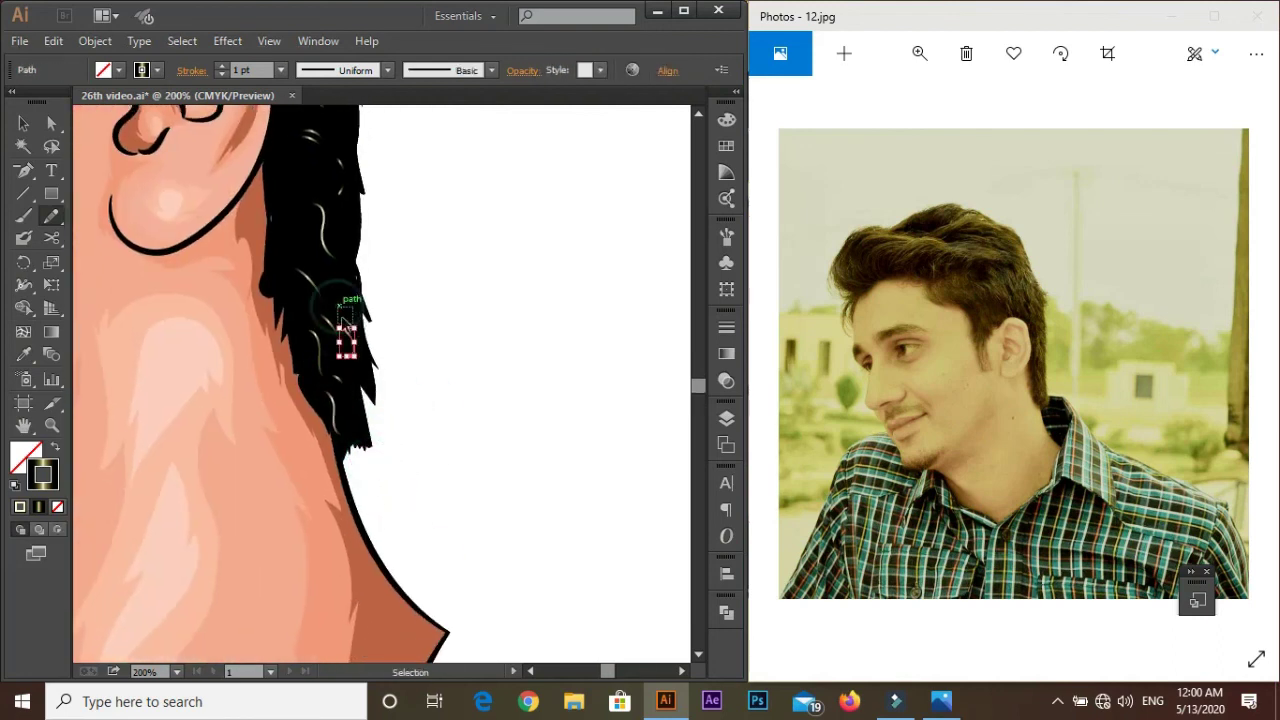
pyautogui.scroll(5, 330, 200)
# Step: Draw three more gold highlight strands across the top of the hair and above the ear
pyautogui.hotkey('ctrl', '0')
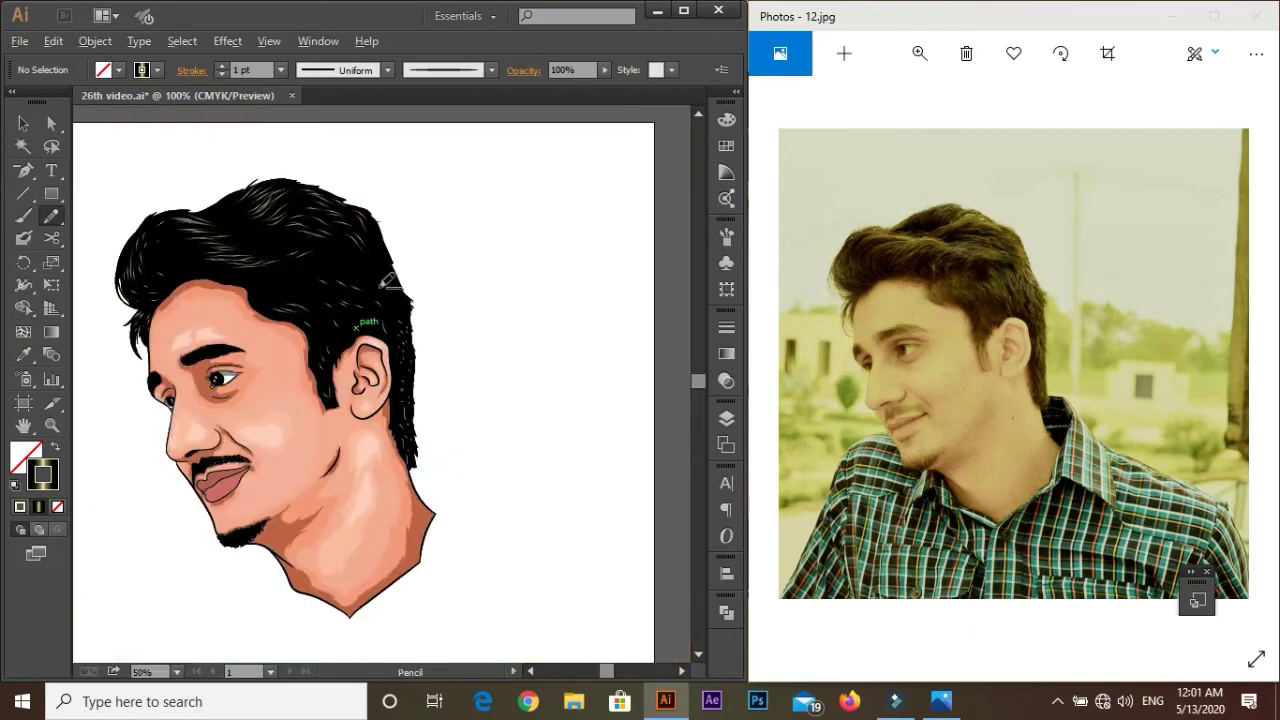
pyautogui.scroll(3, 386, 283)
pyautogui.moveTo(351, 357); pyautogui.dragTo(600, 451)
pyautogui.scroll(-1, 600, 451)
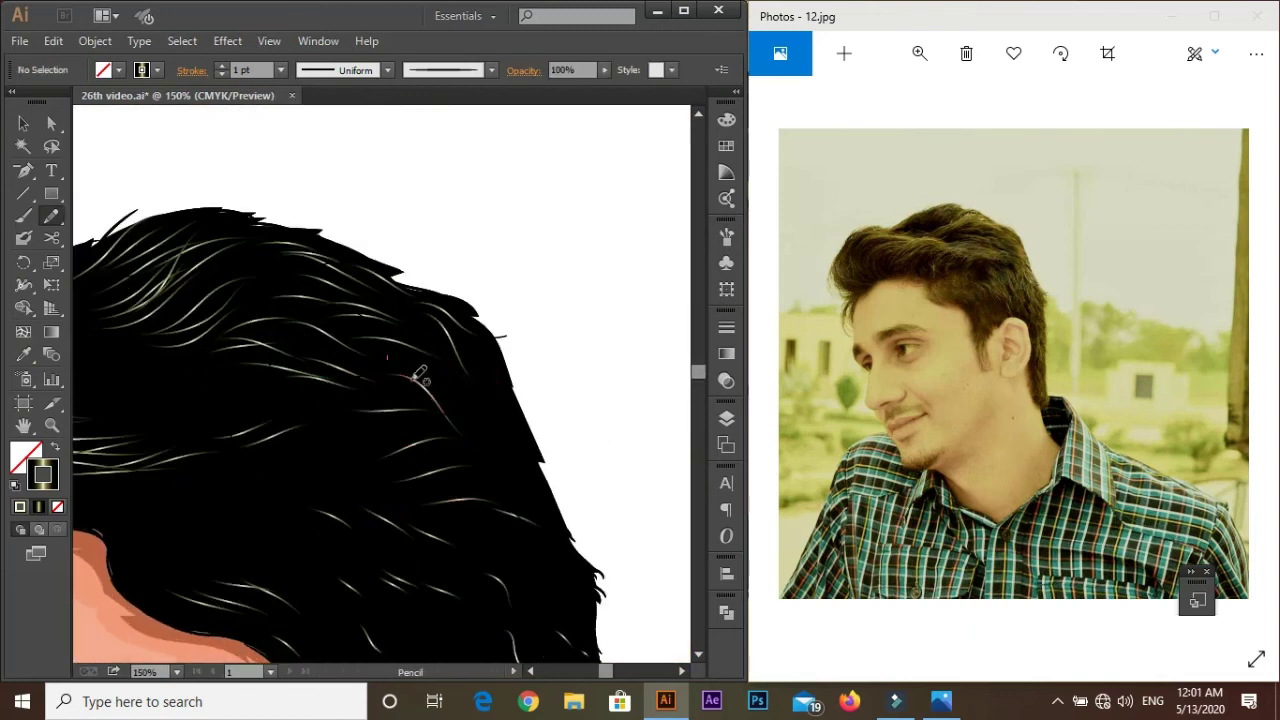
pyautogui.moveTo(343, 421); pyautogui.dragTo(513, 475)
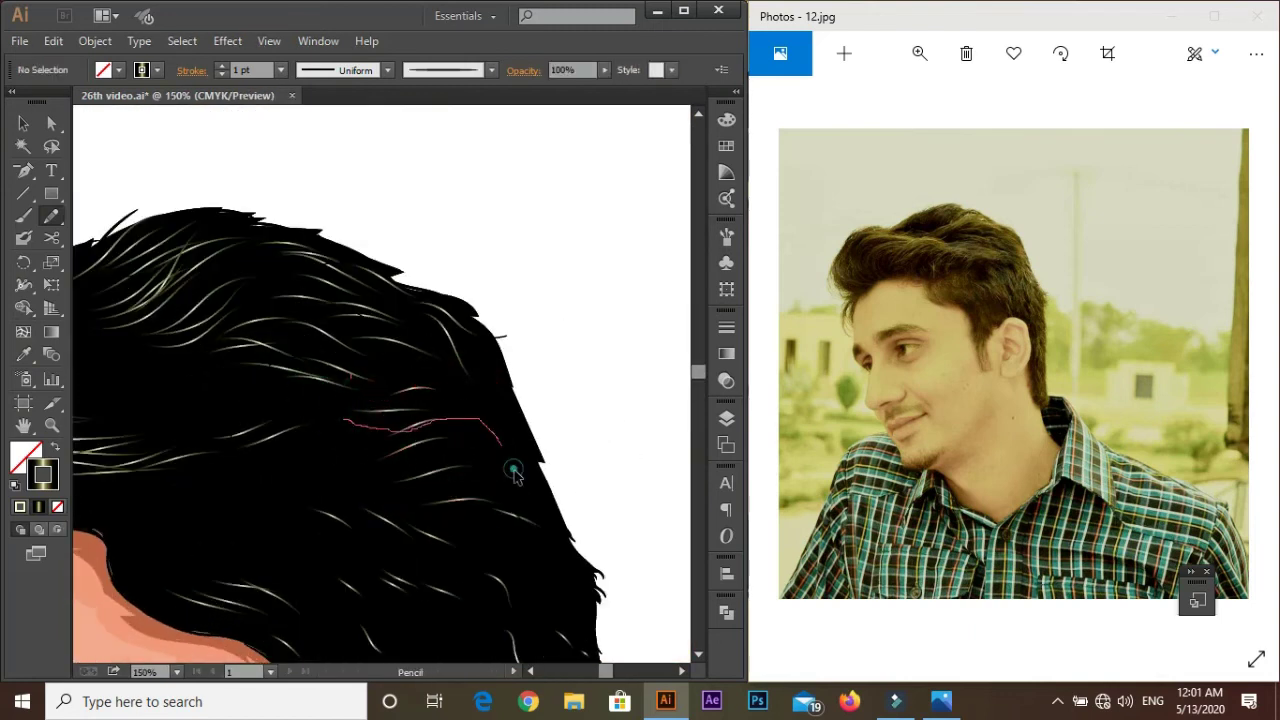
pyautogui.scroll(-5, 480, 510)
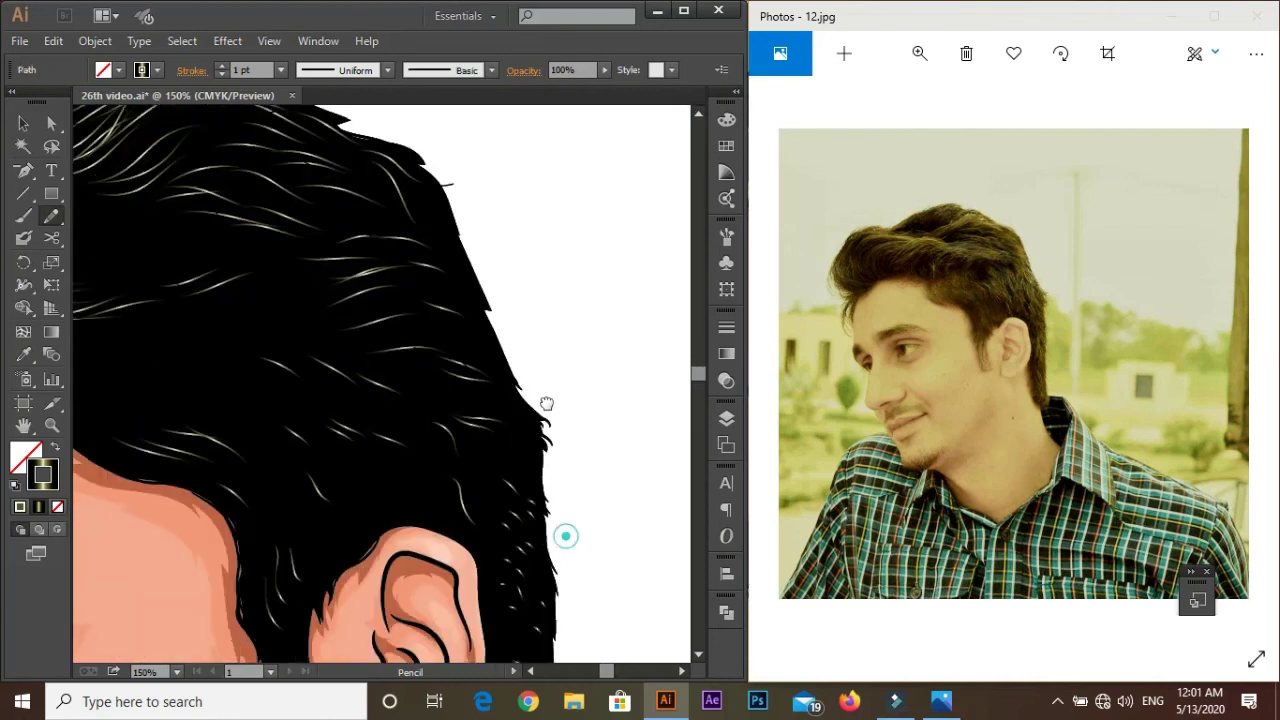
pyautogui.moveTo(367, 403); pyautogui.dragTo(440, 432)
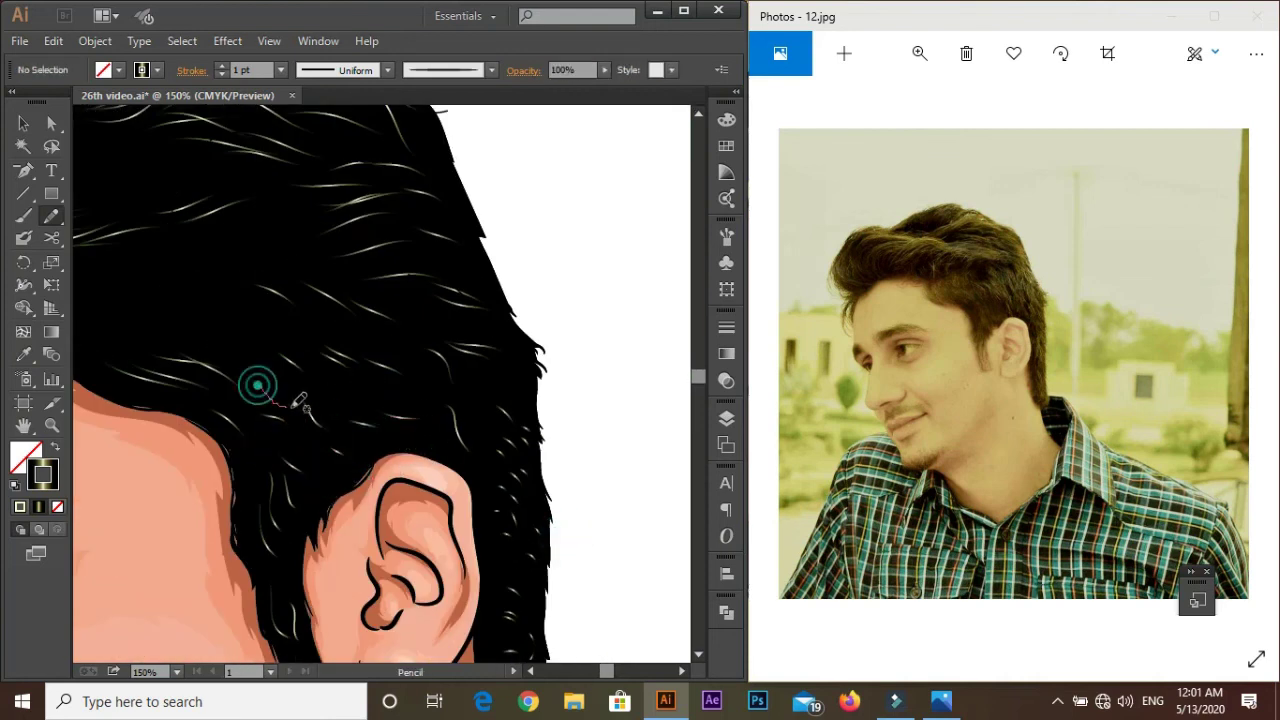
pyautogui.scroll(-3, 300, 400)
pyautogui.scroll(4, 463, 451)
pyautogui.scroll(3, 470, 283)
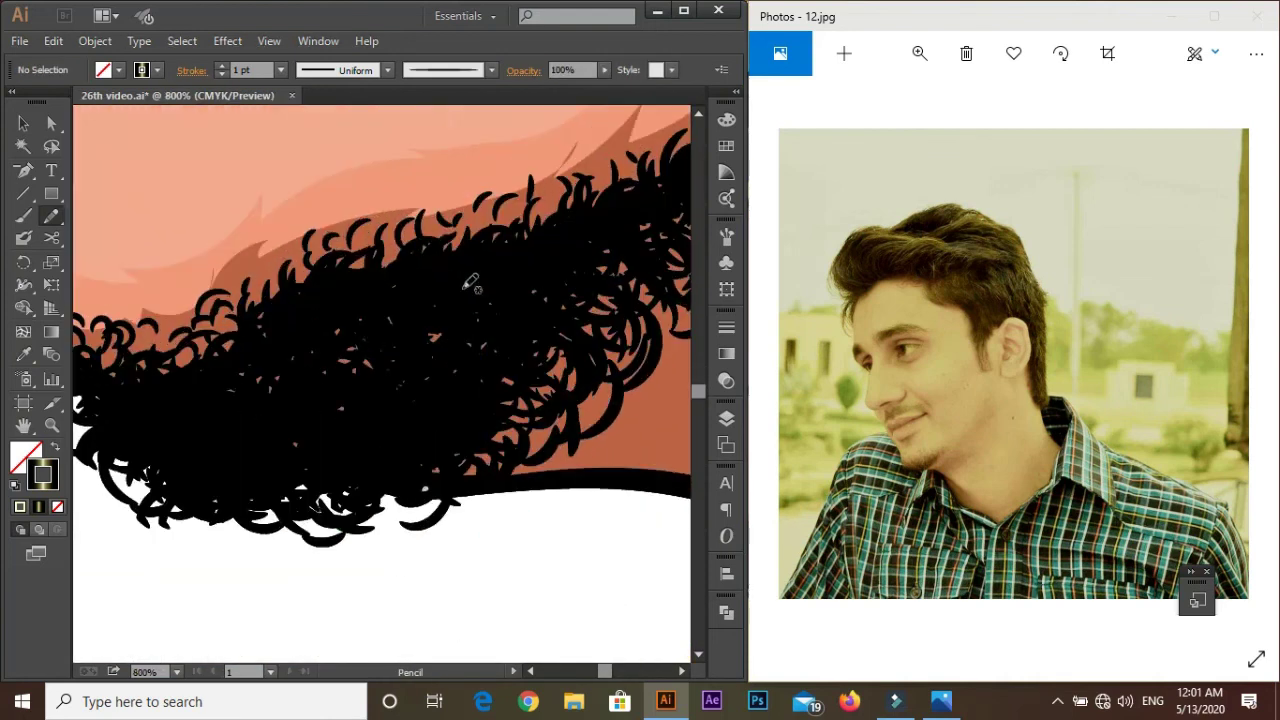
# Step: Open the gradient settings and select the beard's highlight strands to apply the gold gradient
pyautogui.click(727, 353)
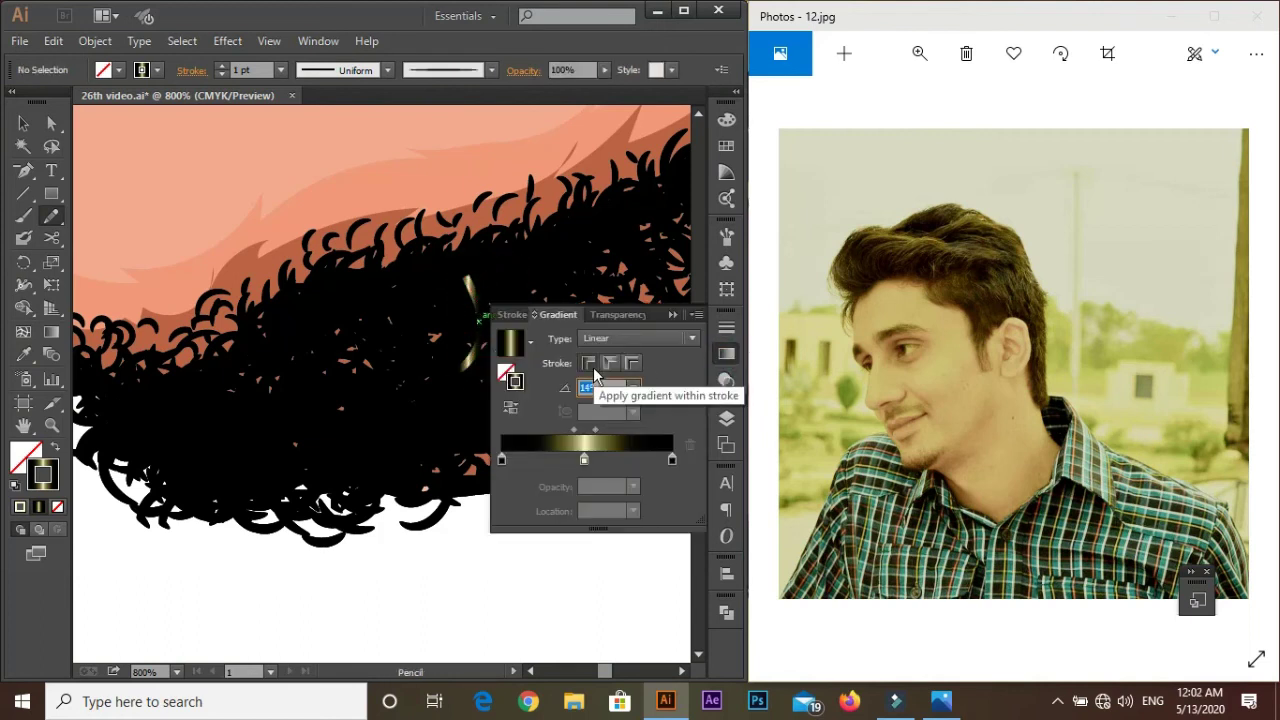
pyautogui.keyDown('ctrl'); pyautogui.click(470, 285); pyautogui.keyUp('ctrl')
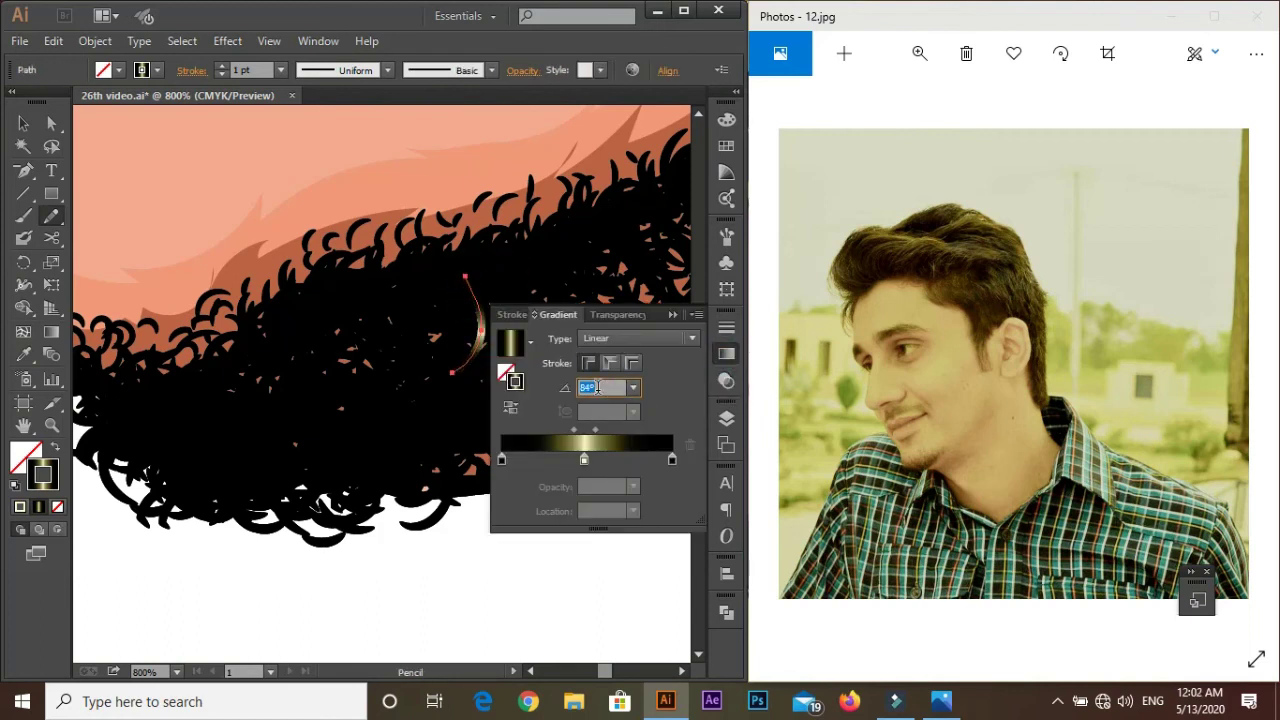
pyautogui.keyDown('ctrl'); pyautogui.click(380, 390); pyautogui.keyUp('ctrl')
# Step: Zoom out from the beard and bring the top of the hair into view
pyautogui.hotkey('ctrl', '-')
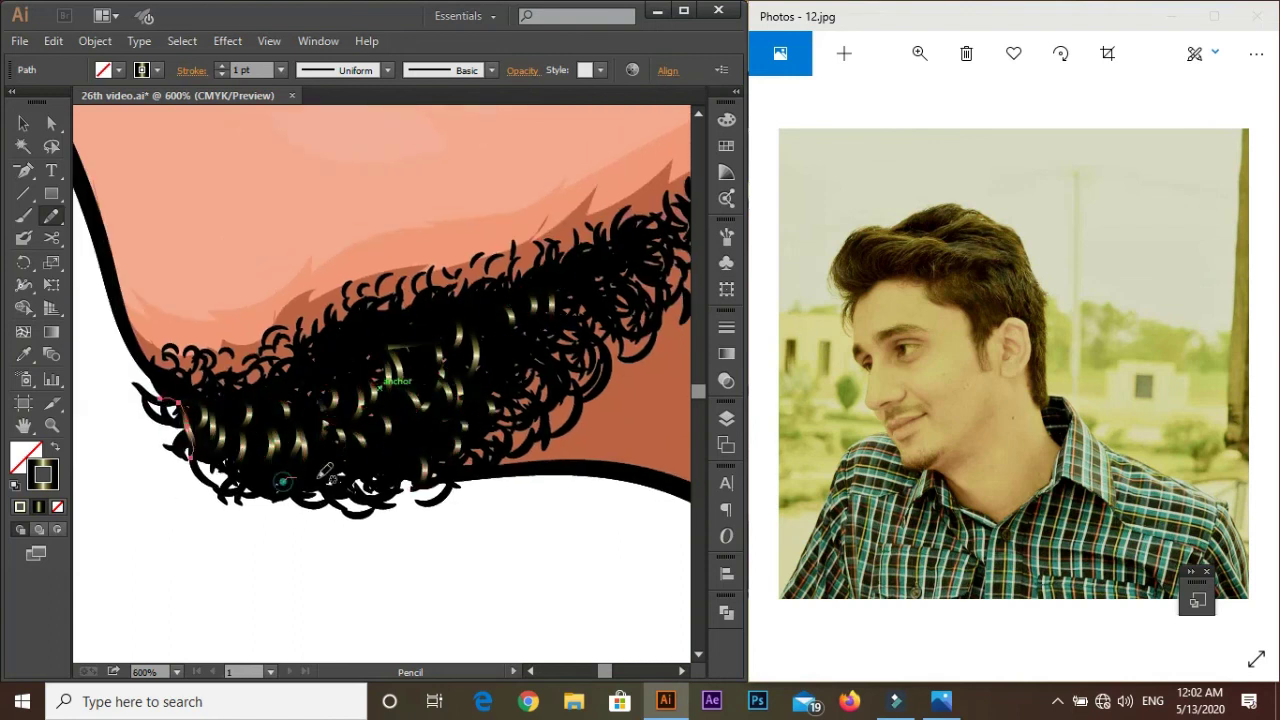
pyautogui.hotkey('ctrl', '0')
pyautogui.scroll(3, 443, 326)
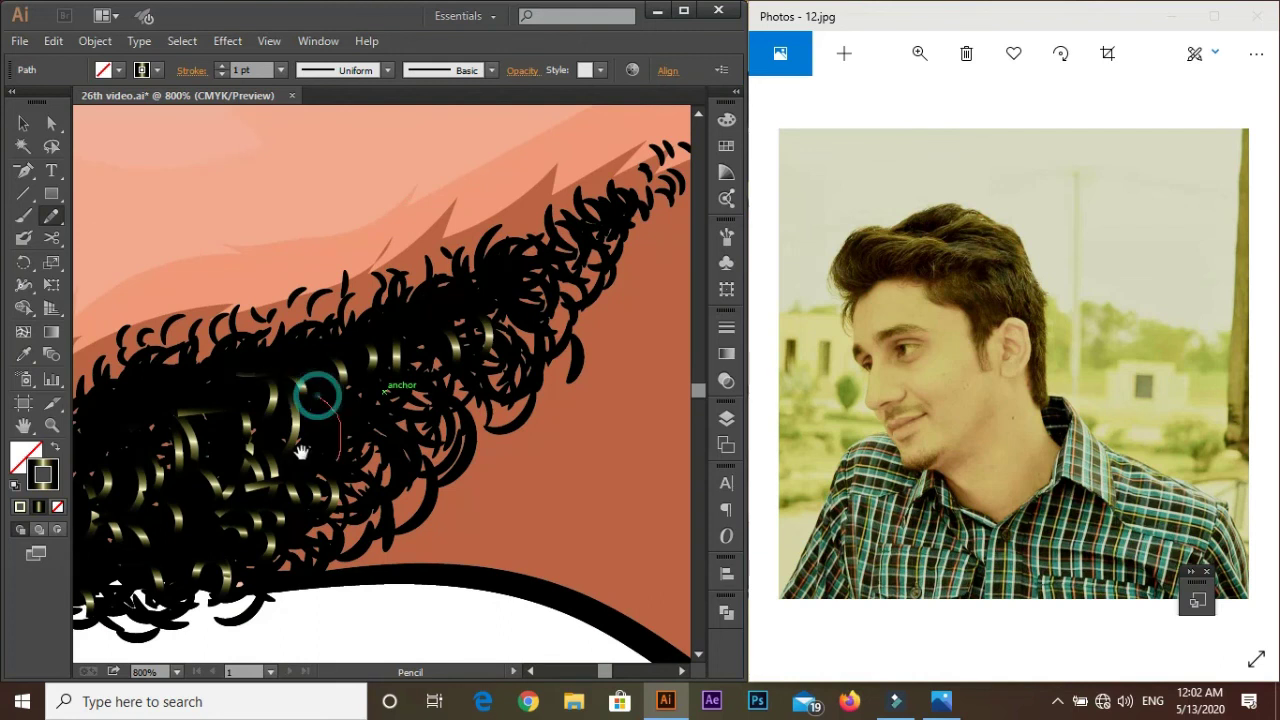
pyautogui.scroll(-1, 314, 383)
pyautogui.hotkey('ctrl', '0')
pyautogui.scroll(3, 354, 377)
# Step: Draw a final curved highlight strand along the hair crown, then fit the whole portrait in view
pyautogui.scroll(2, 354, 377)
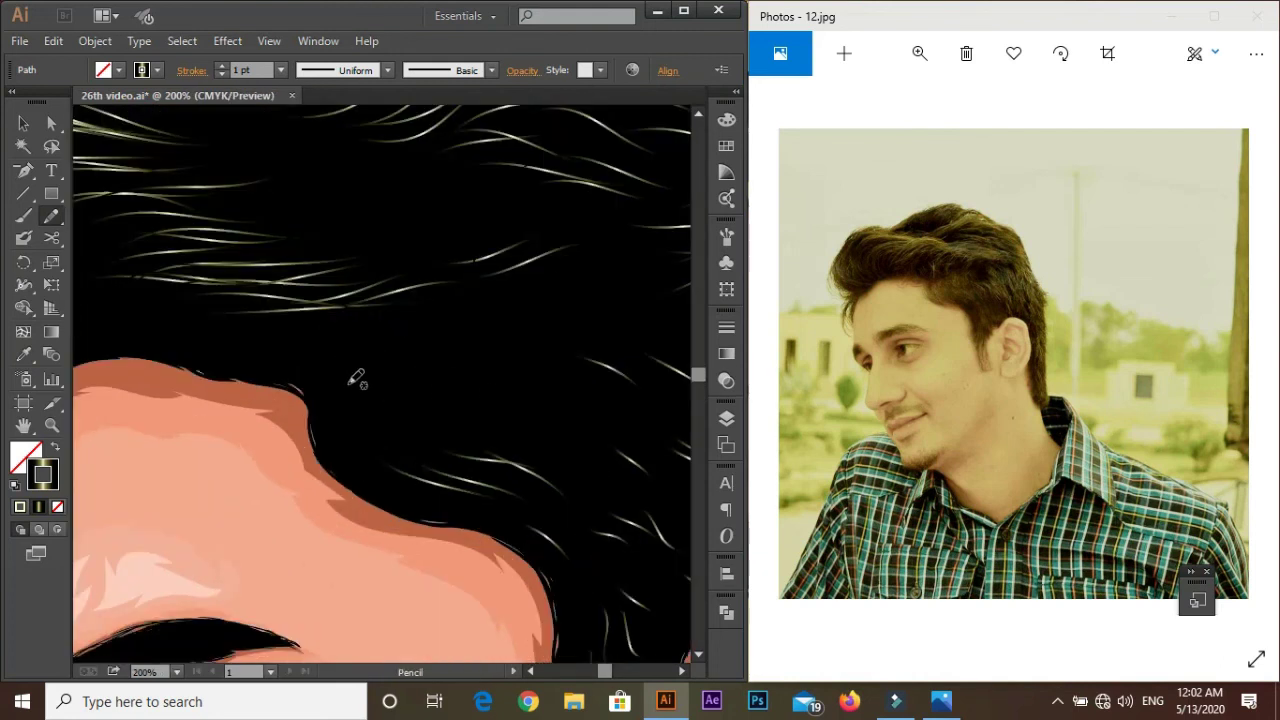
pyautogui.scroll(5, 398, 346)
pyautogui.moveTo(469, 503); pyautogui.dragTo(362, 524)
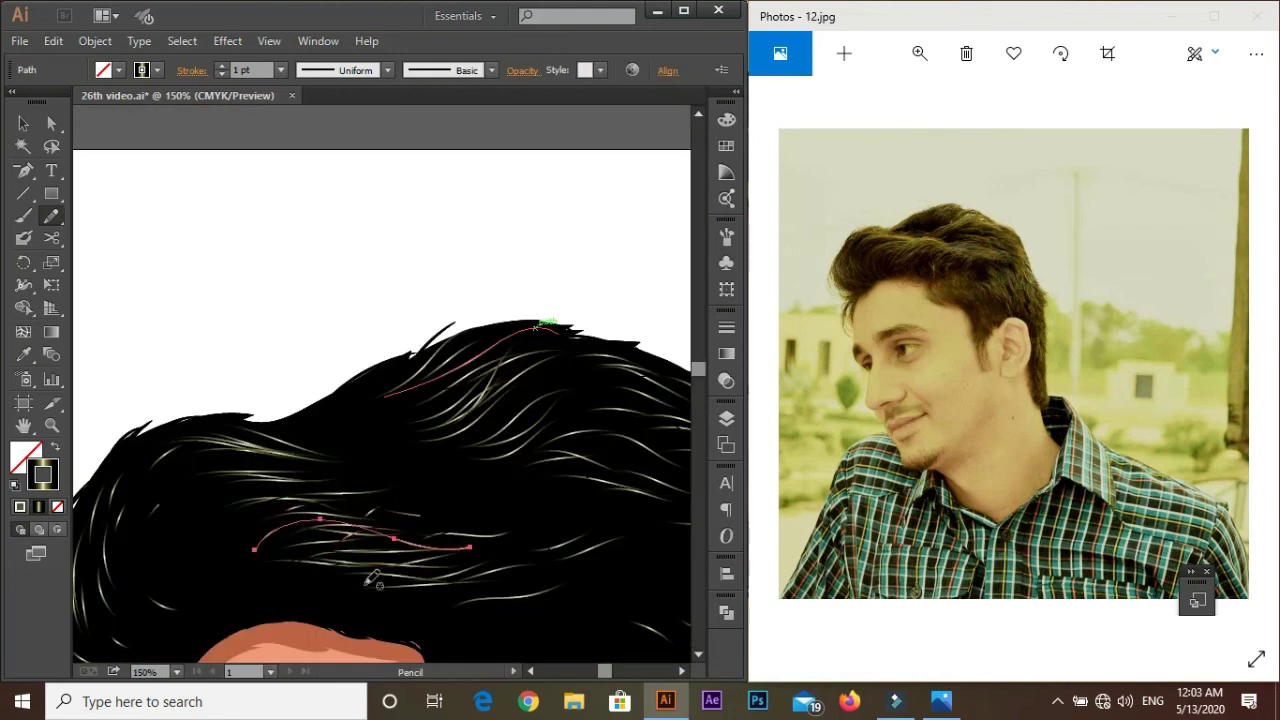
pyautogui.hotkey('ctrl', '0')
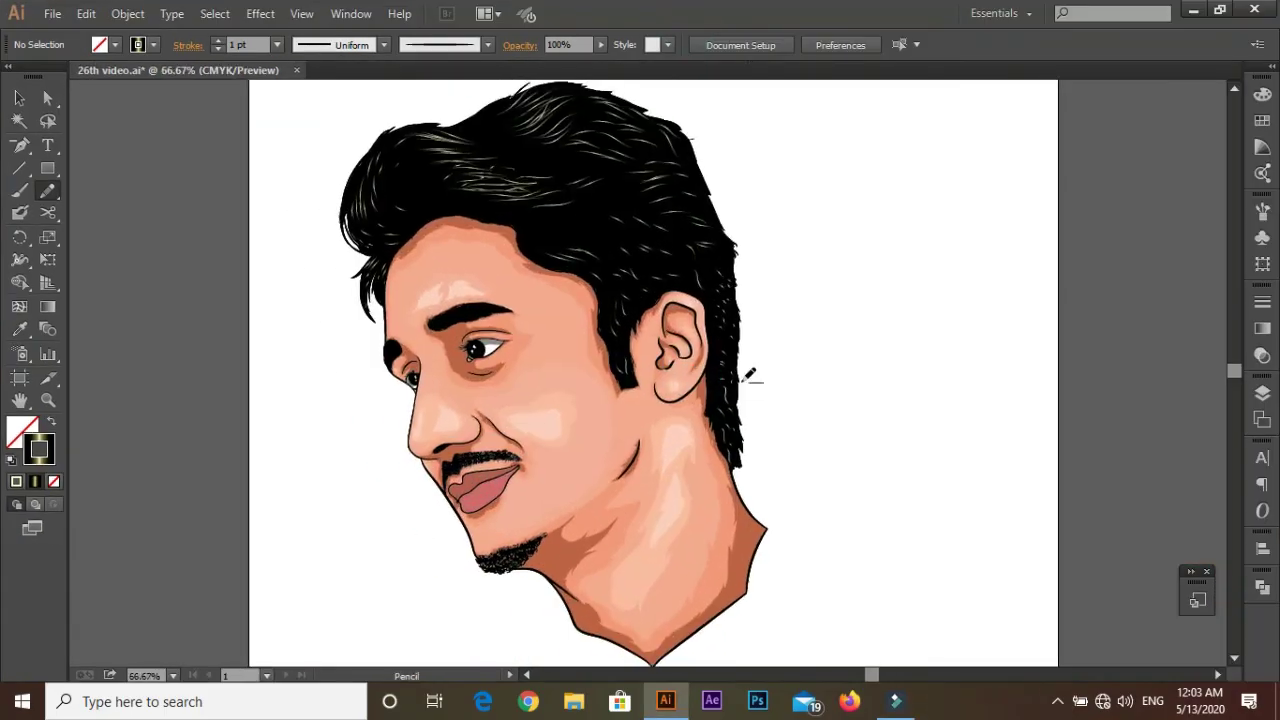